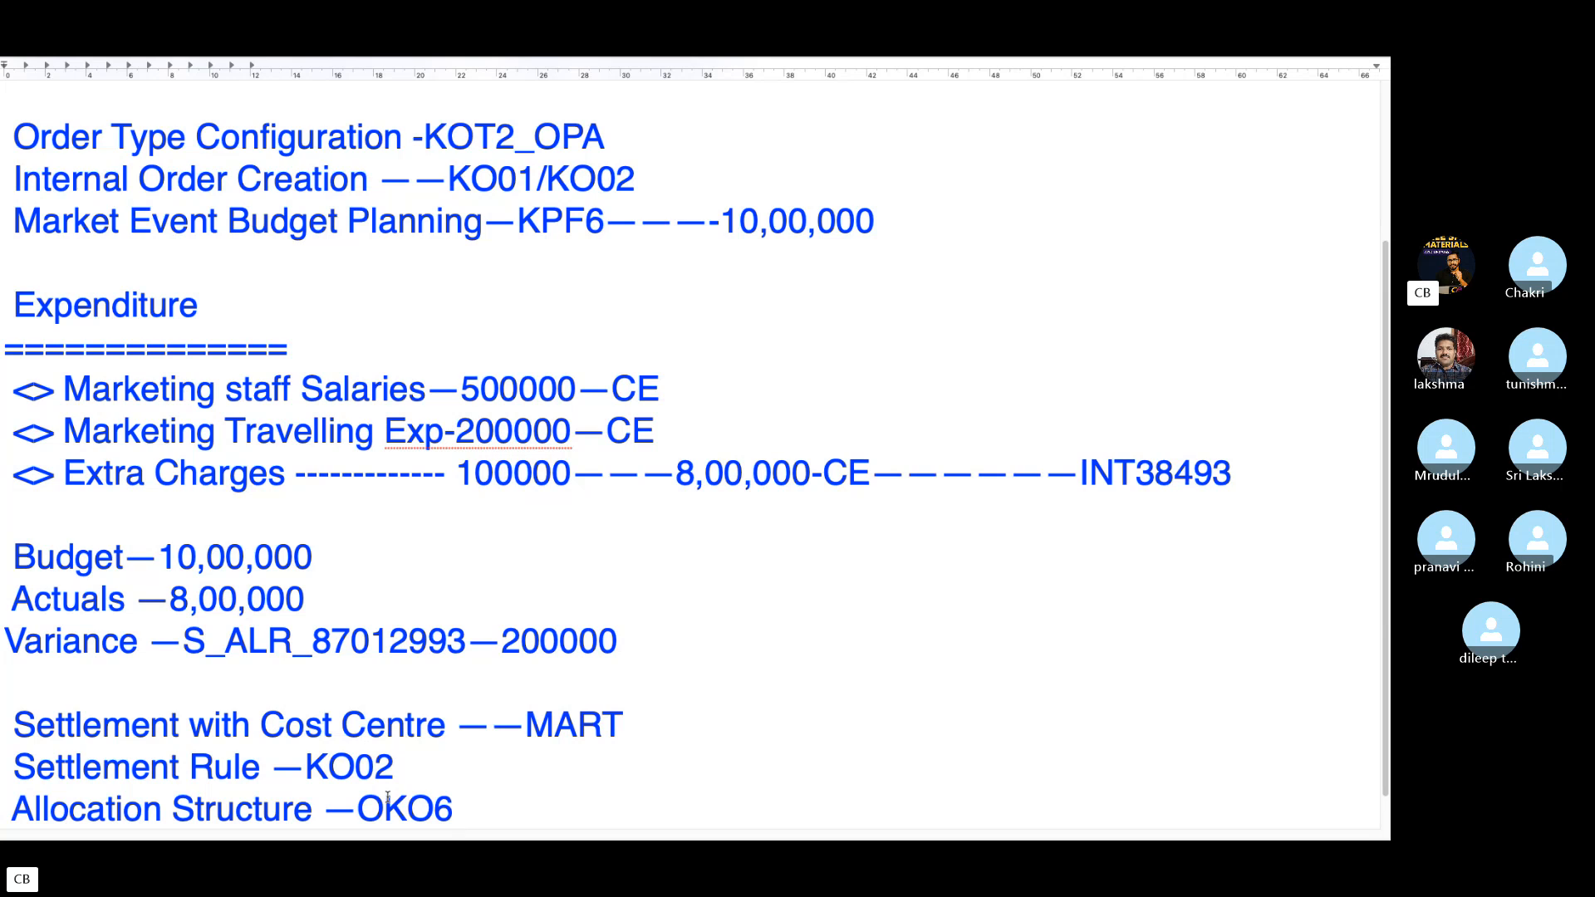
scroll(854, 338, up, 3)
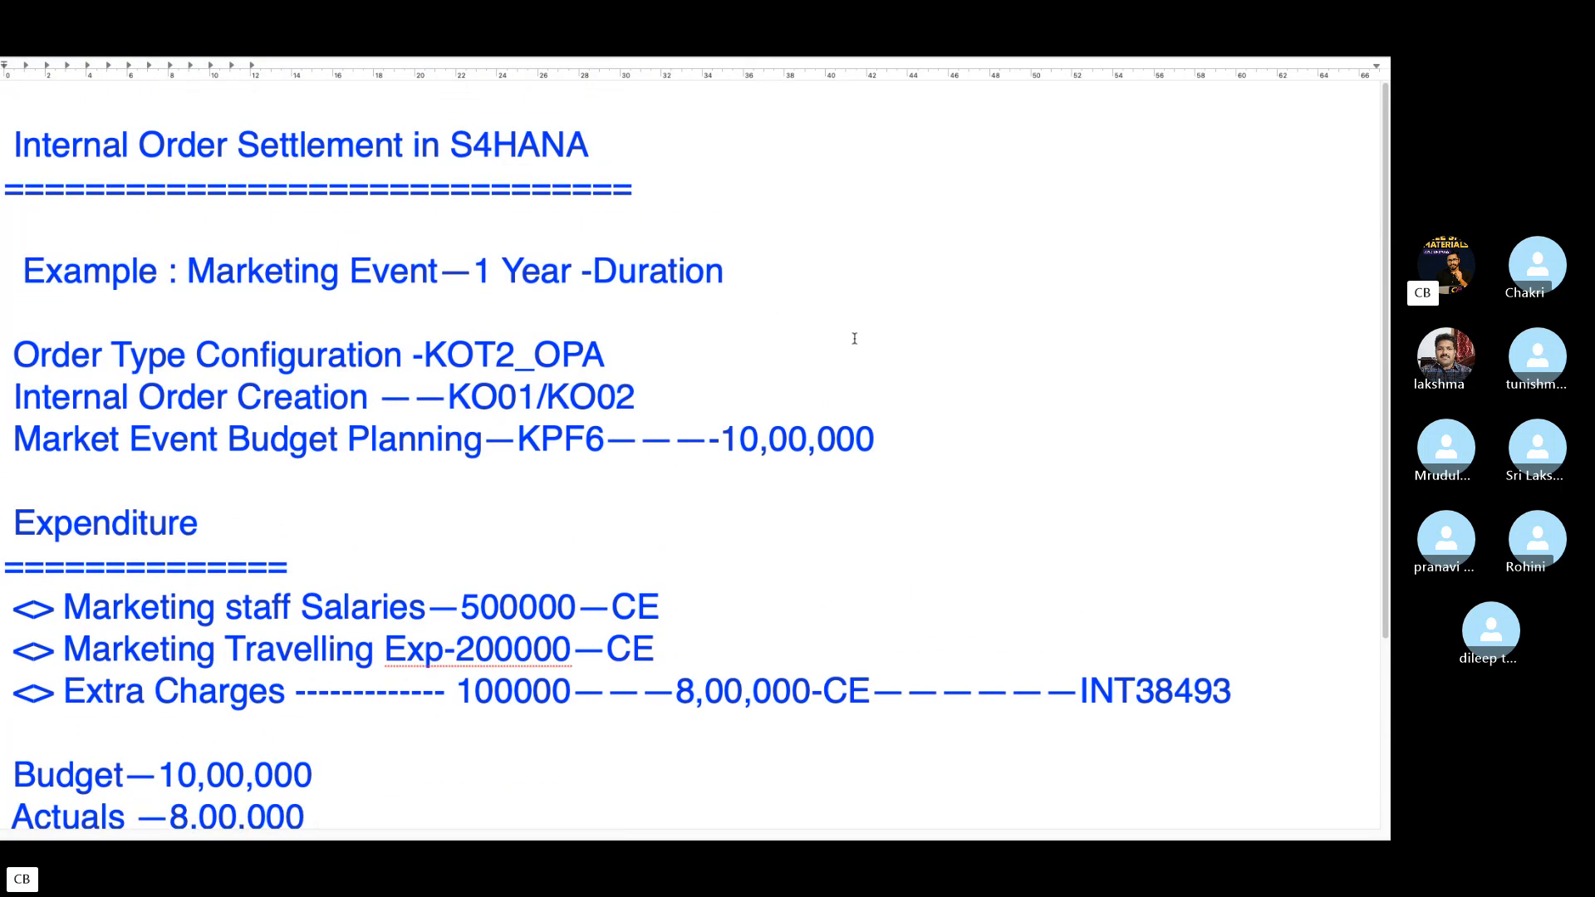
key(ctrl+Left)
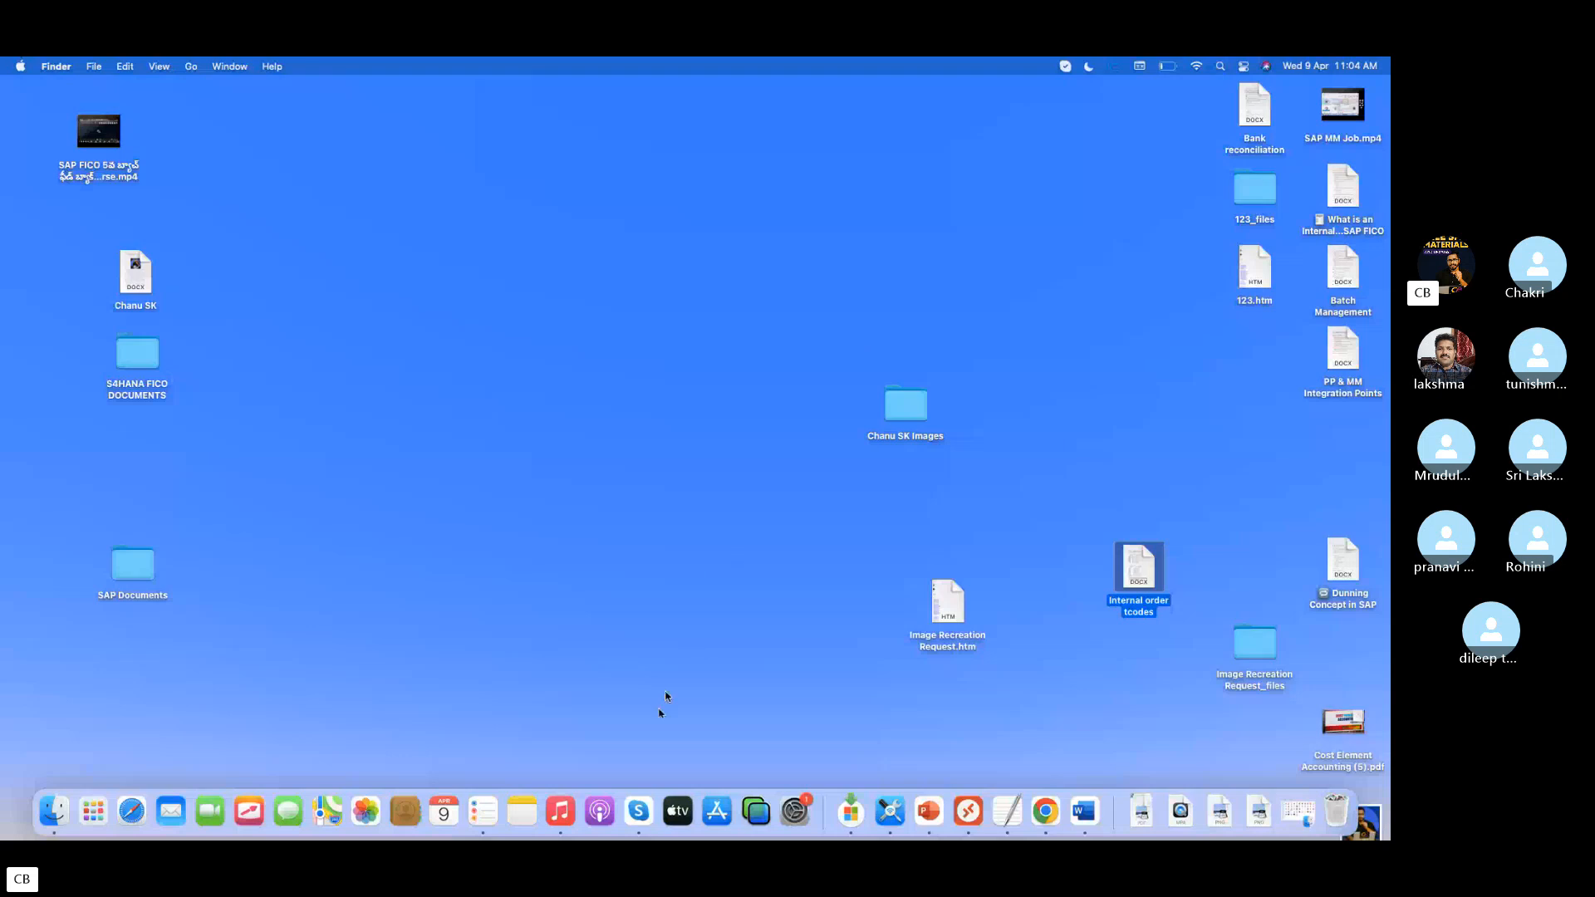
click(637, 810)
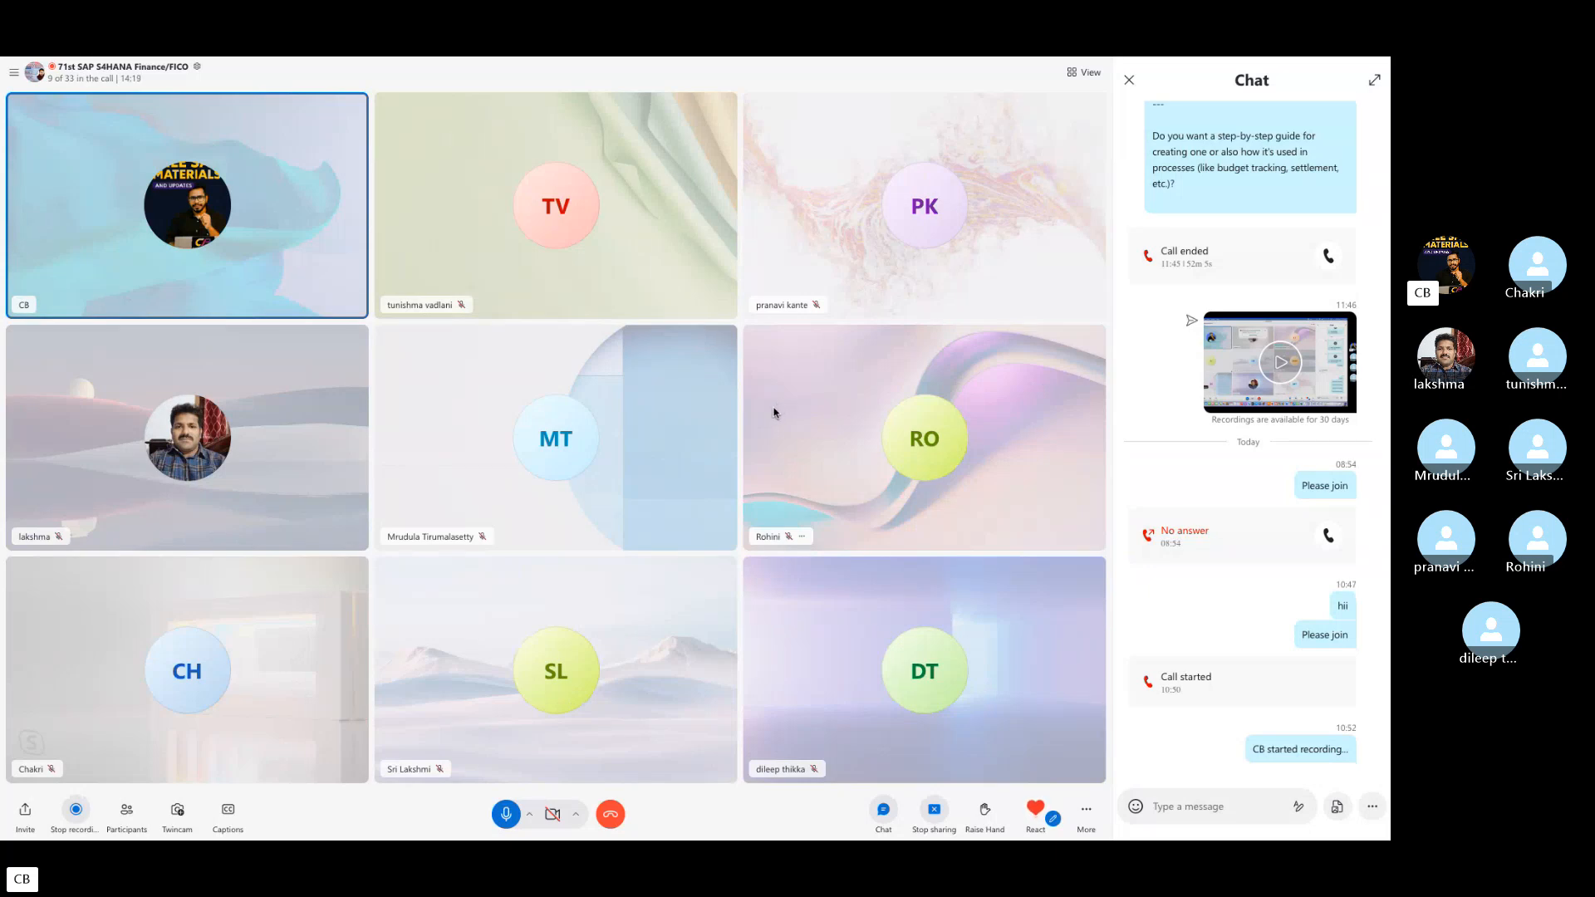
key(ctrl+Left)
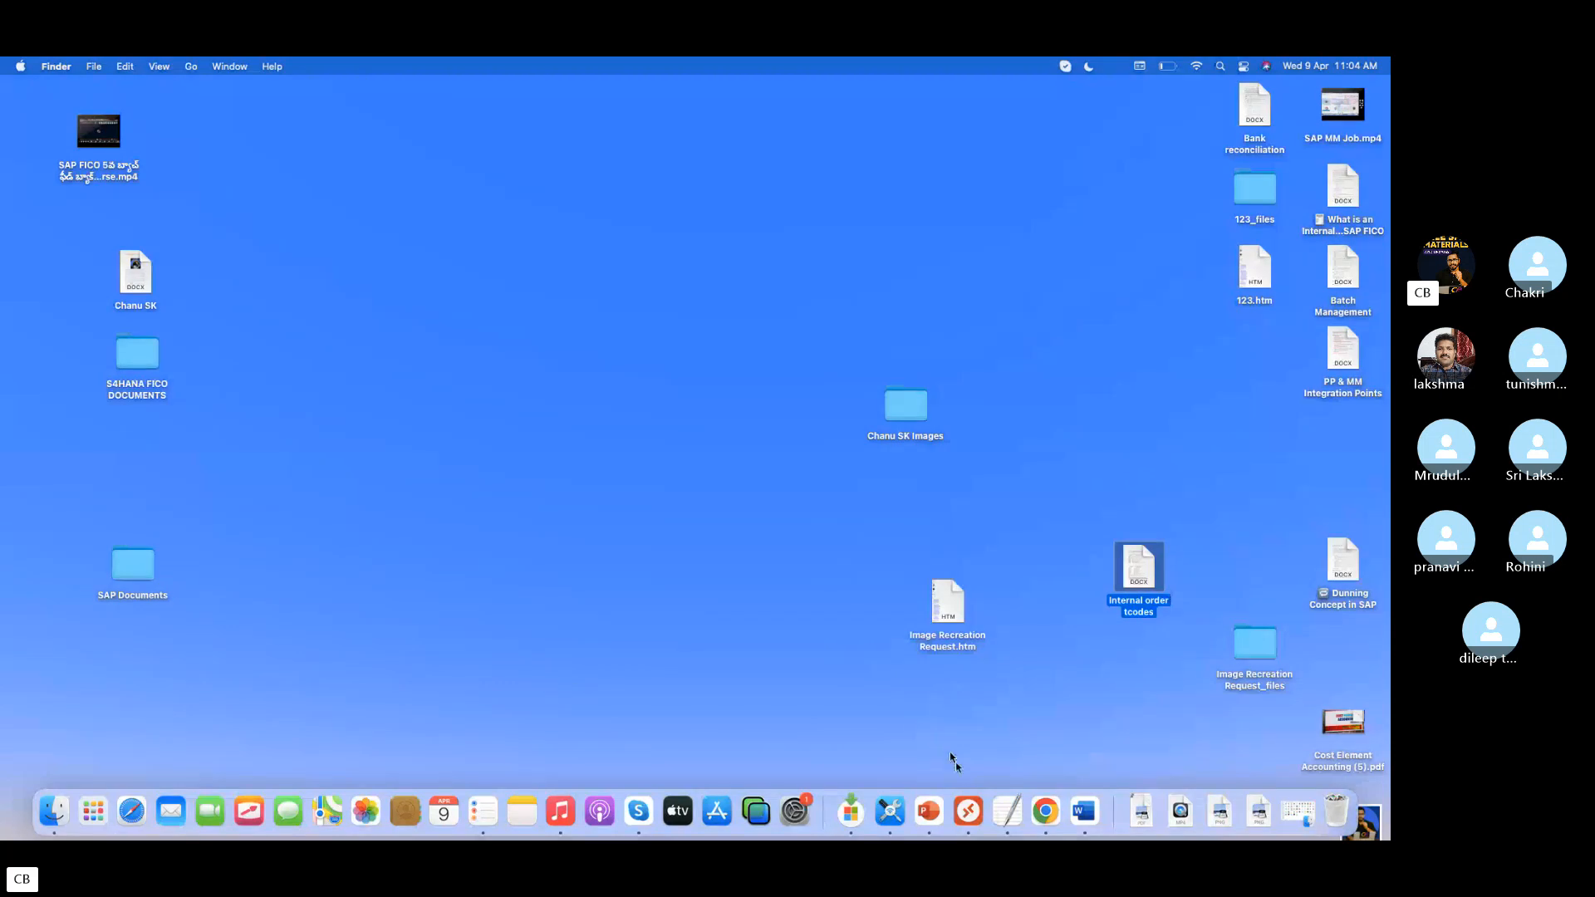
click(976, 824)
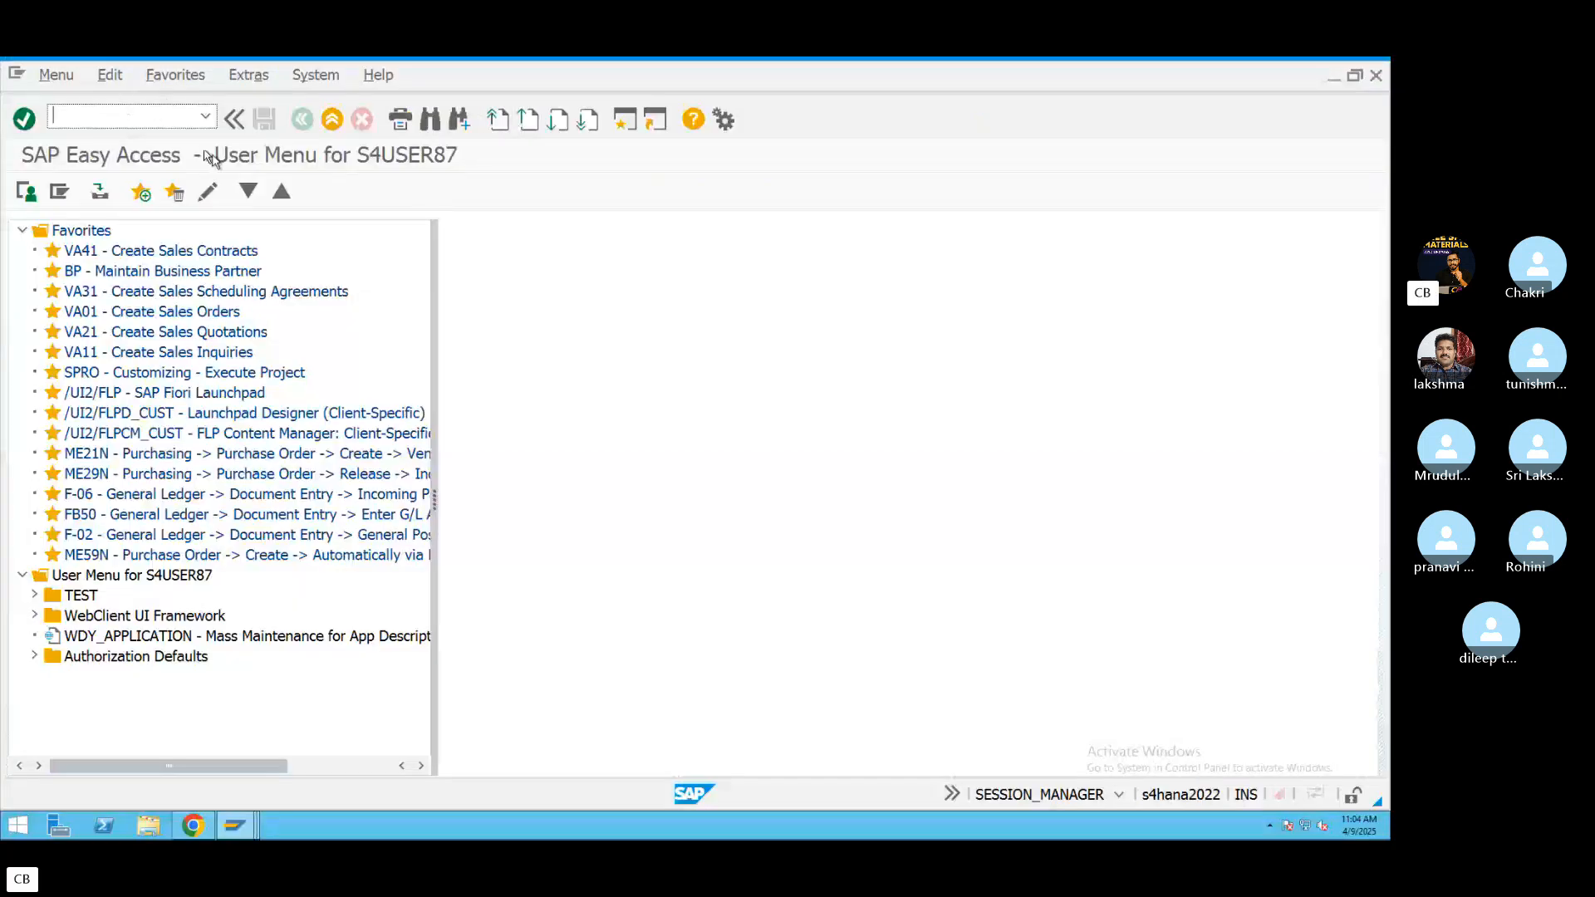
Copy the order type configuration transaction code KOT2_OPA from the TextEdit notes and run it in the SAP remote desktop session.
key(ctrl+Left)
key(ctrl+Right)
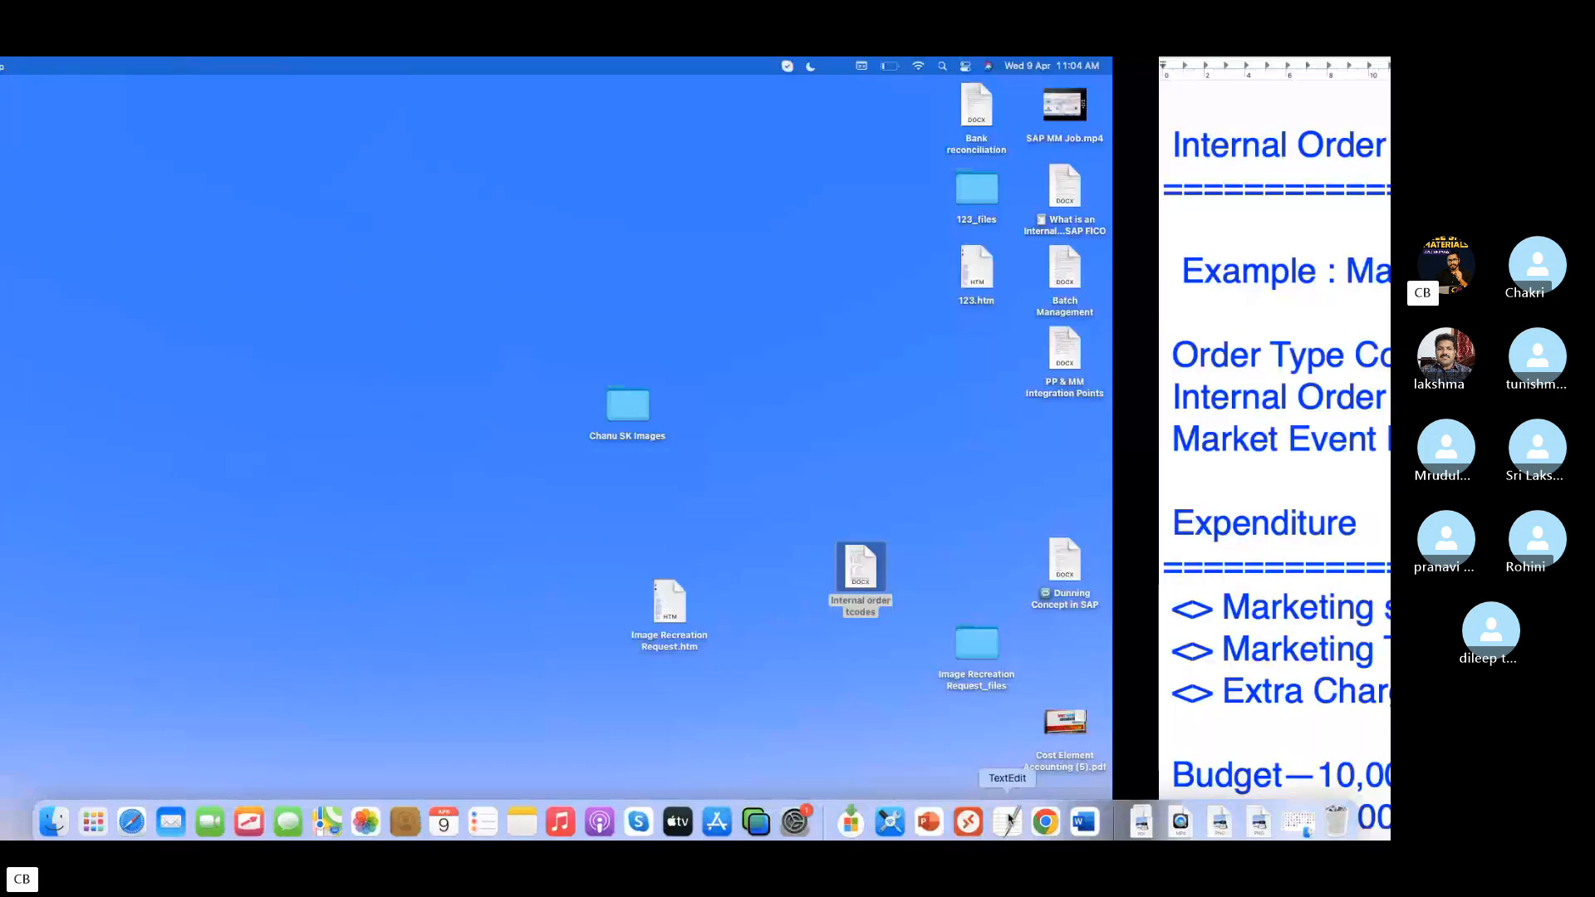
drag(606, 359, 435, 370)
key(super+c)
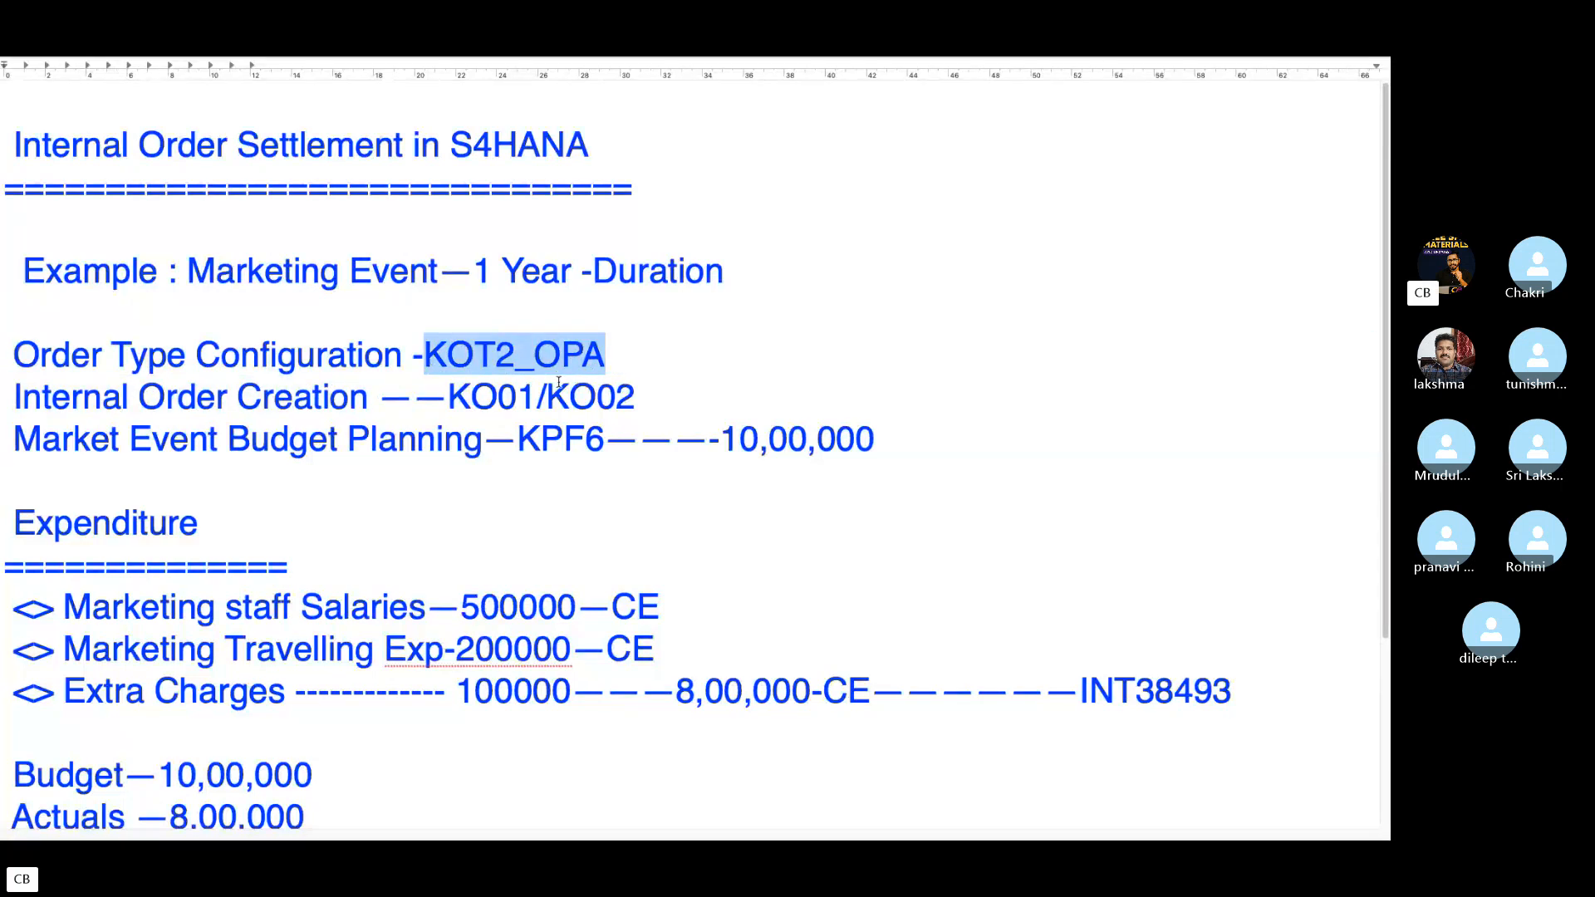
key(ctrl+Left)
click(964, 806)
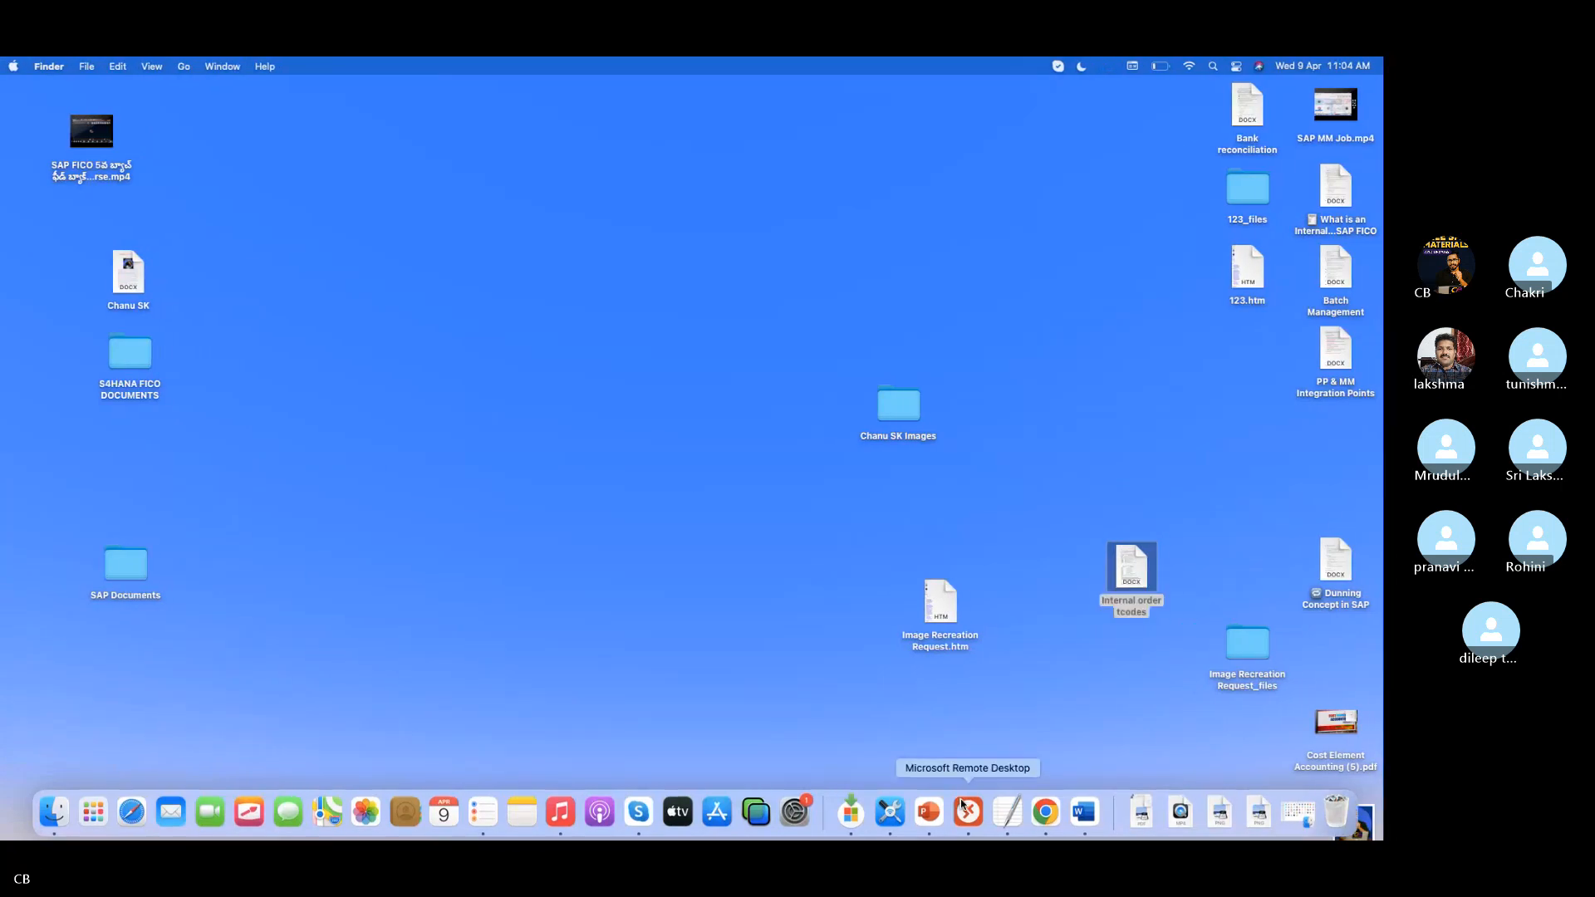
key(super+v)
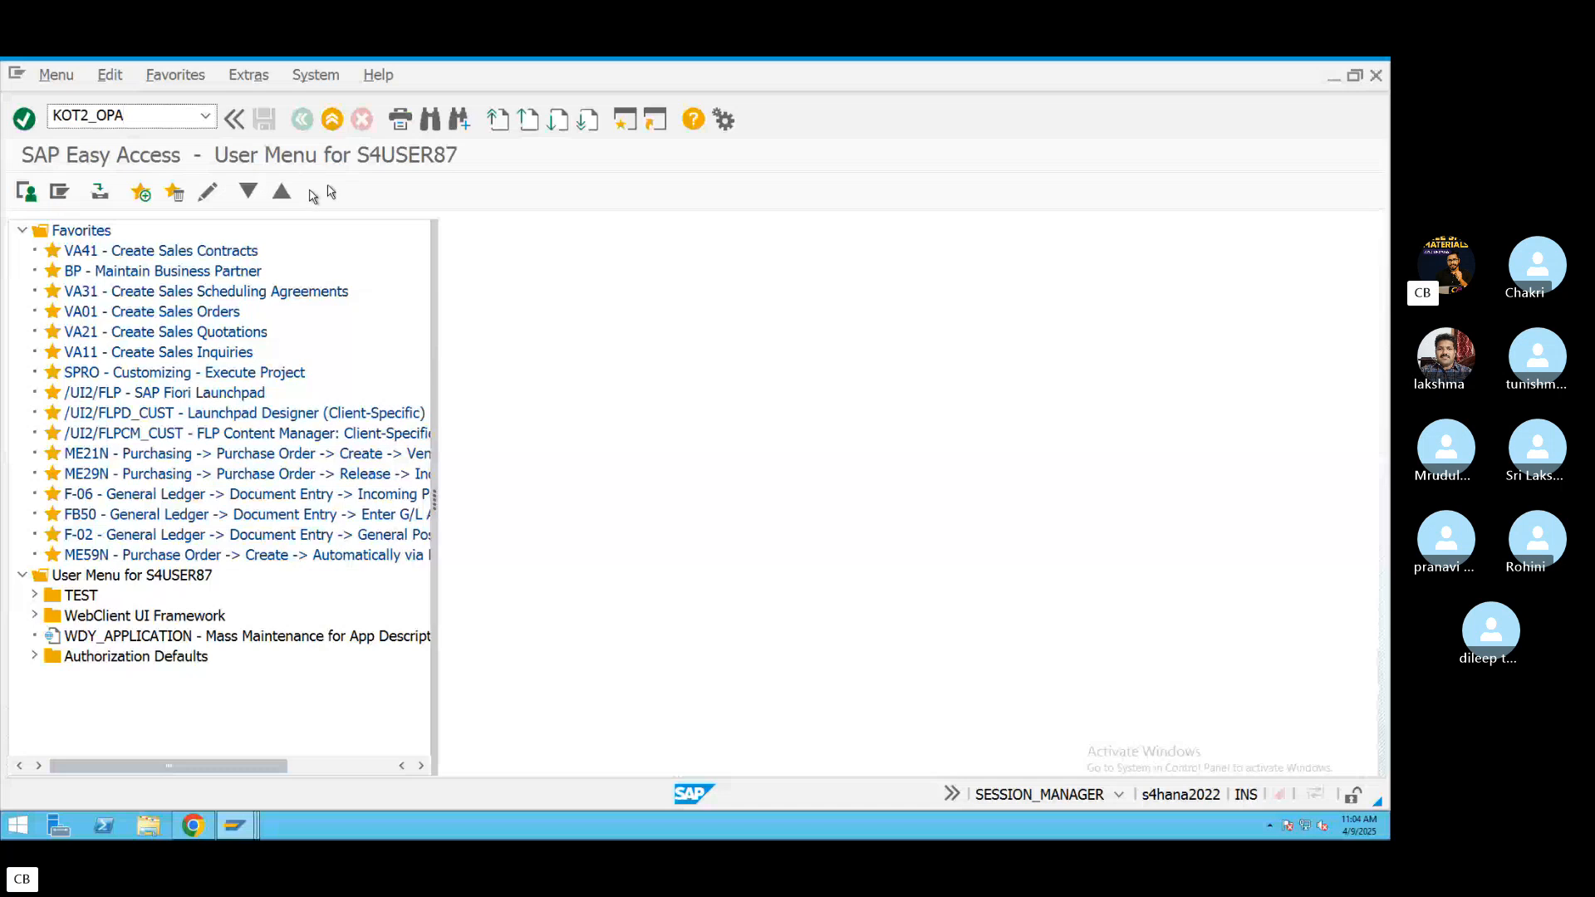
key(Return)
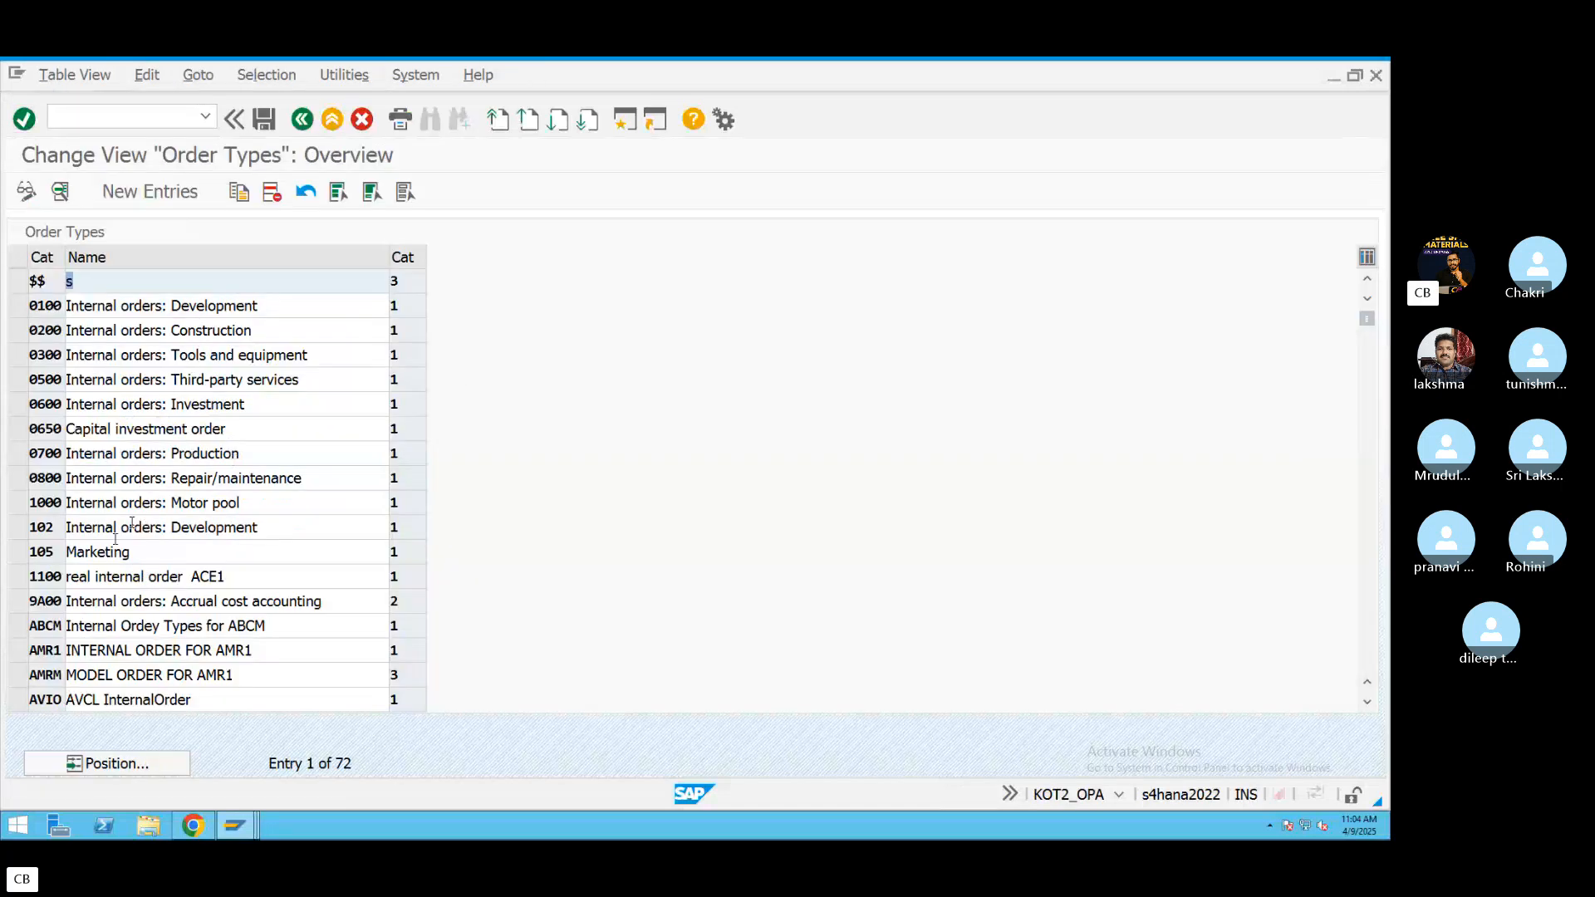
Open order type 105 Marketing and review its number range, settlement, planning and budget profiles, and release setting.
double_click(102, 553)
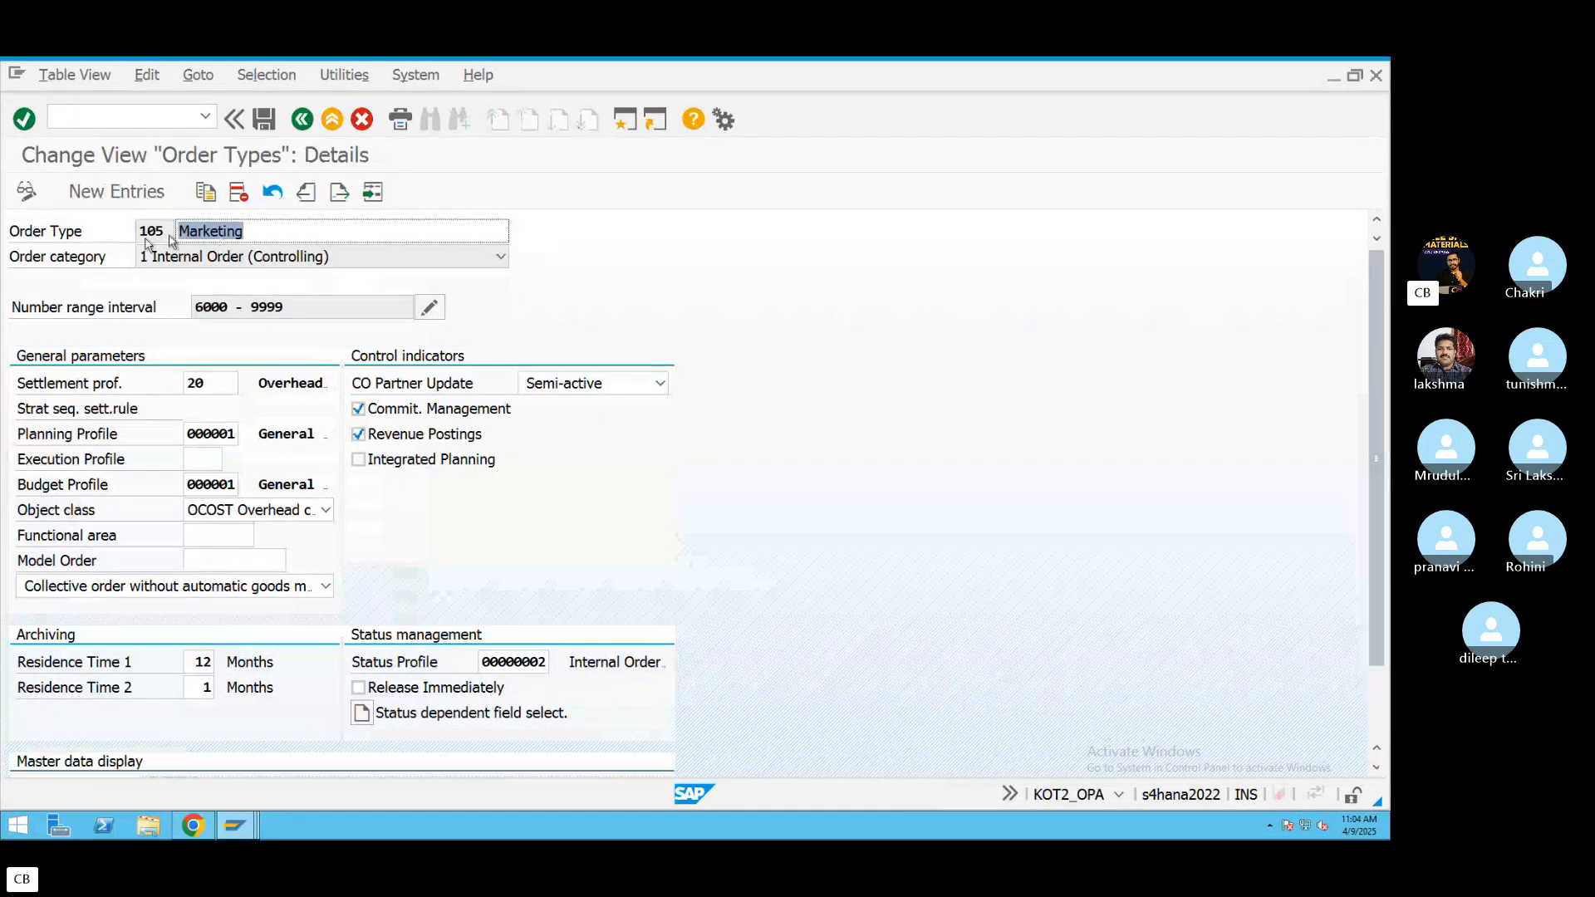
drag(228, 308, 197, 309)
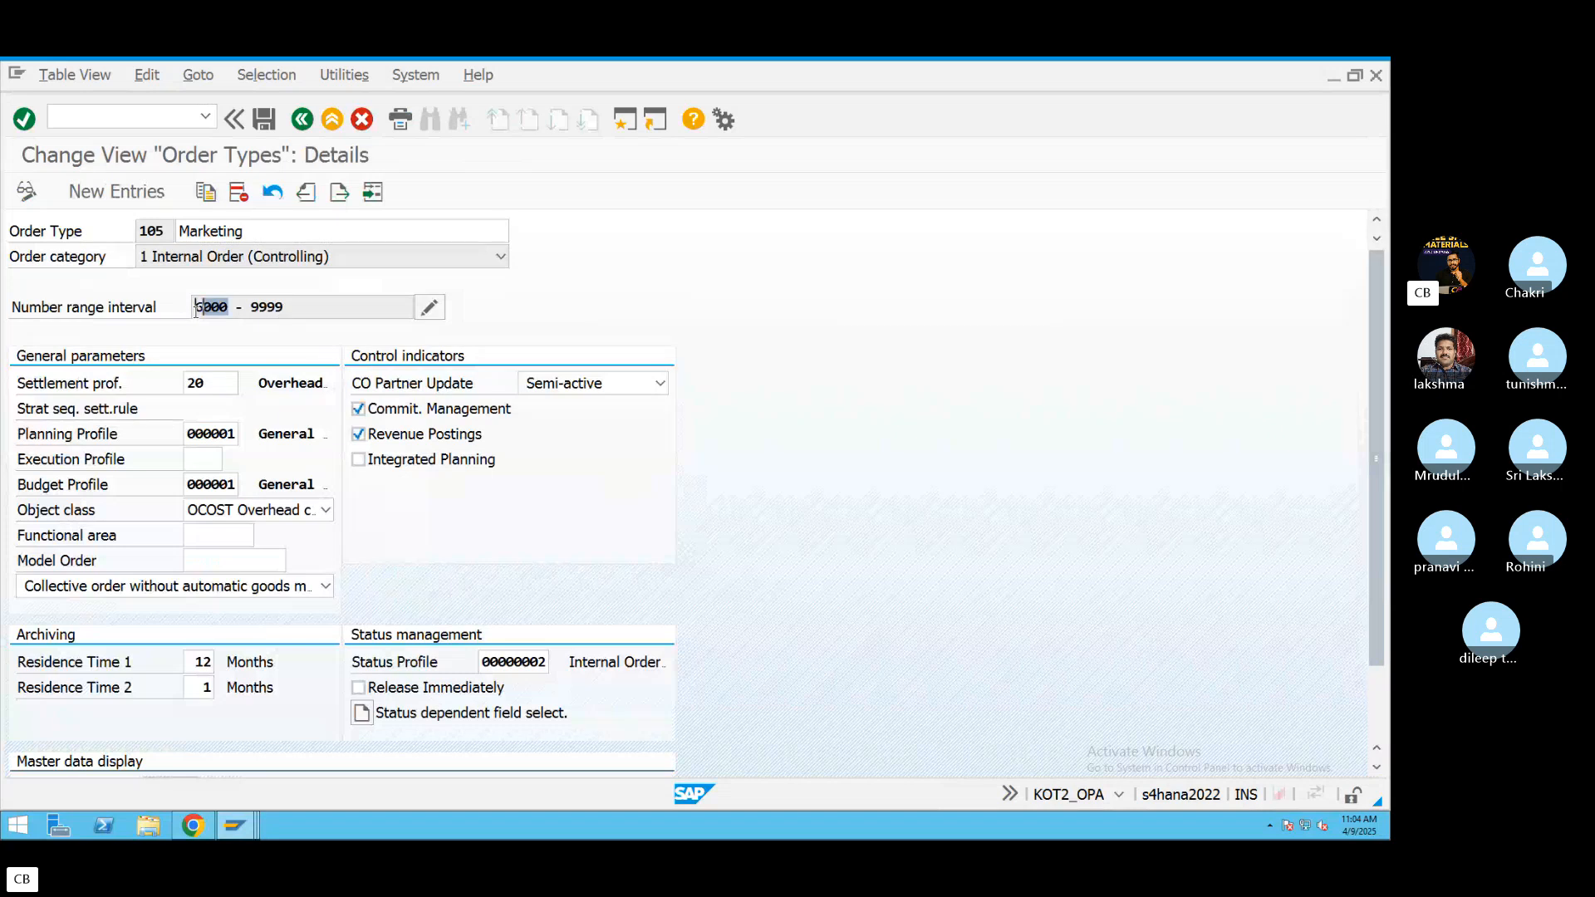
click(278, 308)
click(204, 390)
click(229, 434)
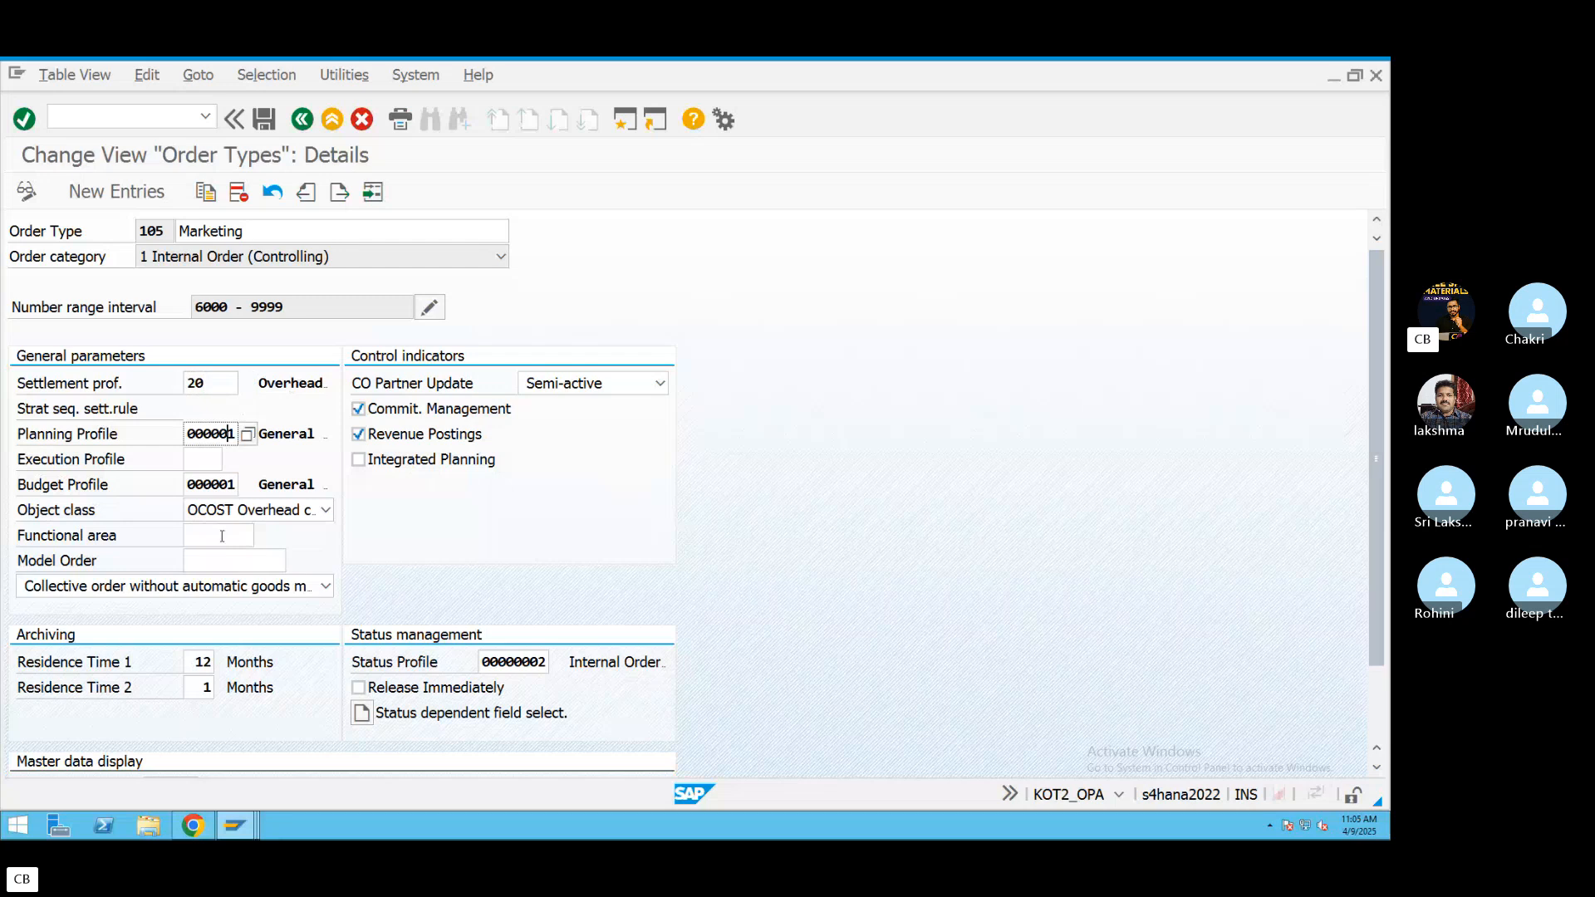
click(206, 484)
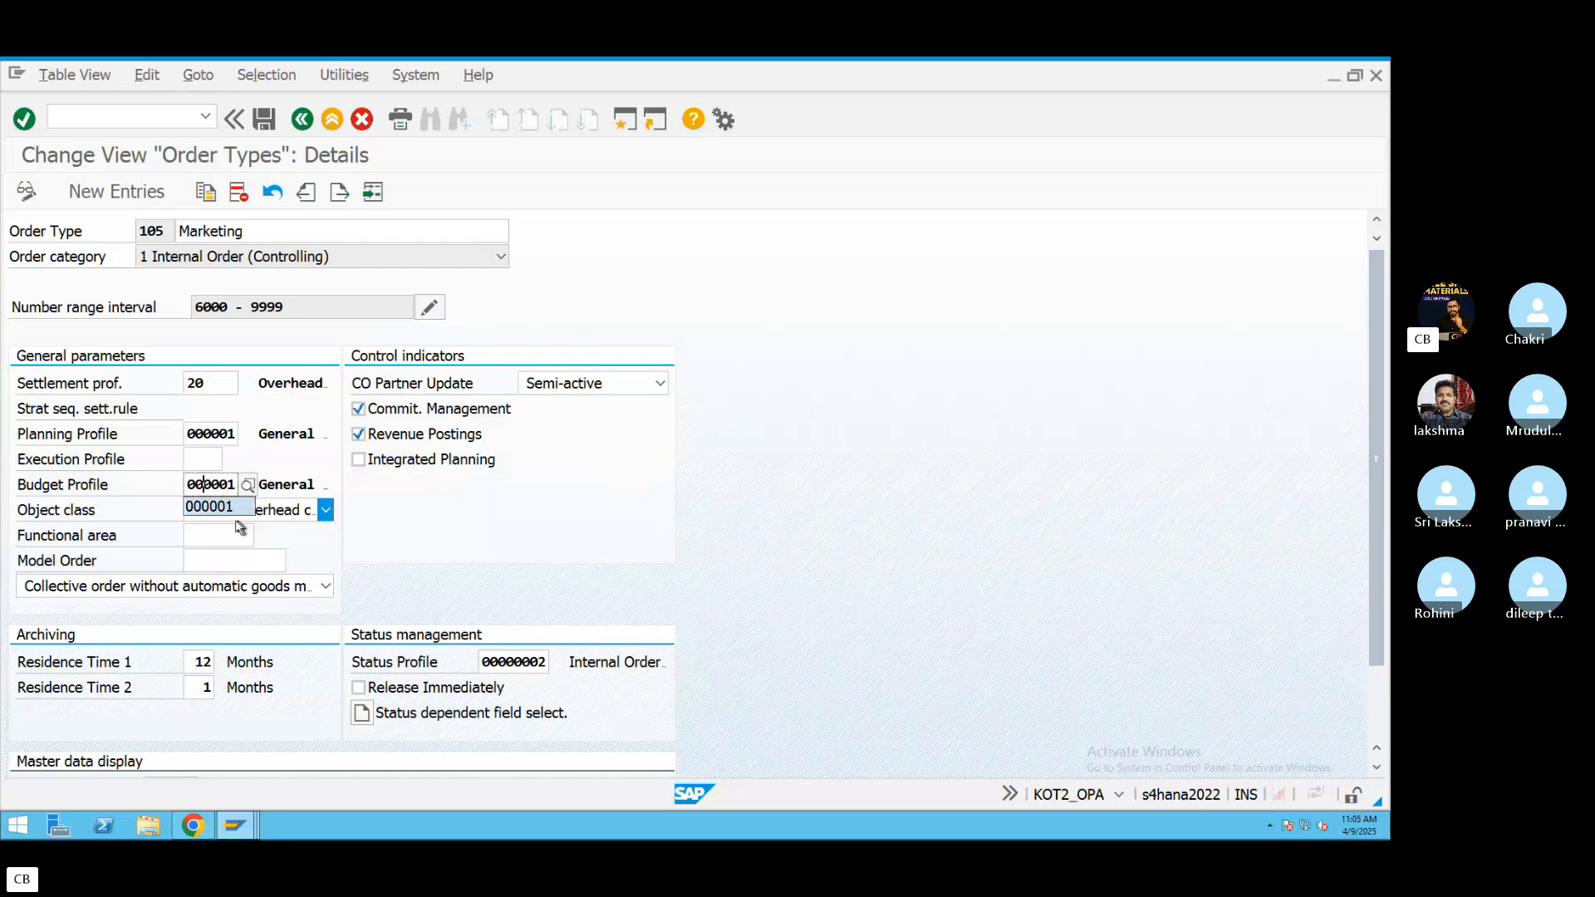
click(359, 688)
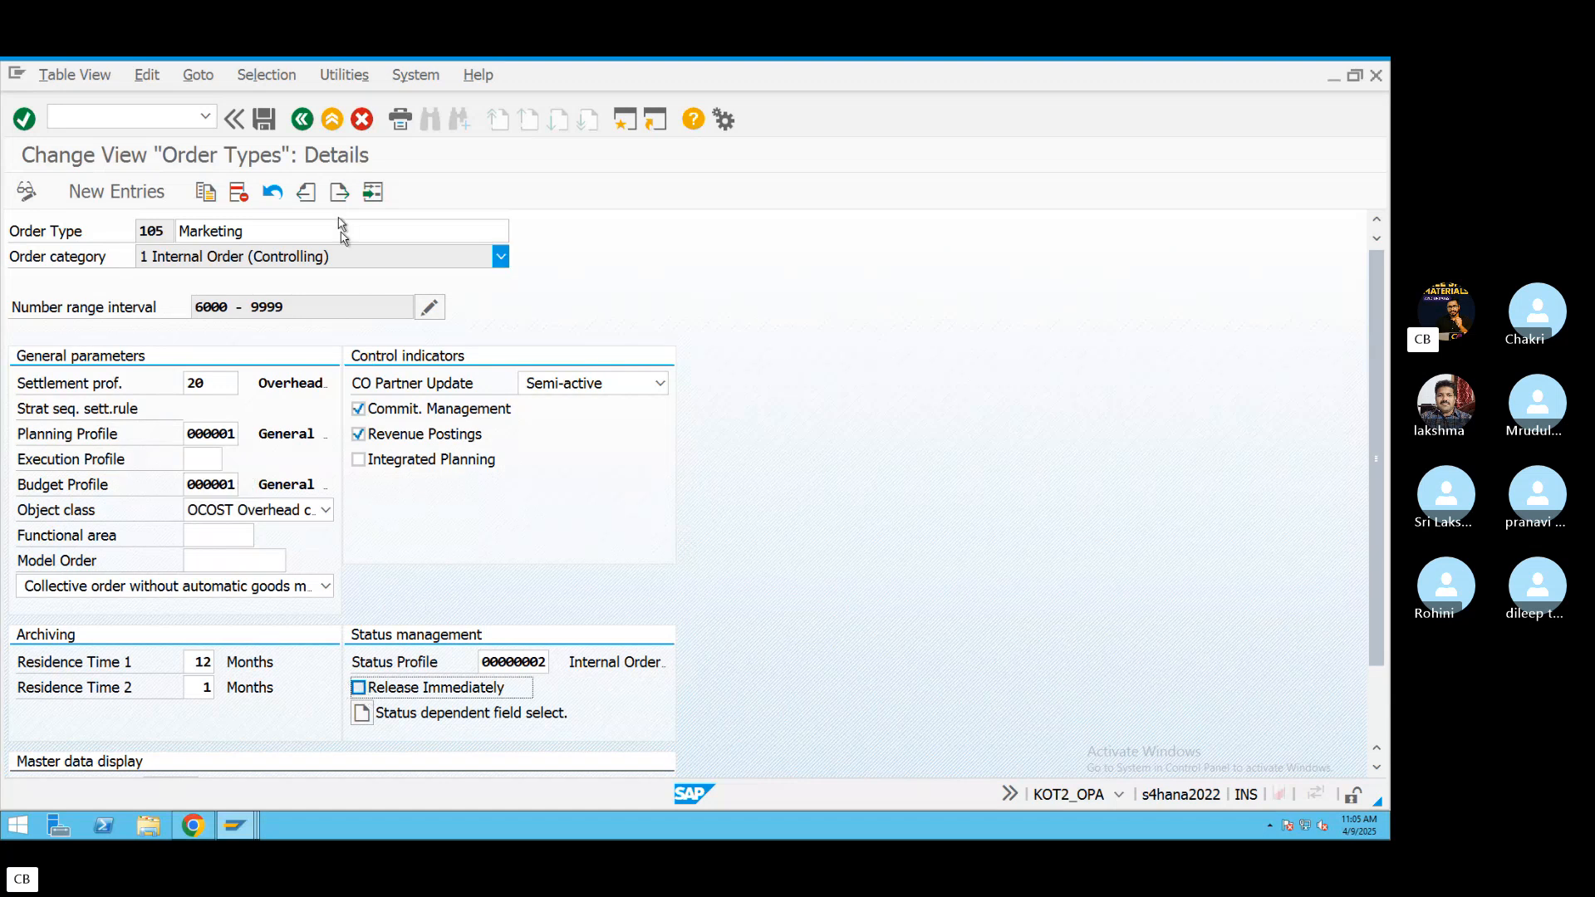
Leave the order type configuration and start internal order creation with transaction KO01.
click(299, 127)
click(300, 122)
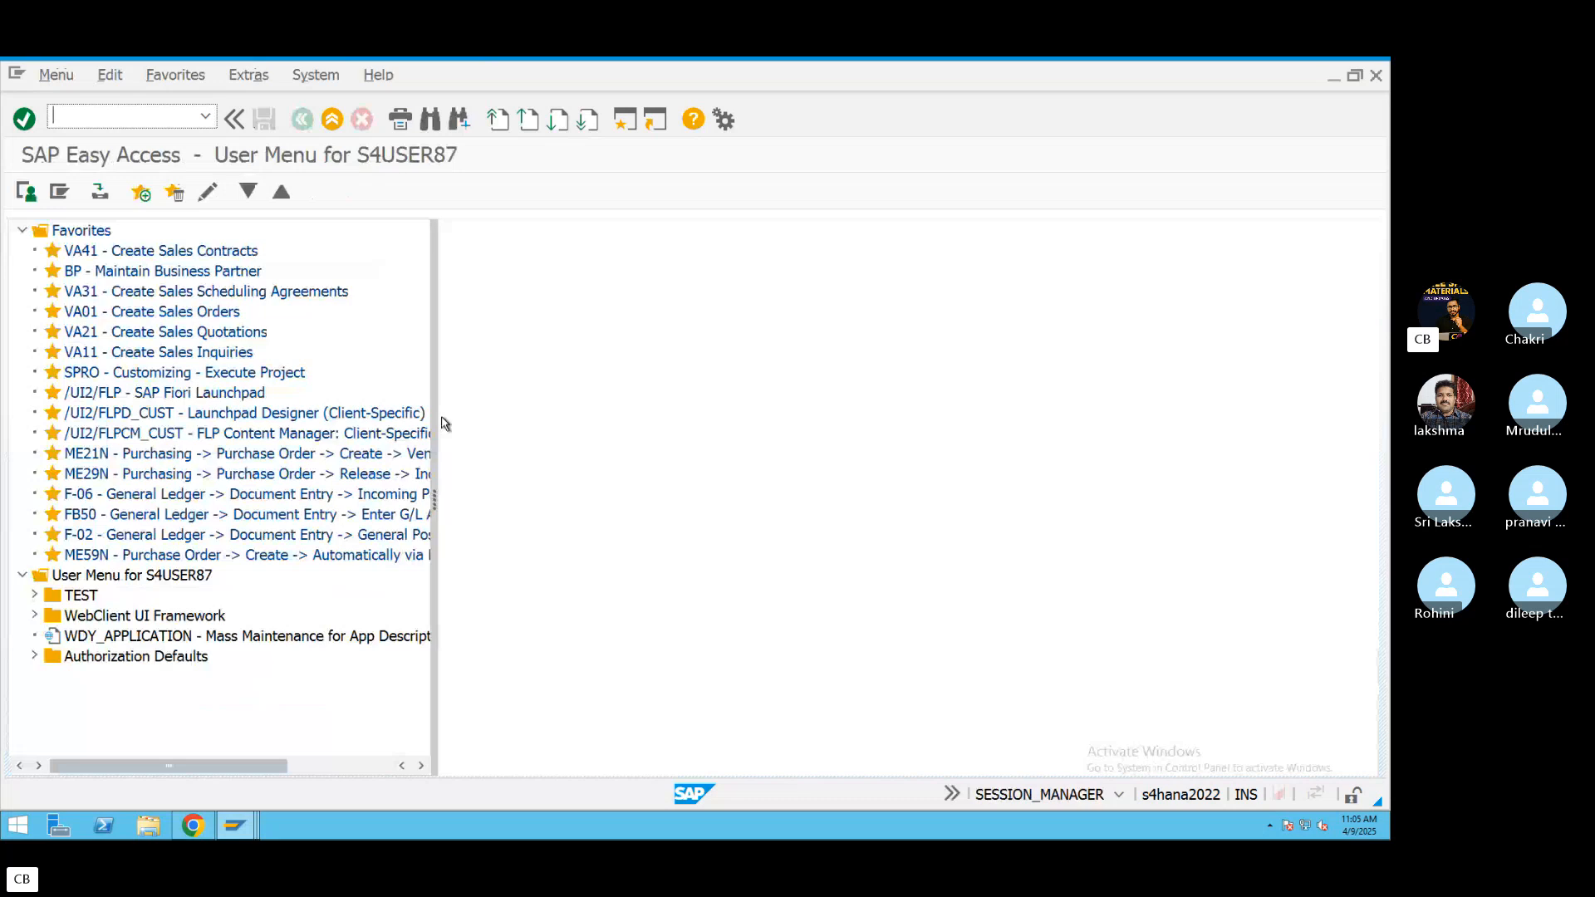
text(KO01)
key(Return)
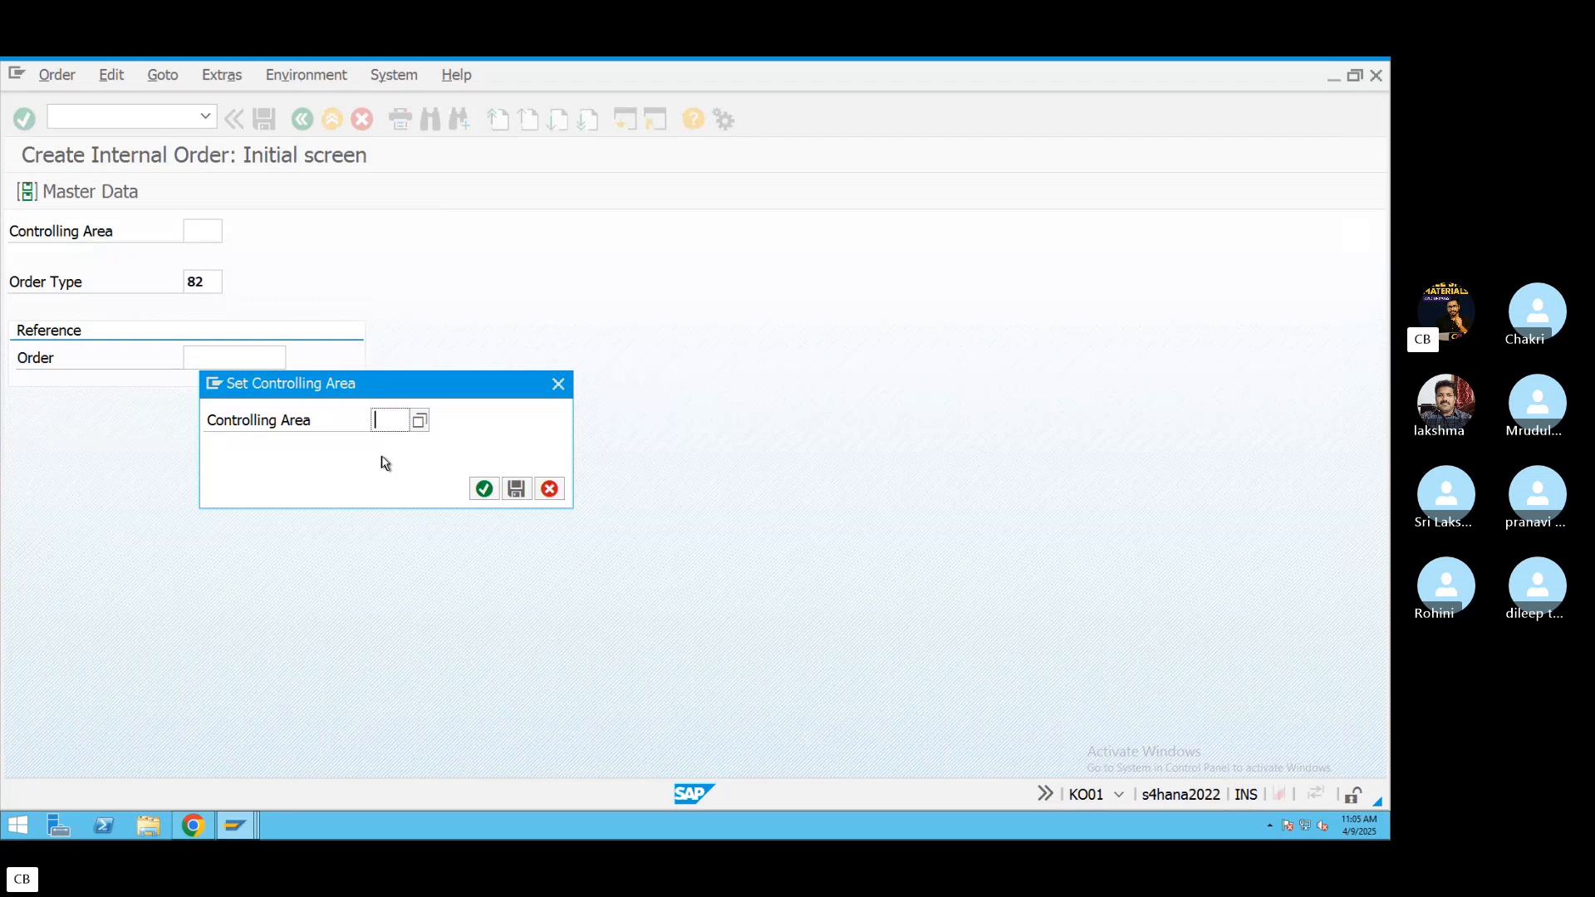
text(KO01)
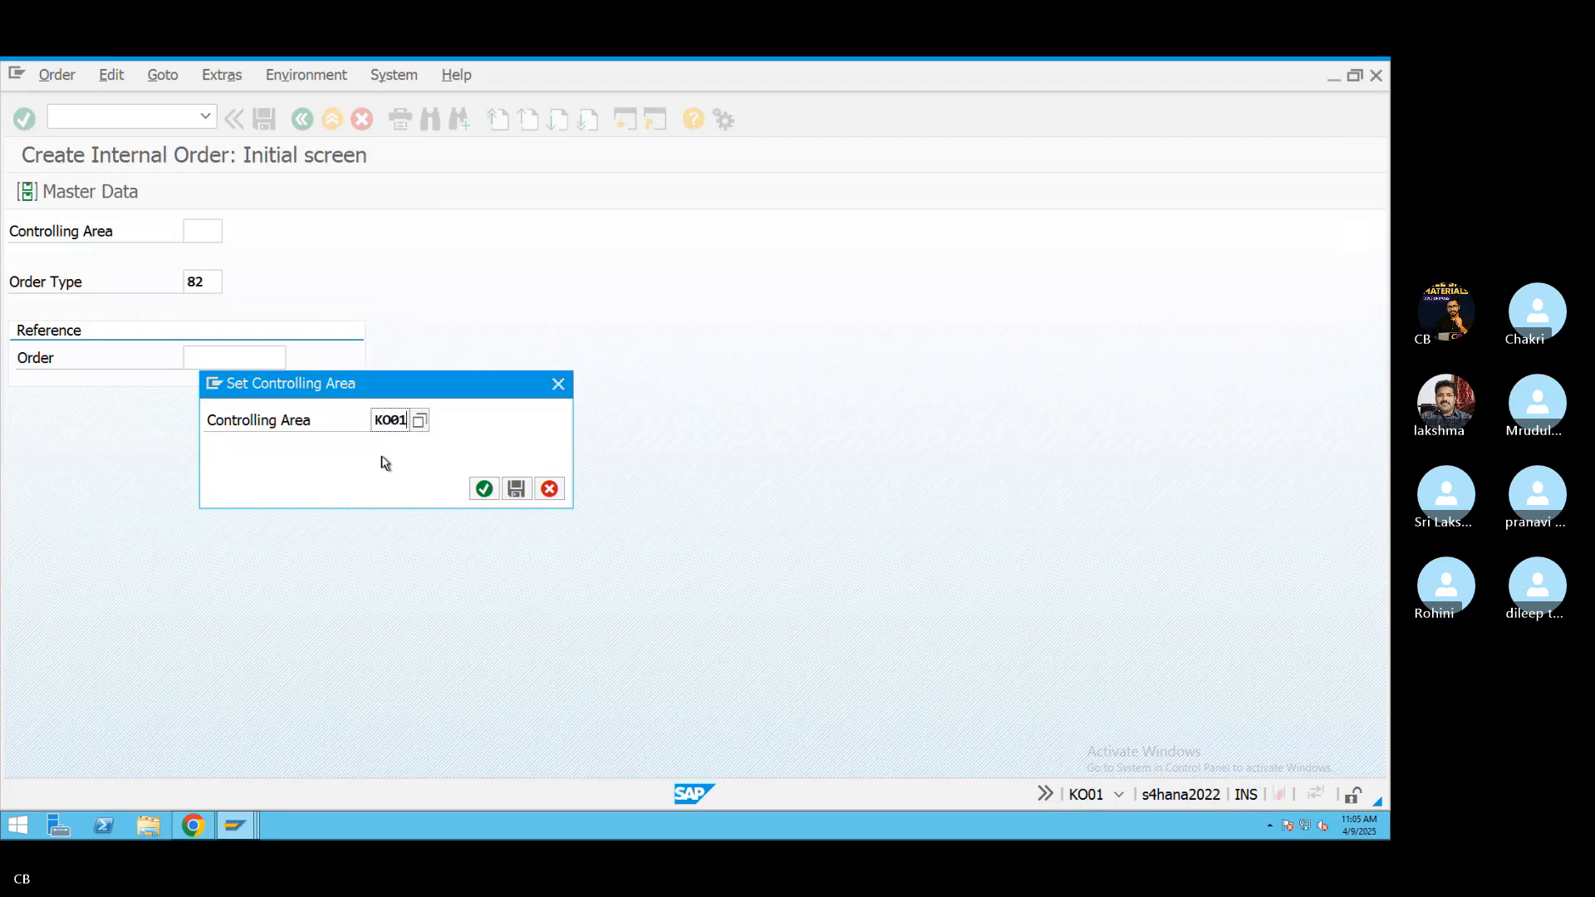
key(BackSpace)
key(BackSpace)
key(BackSpace)
key(BackSpace)
Start an internal order in controlling area ZPVT with order type 105 Marketing and open its master data.
text(ZPVT)
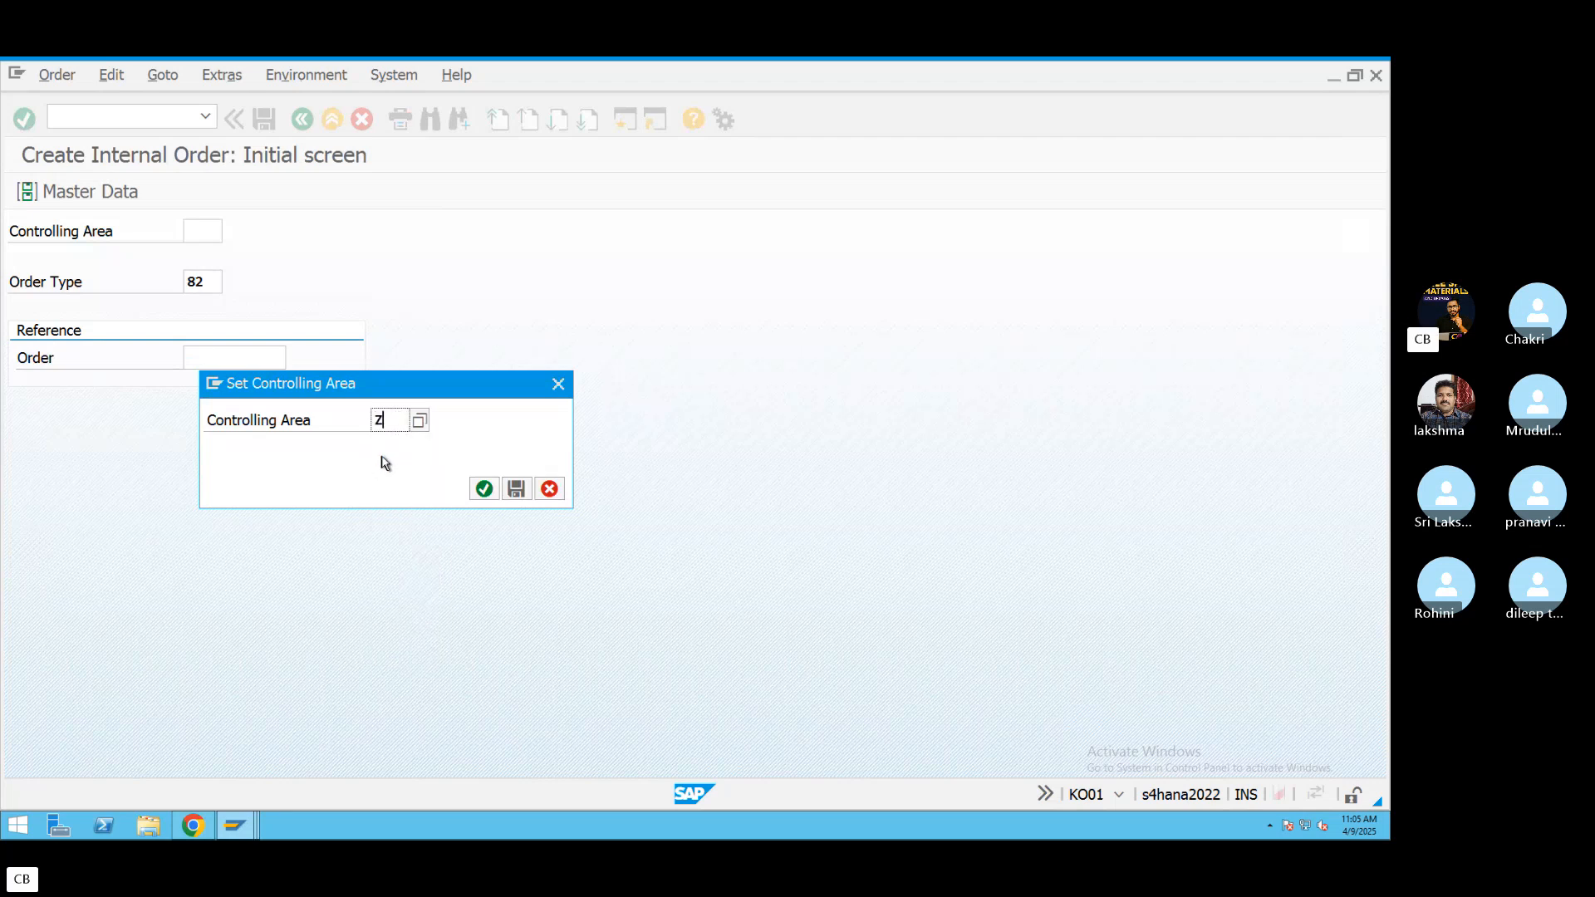
click(484, 488)
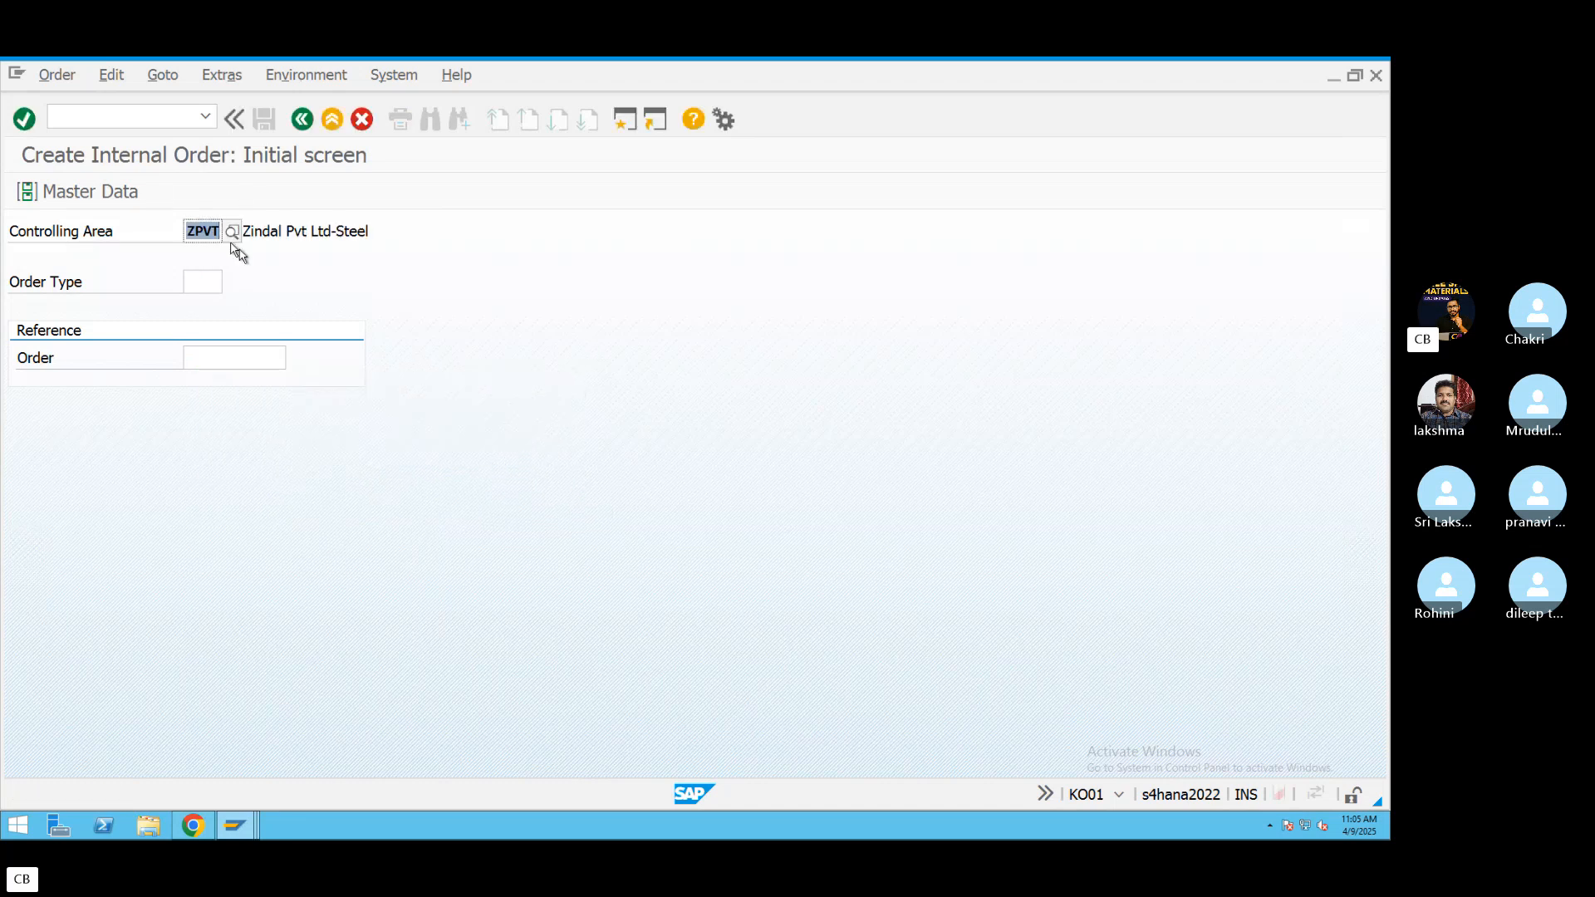
click(205, 283)
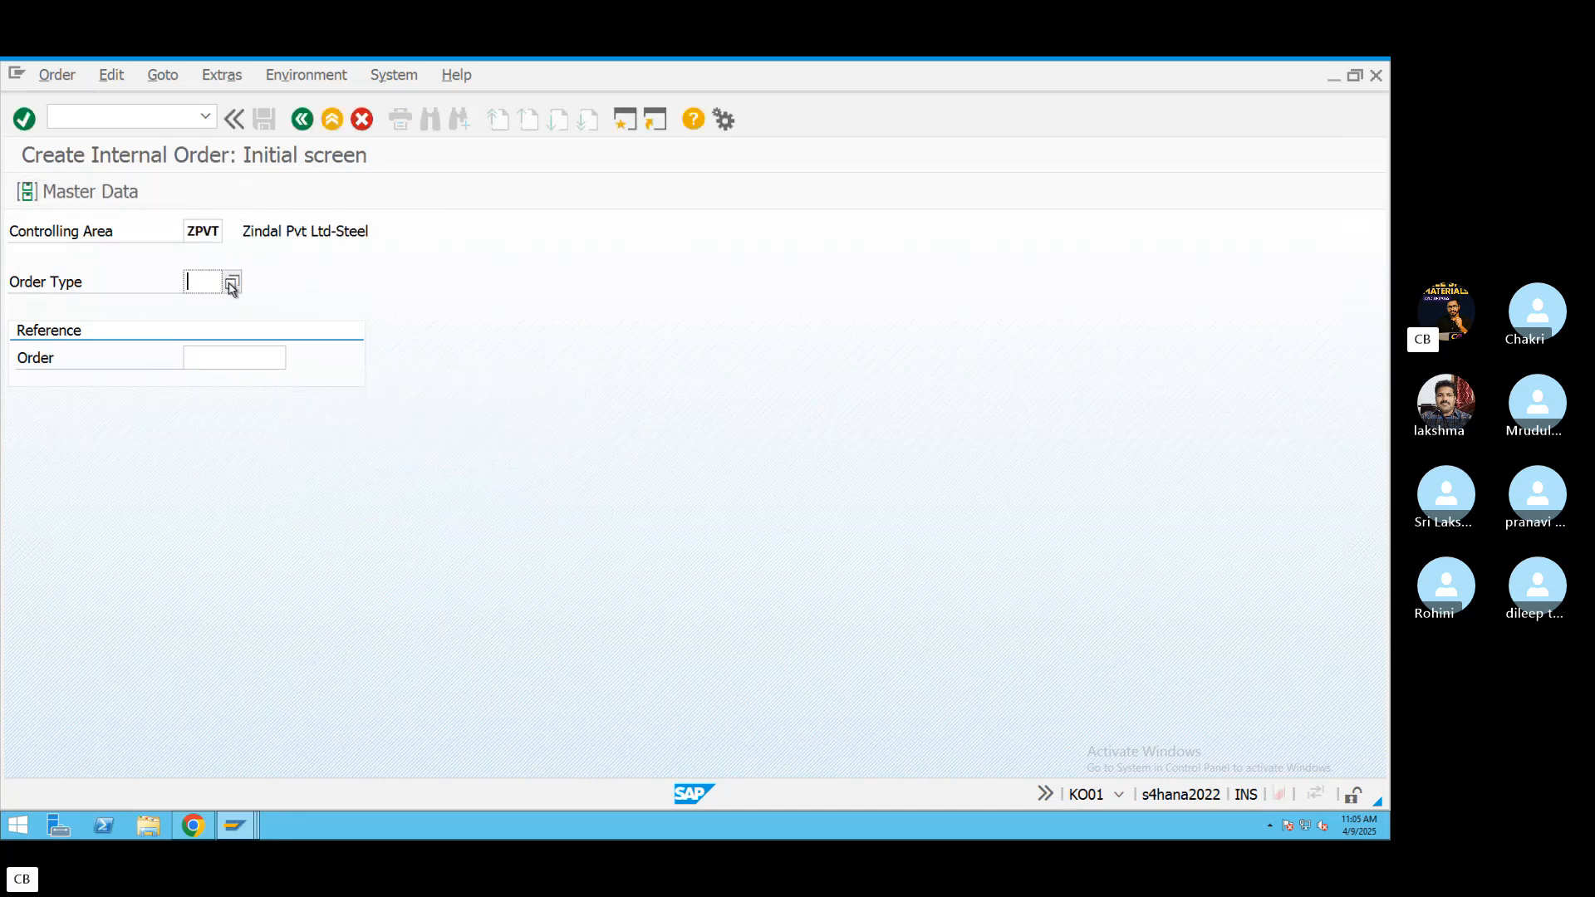
key(F4)
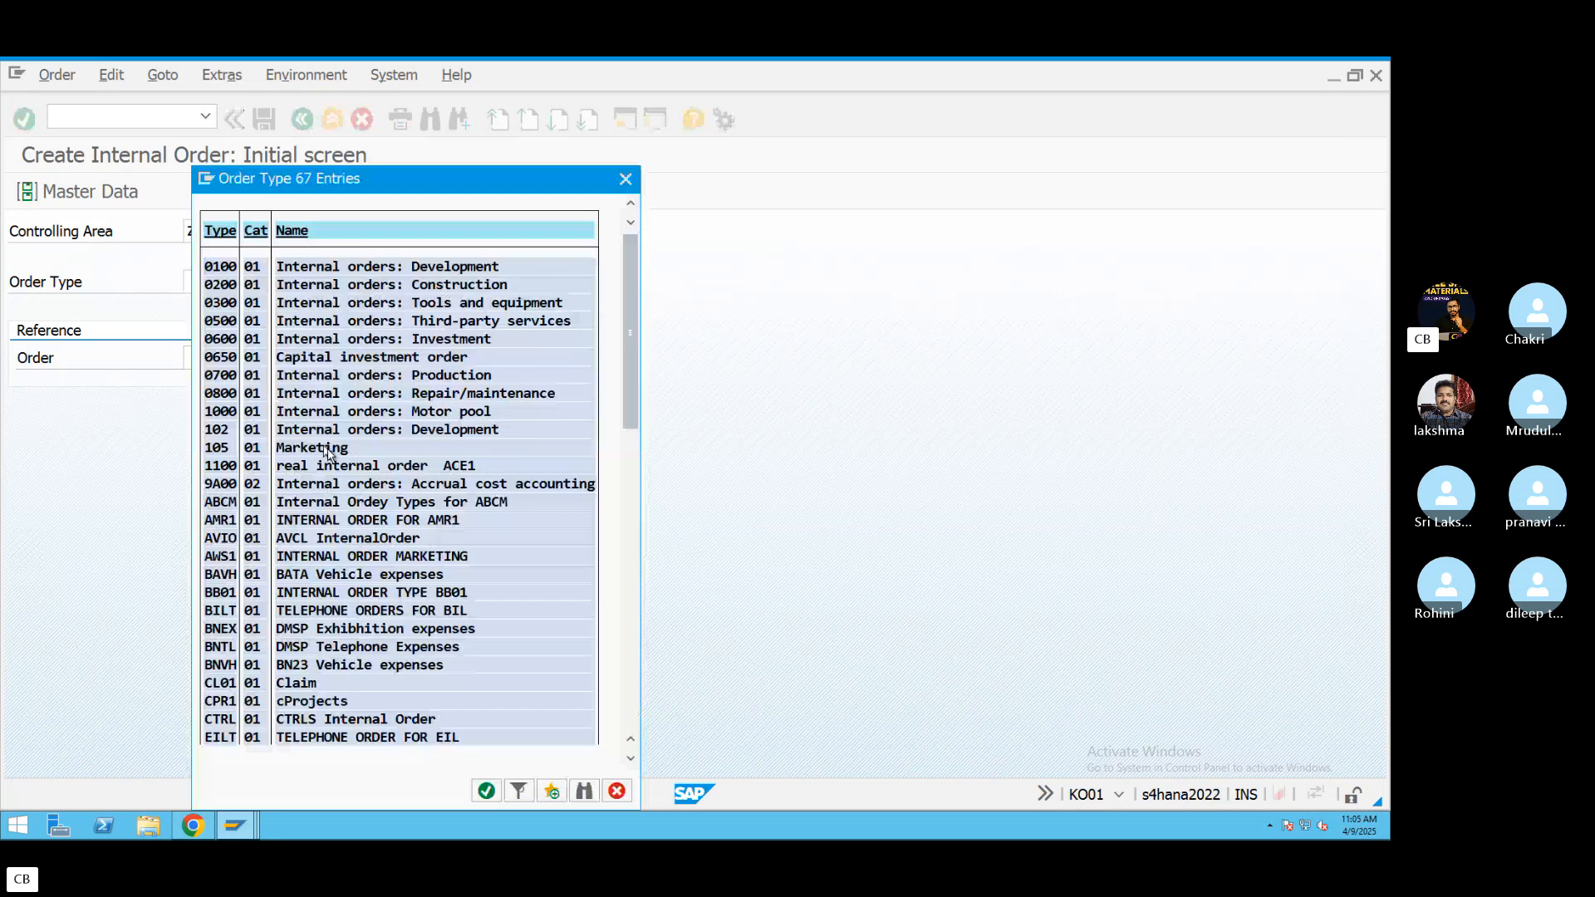
double_click(327, 449)
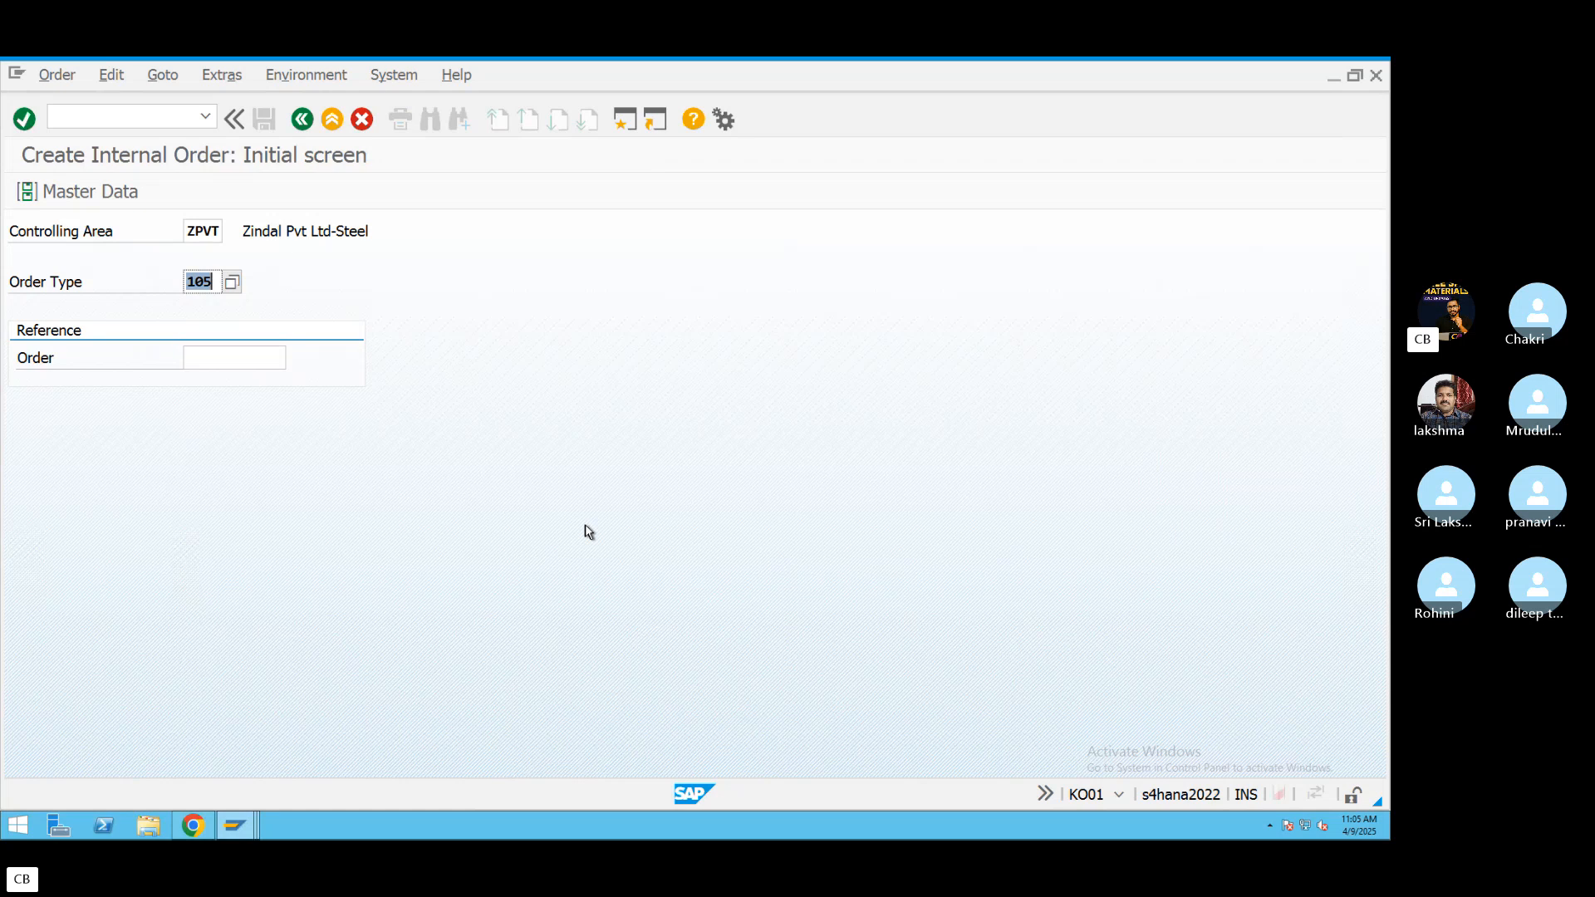
key(Return)
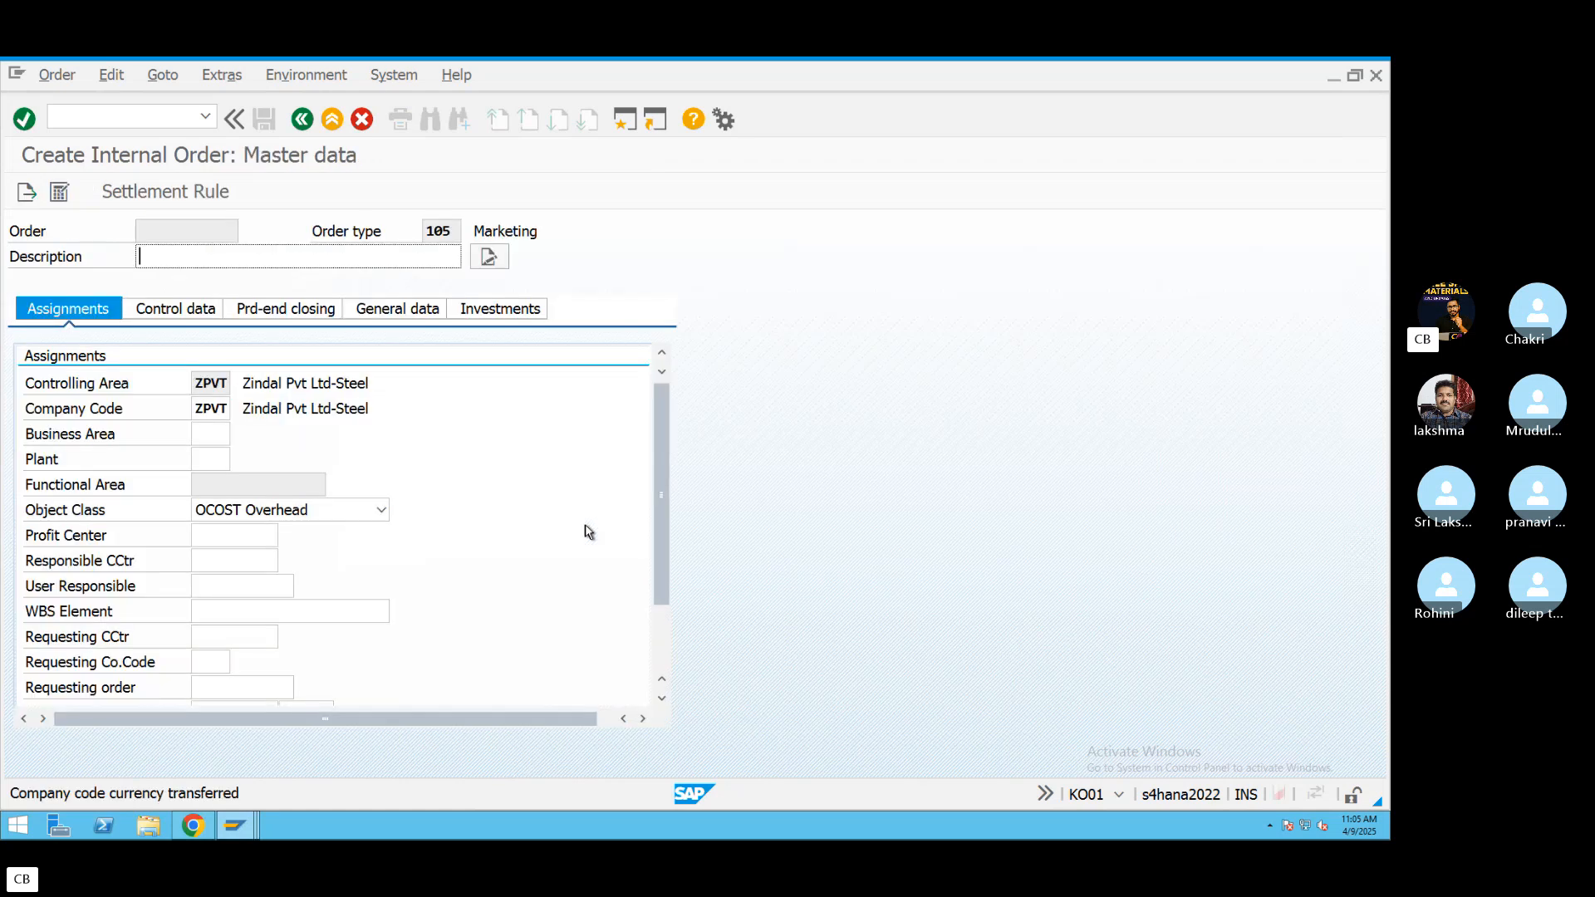
Set the internal order's description to "Marketing trade fair".
click(163, 264)
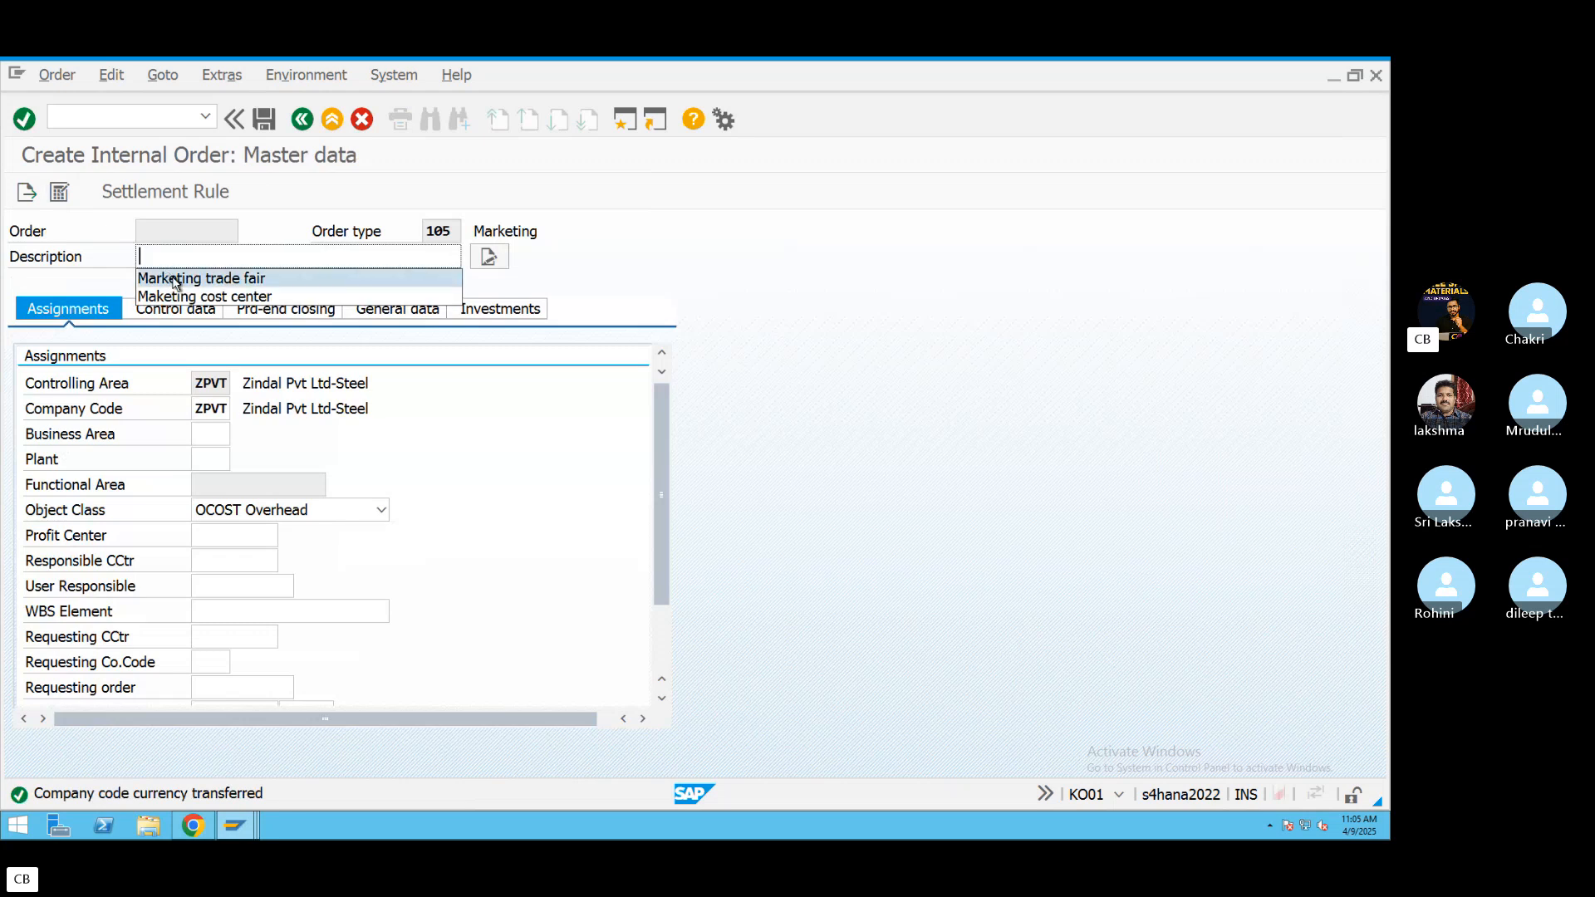
click(175, 279)
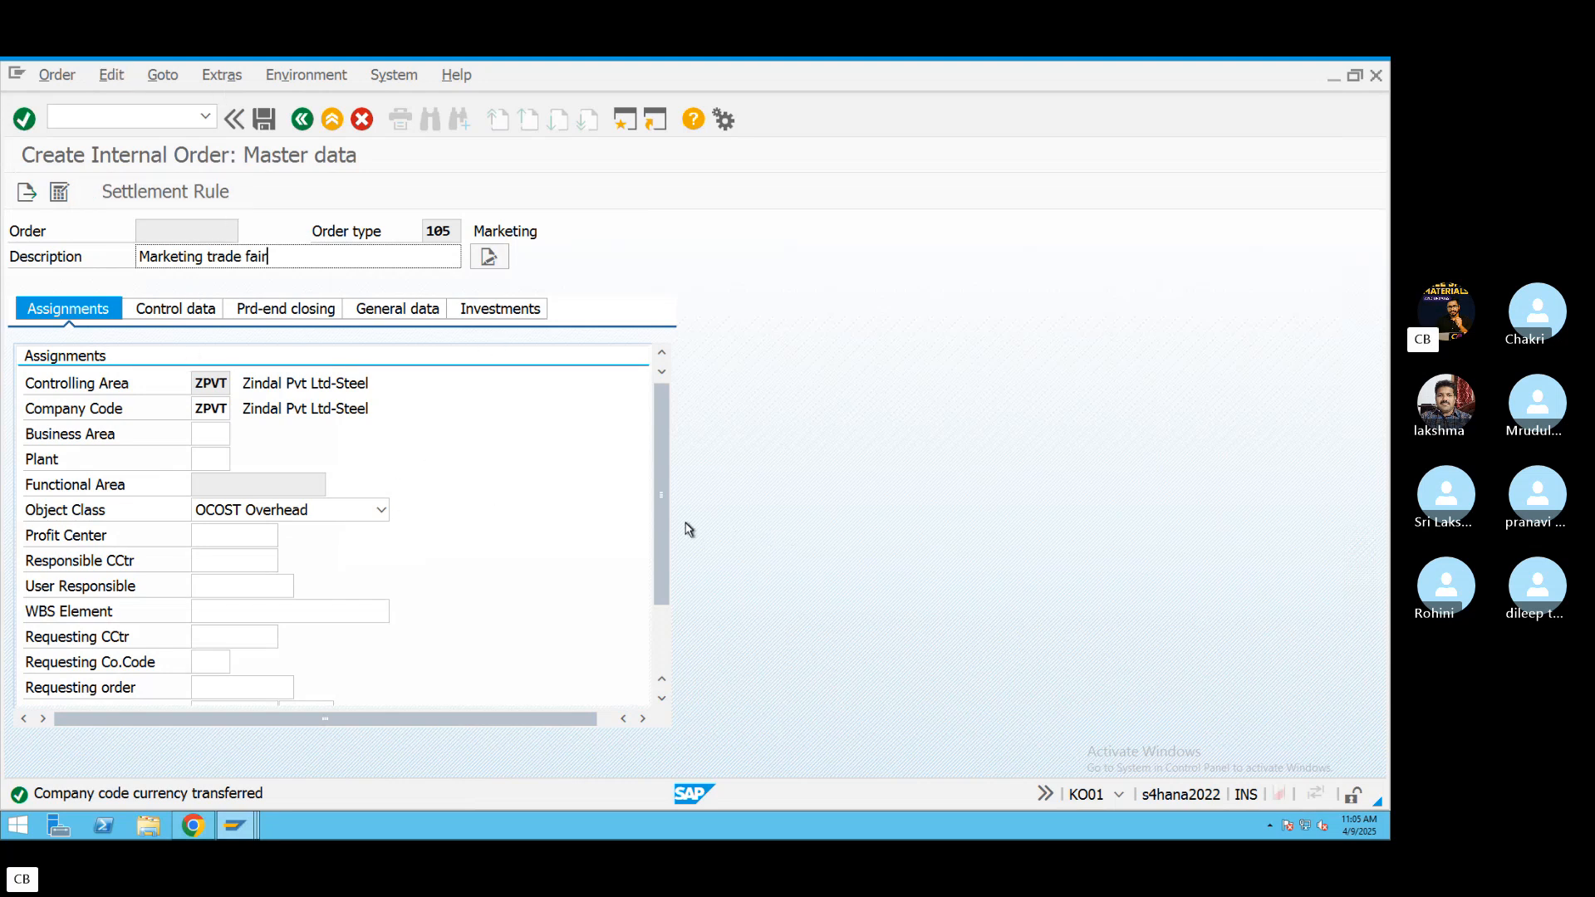
drag(662, 533, 675, 462)
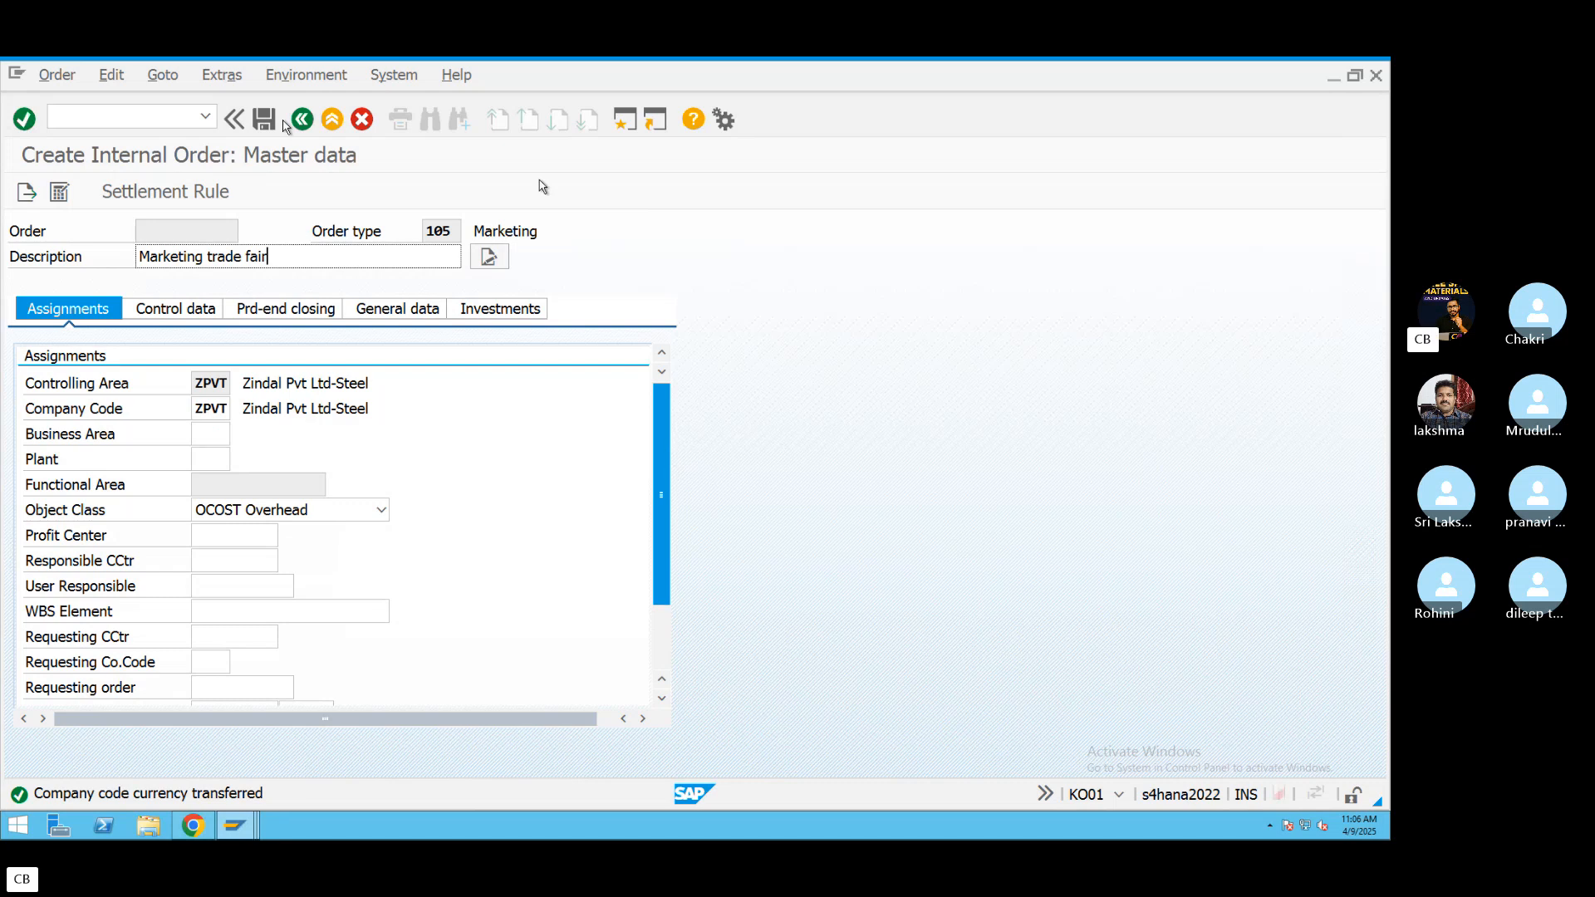
Open the order's settlement rule and set the first distribution rule's category to CTR (Cost Center).
click(176, 192)
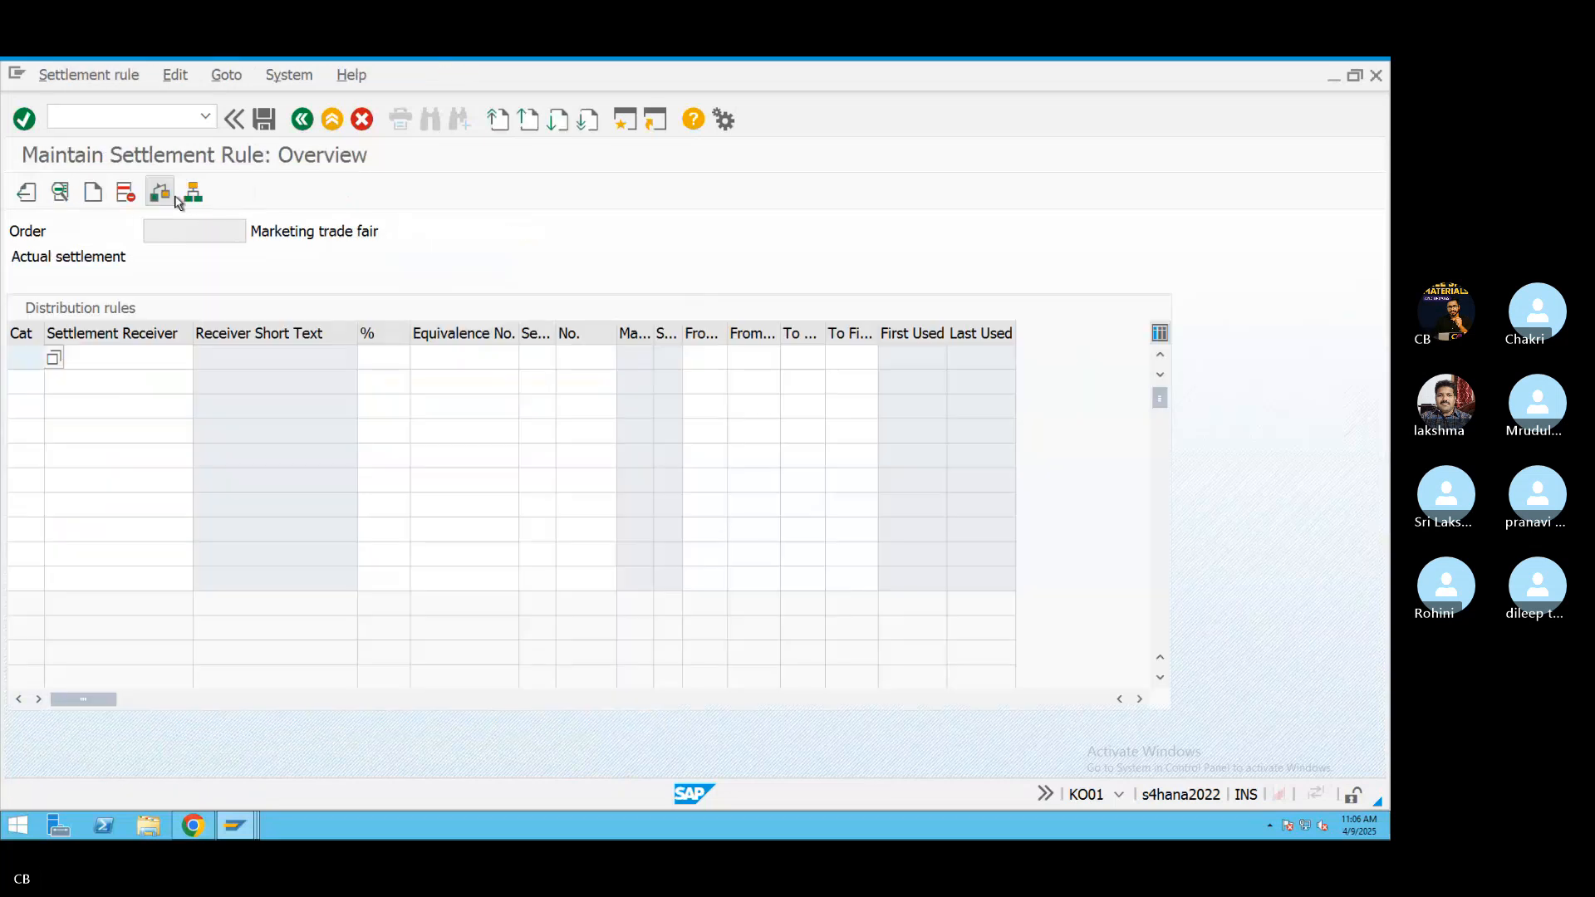
click(54, 358)
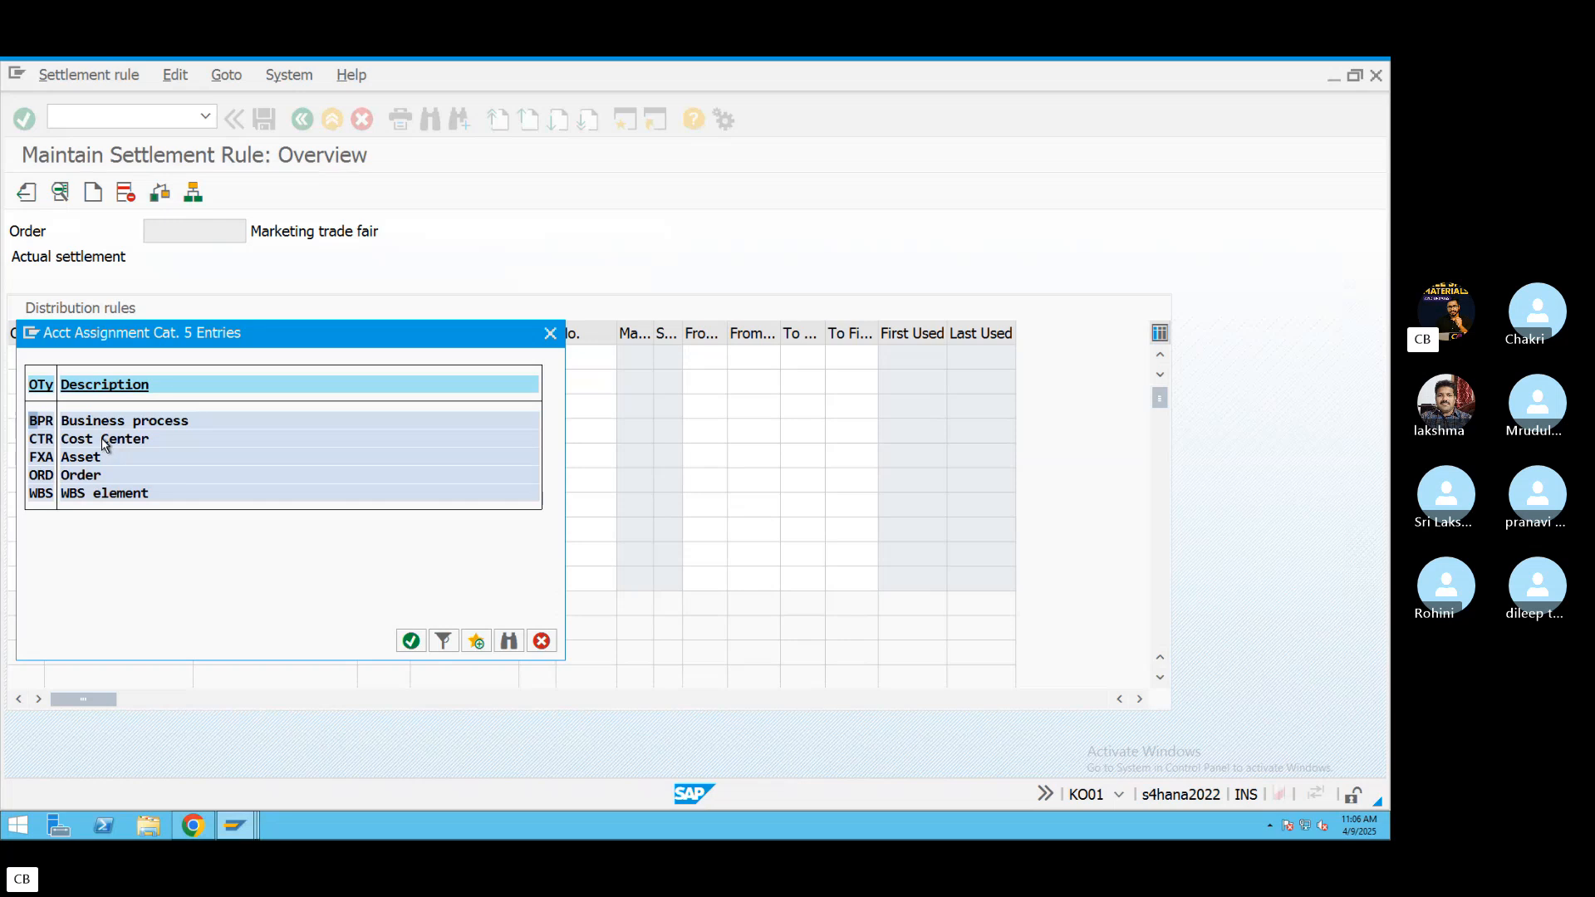
click(103, 440)
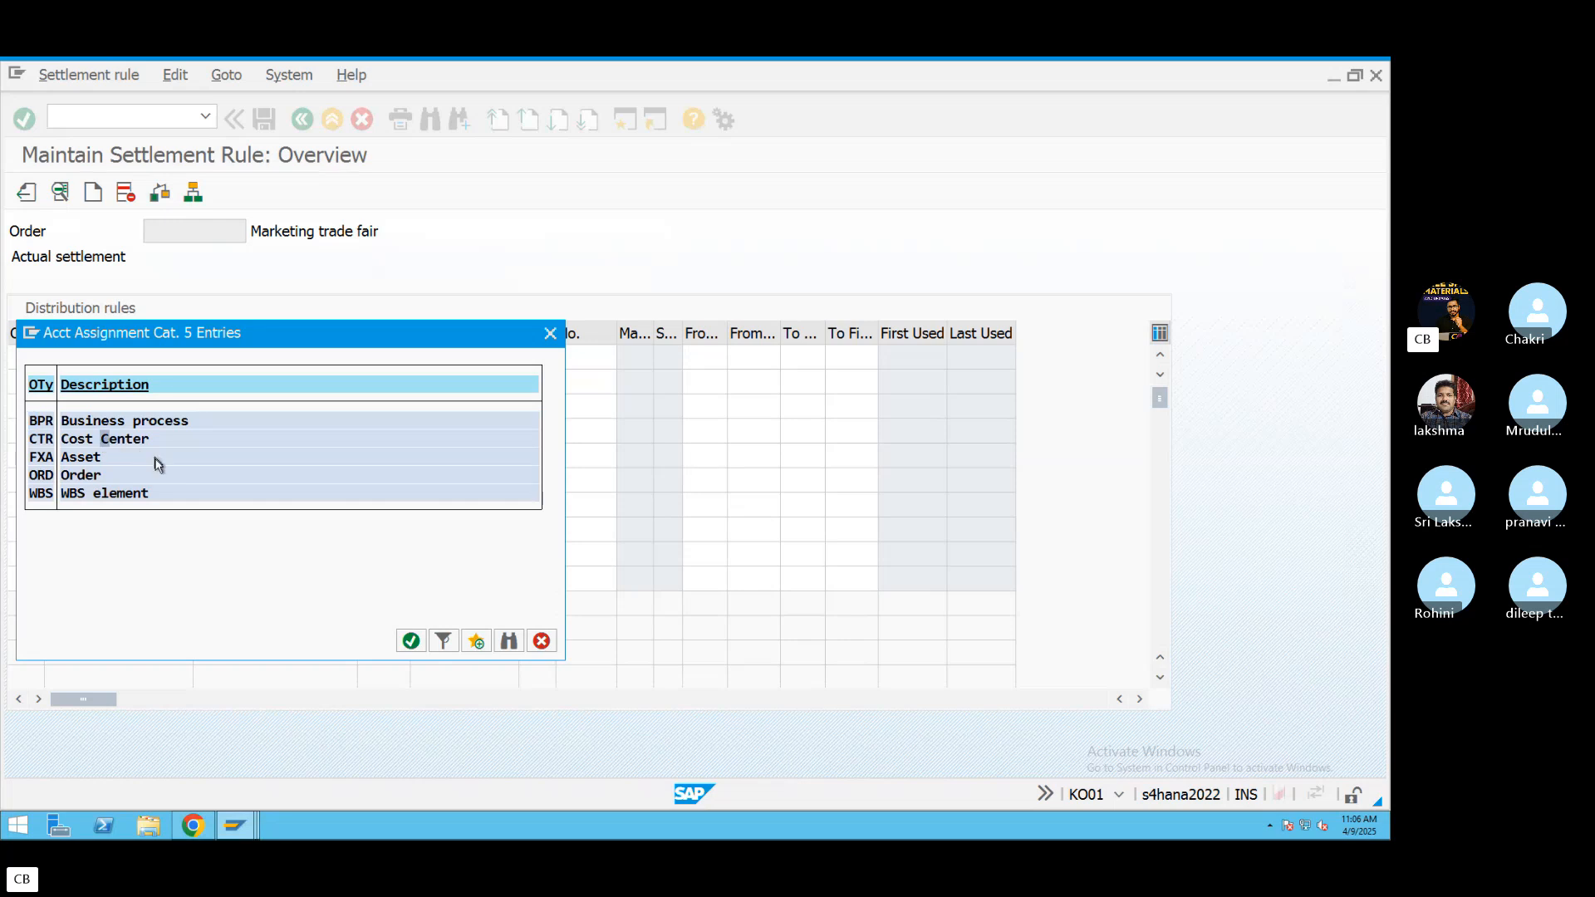
click(82, 459)
click(105, 494)
double_click(101, 443)
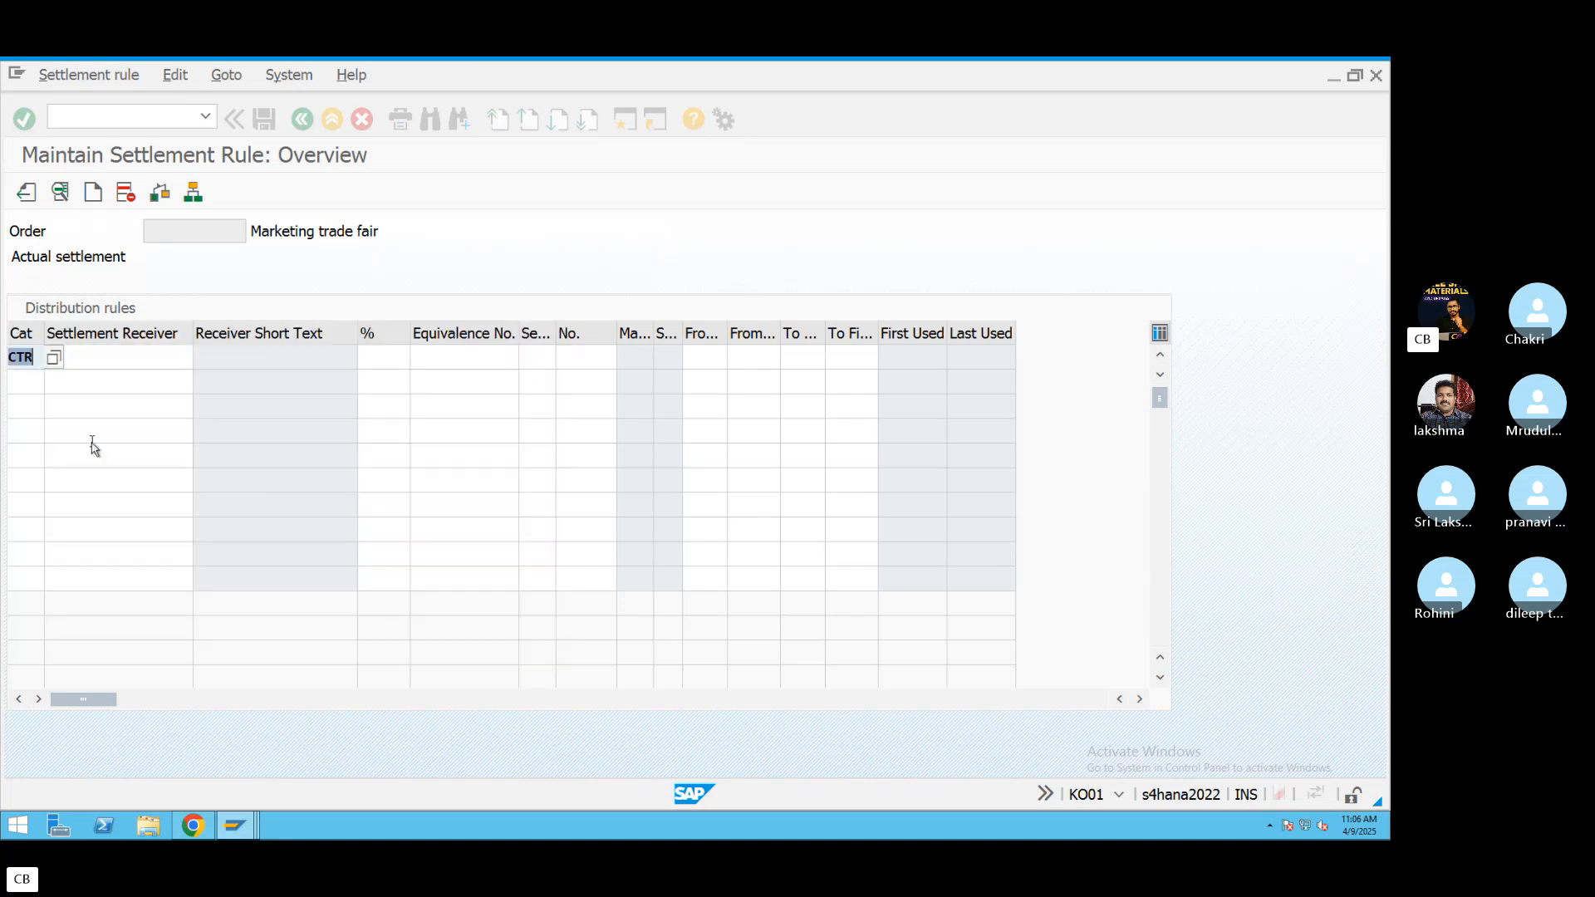
Look up the available cost centers for the first rule's settlement receiver, then close the list without choosing one.
click(131, 364)
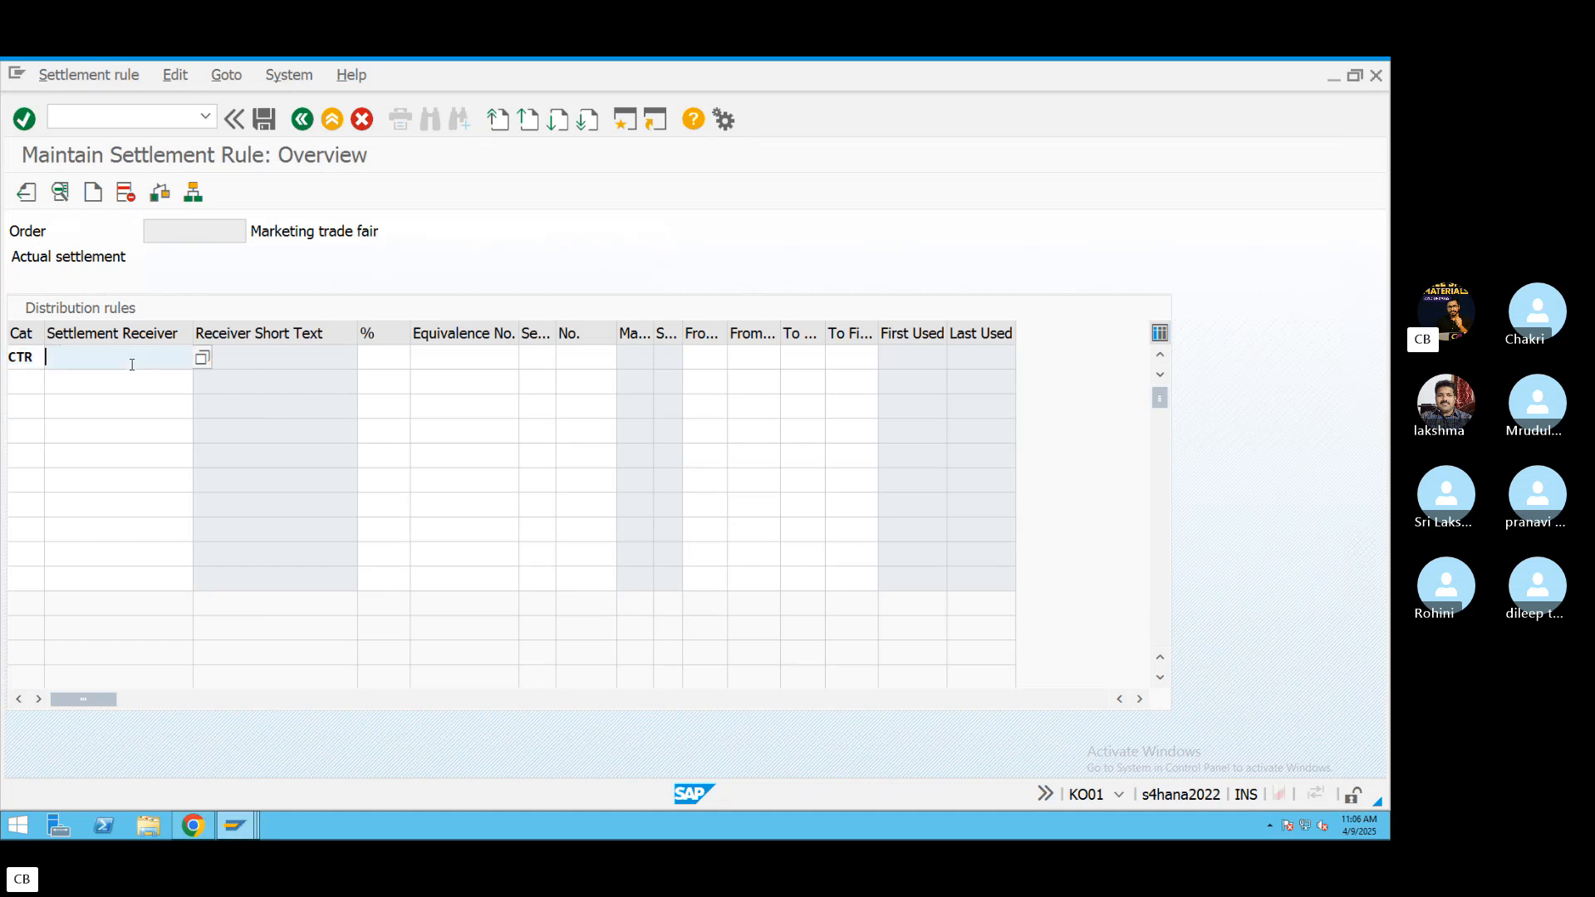
click(205, 360)
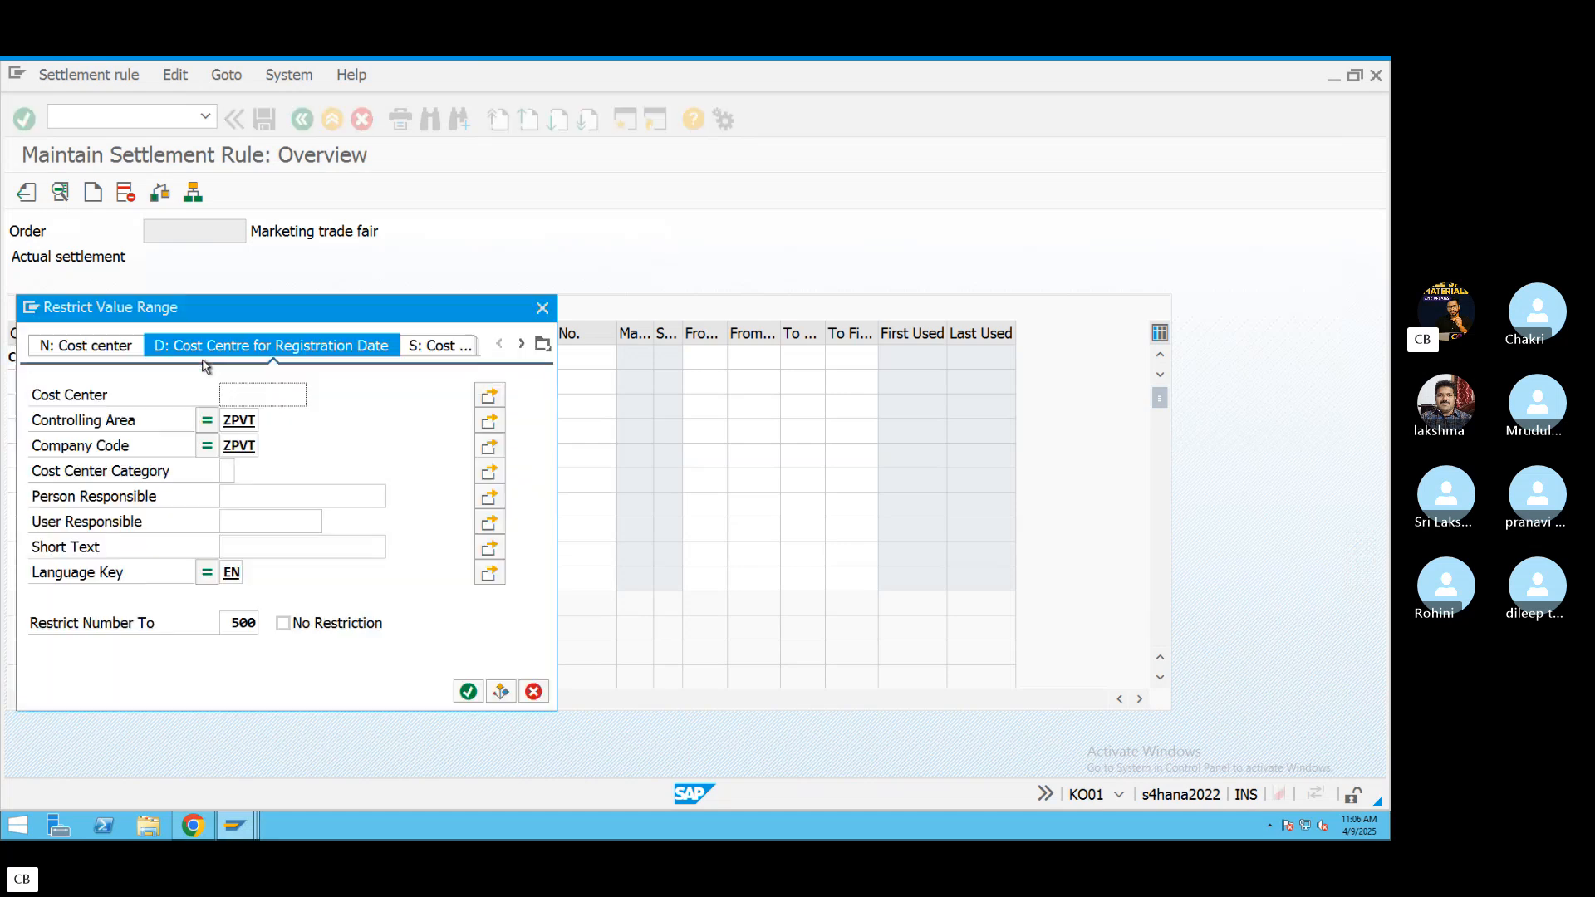
click(468, 693)
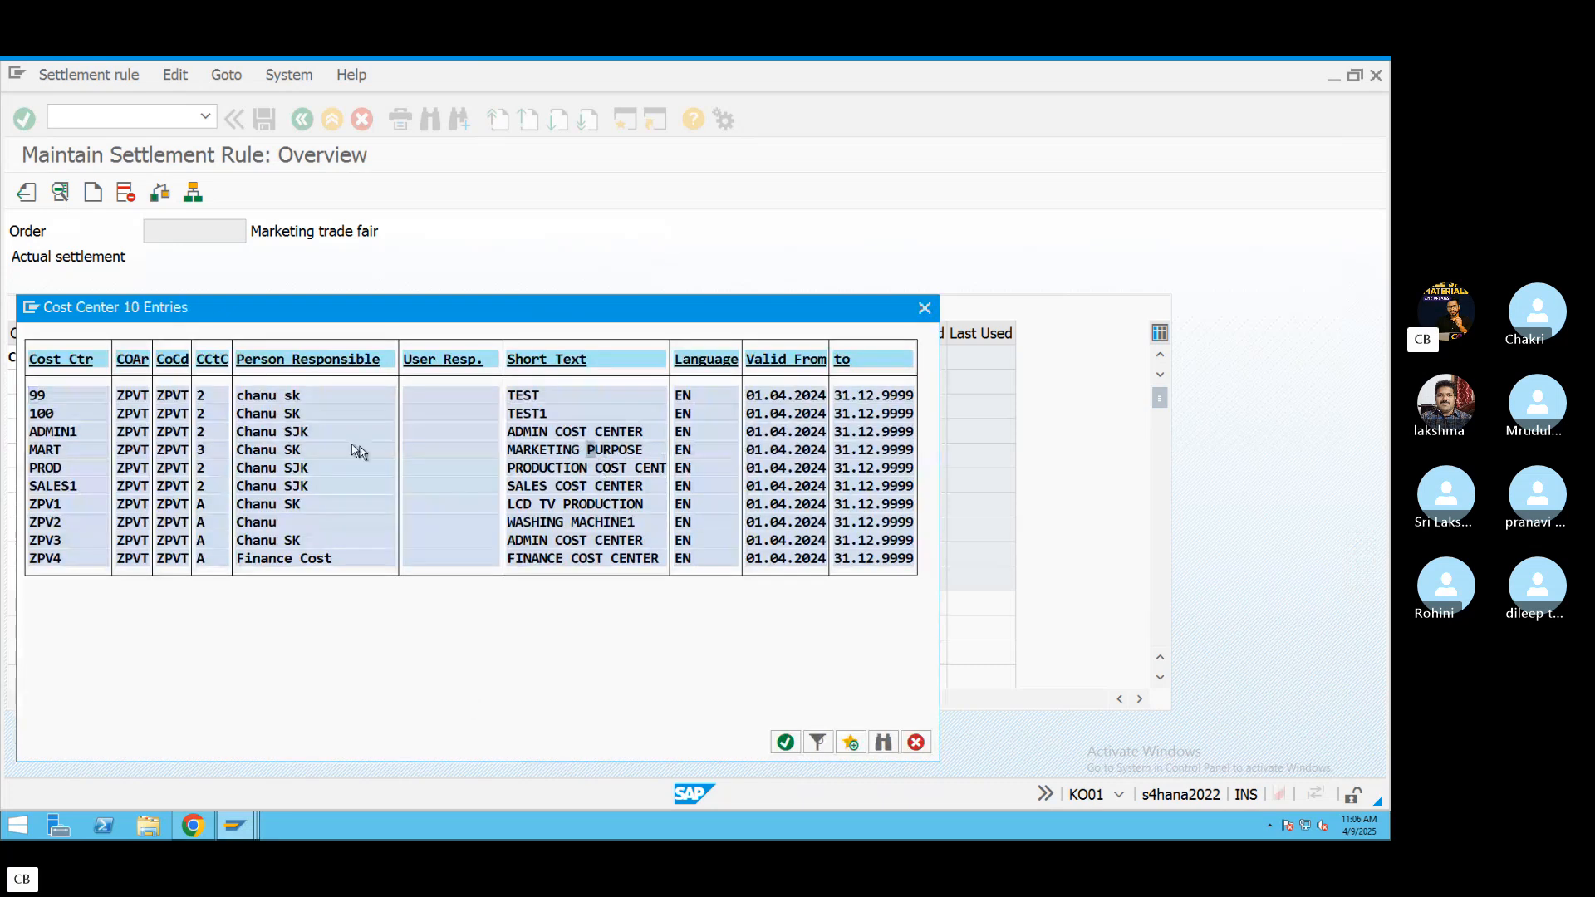
click(925, 308)
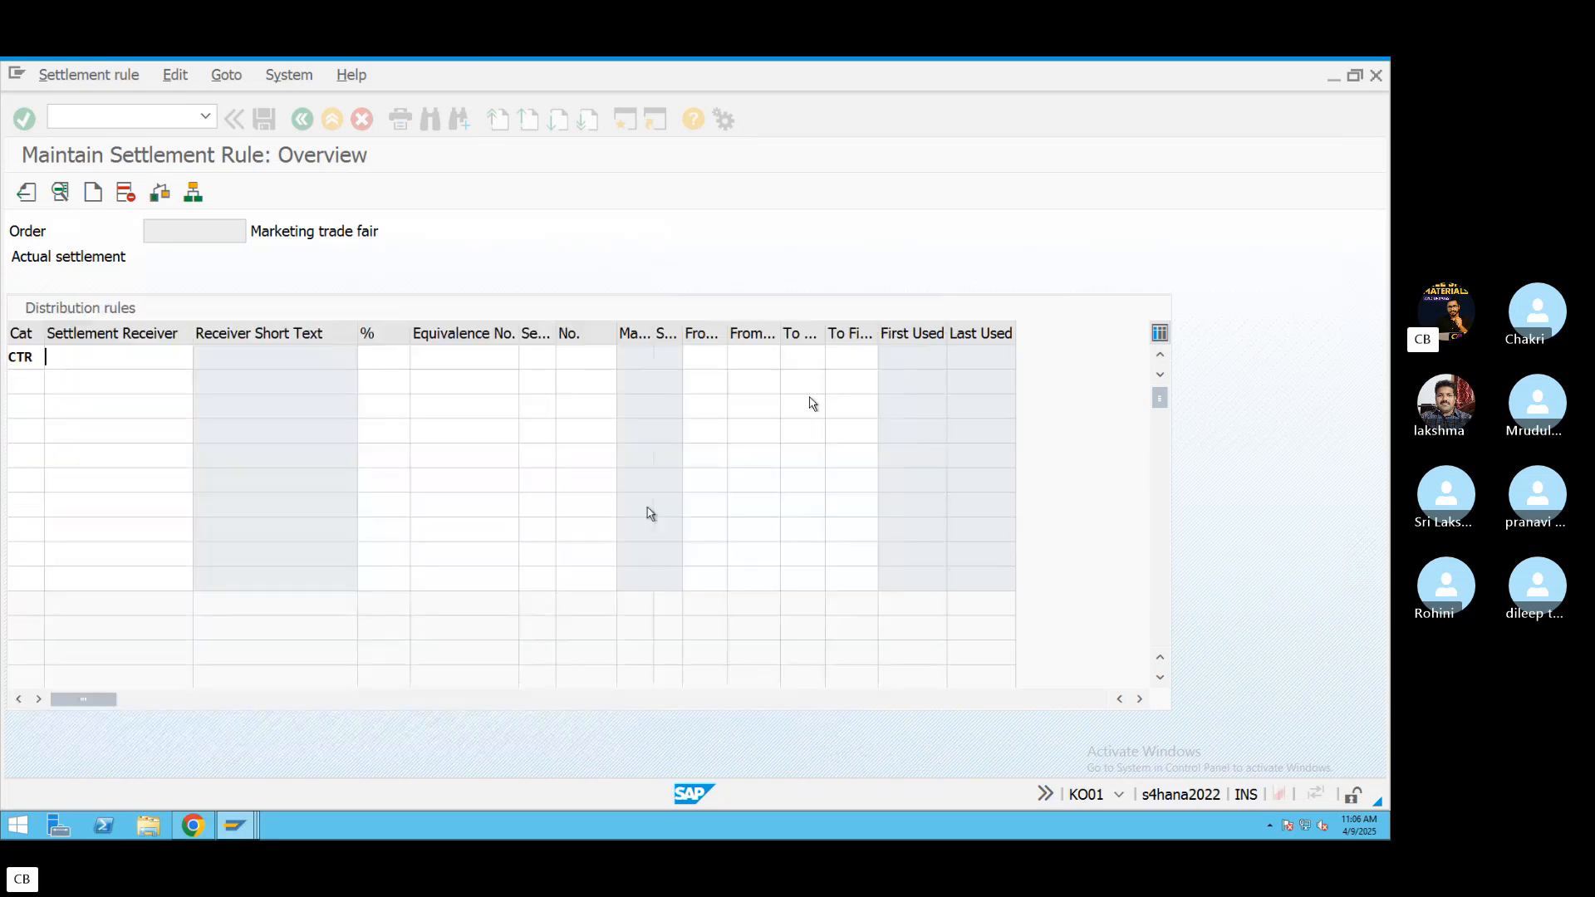
Start creating cost center MARKET (KS01) in a new session, valid from 01.04.2024, and open its basic data.
click(656, 120)
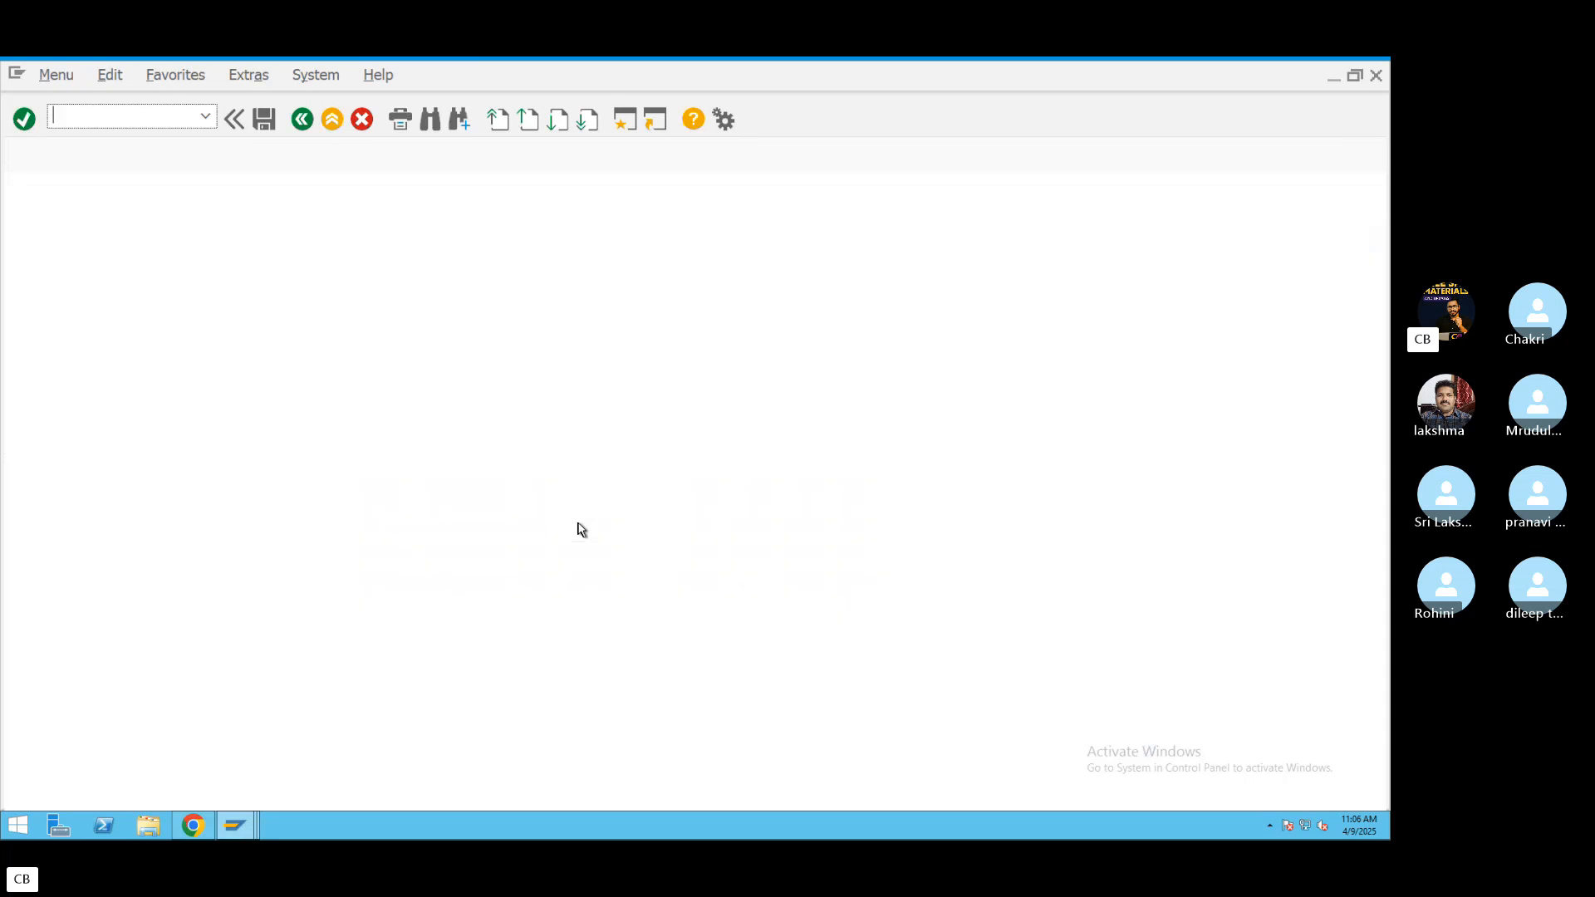
text(KS01)
key(Return)
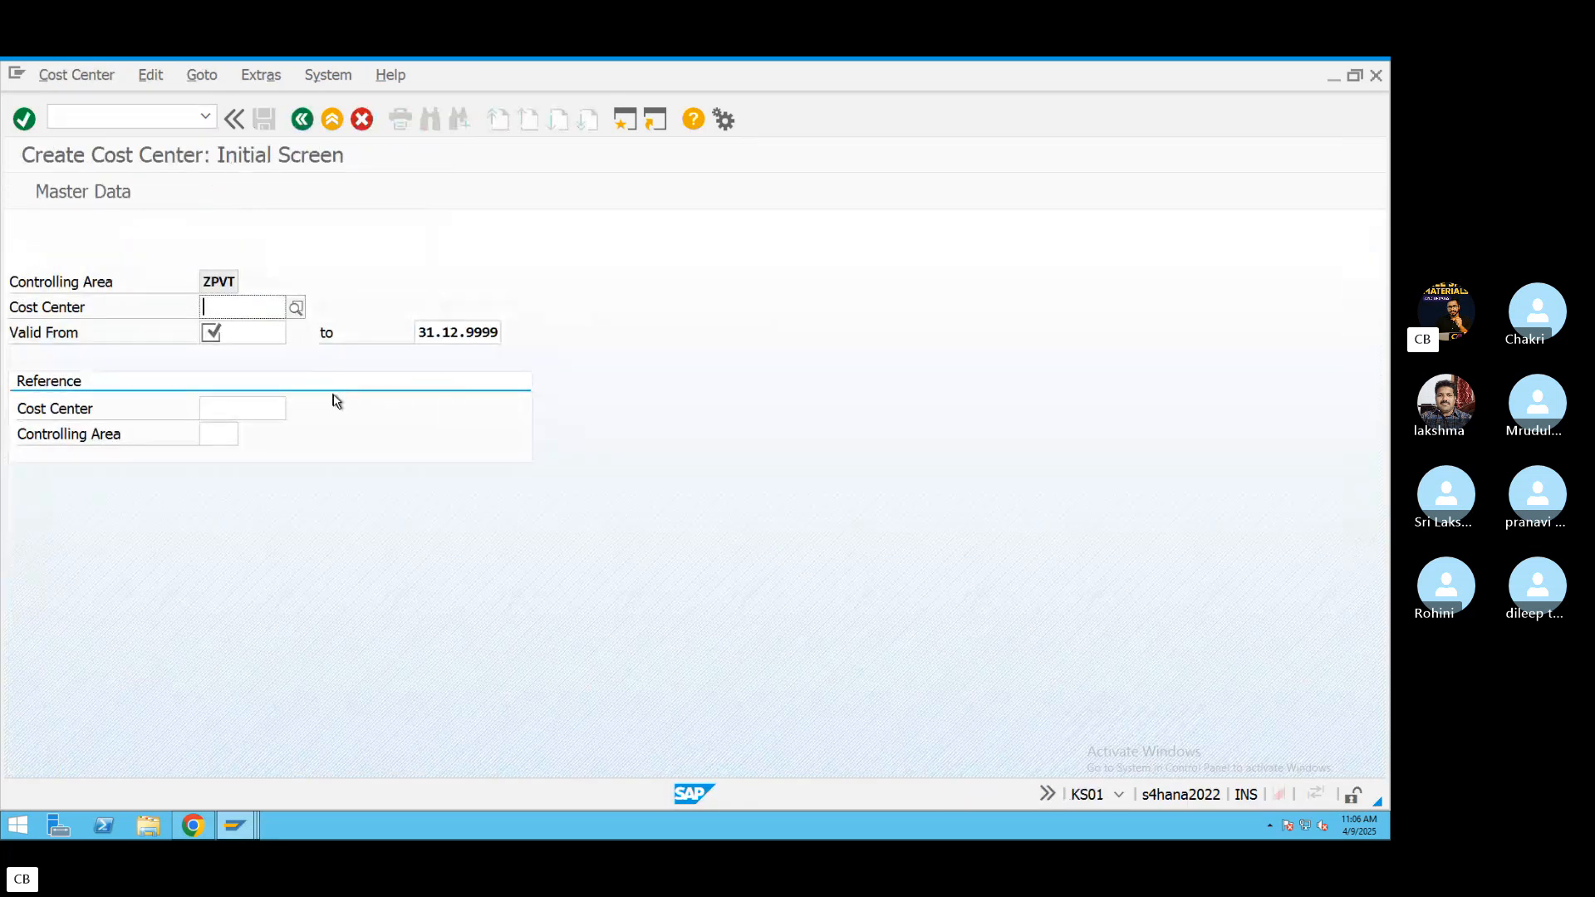
text(MAR)
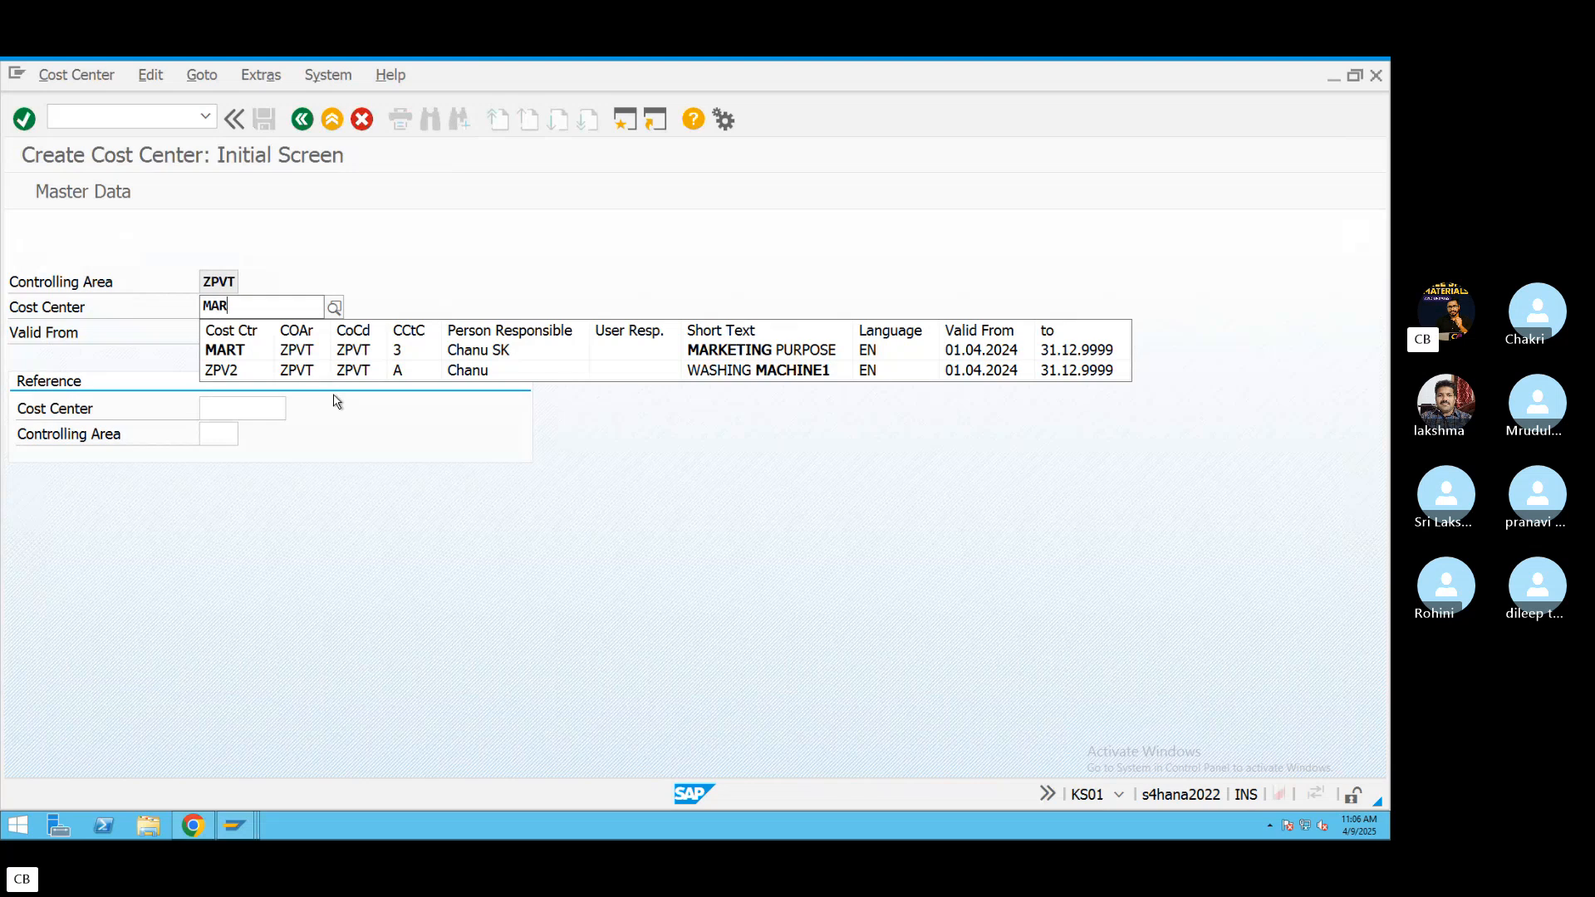
text(KET)
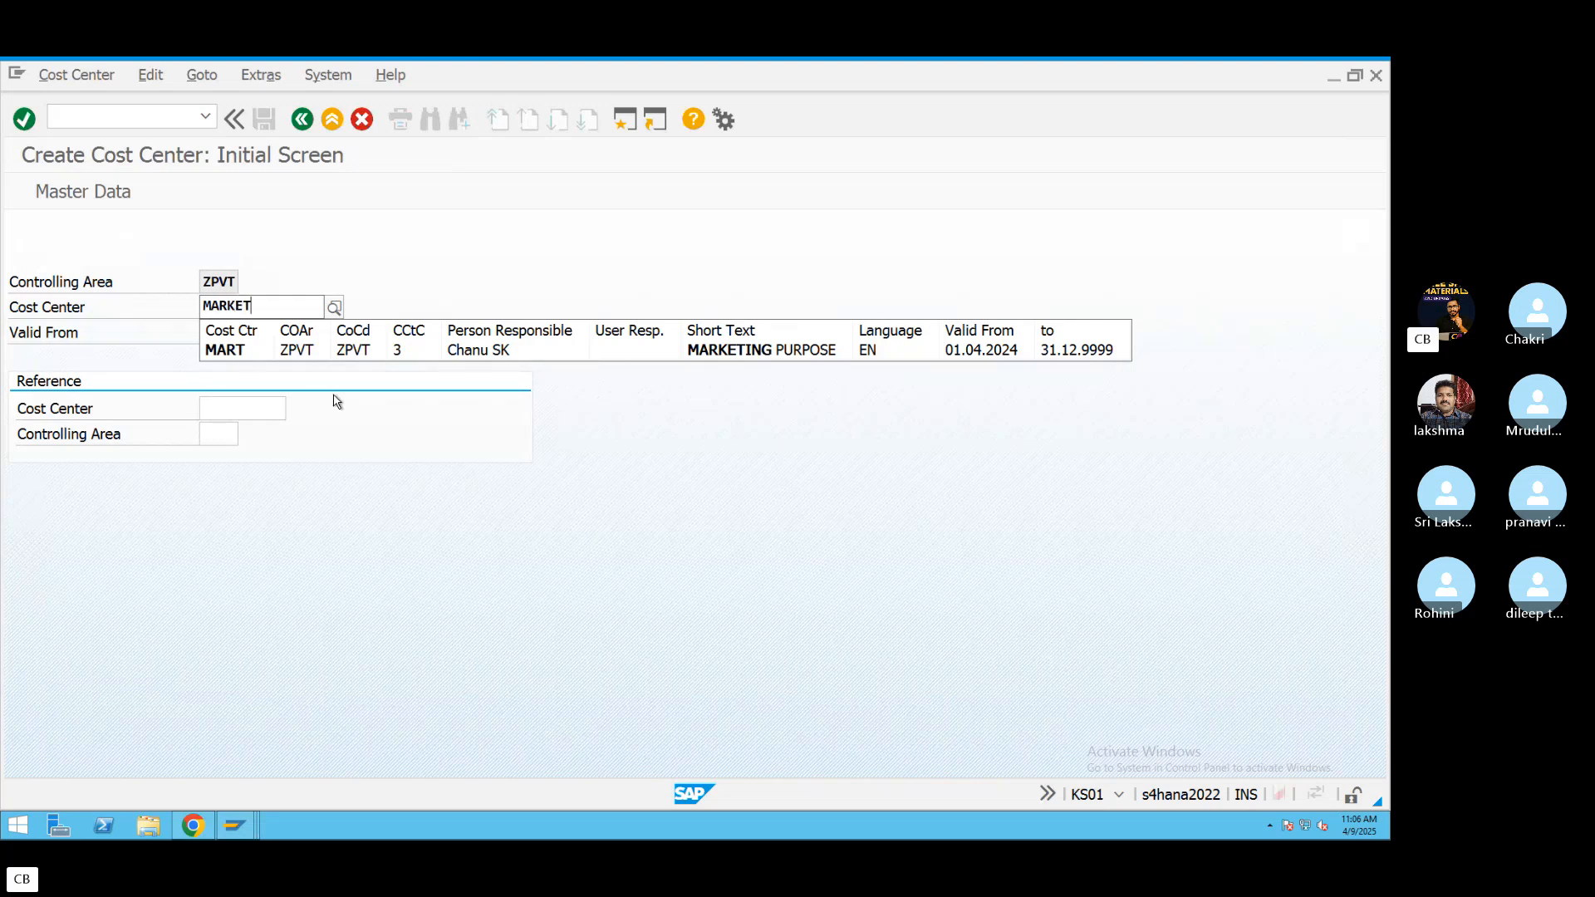
click(244, 336)
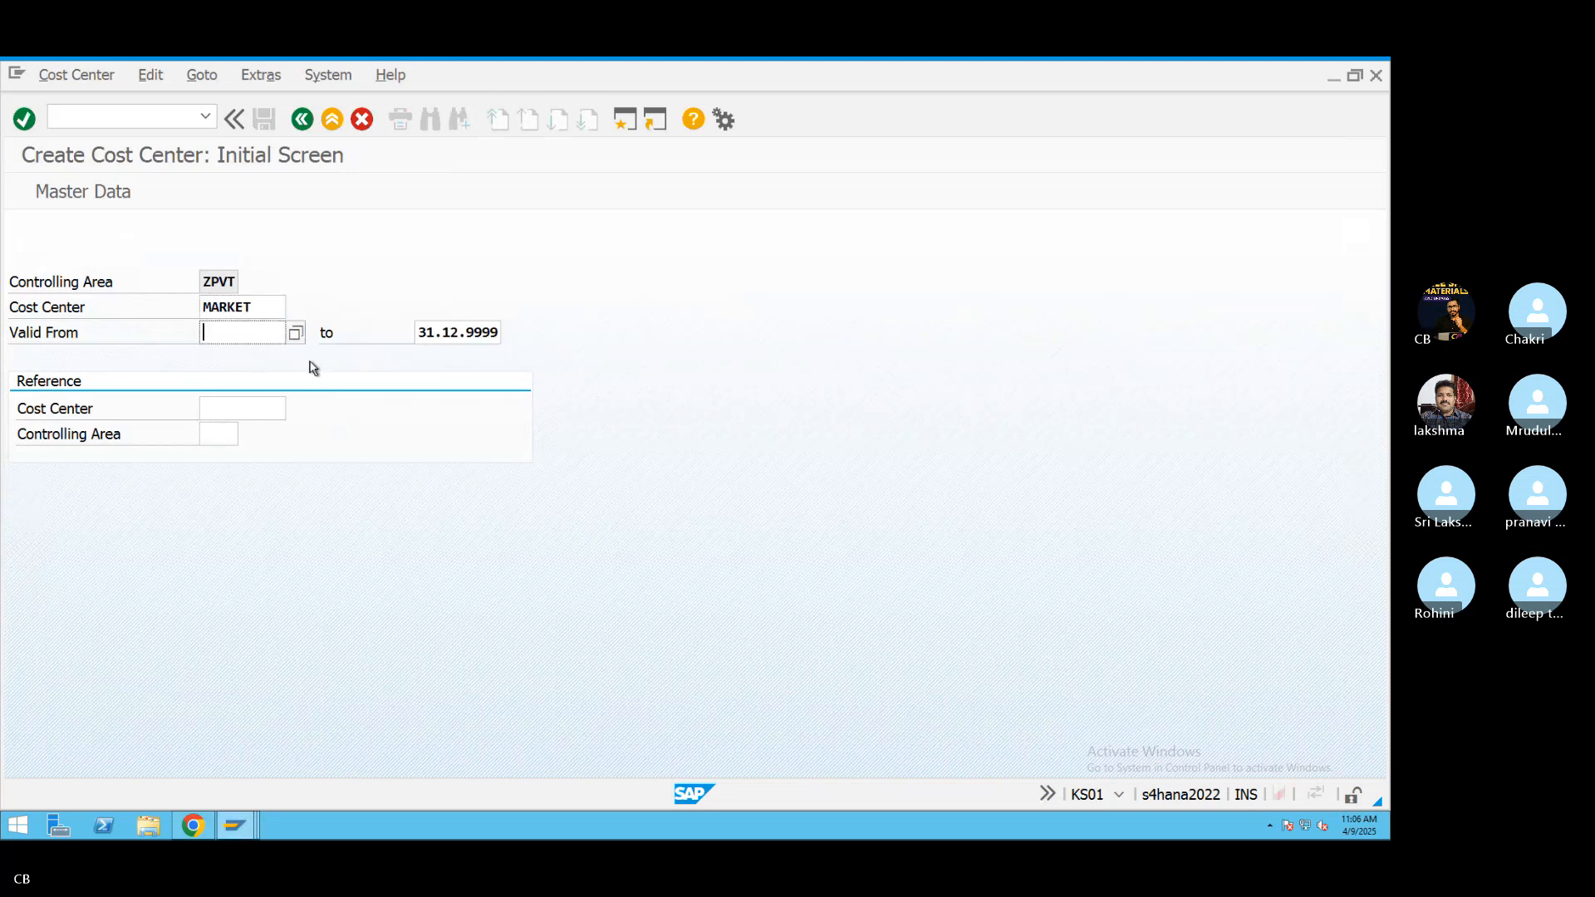
click(271, 354)
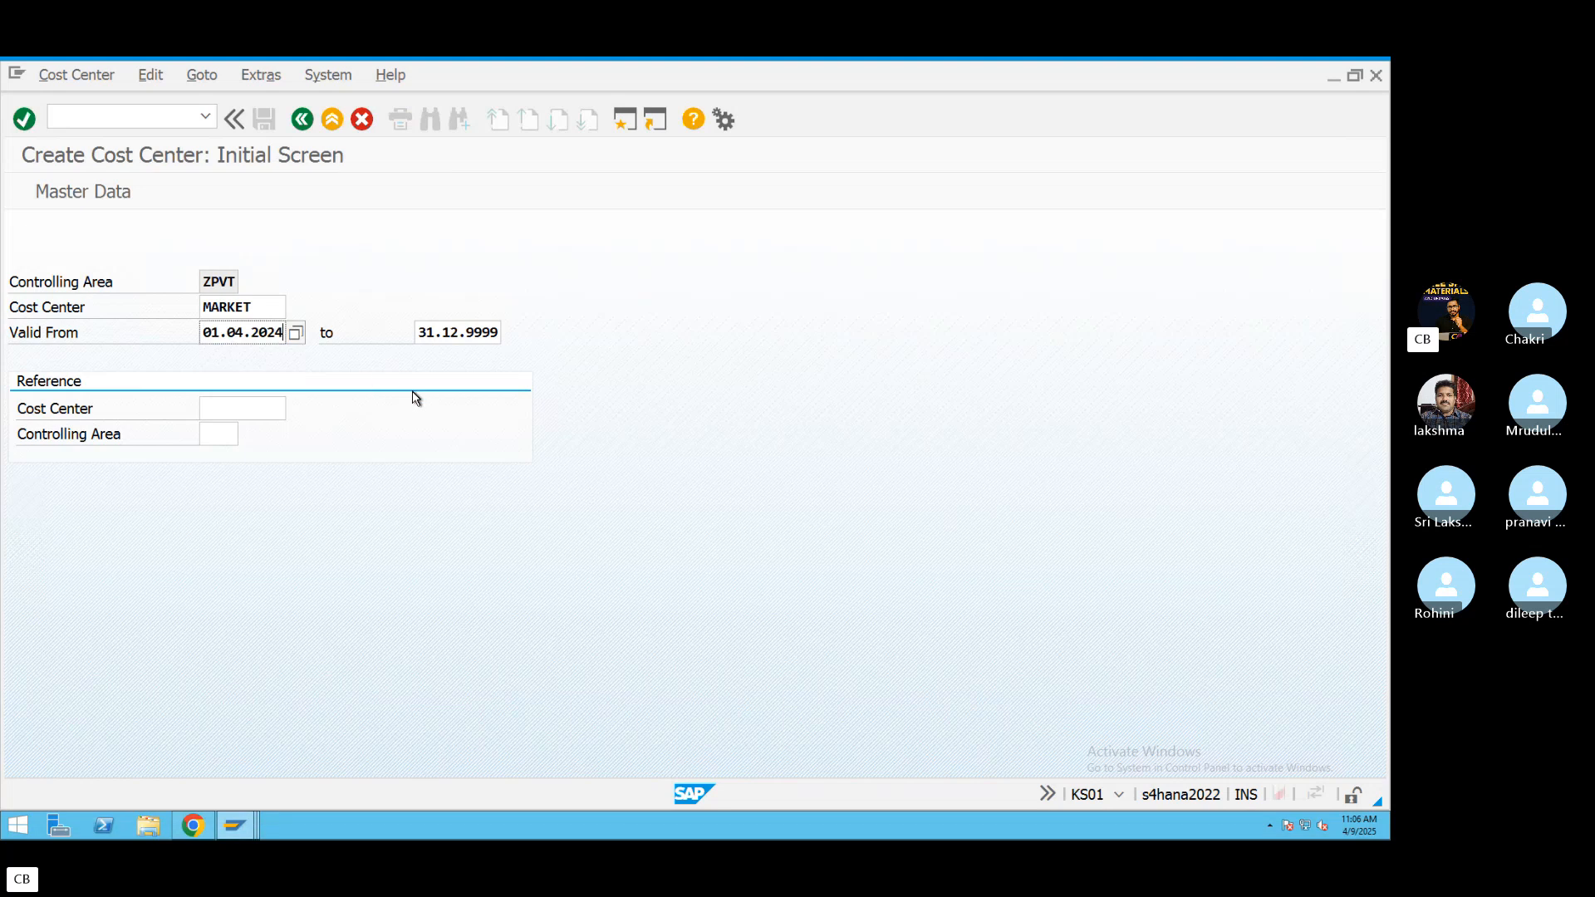
key(Return)
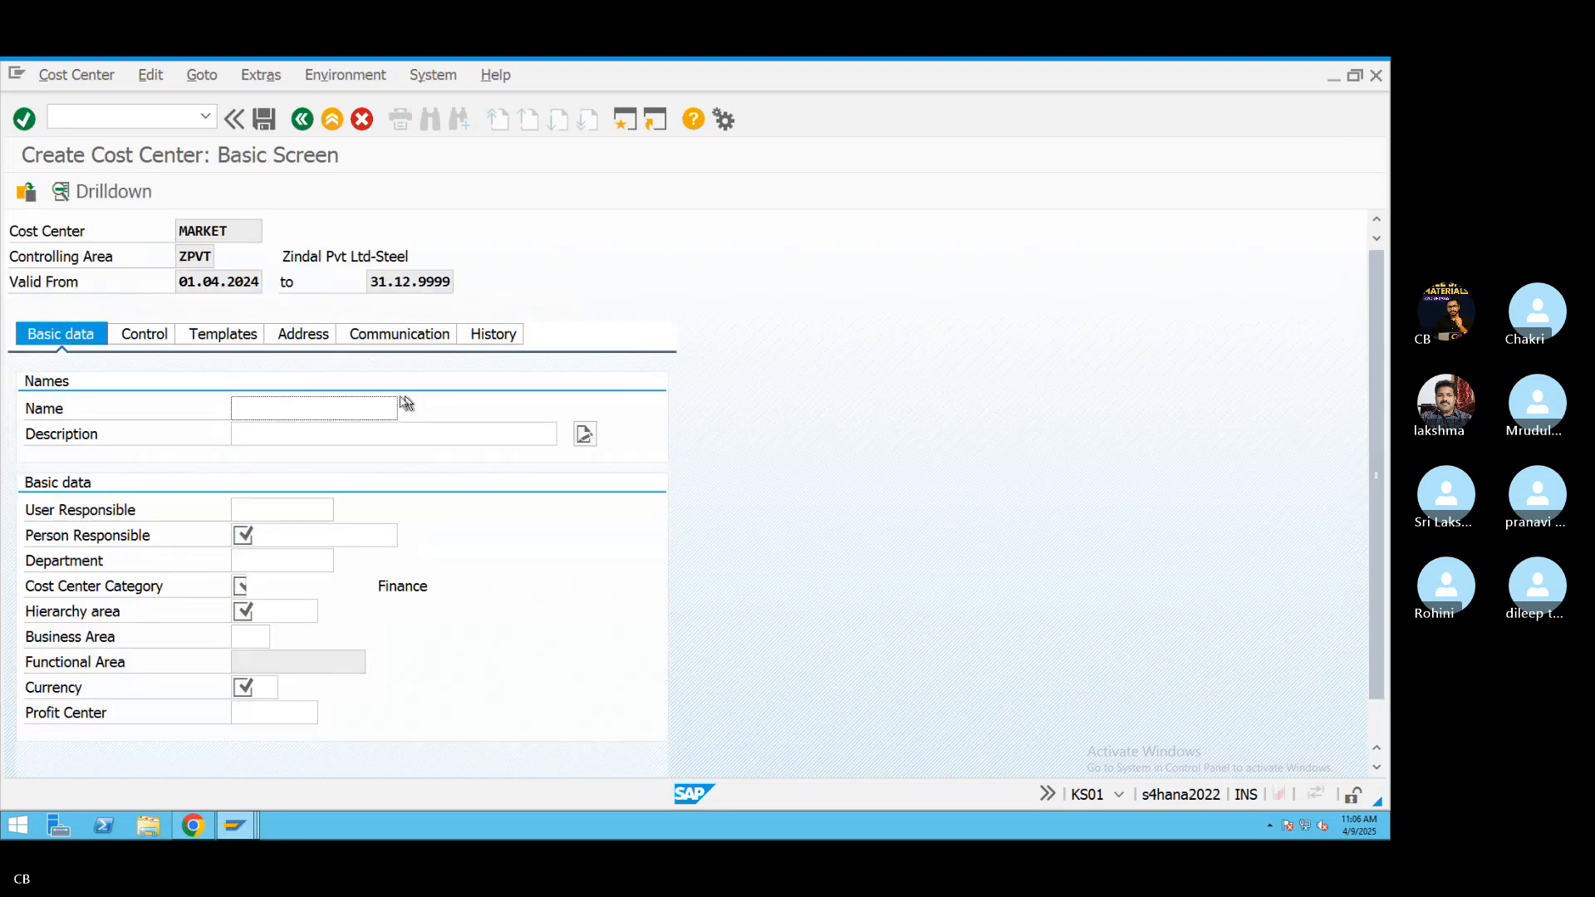
Name the cost center "Marketing Cost Cente" by adapting the earlier "Marketing purpose" entry.
click(340, 405)
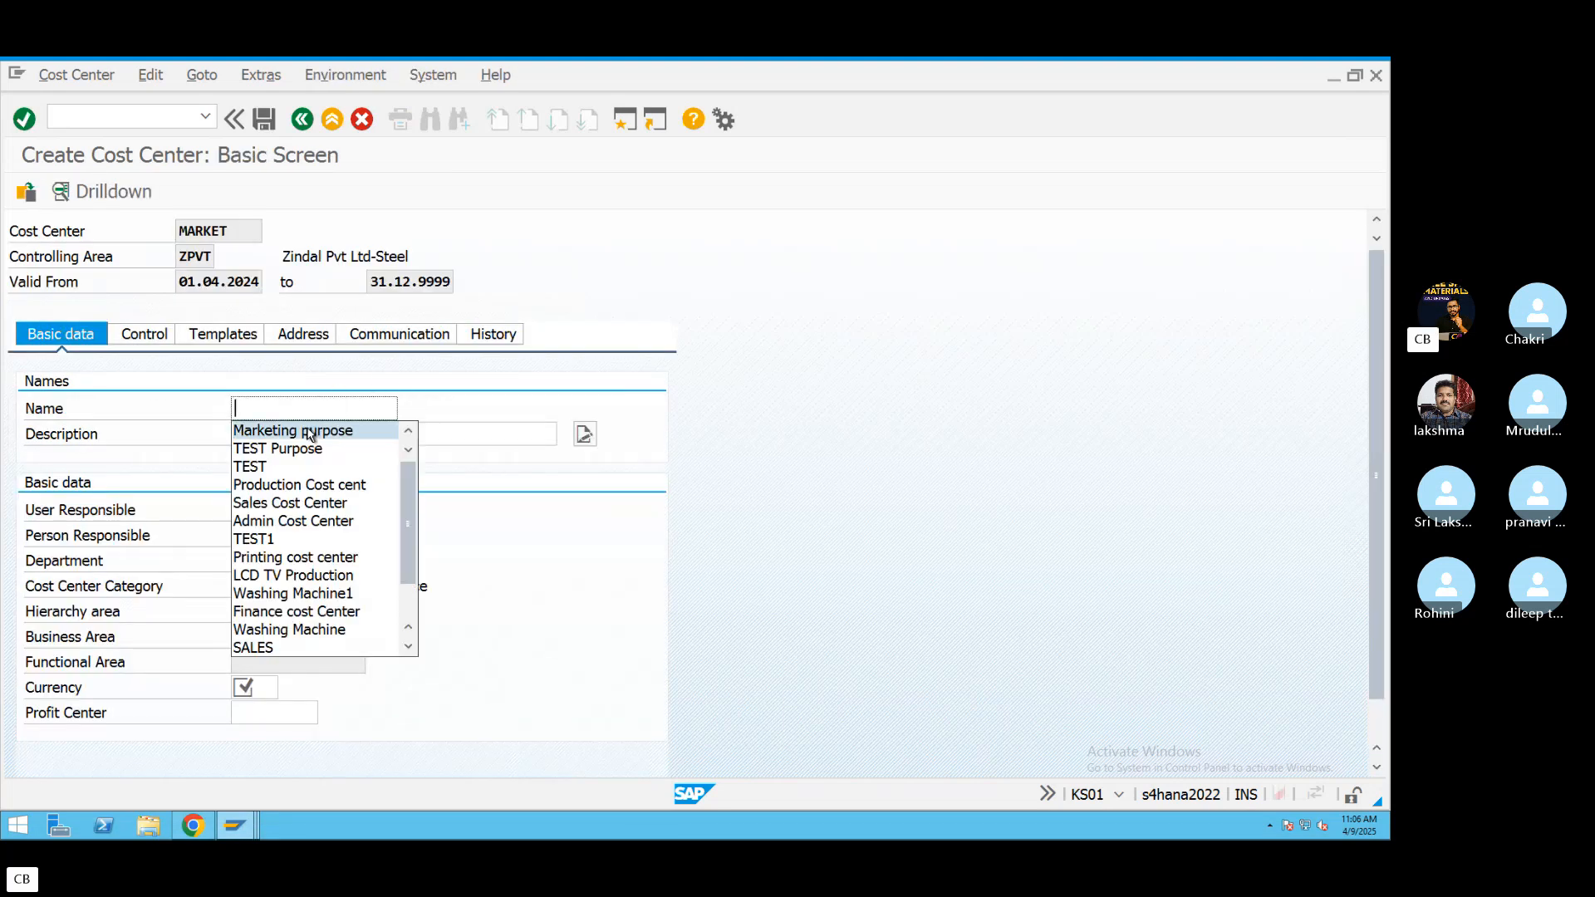
click(309, 431)
key(BackSpace)
key(BackSpace)
key(BackSpace)
key(BackSpace)
key(BackSpace)
key(BackSpace)
key(BackSpace)
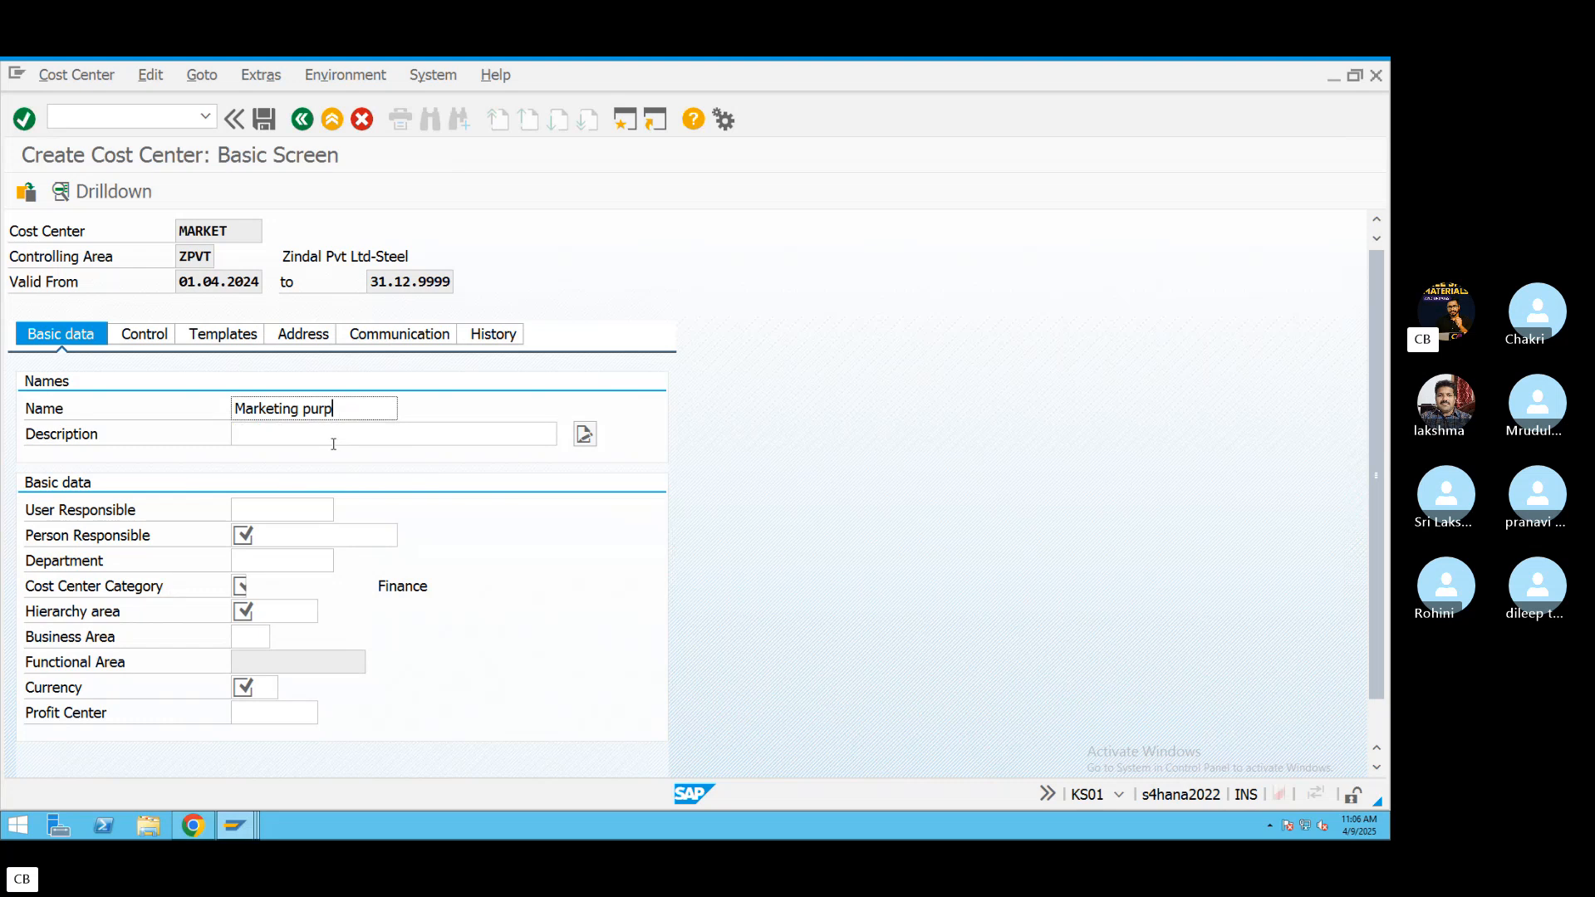
text(Cost Cente)
click(356, 443)
key(Return)
text(r)
Copy the cost center's name into its description and complete it as "Marketing Cost Center".
drag(381, 410, 263, 431)
key(ctrl+c)
click(277, 433)
key(ctrl+v)
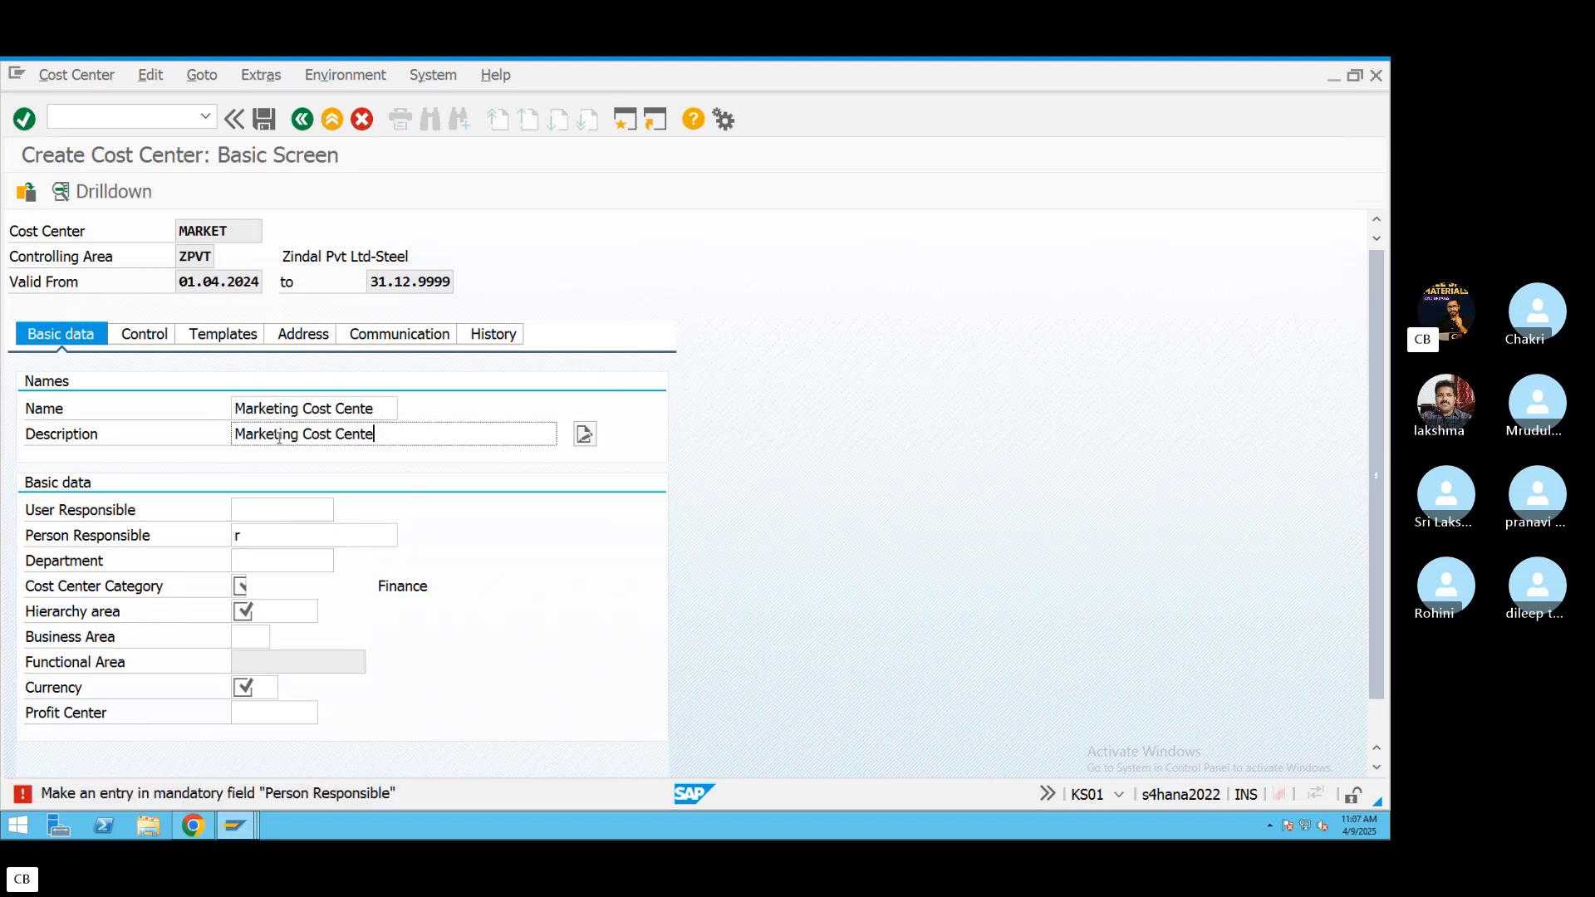
text(r)
Fill in the person responsible and set the cost center category to 3 (MARKETING).
click(250, 532)
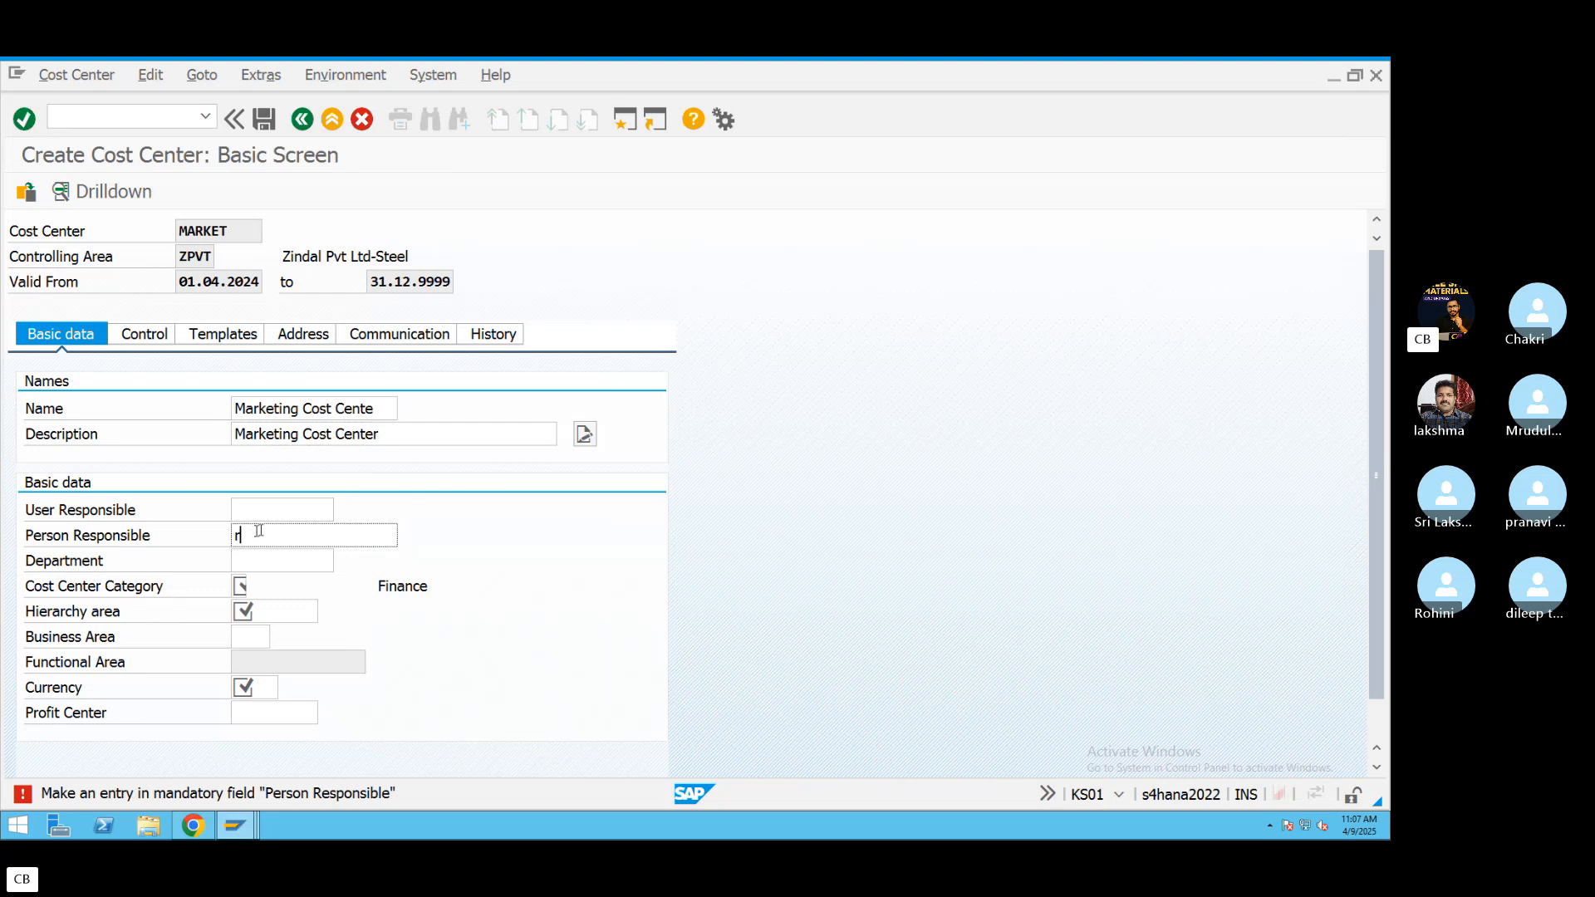
key(BackSpace)
click(261, 593)
click(253, 595)
click(241, 587)
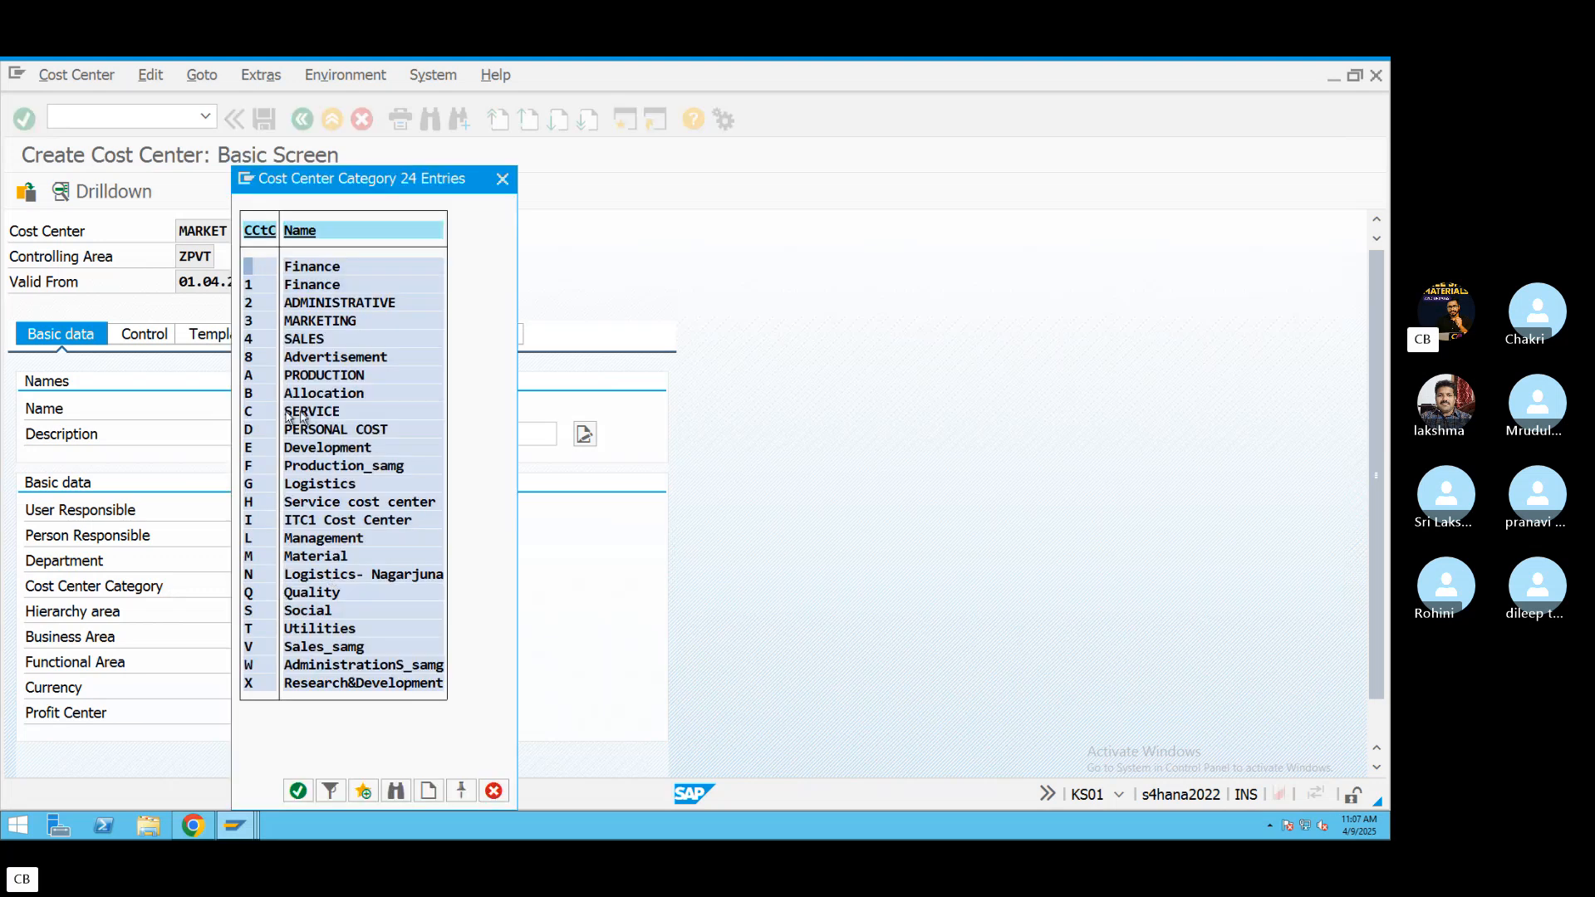
double_click(329, 325)
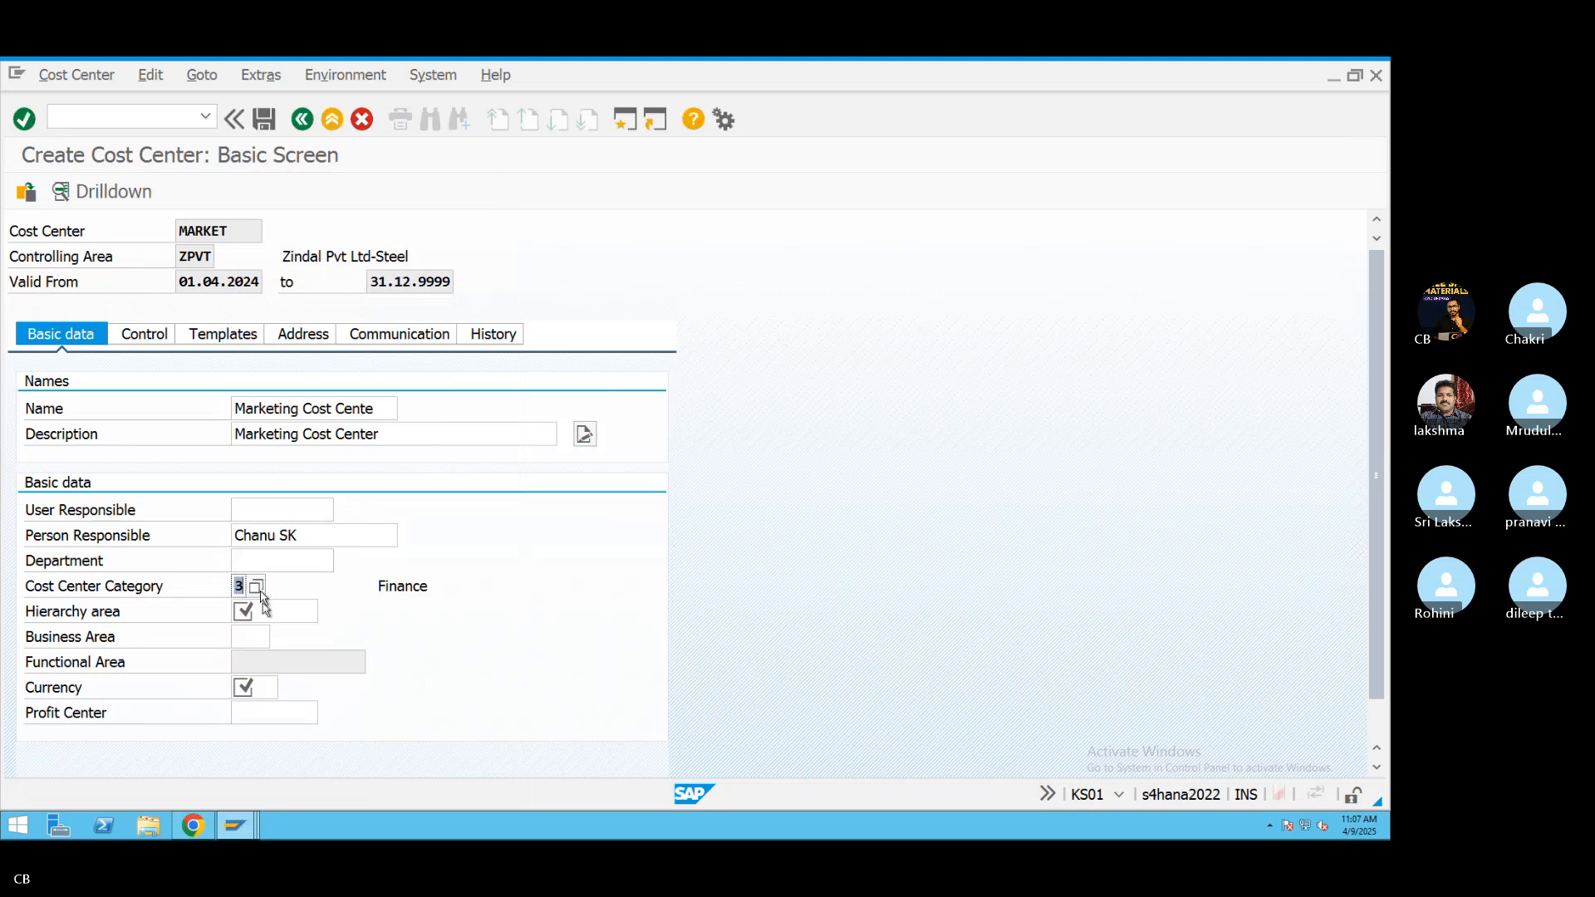
Assign the cost center to hierarchy area 3000 (Sales Cost Center) and business area 000 (HYDRABAD).
click(274, 612)
click(327, 611)
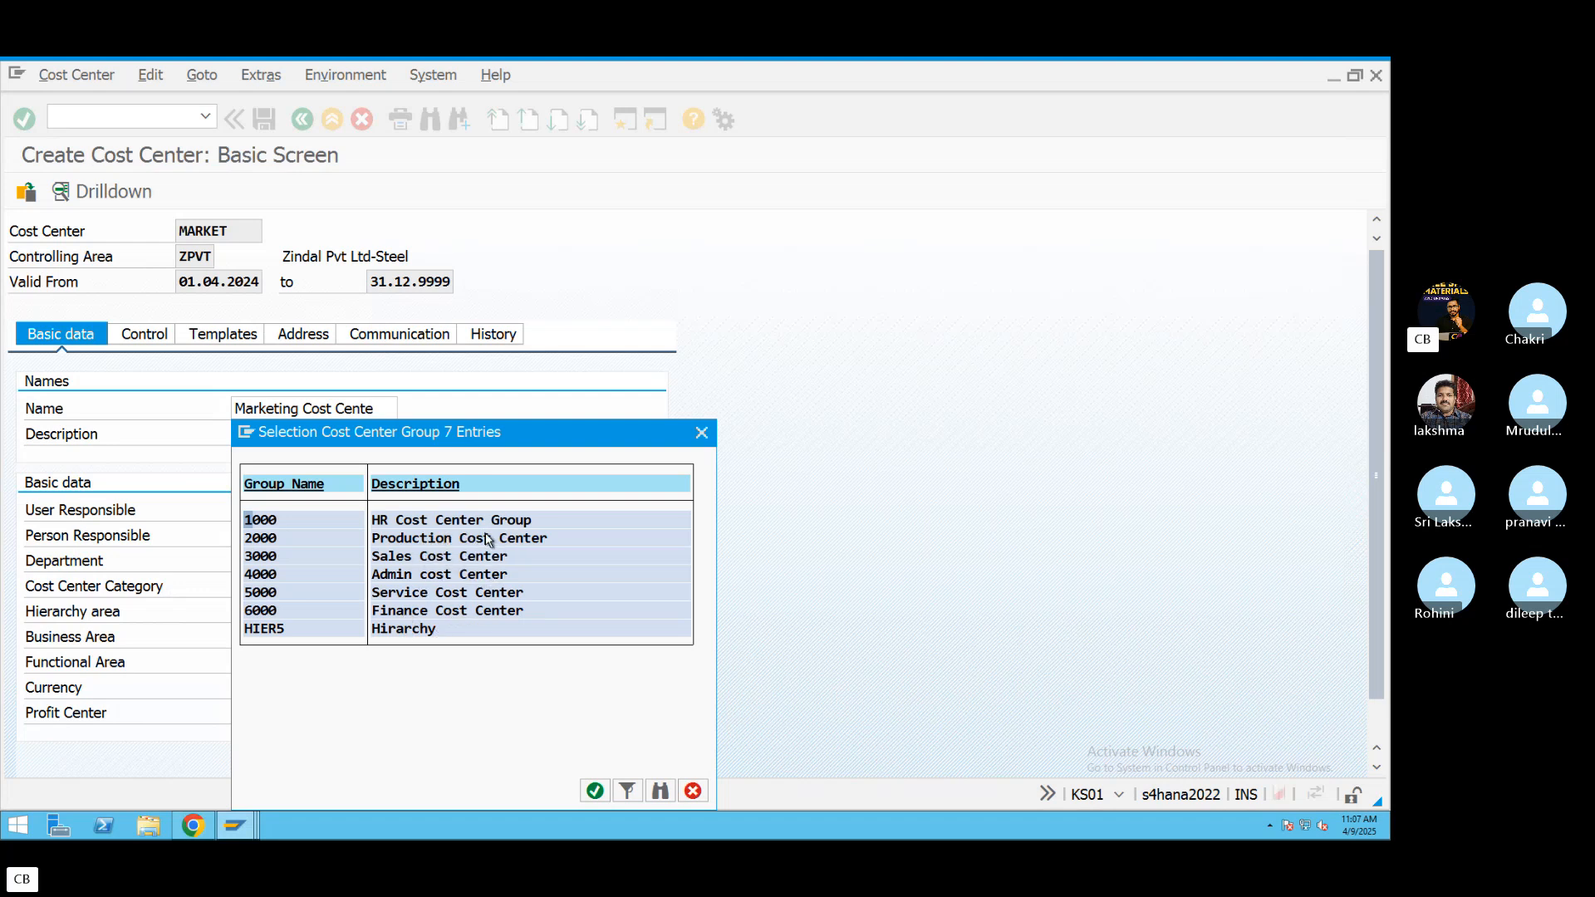
double_click(432, 560)
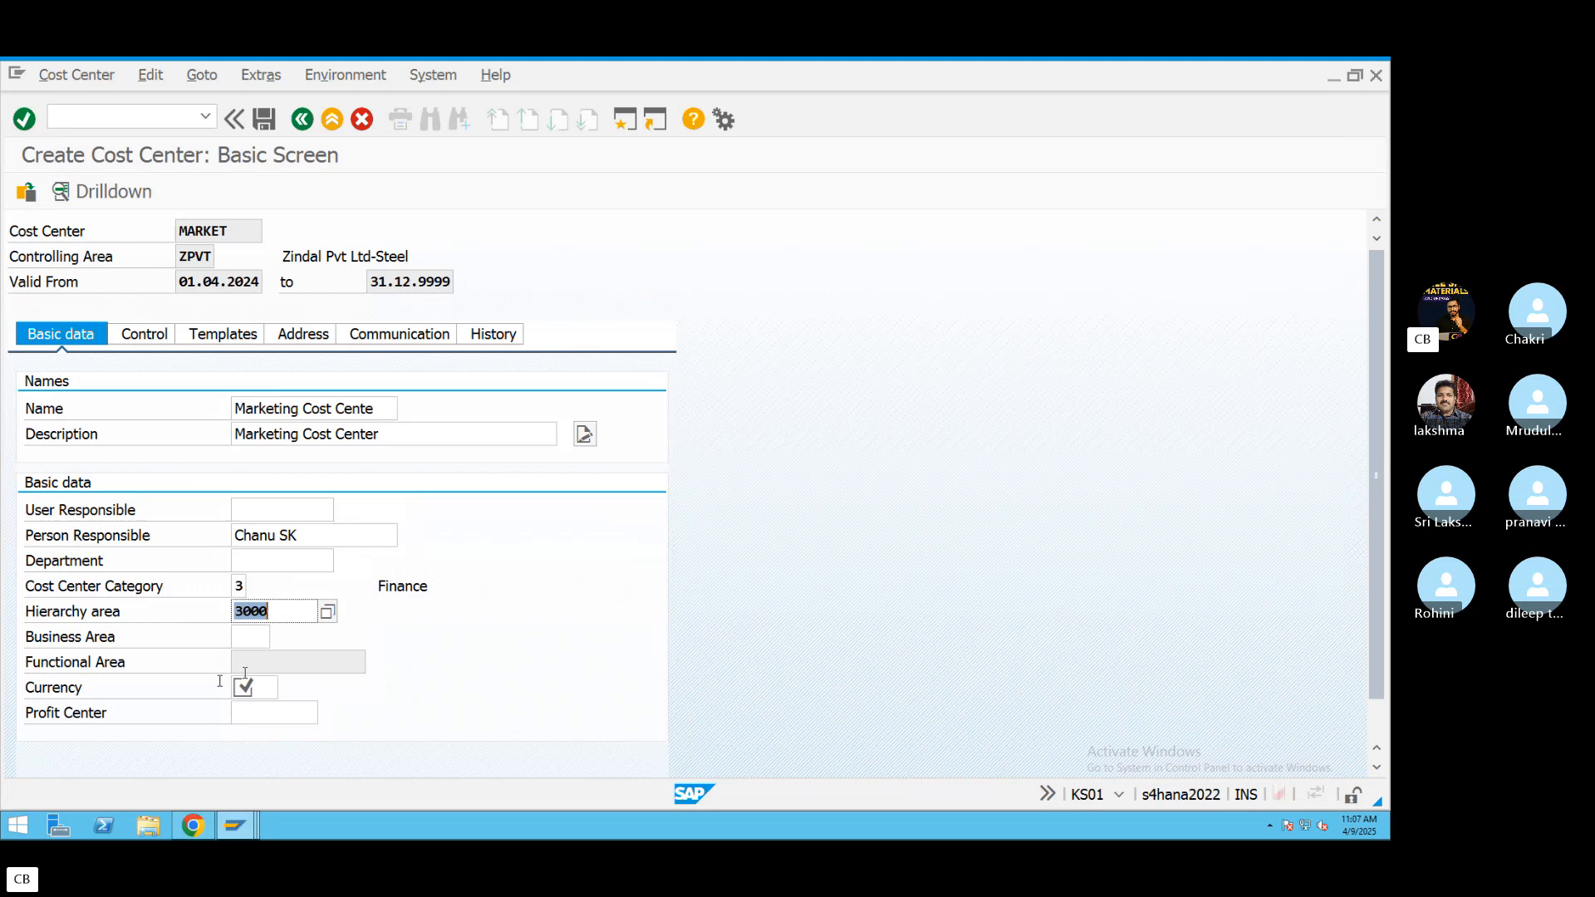
click(239, 638)
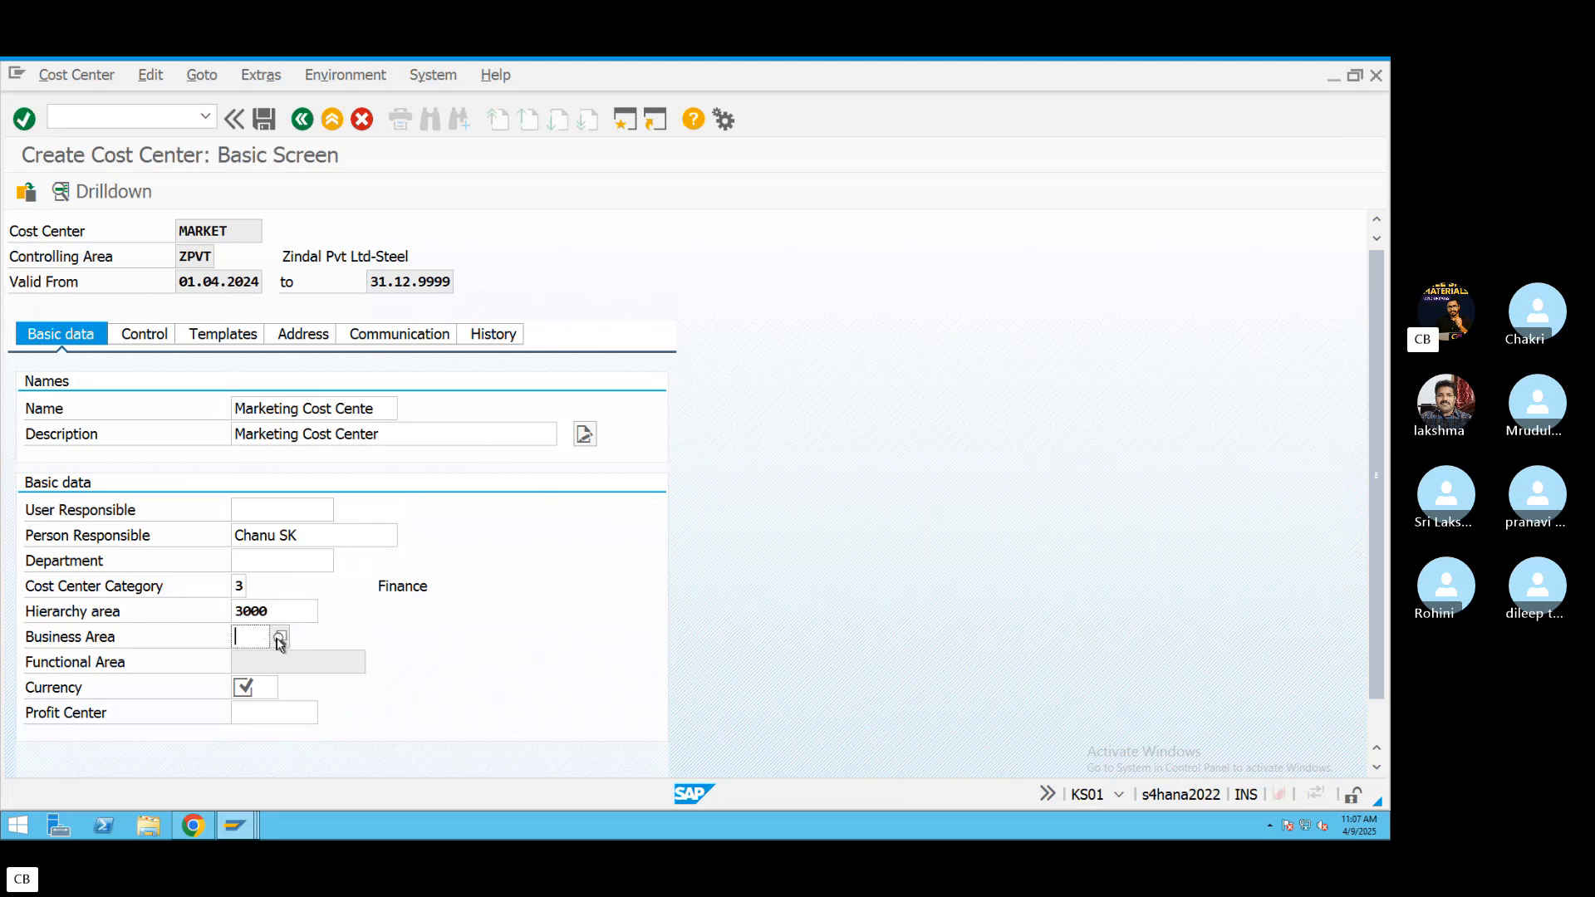
click(280, 639)
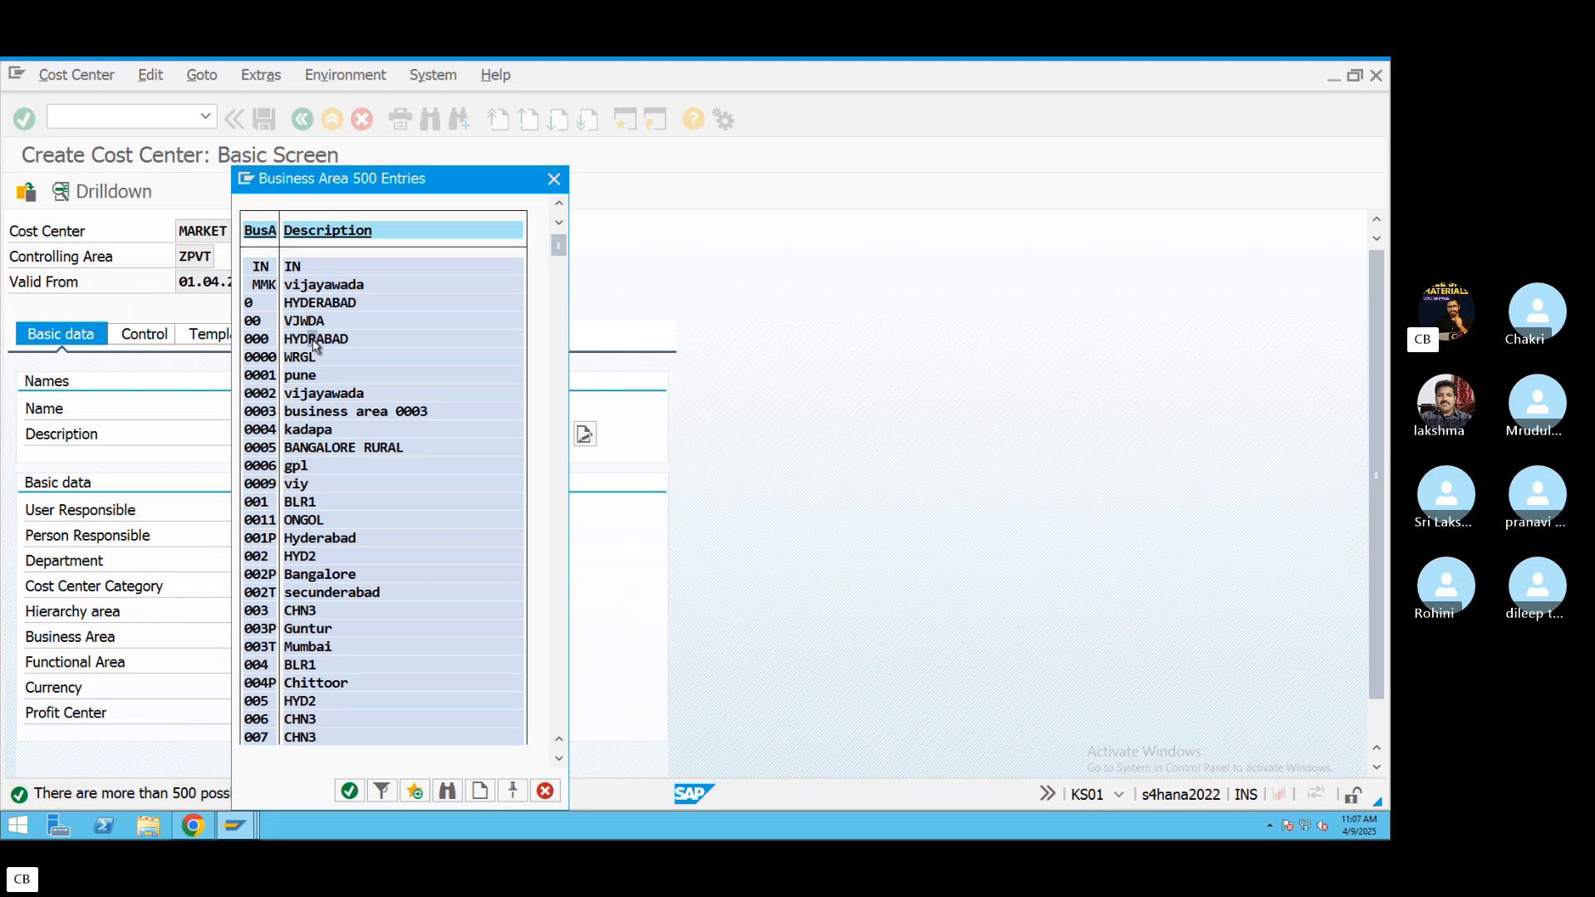
double_click(276, 579)
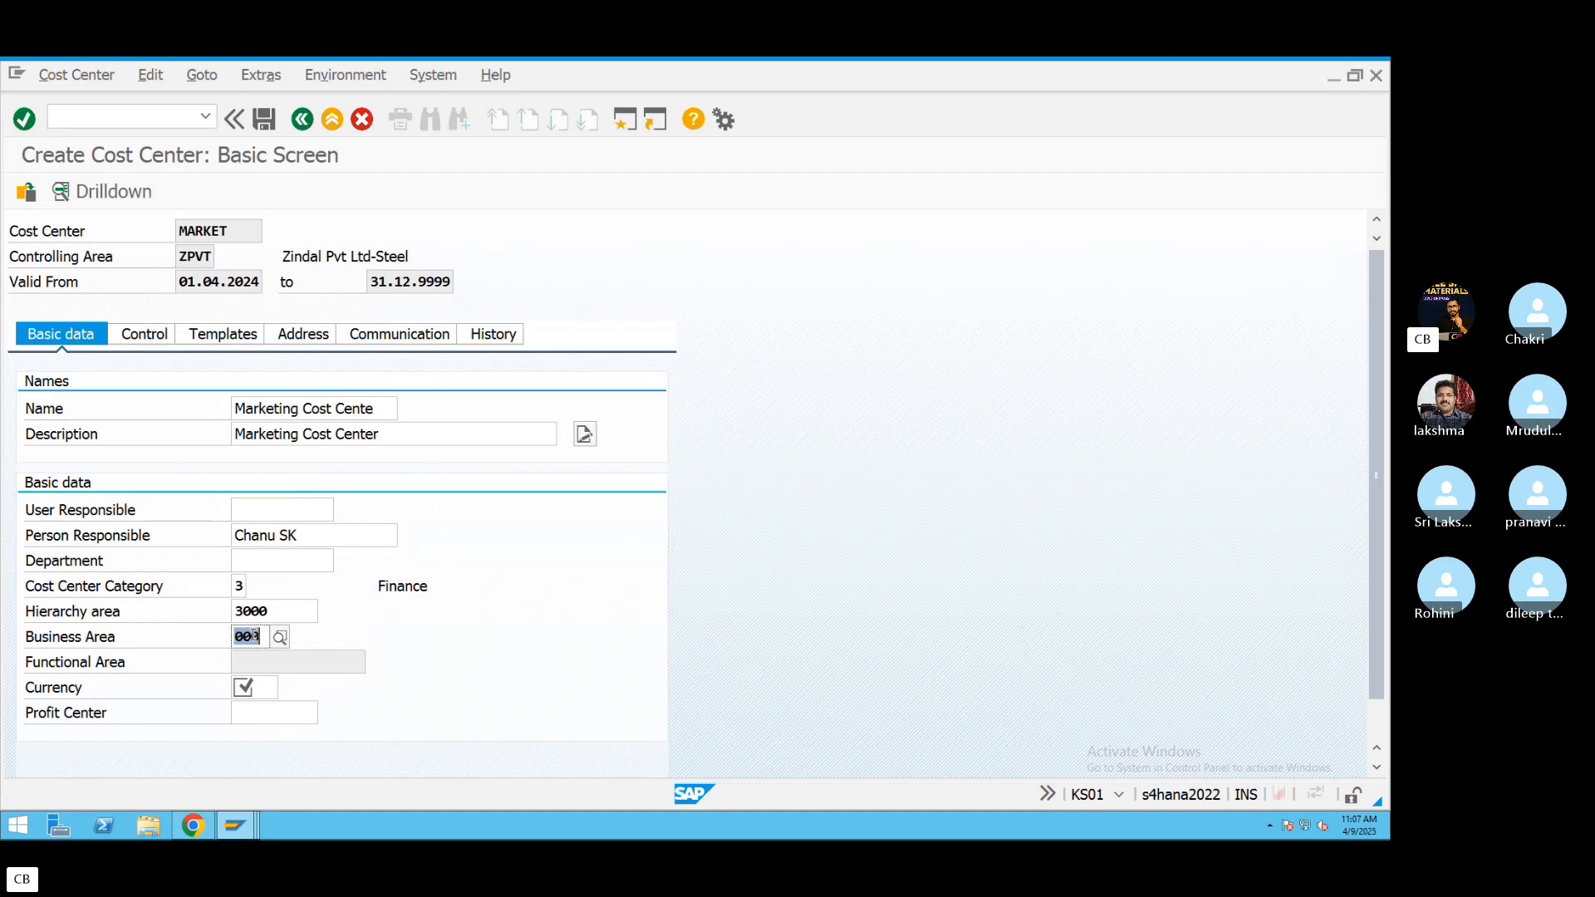
Set the cost center's currency to INR and accept the profit center drilldown without a profit center.
click(267, 689)
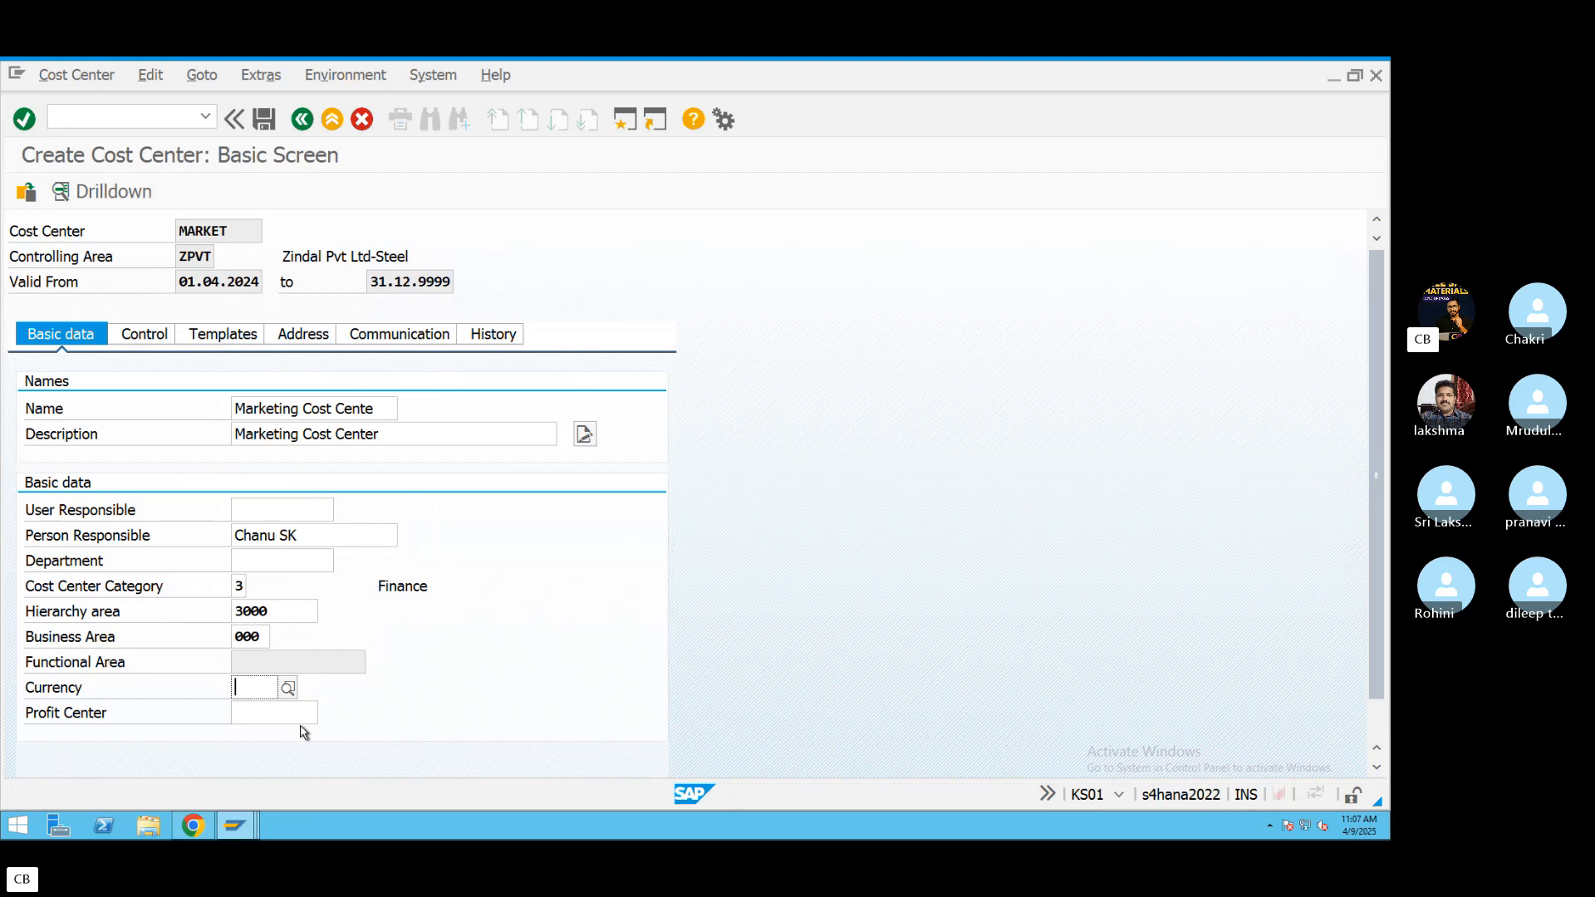
text(INR)
key(Return)
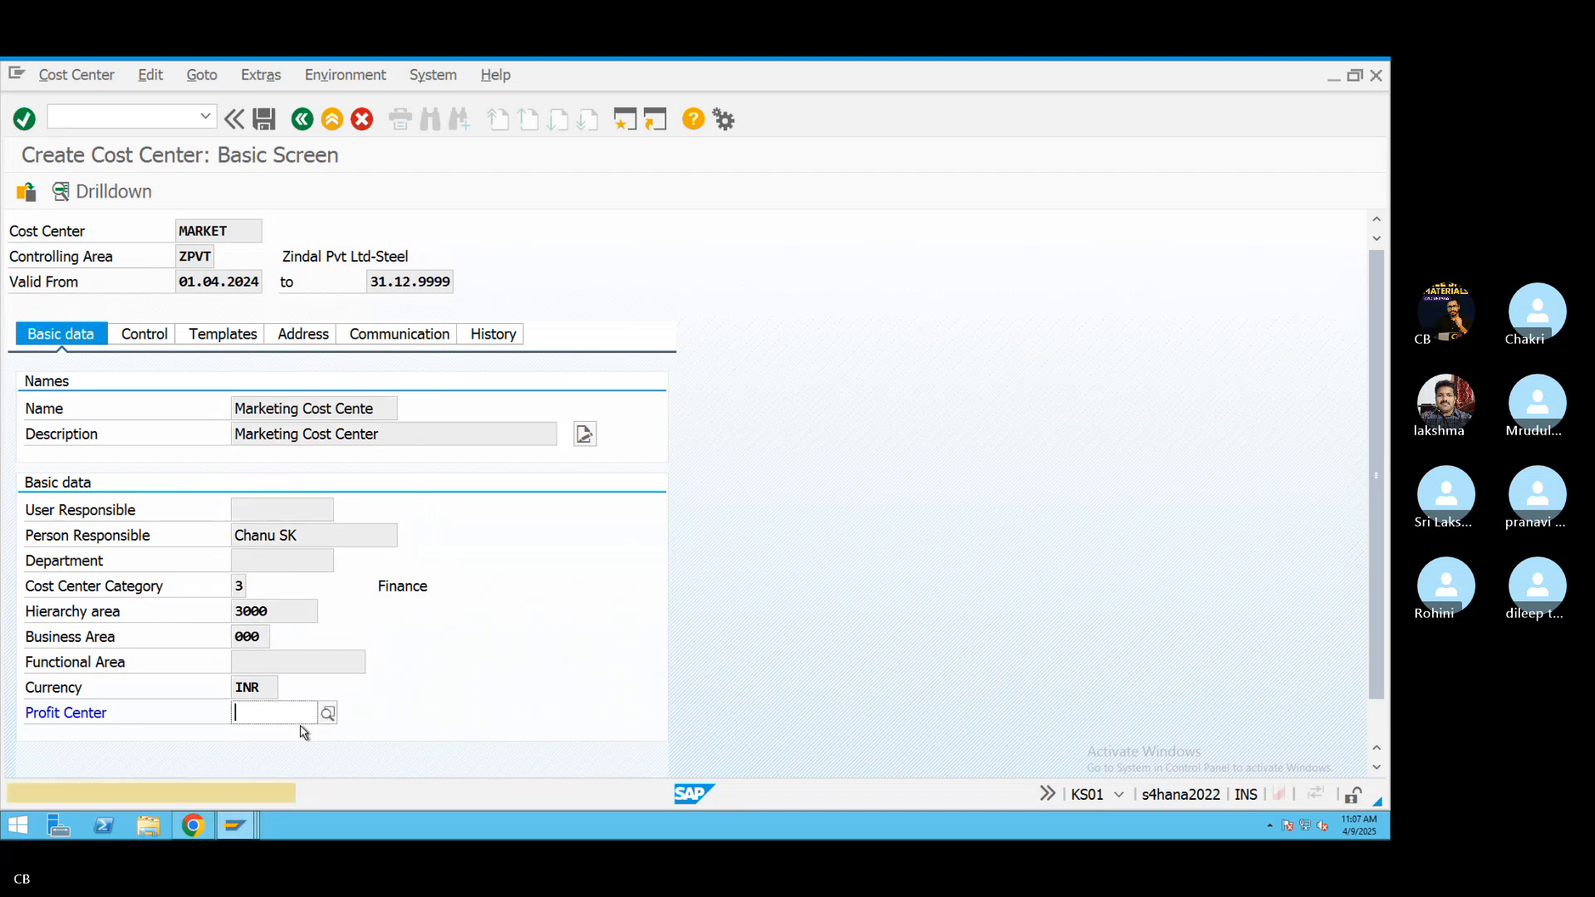
key(Return)
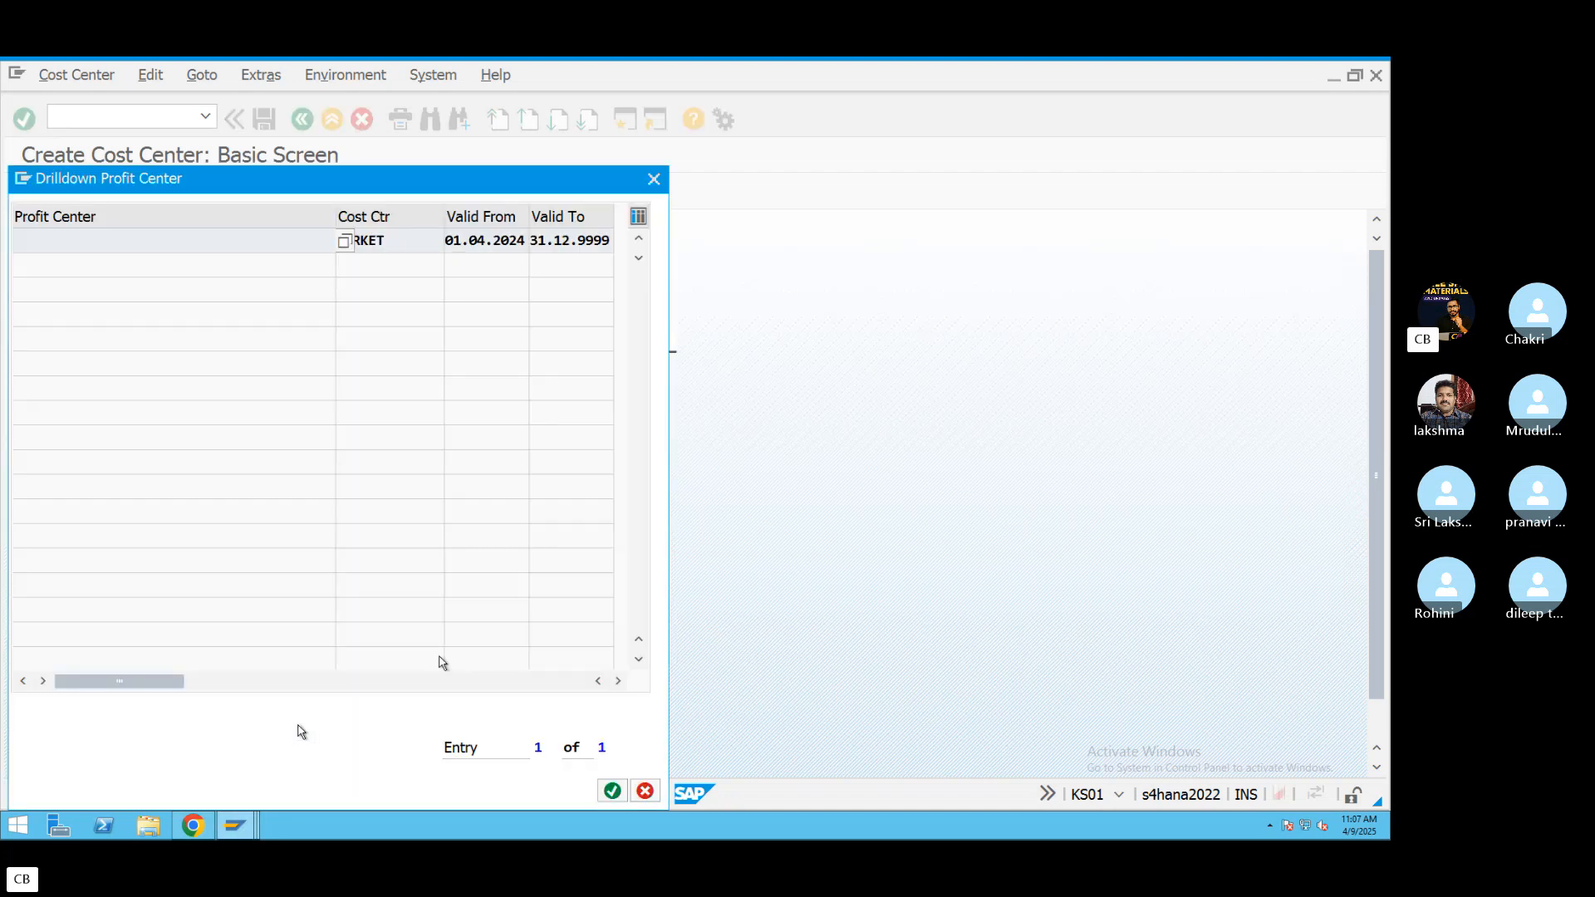
click(613, 789)
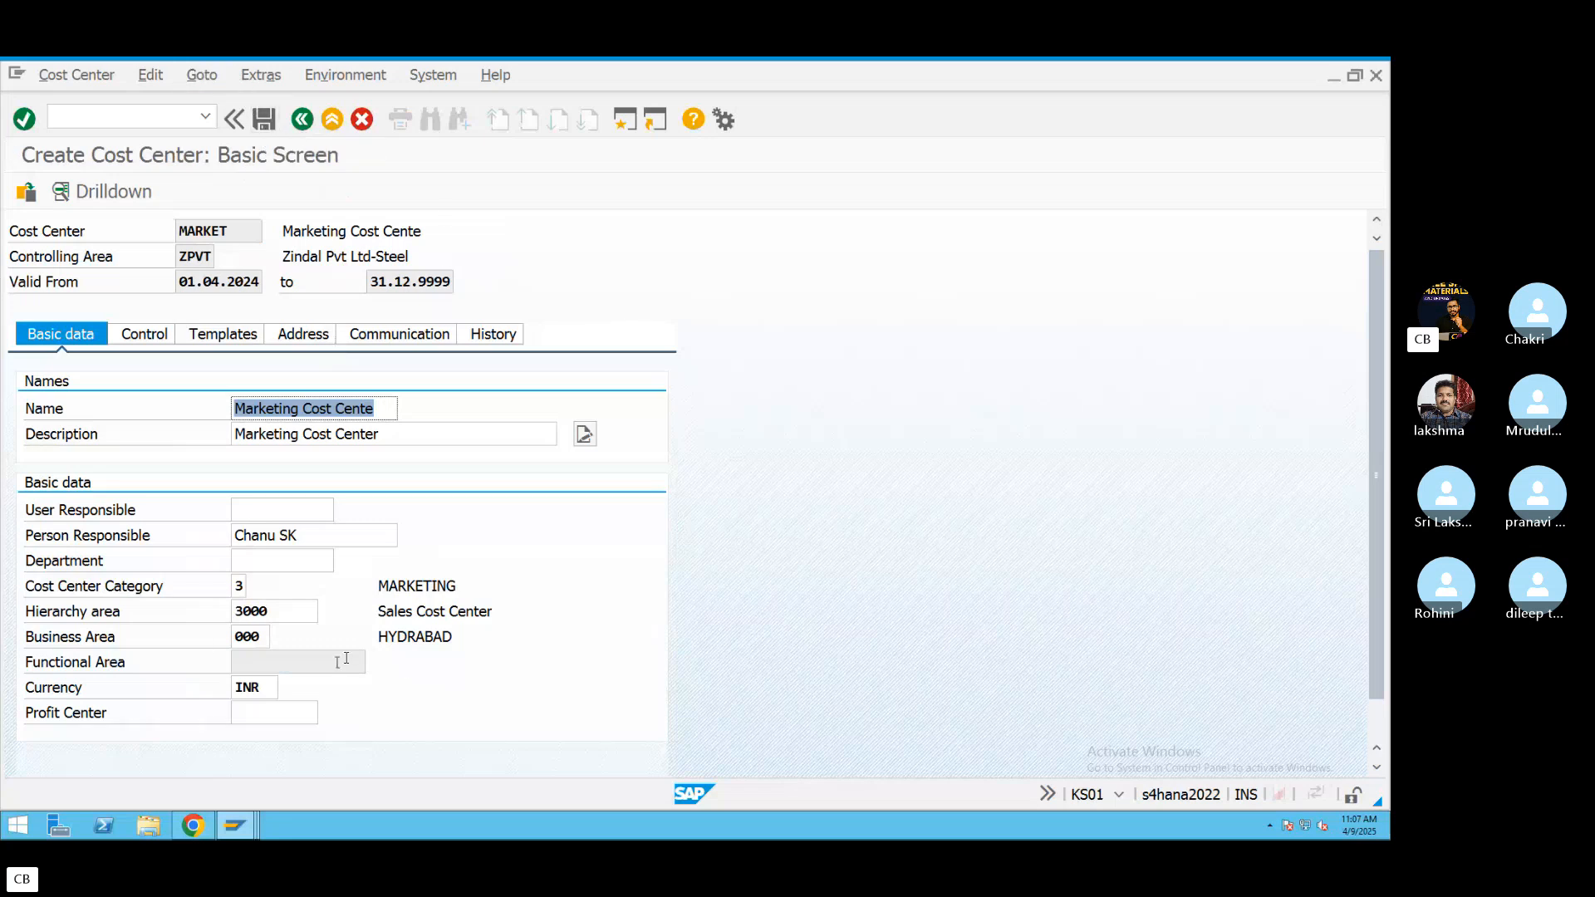
Assign profit center PC2 to the cost center from the profit center search and save the cost center.
click(308, 713)
click(331, 713)
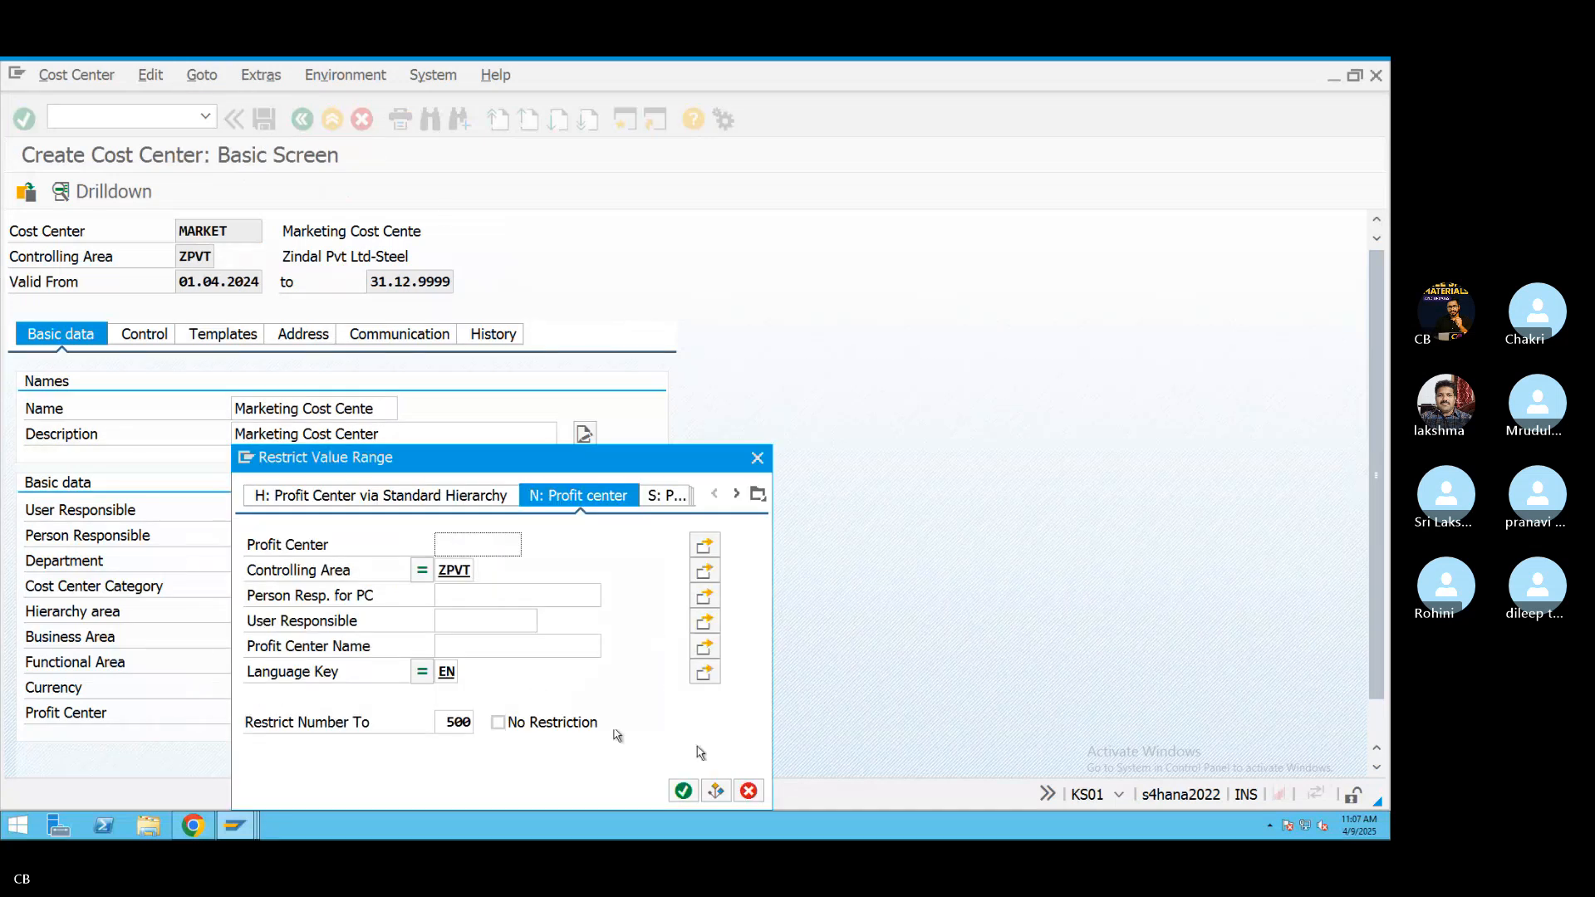
click(682, 790)
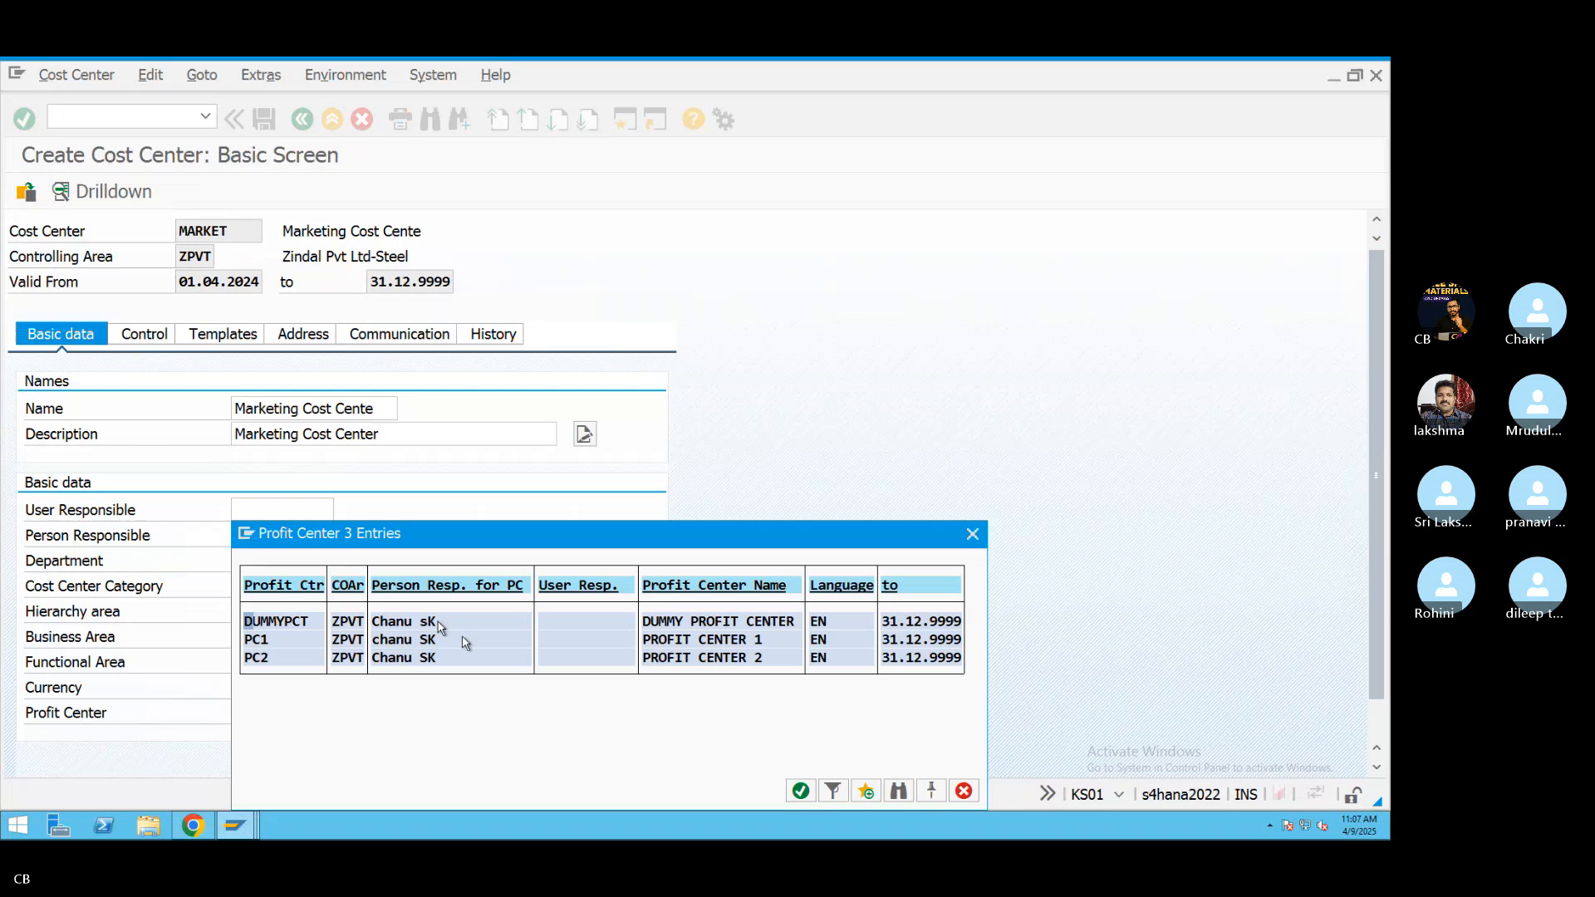
double_click(397, 661)
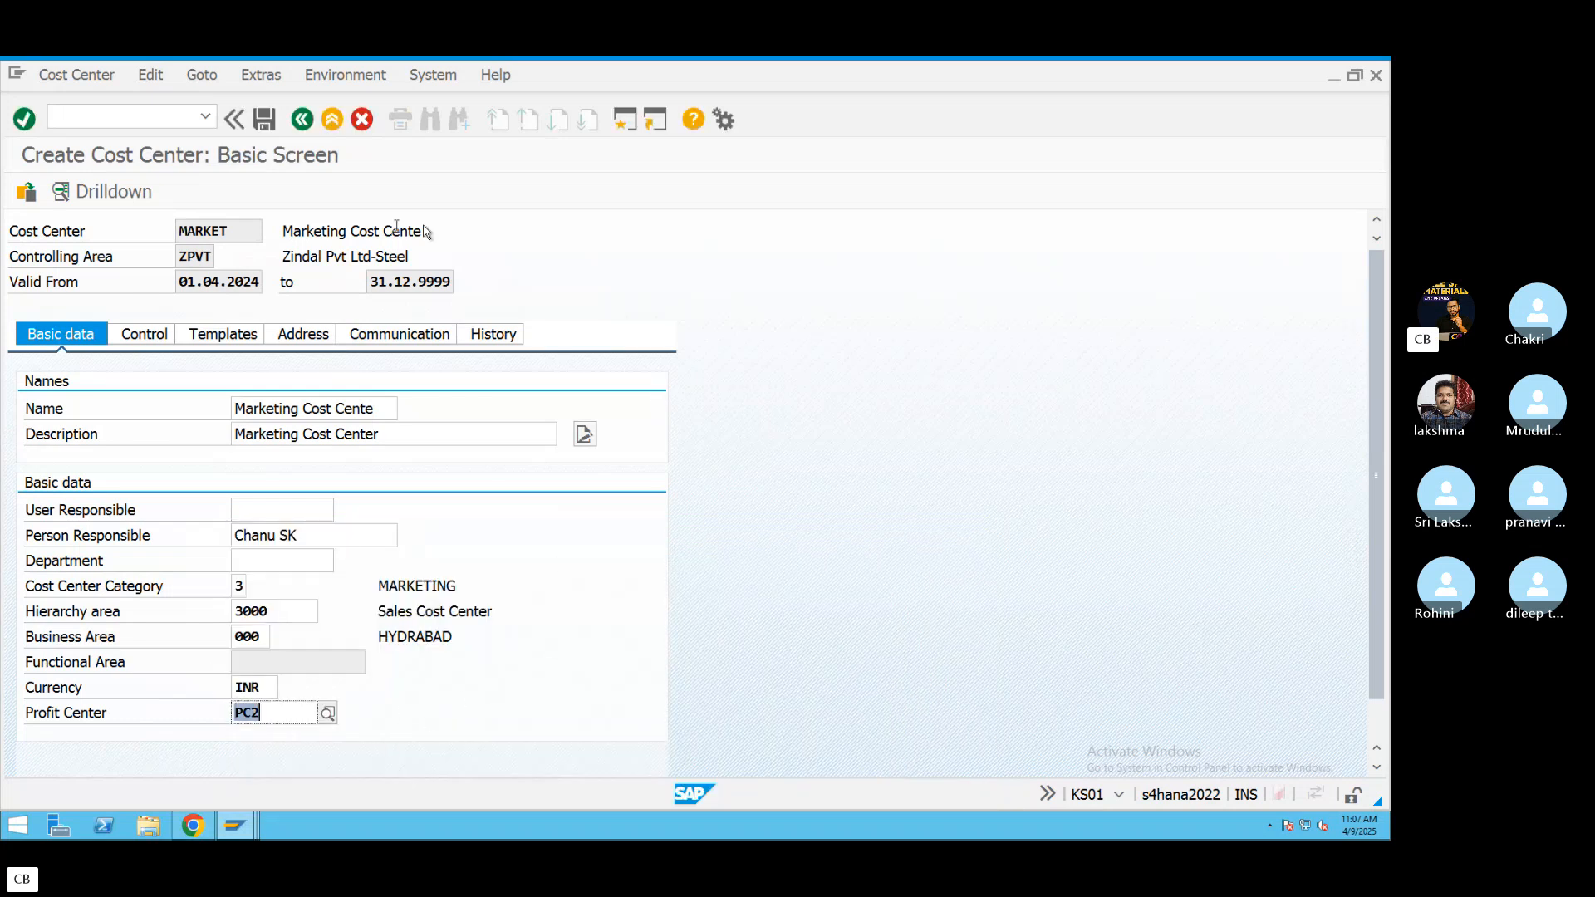
click(267, 121)
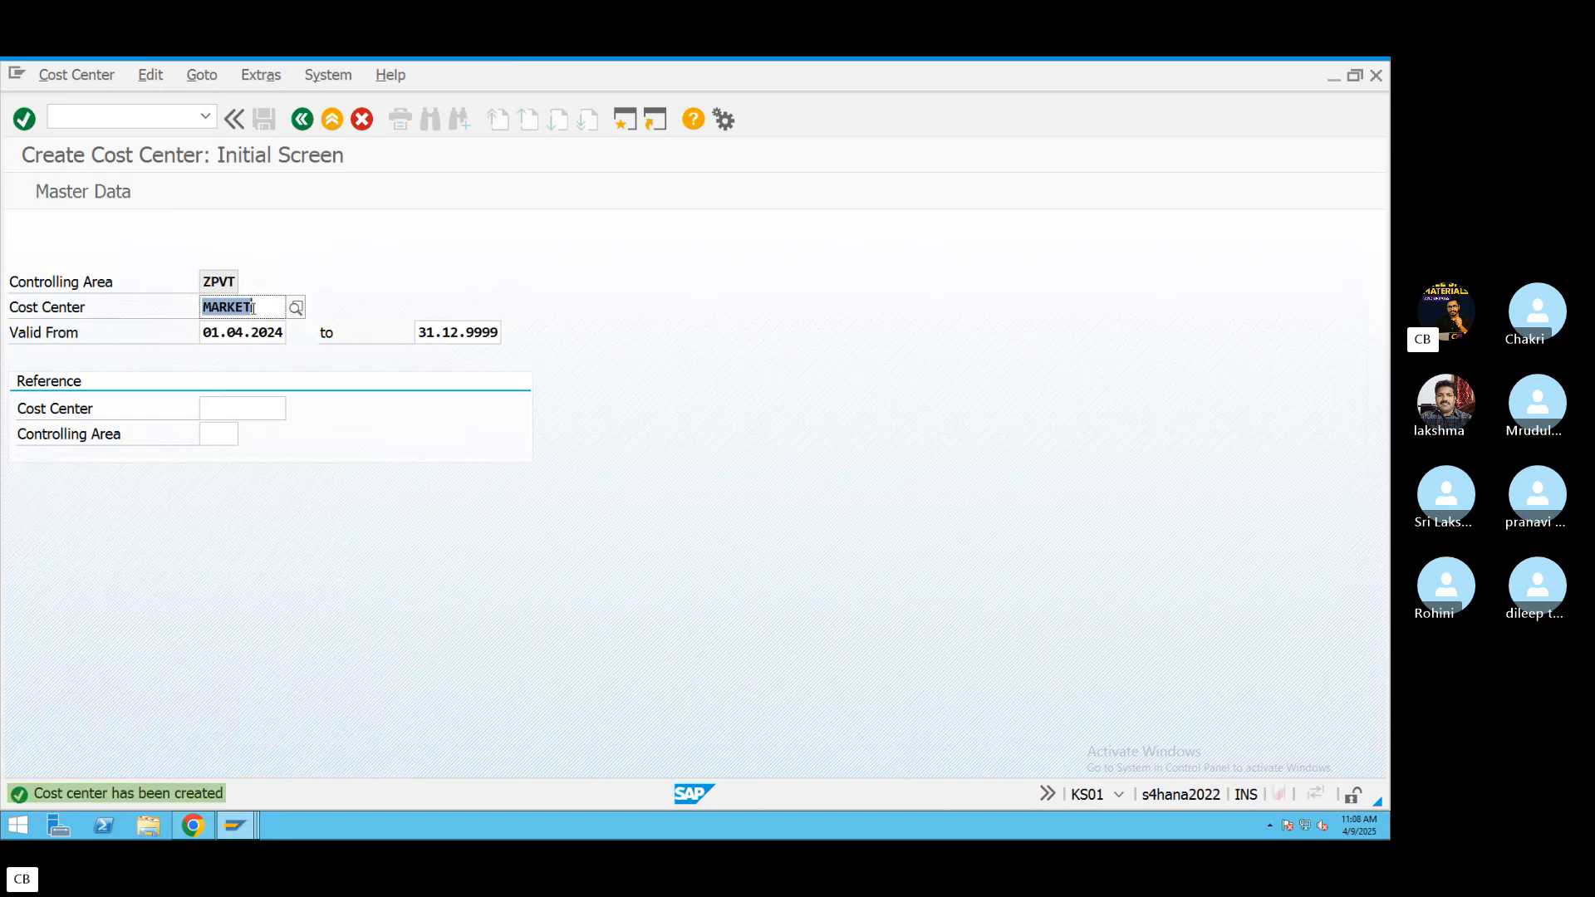
Close the last SAP Easy Access session and the Create Purchase Order and Maintain Settlement Rule sessions.
drag(253, 308, 226, 308)
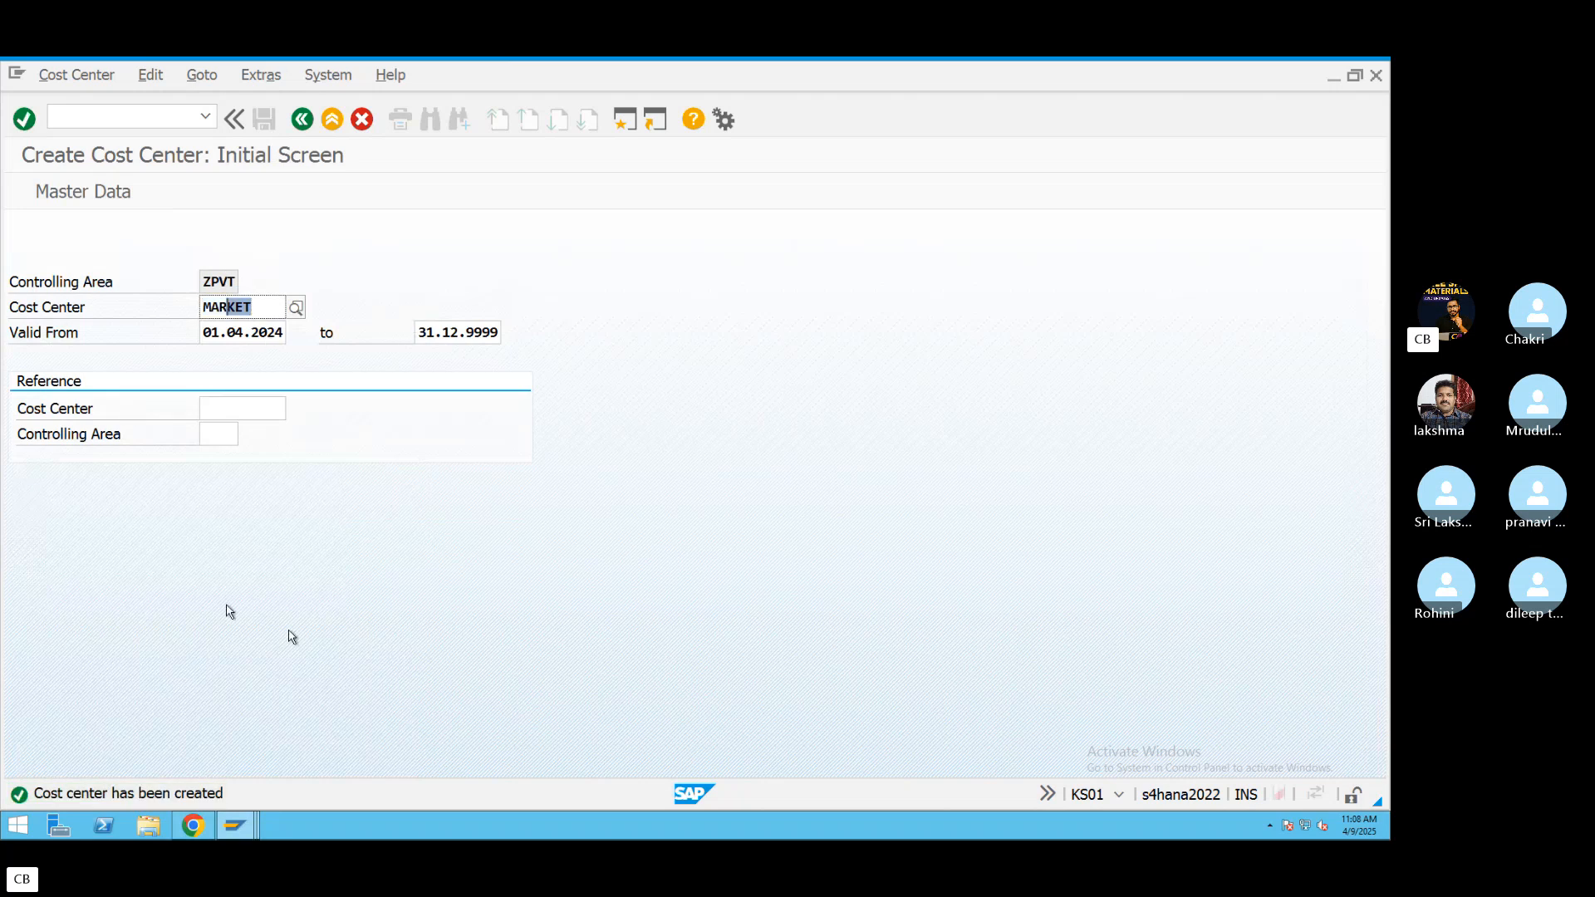
click(235, 825)
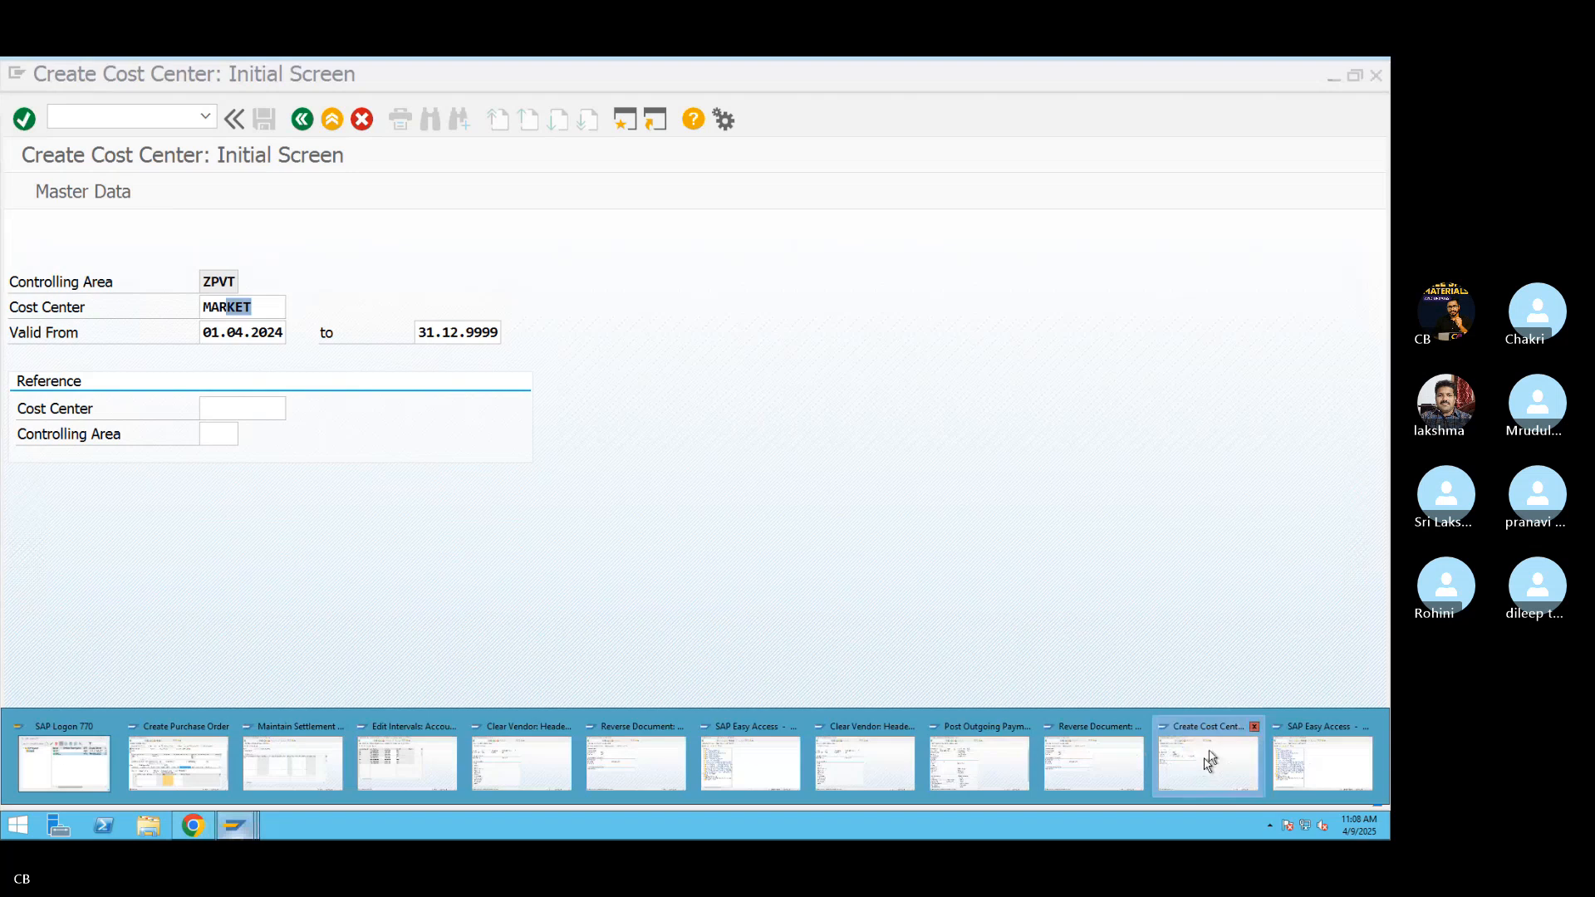
click(1368, 727)
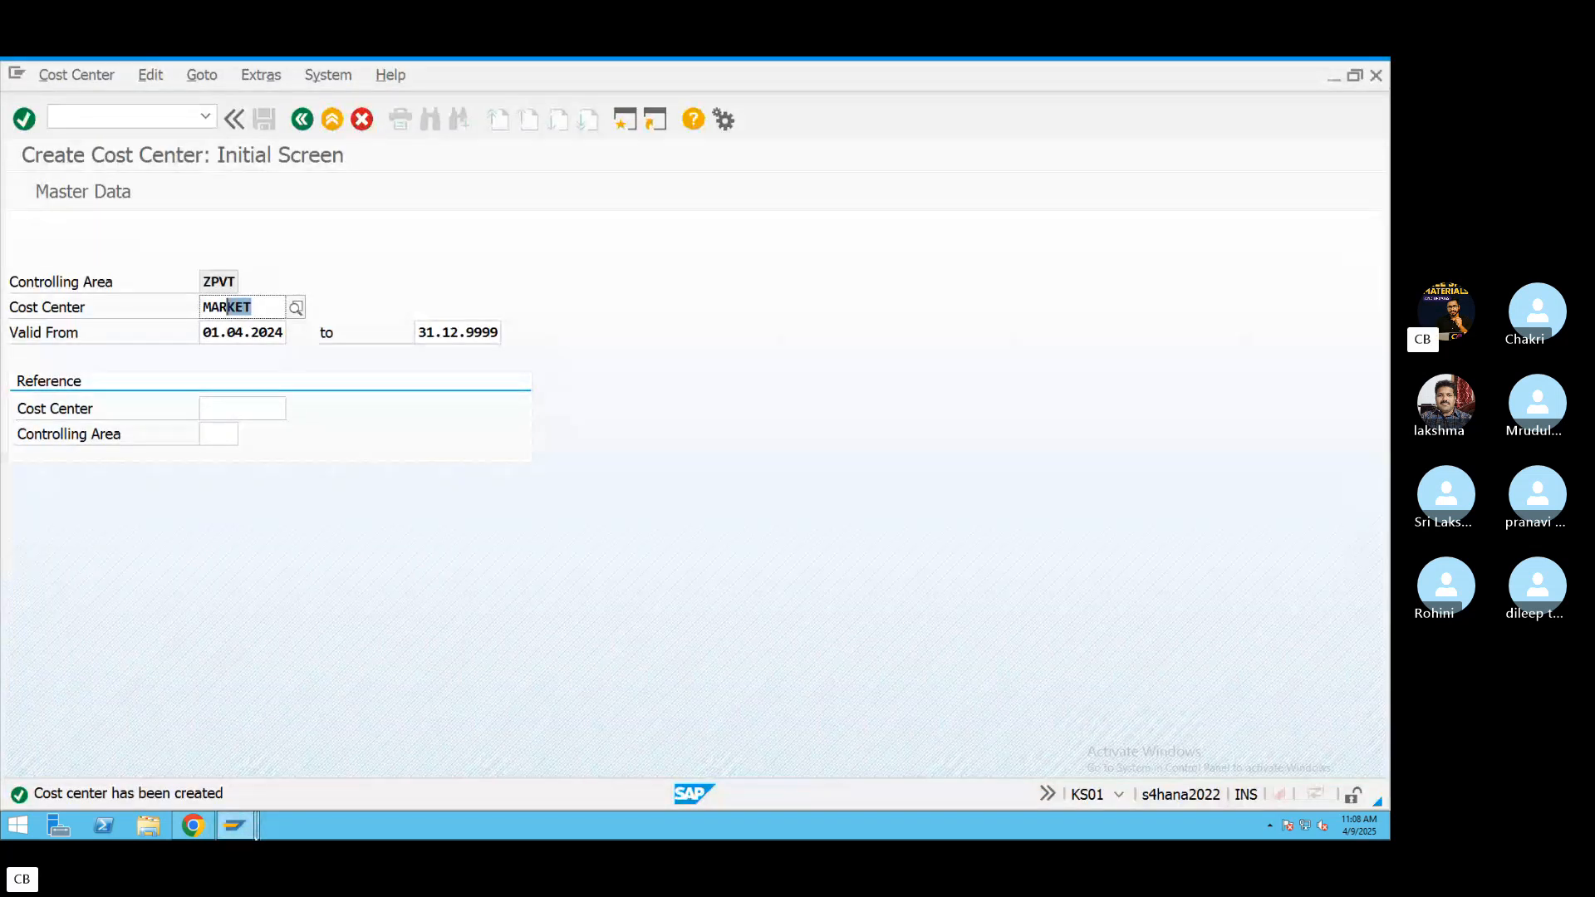
click(243, 826)
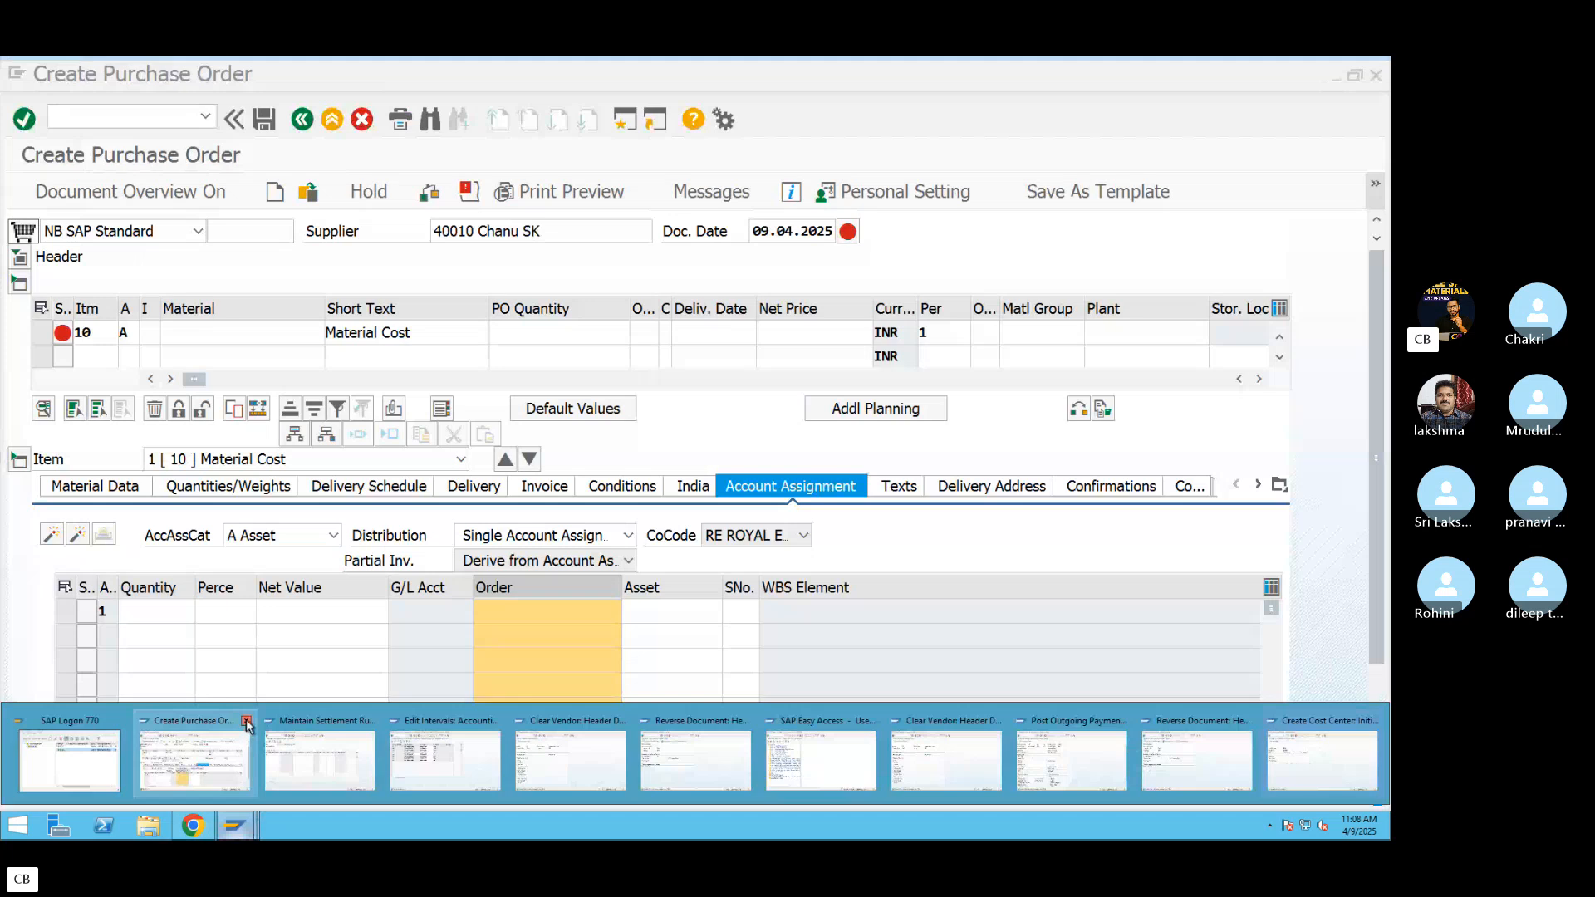
click(246, 722)
click(243, 825)
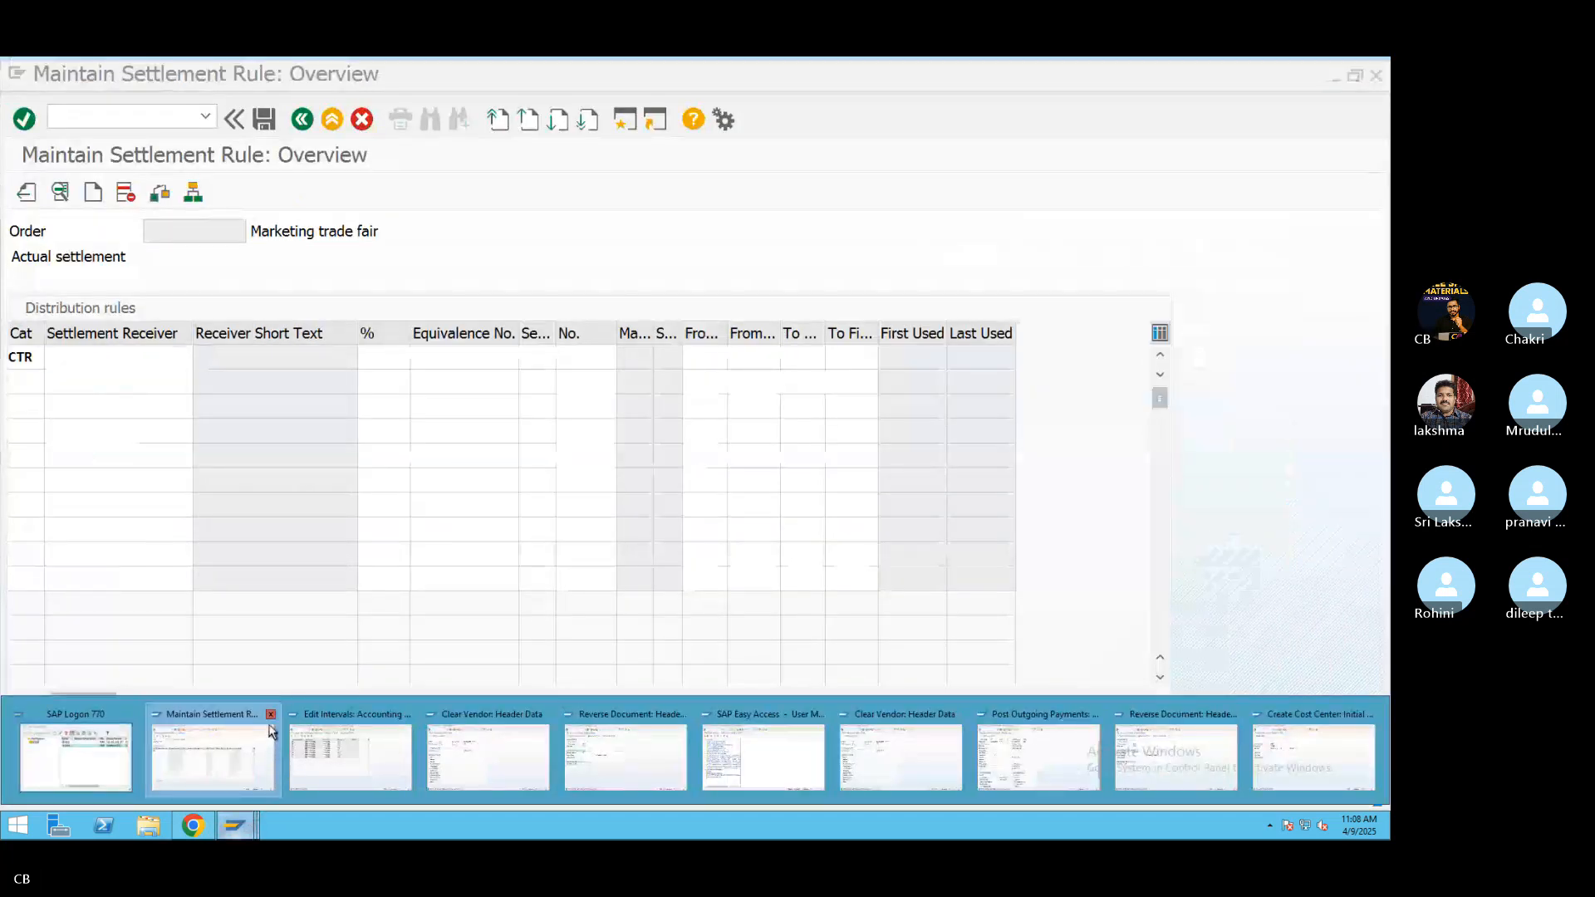
click(272, 719)
Close the leftover Edit Intervals, Clear Vendor, Reverse Document and Post Outgoing Payments sessions, and exit the remaining document reversal without saving.
click(244, 824)
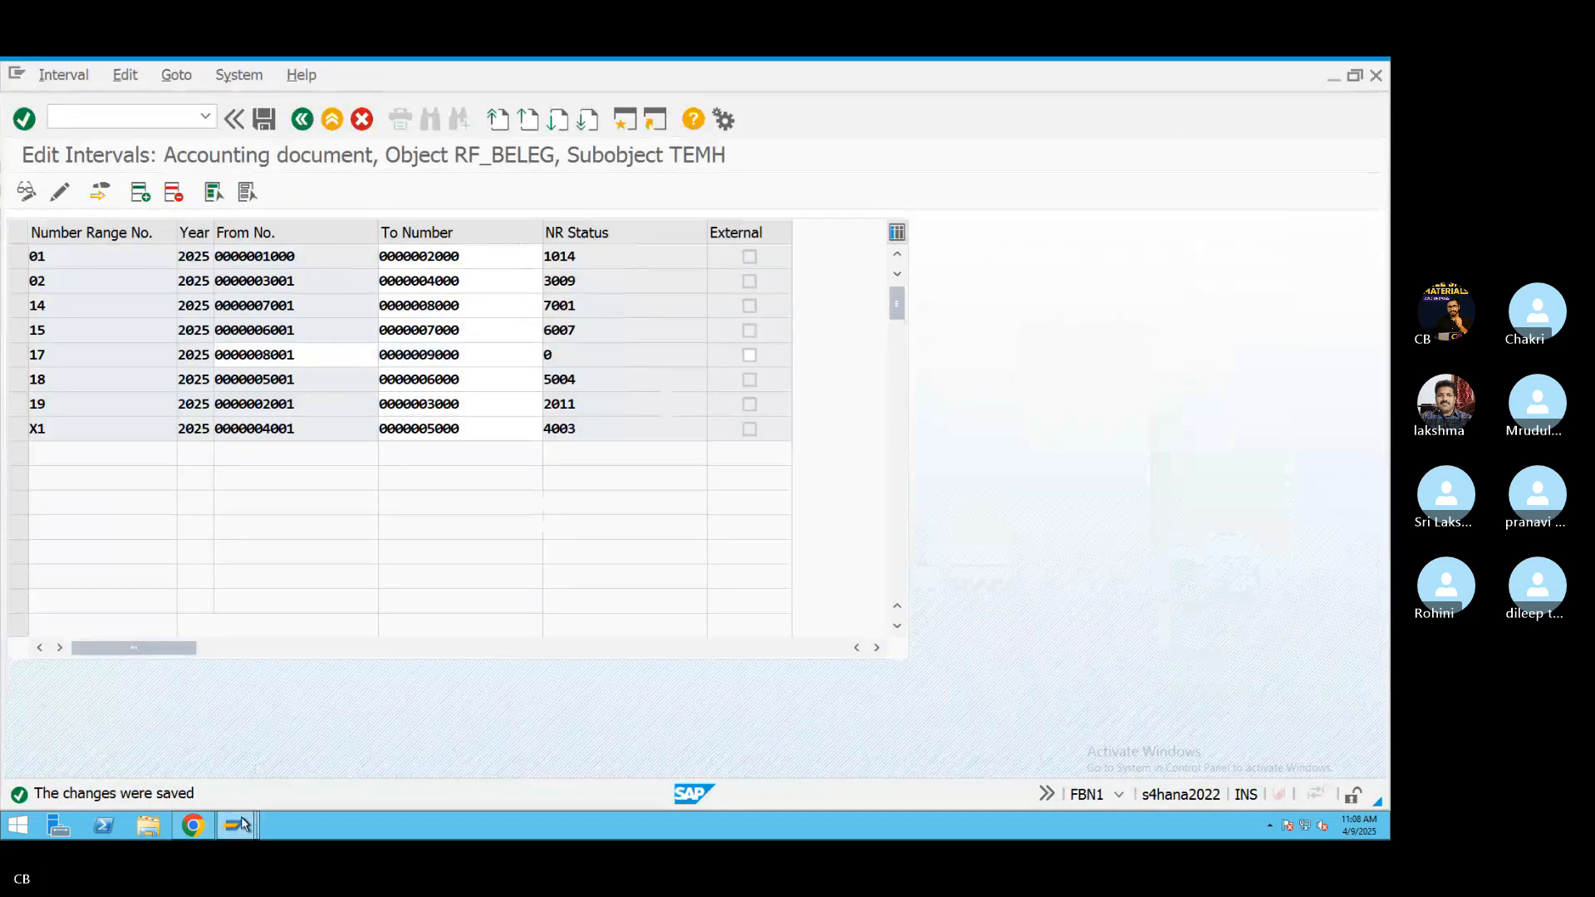
click(272, 716)
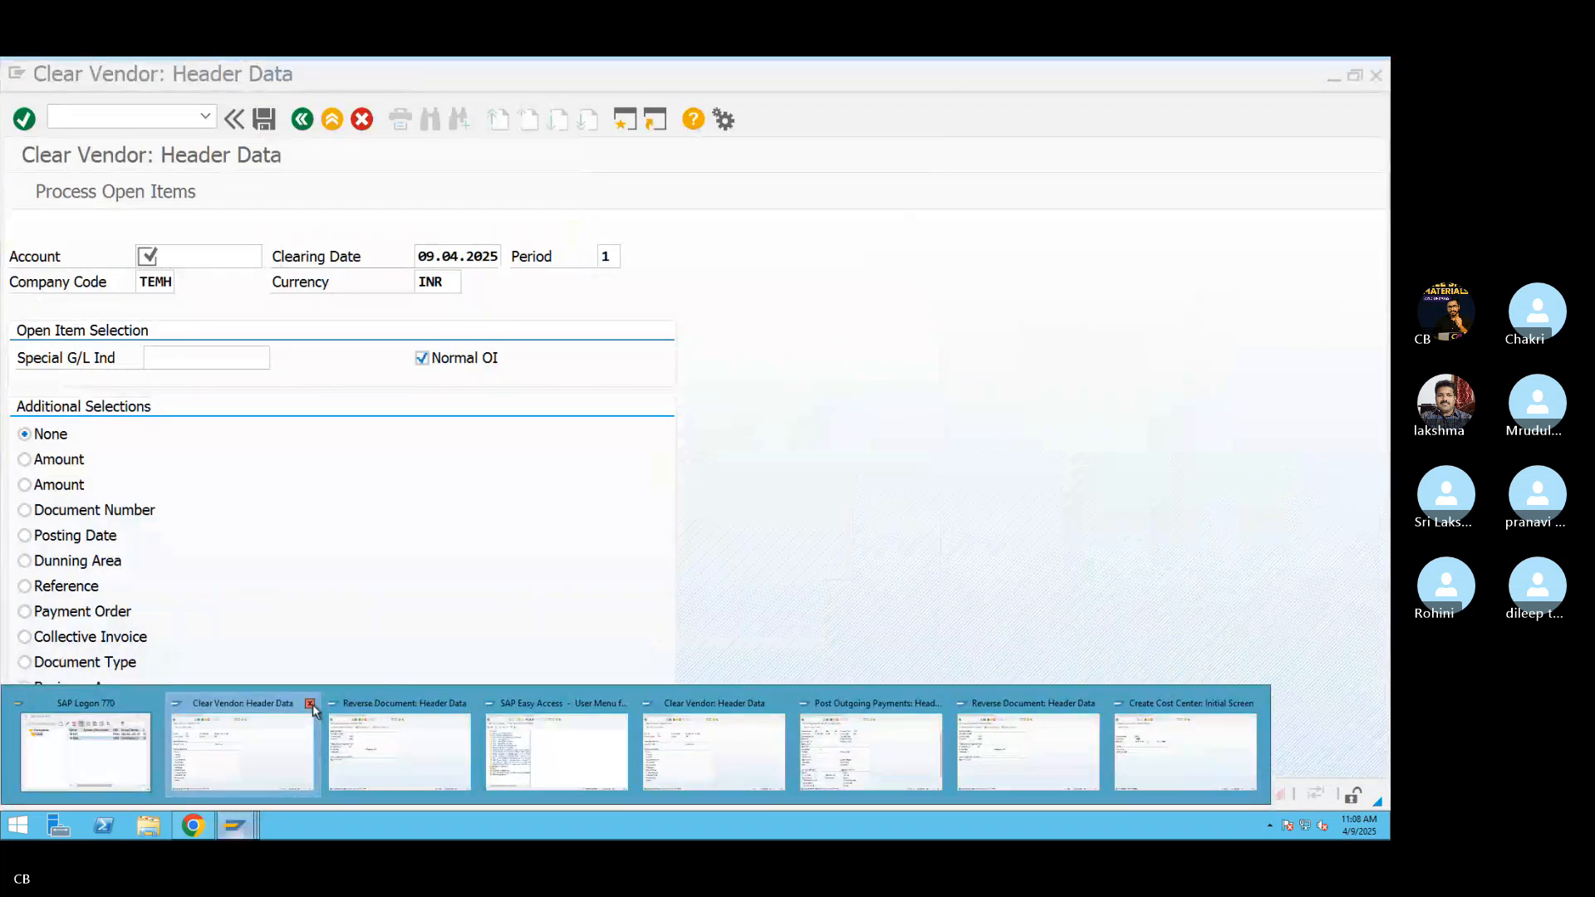
click(310, 704)
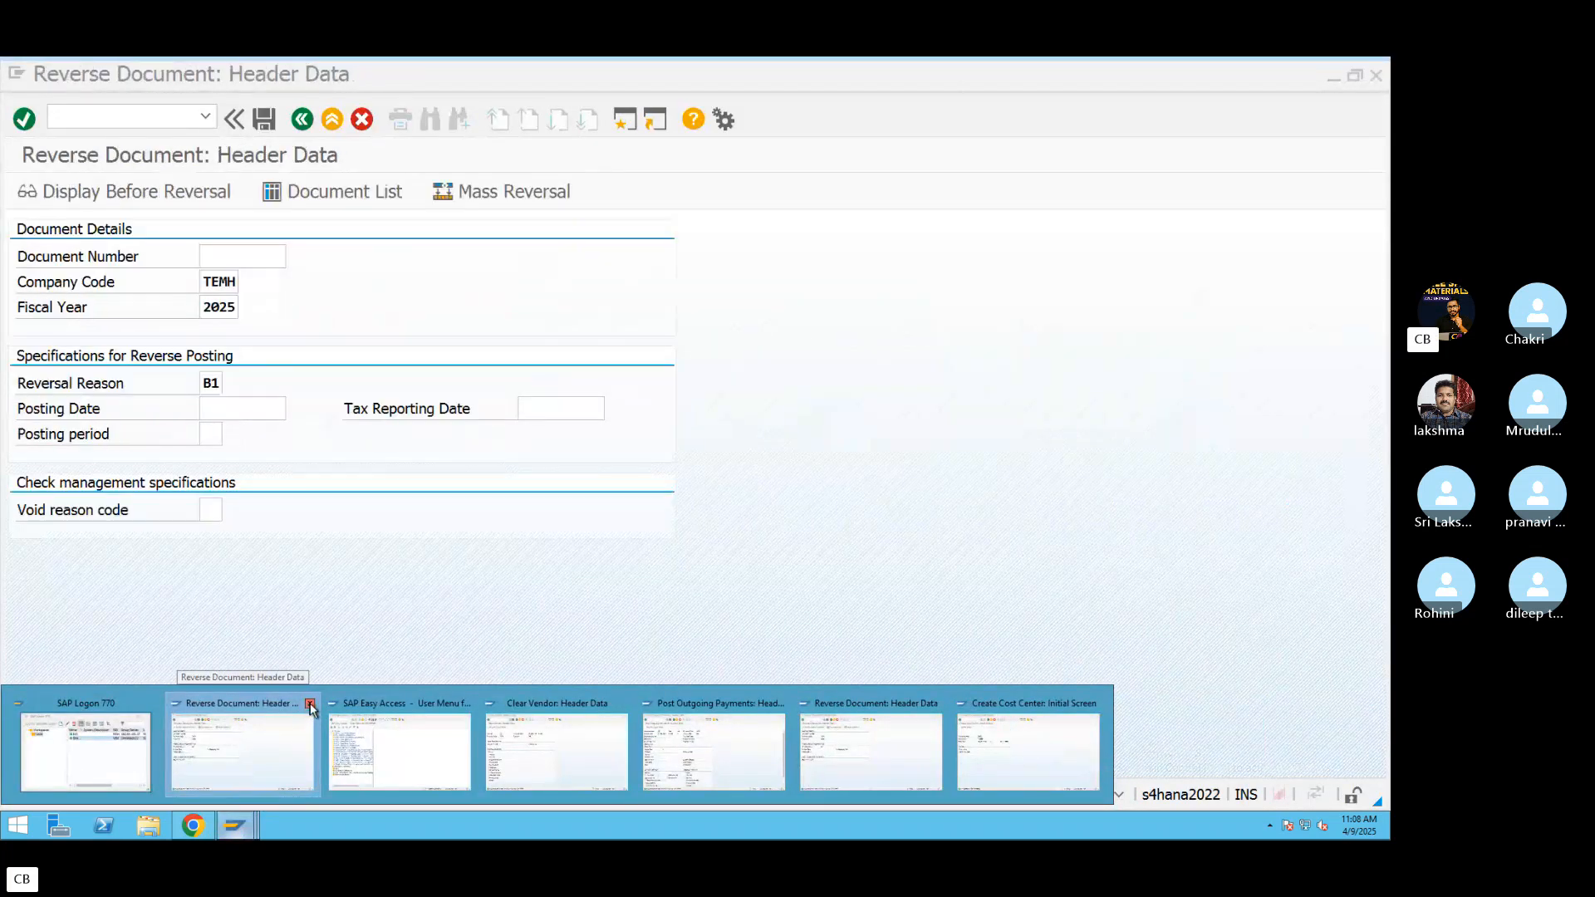
click(309, 704)
click(310, 704)
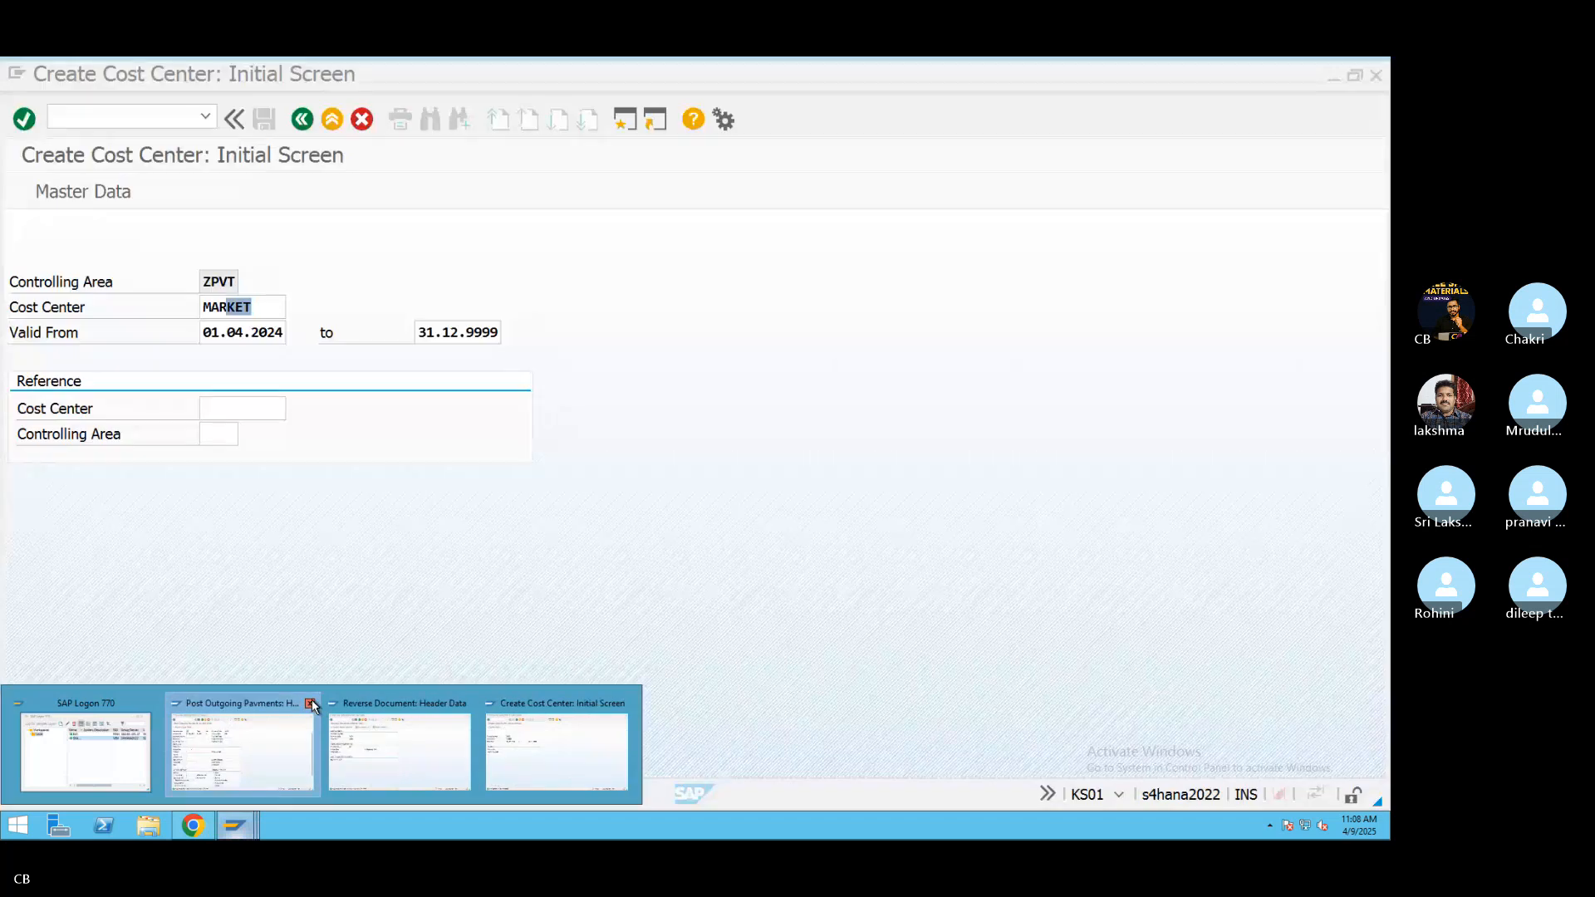
click(310, 705)
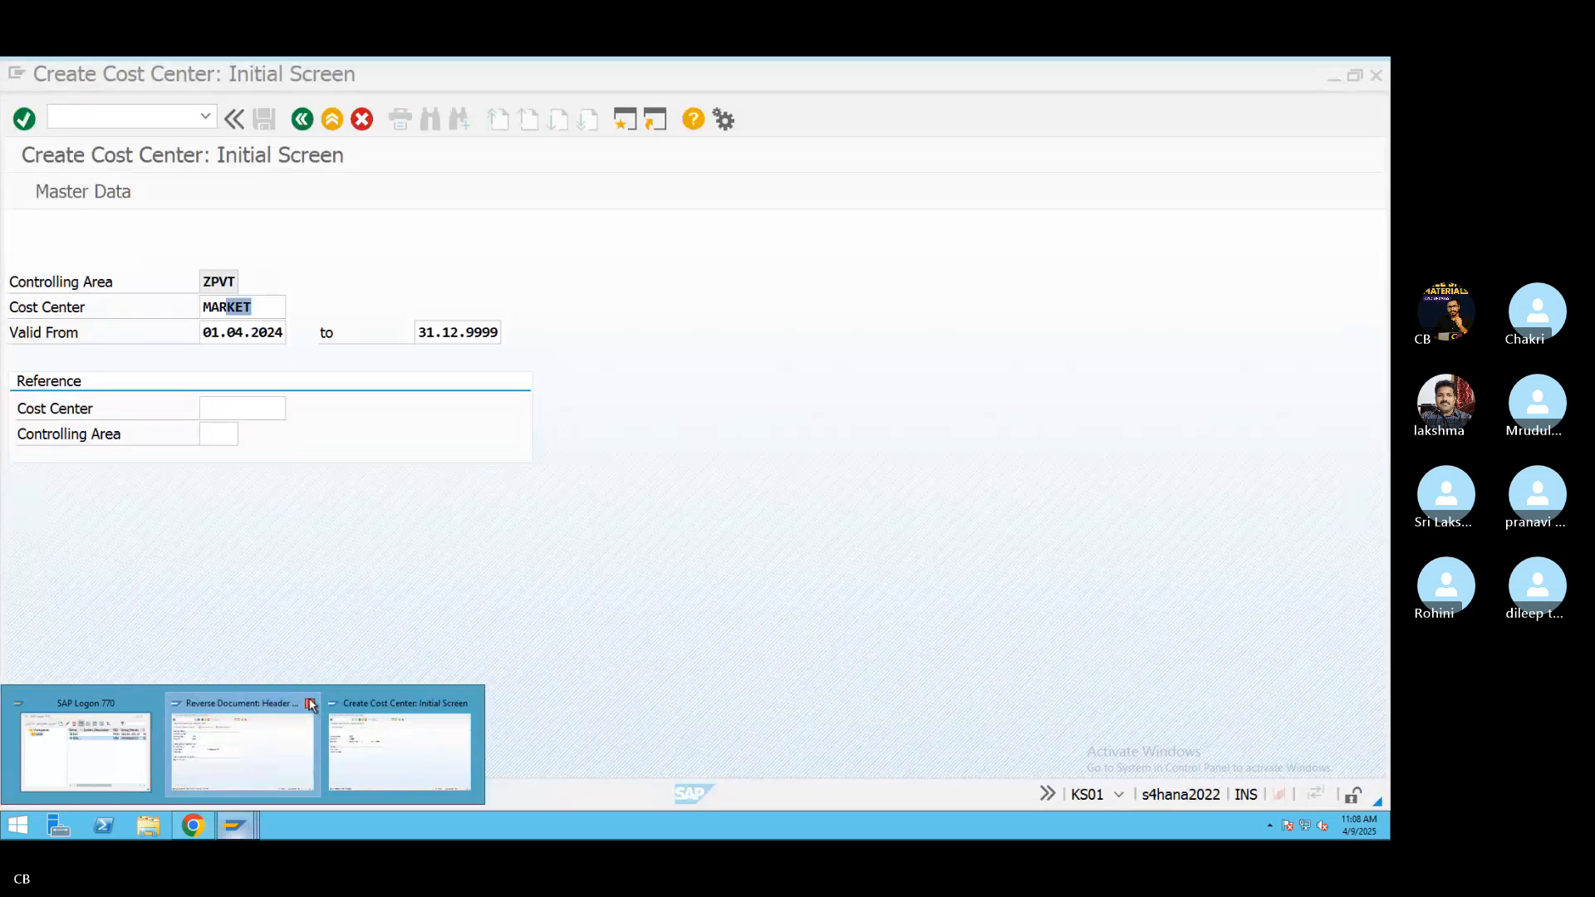
click(311, 705)
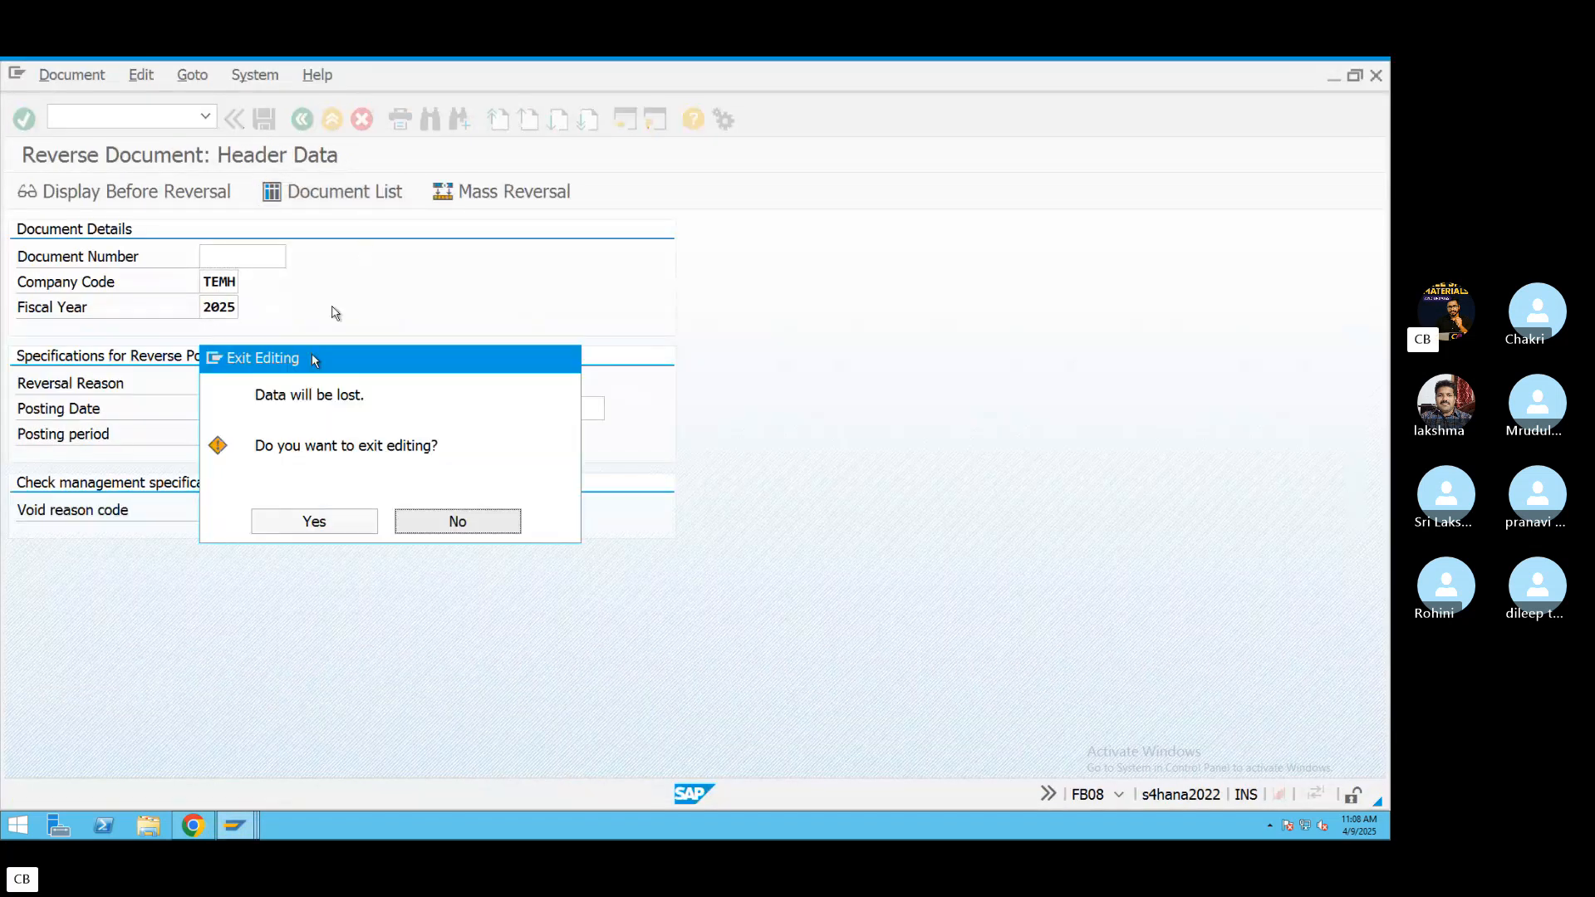
click(314, 520)
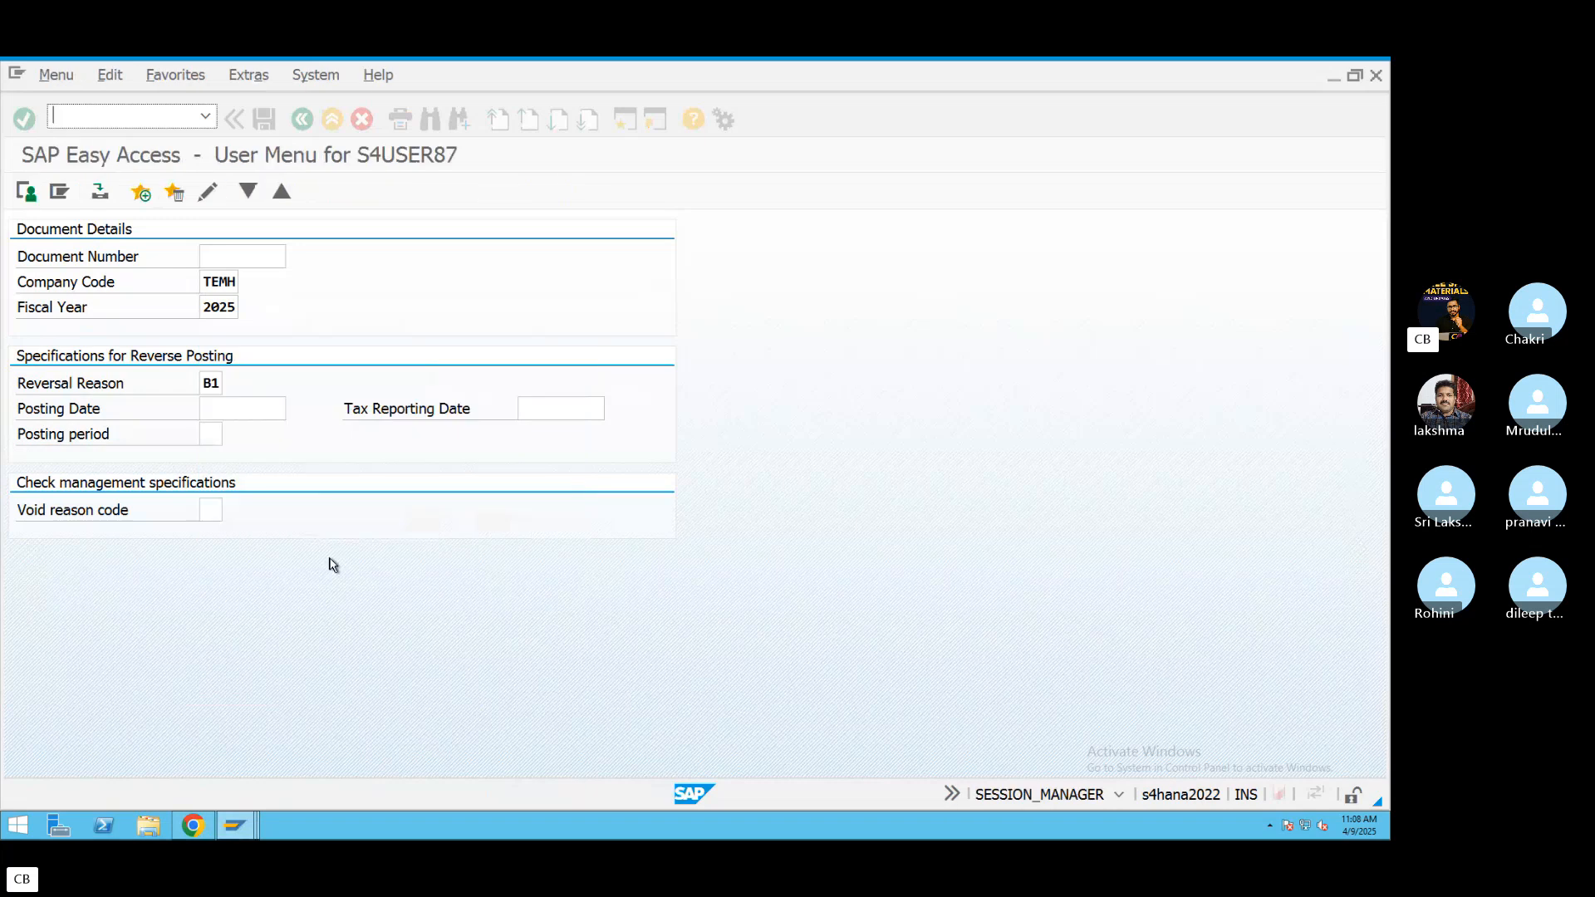
Start a new internal order of type 105 (Marketing) with transaction KO01 and assign business area 000 (HYDRABAD).
text(KO01)
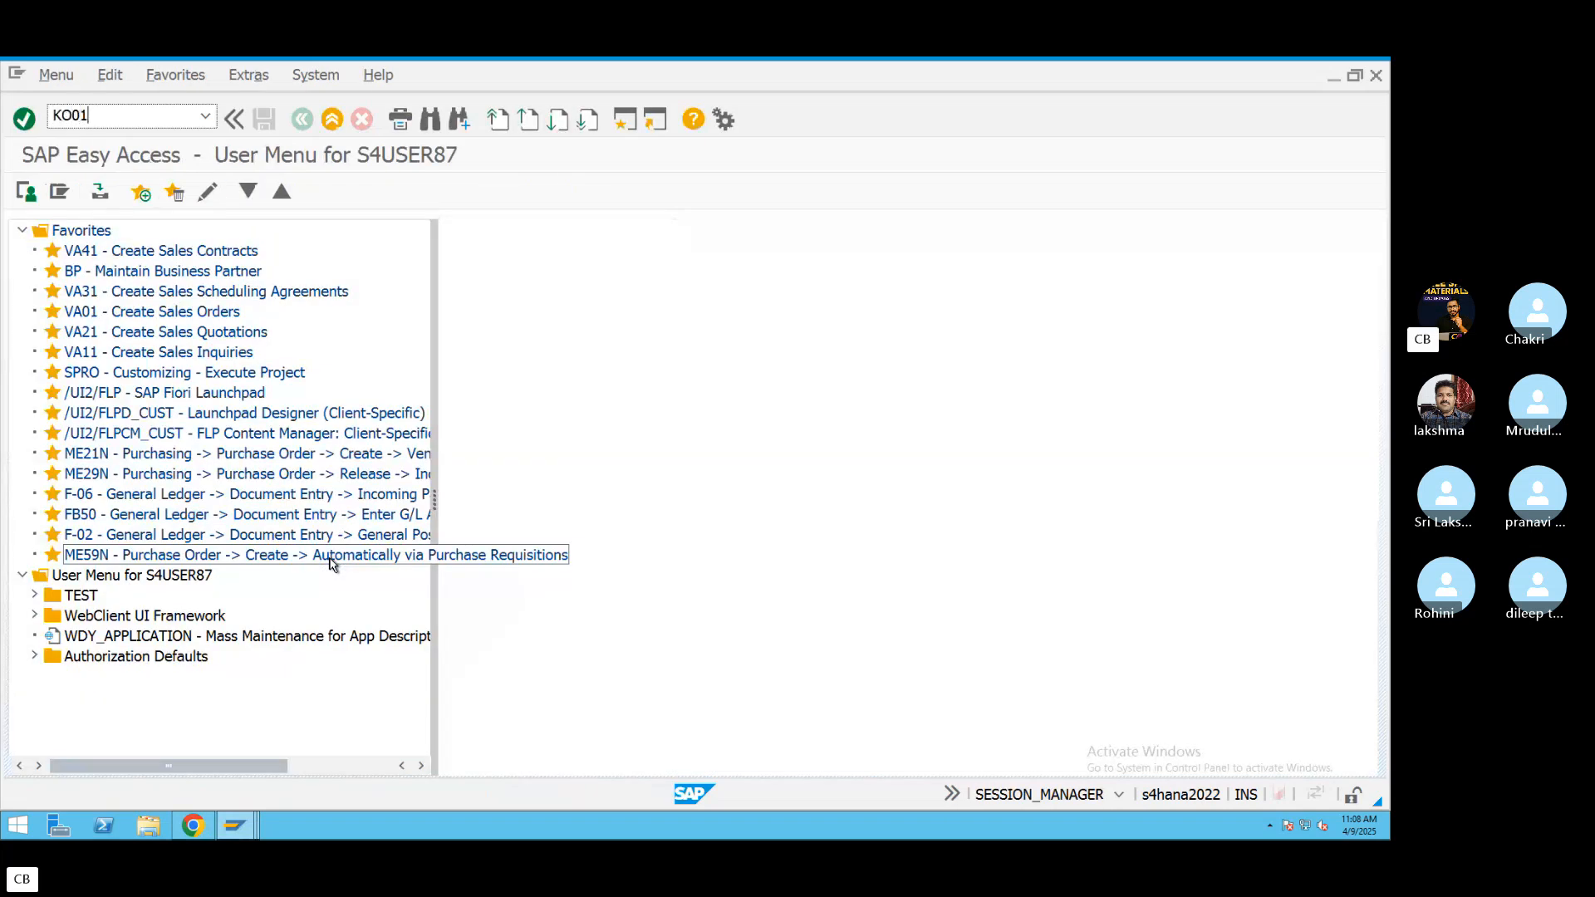
key(Return)
key(Return)
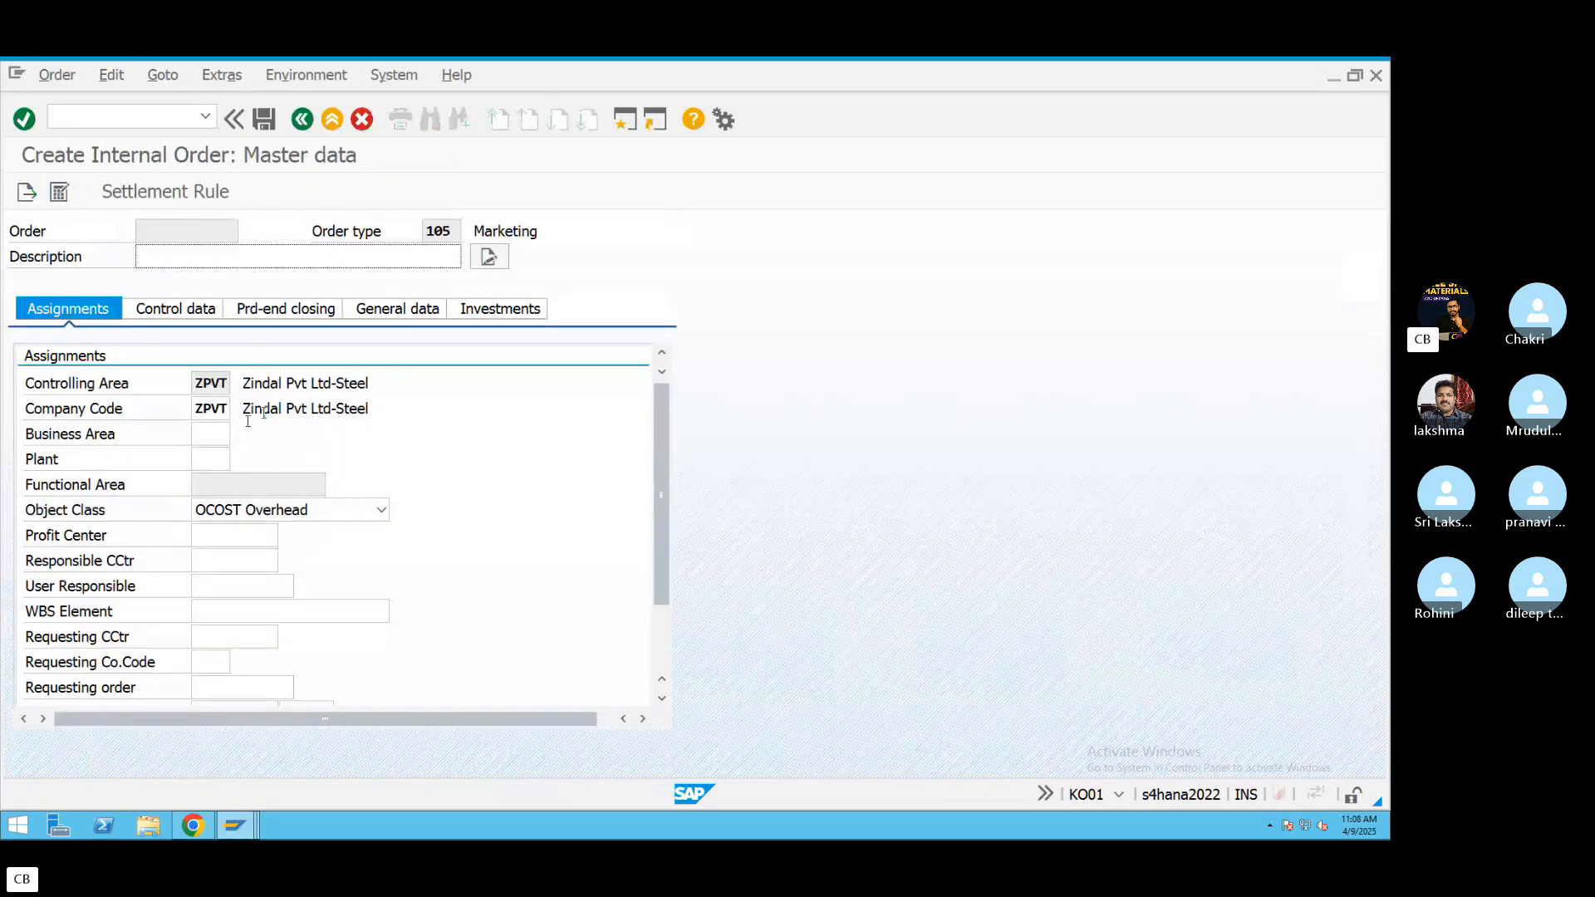
click(239, 435)
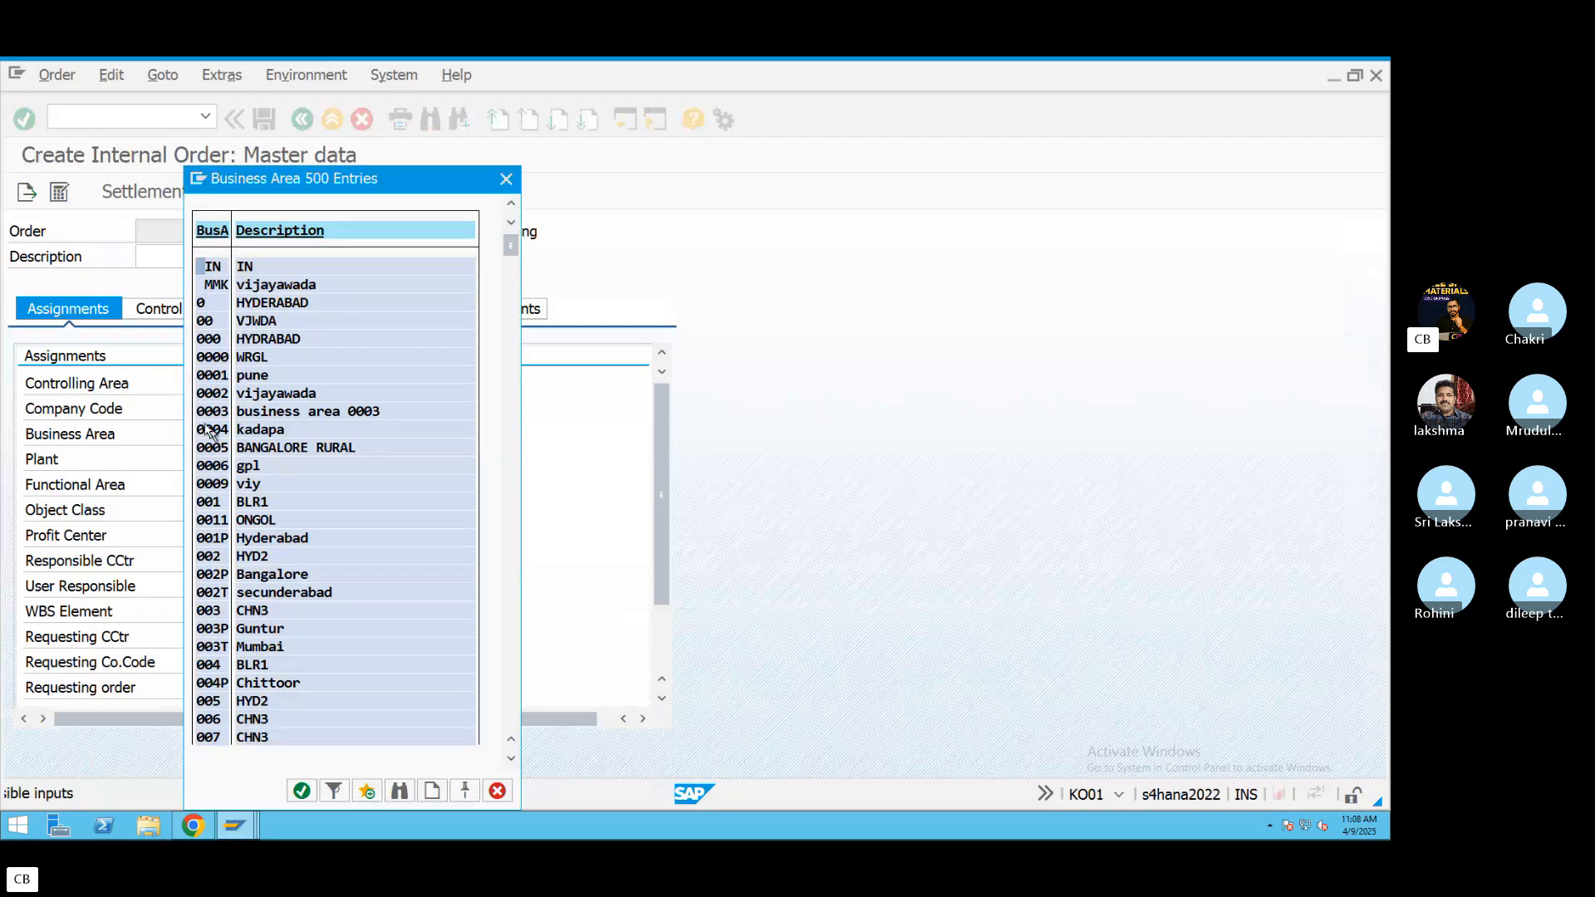
double_click(249, 340)
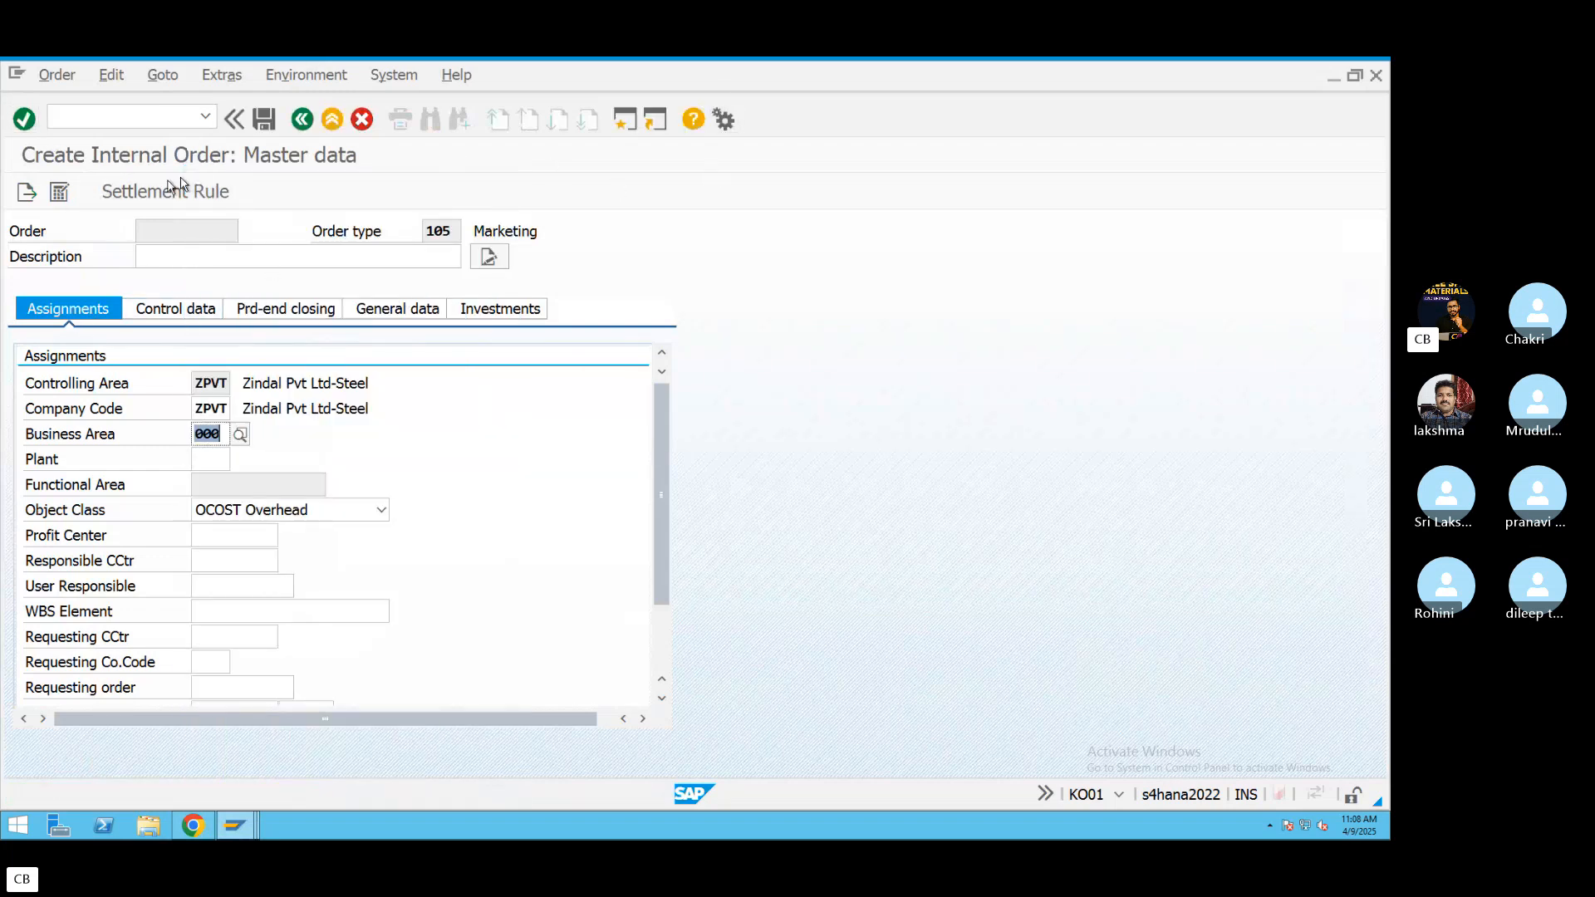
Add a settlement rule to the order with category CTR and cost center MARKET as settlement receiver.
click(159, 203)
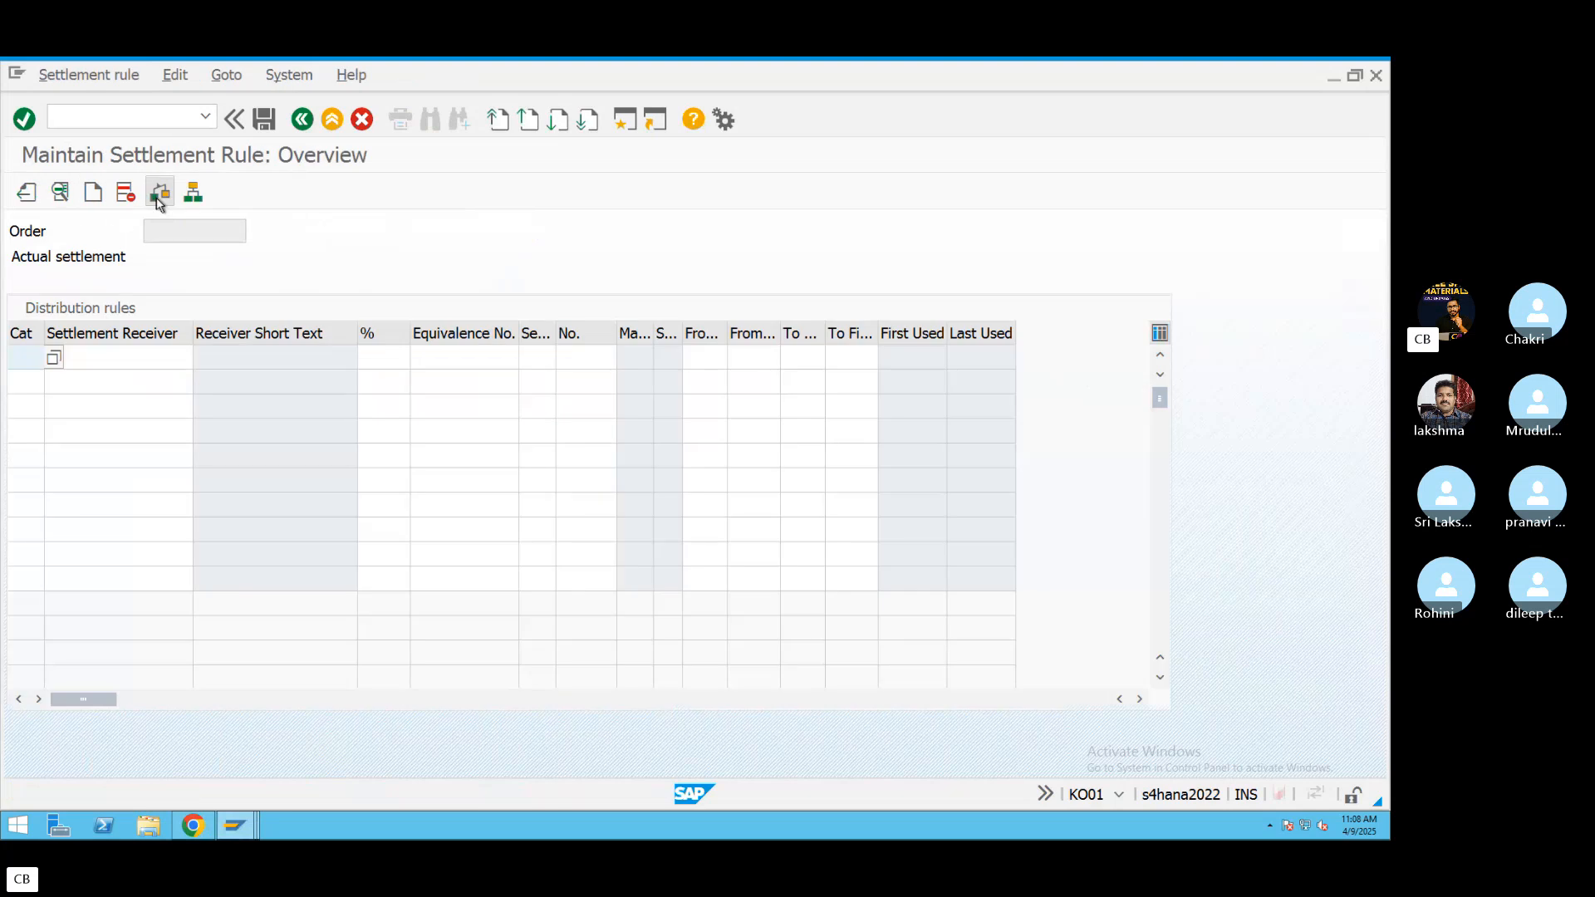
click(53, 359)
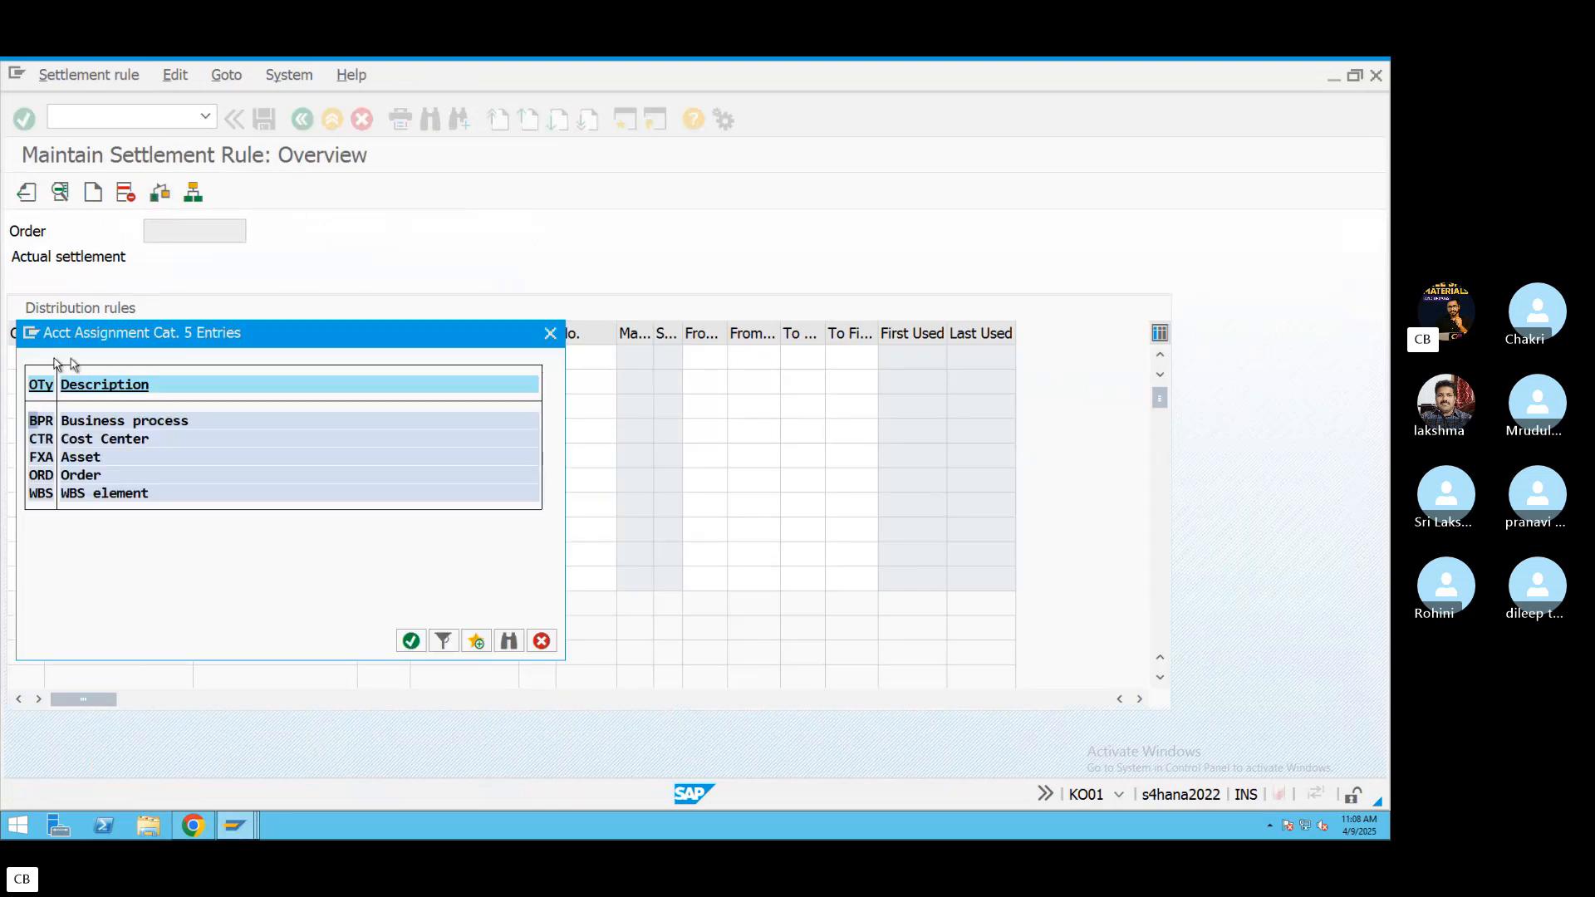
double_click(104, 438)
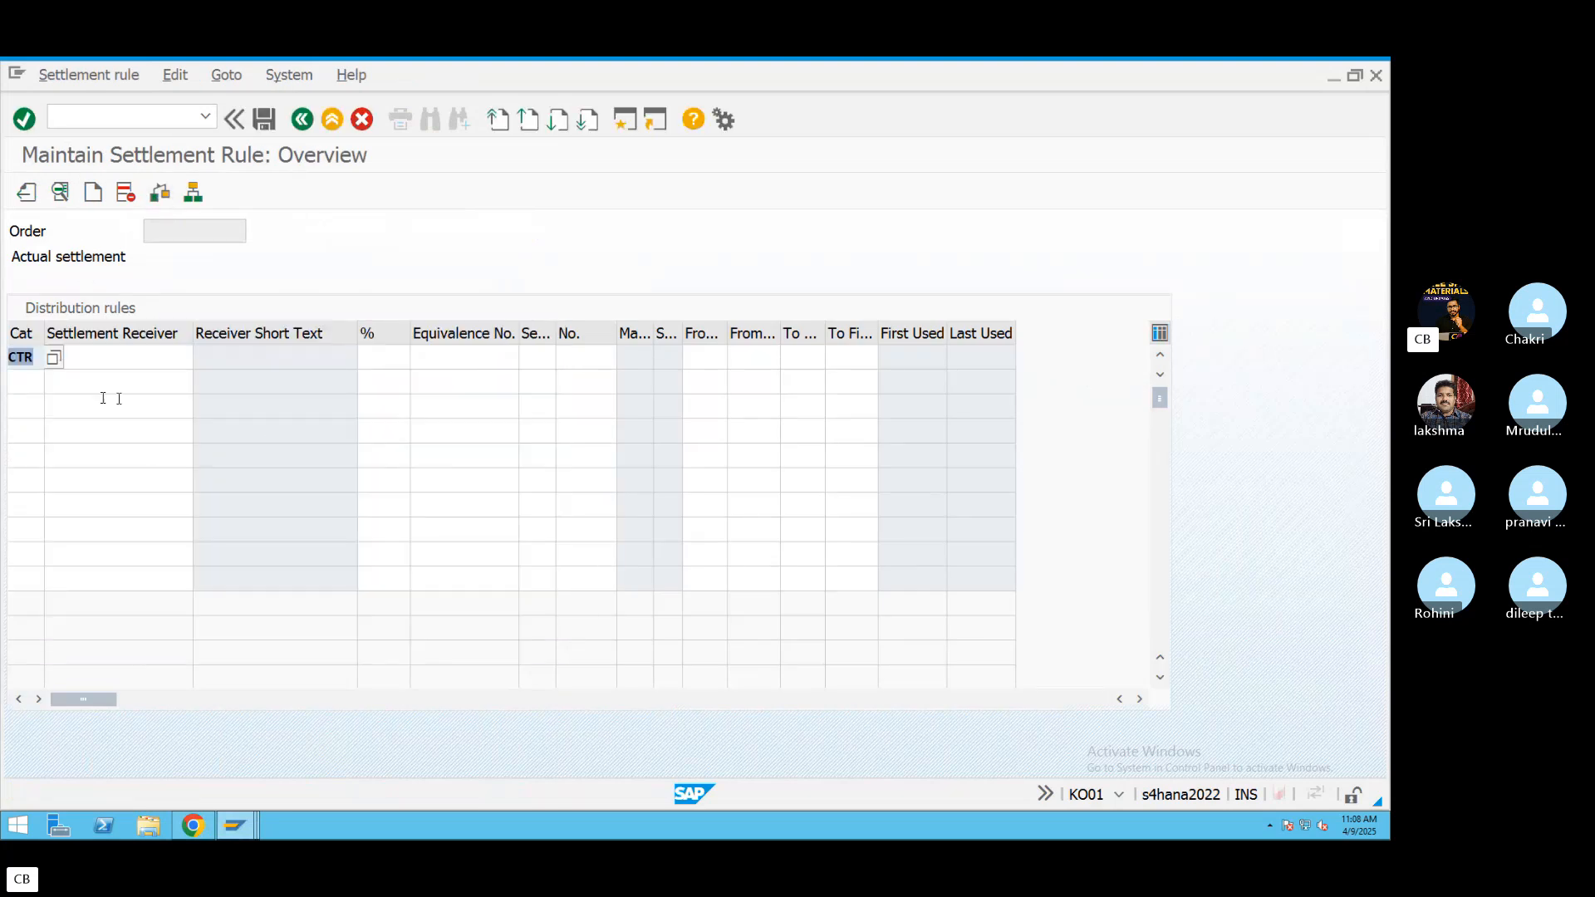
click(146, 366)
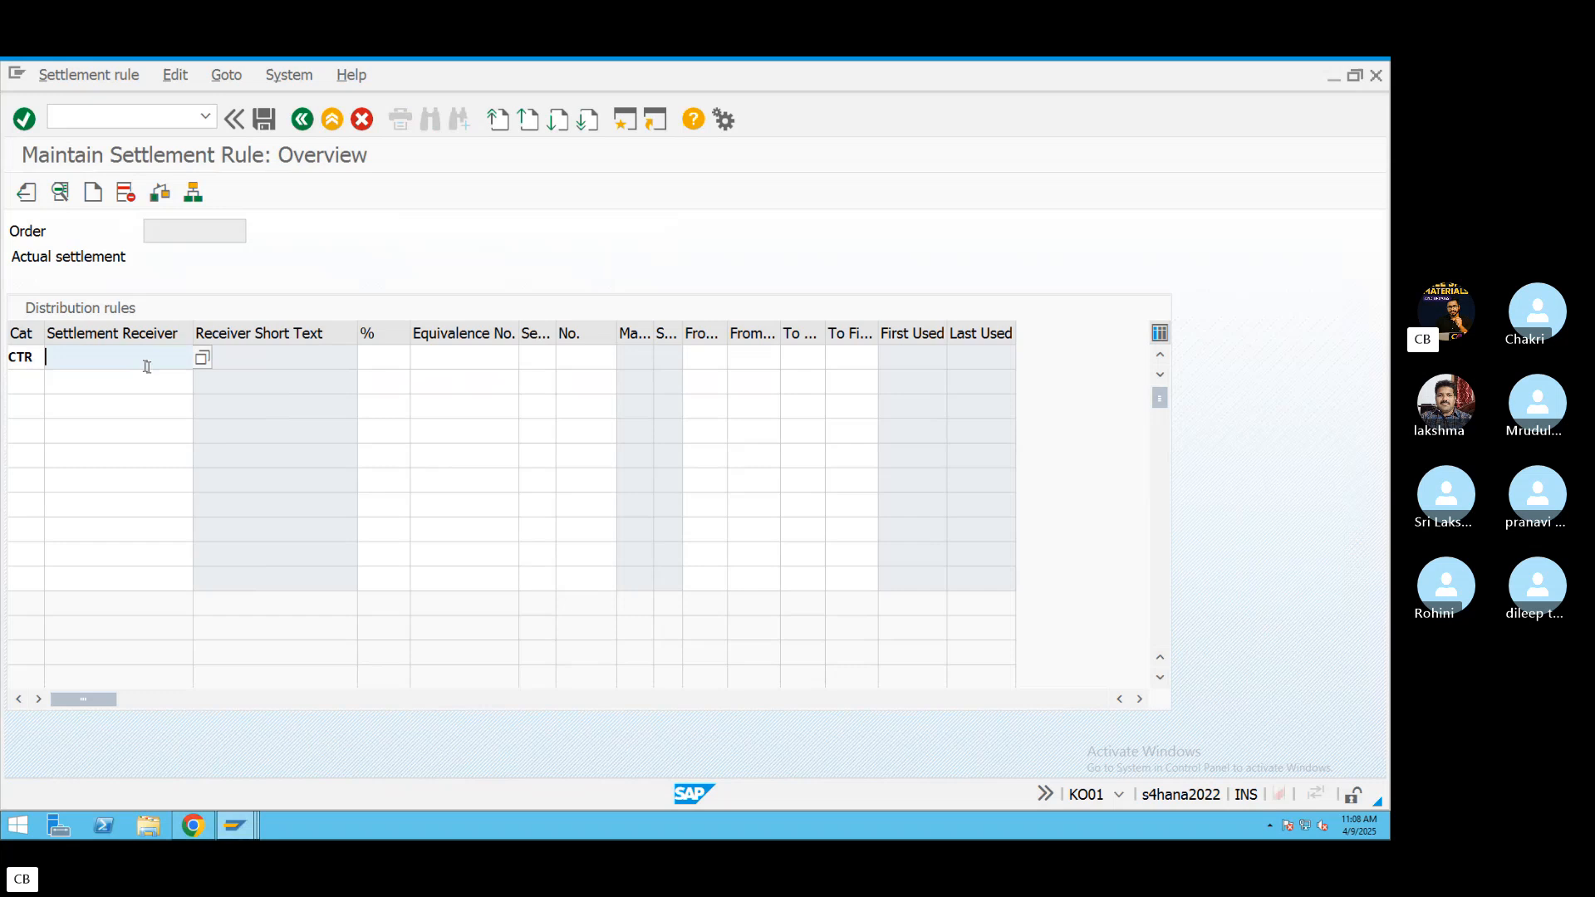
click(201, 359)
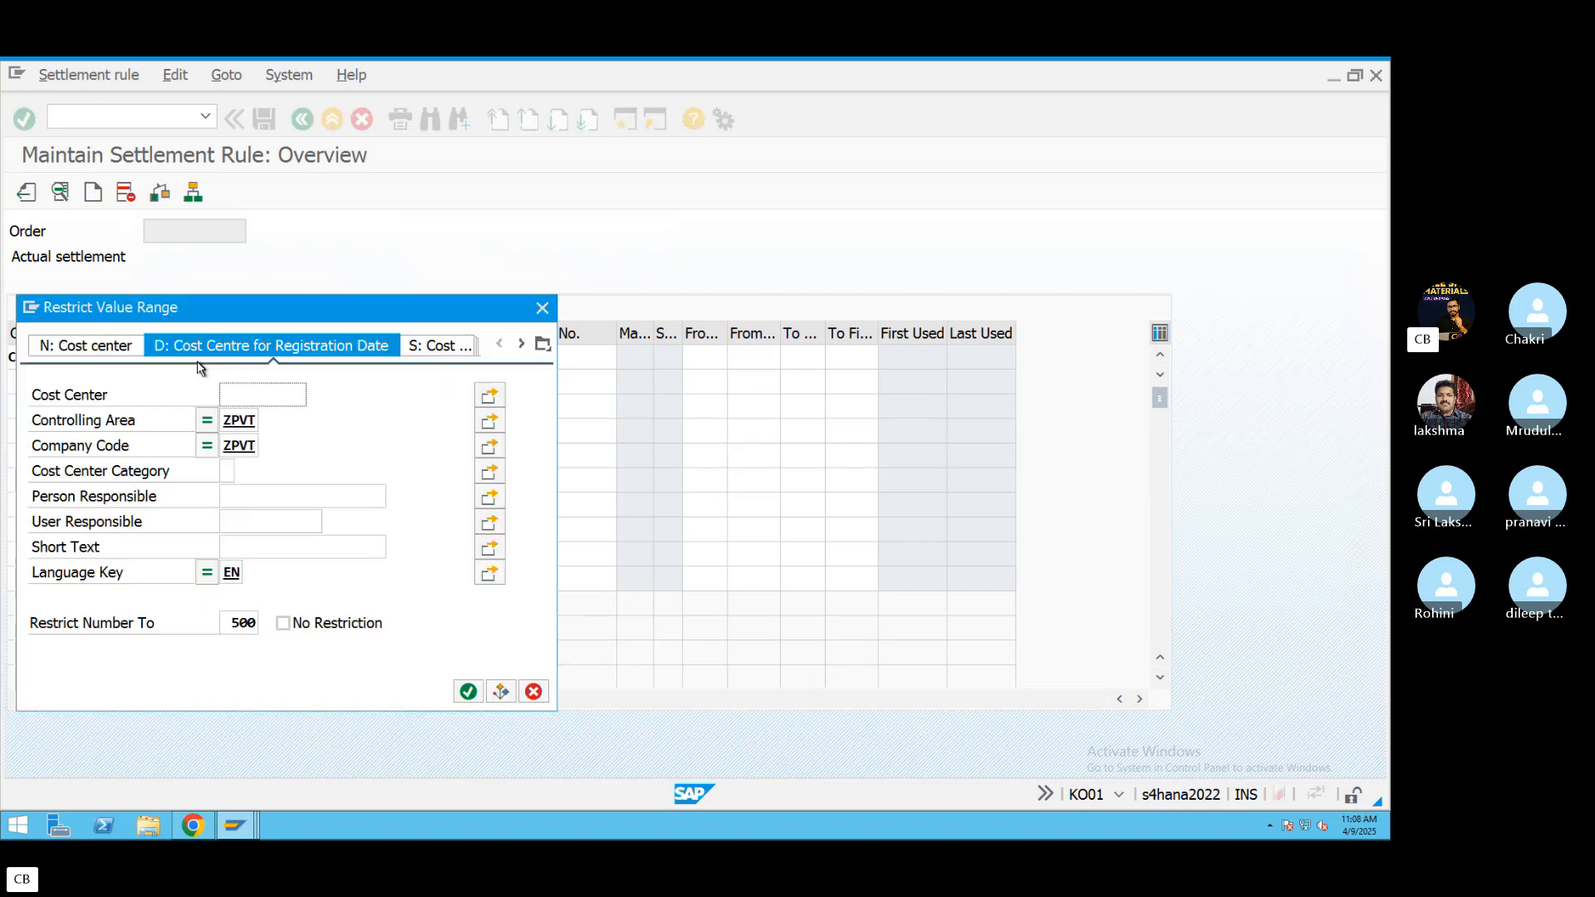
click(465, 690)
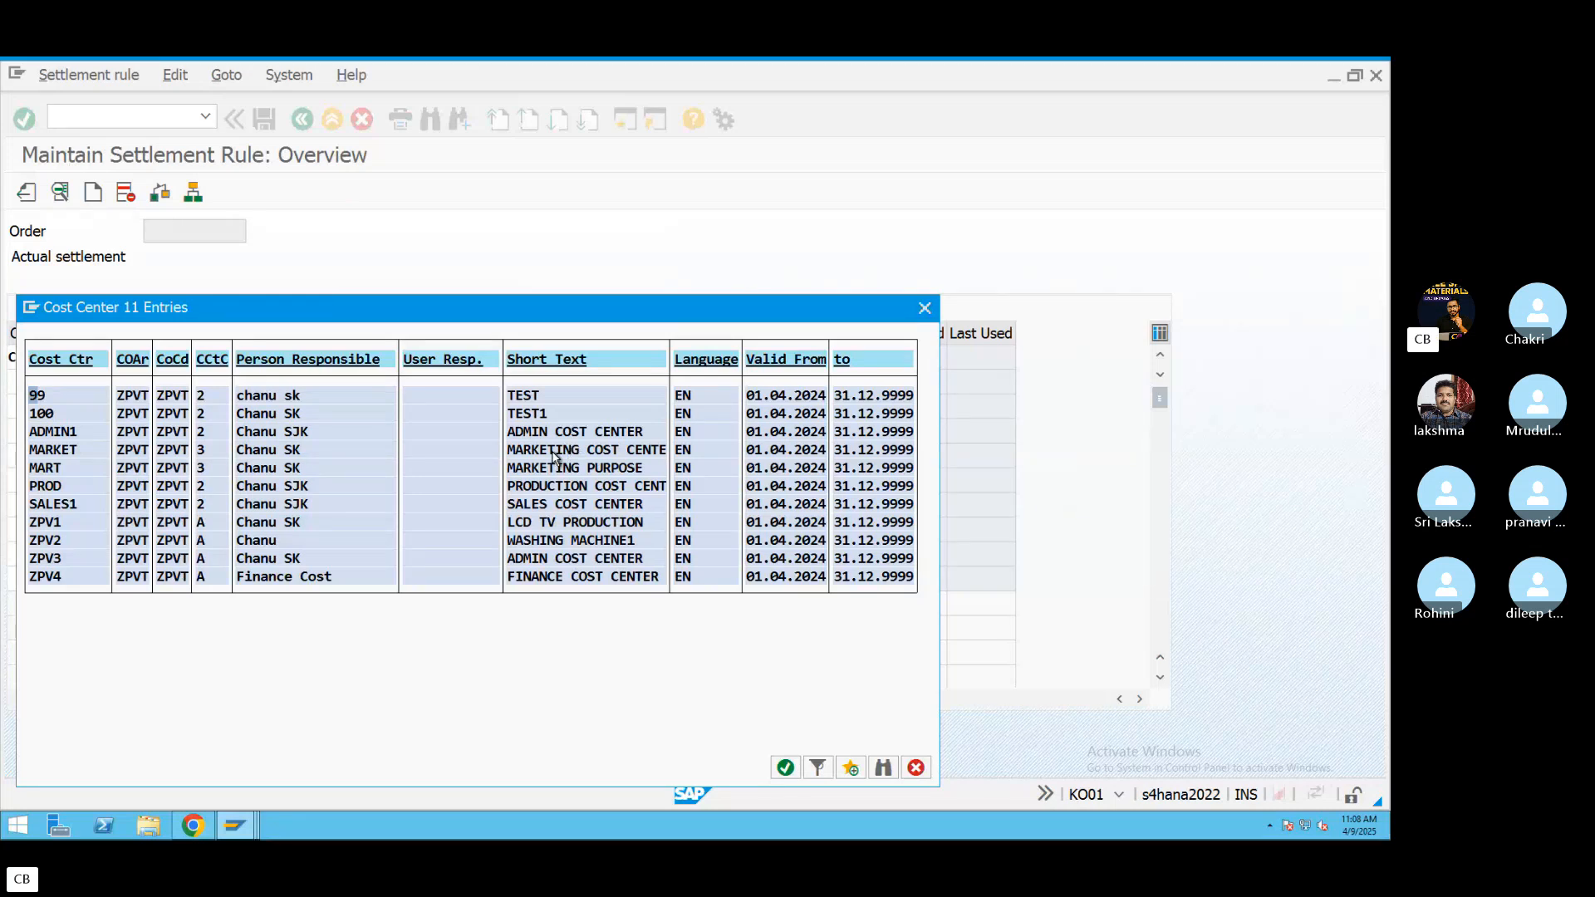
double_click(59, 450)
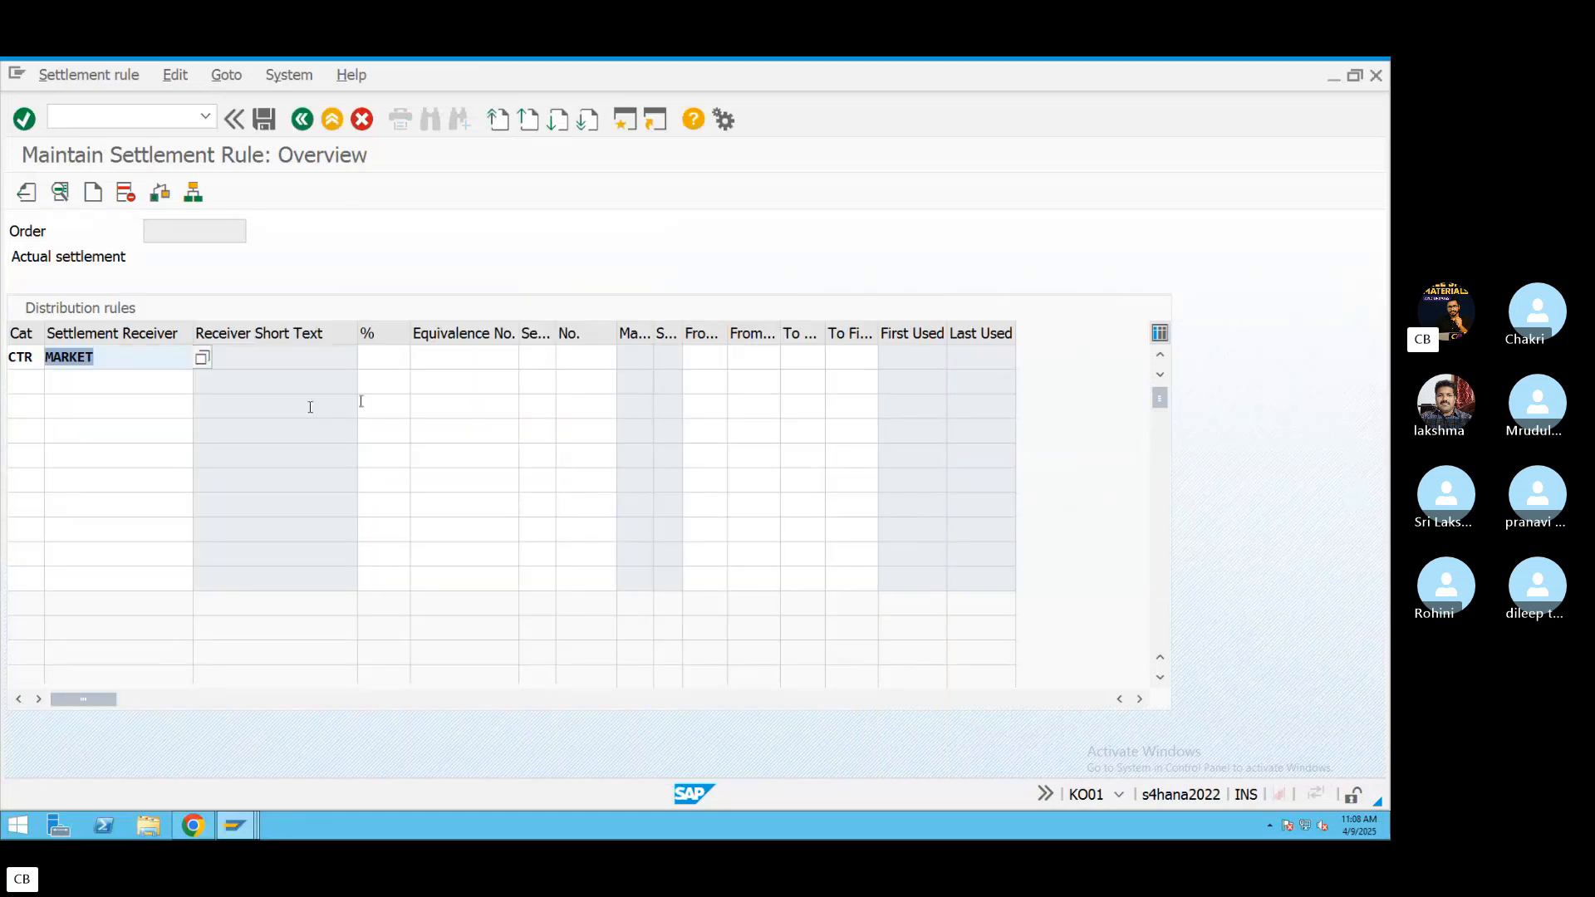
Set the settlement share for the MARKET cost center to 100% and save the internal order without a profit center.
click(388, 359)
text(1)
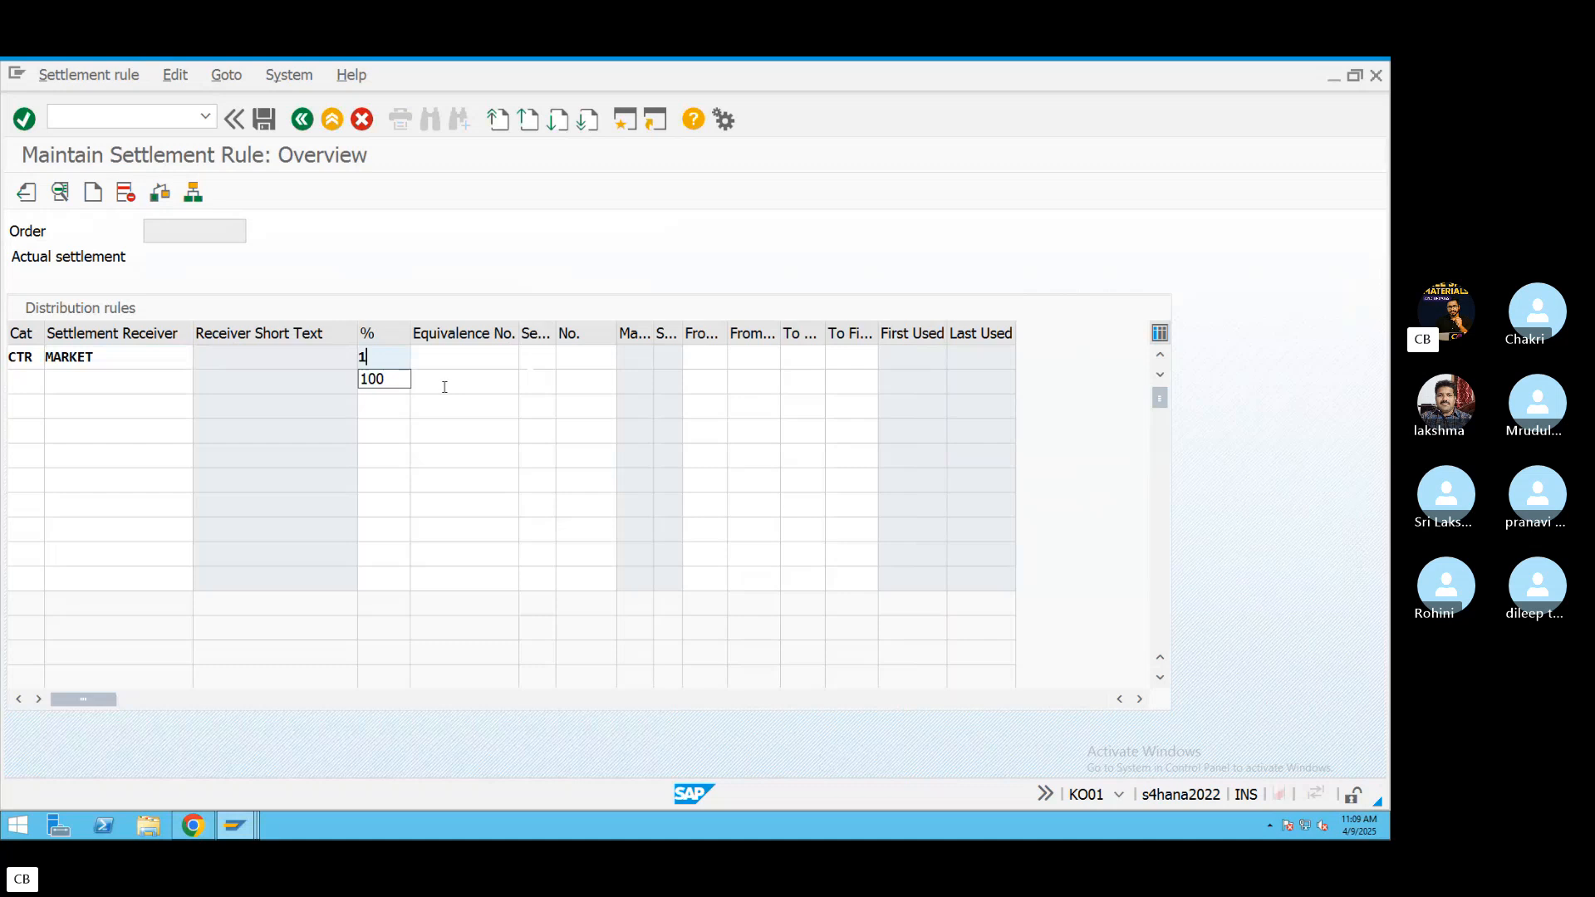
click(372, 382)
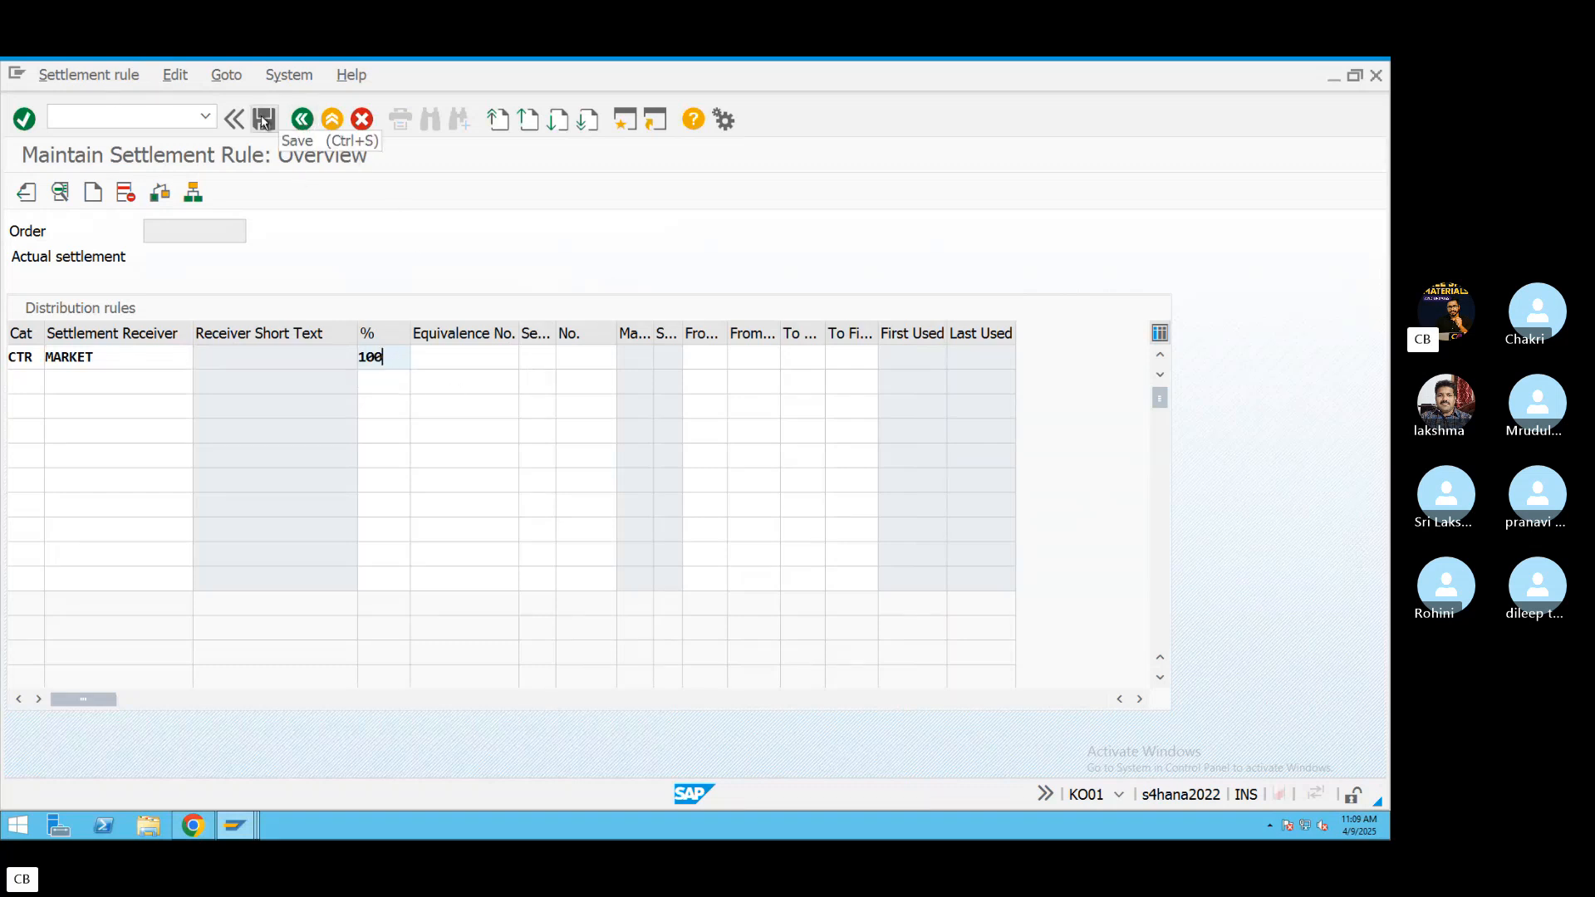
click(263, 122)
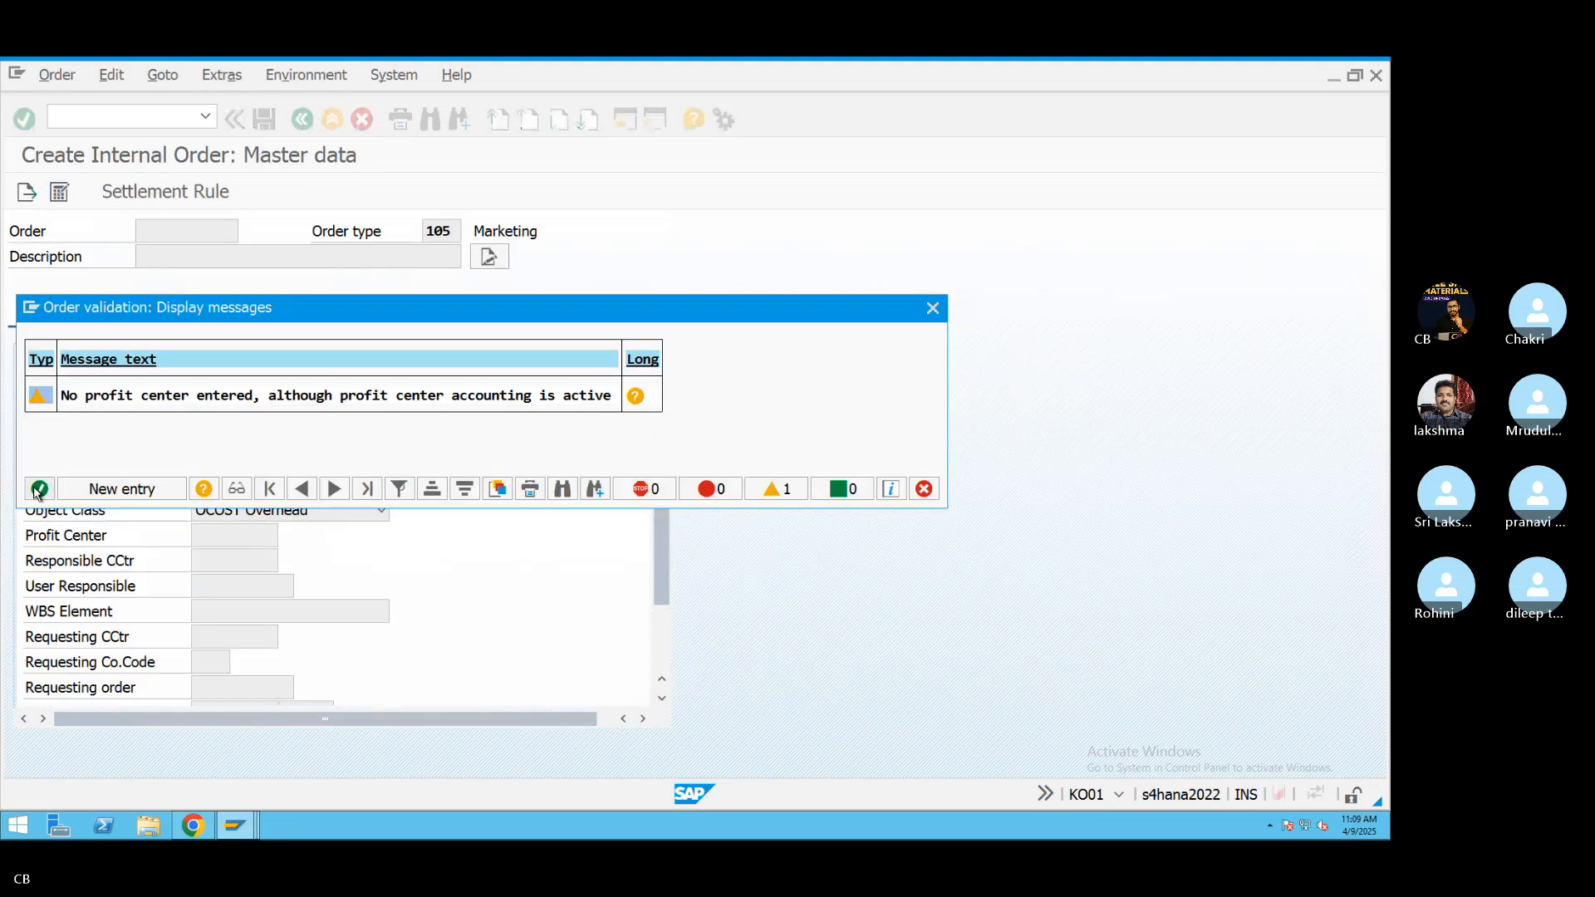
click(39, 489)
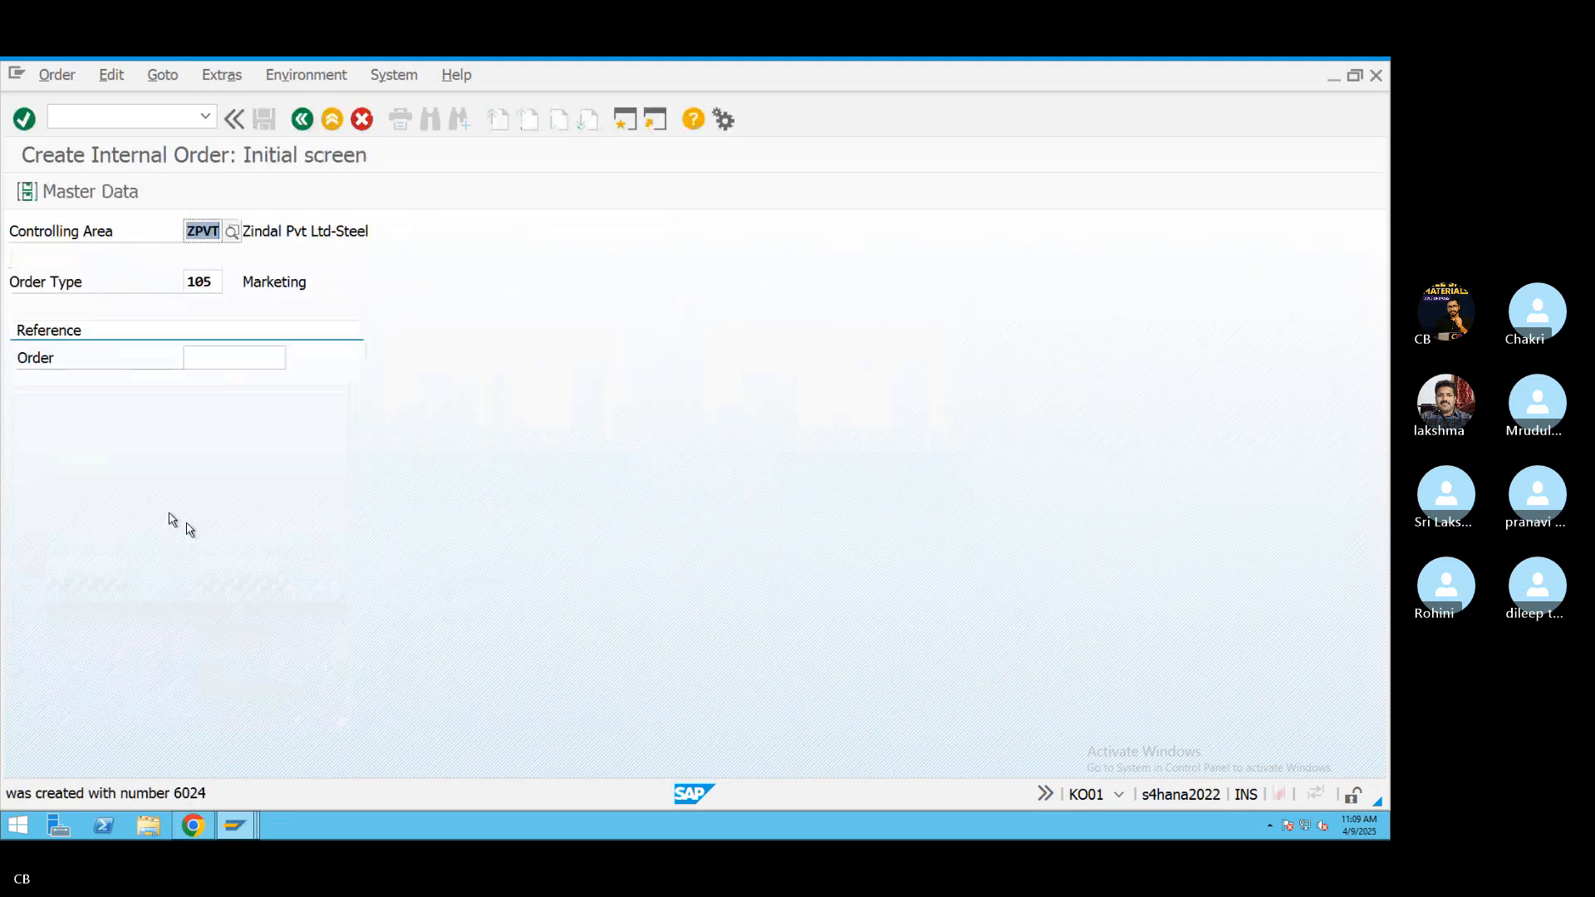
Open the newly created internal order for change, assign plant ZPVT (Plant _HYD) and save it without a profit center.
click(55, 80)
click(73, 151)
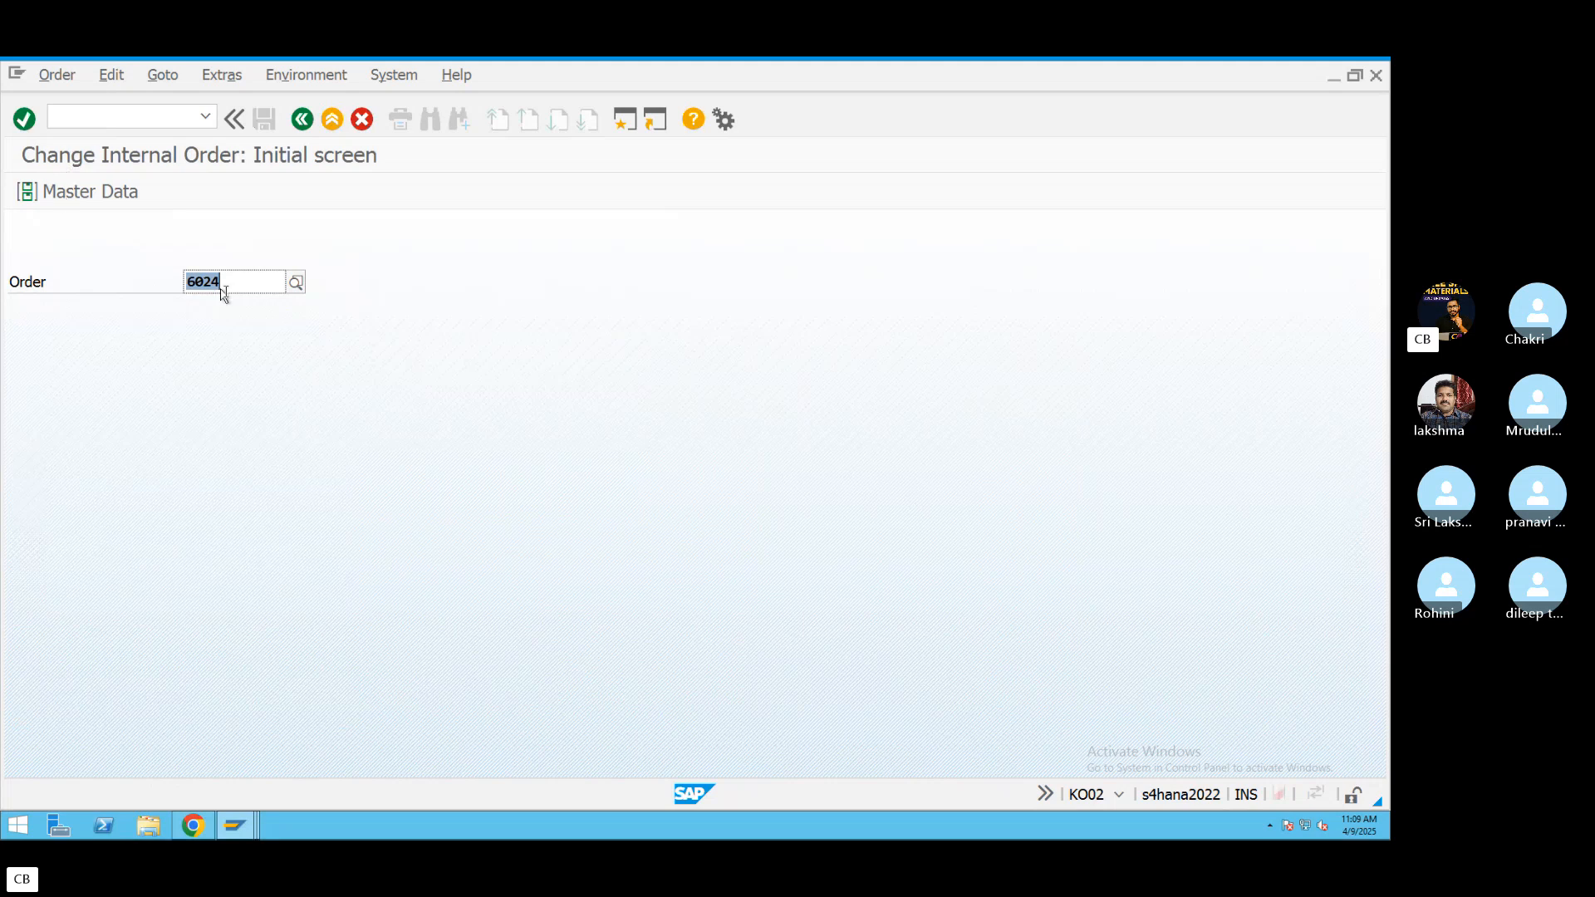
key(Return)
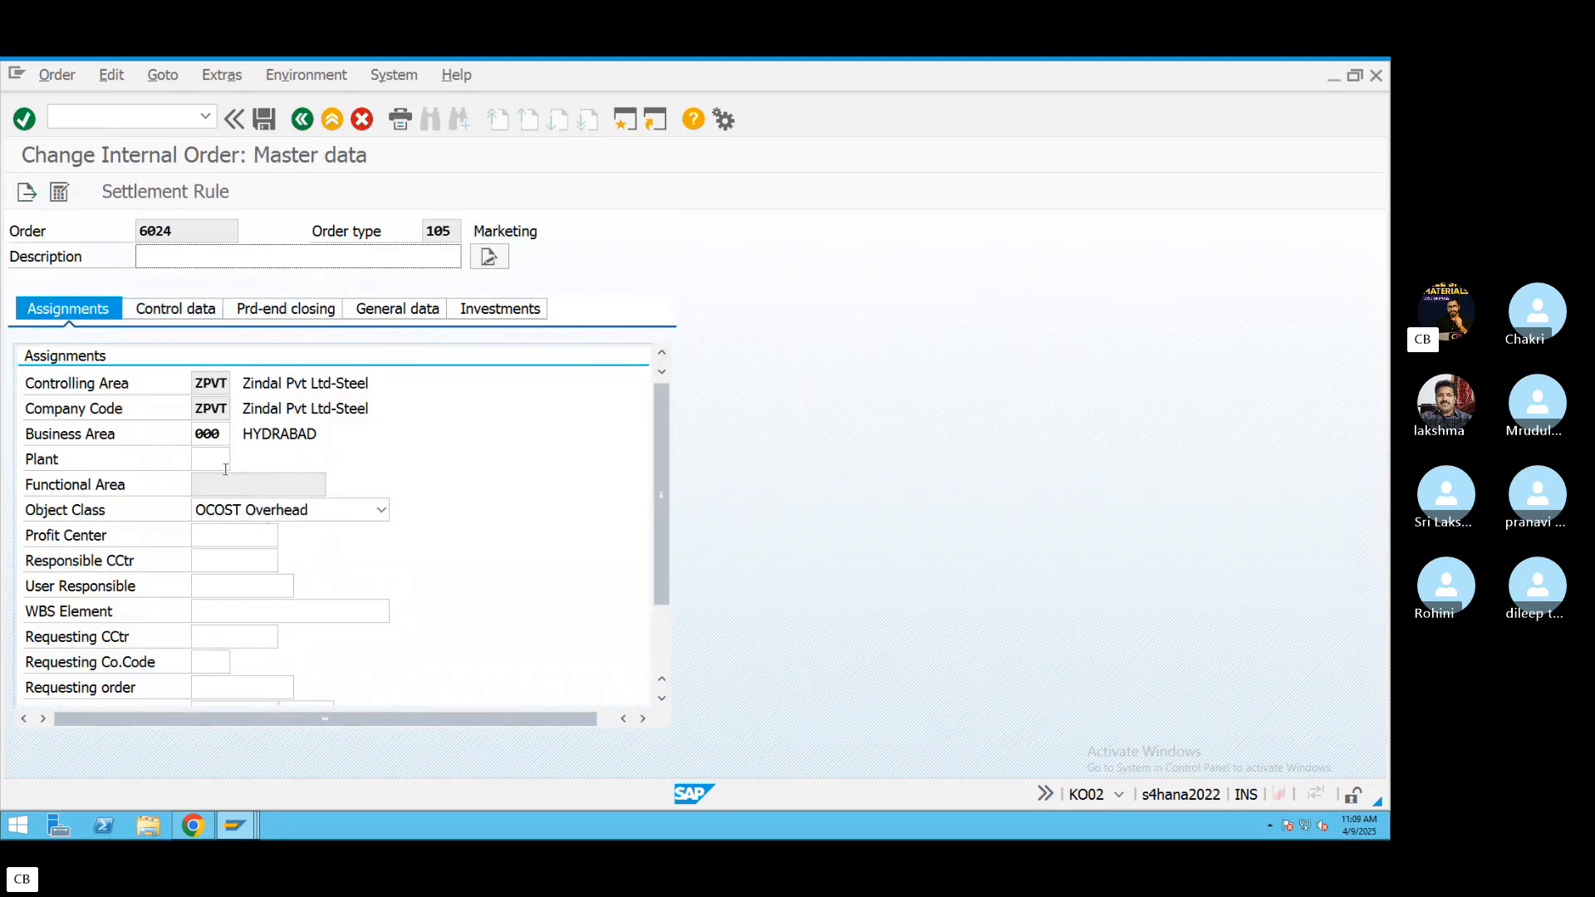
click(219, 459)
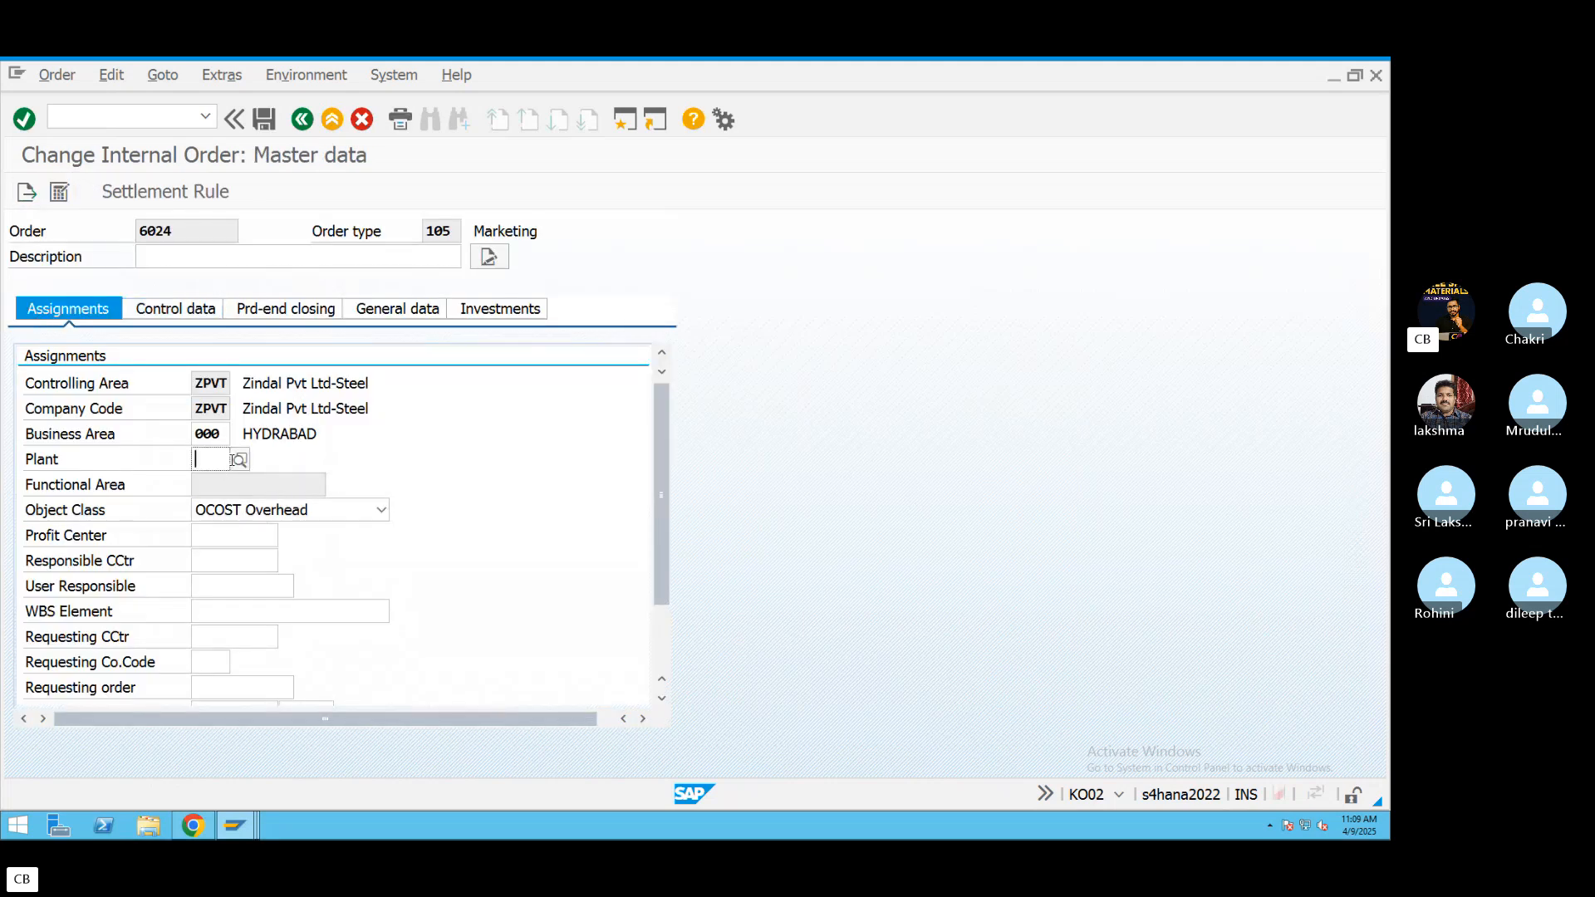
click(240, 460)
double_click(258, 454)
click(264, 120)
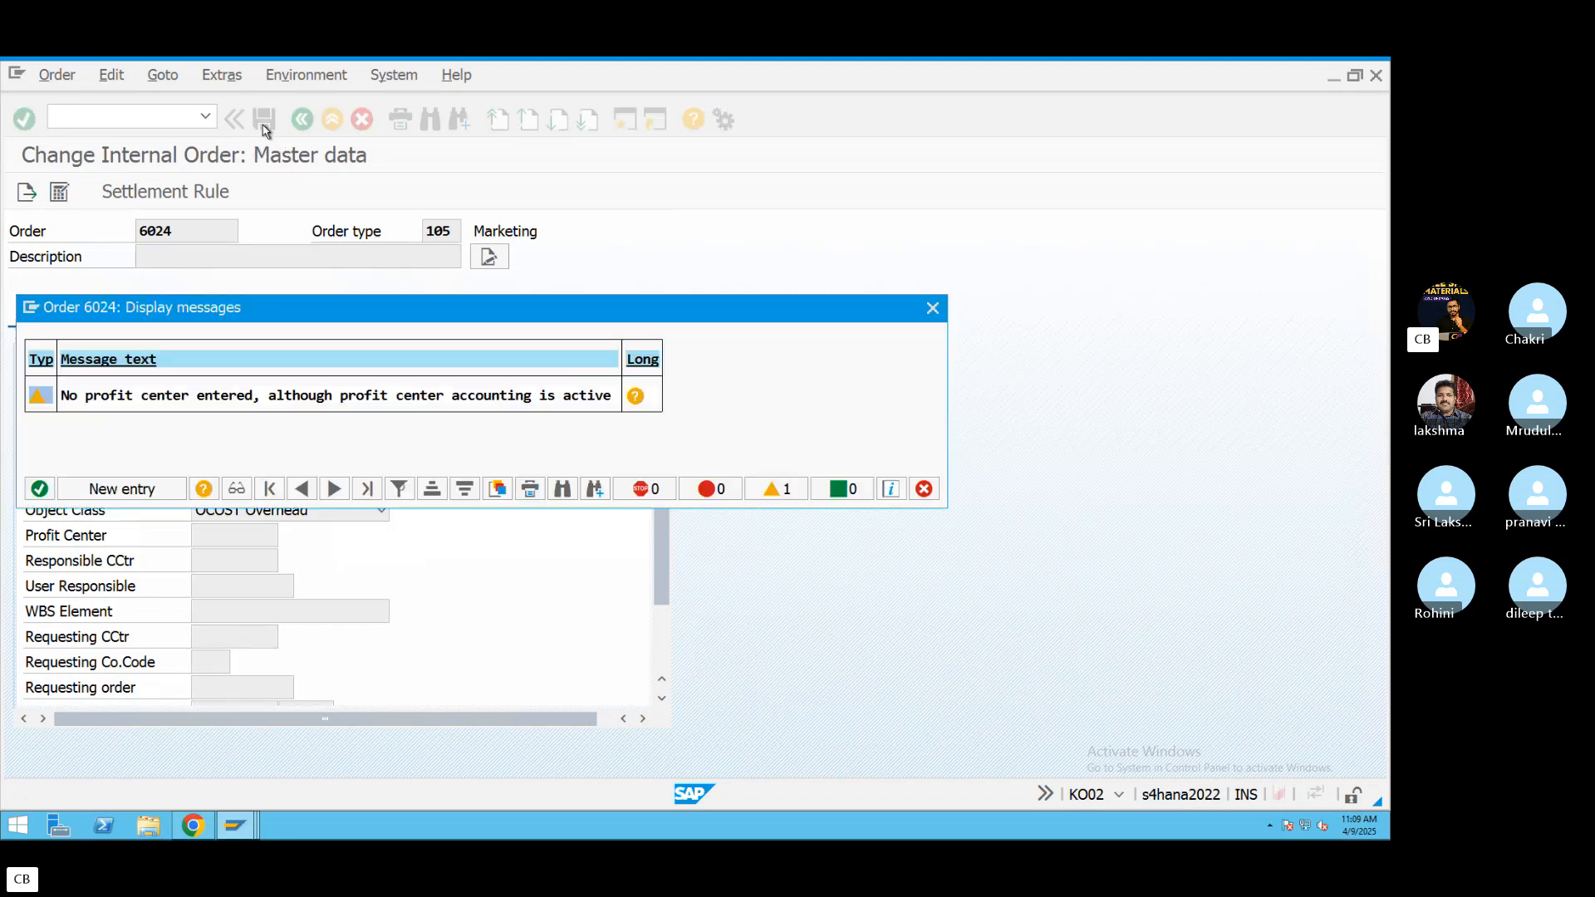
click(40, 488)
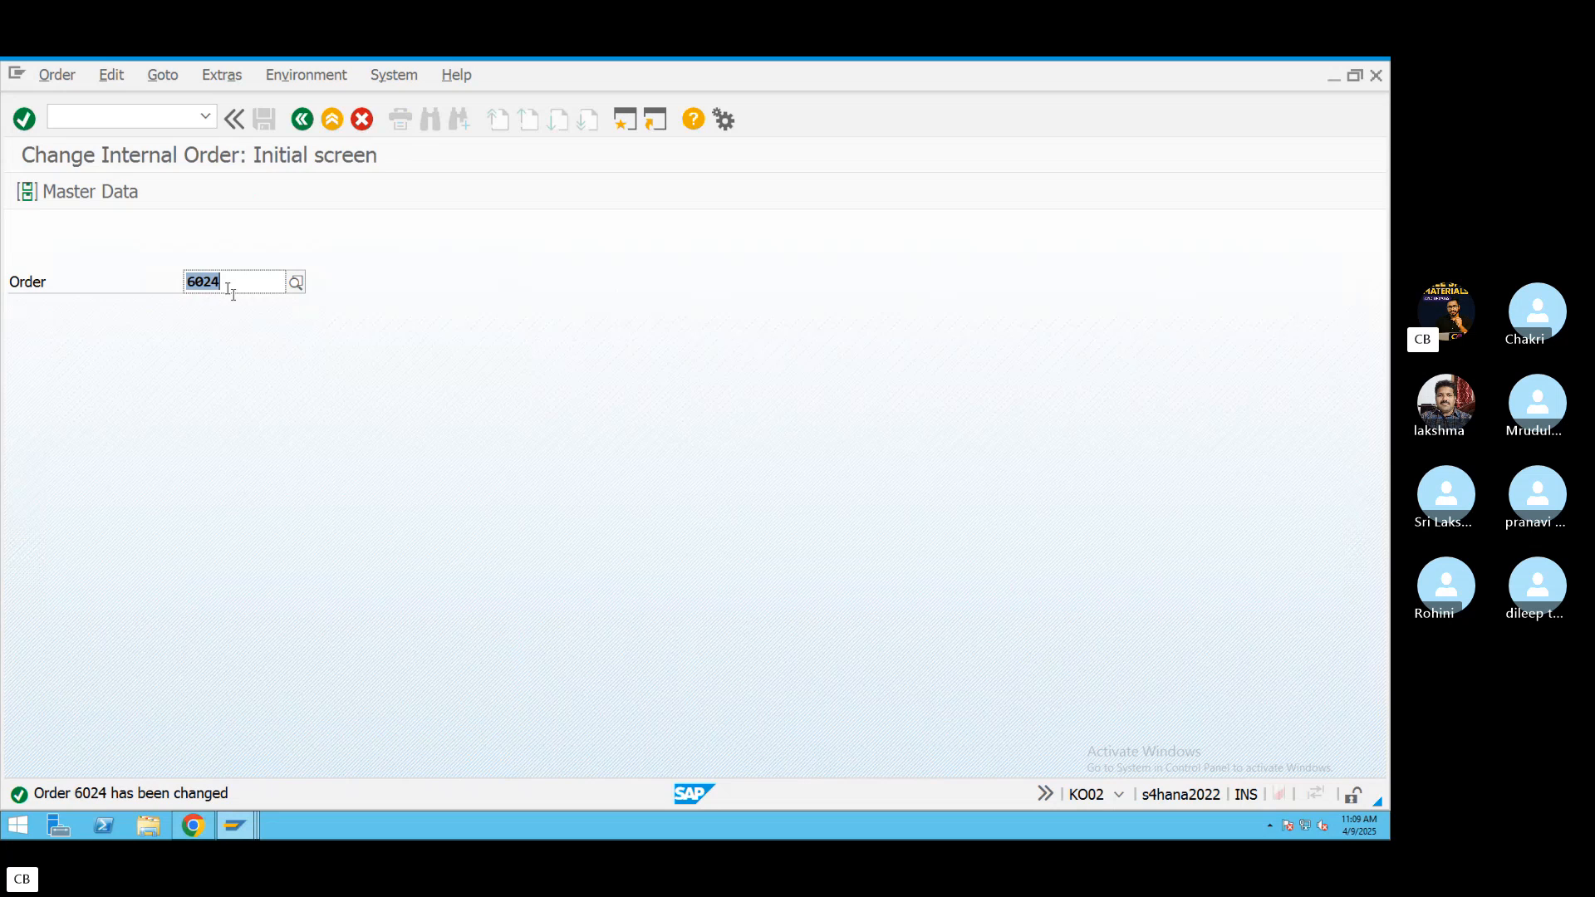
Reopen the same internal order with transaction KO02 and check its control data and assignments.
click(332, 119)
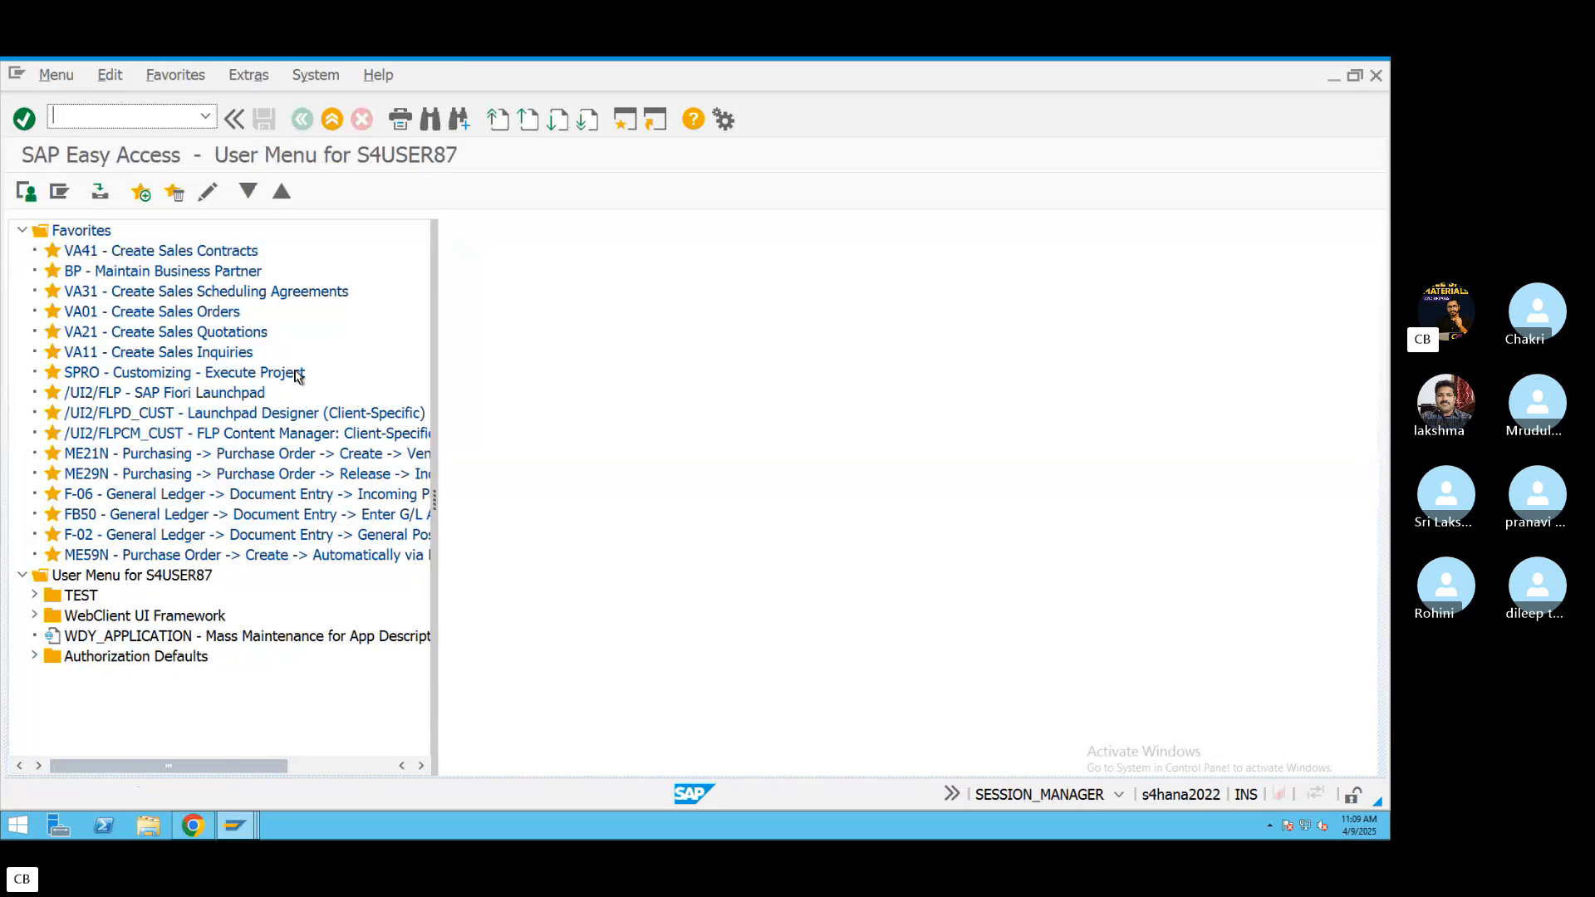
text(ko02)
key(Return)
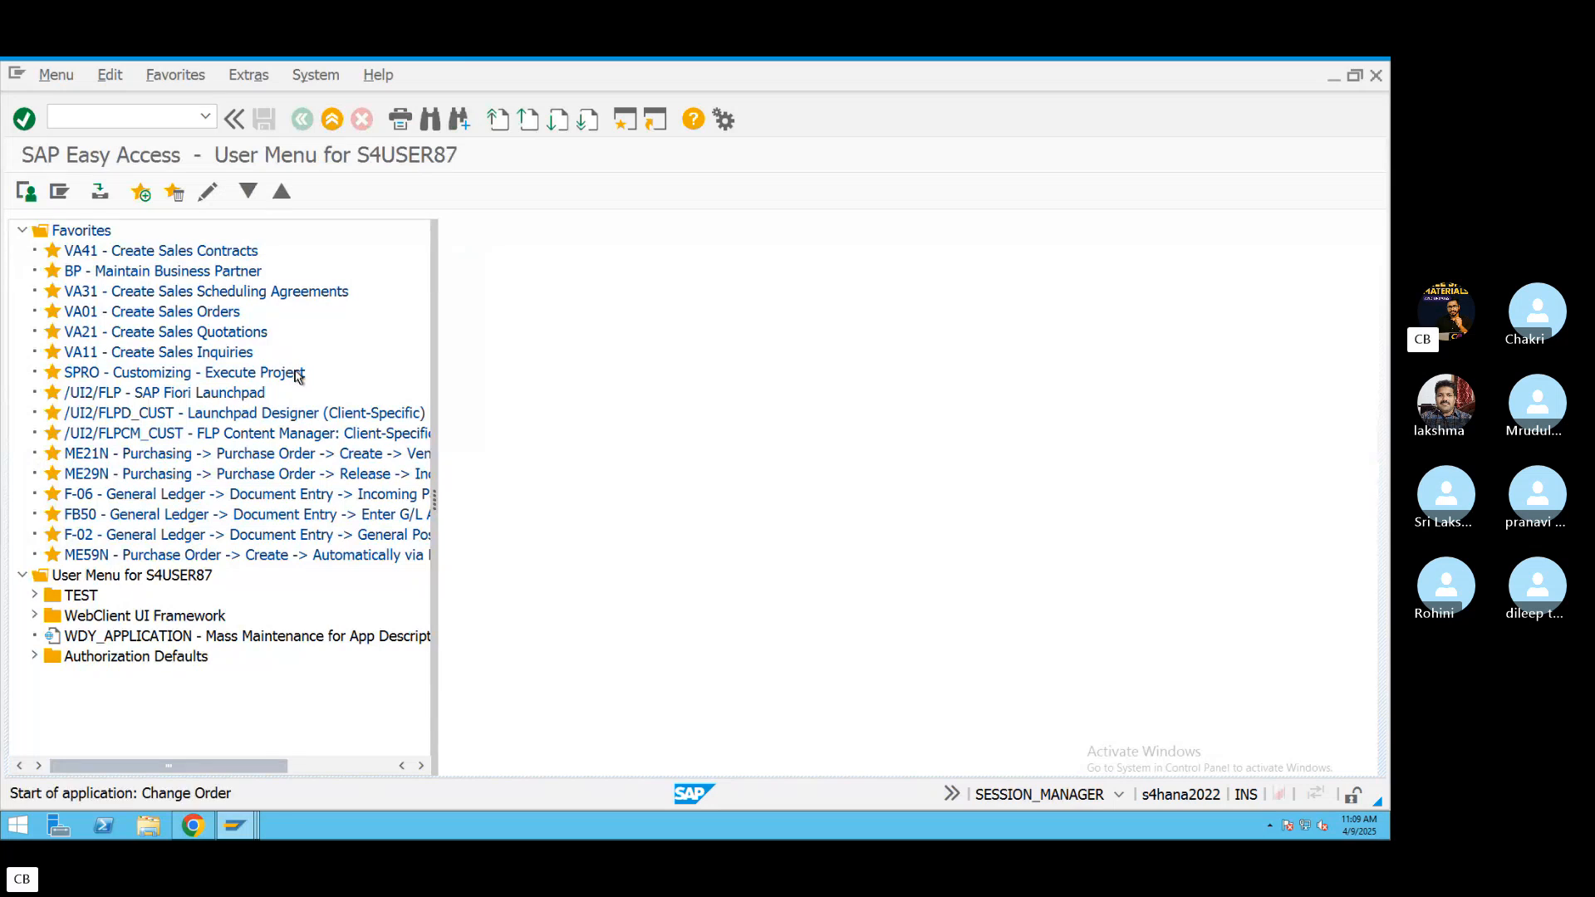
key(Return)
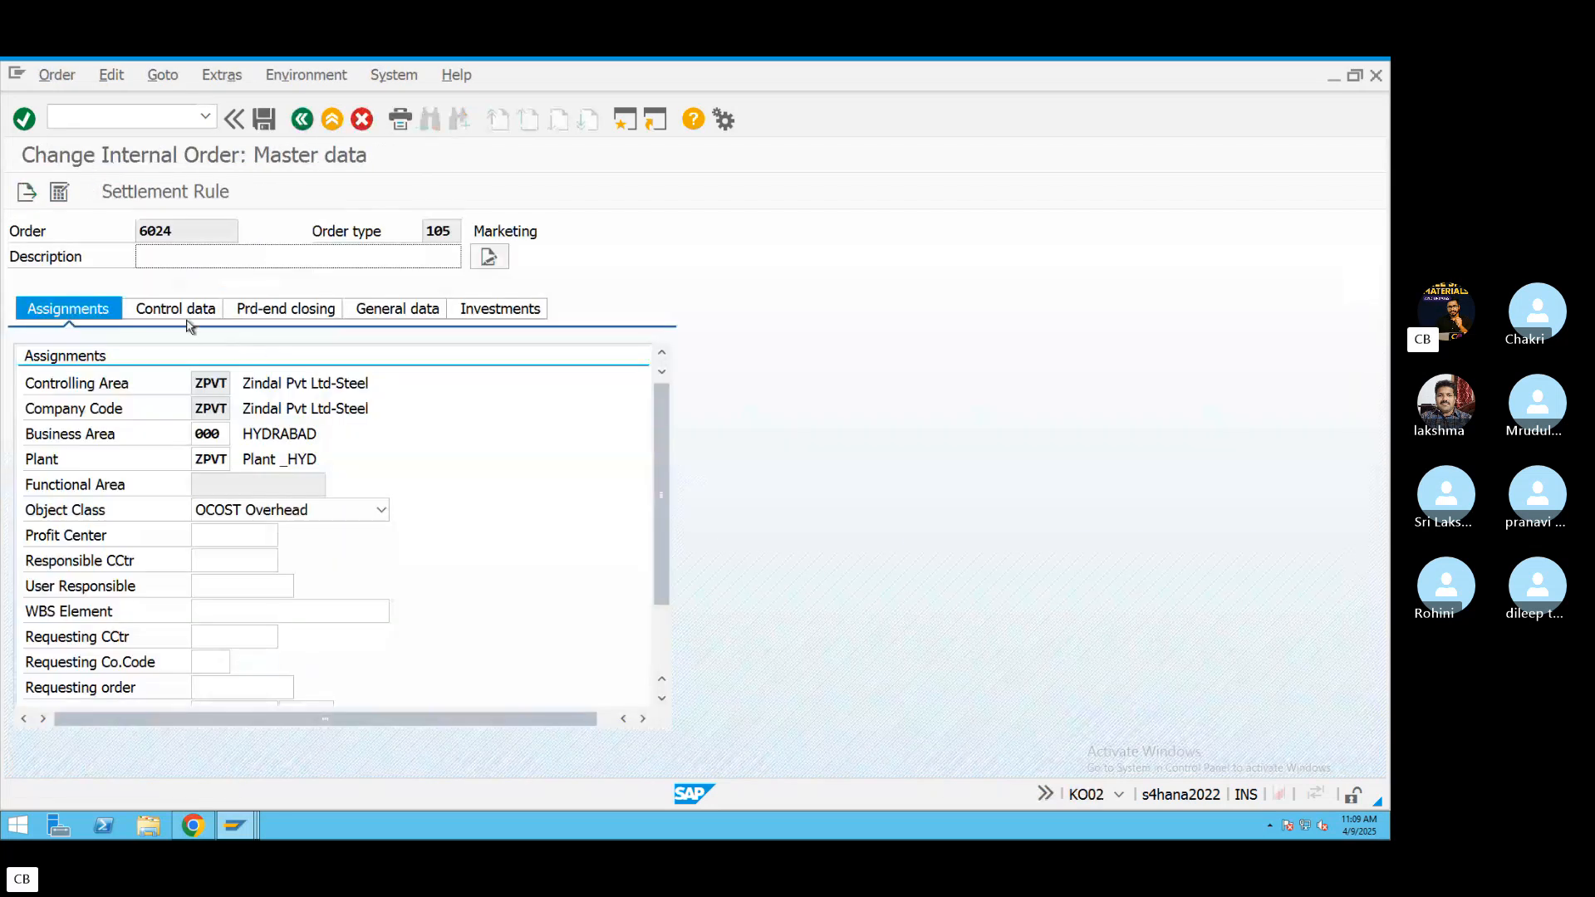
click(188, 315)
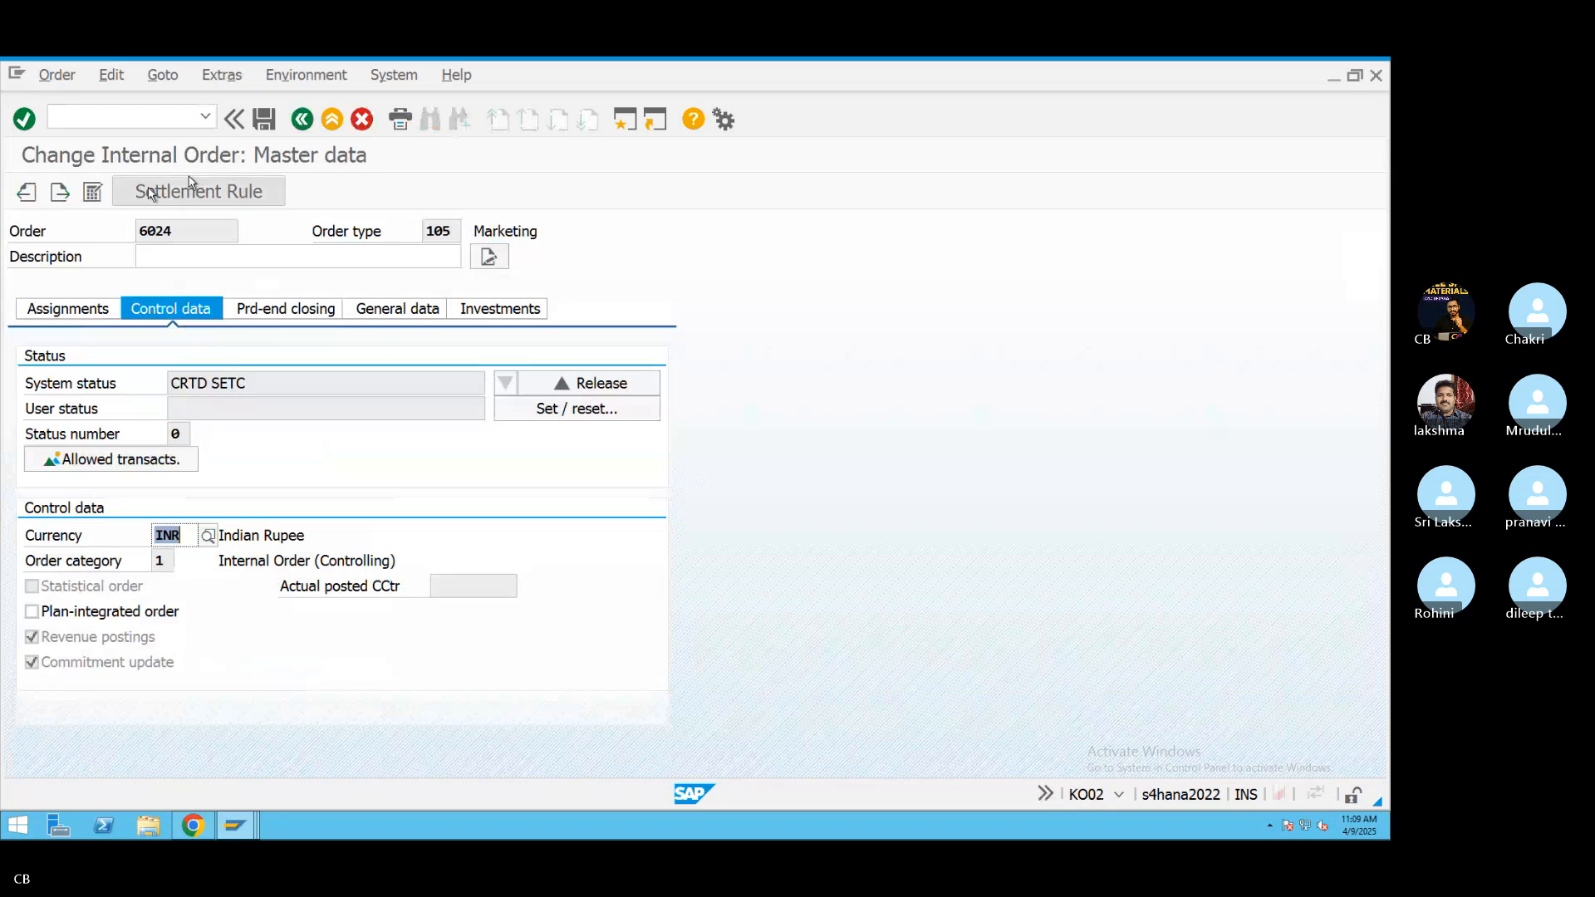
click(75, 315)
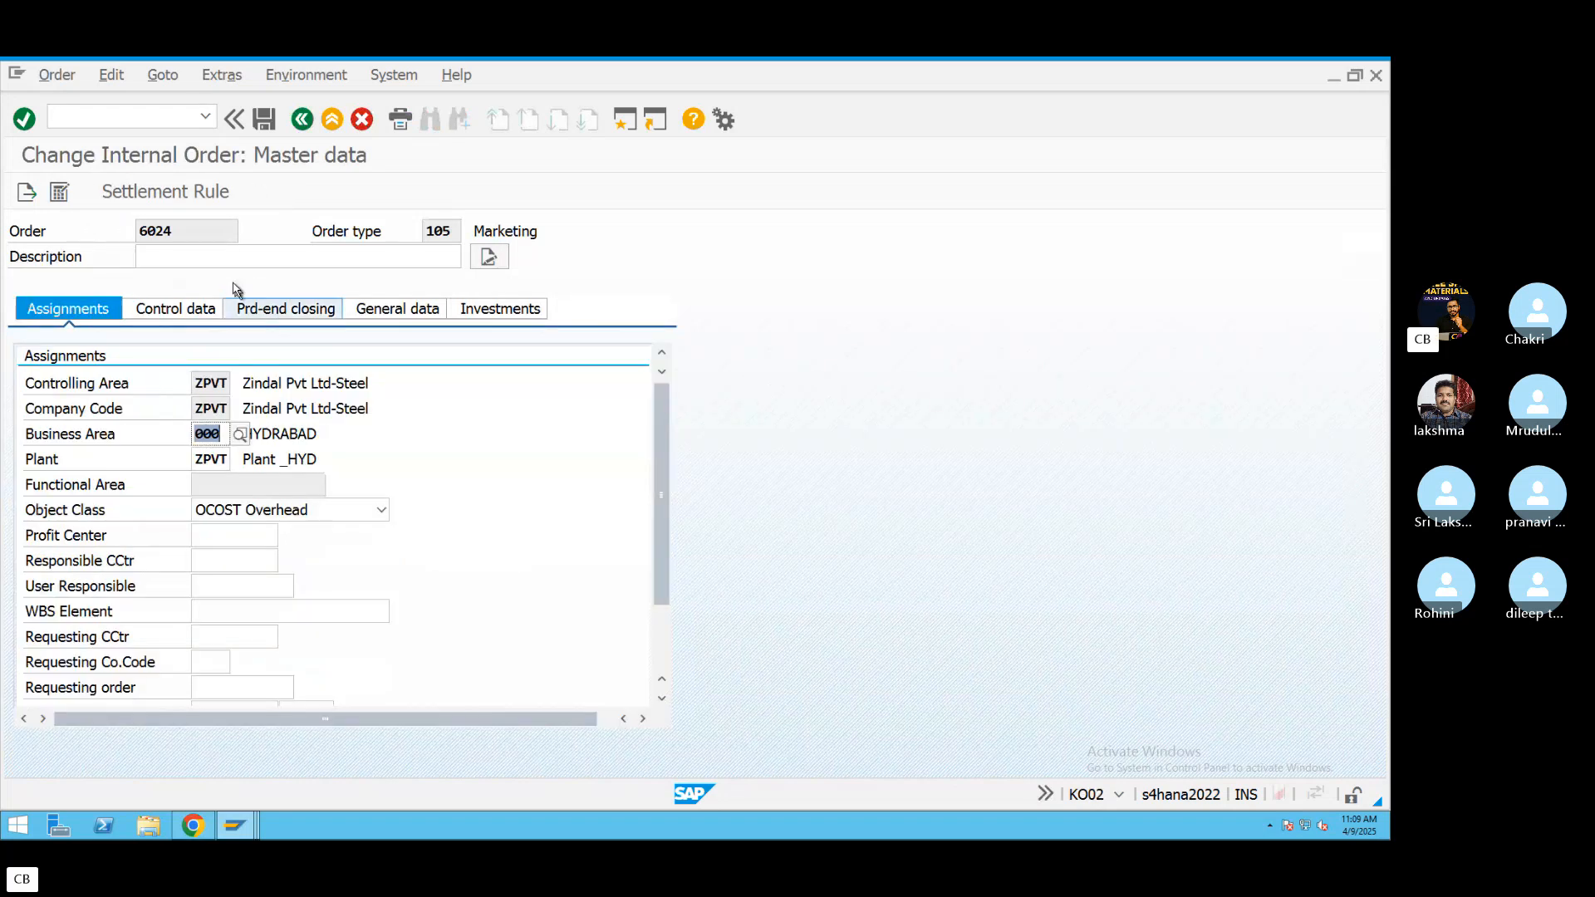
Set the order's description to "Marketing trade fair" and release the order in its control data.
click(202, 259)
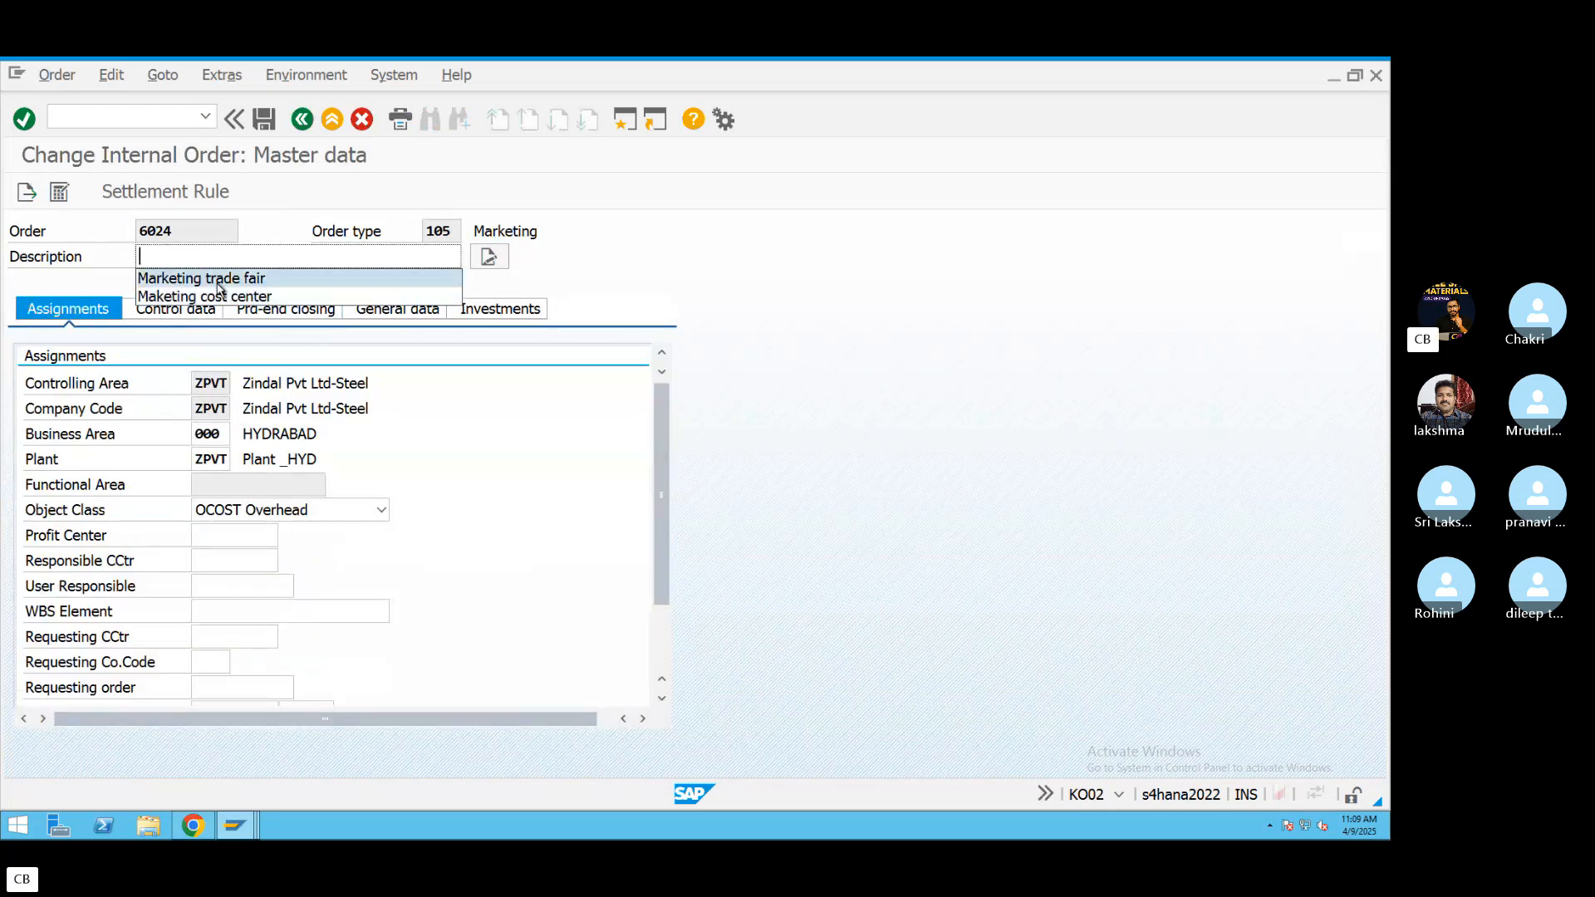
click(218, 281)
click(171, 309)
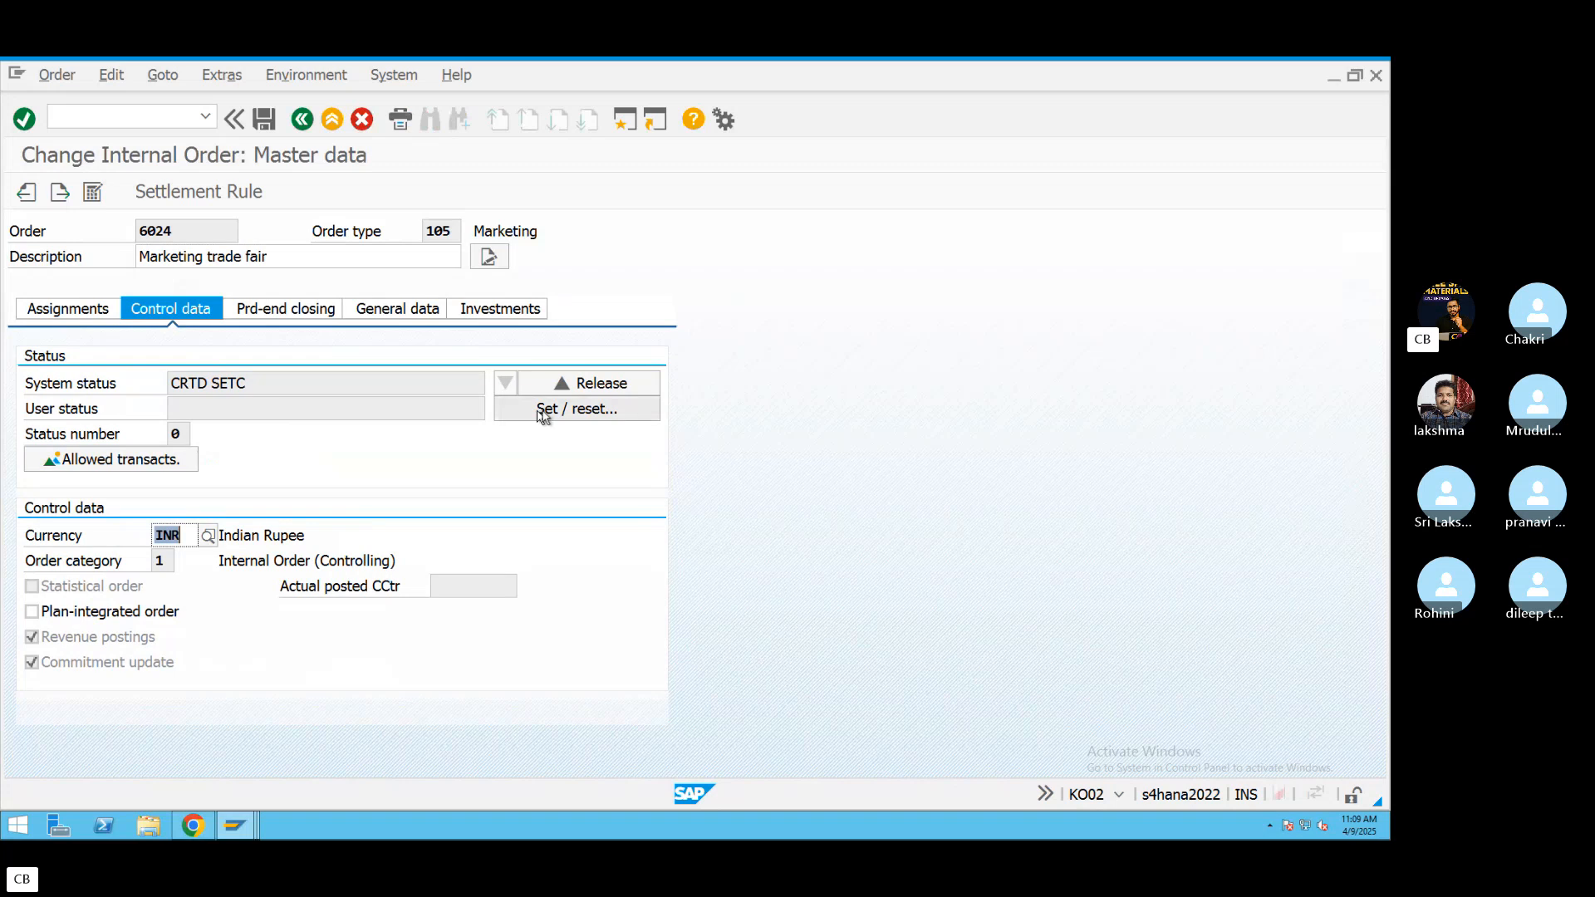
click(615, 383)
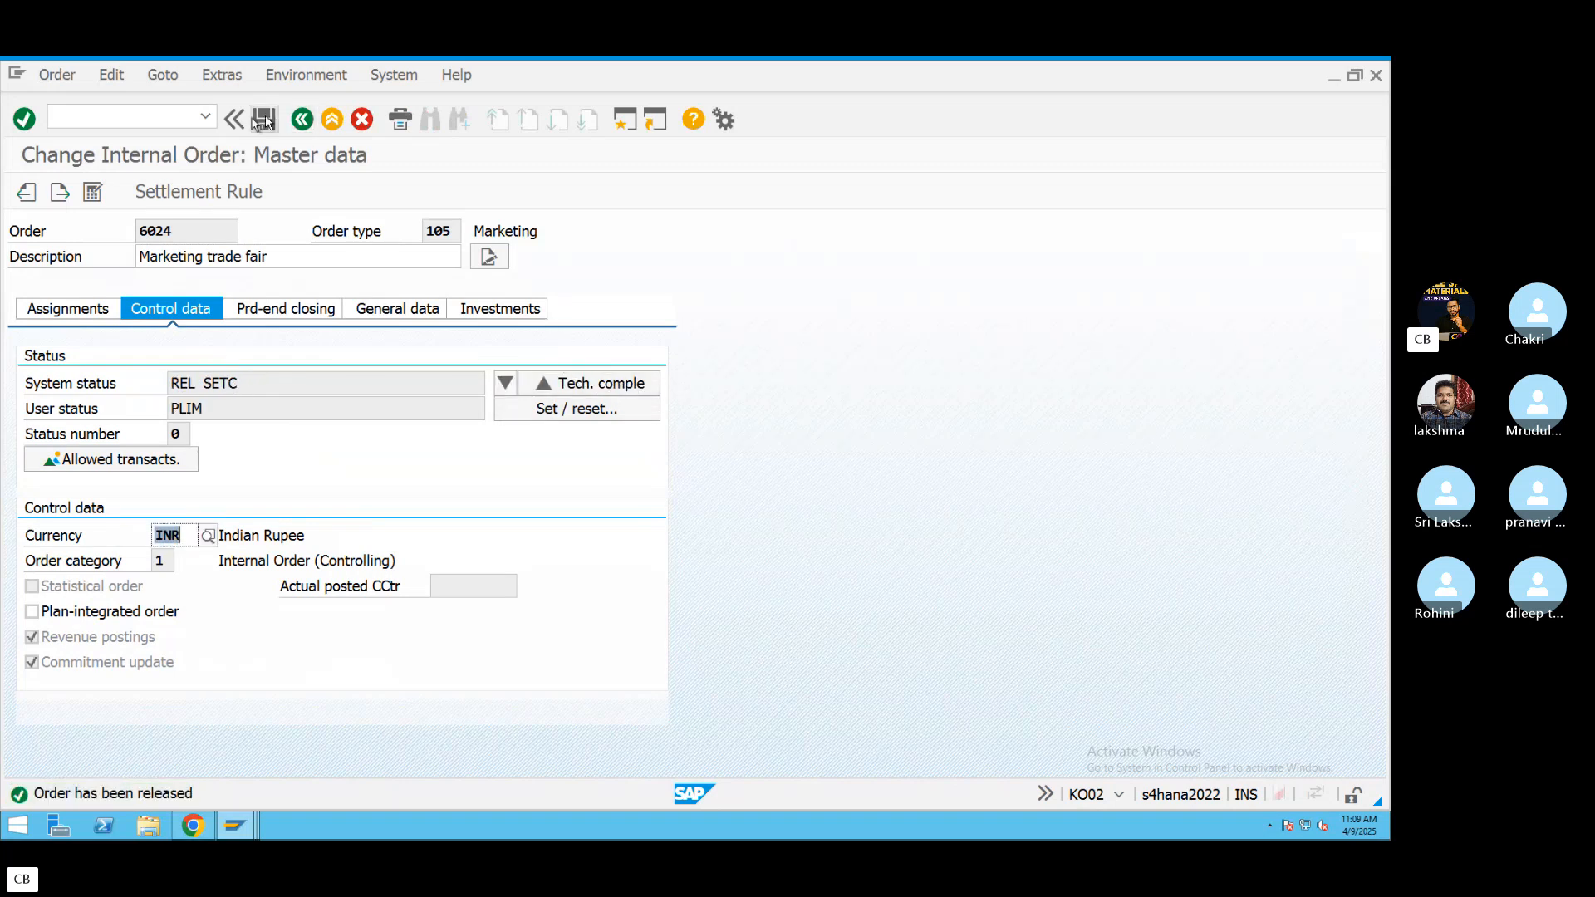
Save the released internal order without a profit center and leave the order change transaction.
click(234, 118)
click(88, 119)
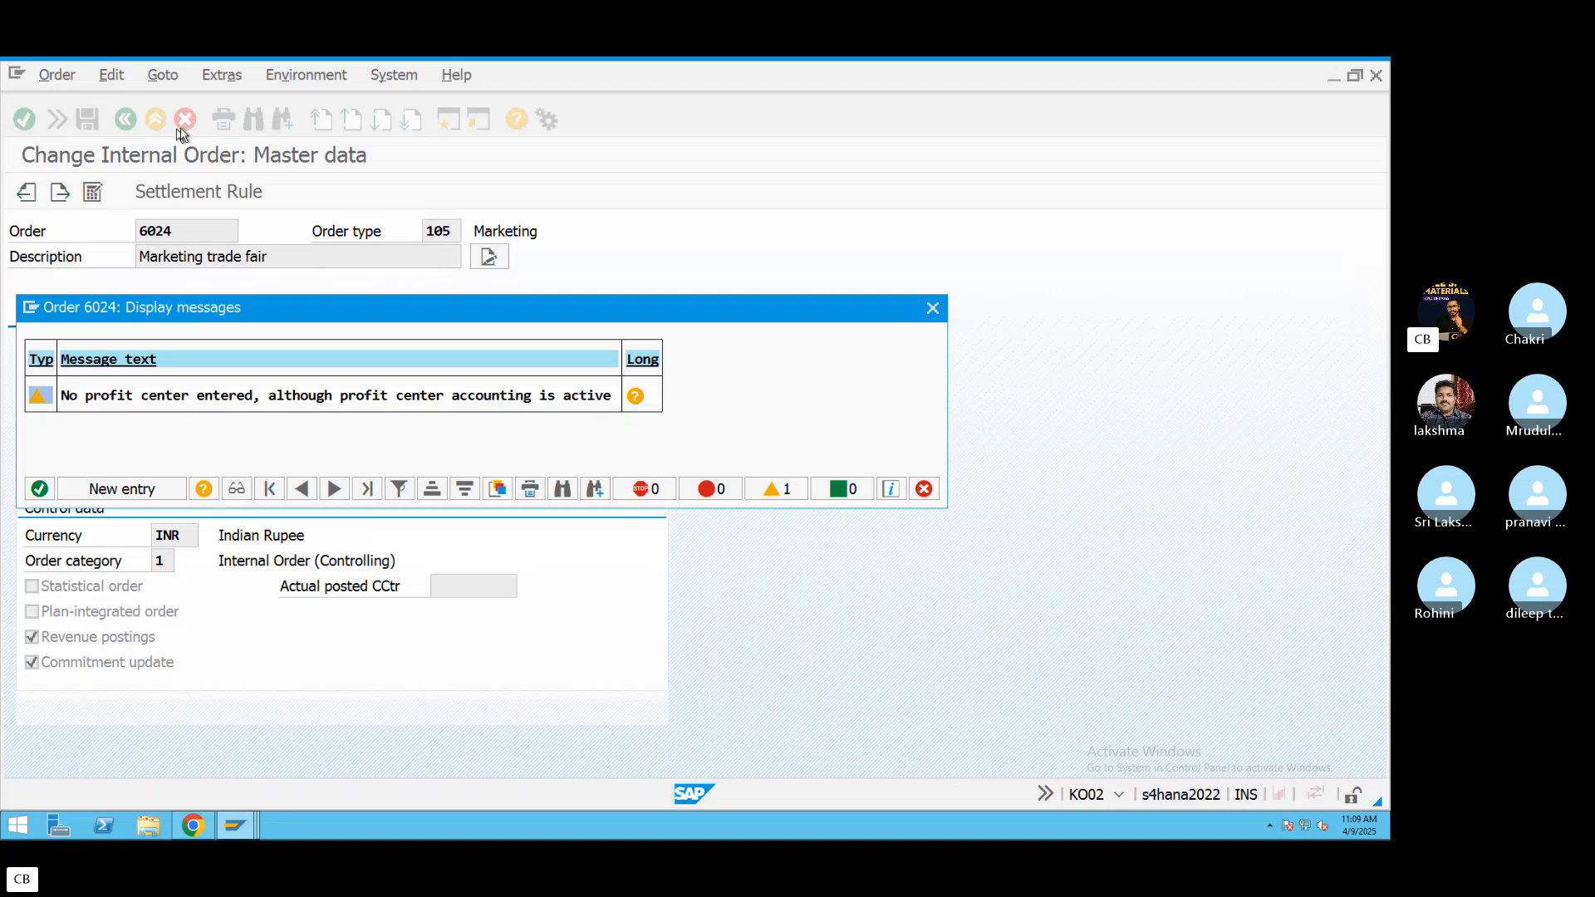
click(41, 490)
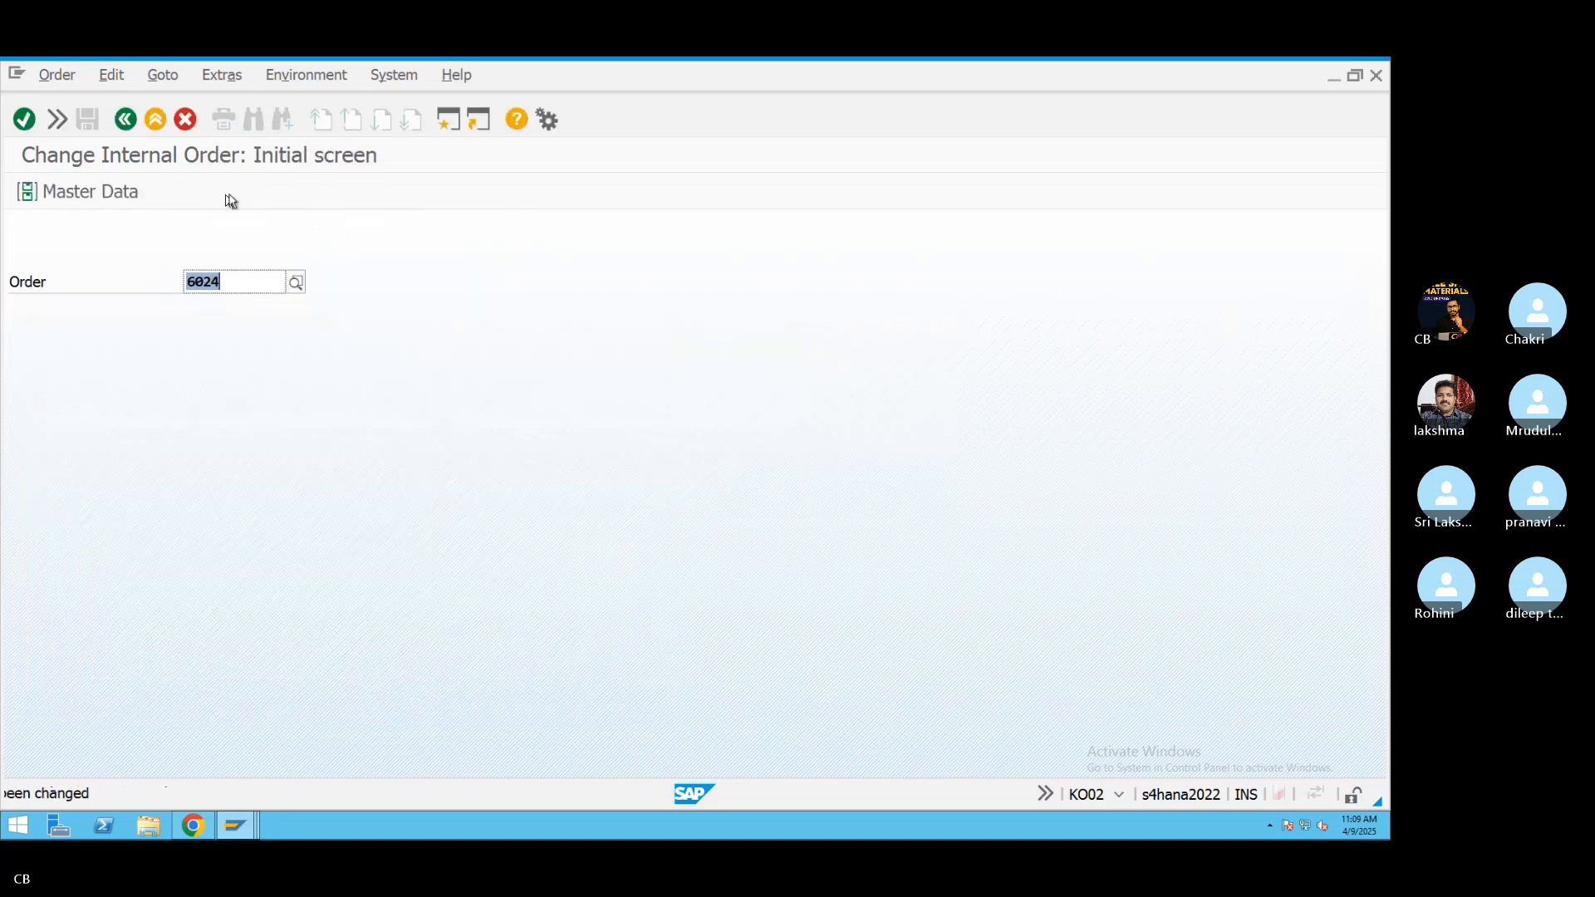
click(186, 119)
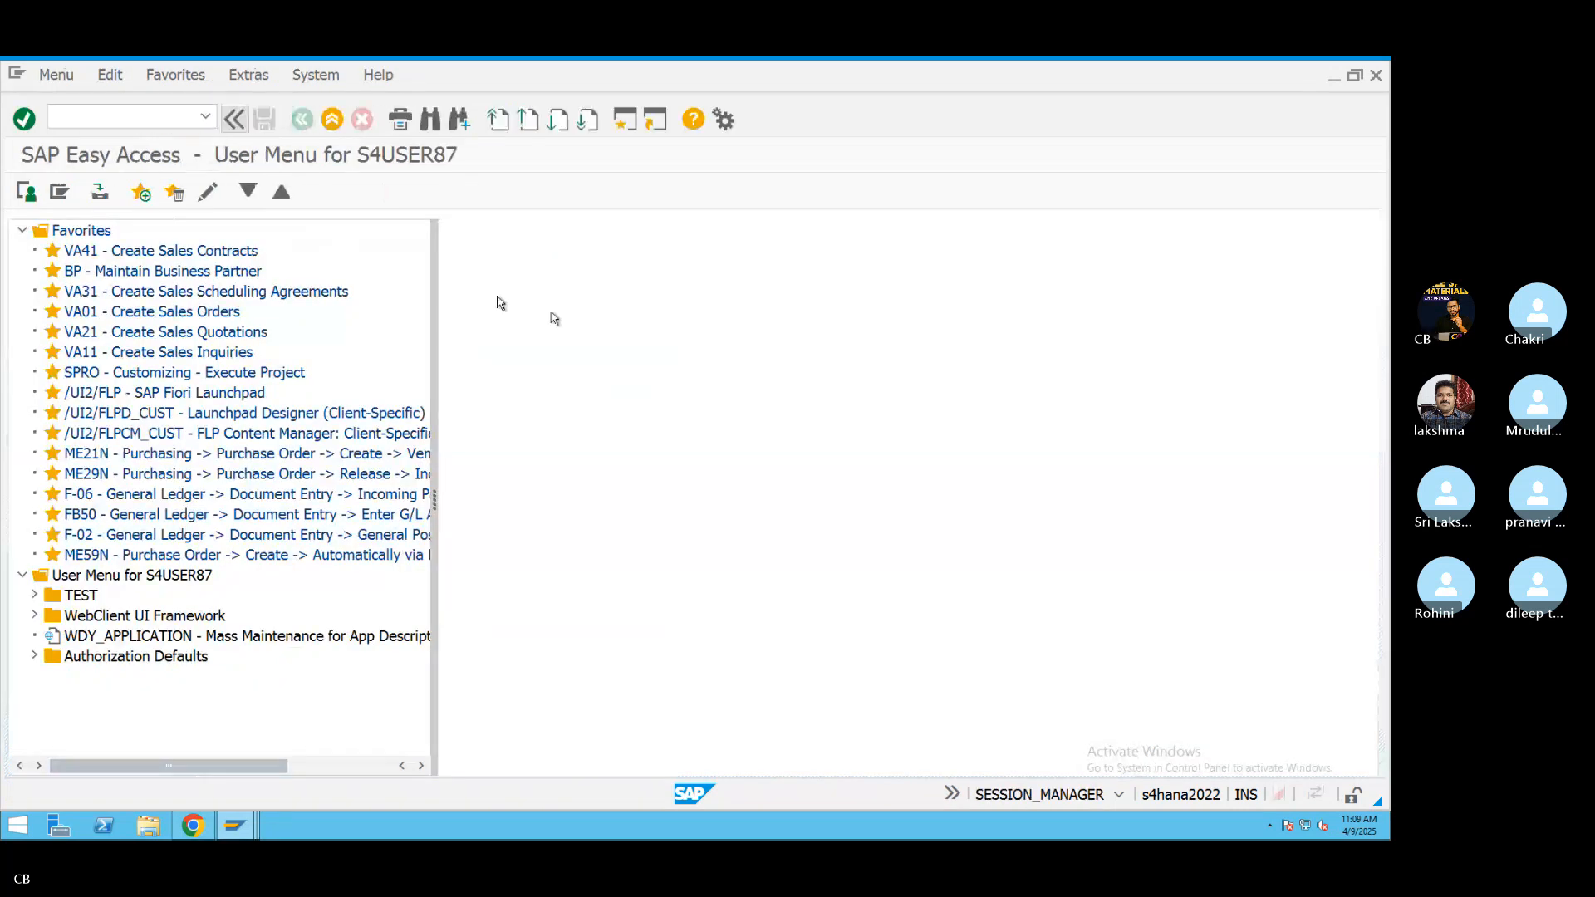
Open cost element planning with transaction KPF6 and set version 0, from period 1 to period 1 for the marketing trade fair order.
key(ctrl+slash)
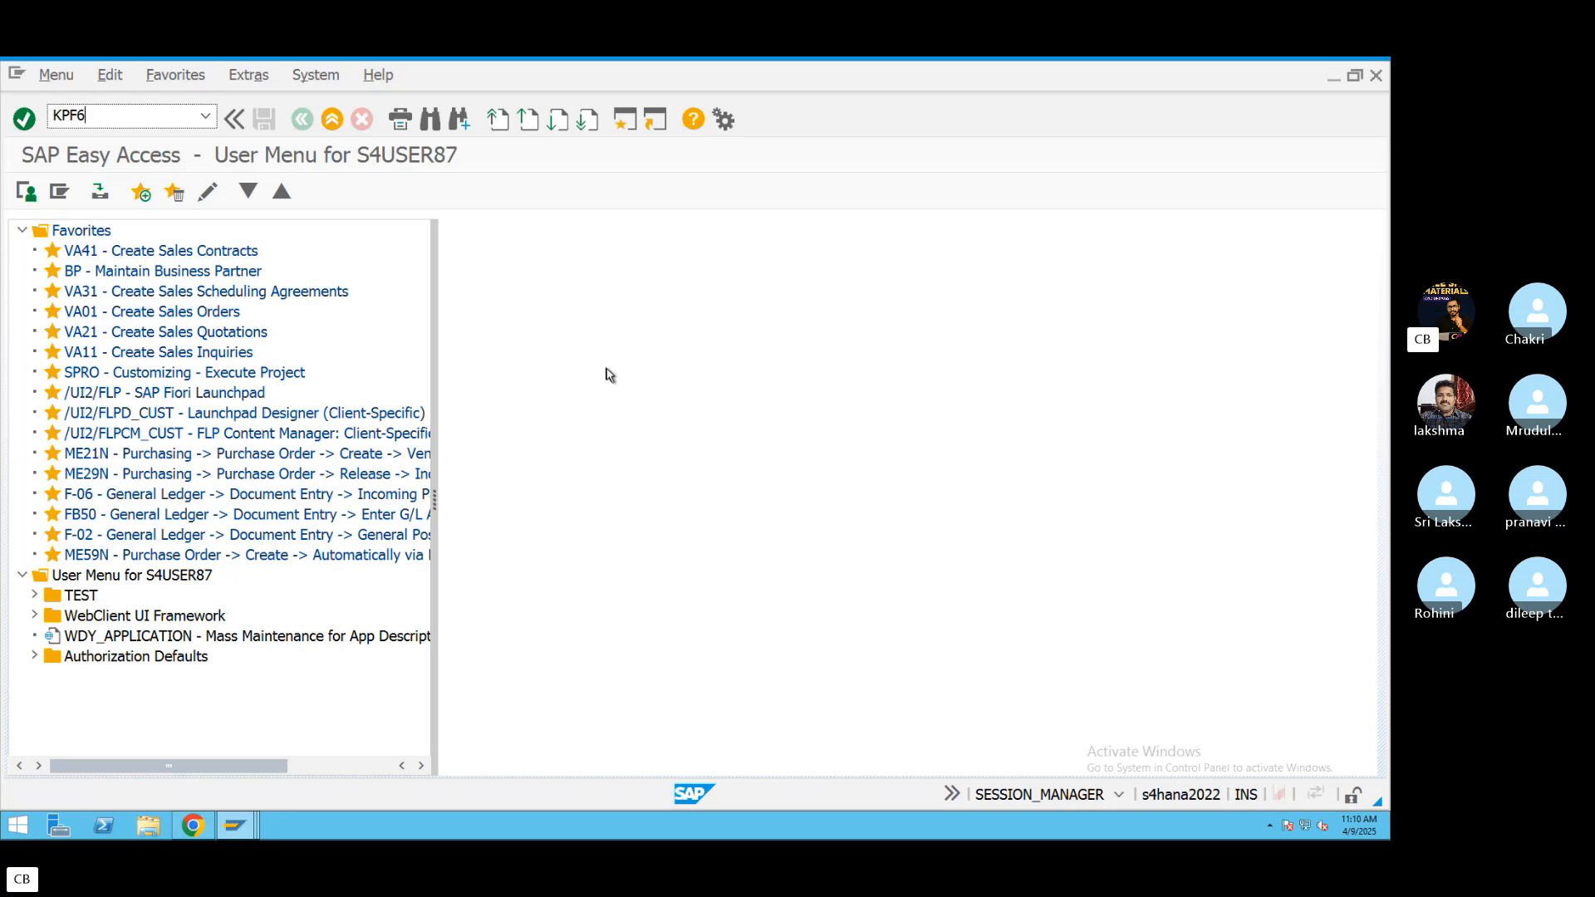
key(Return)
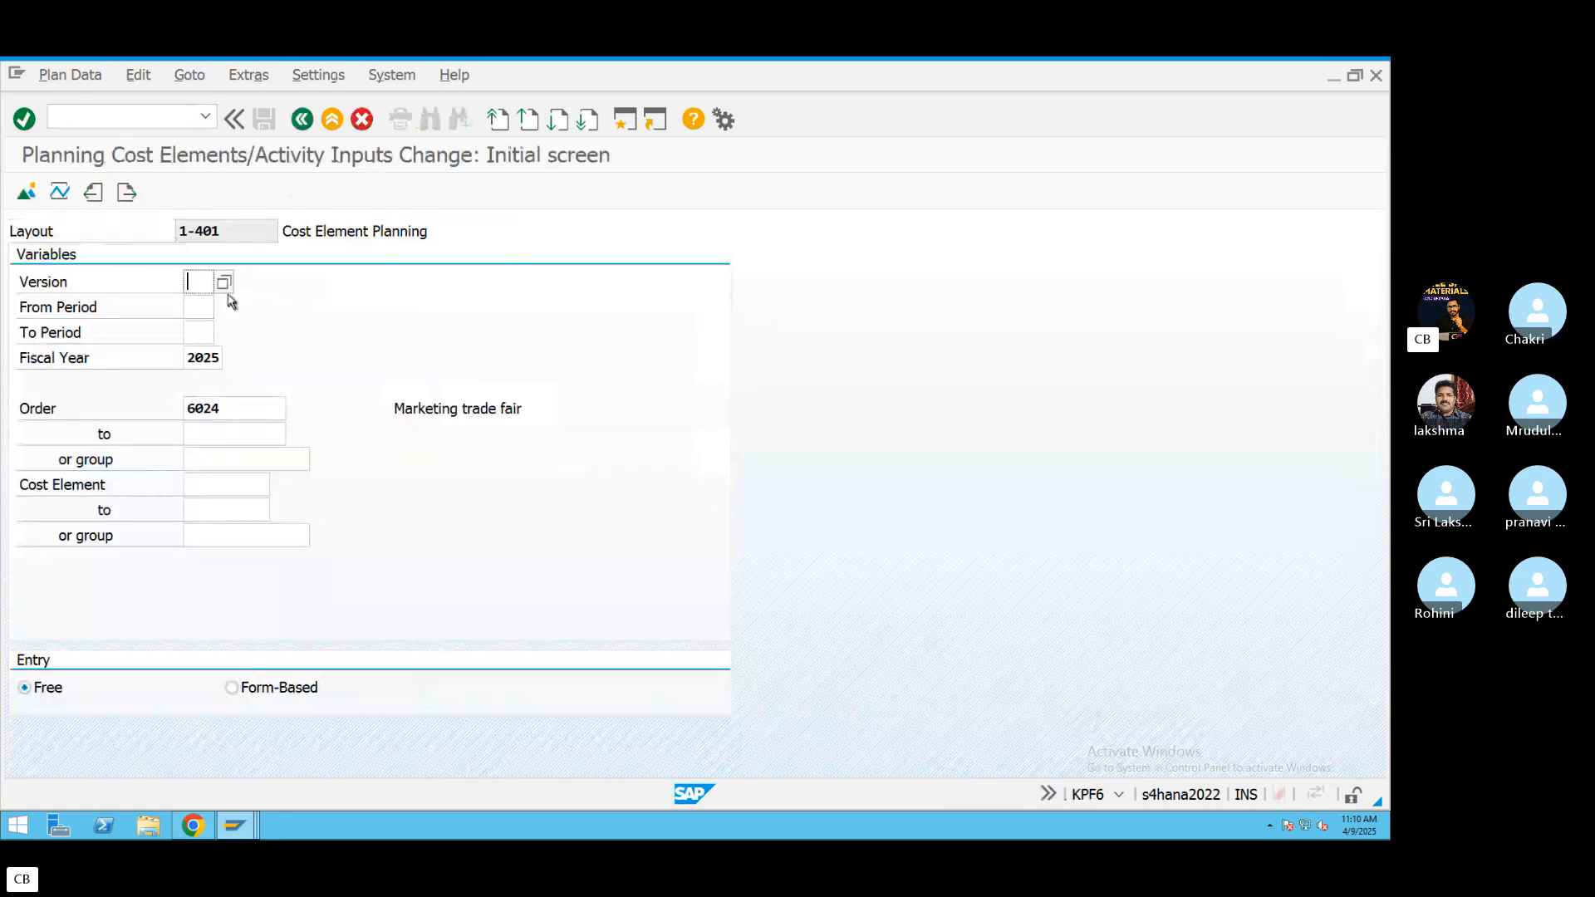
click(224, 283)
double_click(251, 373)
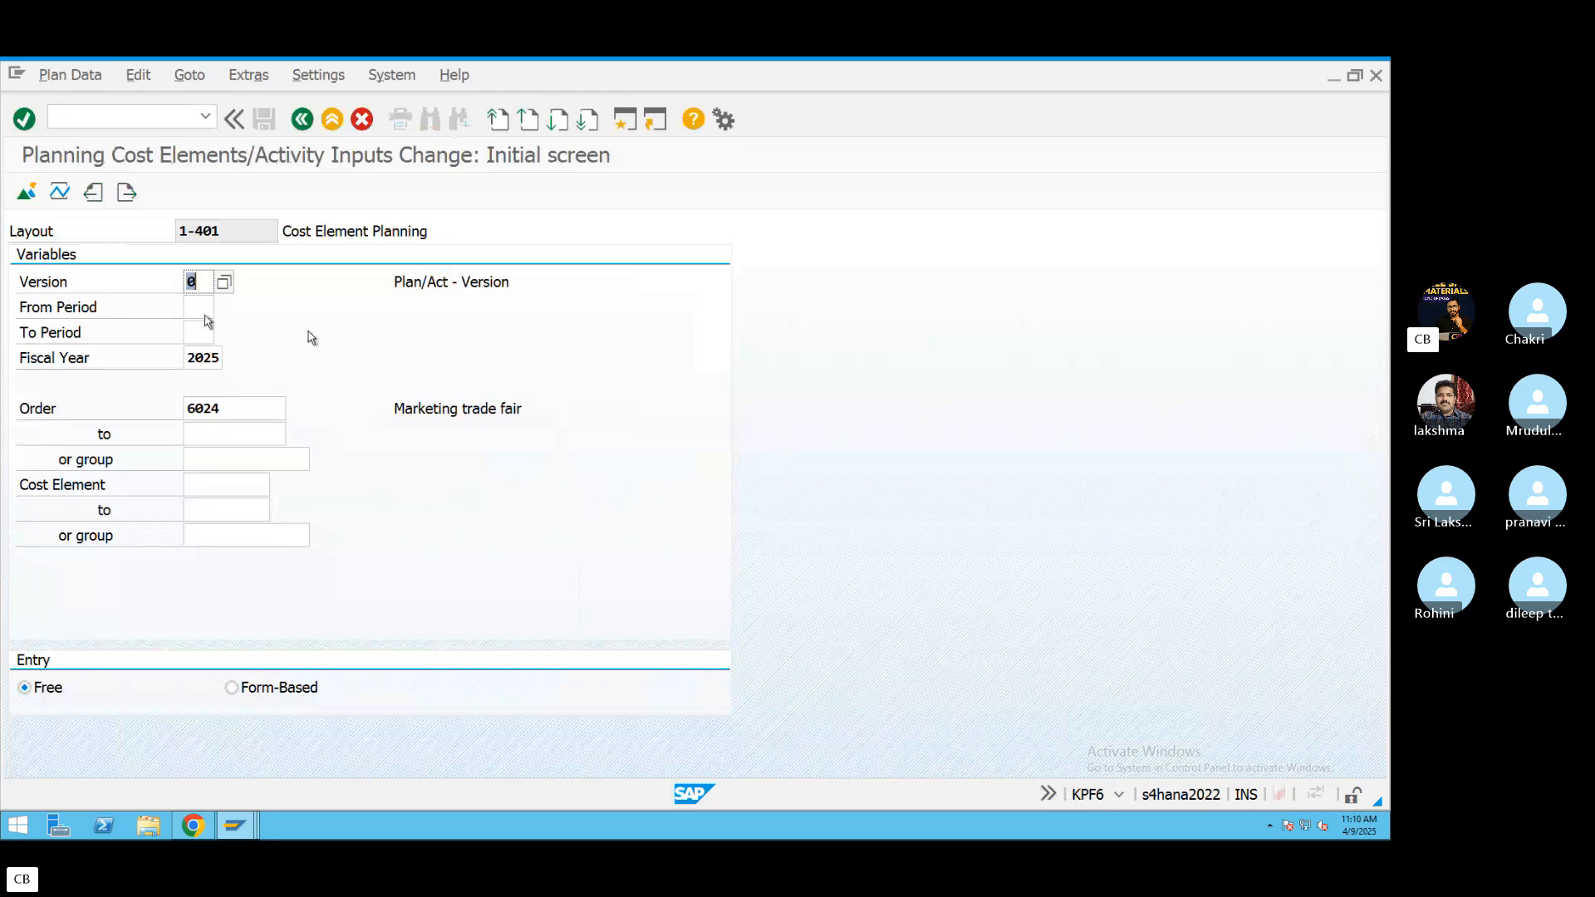
click(205, 308)
text(1)
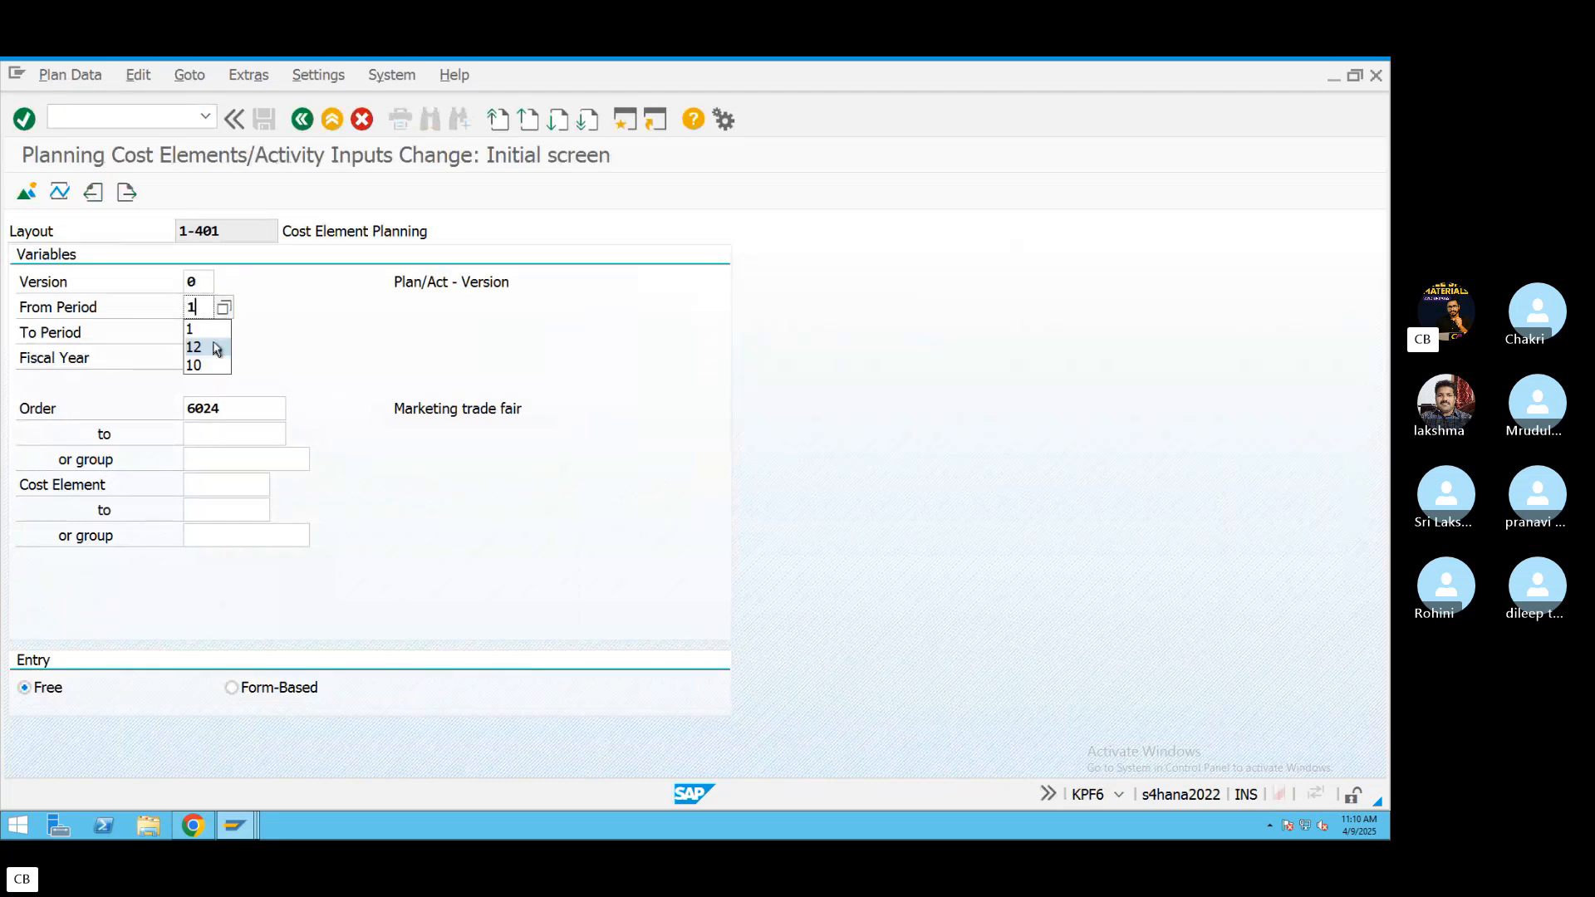
key(Tab)
text(1)
click(218, 357)
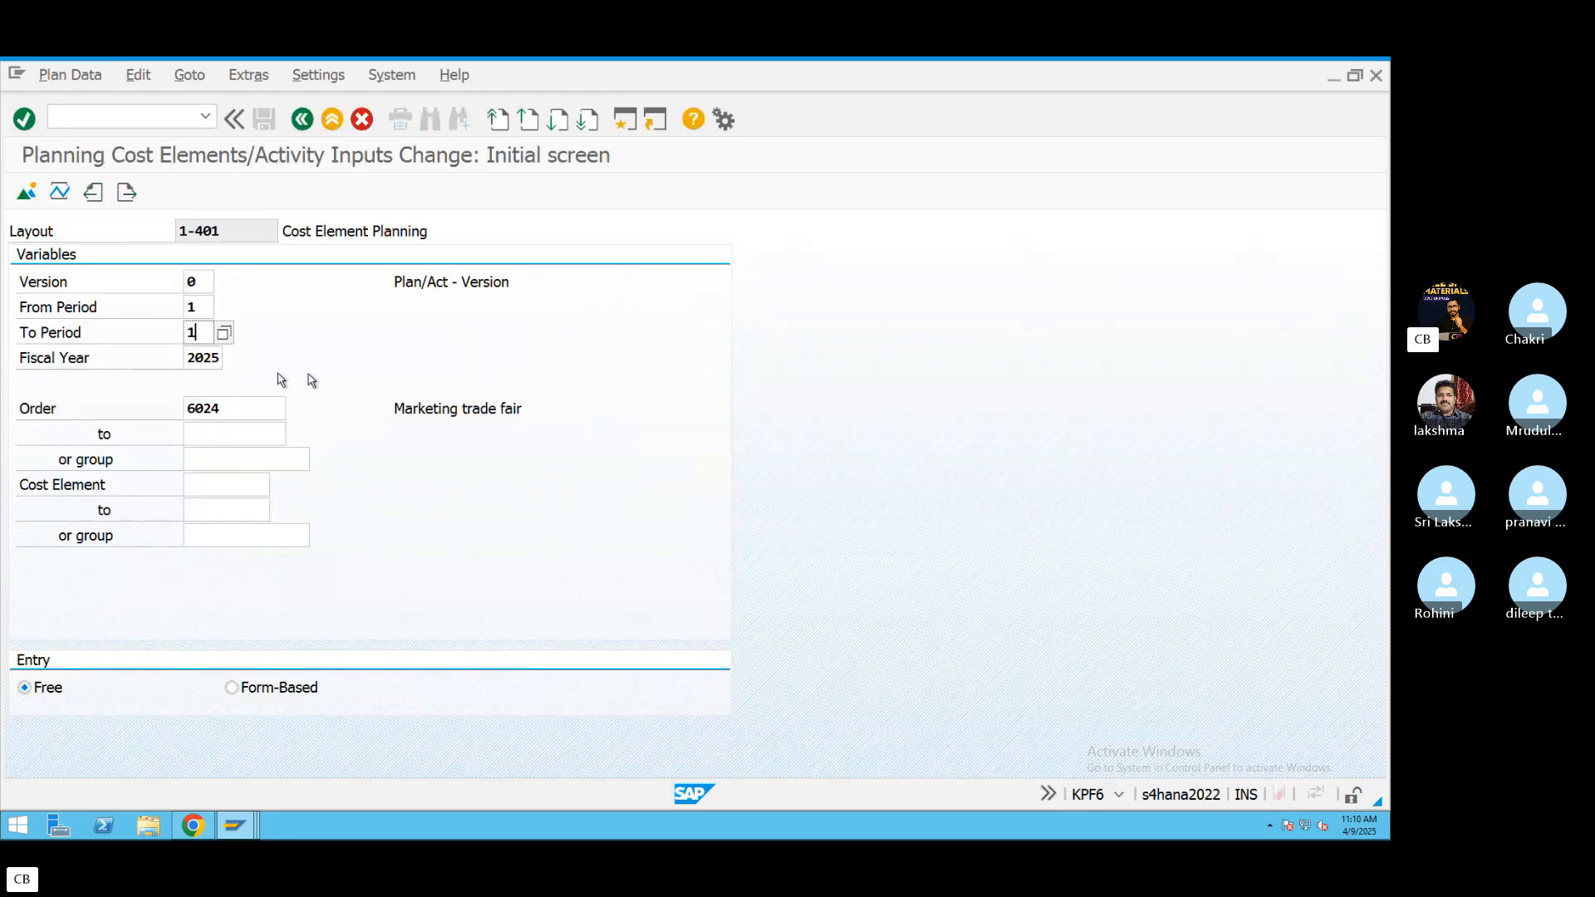
drag(226, 406, 185, 409)
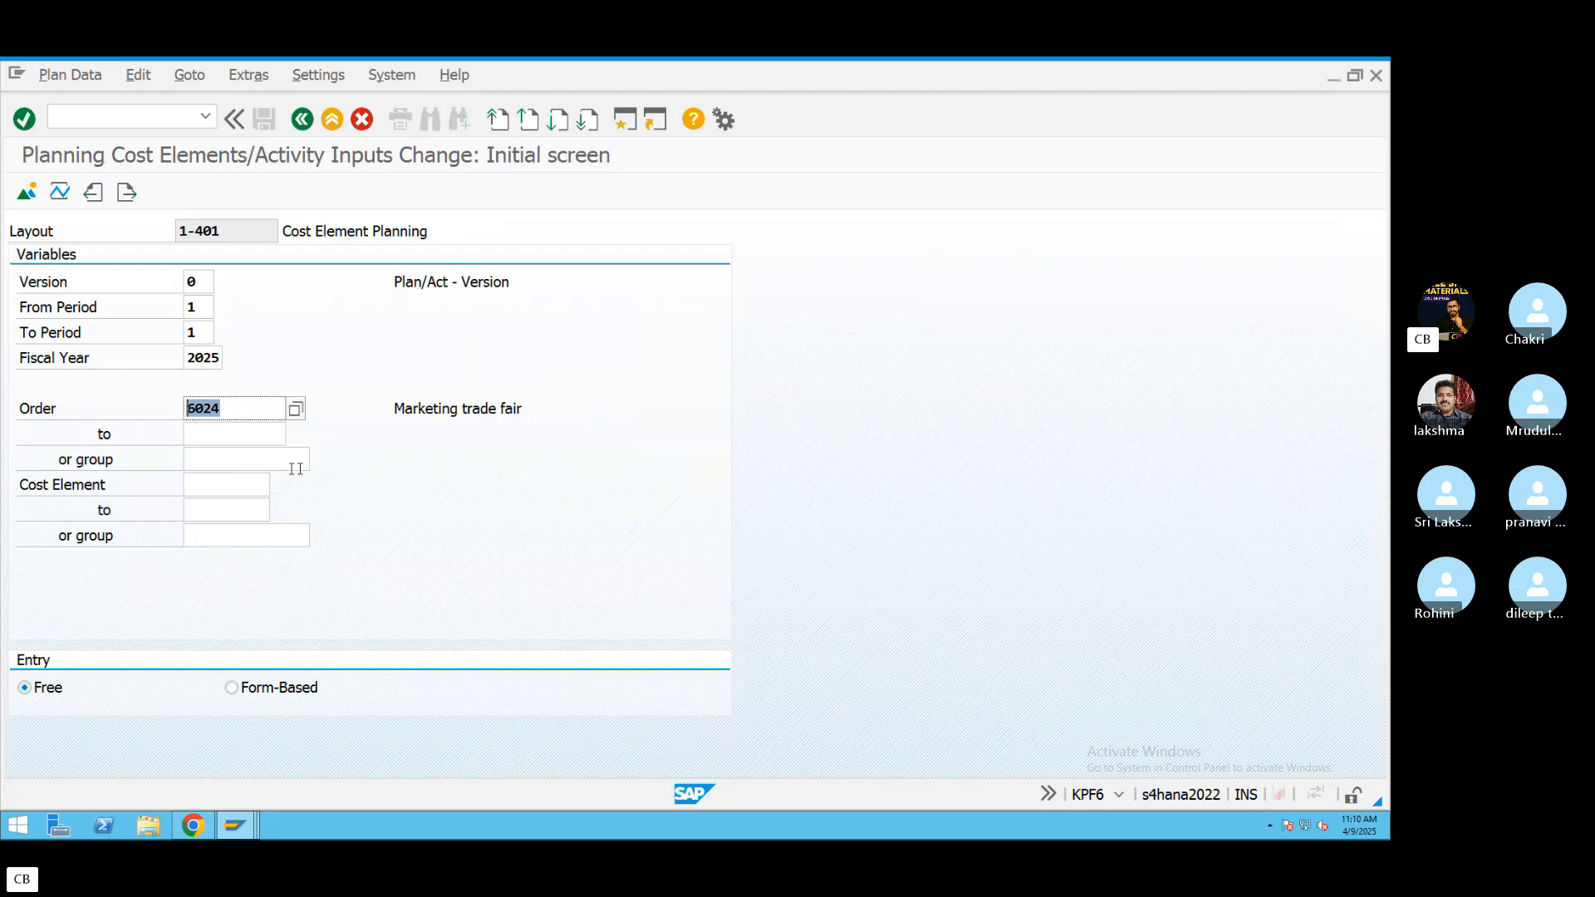
click(230, 487)
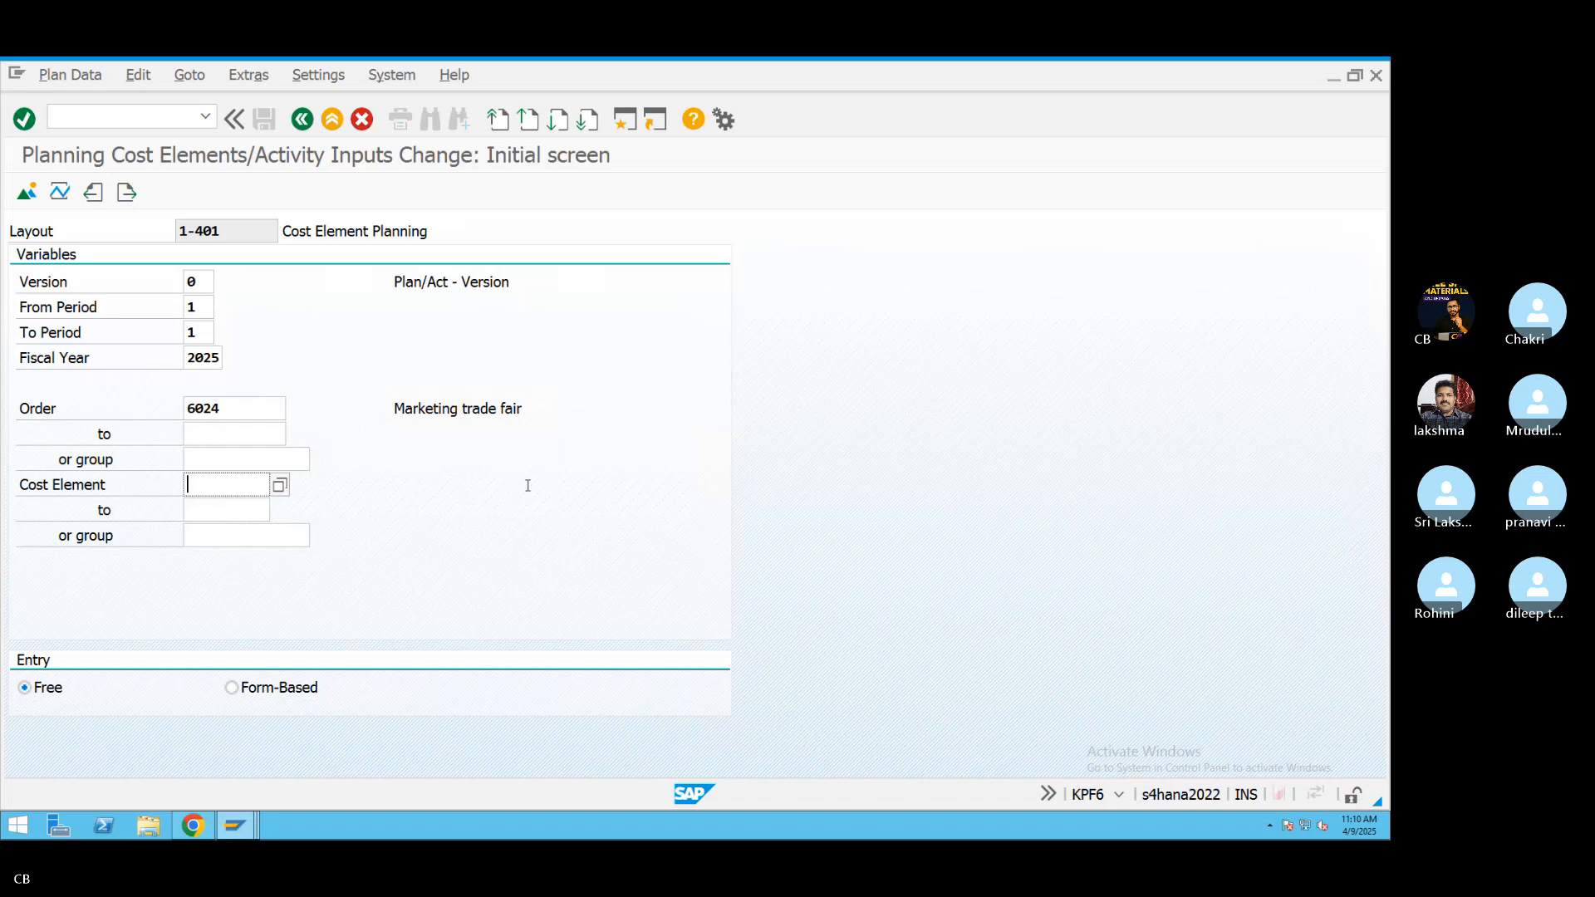
Open transaction FS00 and check the control data and cost element category of the Marketing exp account under Administration cost.
key(F3)
text(Fs00)
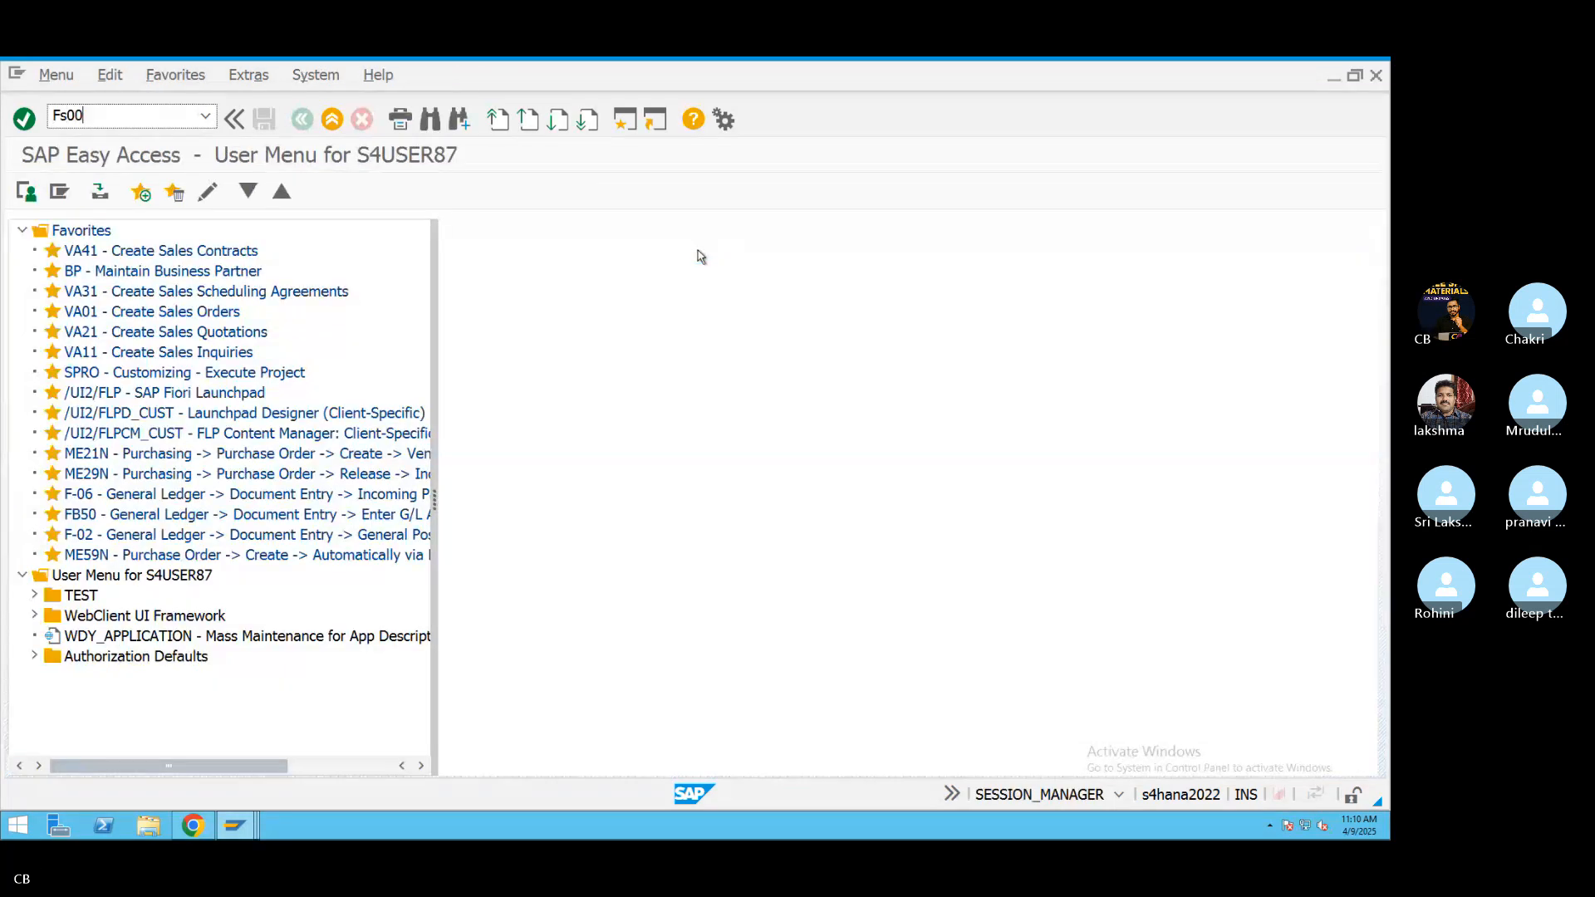
key(Return)
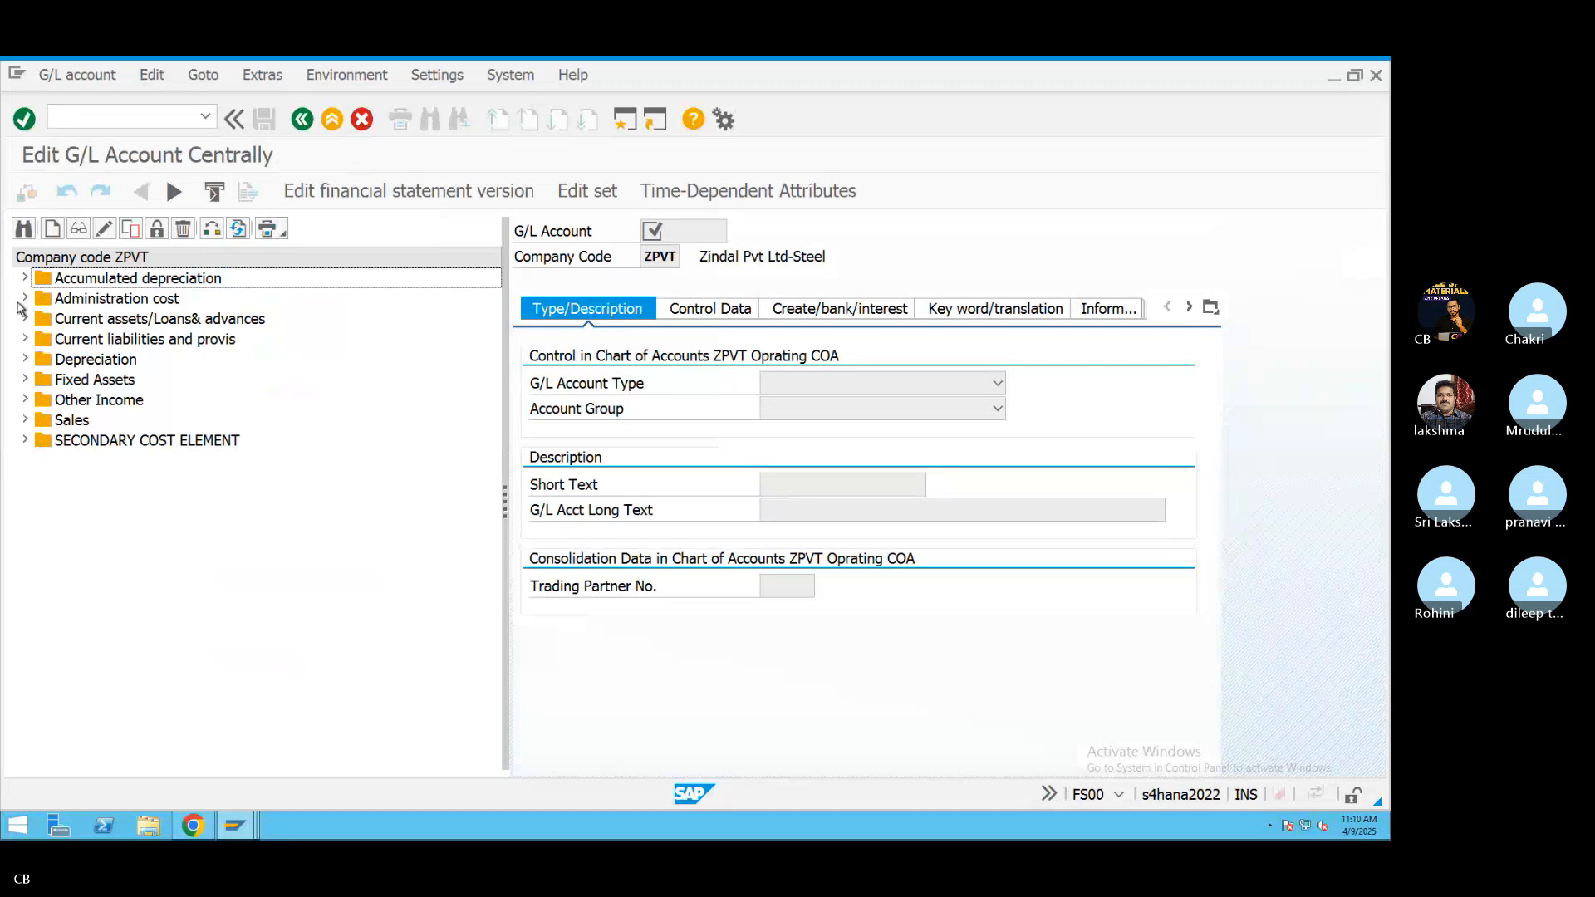
click(23, 300)
click(147, 321)
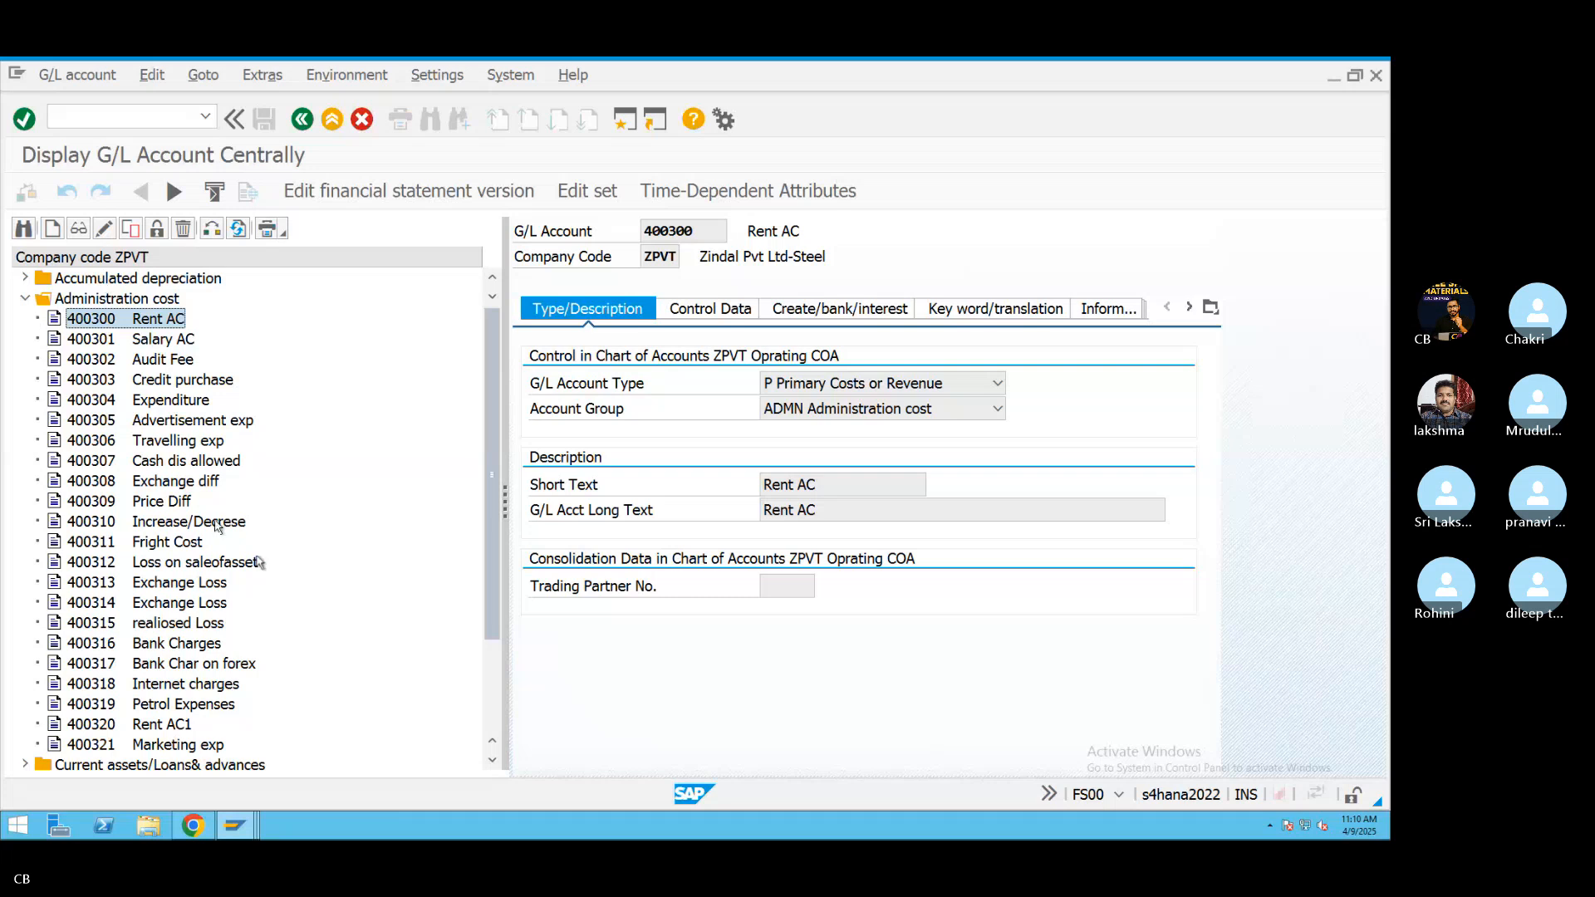
double_click(184, 744)
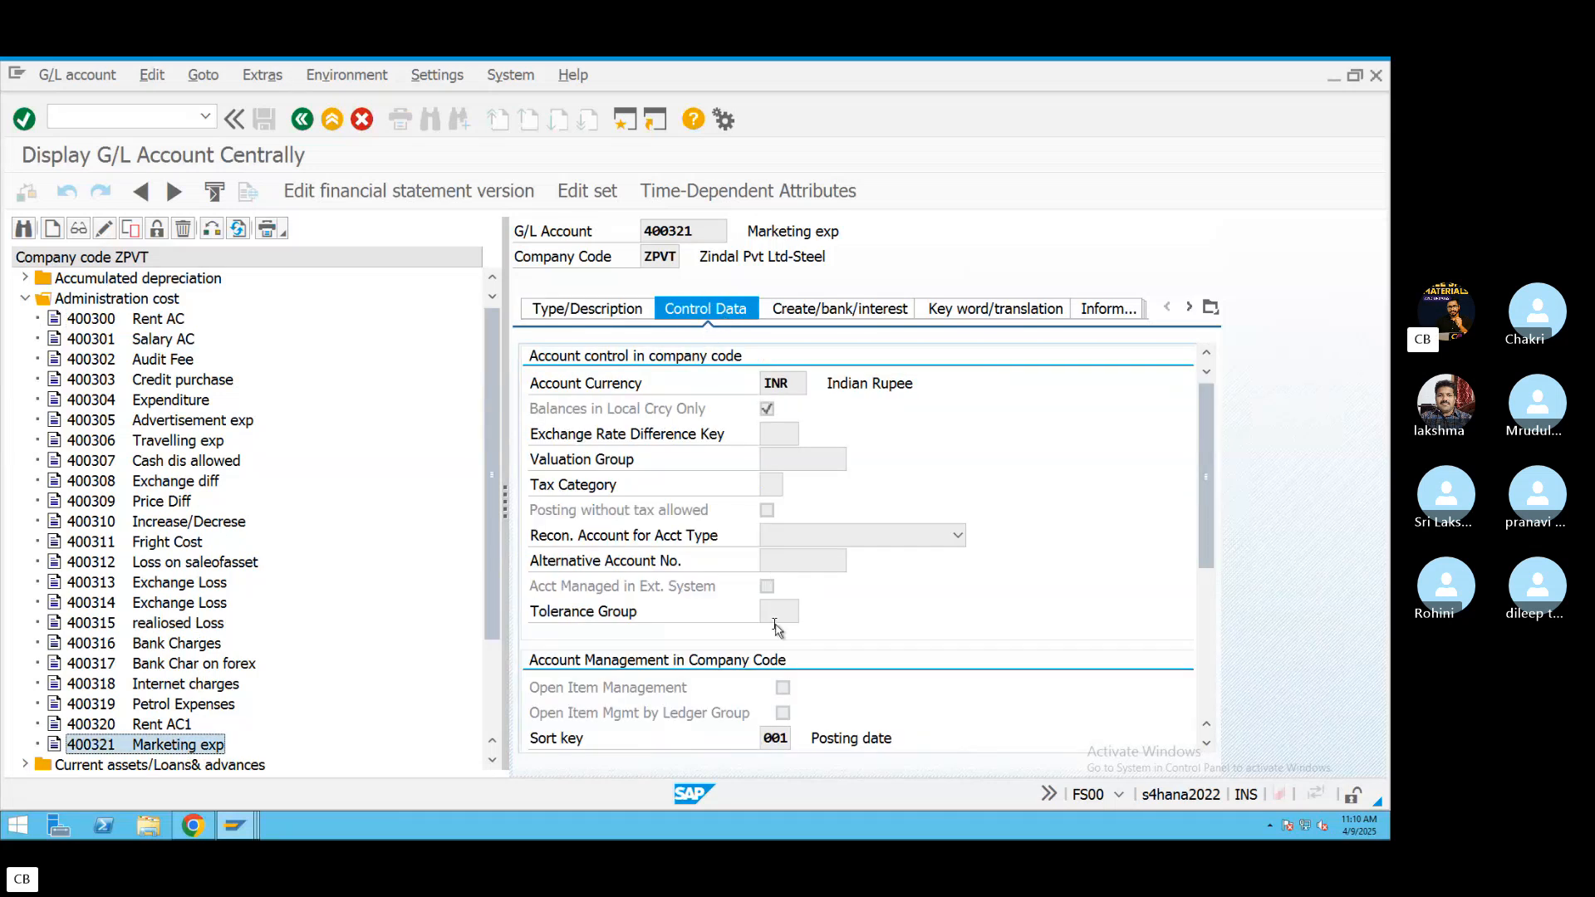
scroll(851, 615, down, 1)
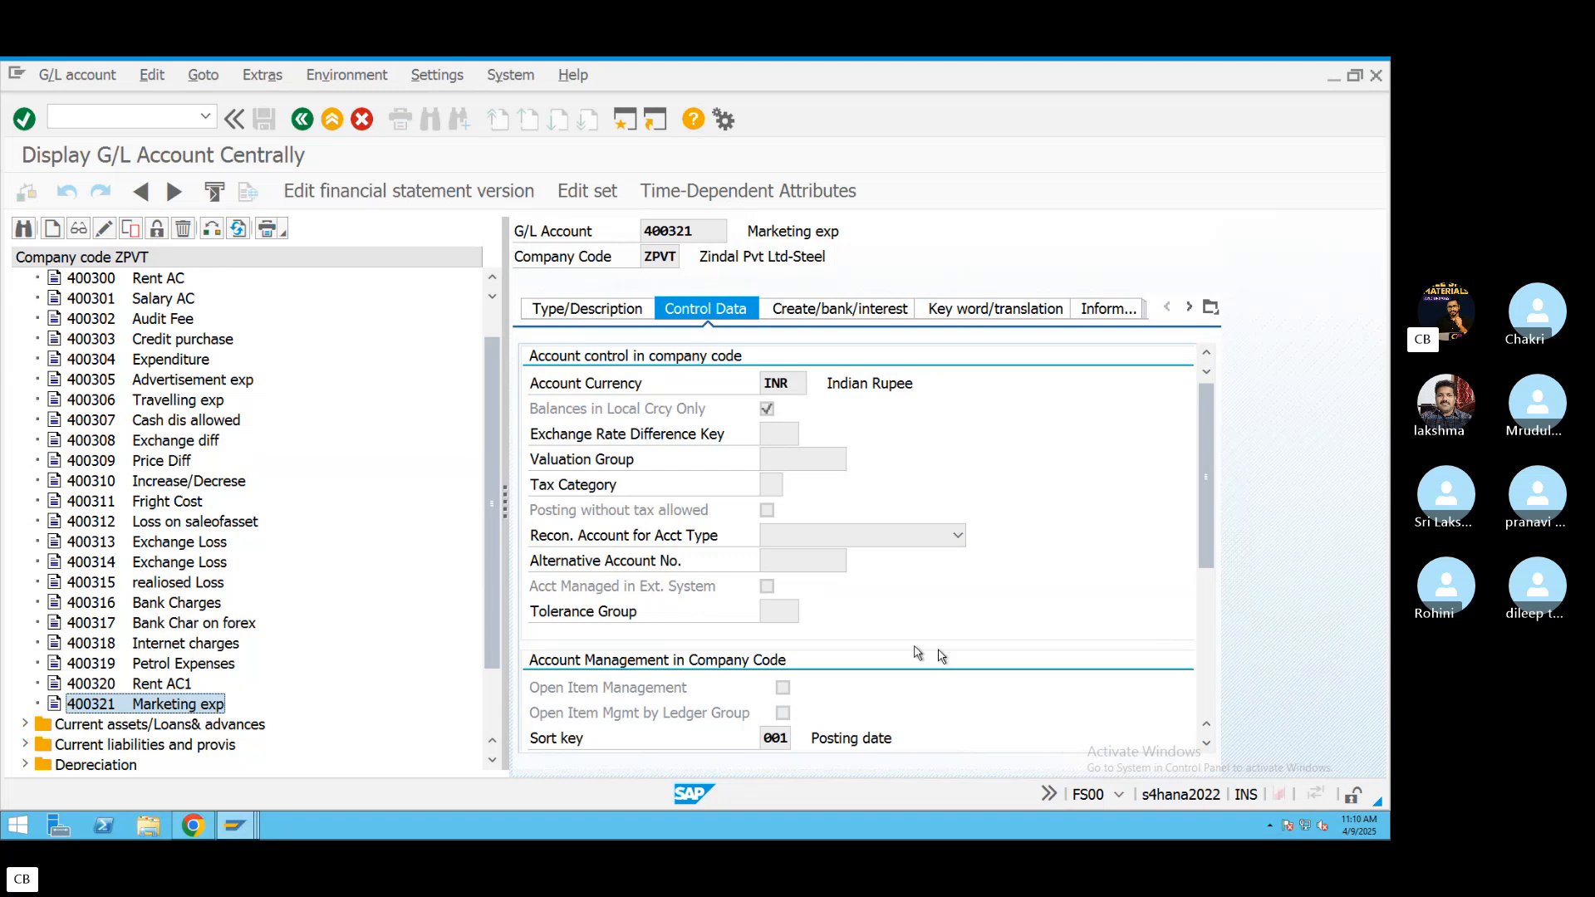
drag(1203, 484, 1203, 616)
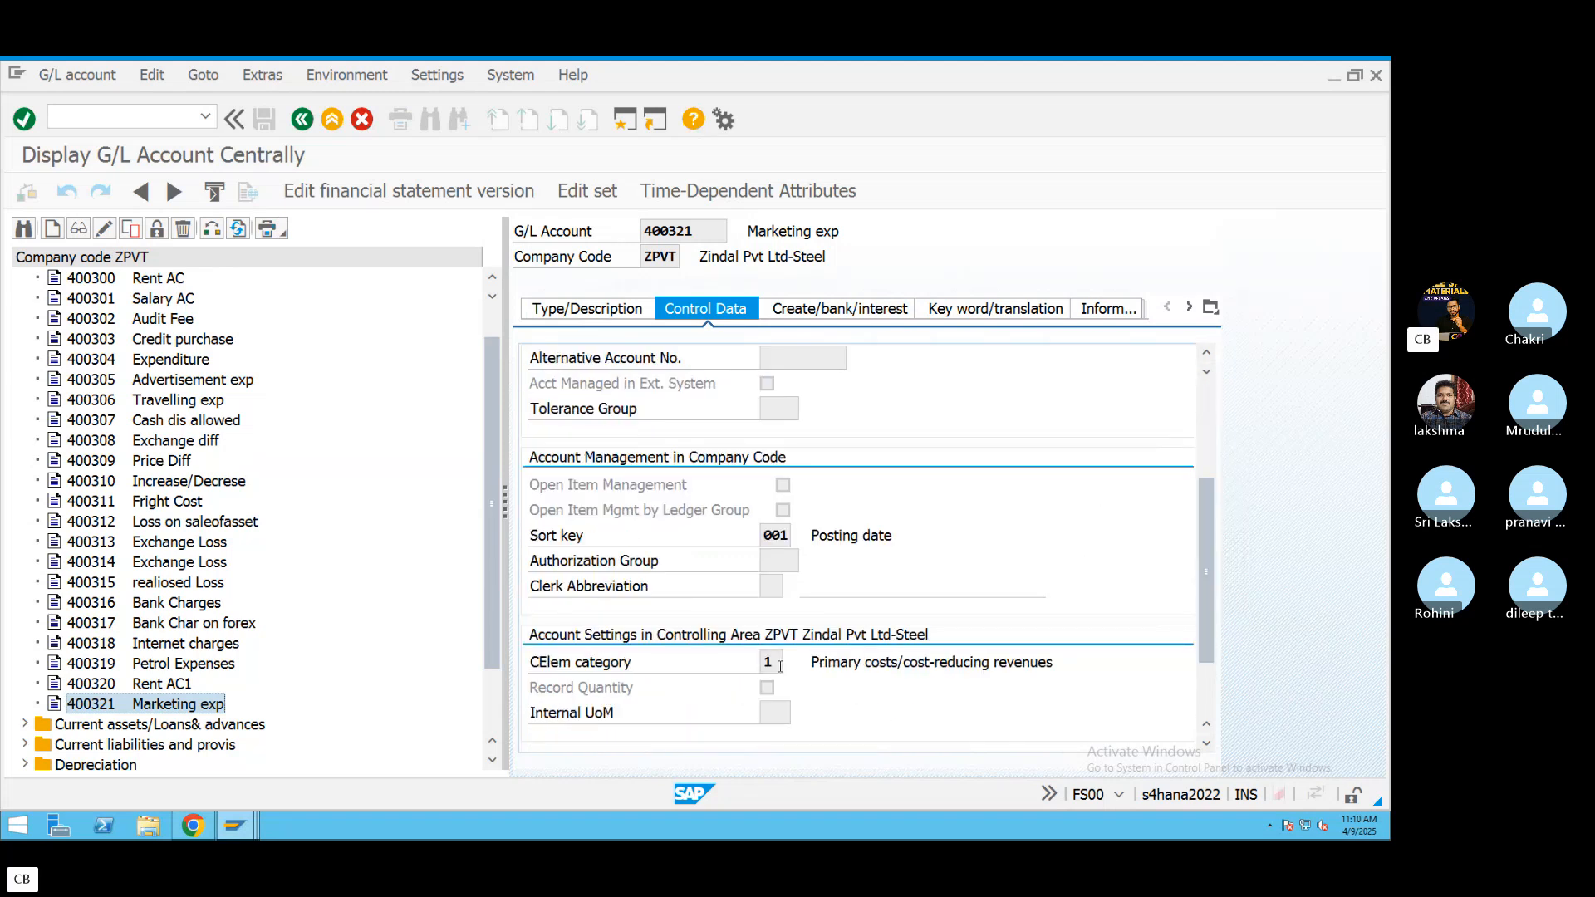
Copy the Marketing exp G/L account to new G/L account 400322 in company code ZPVT.
right_click(160, 711)
click(209, 649)
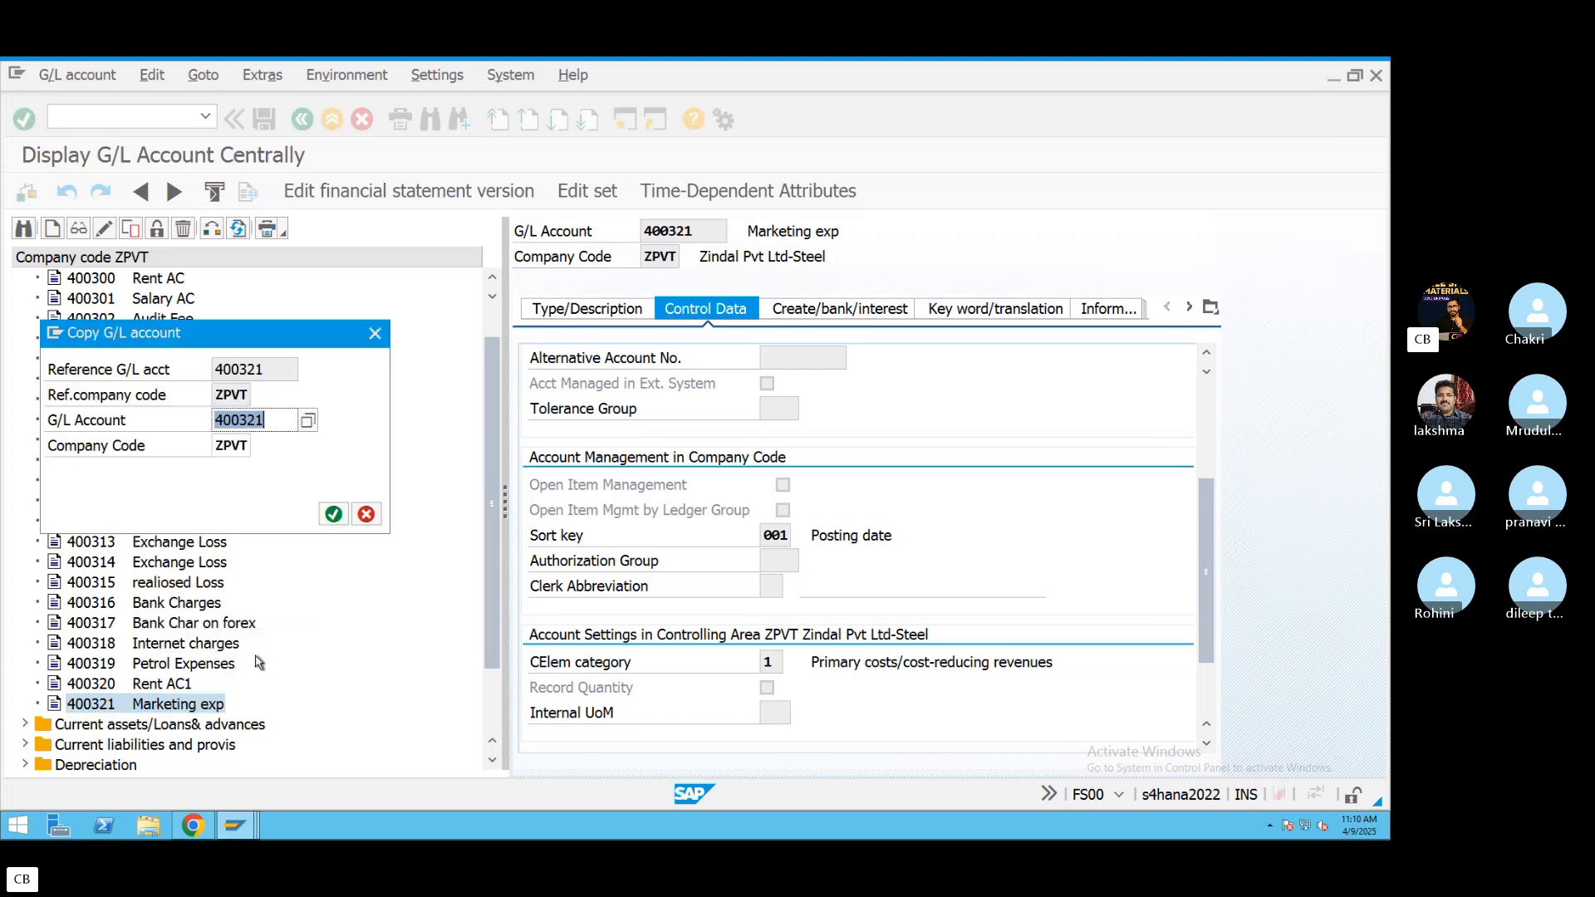
key(End)
key(BackSpace)
key(Return)
Set the short text of new G/L account 400322 to "Marketing staff".
click(588, 311)
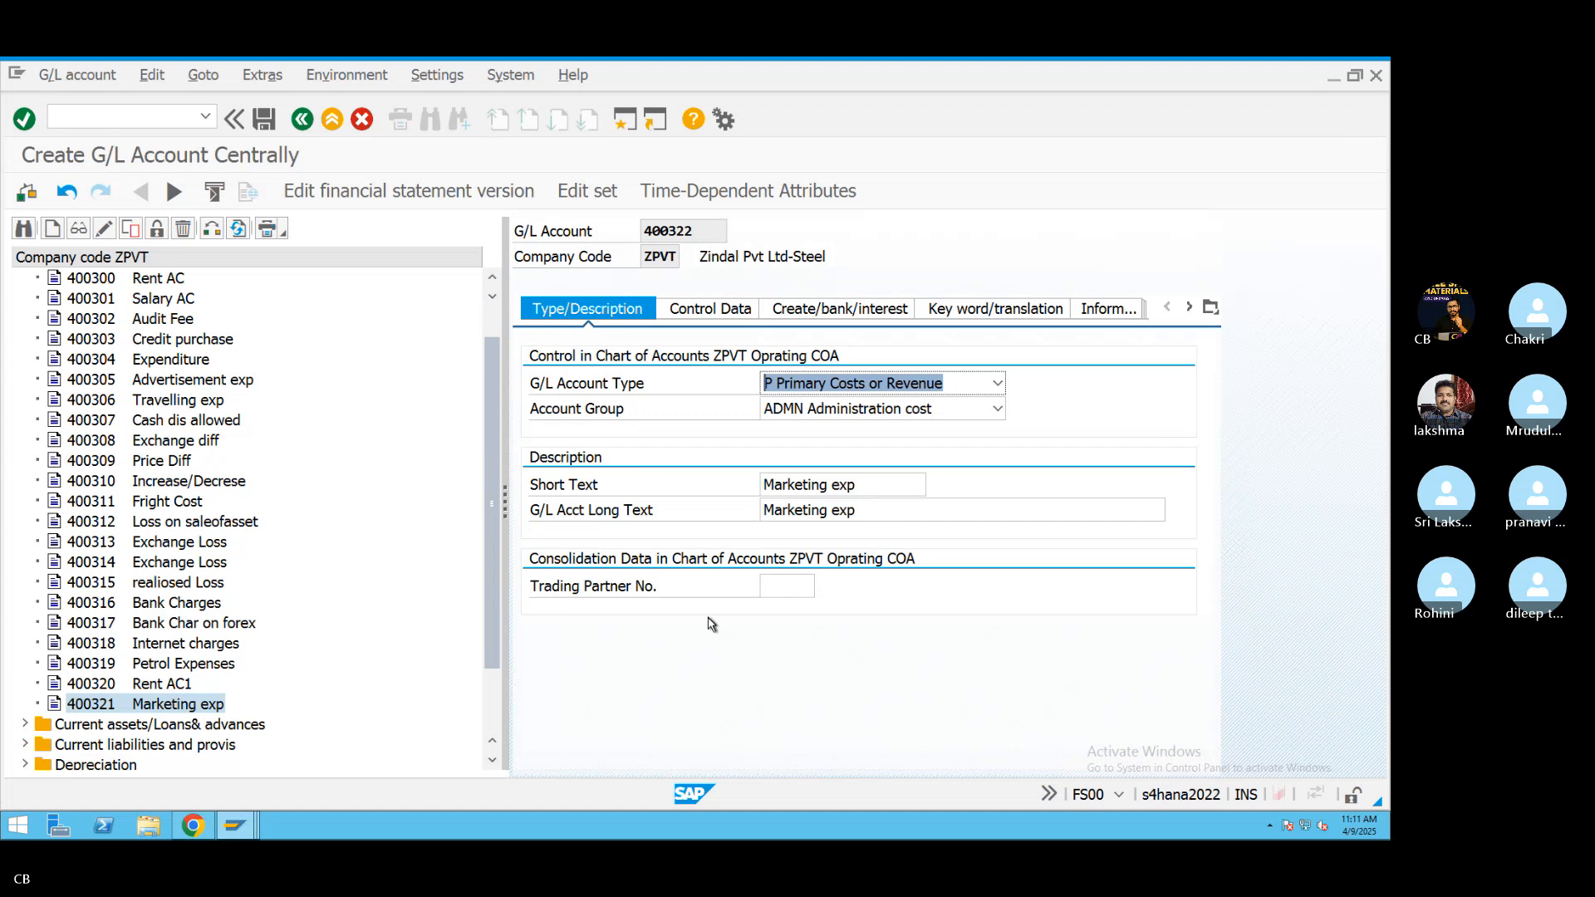
click(864, 488)
key(BackSpace)
key(BackSpace)
key(BackSpace)
text(s)
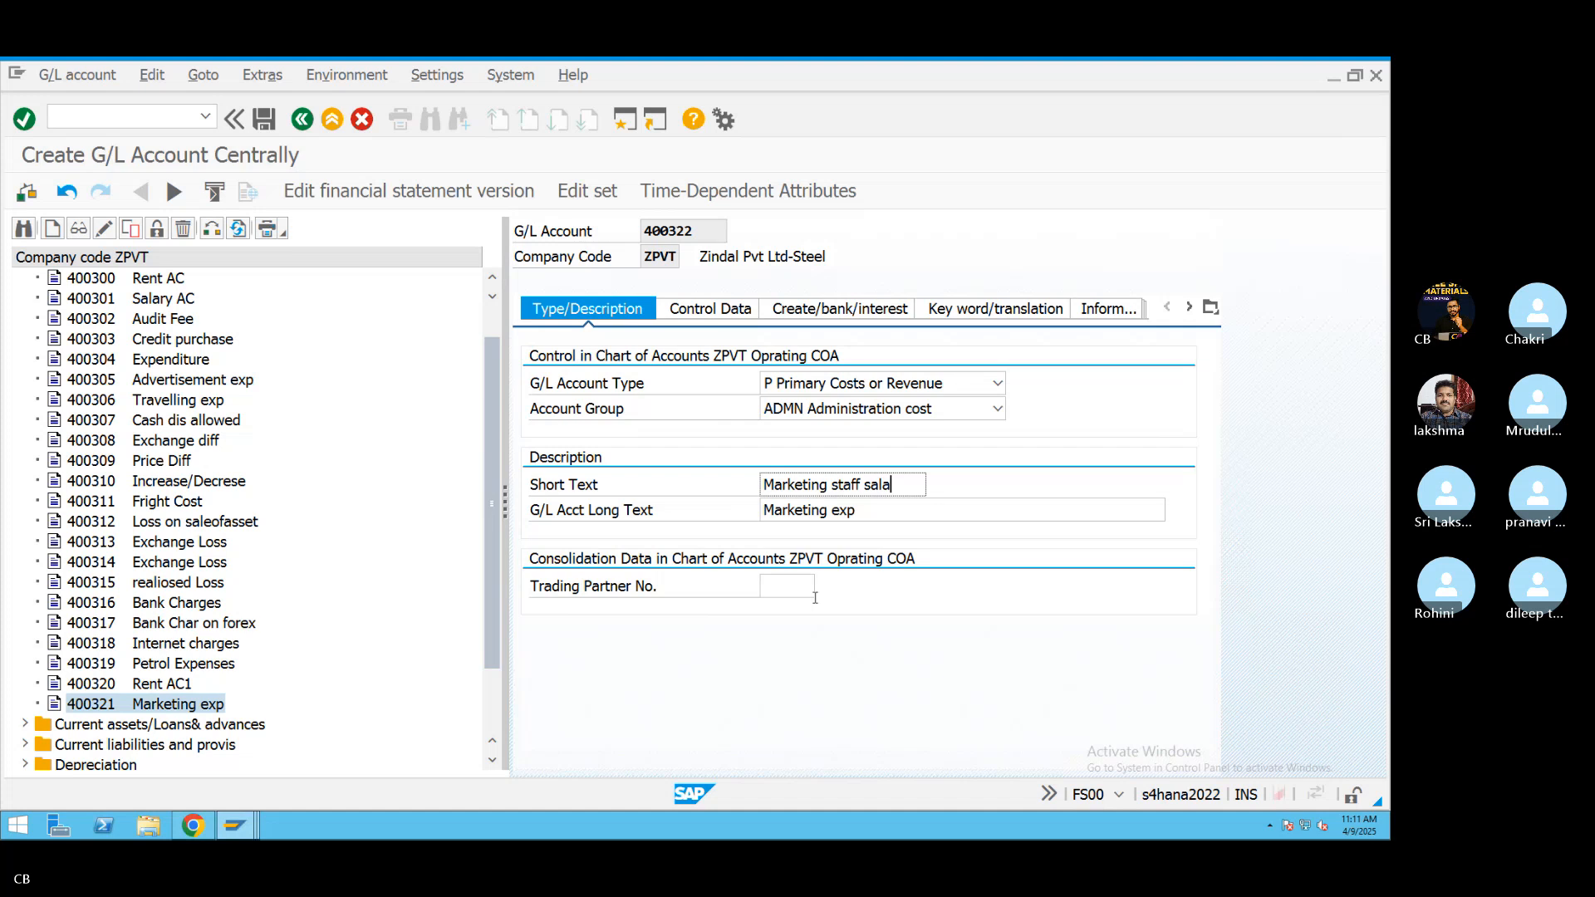
text(taff sa)
key(BackSpace)
Set the account's long text to "Marketing Staff salary" and save the new G/L account.
click(868, 513)
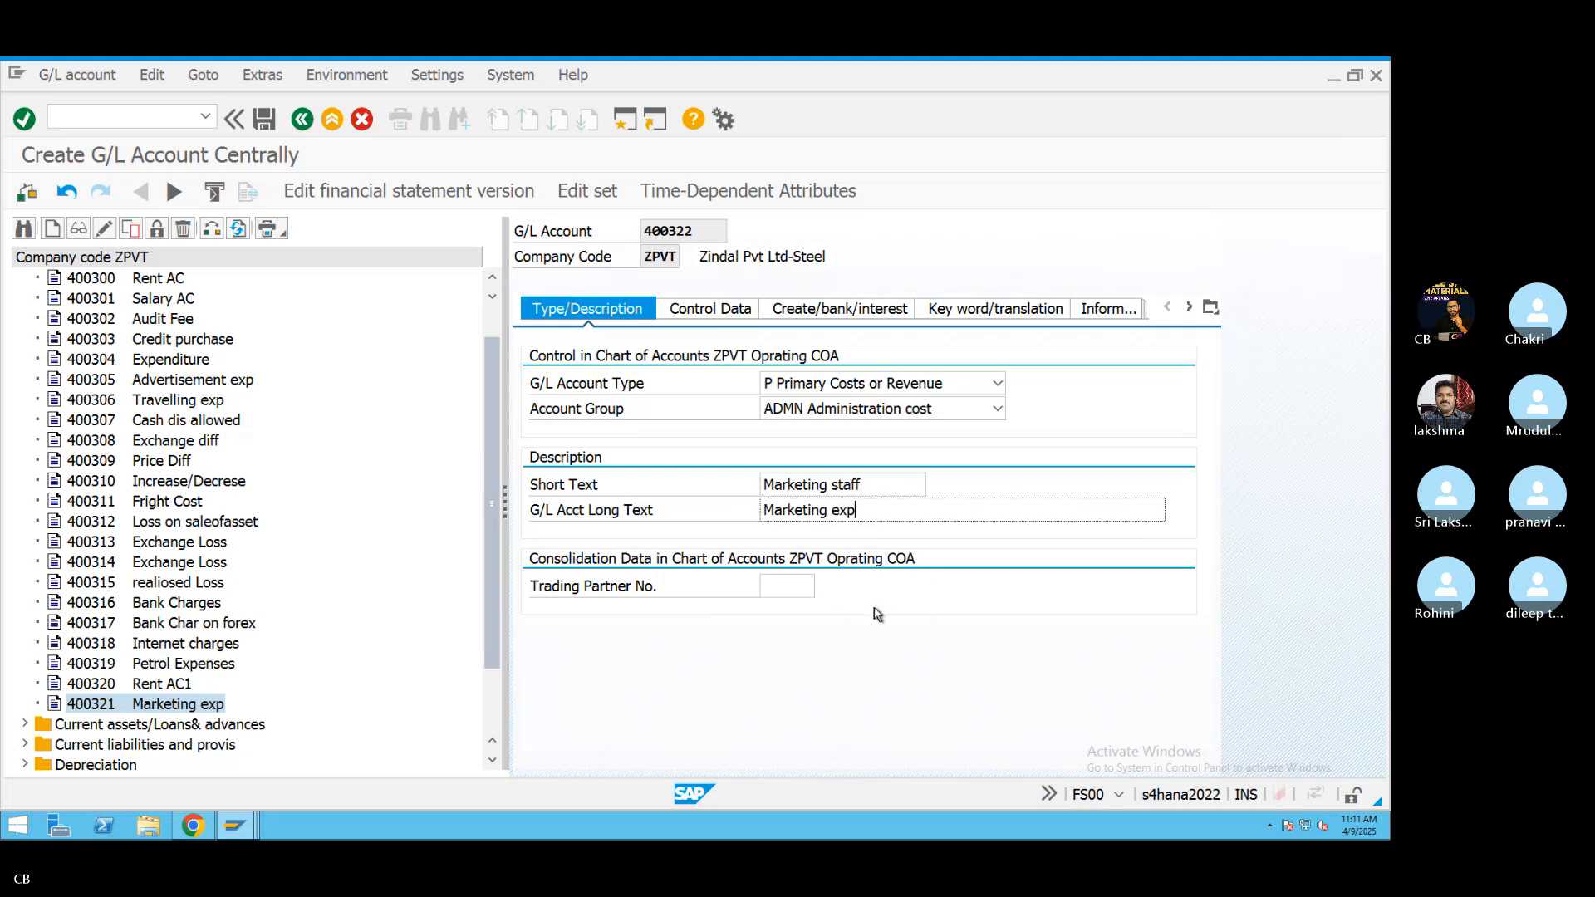
key(BackSpace)
key(BackSpace)
key(BackSpace)
text(Staff salary)
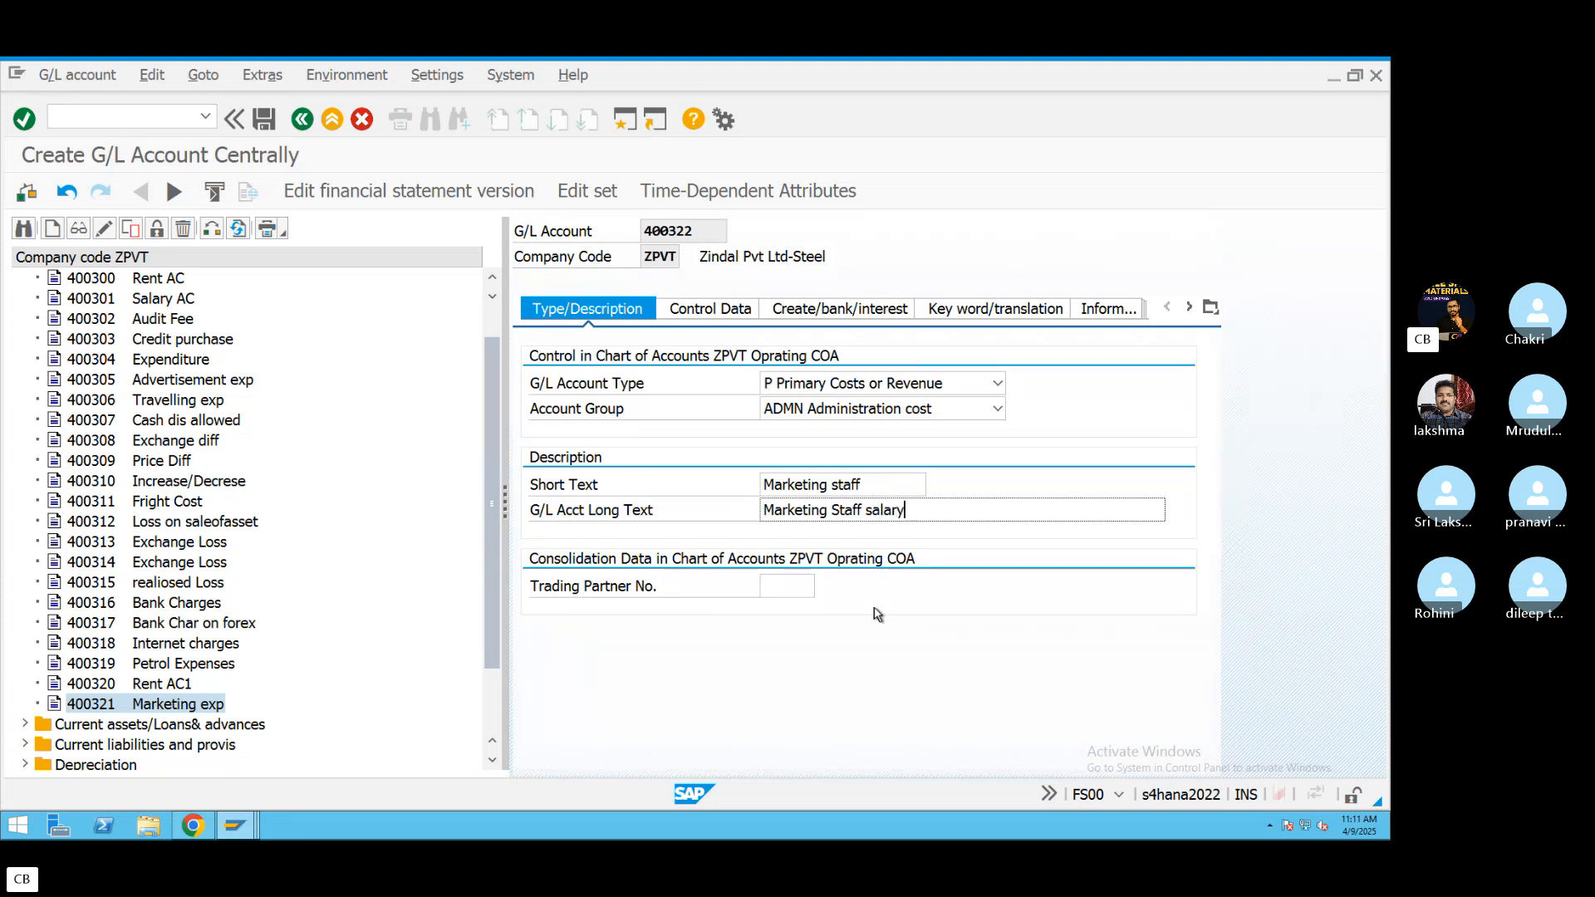
click(265, 119)
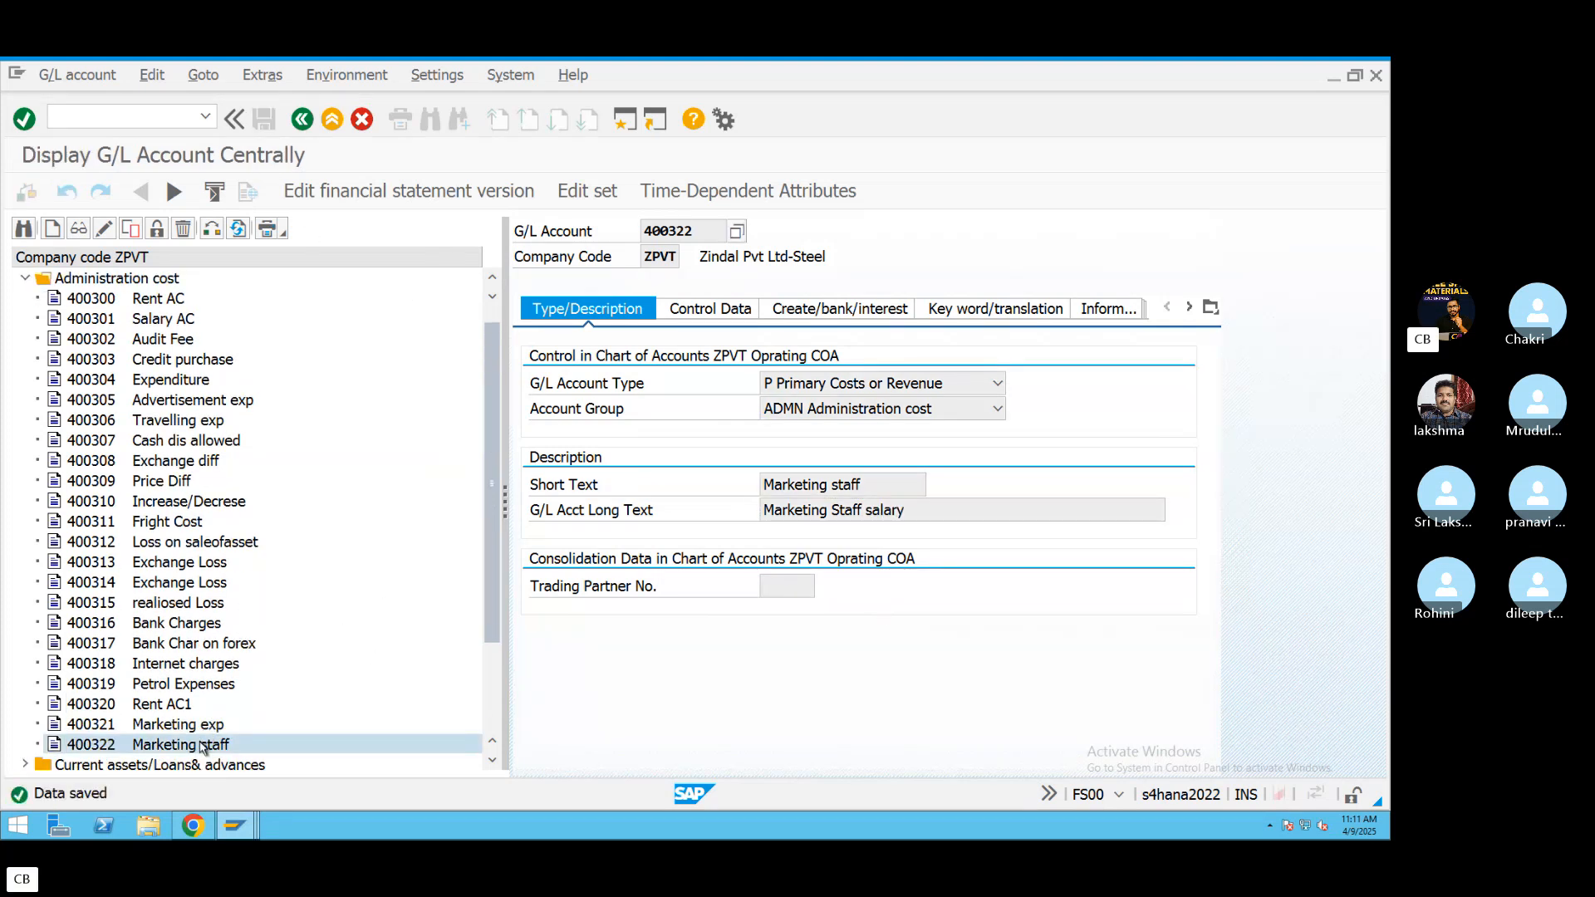
Copy the Marketing staff G/L account to new G/L account 400323 in company code ZPVT.
right_click(199, 748)
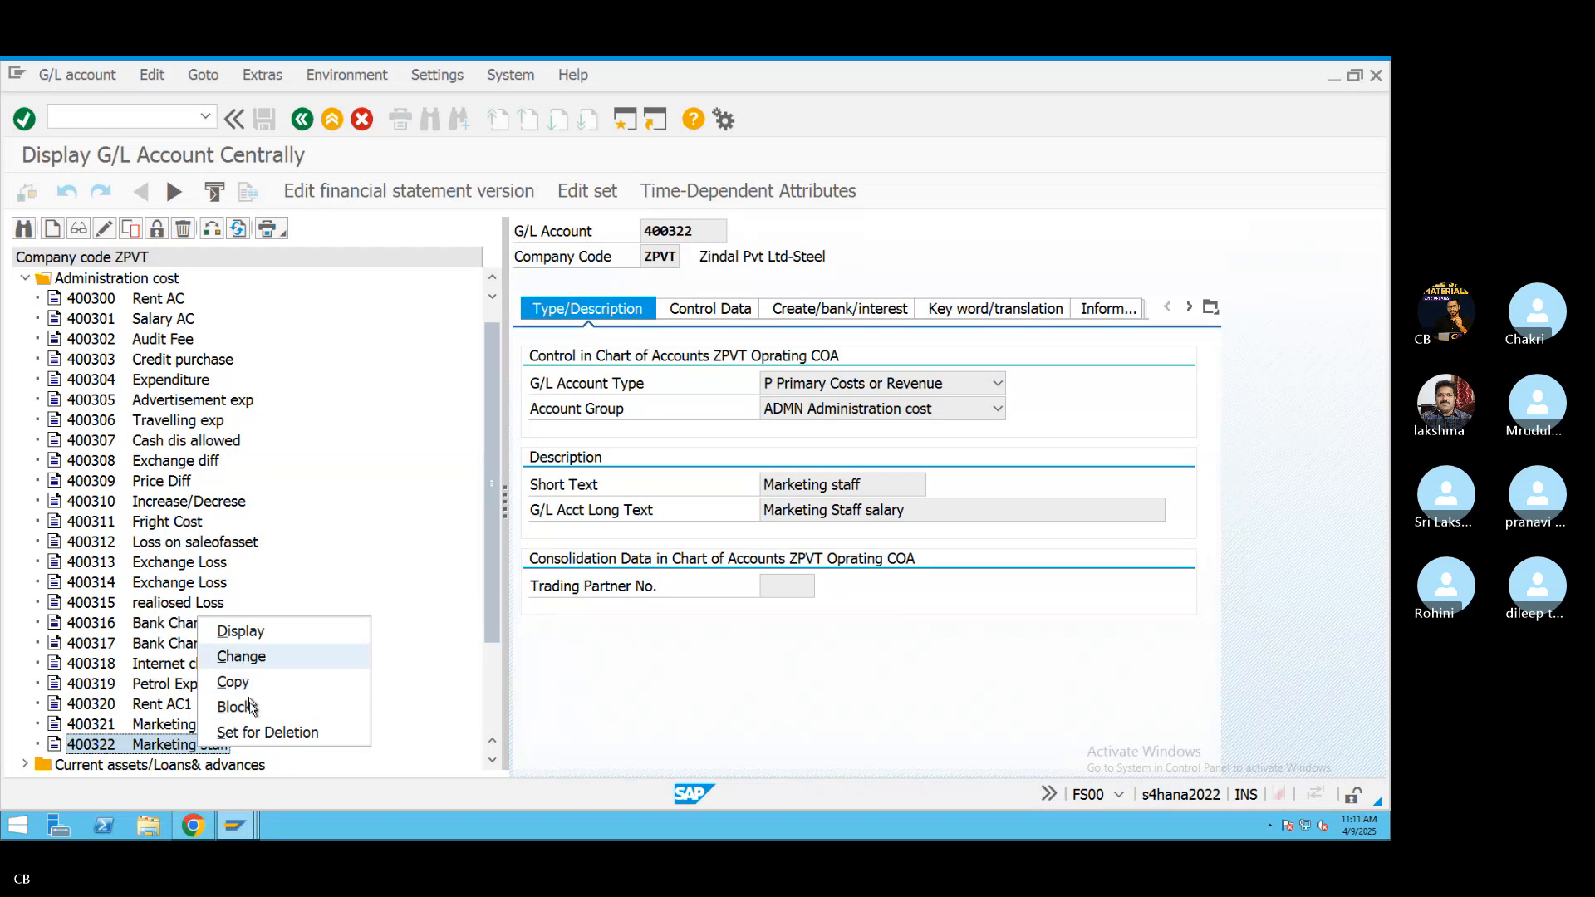
click(247, 689)
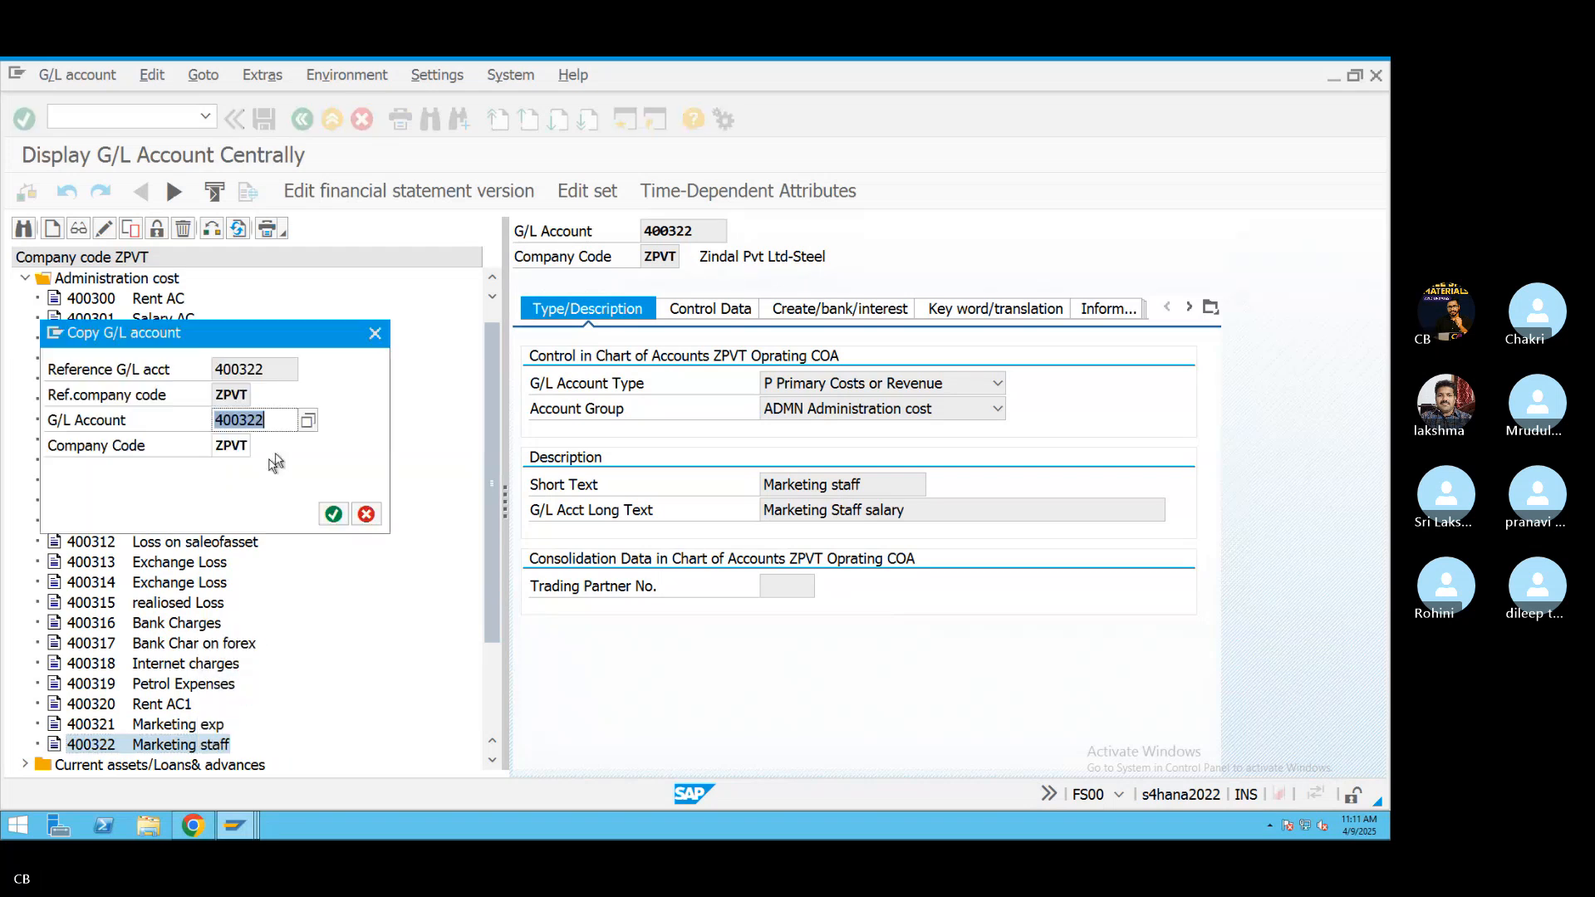
click(281, 424)
key(BackSpace)
text(3)
key(Return)
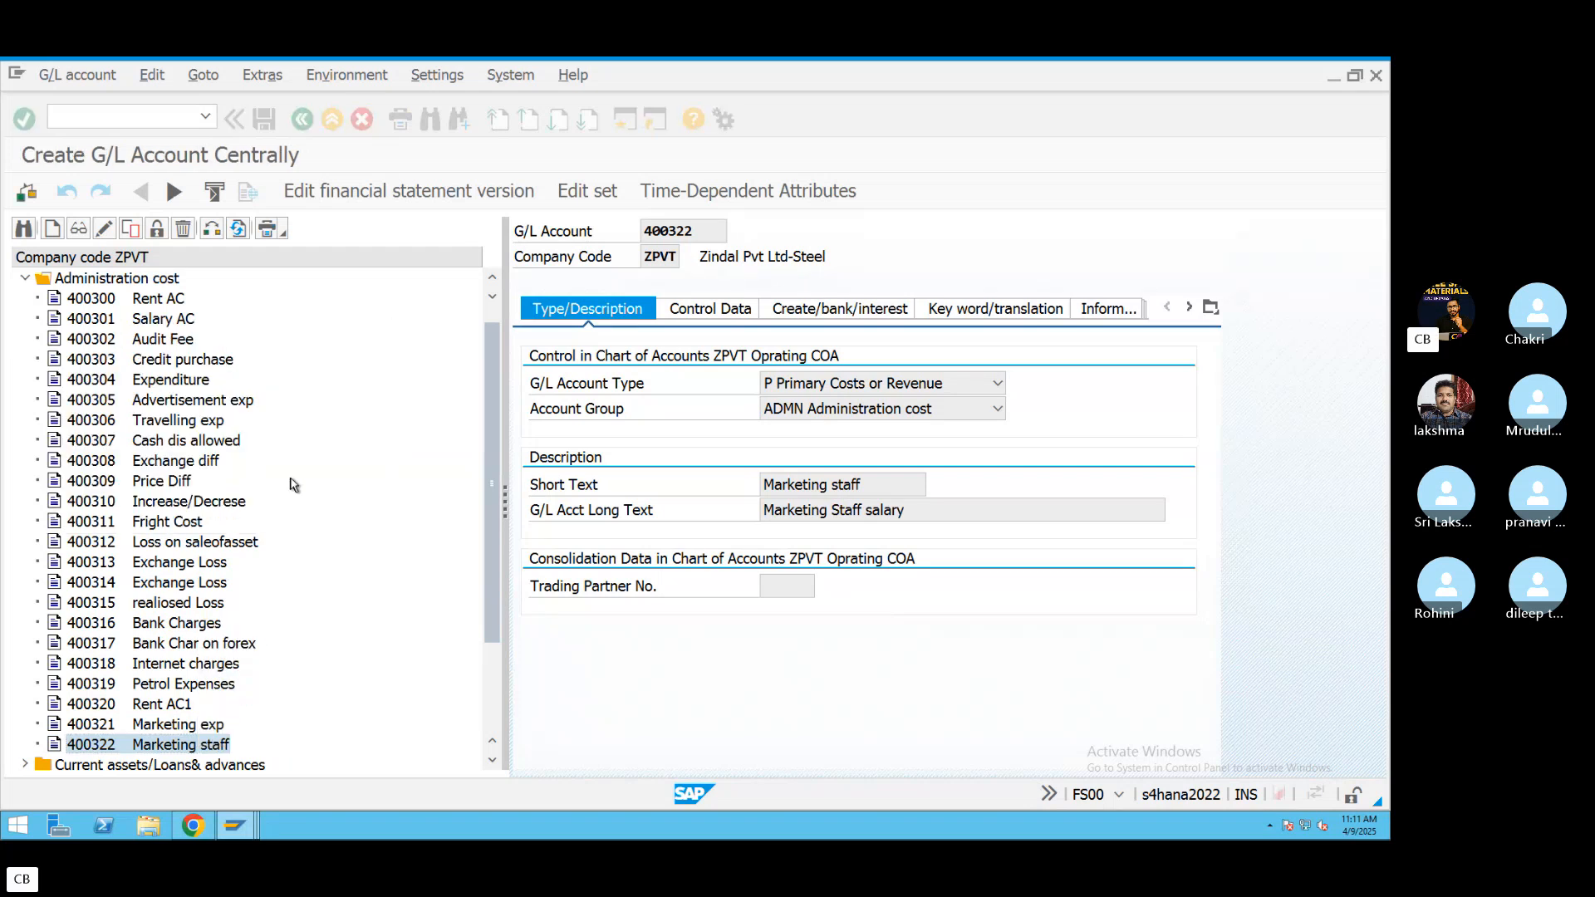
Set the short text of new G/L account 400323 to "Marketing Traveling".
click(887, 486)
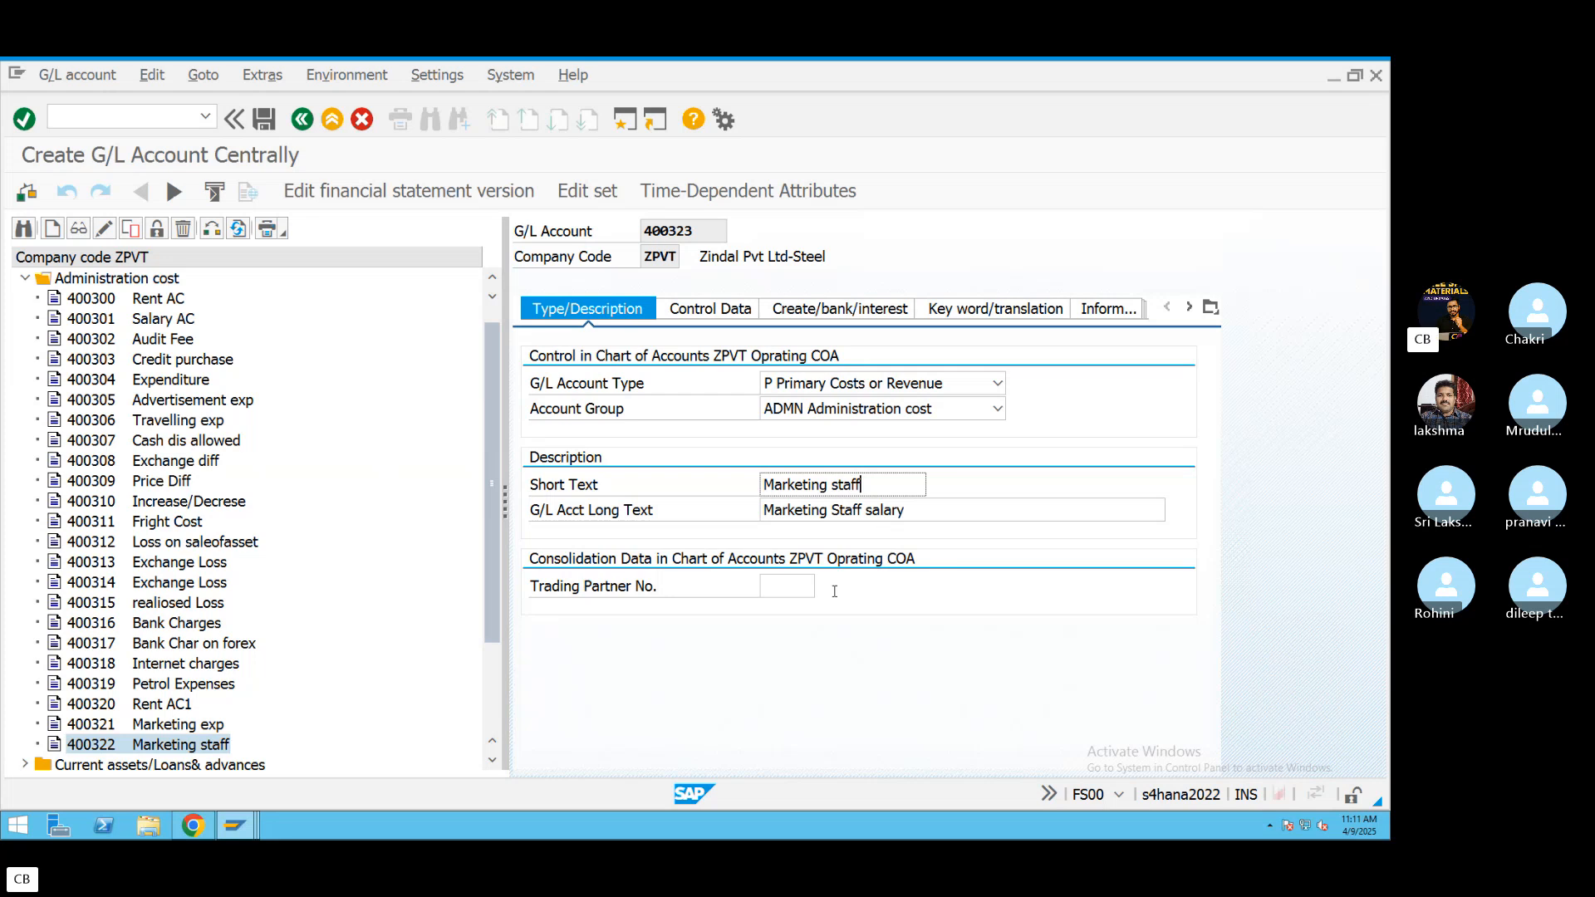
key(BackSpace)
key(BackSpace)
key(BackSpace)
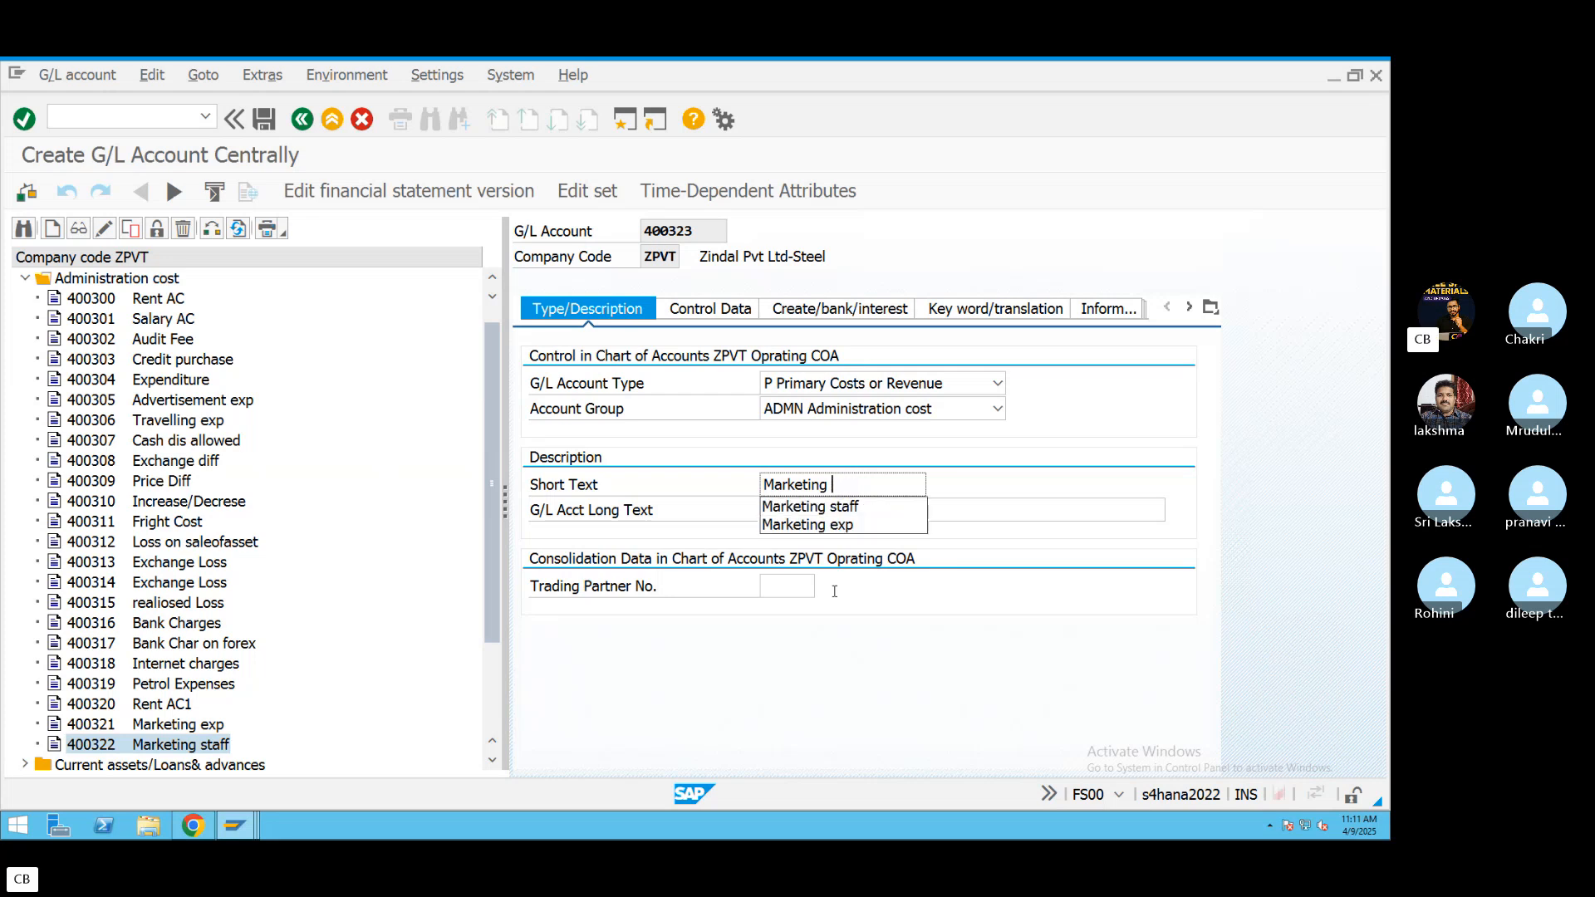
text(ra)
key(BackSpace)
text(Traveling)
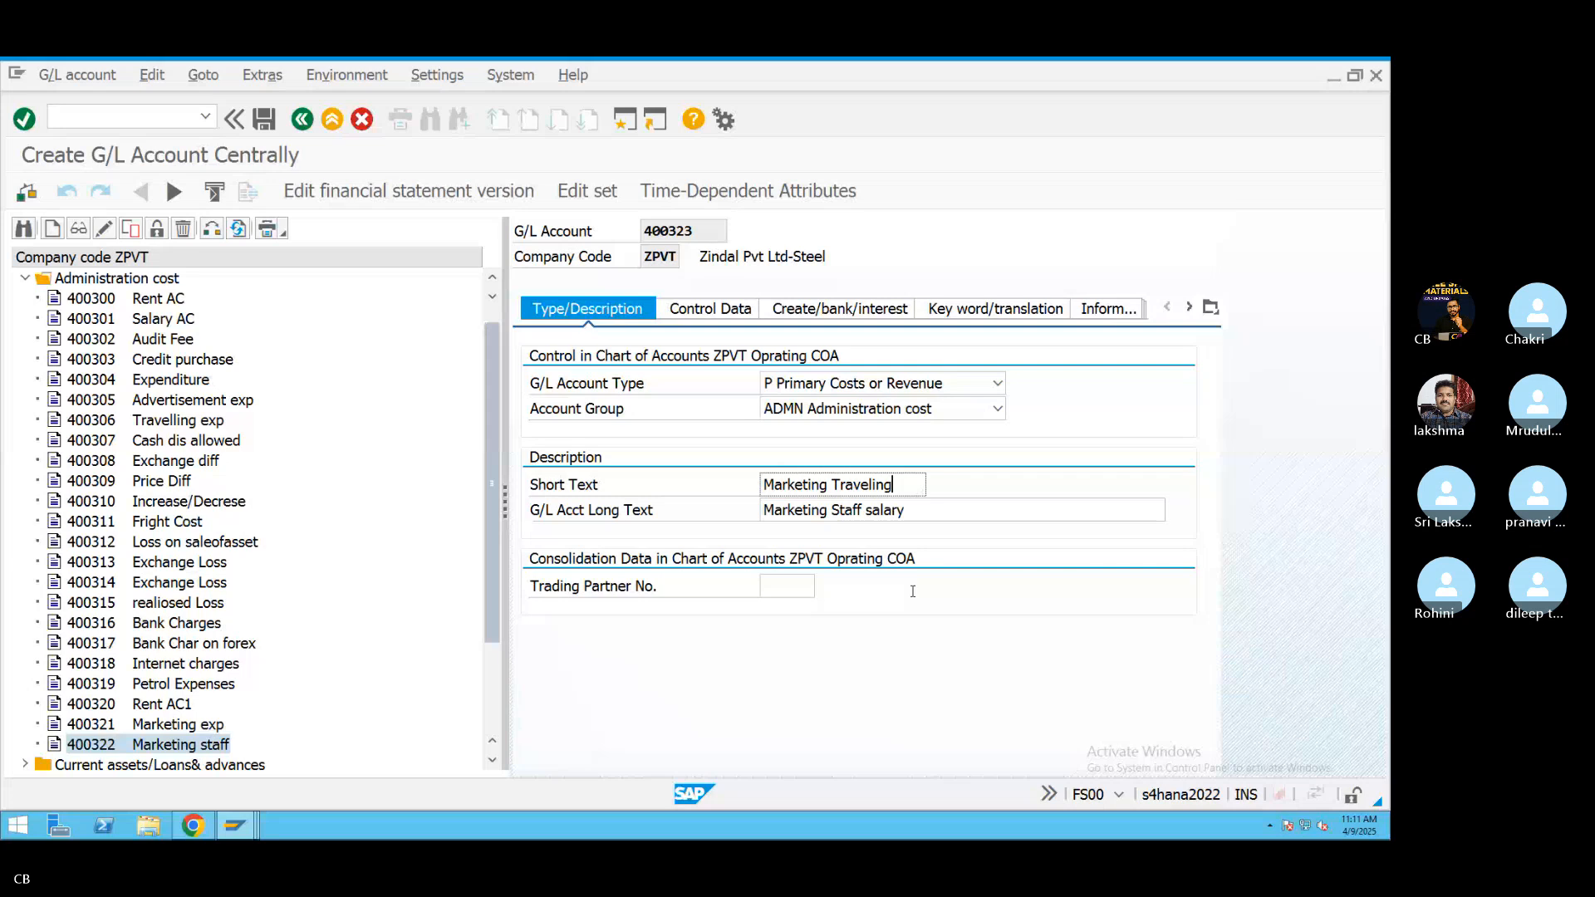
Set the long text of G/L account 400323 to "Marketing Traveling exp" and save the account.
click(924, 512)
key(BackSpace)
key(BackSpace)
key(BackSpace)
key(BackSpace)
key(BackSpace)
key(BackSpace)
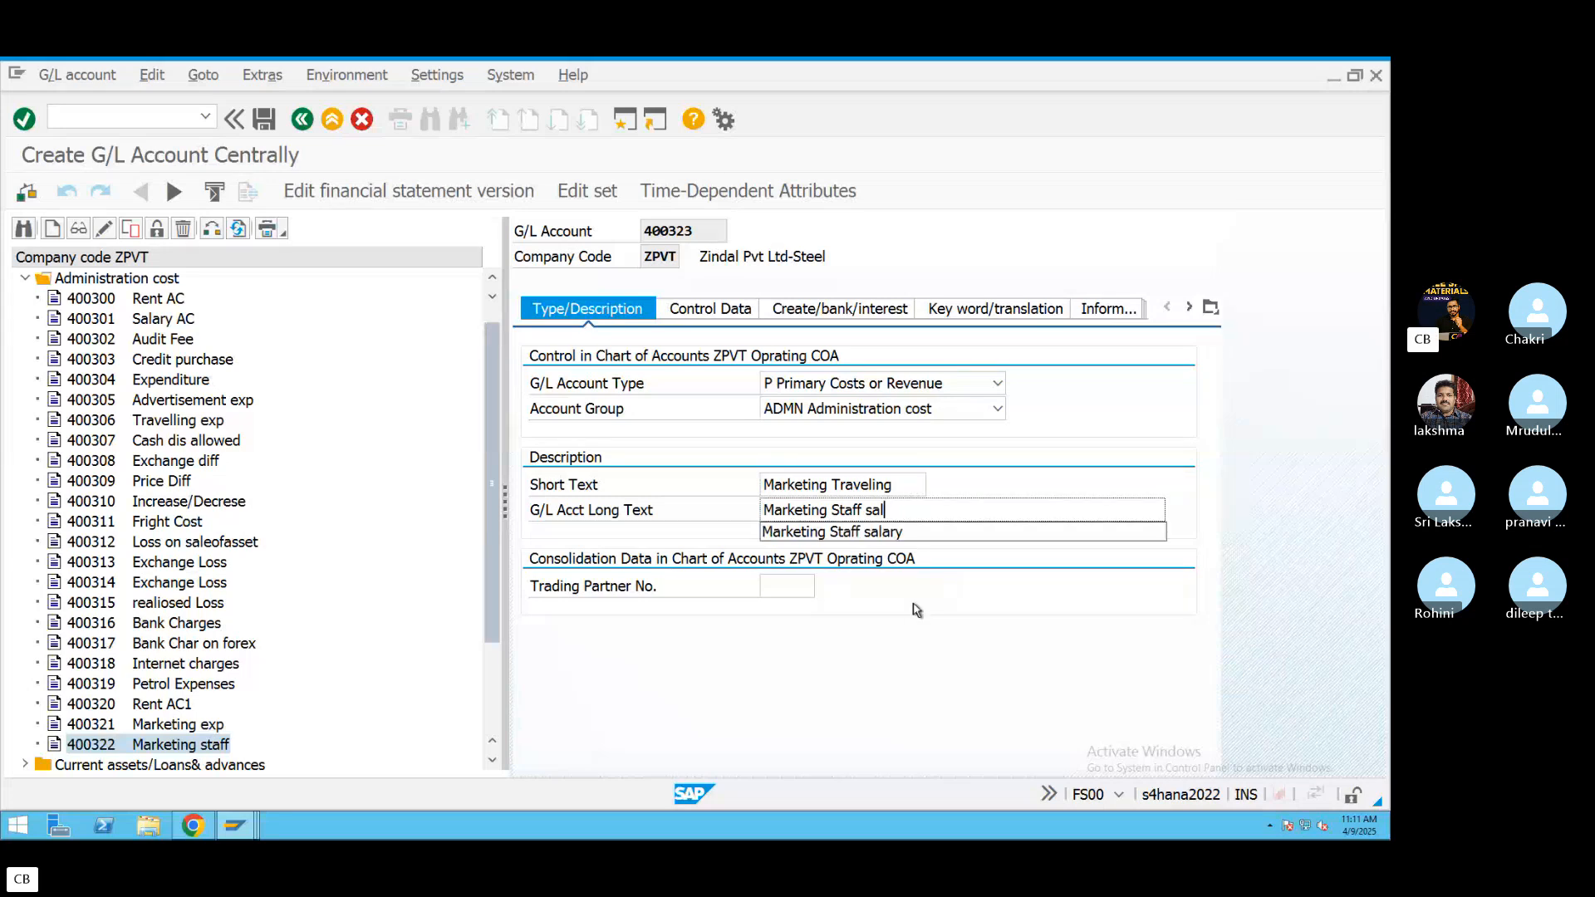
key(BackSpace)
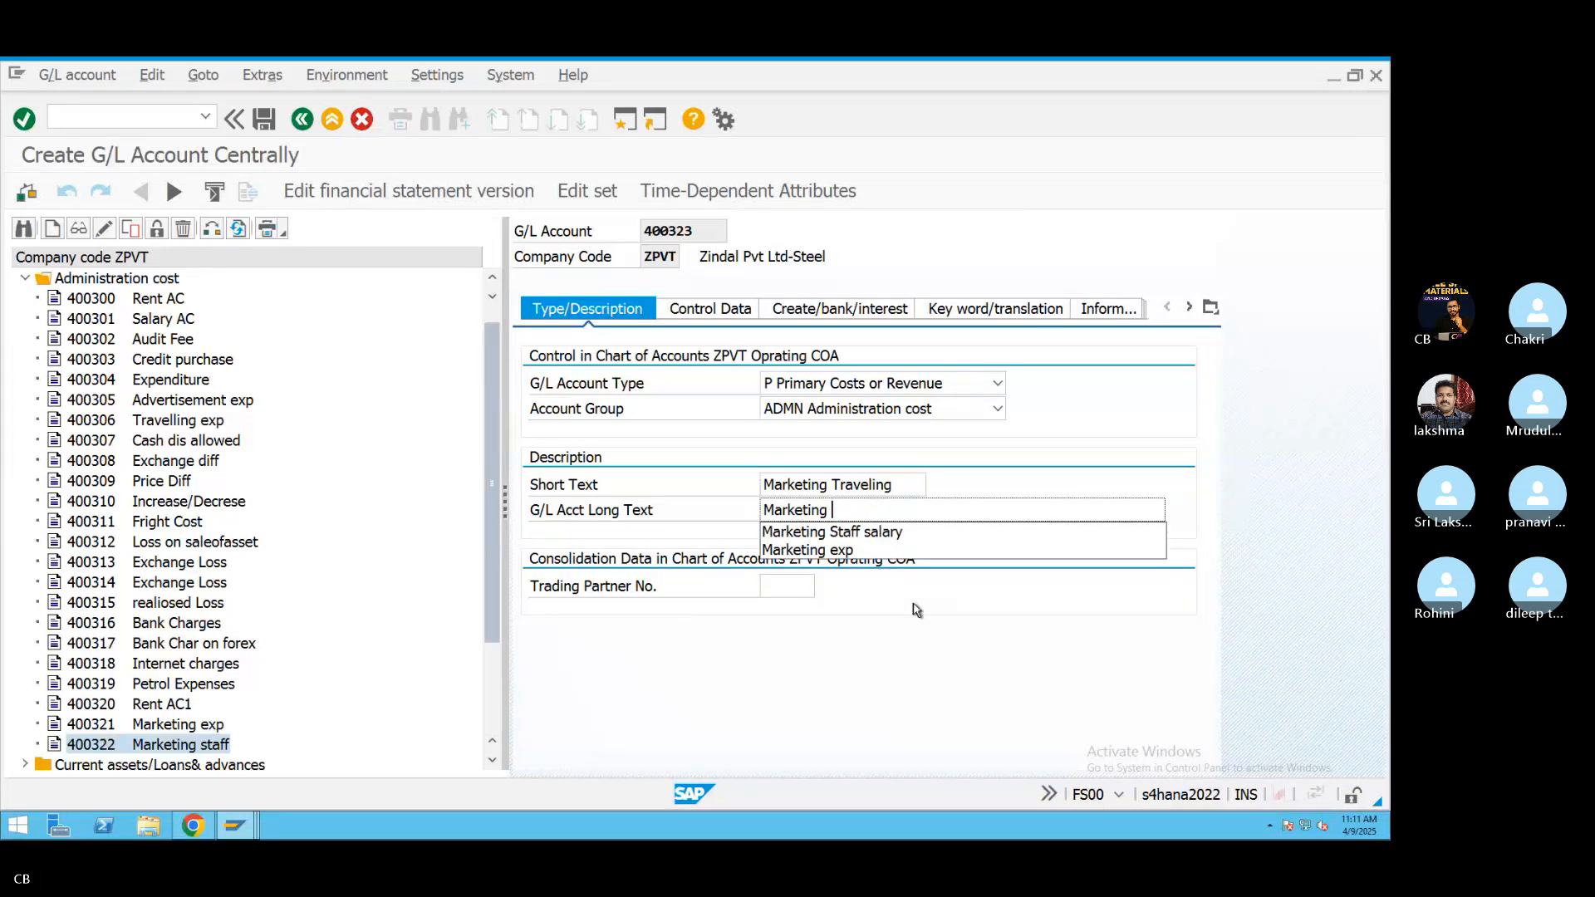
text(Travelling)
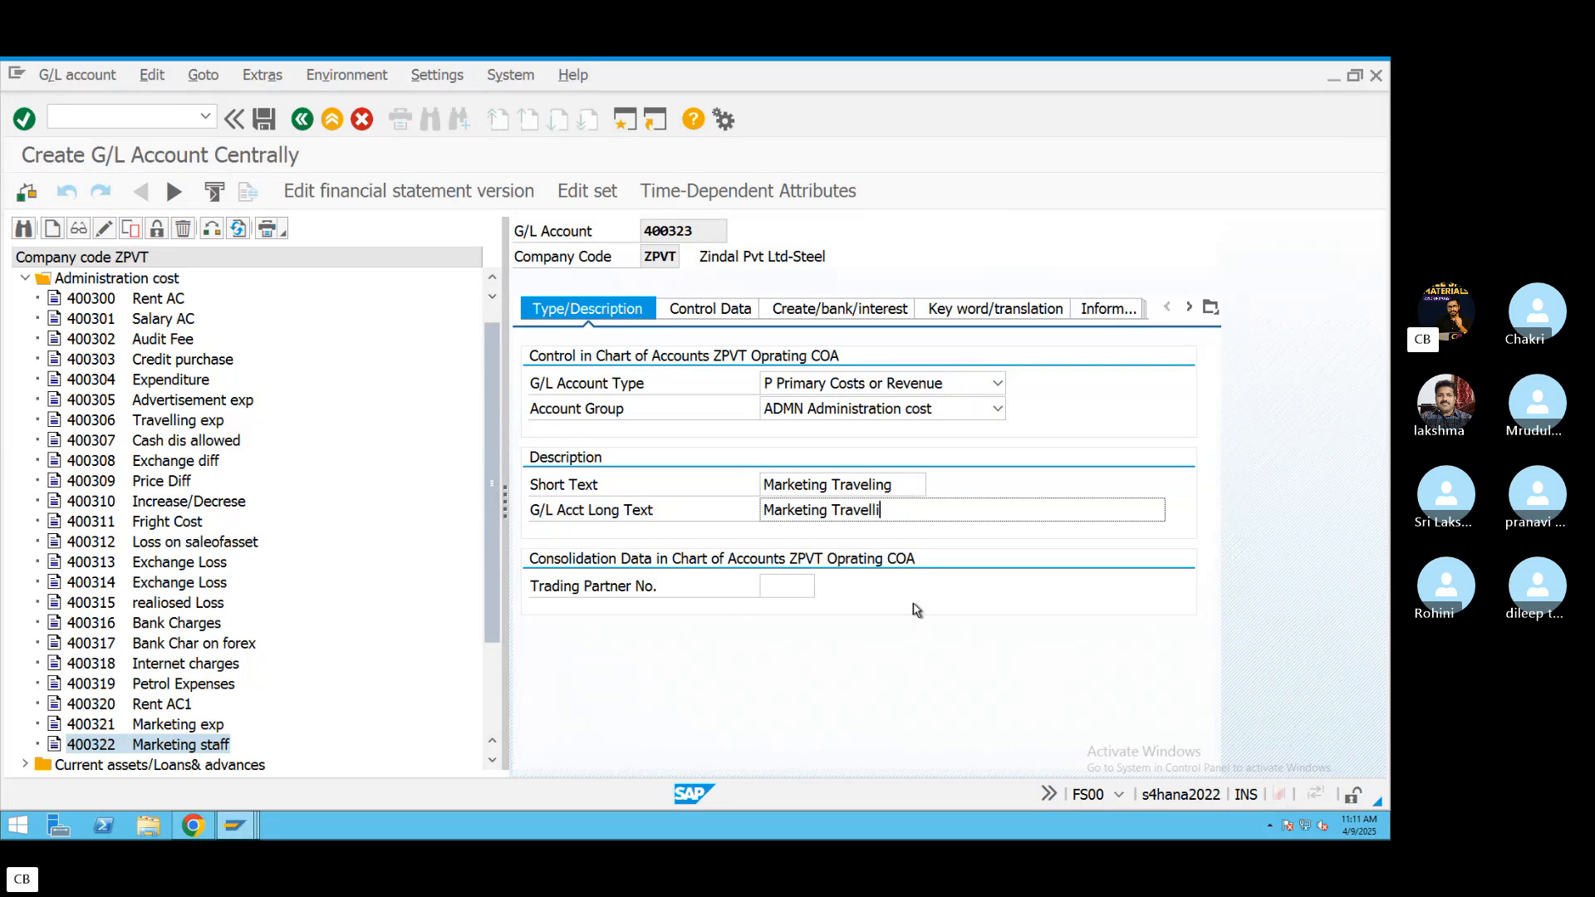
key(BackSpace)
text(in)
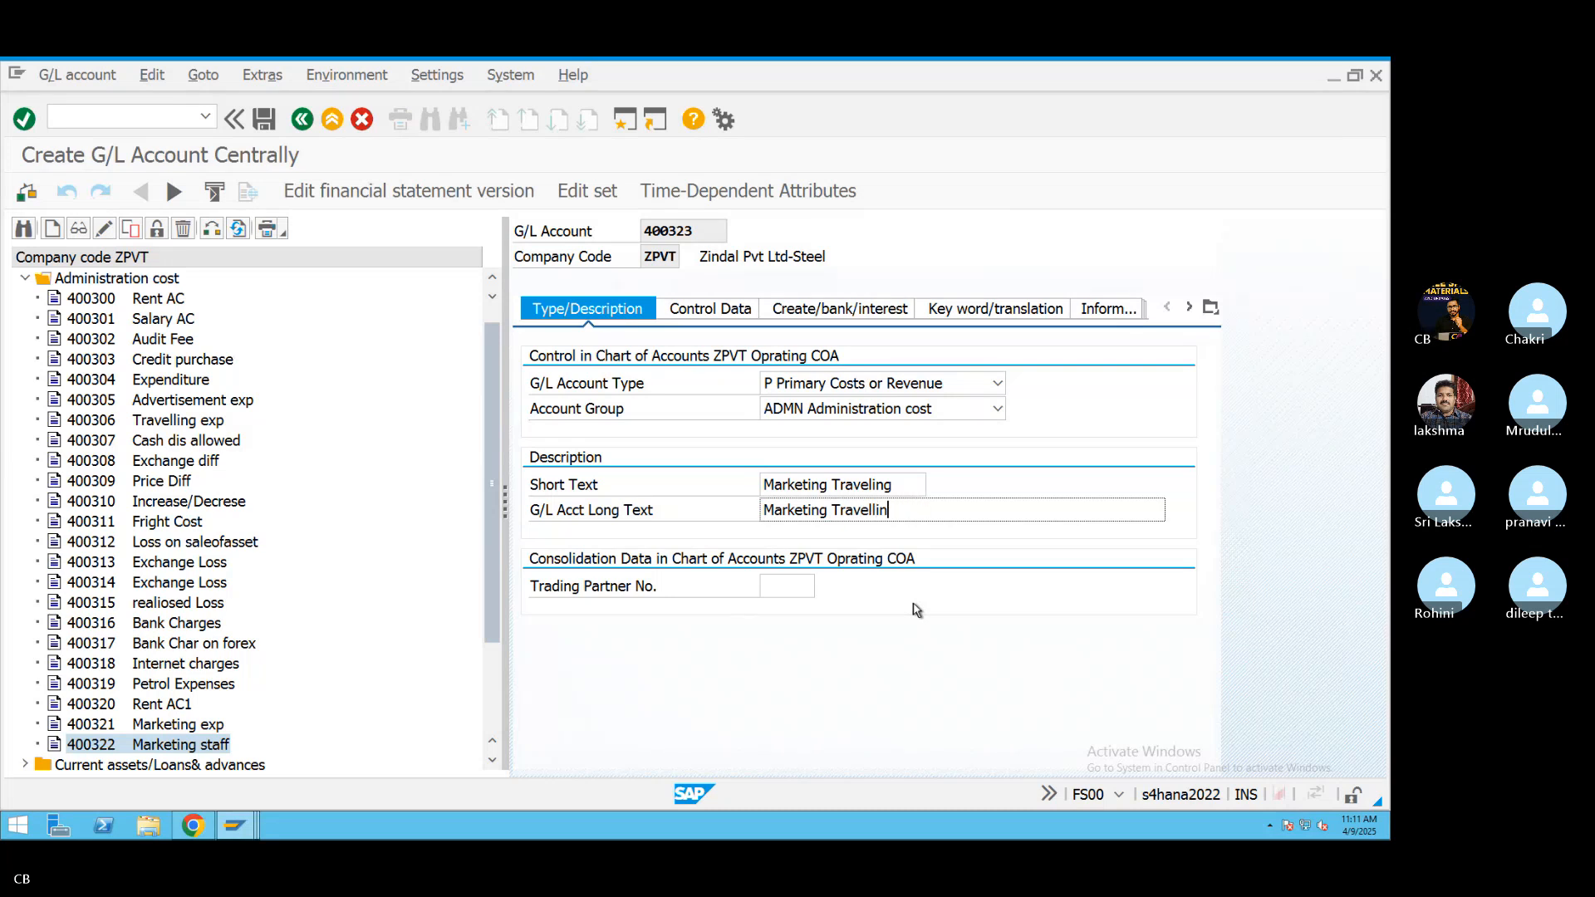
text(g exp)
click(264, 121)
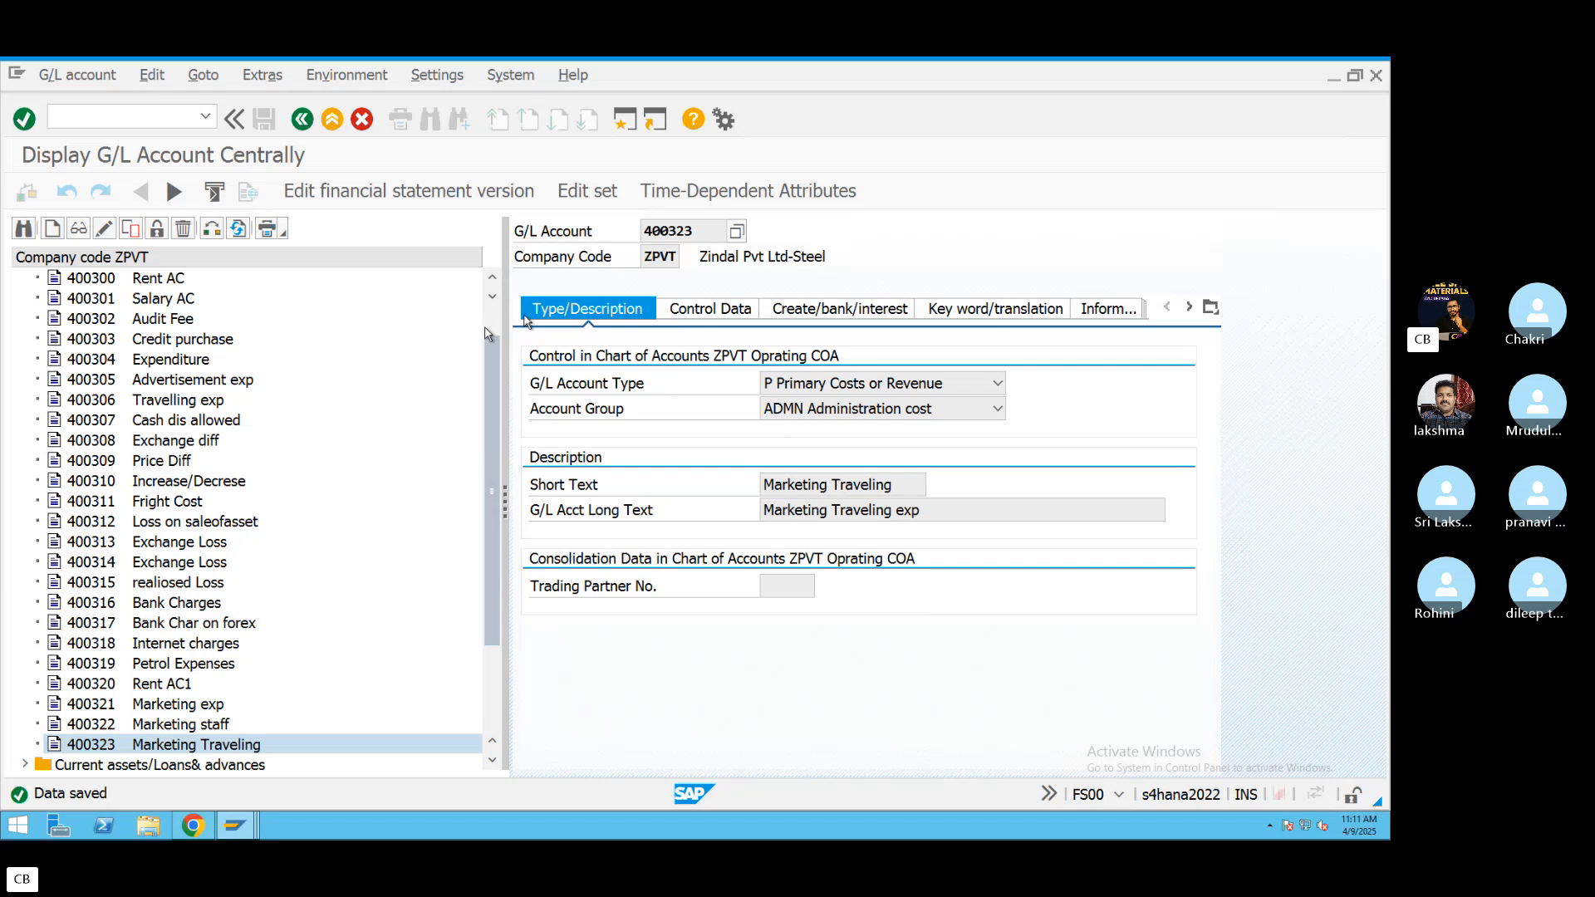
Select the Marketing staff account and switch to the open SAP session showing the cost center creation screen.
click(200, 706)
click(235, 825)
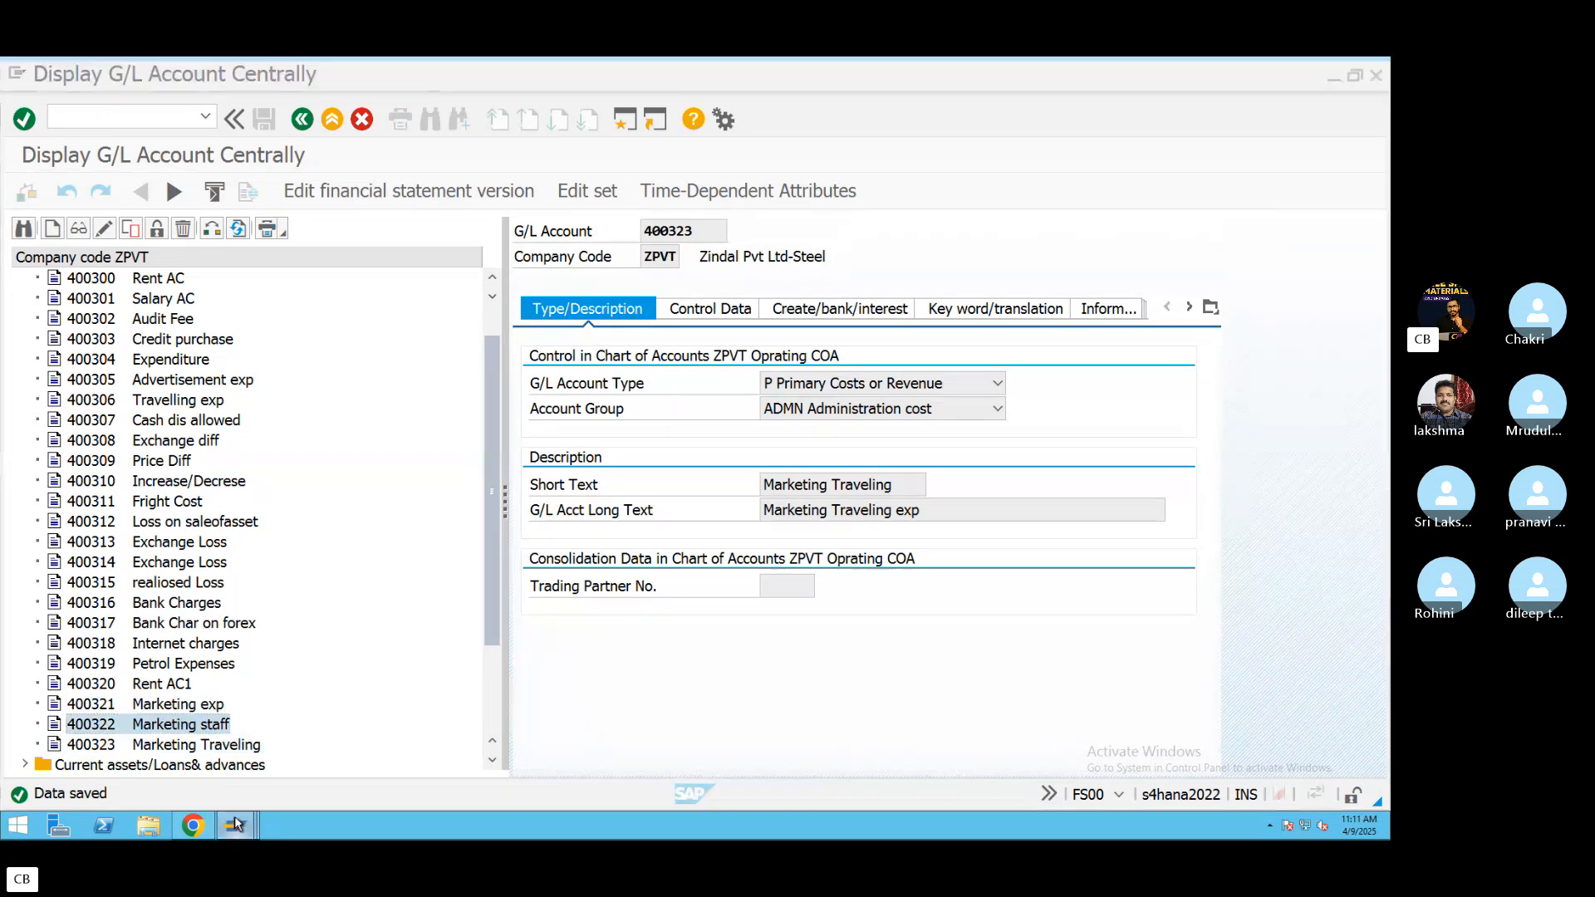
click(402, 769)
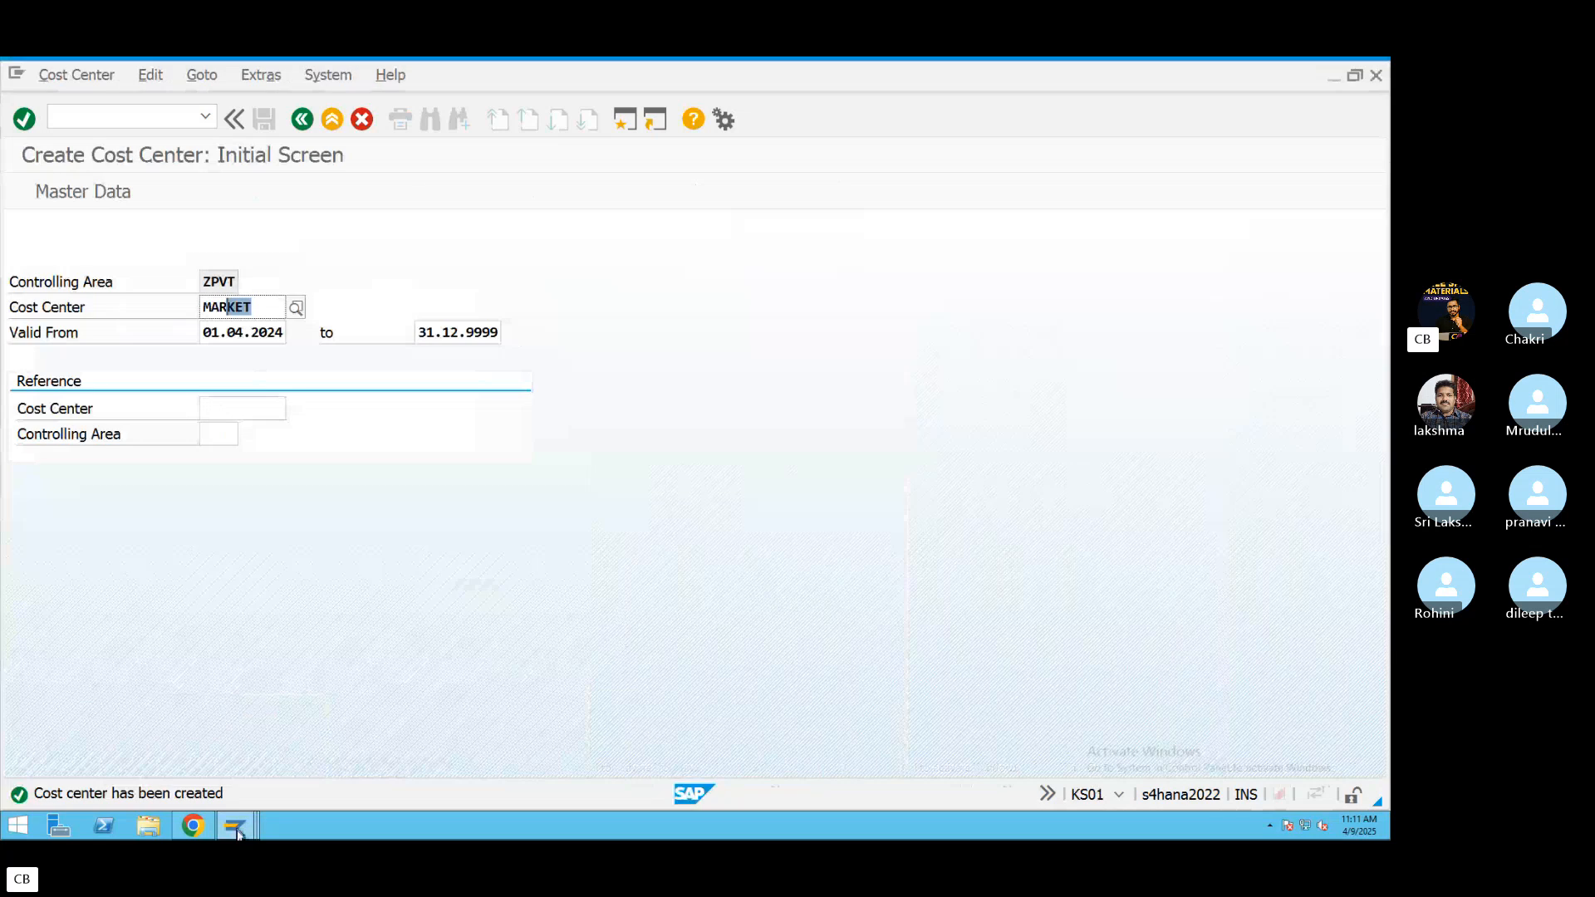
Switch to the cost planning session for order 6024 and set the cost element range from 400320 to 400323.
click(235, 825)
click(246, 757)
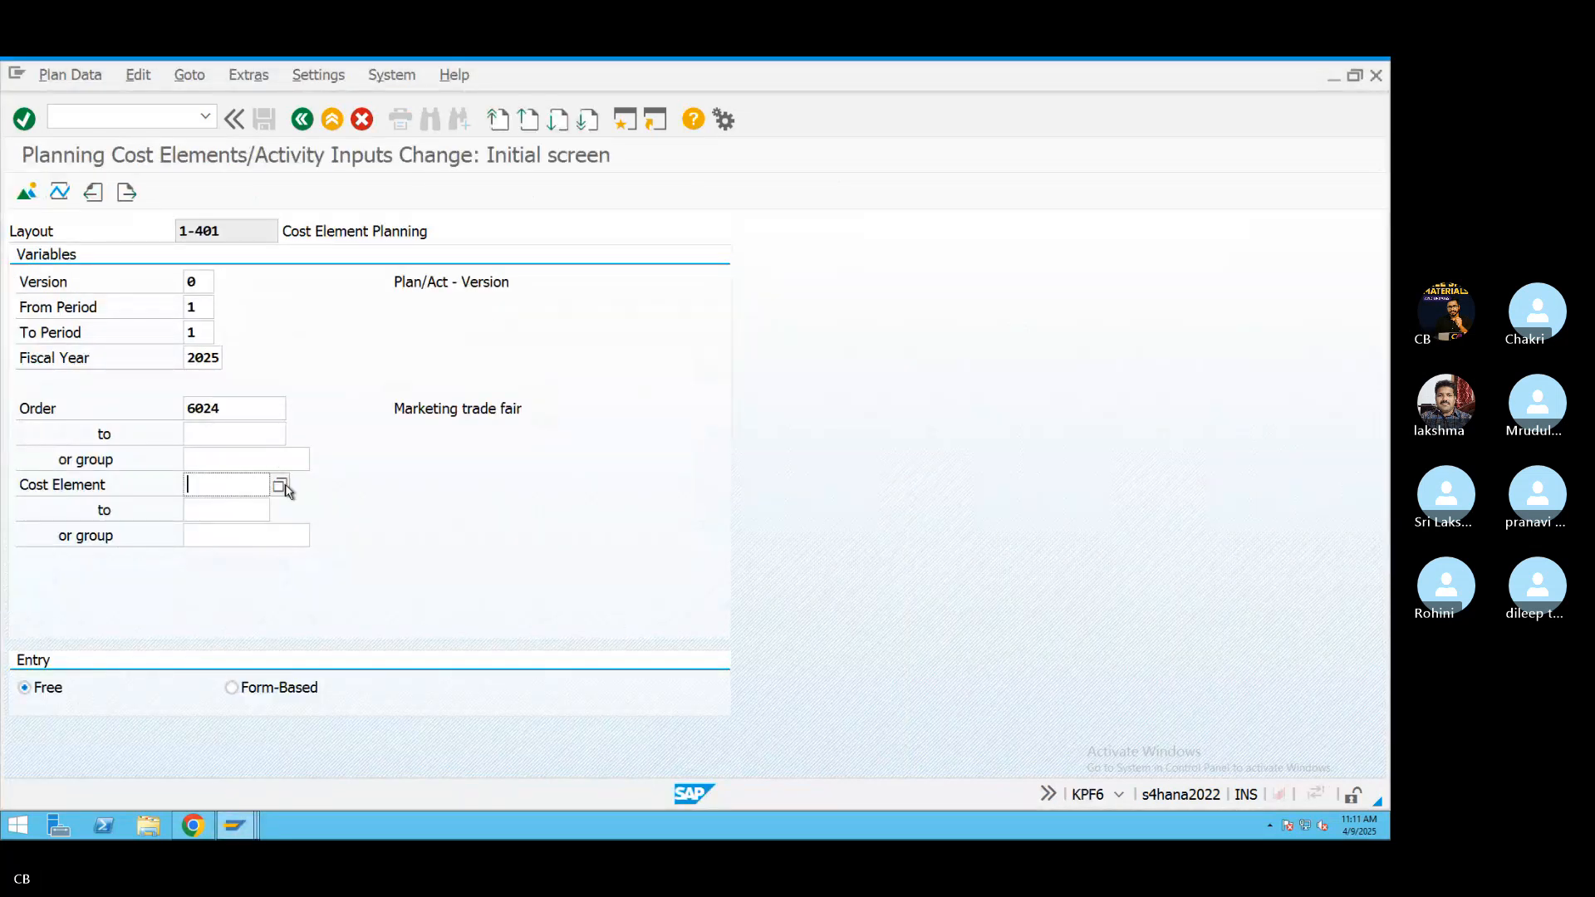
click(282, 485)
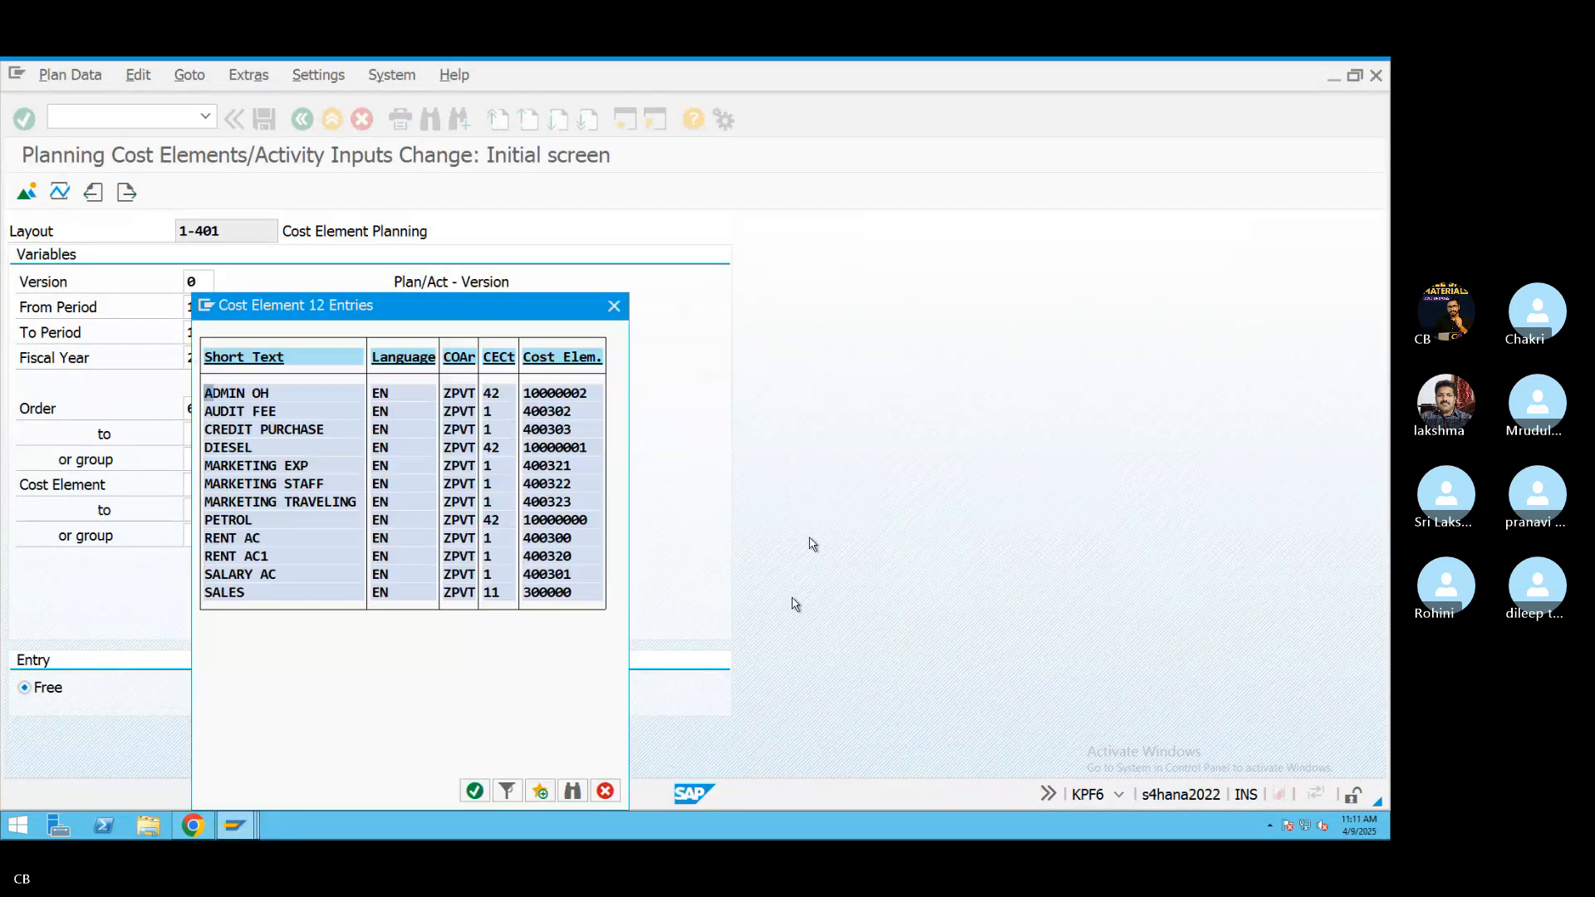
click(643, 790)
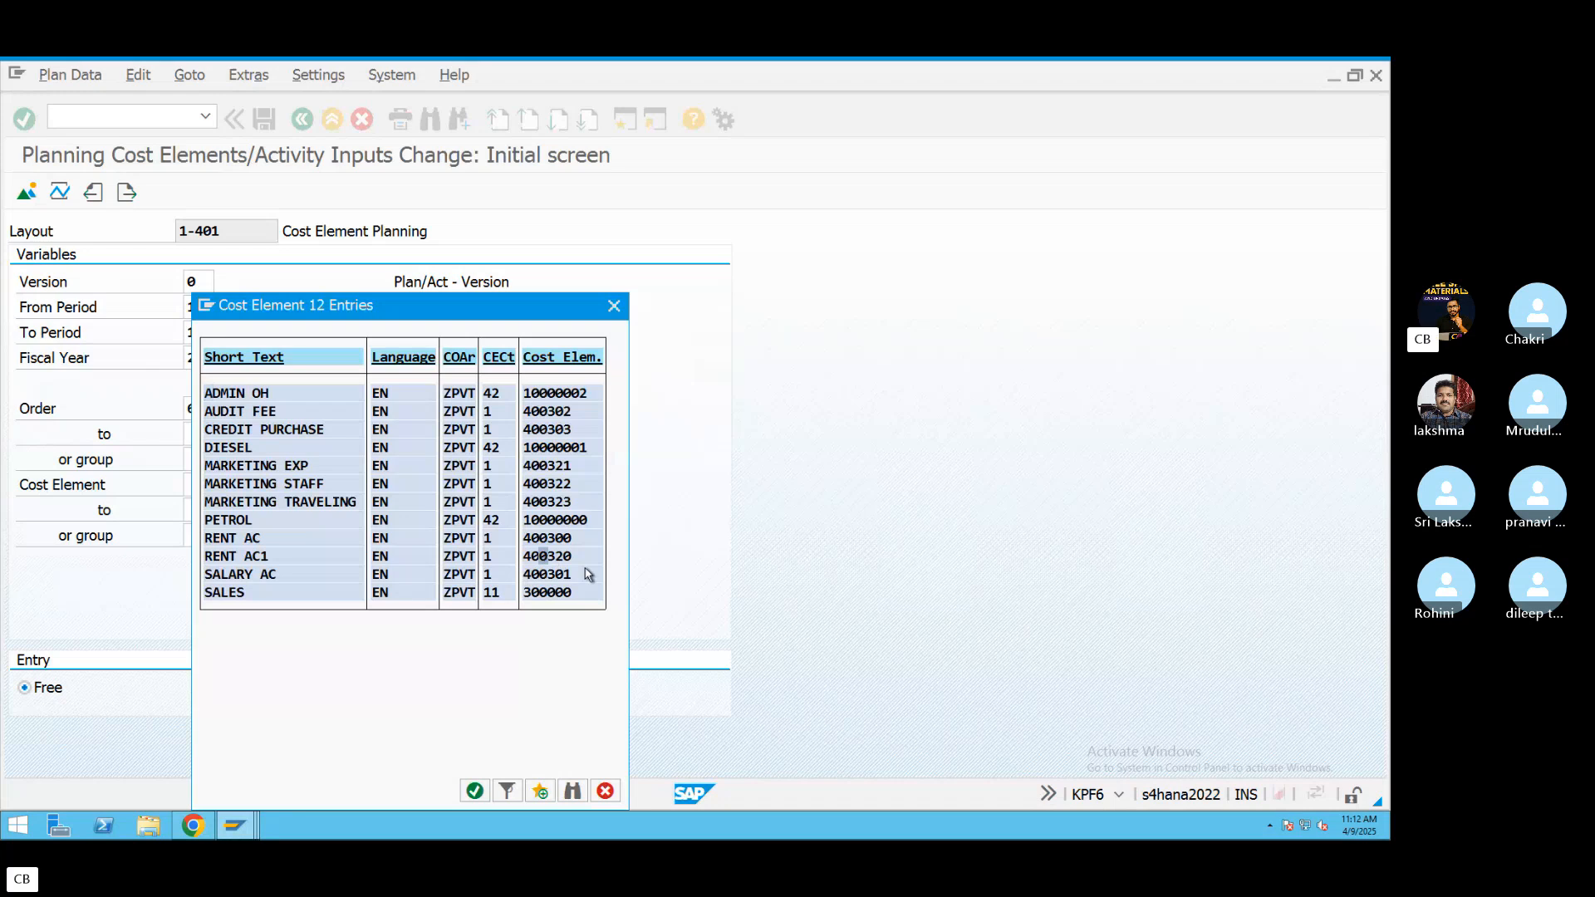
double_click(542, 558)
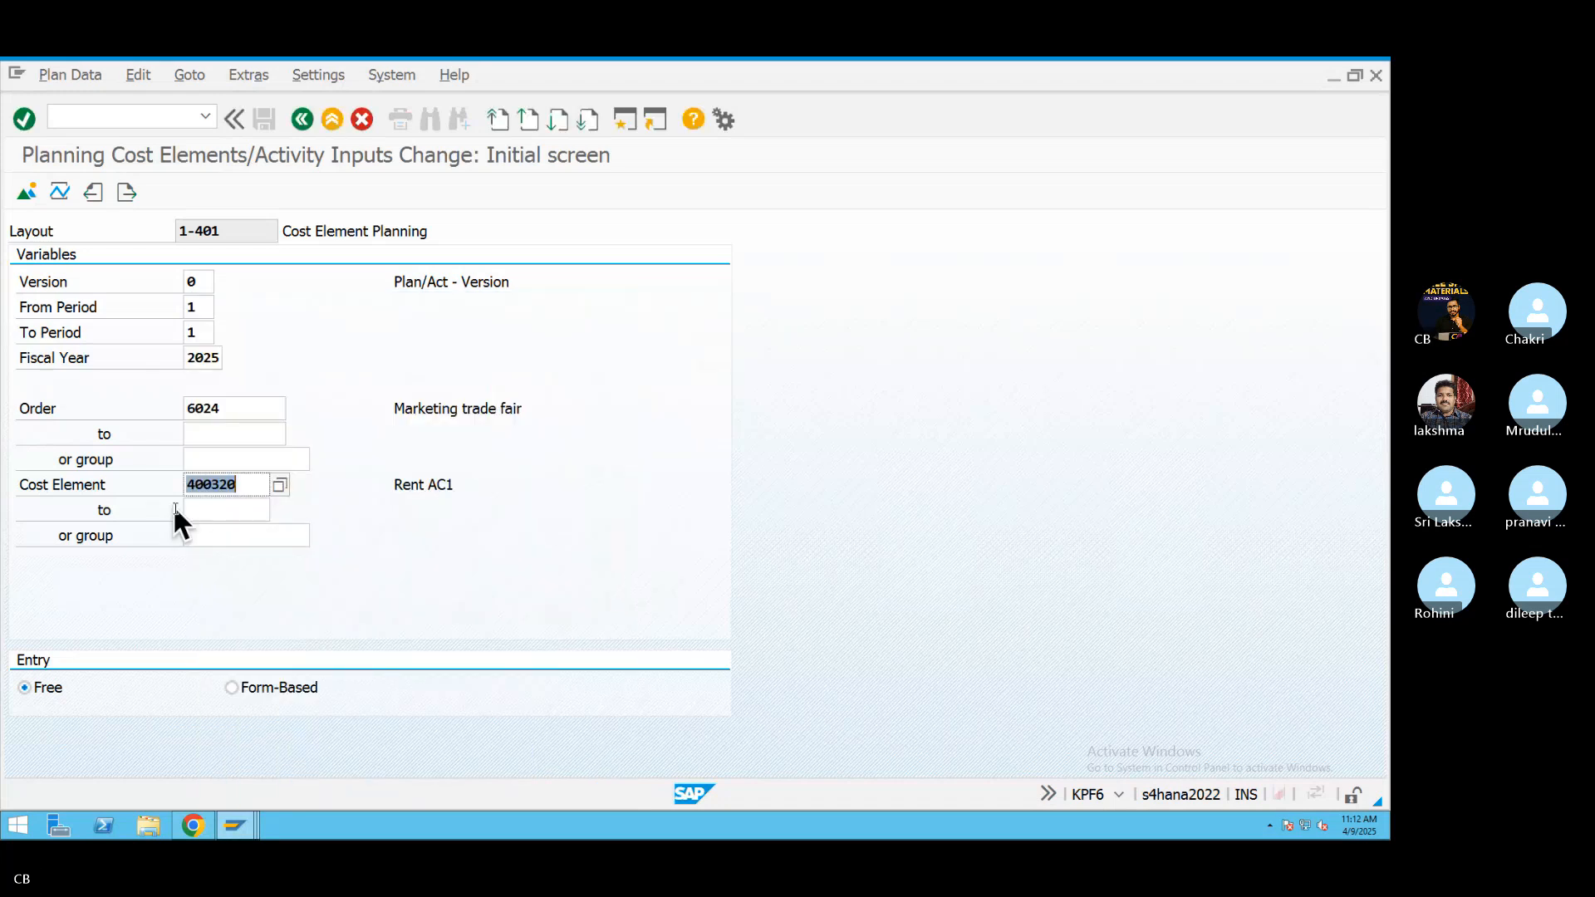
click(220, 509)
text(400)
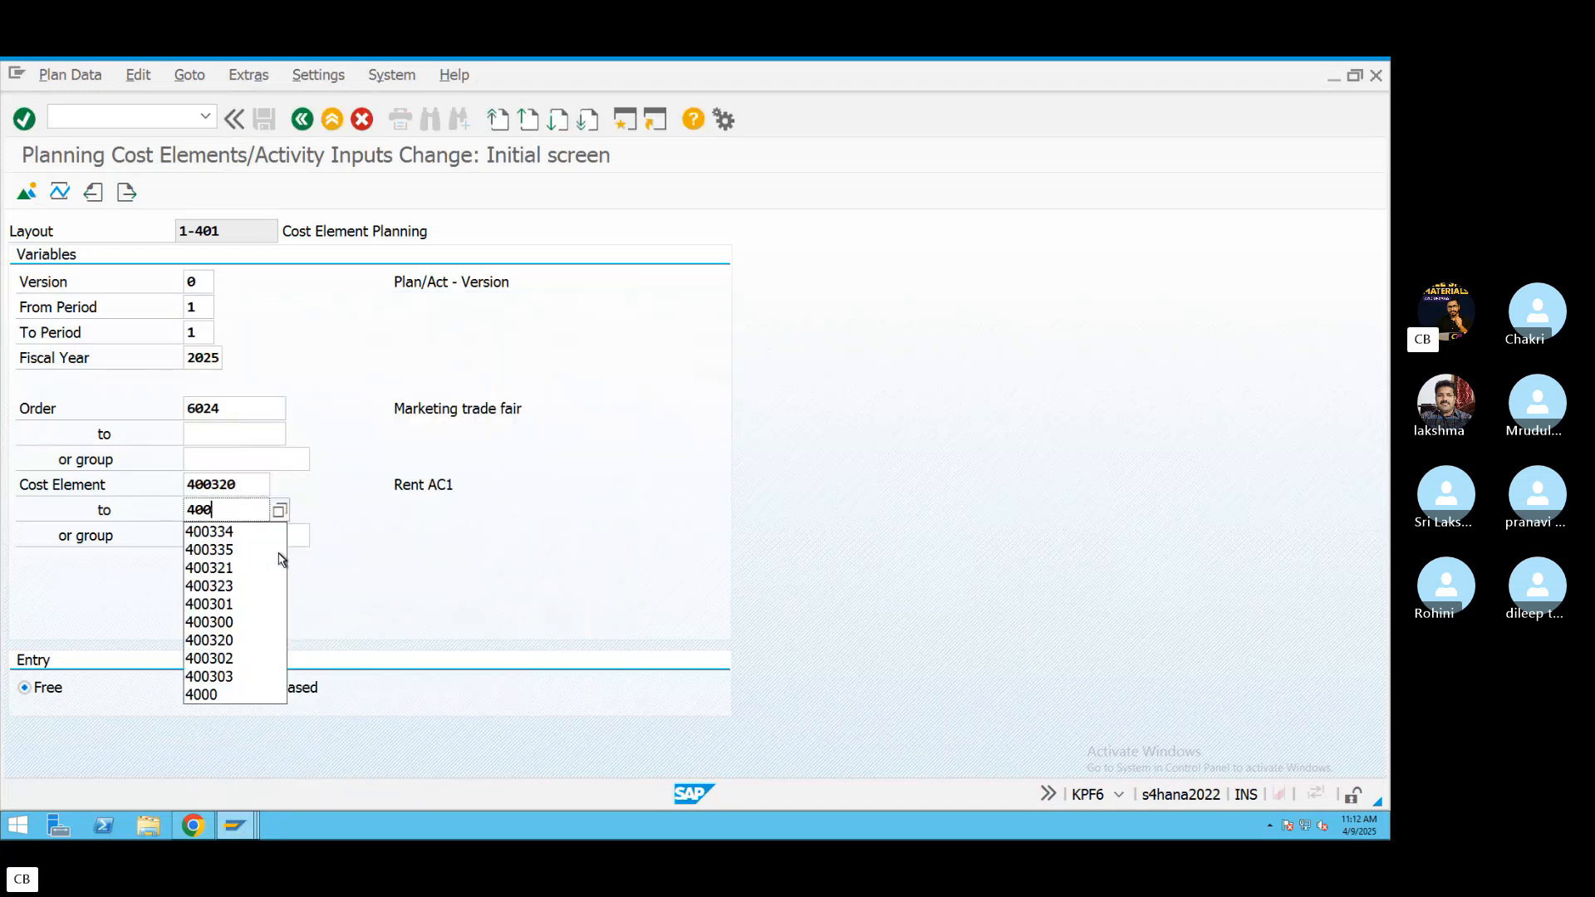
text(323)
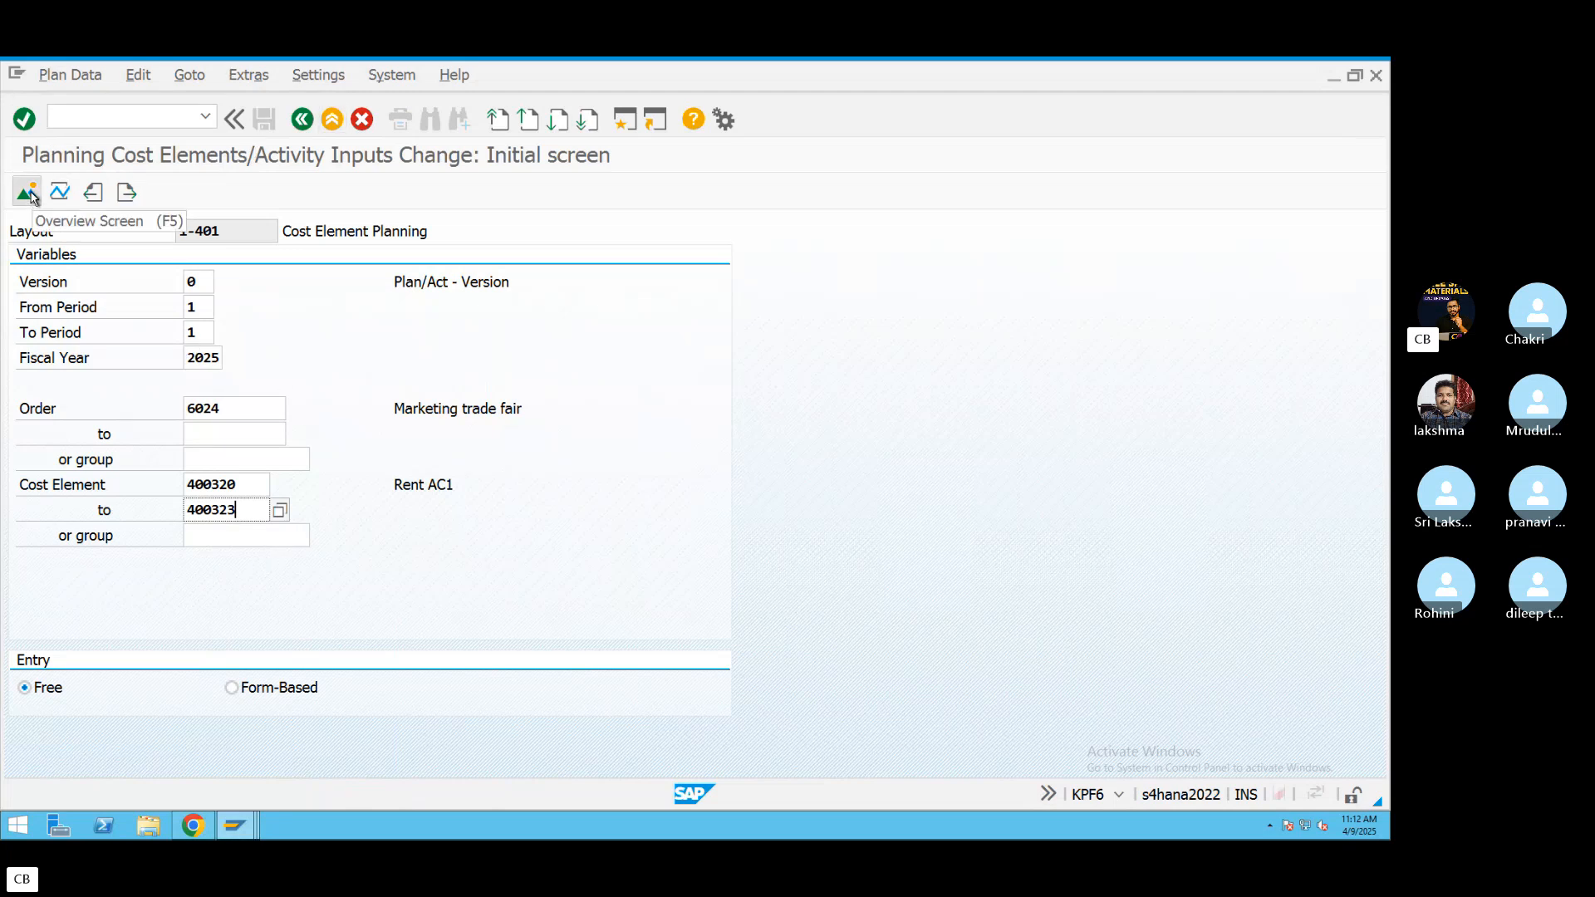
Set the end period to 12 and change the starting cost element to Marketing exp, 400321.
click(197, 307)
click(205, 331)
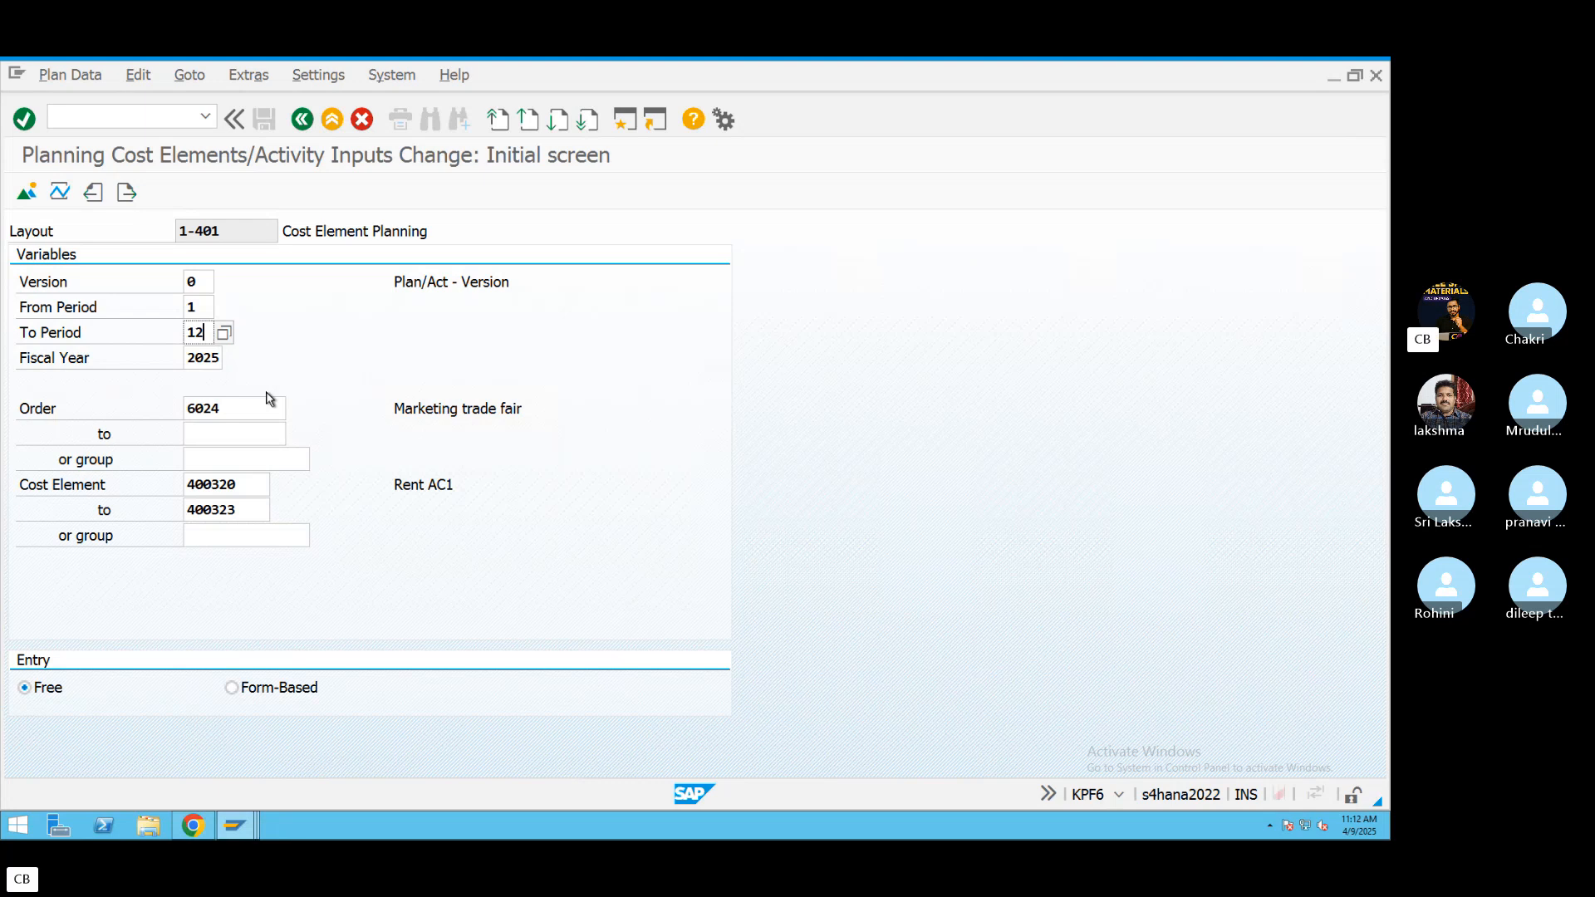
click(249, 495)
click(277, 484)
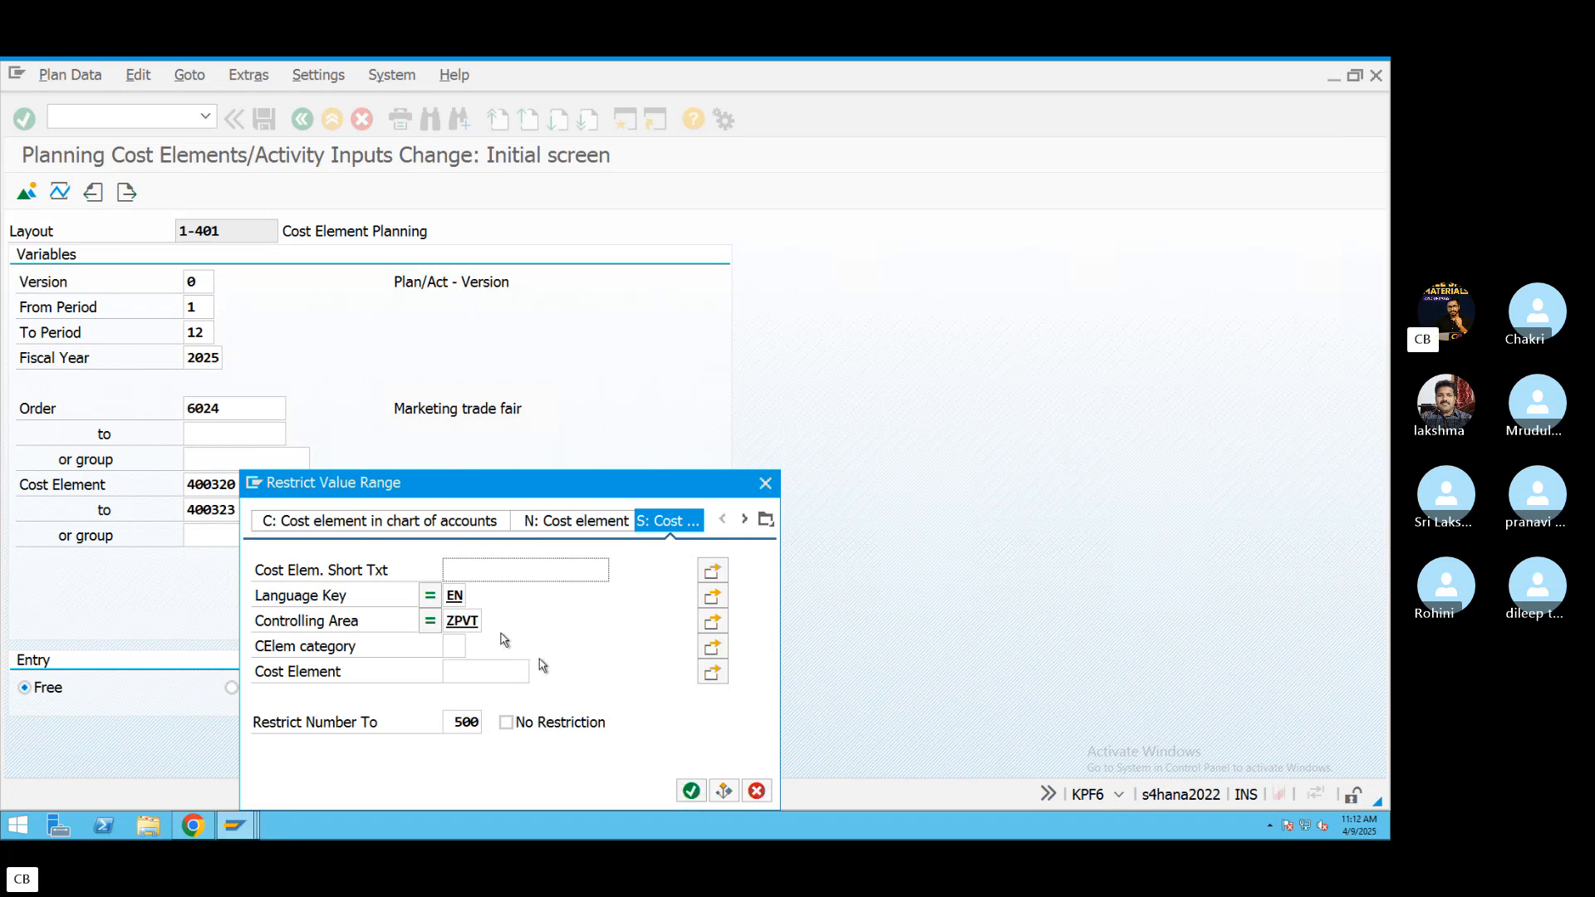
click(691, 790)
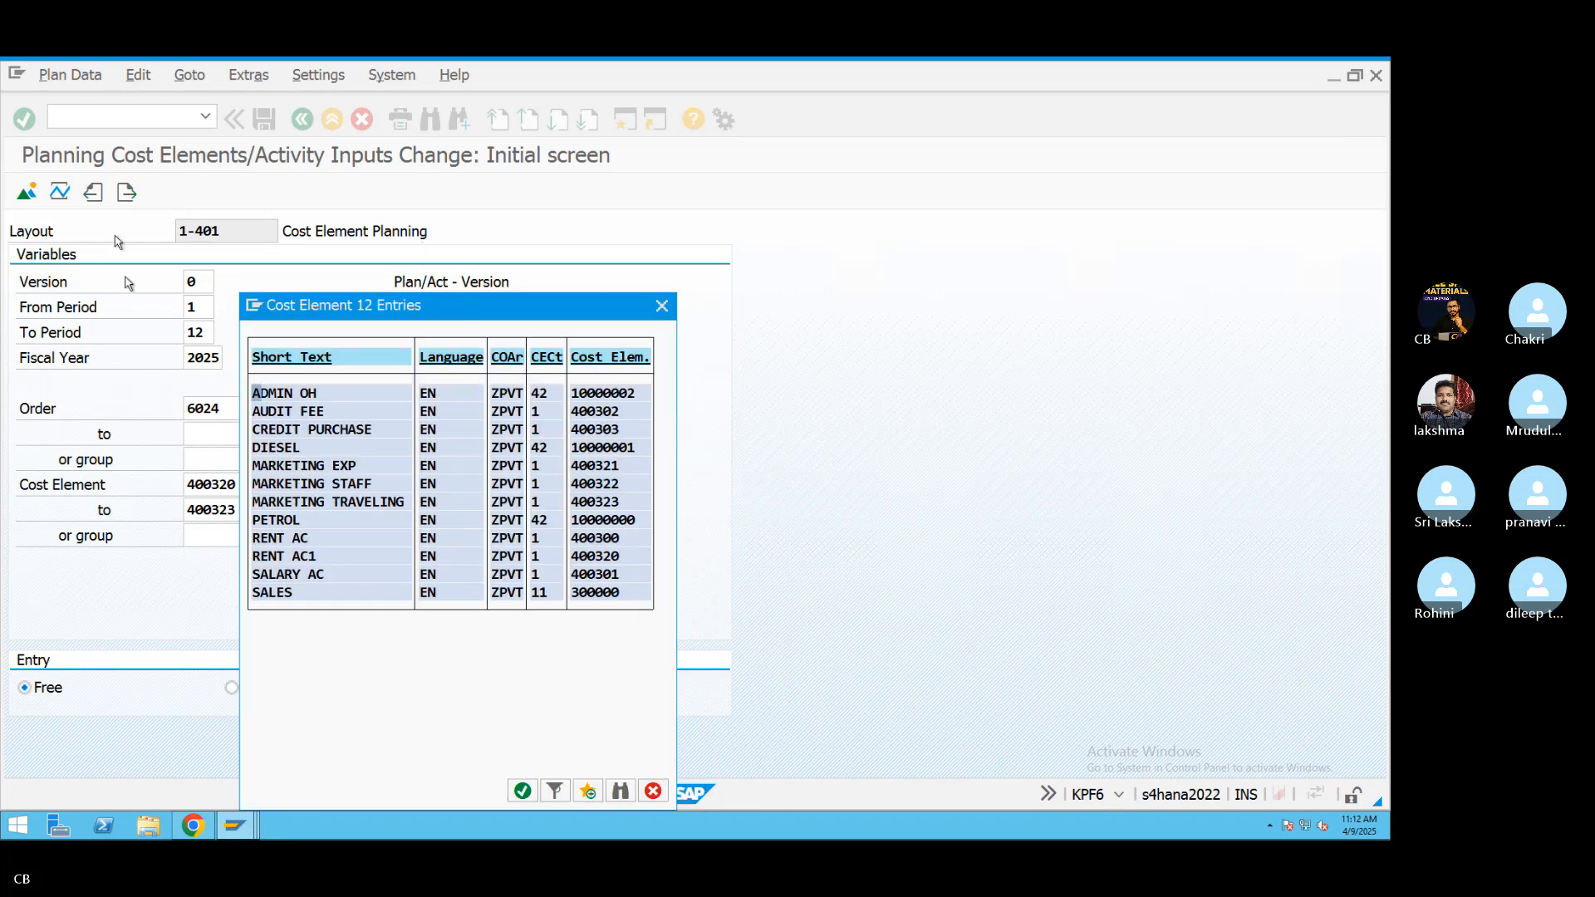
click(338, 466)
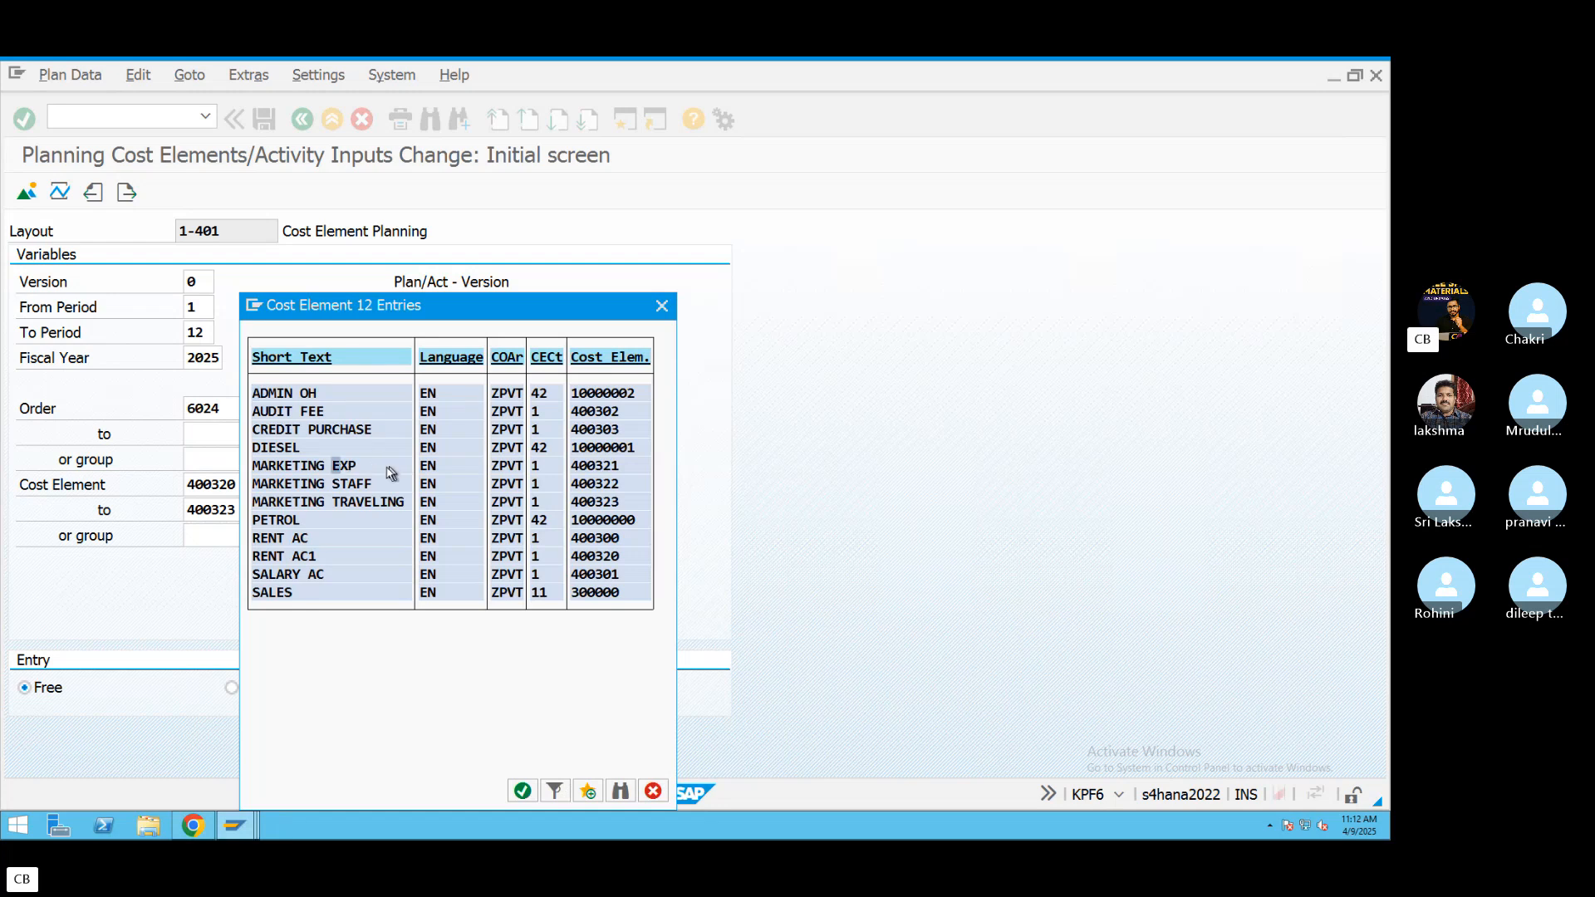
double_click(355, 471)
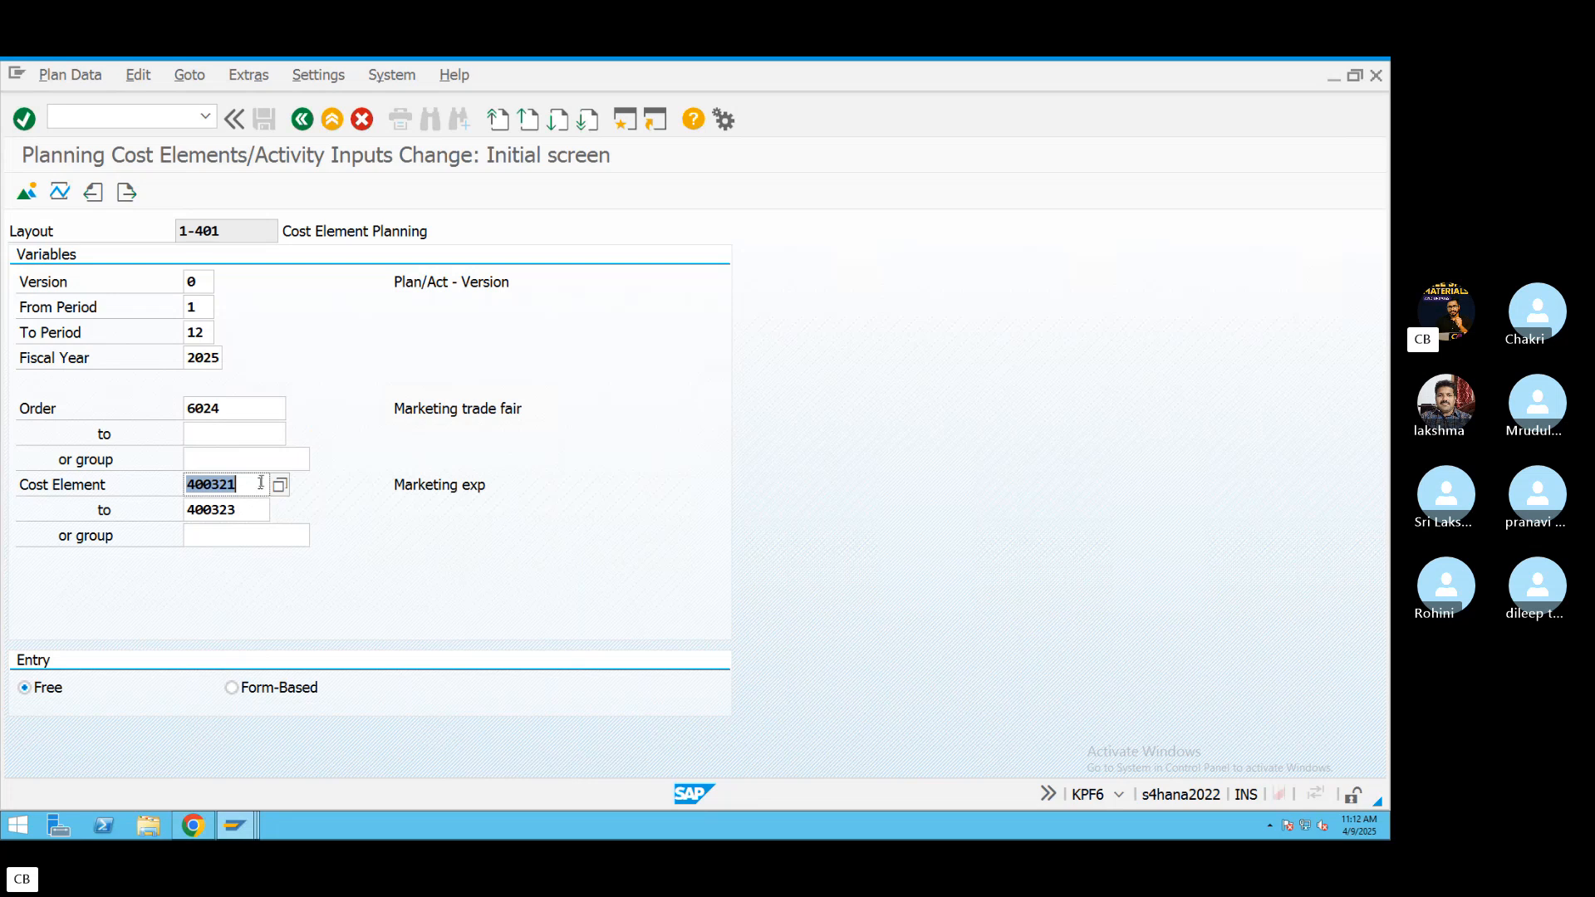
Open the planning overview and enter cost elements 400321 and 400322 in the first two rows.
click(27, 194)
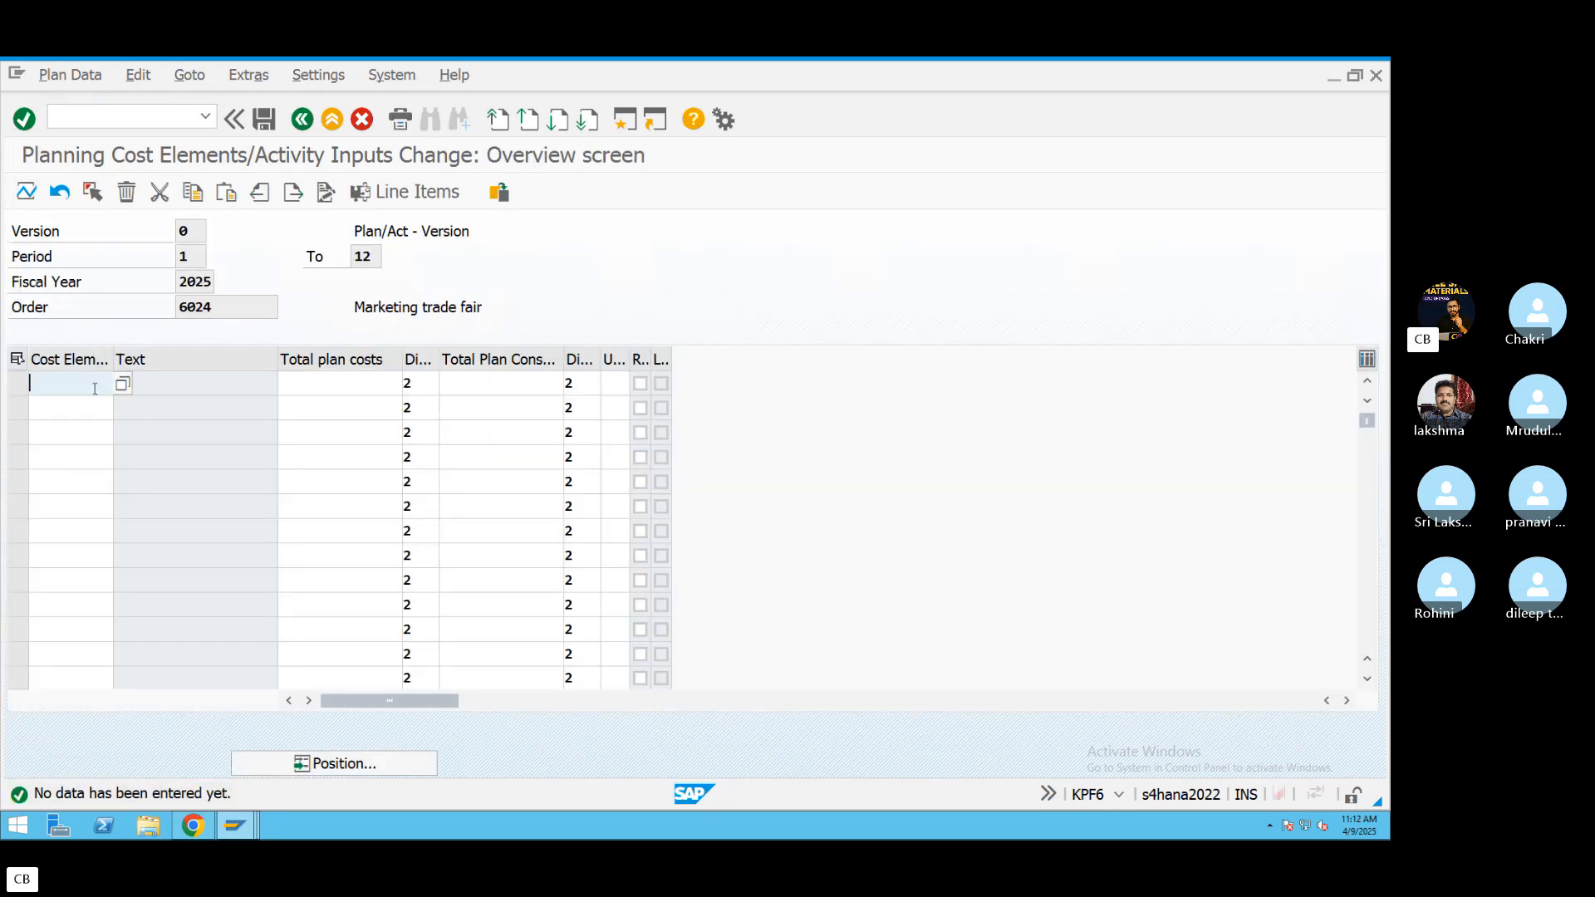
text(400321)
key(Down)
text(4)
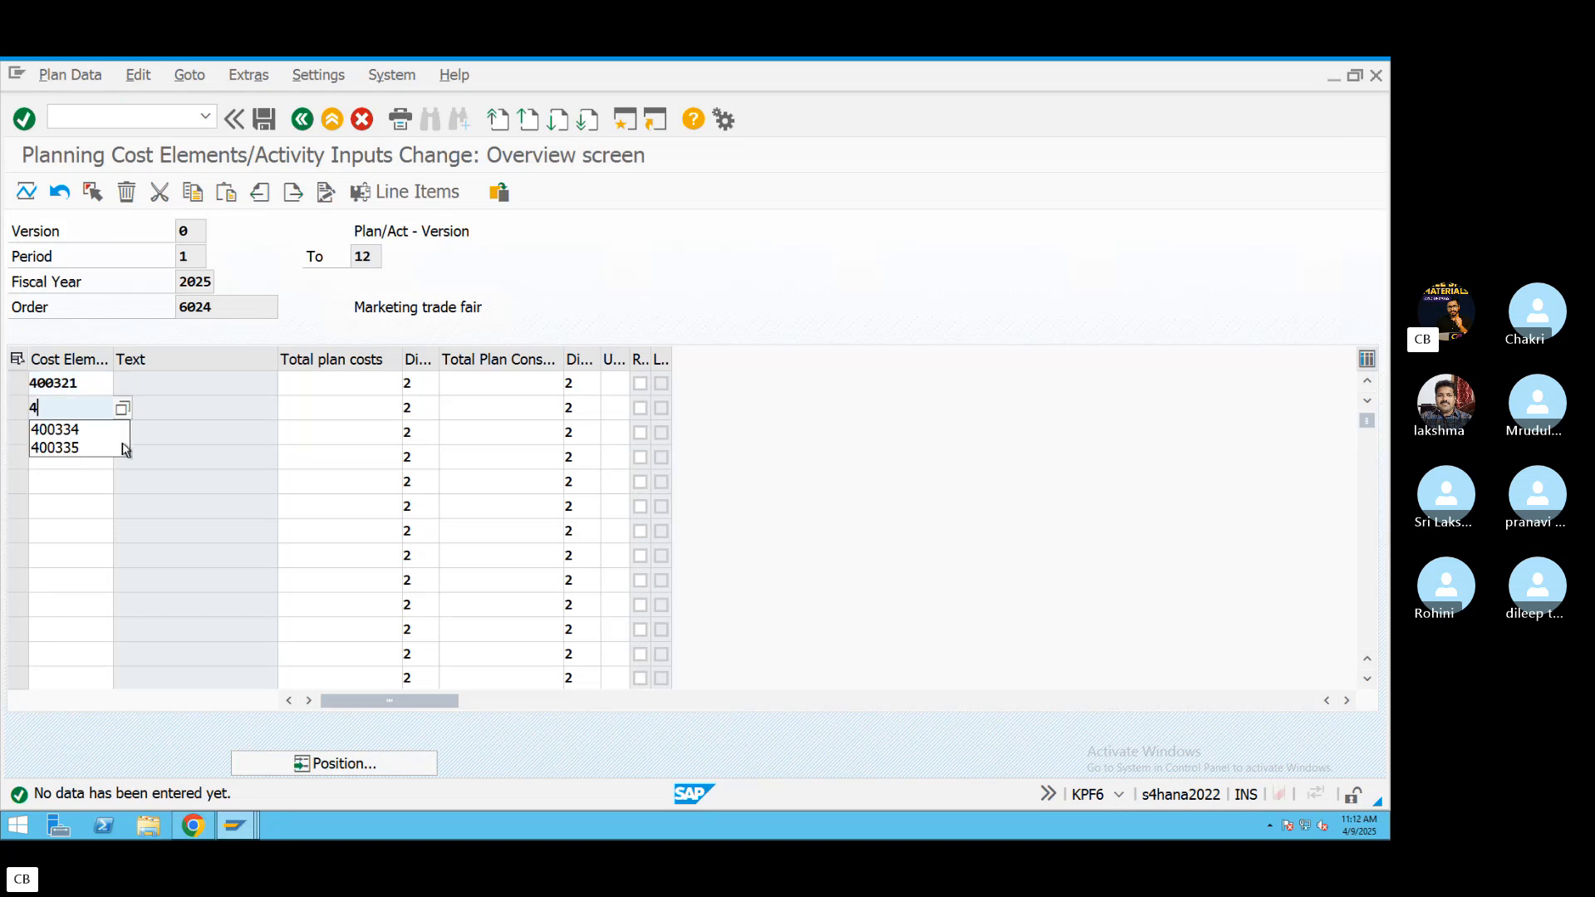
text(00422)
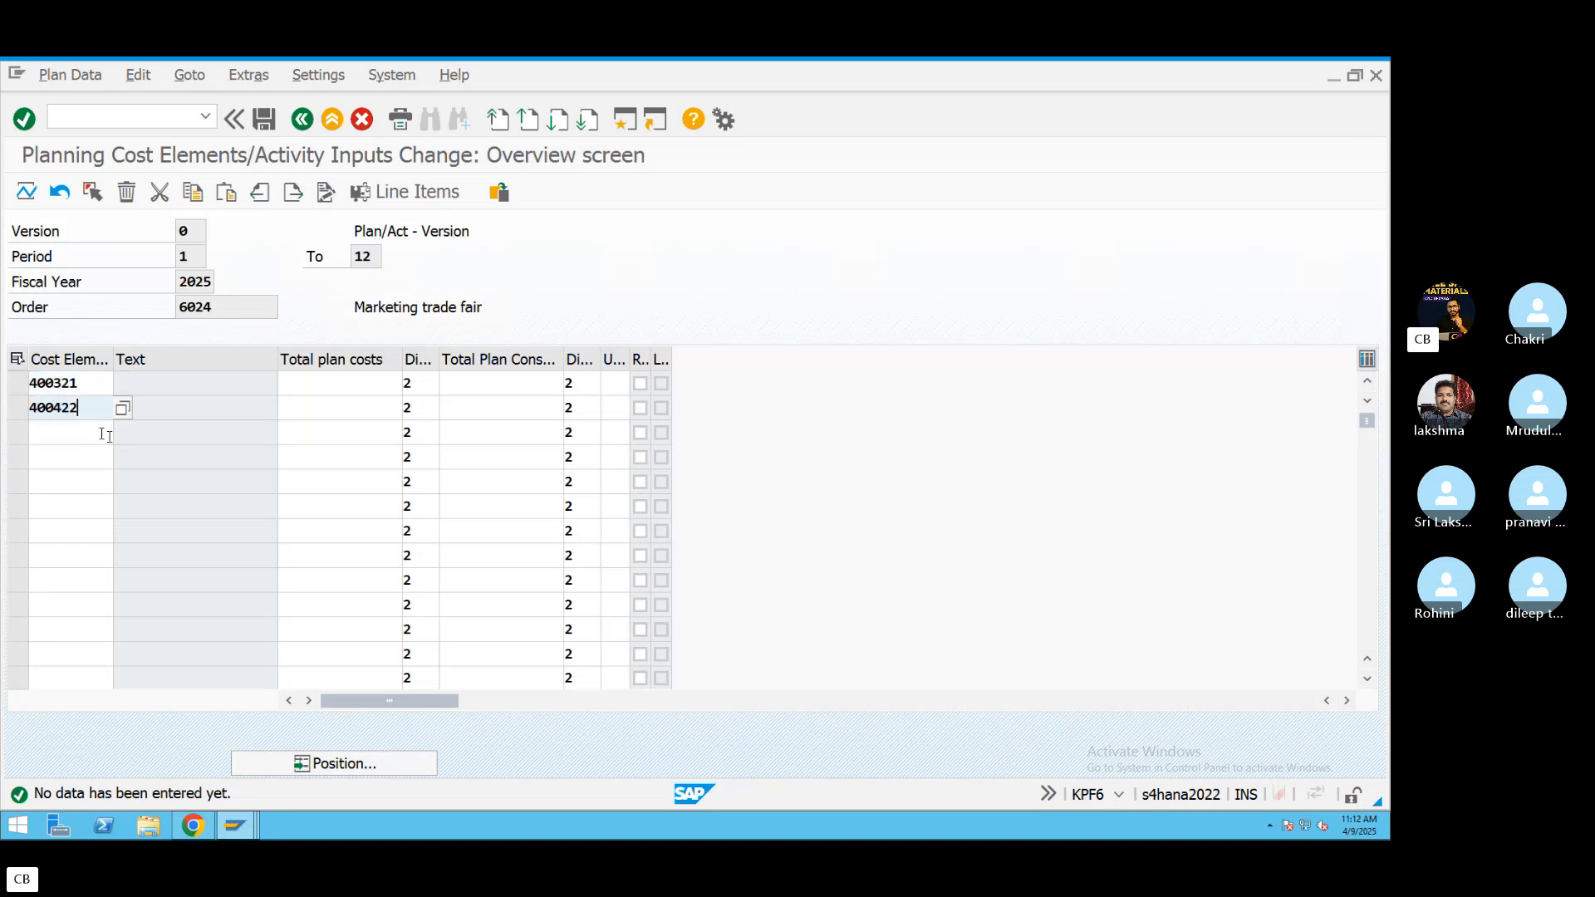
click(74, 432)
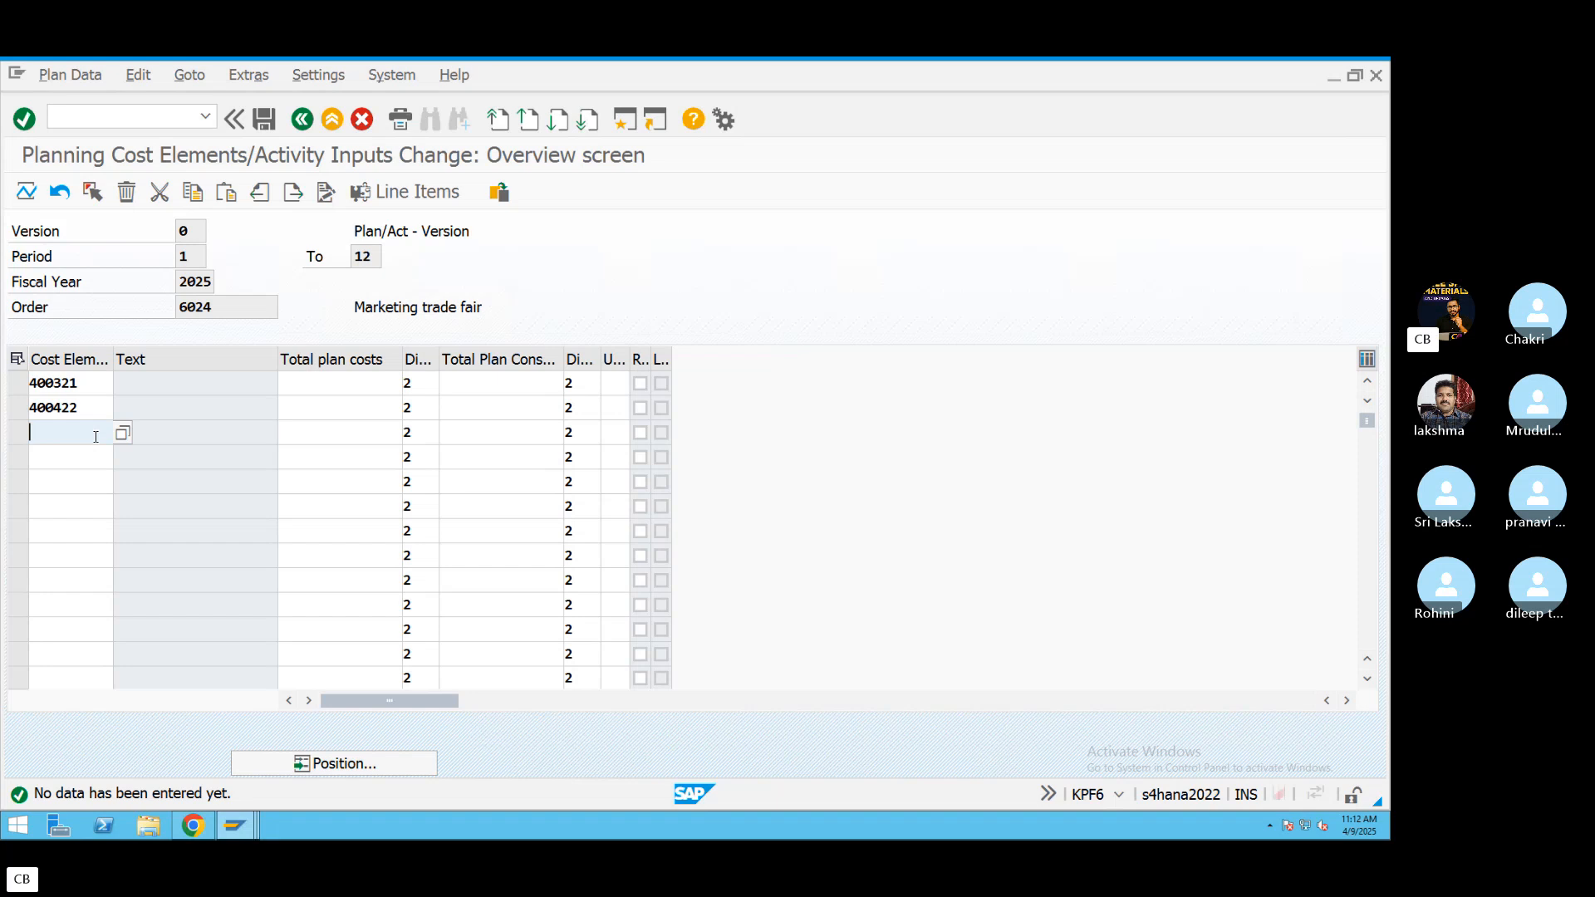
click(84, 407)
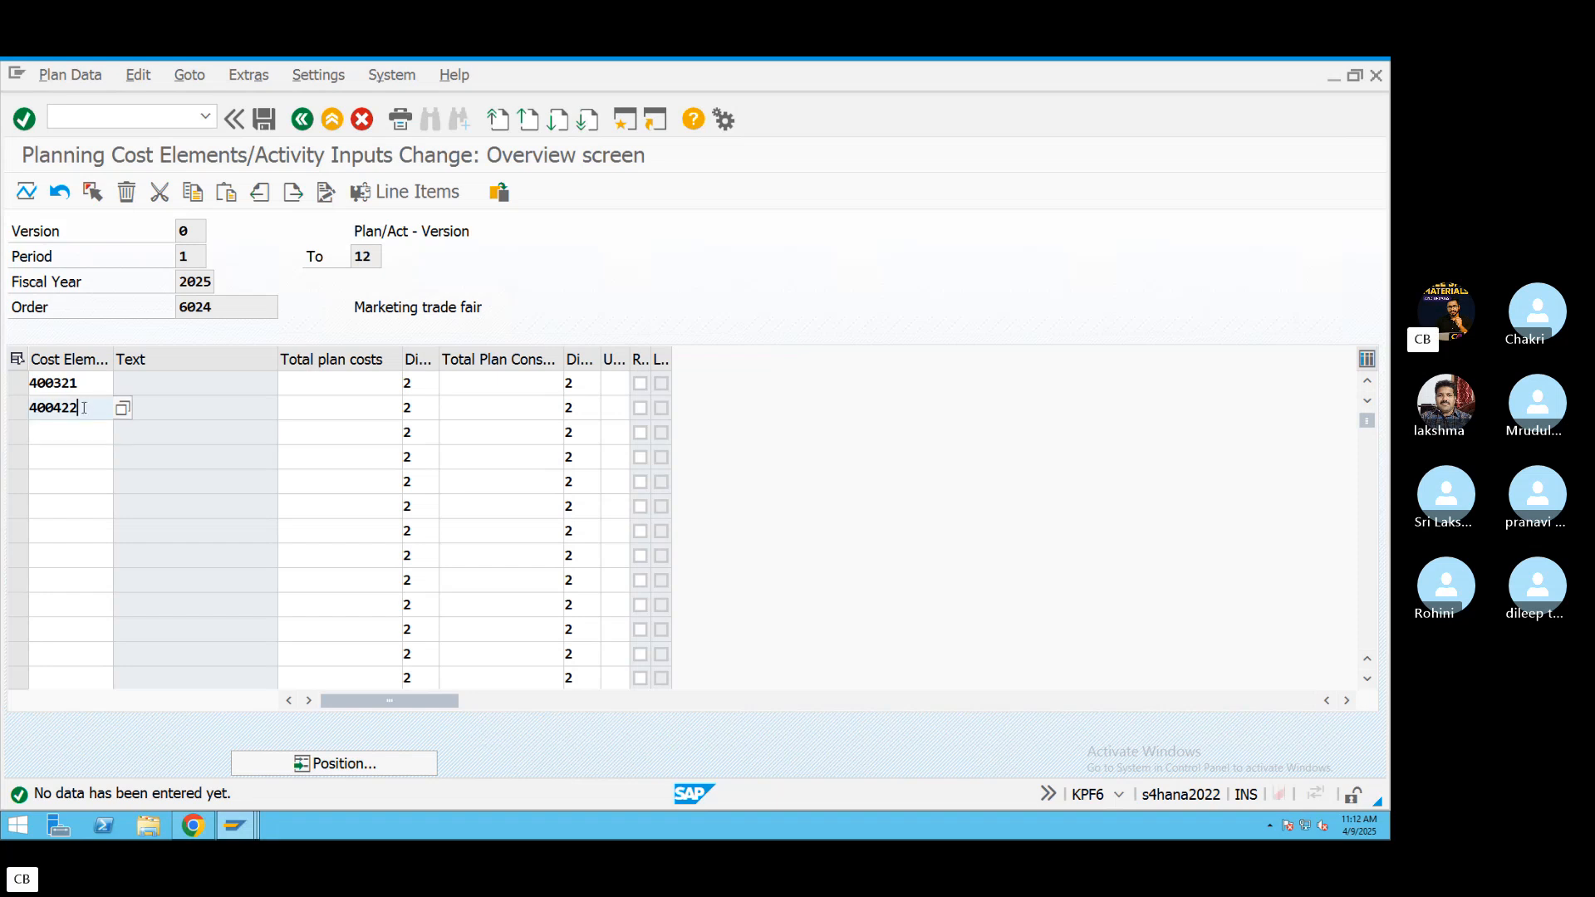
key(BackSpace)
key(BackSpace)
key(BackSpace)
text(322)
Add cost element 400323 in the third row of the planning overview.
click(76, 429)
text(400)
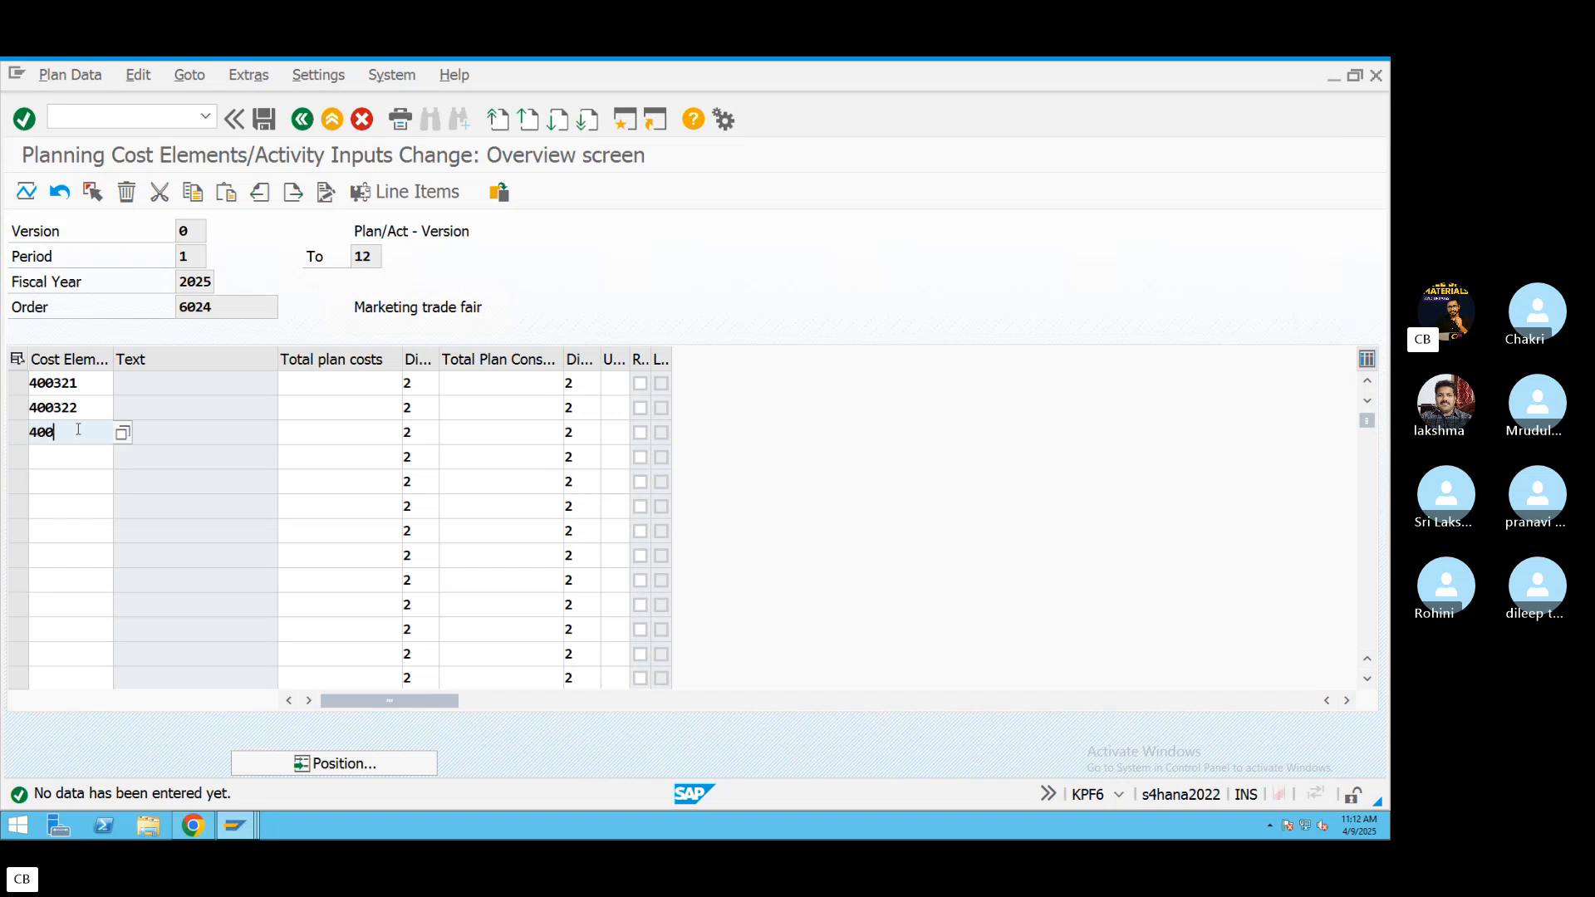
text(3)
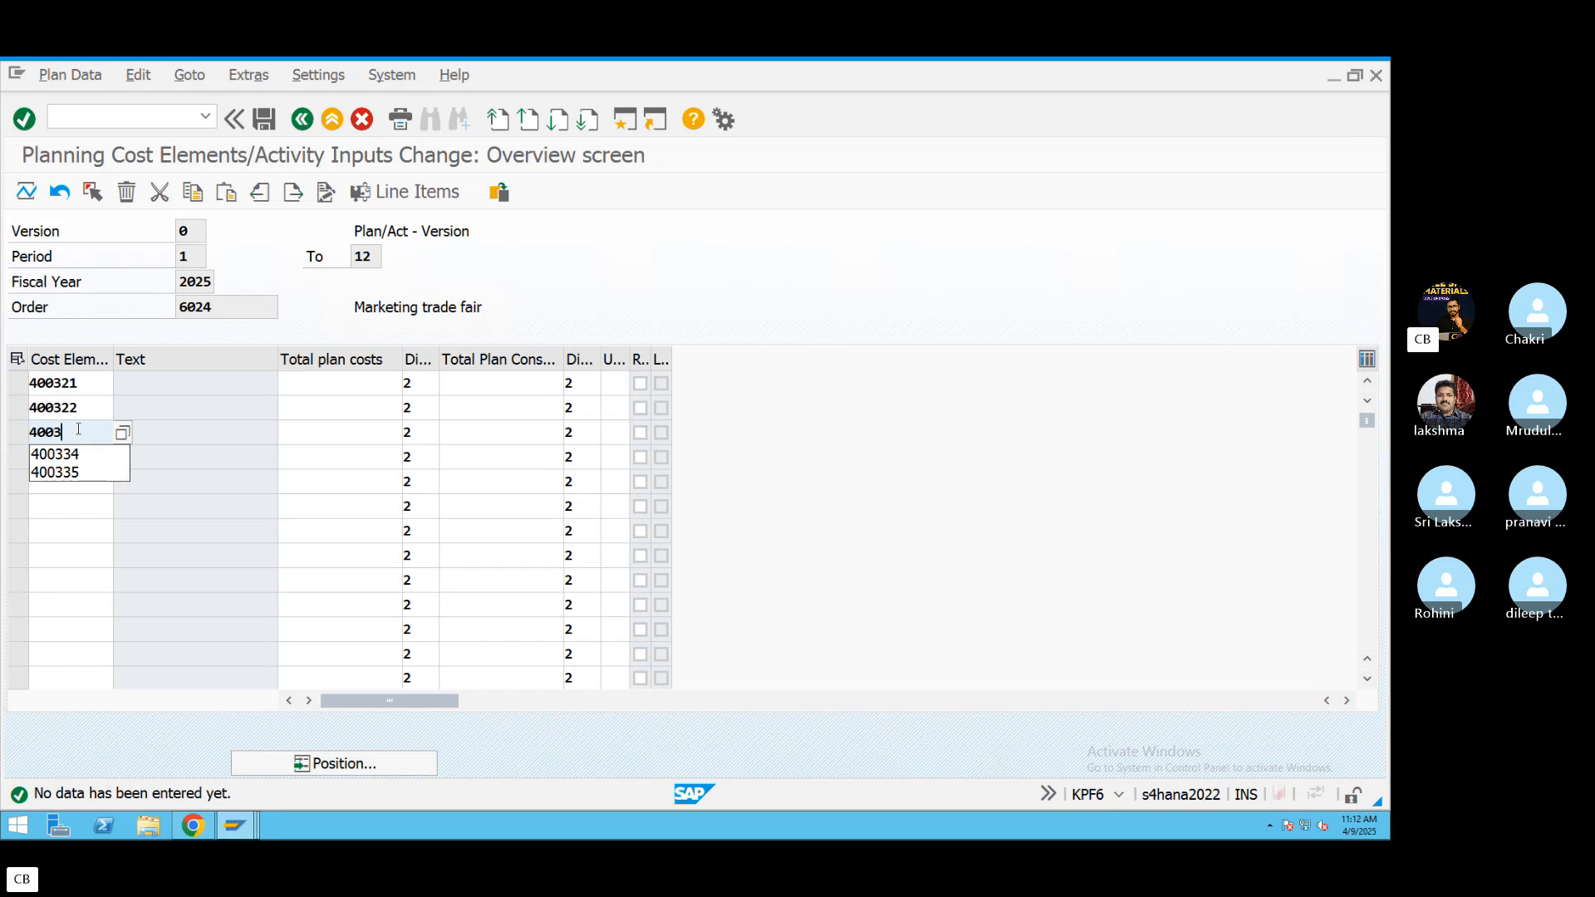
text(23)
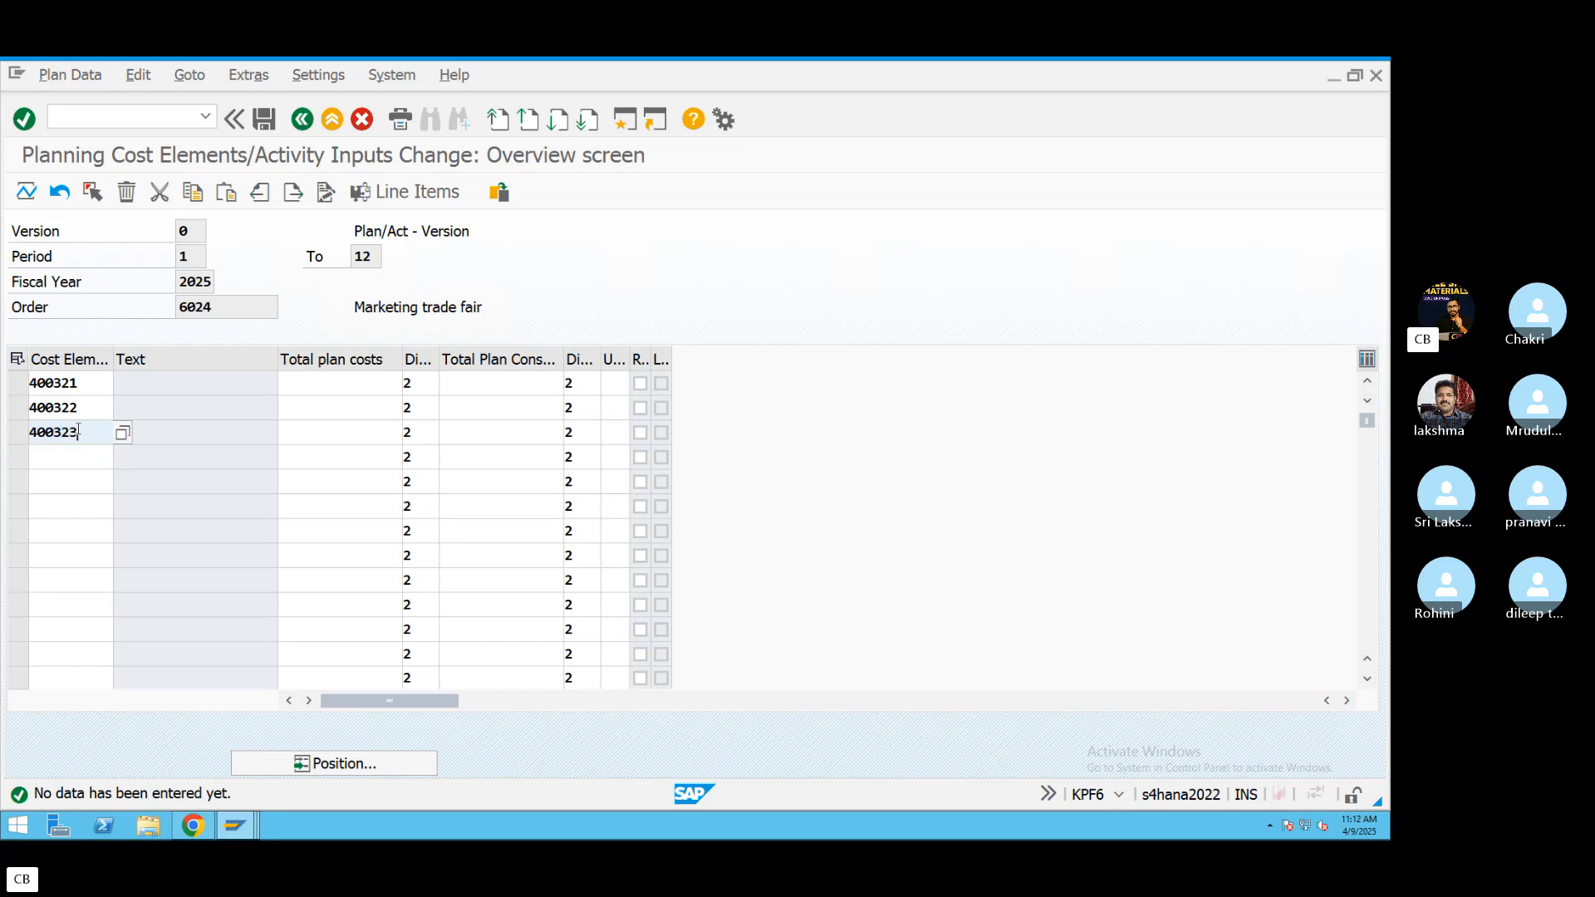
Enter total plan costs of 500000 for cost element 400321, 300000 for 400322 and 200000 for 400323.
click(348, 384)
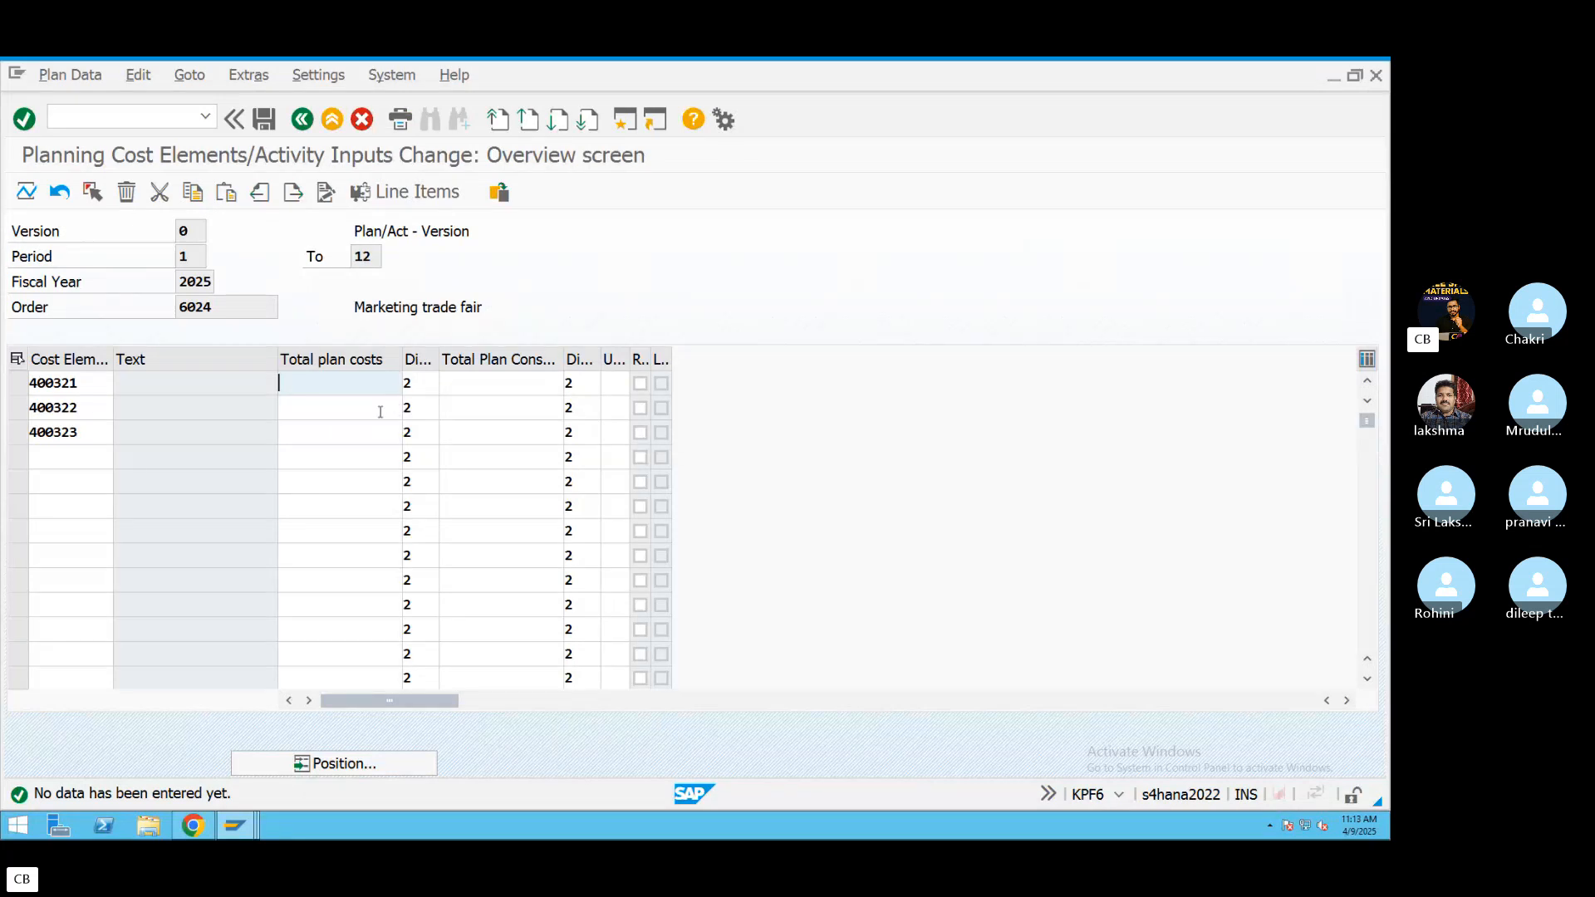
text(500000)
click(357, 412)
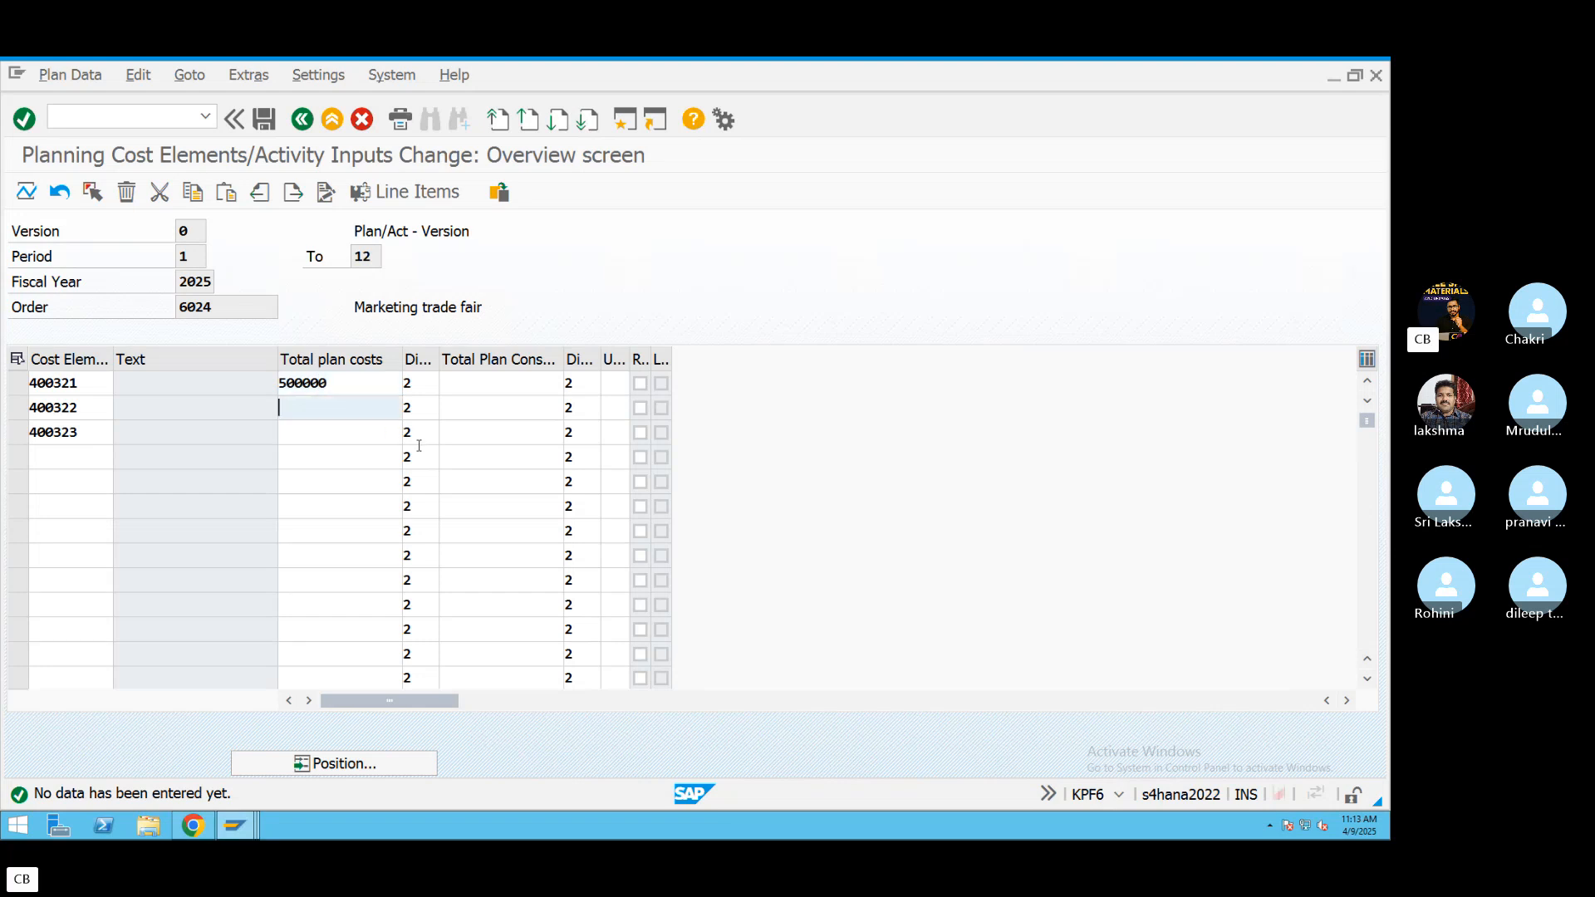
text(300000)
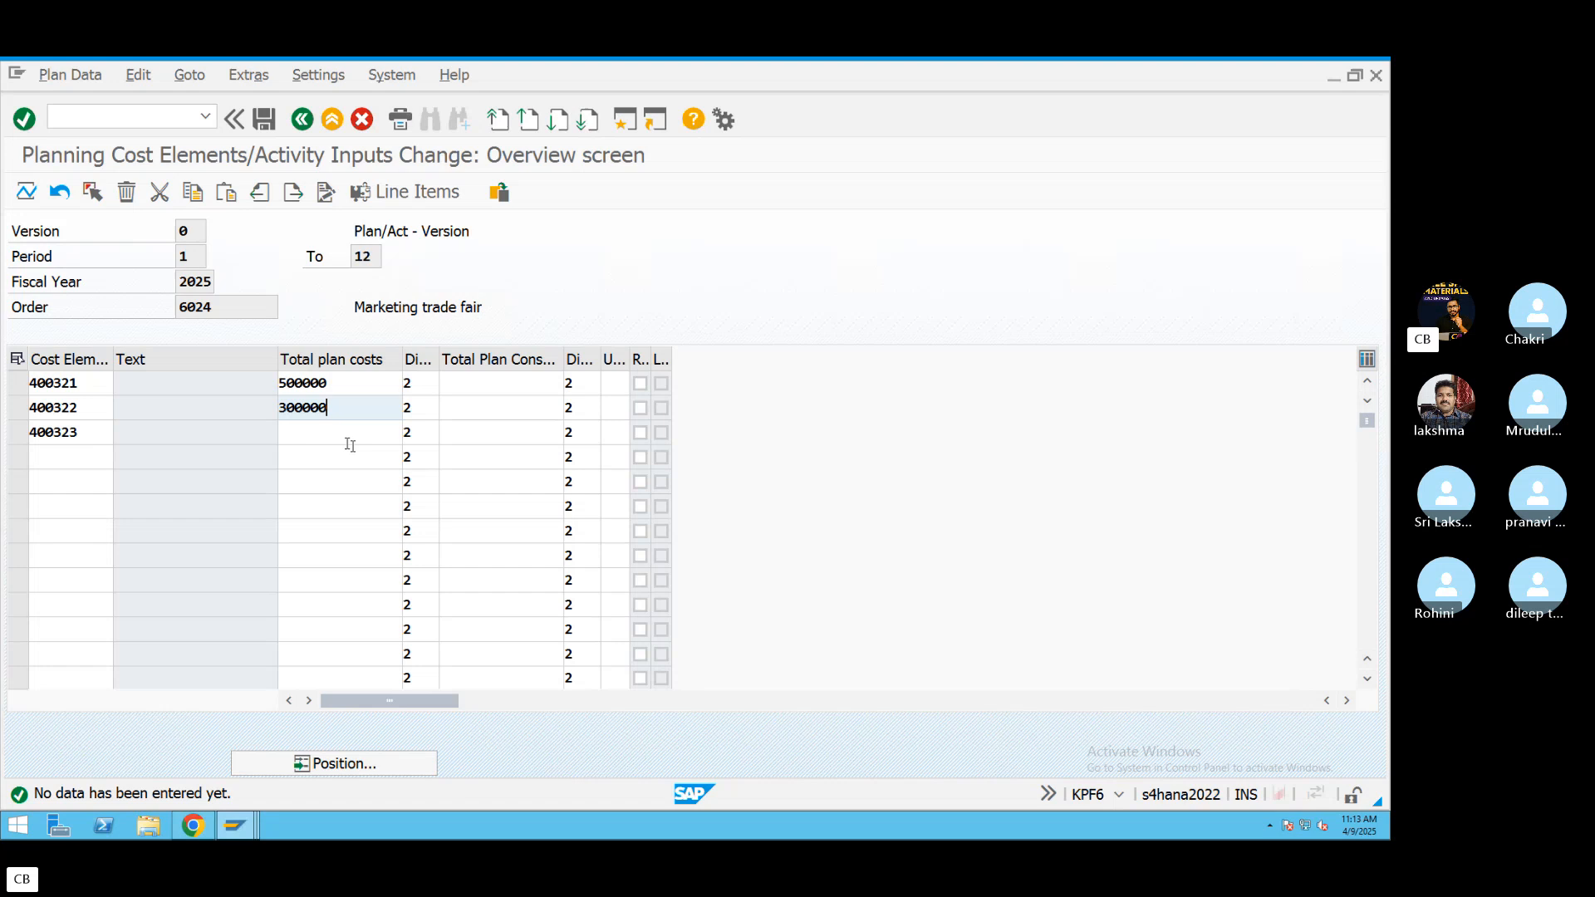
click(350, 443)
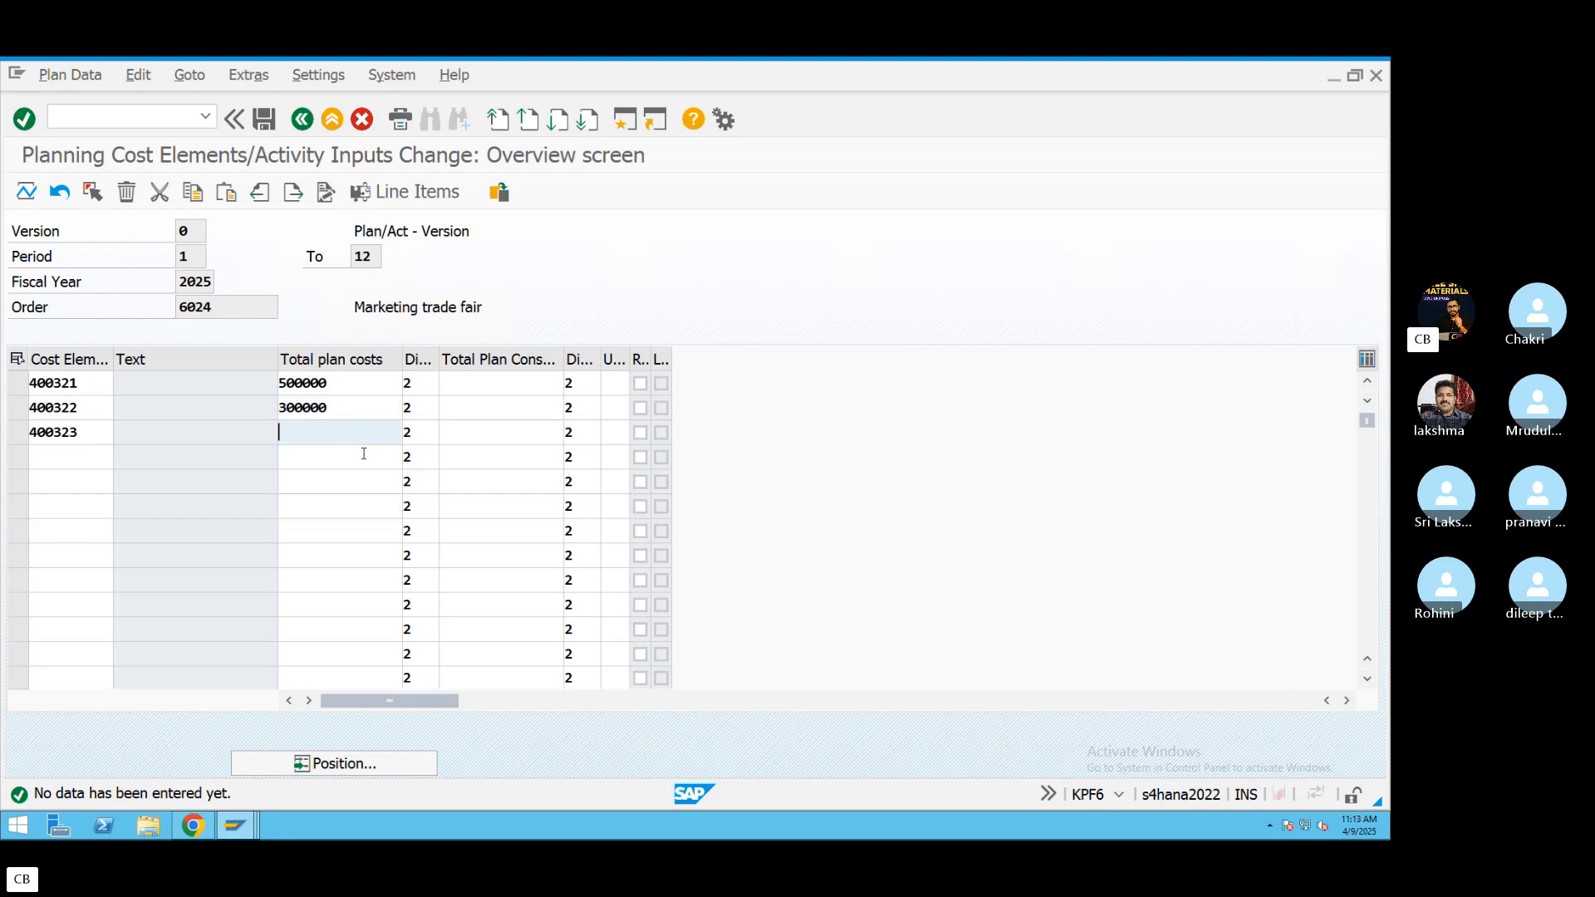
text(20000)
click(364, 453)
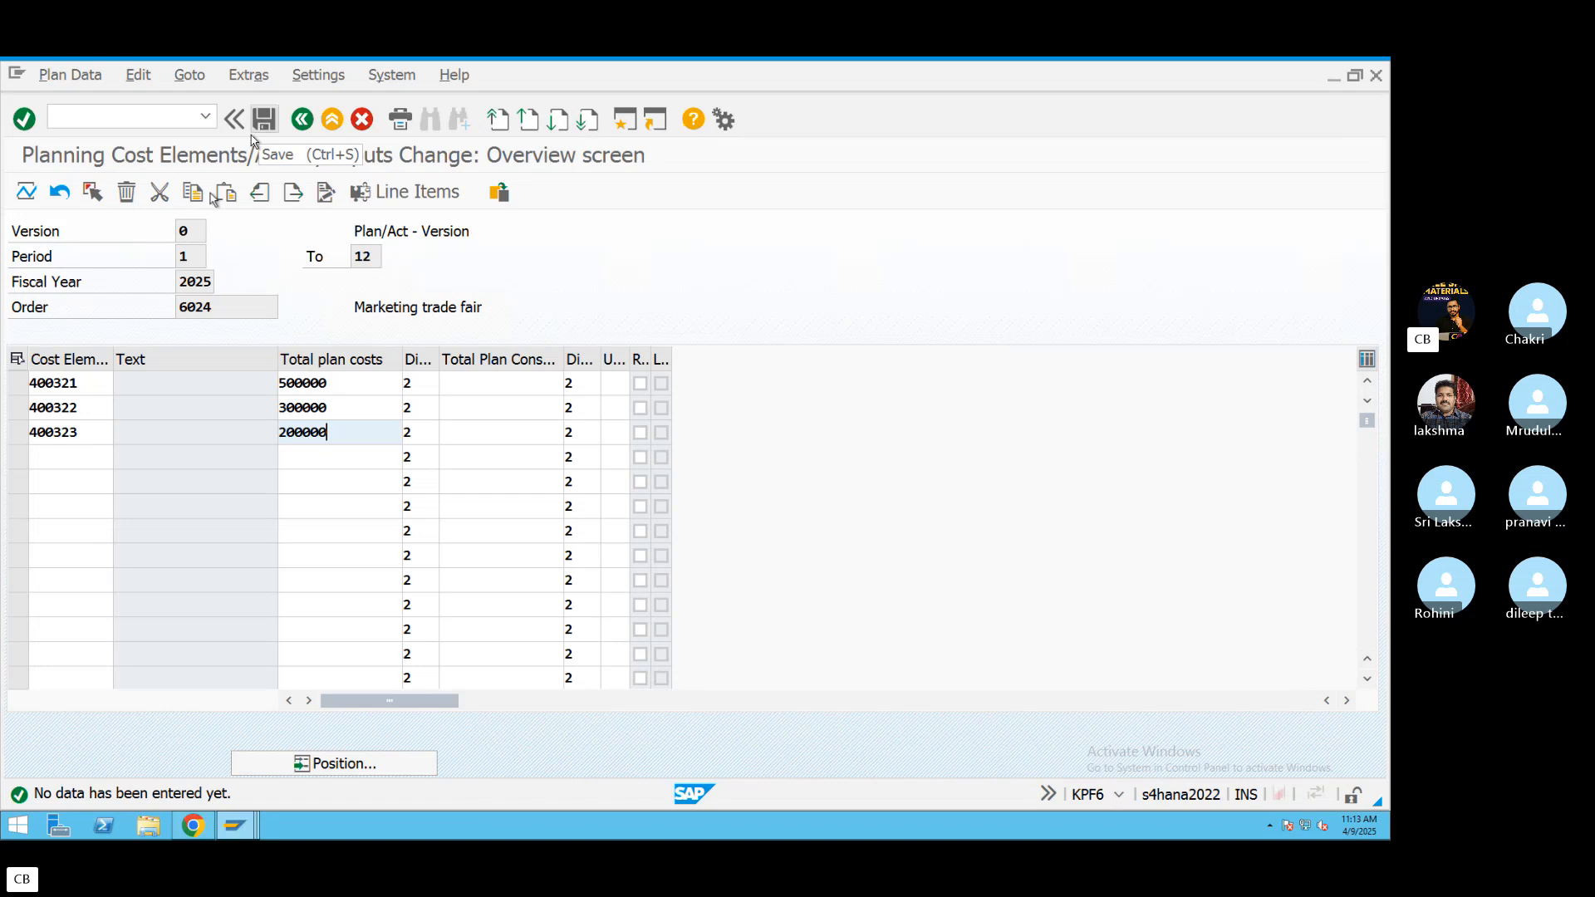
Check the period breakdown of cost element 400321, save the order's cost plan and exit planning.
click(27, 383)
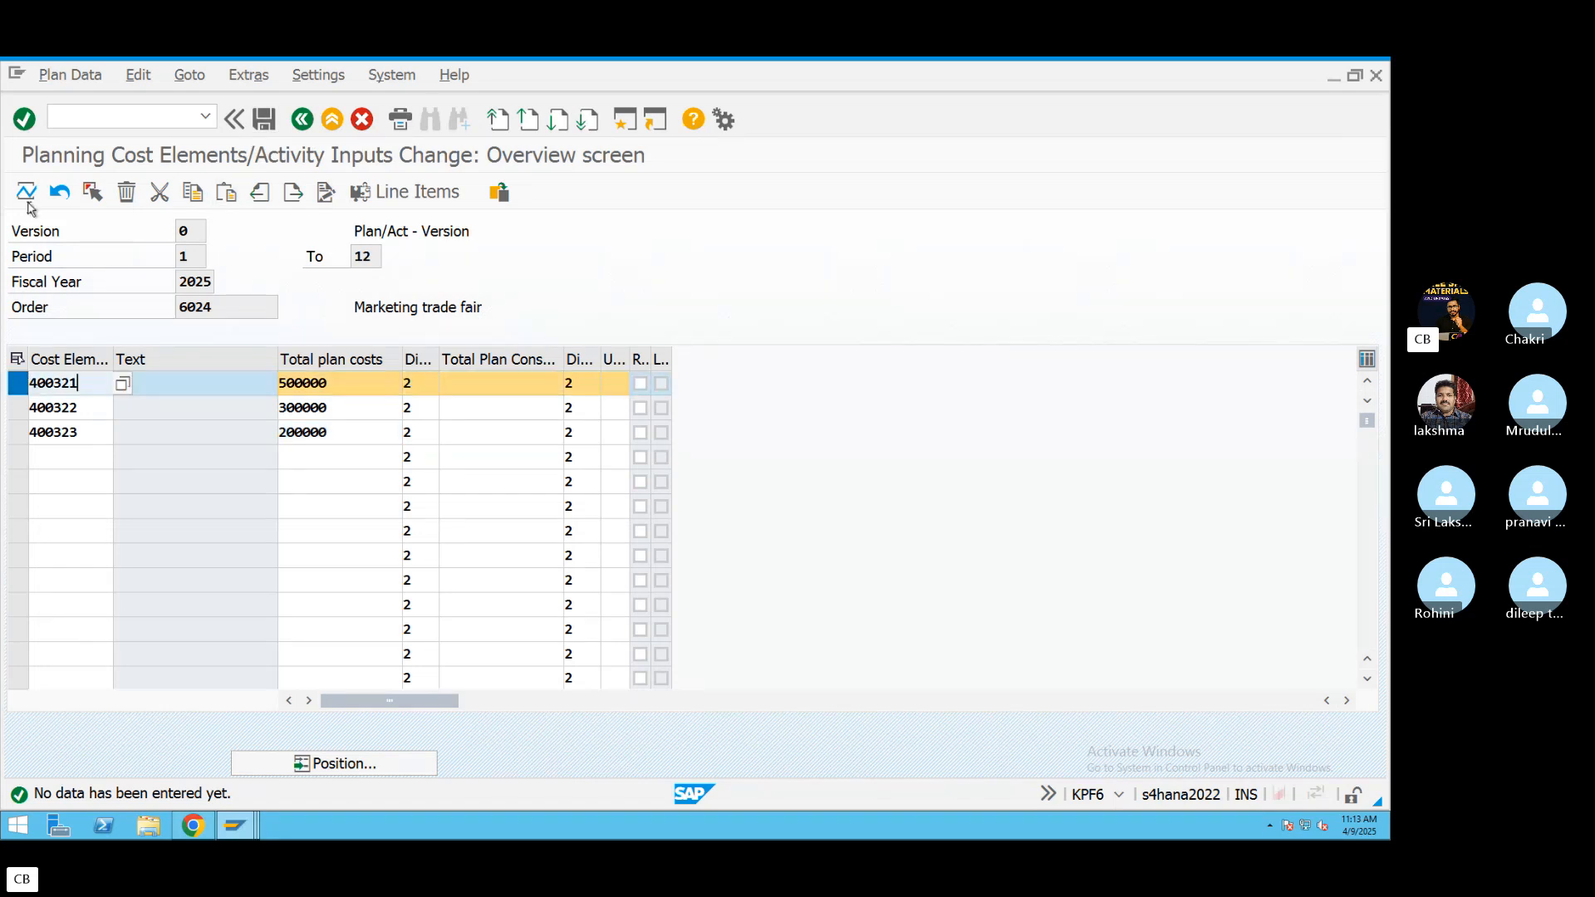
click(27, 196)
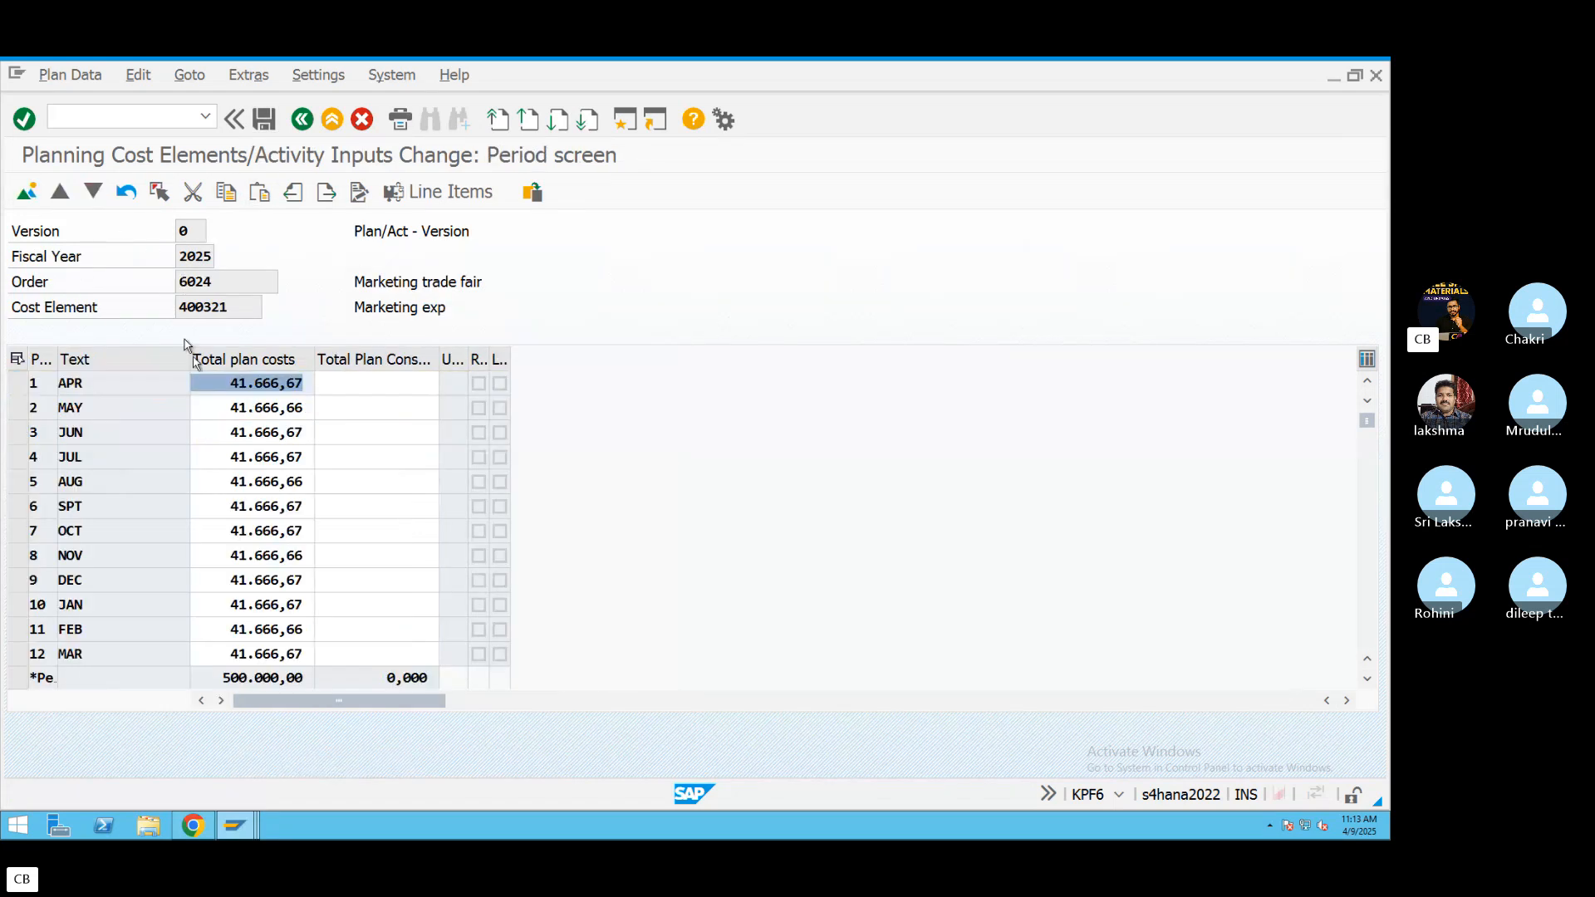
click(291, 119)
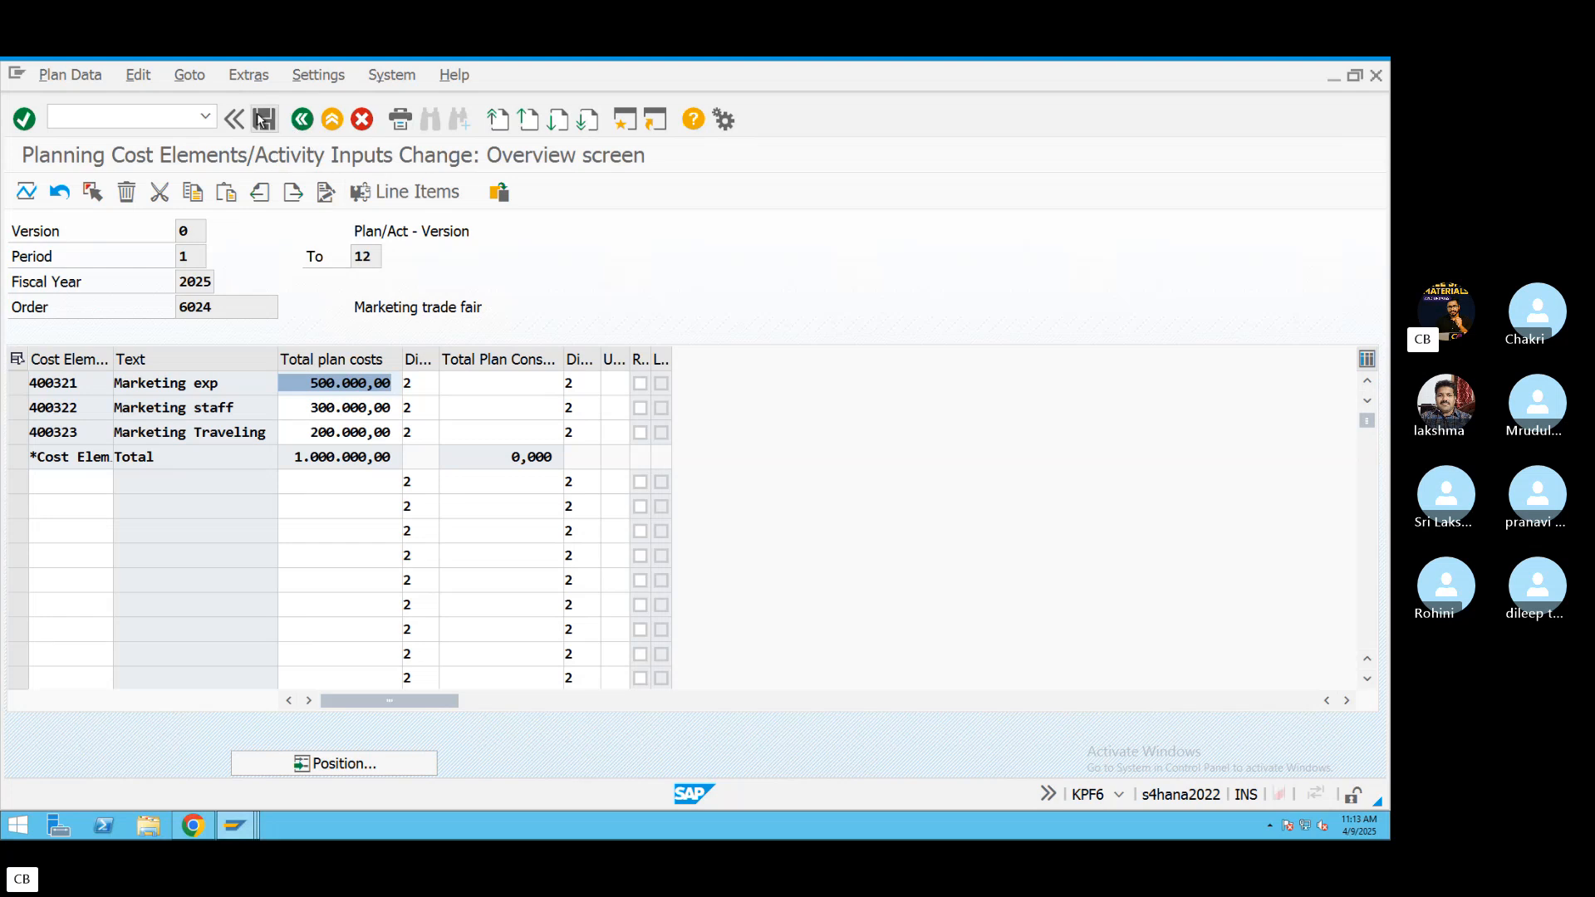
click(262, 121)
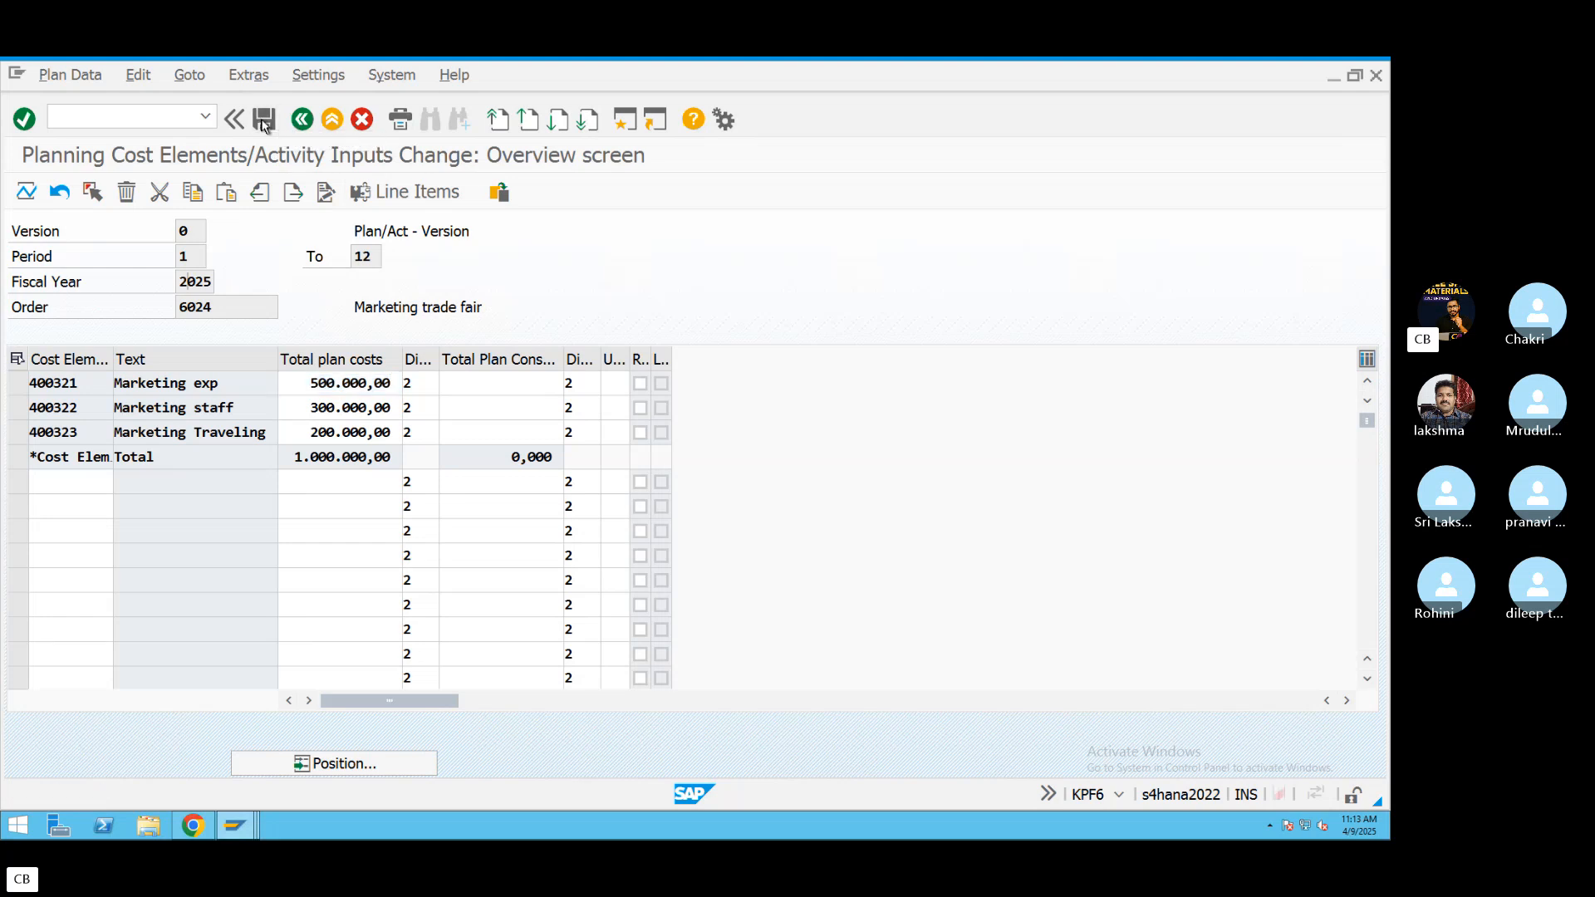
click(302, 121)
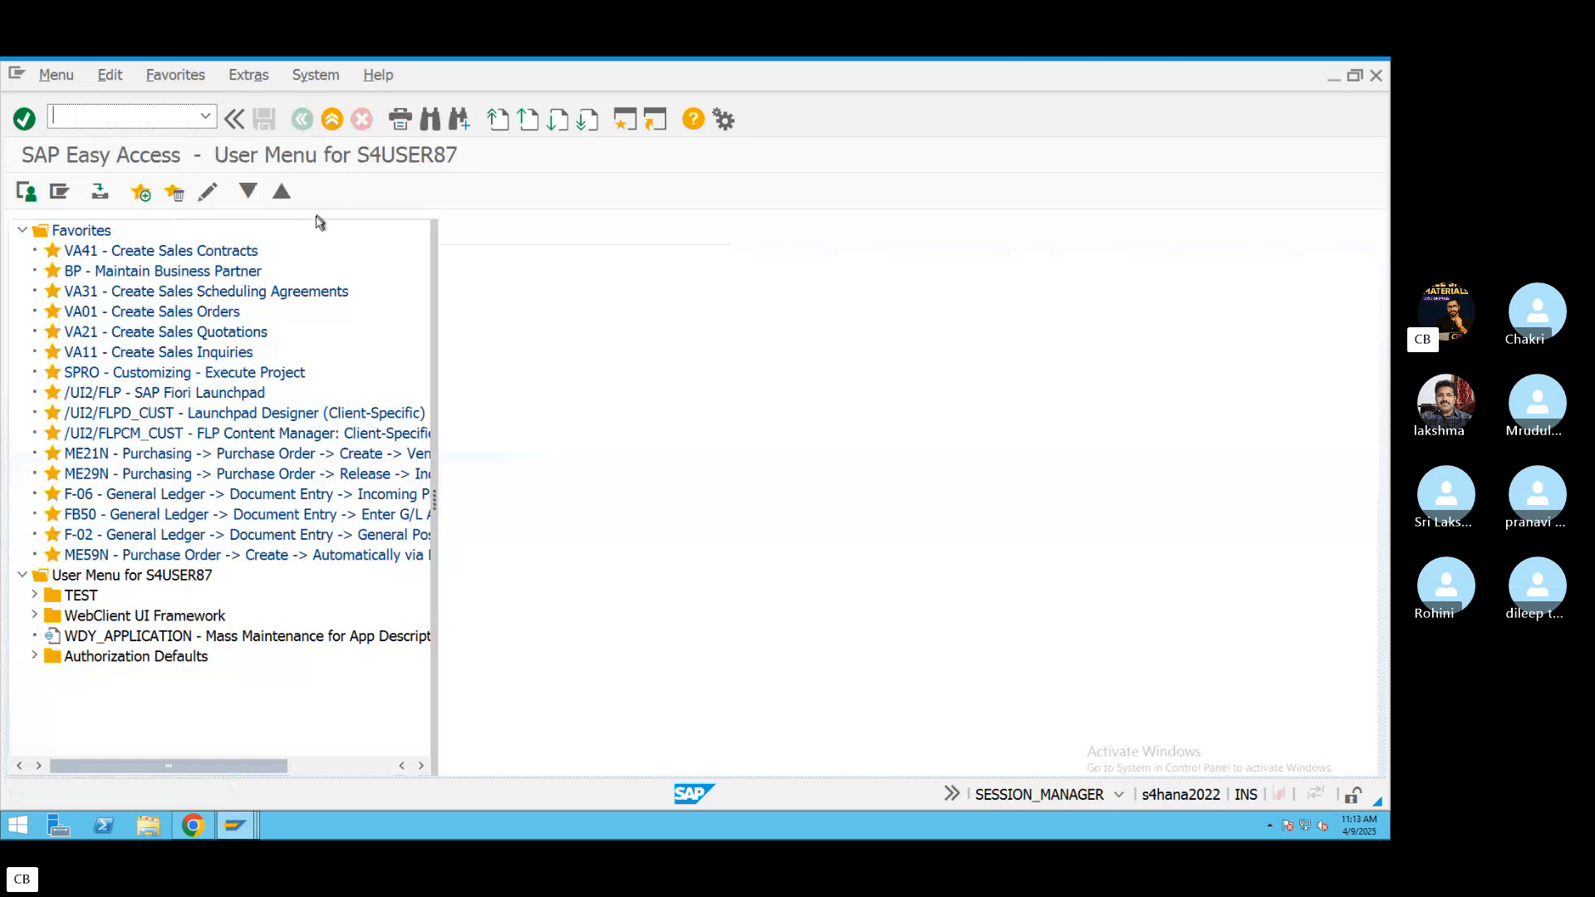
Switch to the internal order settlement notes and copy the variance report code S_ALR_87012993.
key(ctrl+Left)
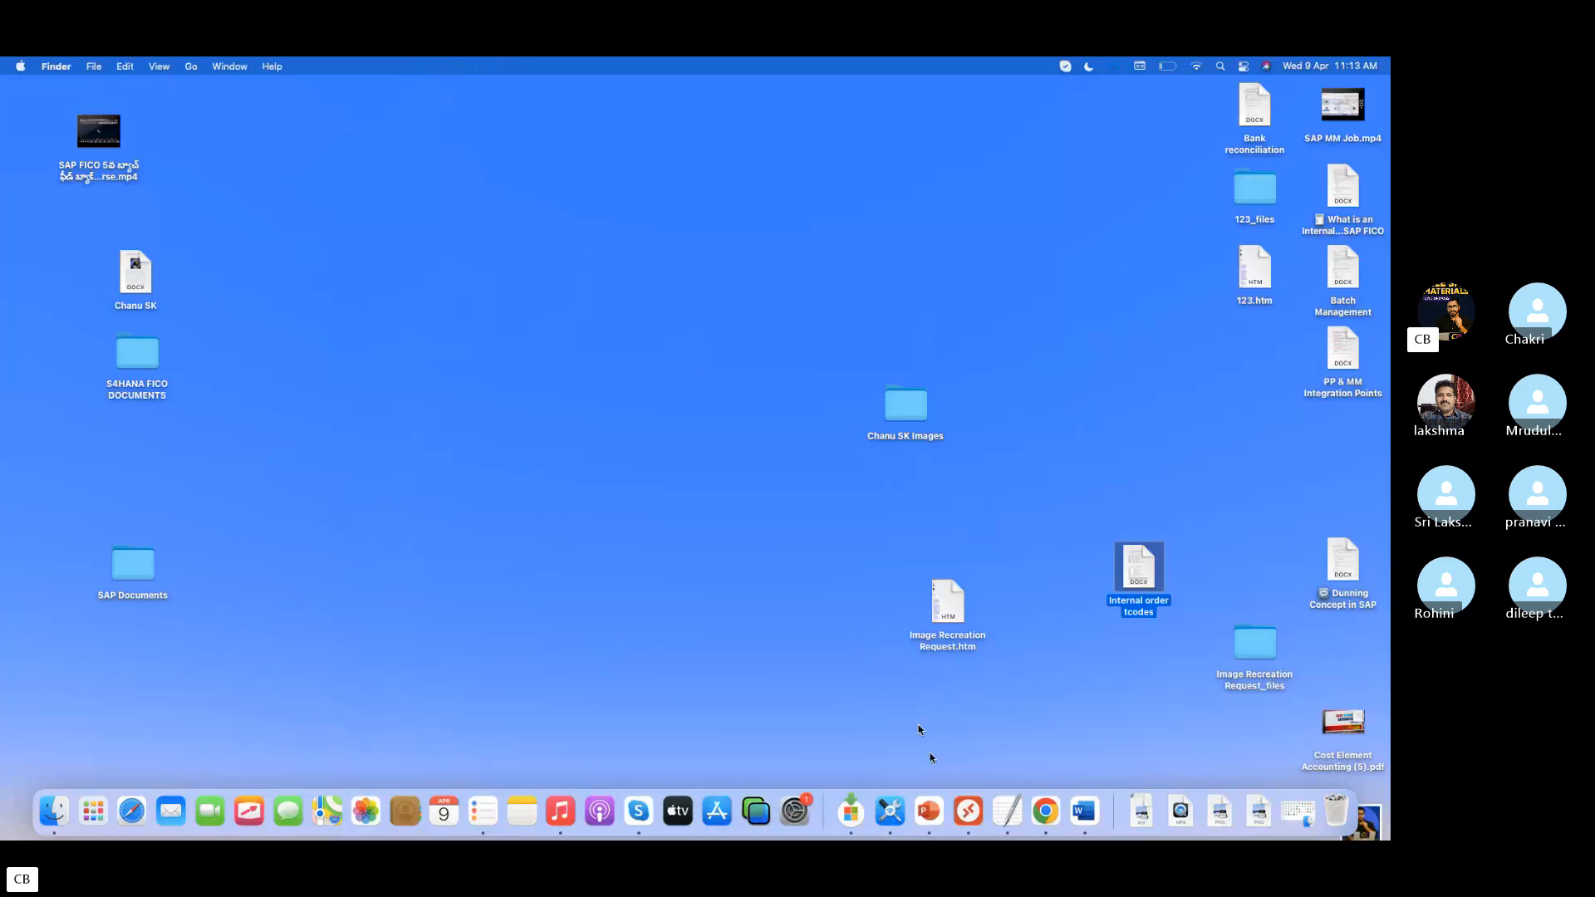
click(1017, 823)
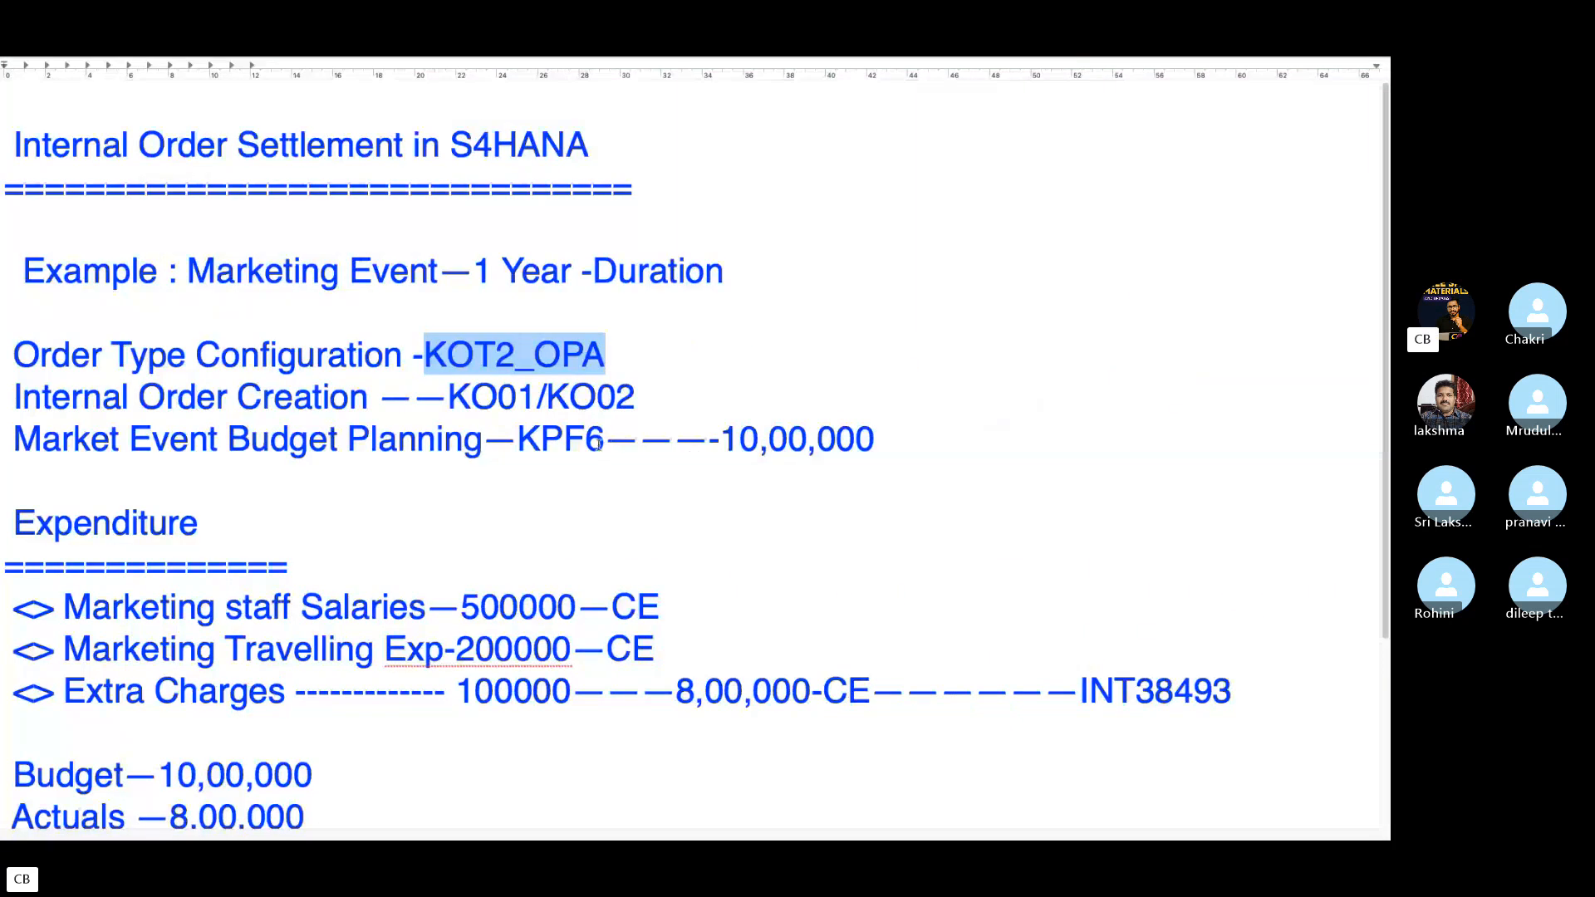
scroll(695, 456, down, 4)
drag(456, 598, 193, 604)
key(ctrl+c)
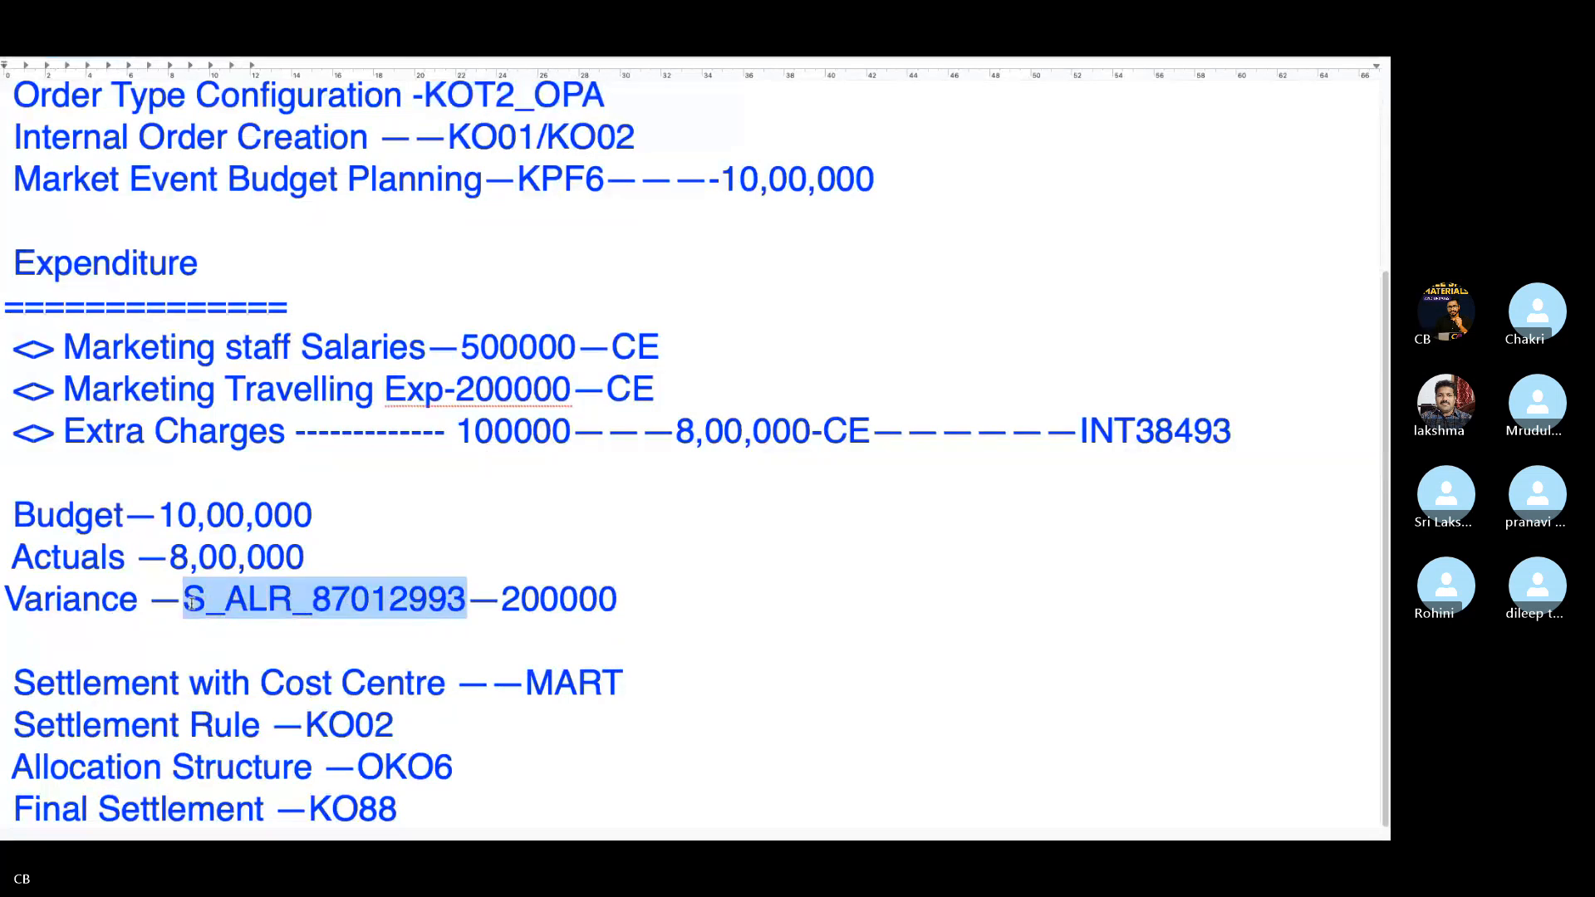
Return to the SAP session and run transaction S_ALR_87012993 for the orders actual/plan/variance report.
key(ctrl+Left)
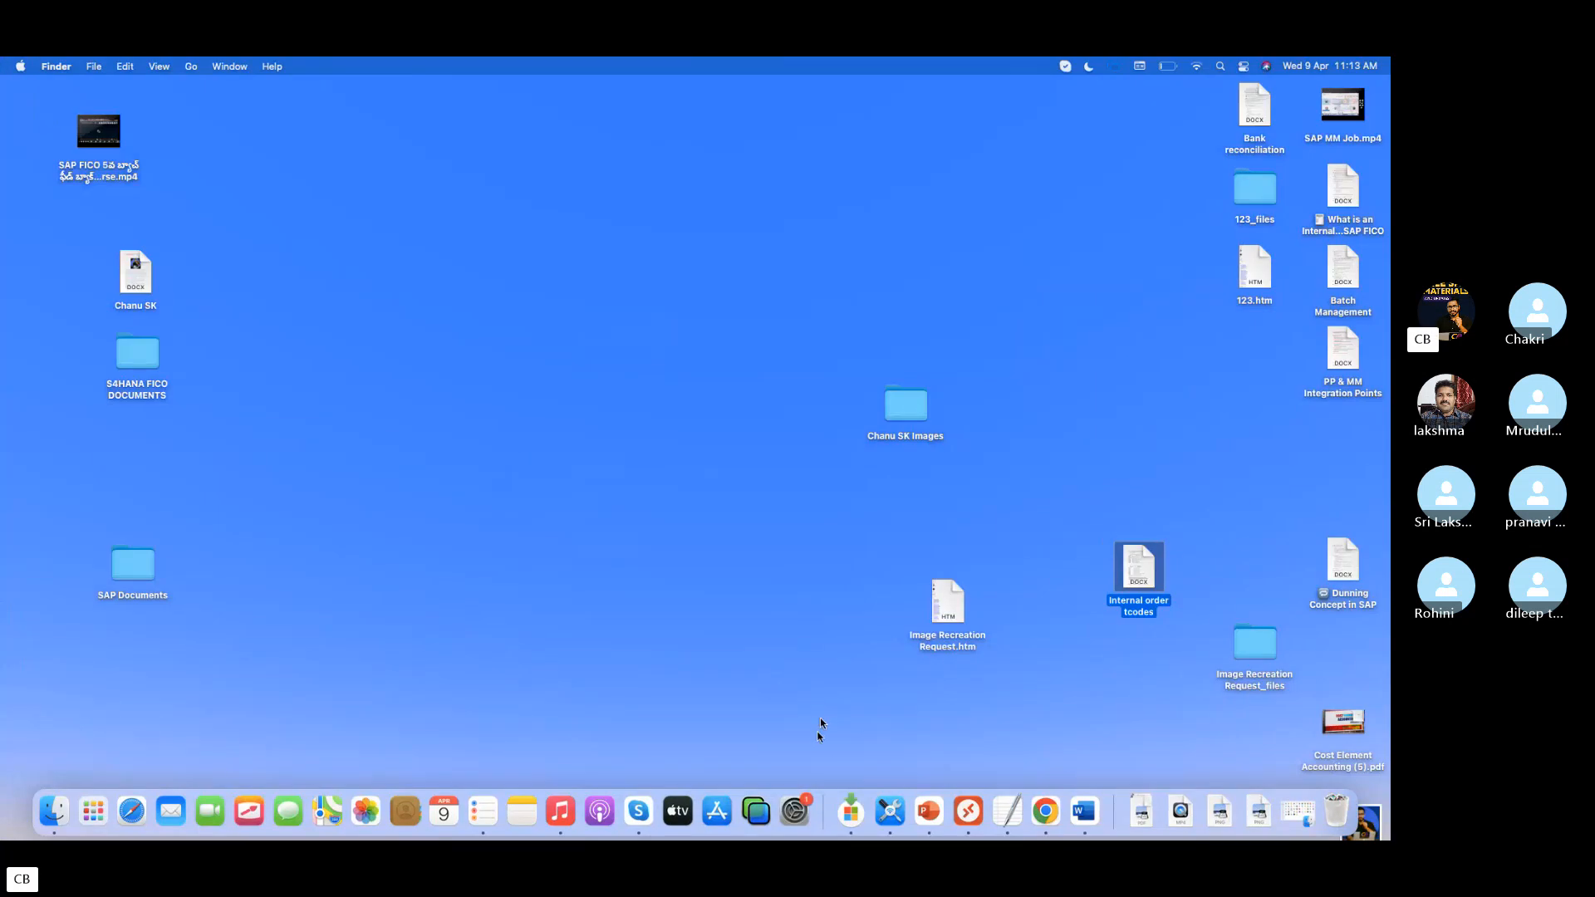
click(967, 814)
key(ctrl+v)
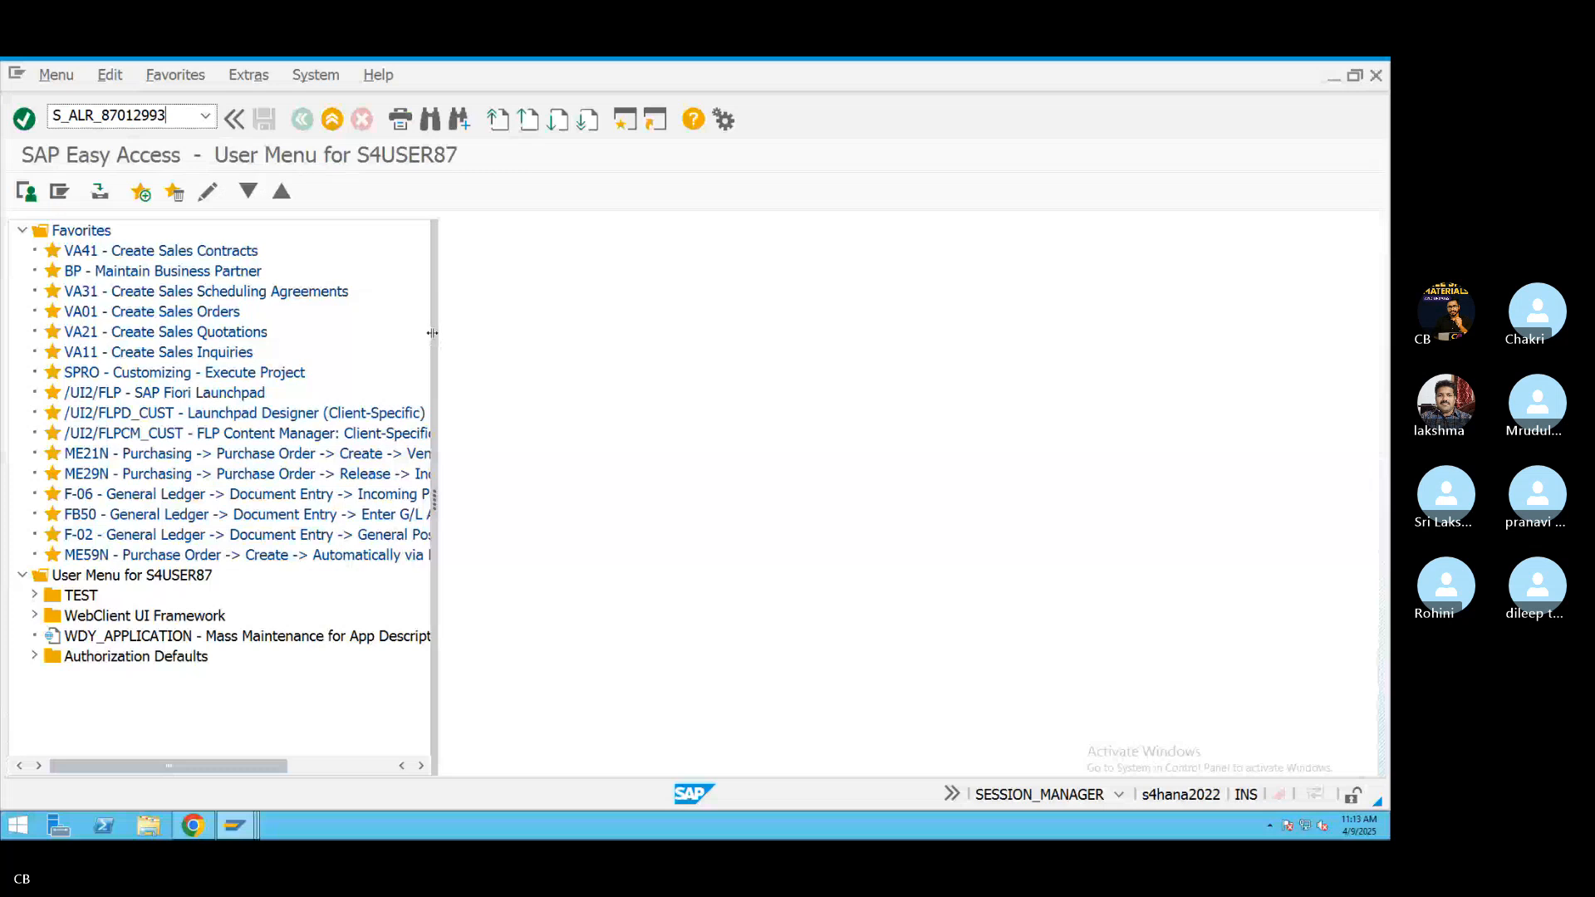
key(Return)
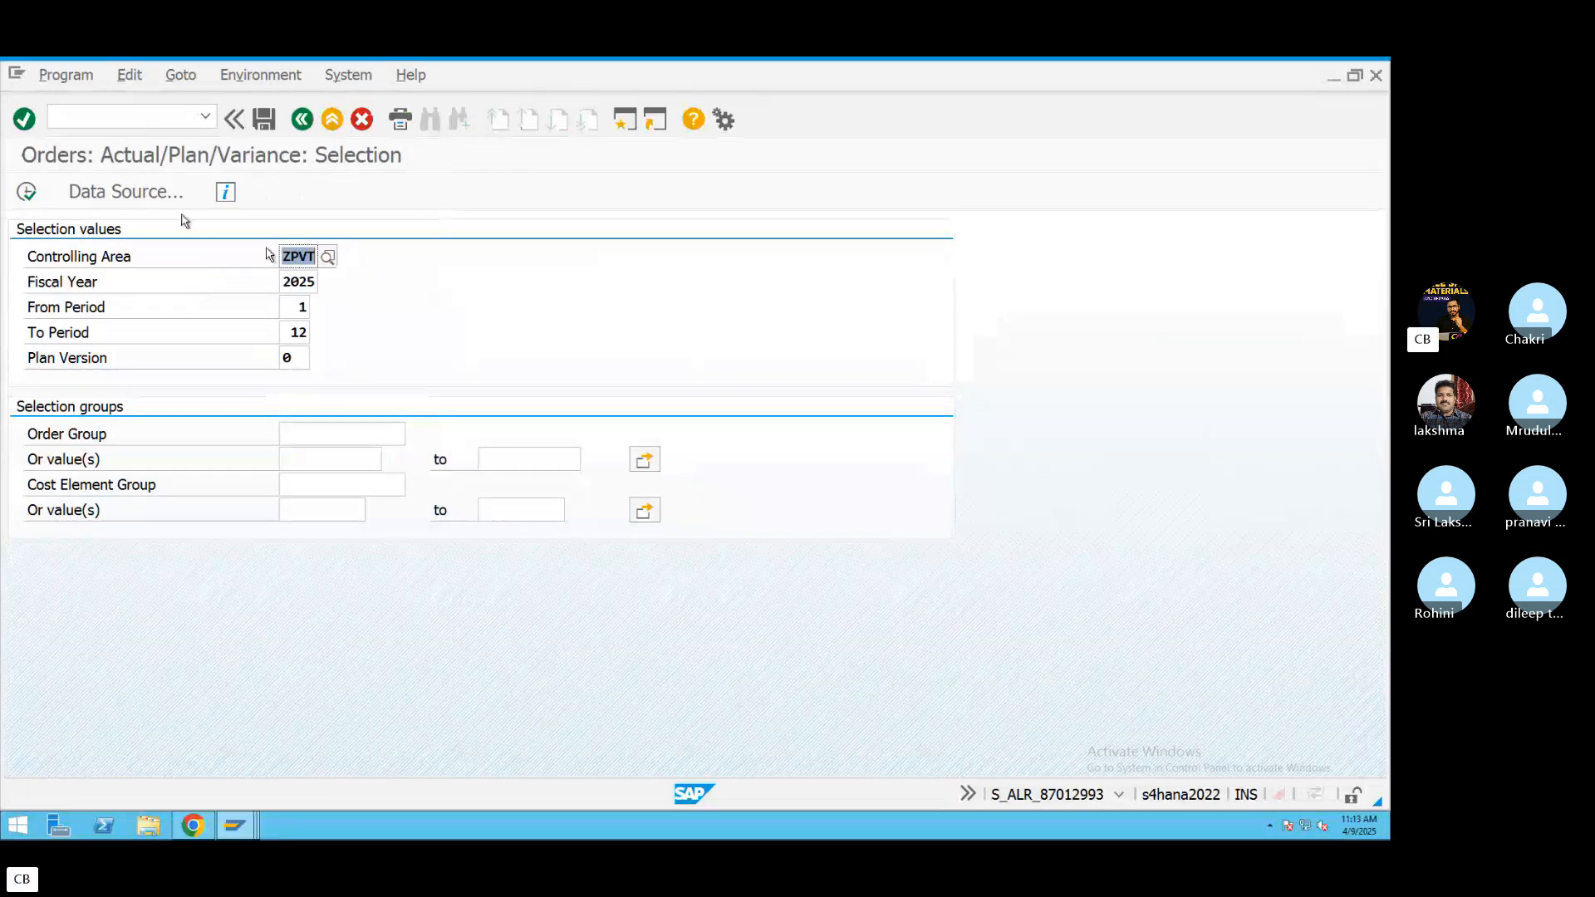
Run the orders actual/plan/variance report for controlling area ZPVT, periods 1 to 12 of 2025, and examine cost element 400321's actual costs.
click(30, 194)
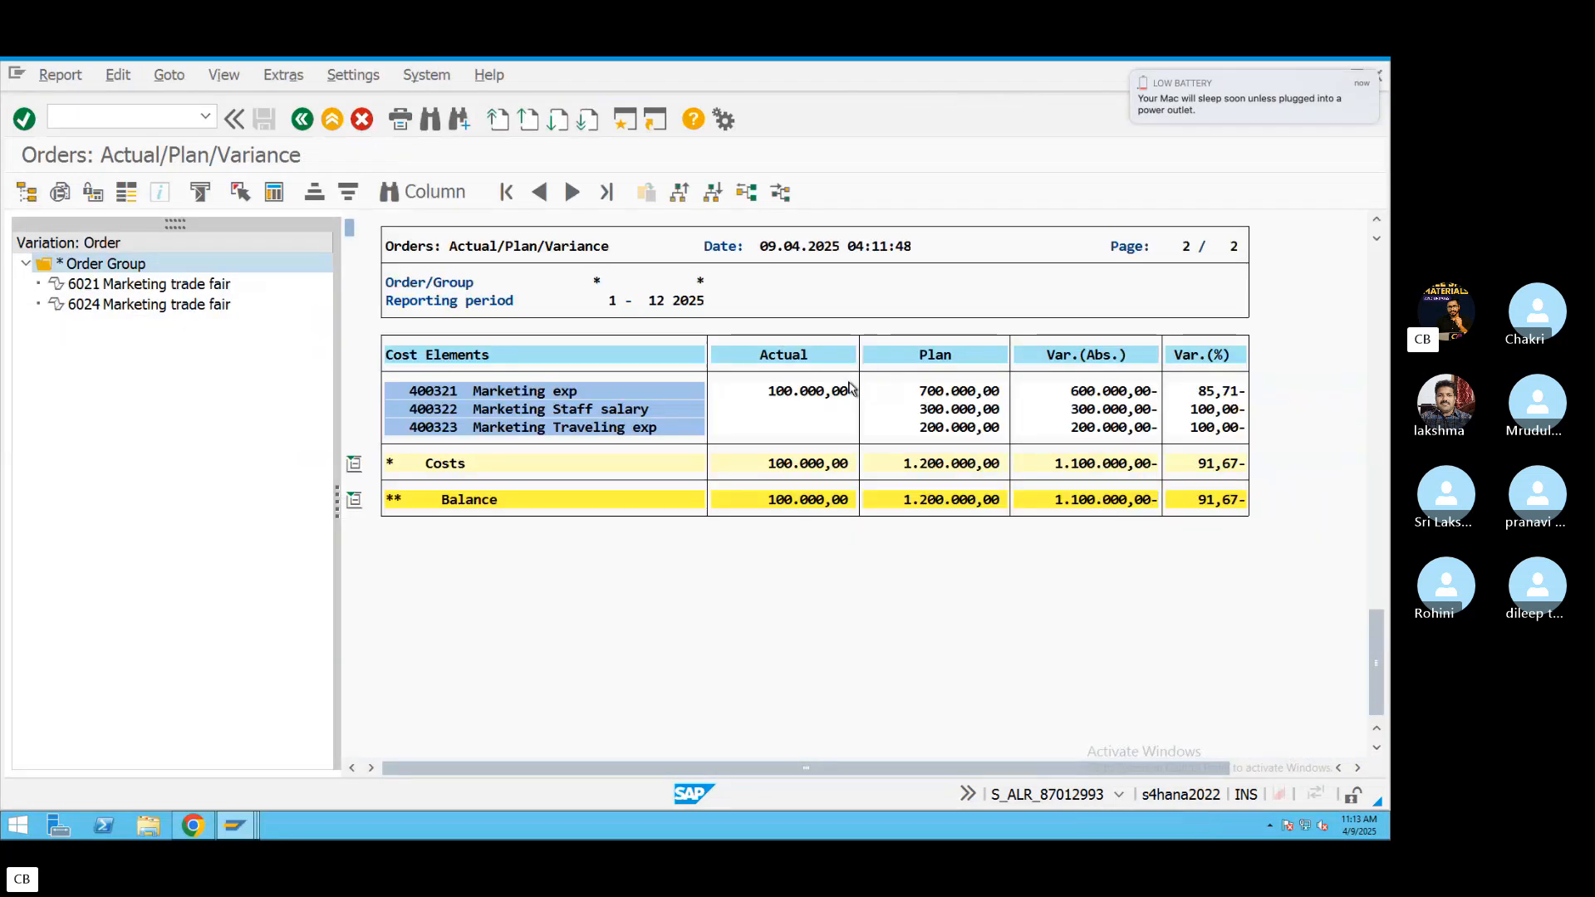
click(813, 391)
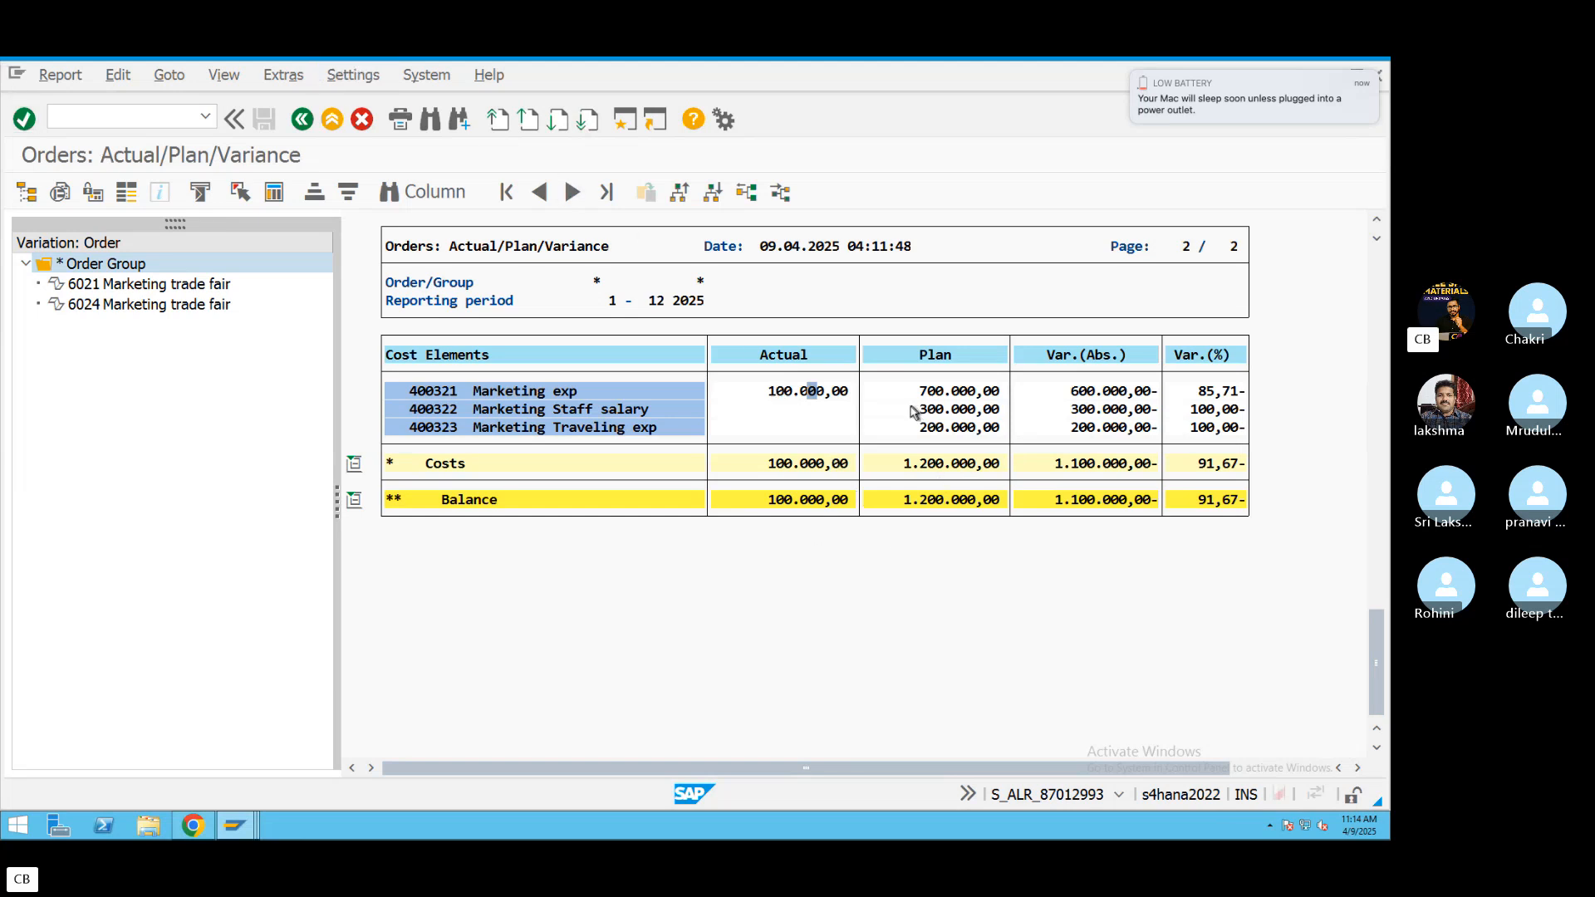
click(781, 391)
click(802, 395)
Switch to the internal order notes, check the extra charges amount and return to the SAP variance report.
key(ctrl+Left)
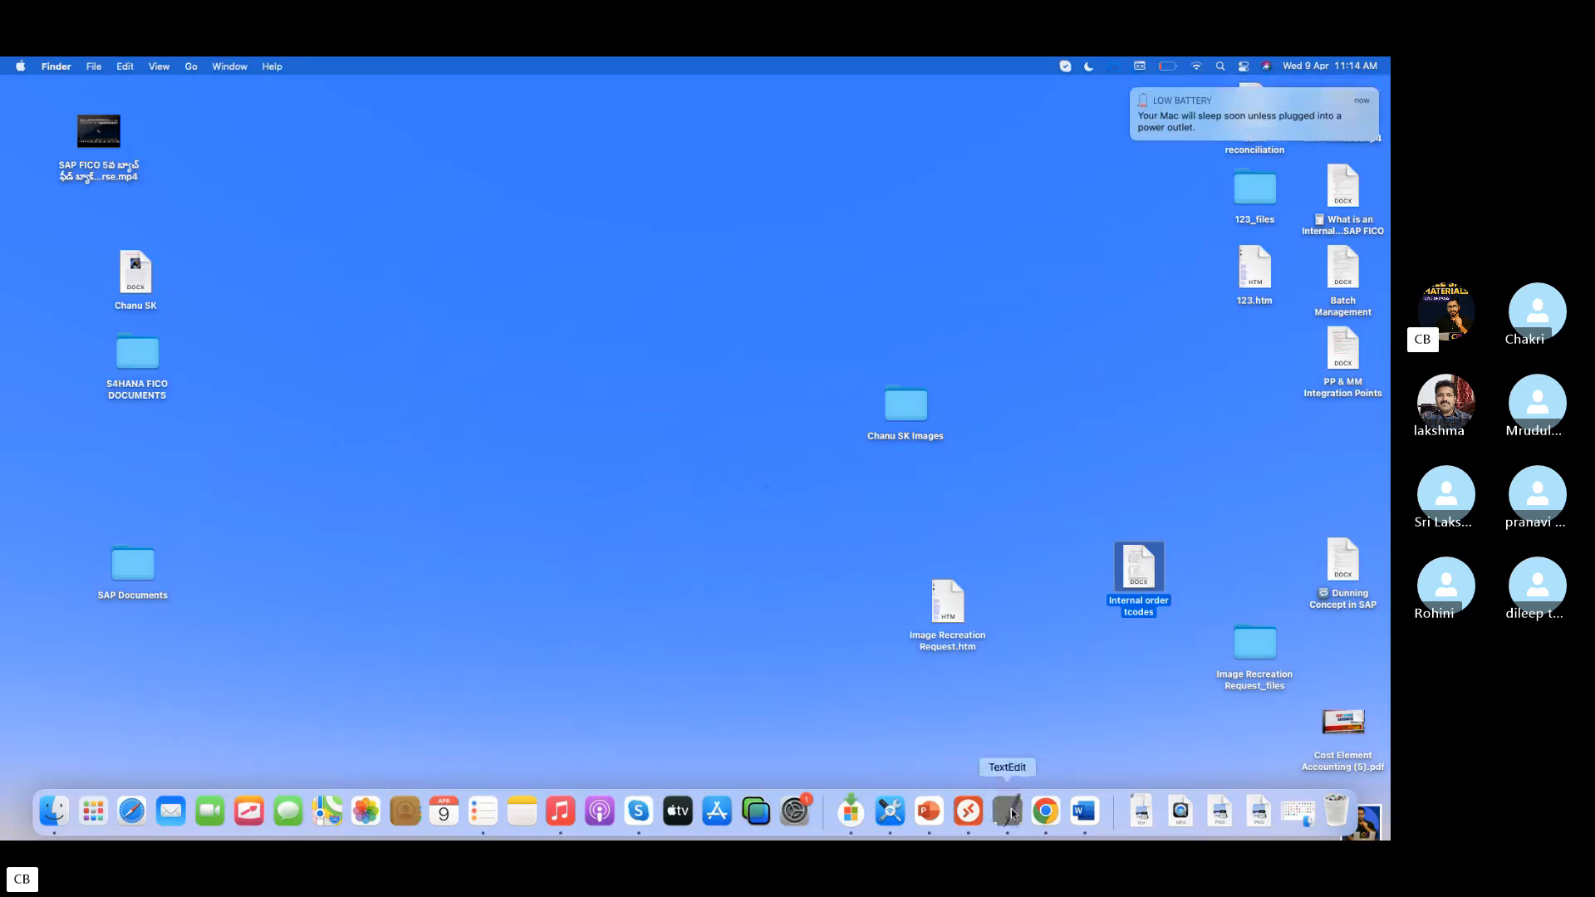
click(1010, 809)
click(531, 434)
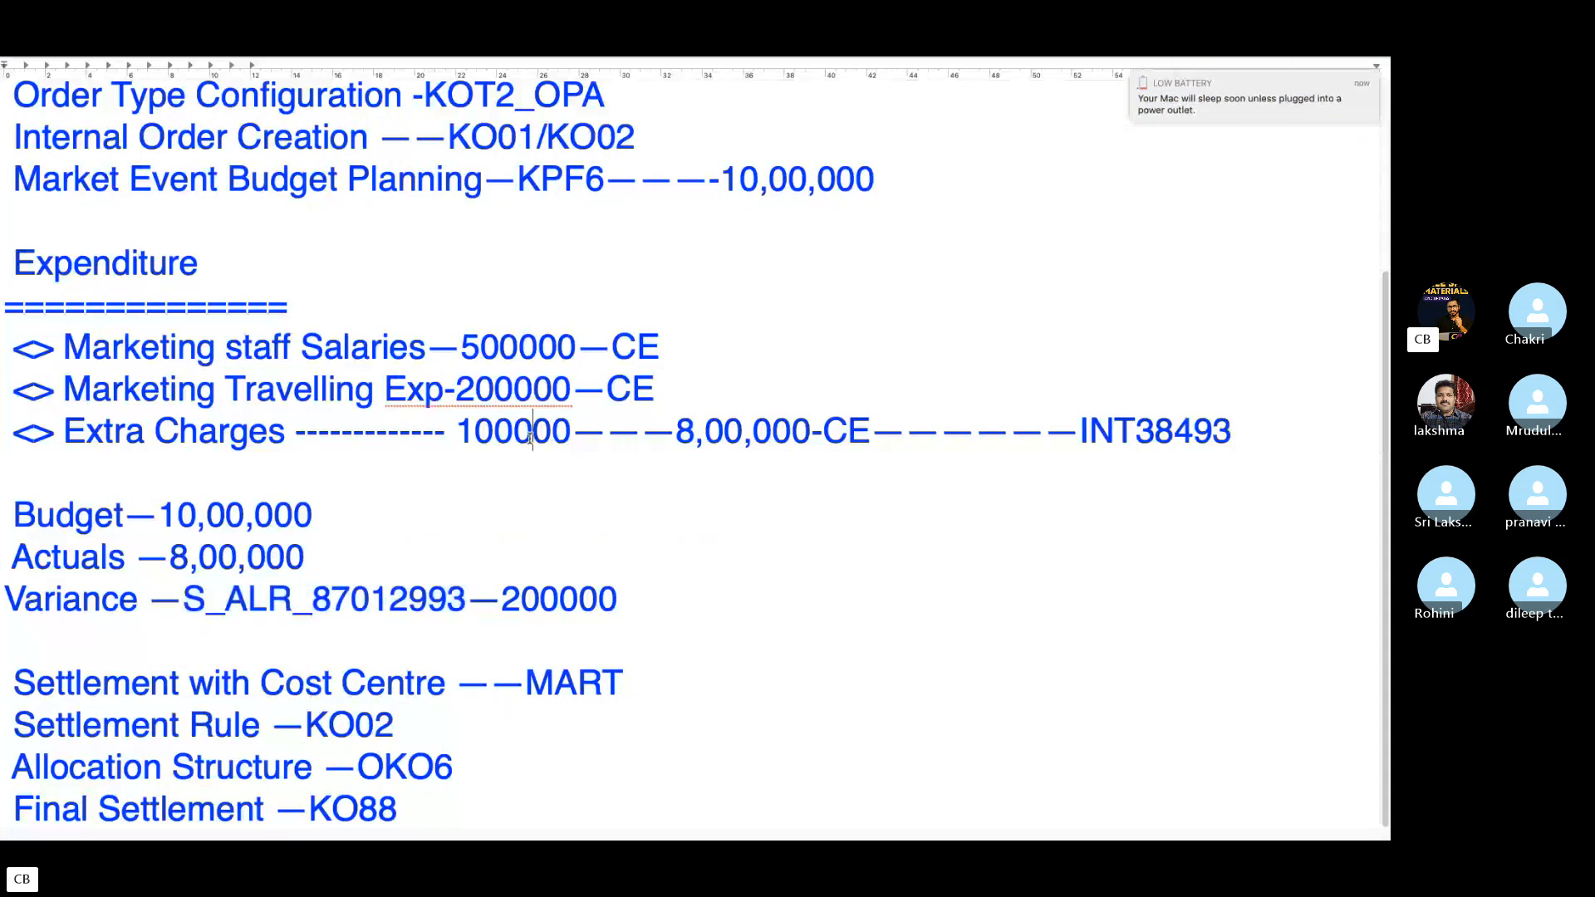
double_click(532, 433)
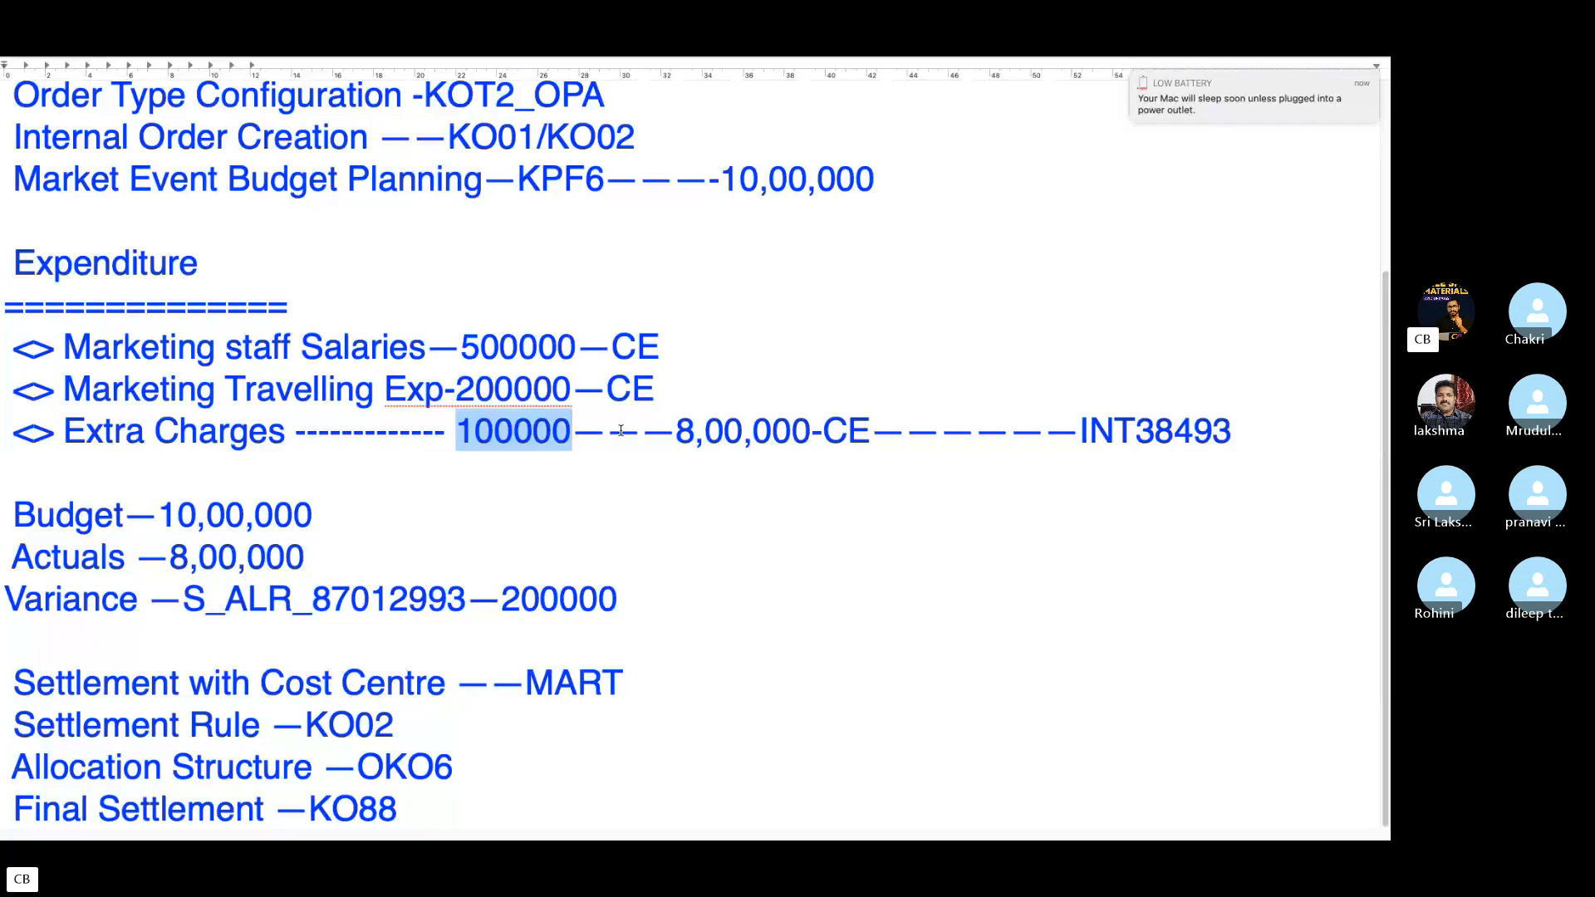
key(ctrl+Left)
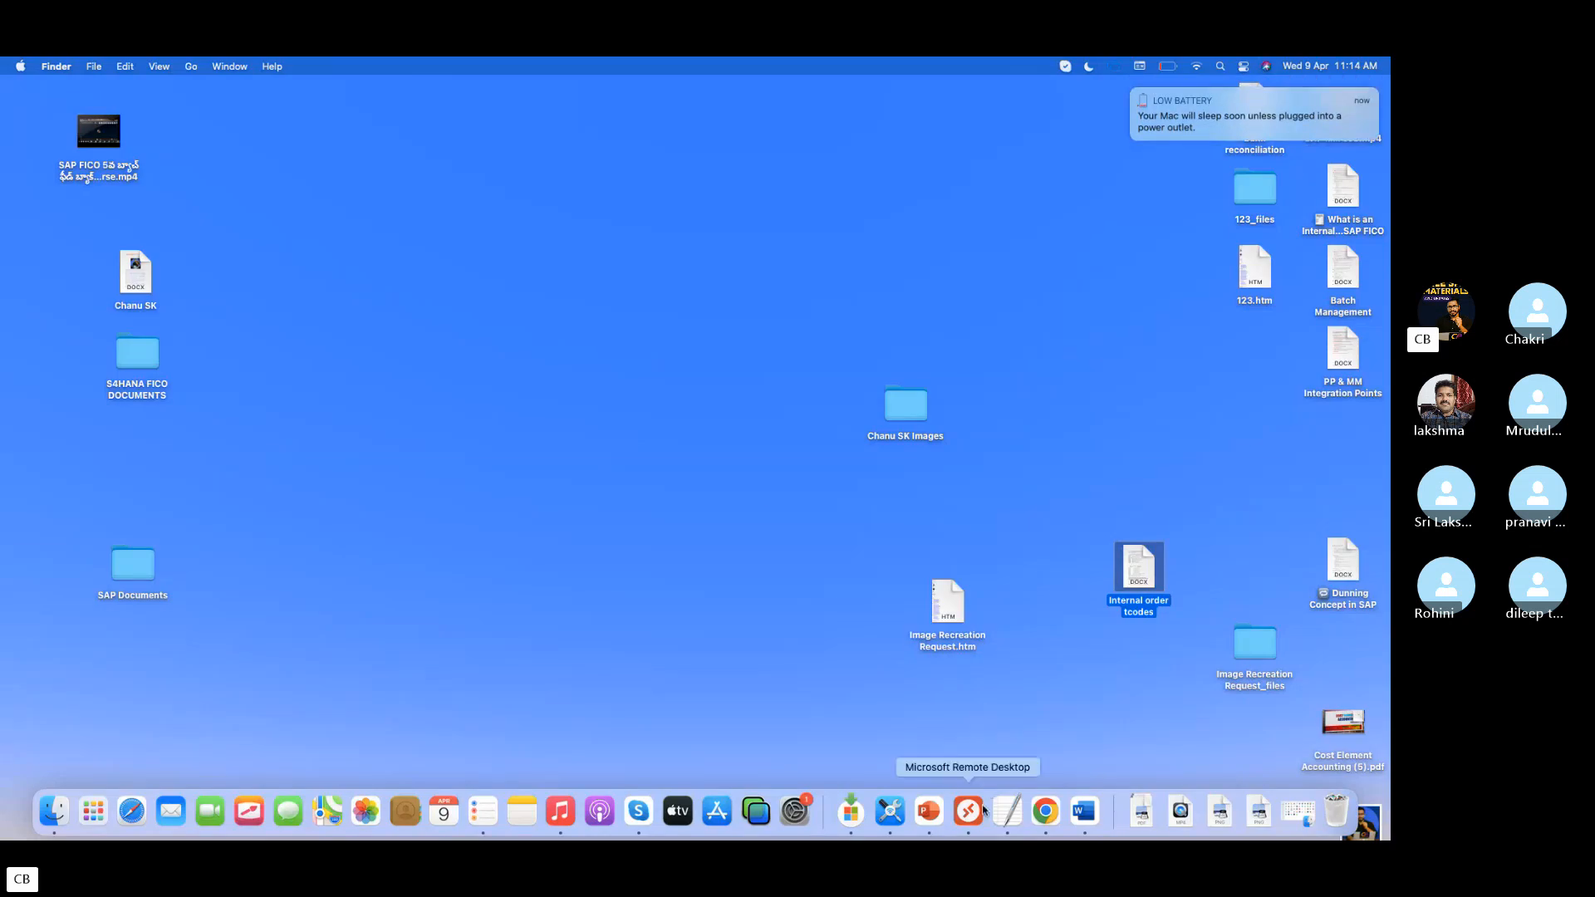
key(ctrl+Right)
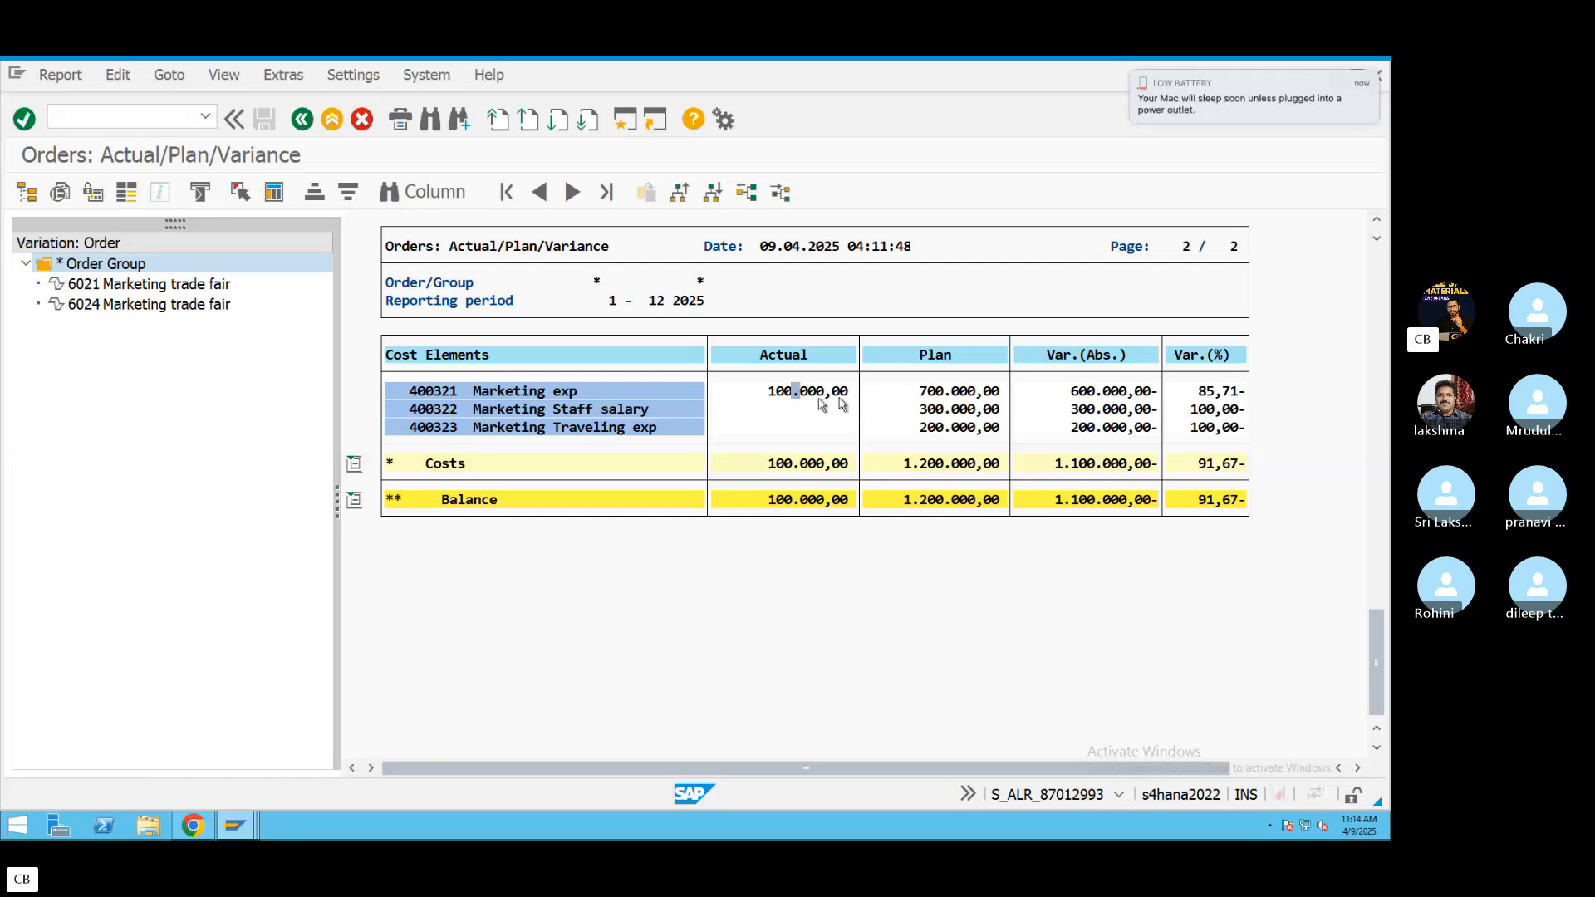
Compare the actual and plan amounts of the marketing cost elements in the variance report.
click(798, 391)
click(937, 392)
click(926, 398)
click(927, 426)
click(797, 413)
Review the expenditure amounts in the internal order notes again and switch back to the SAP session.
key(ctrl+Left)
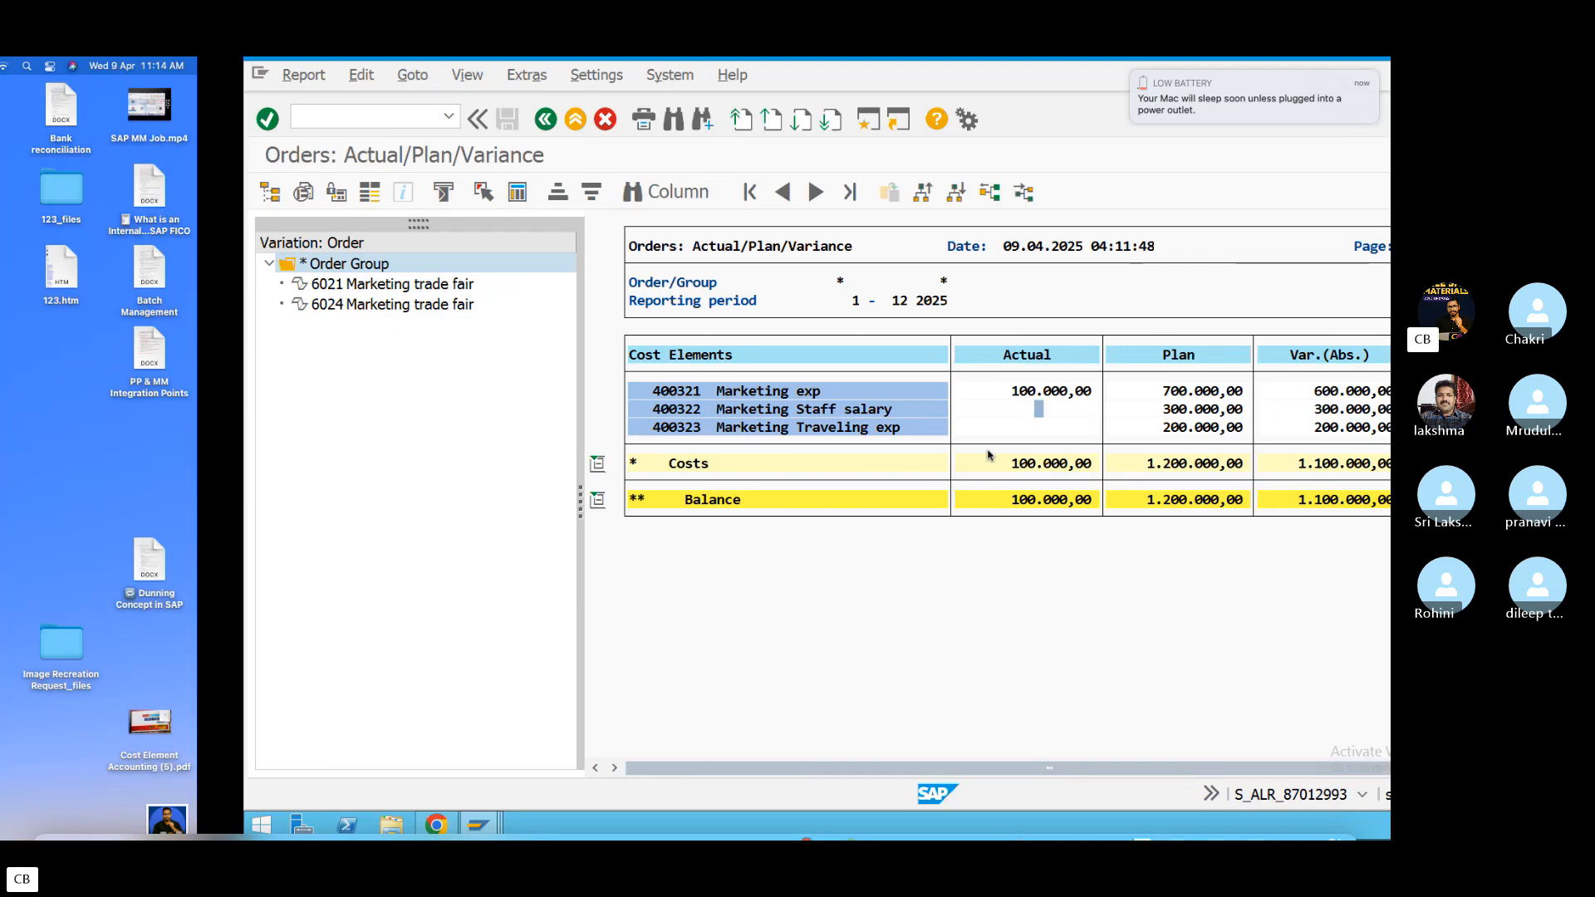
click(1008, 813)
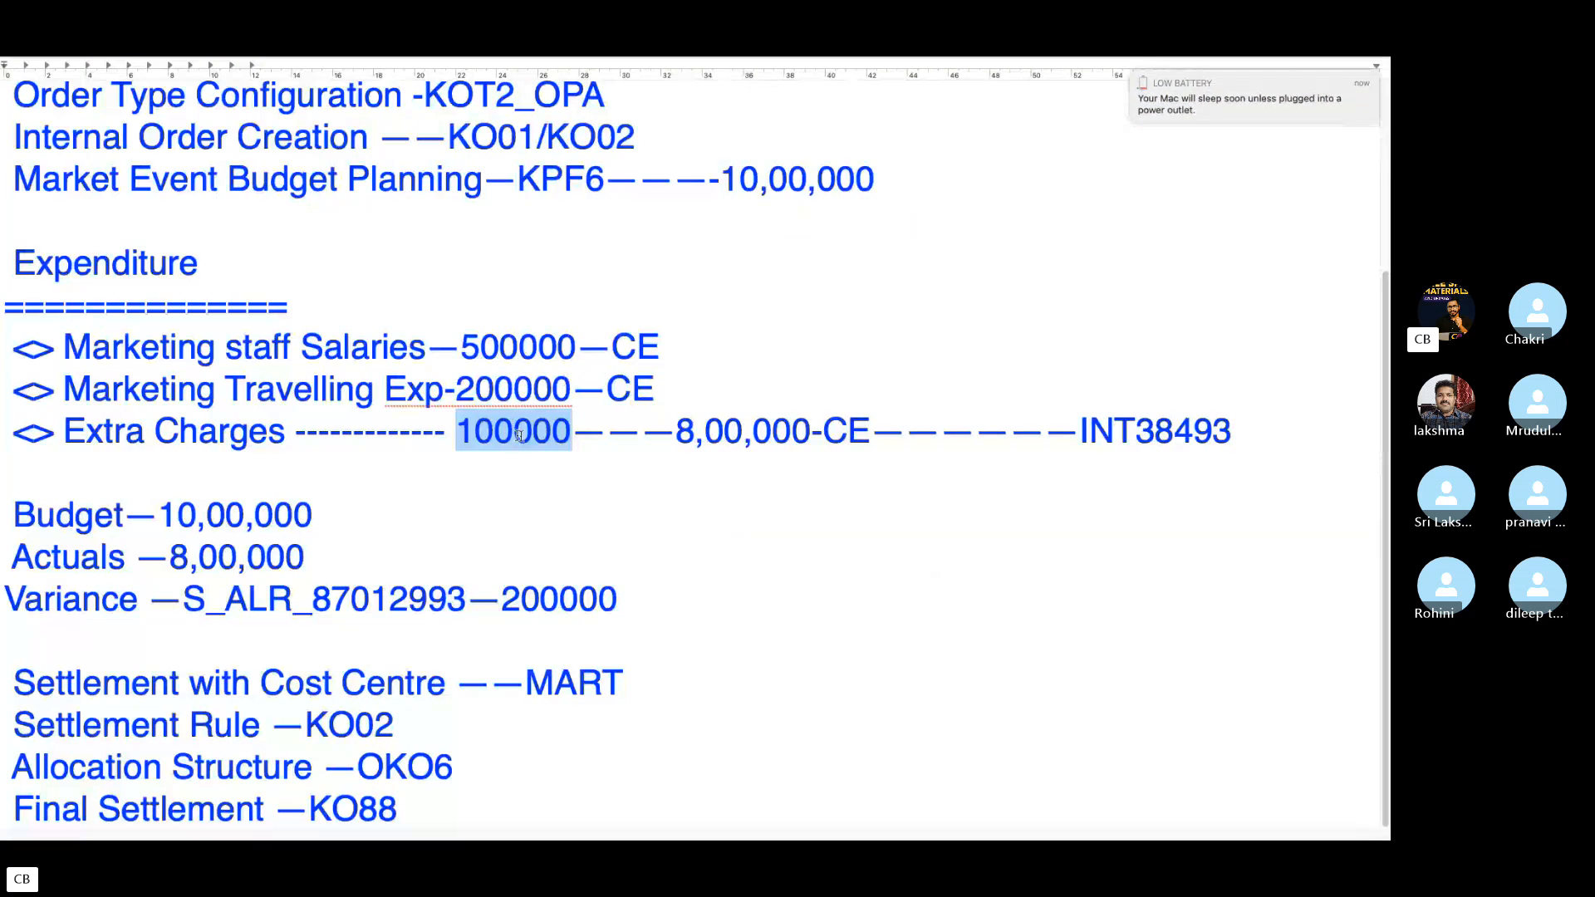
key(ctrl+Left)
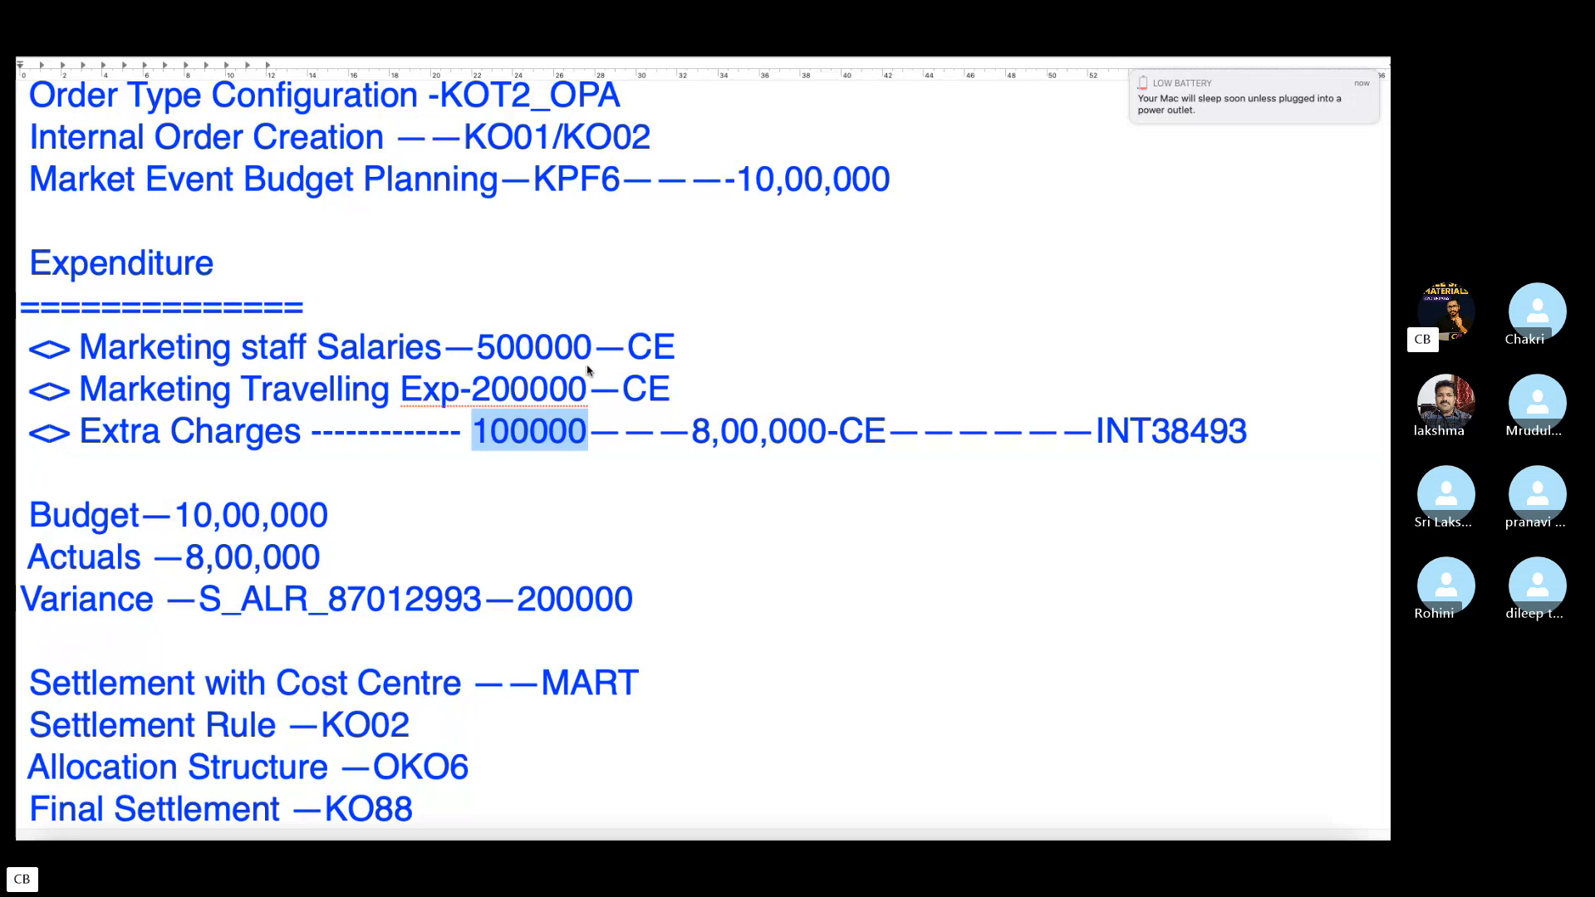
key(ctrl+Right)
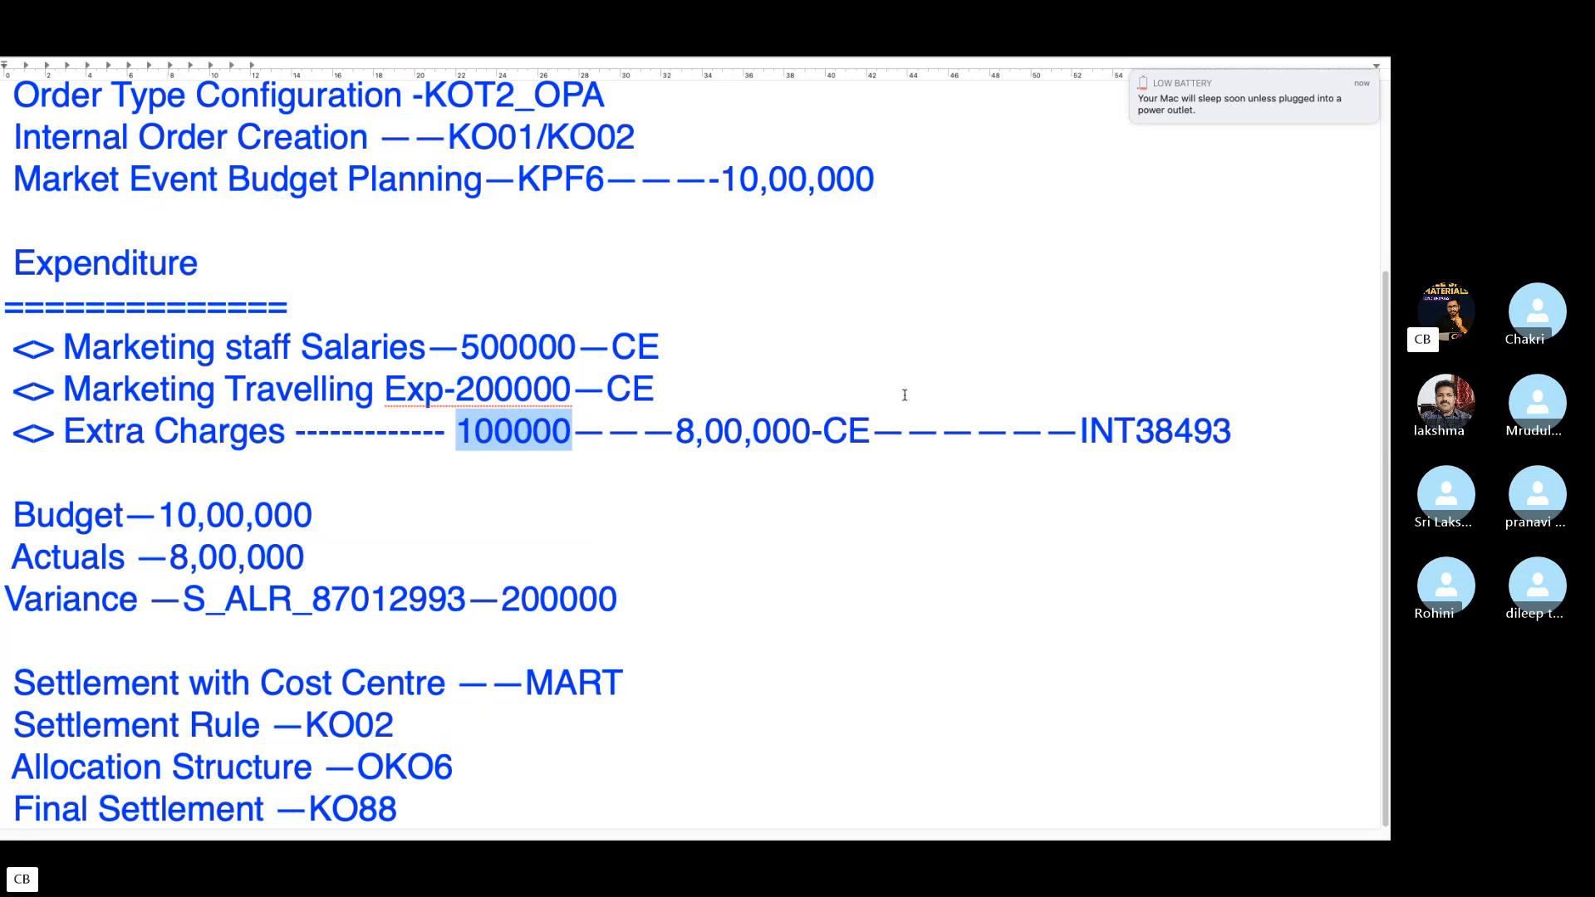
key(ctrl+Left)
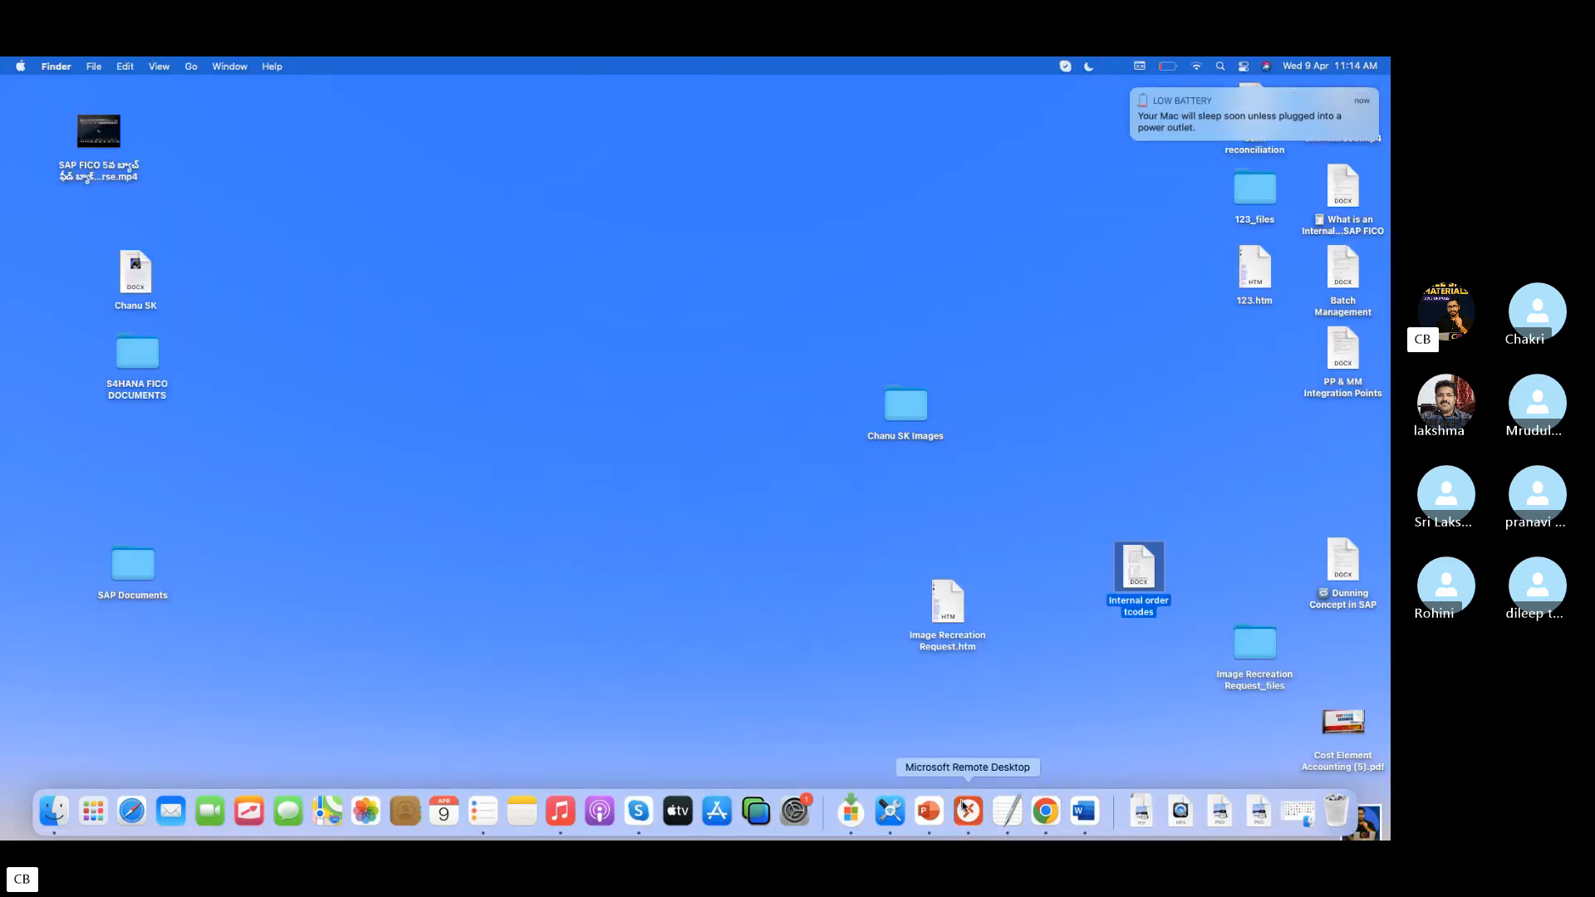
click(964, 807)
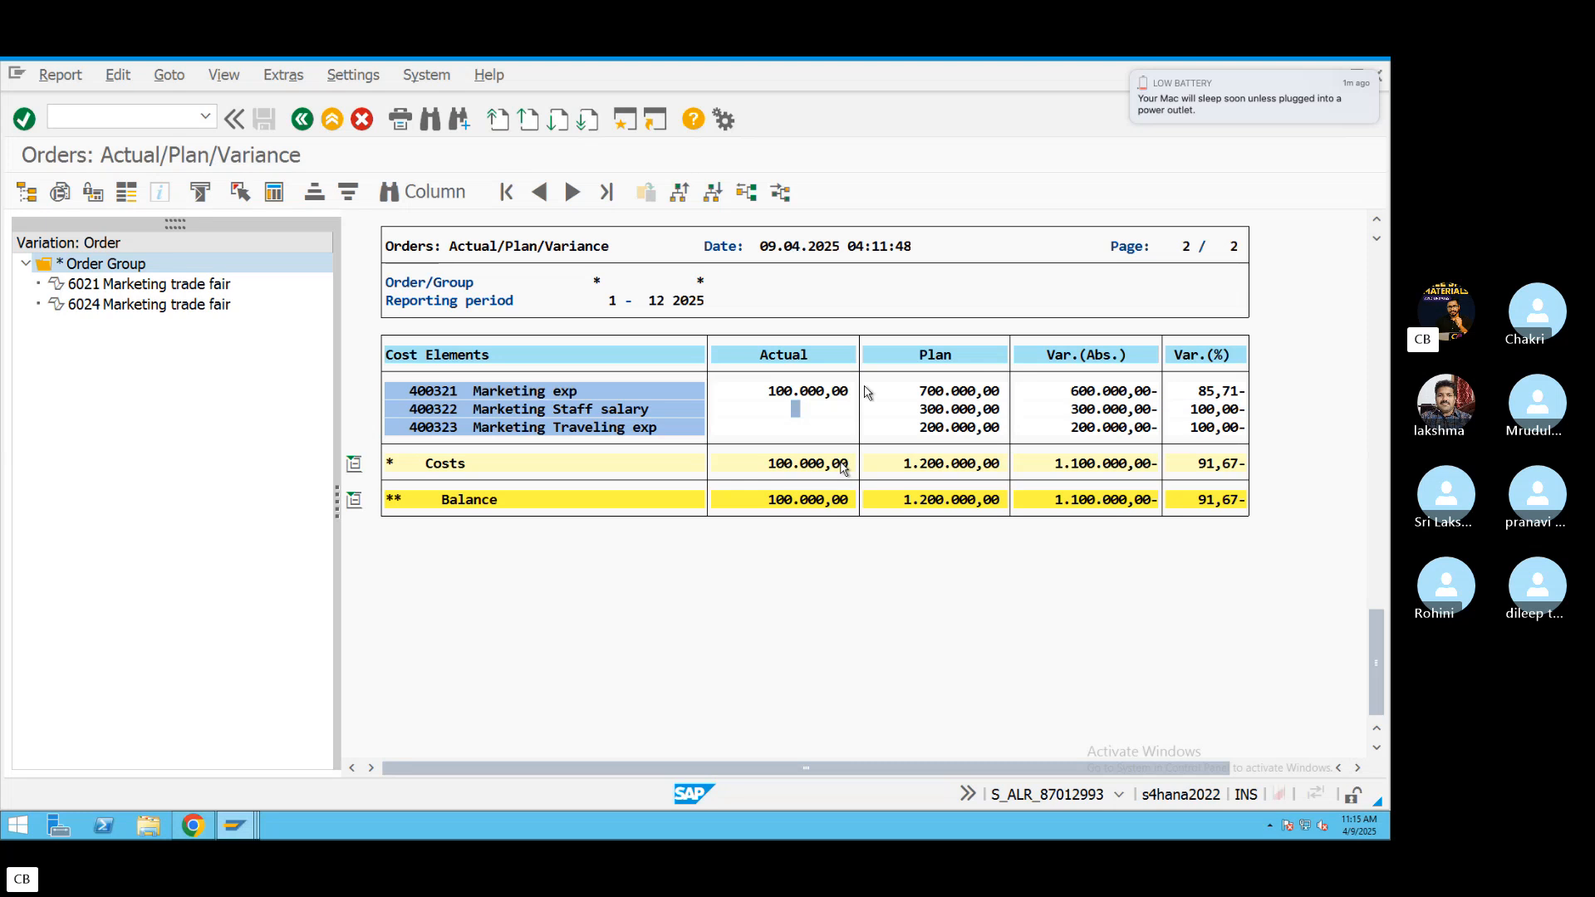
Start transaction OB57 in a new SAP session and locate the logged-on user's entry in the tolerance group assignments.
click(624, 119)
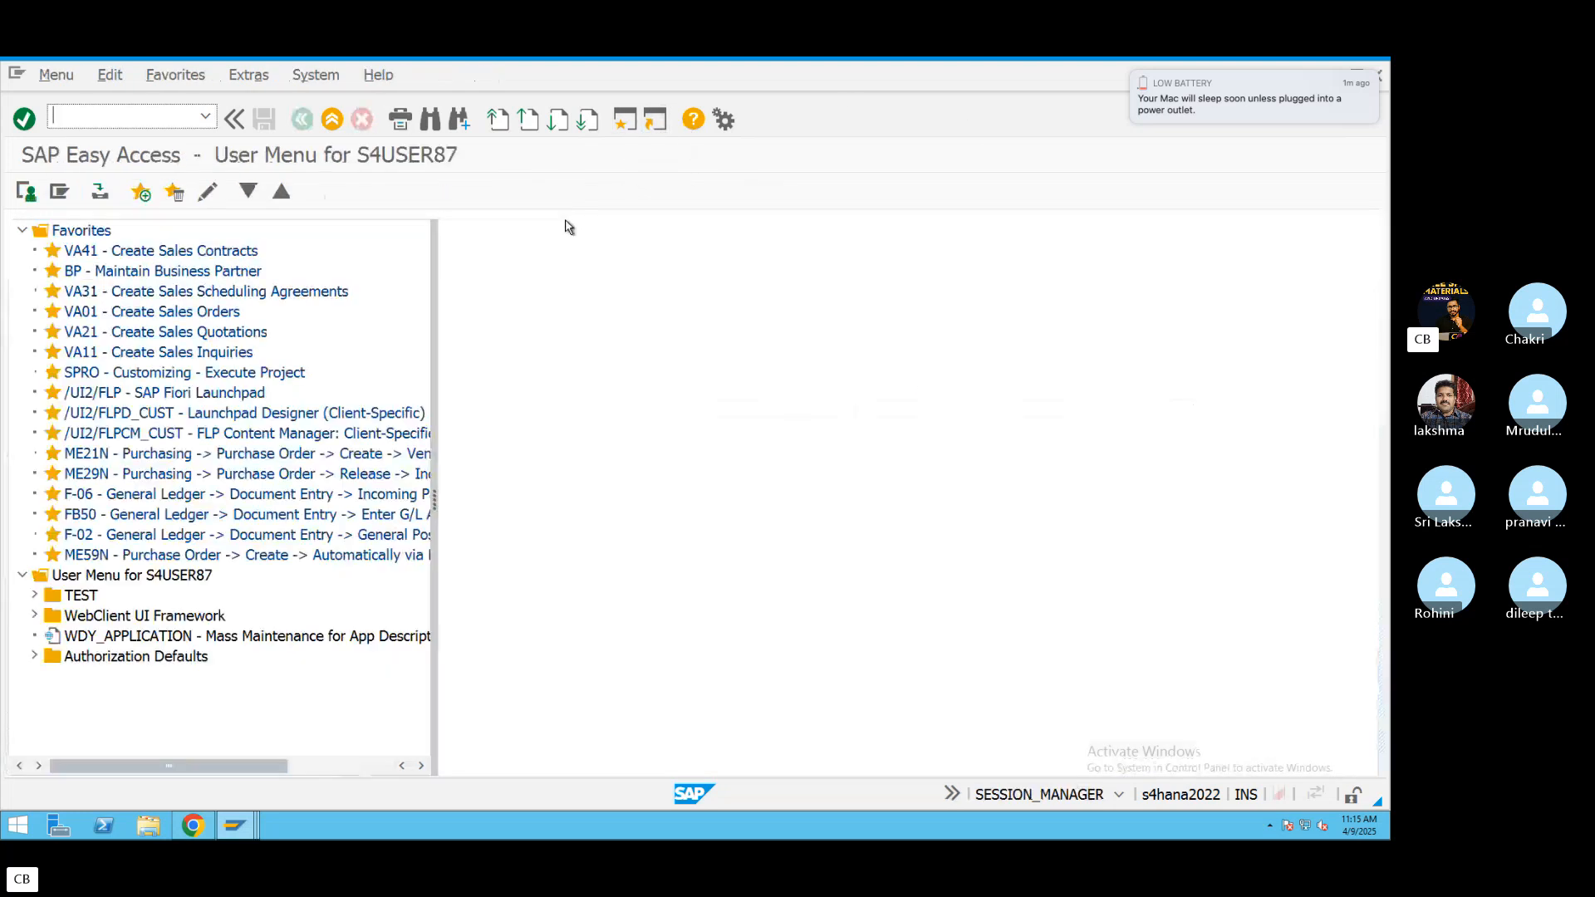
text(OB57)
key(Return)
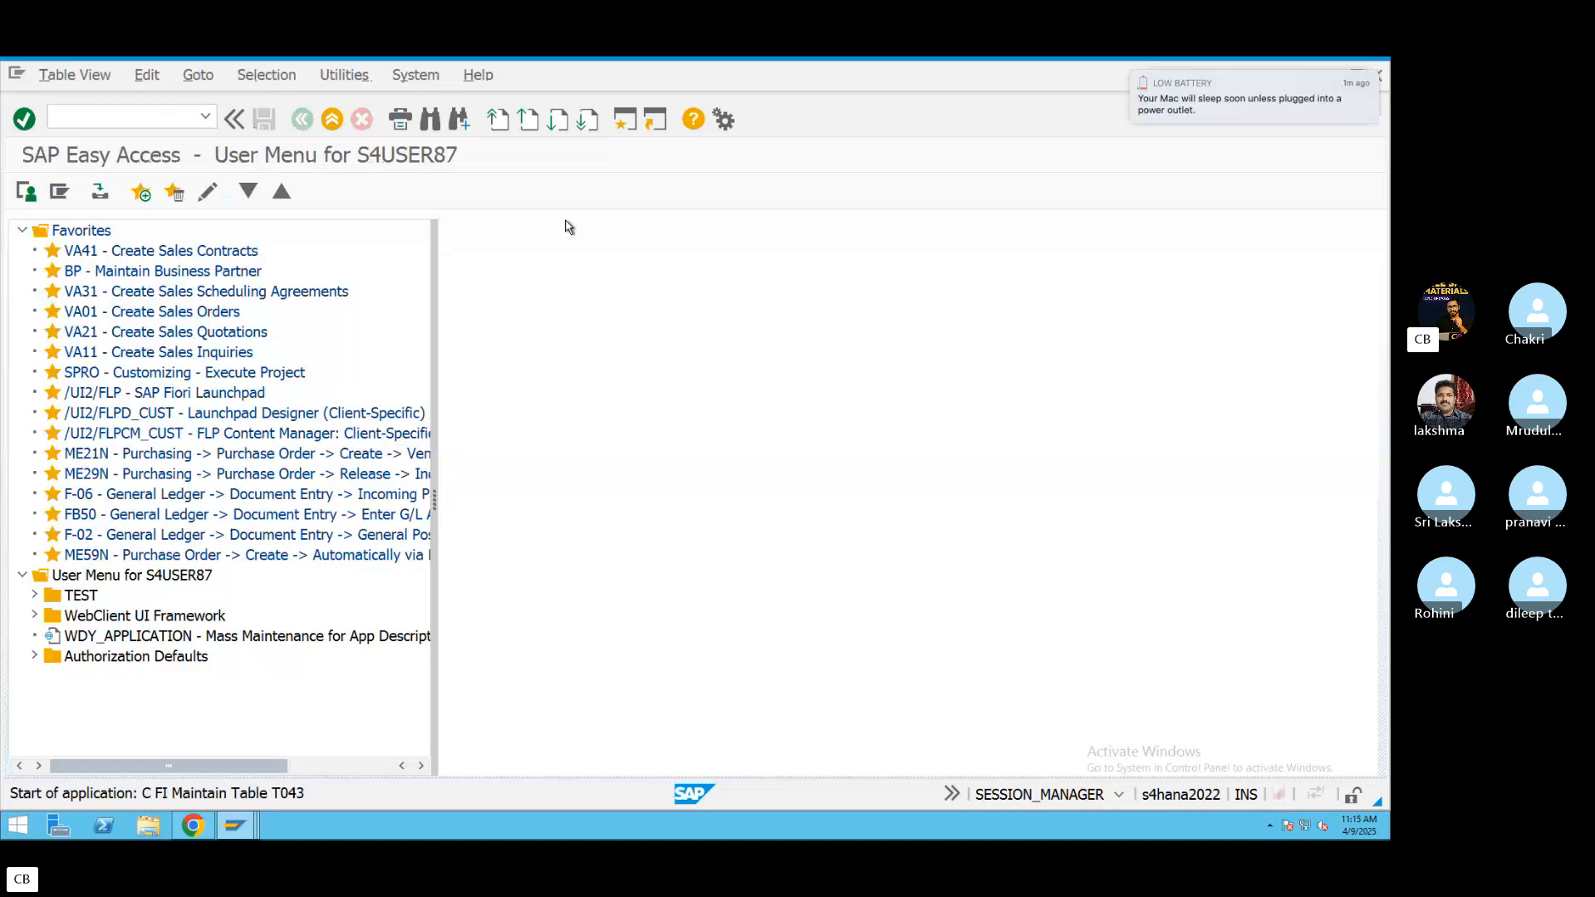
click(327, 738)
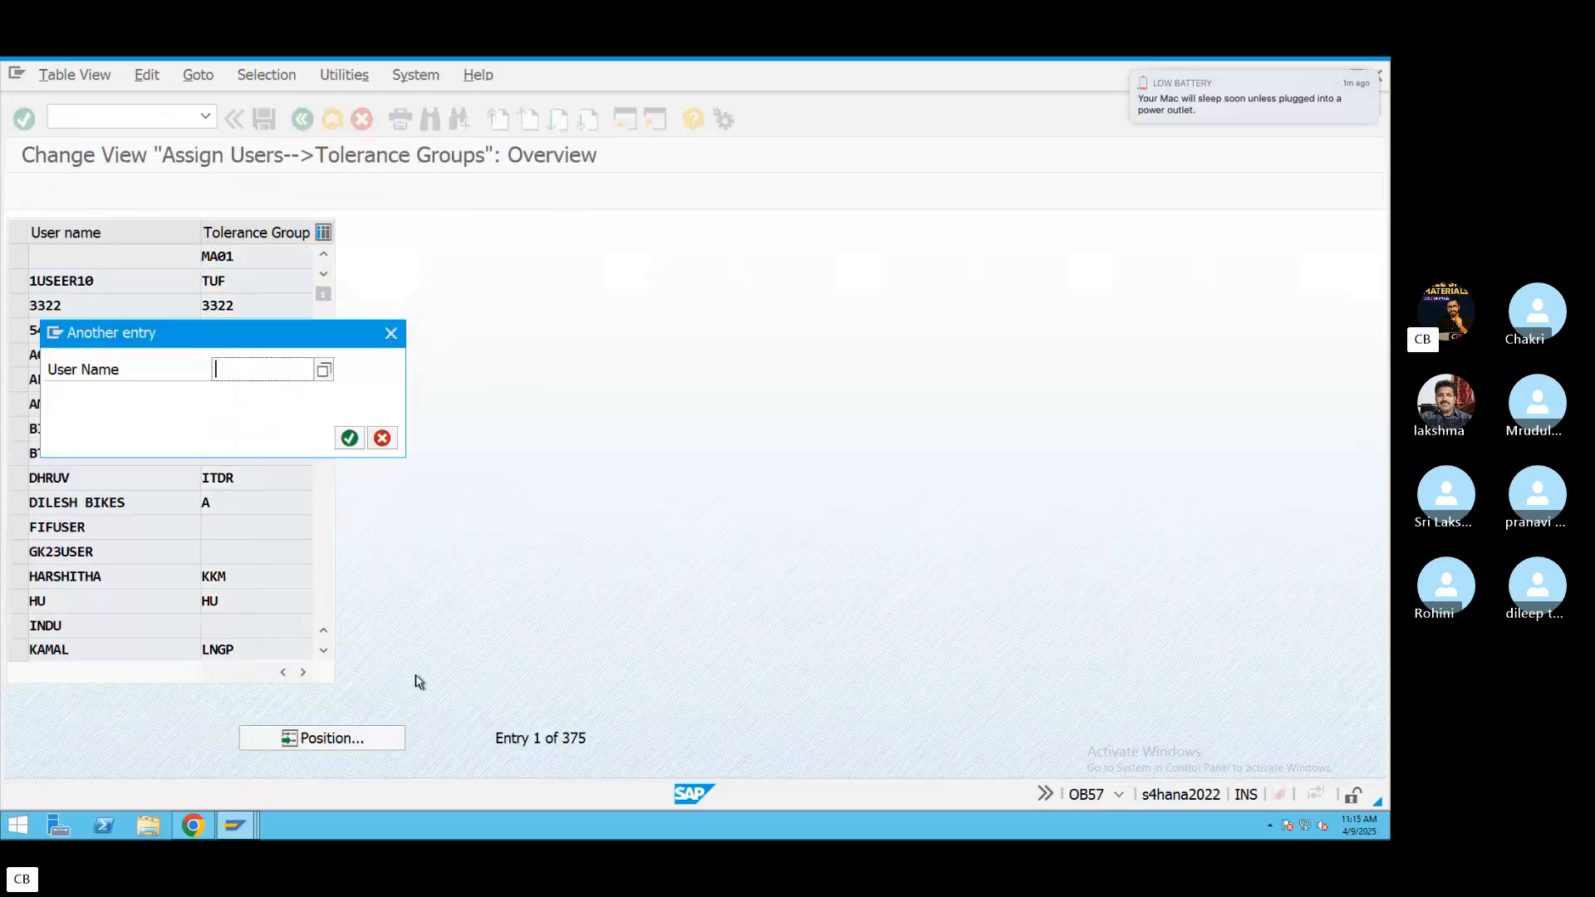
text(s4user87)
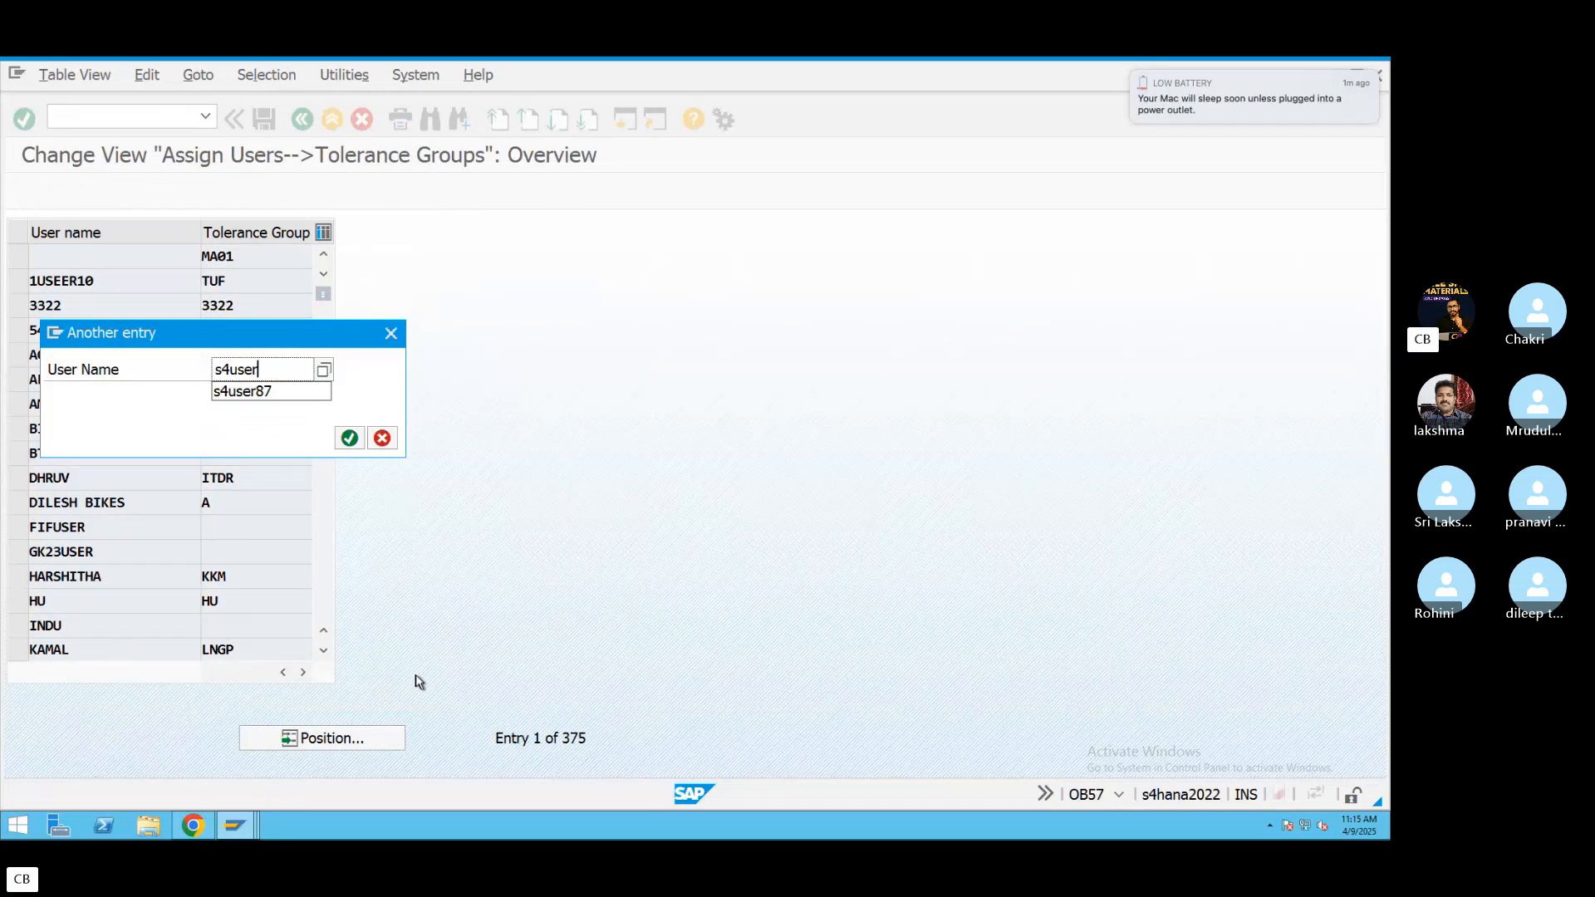
key(Return)
Assign tolerance group ZPVT to the logged-on user, save the assignment and exit to SAP Easy Access.
key(BackSpace)
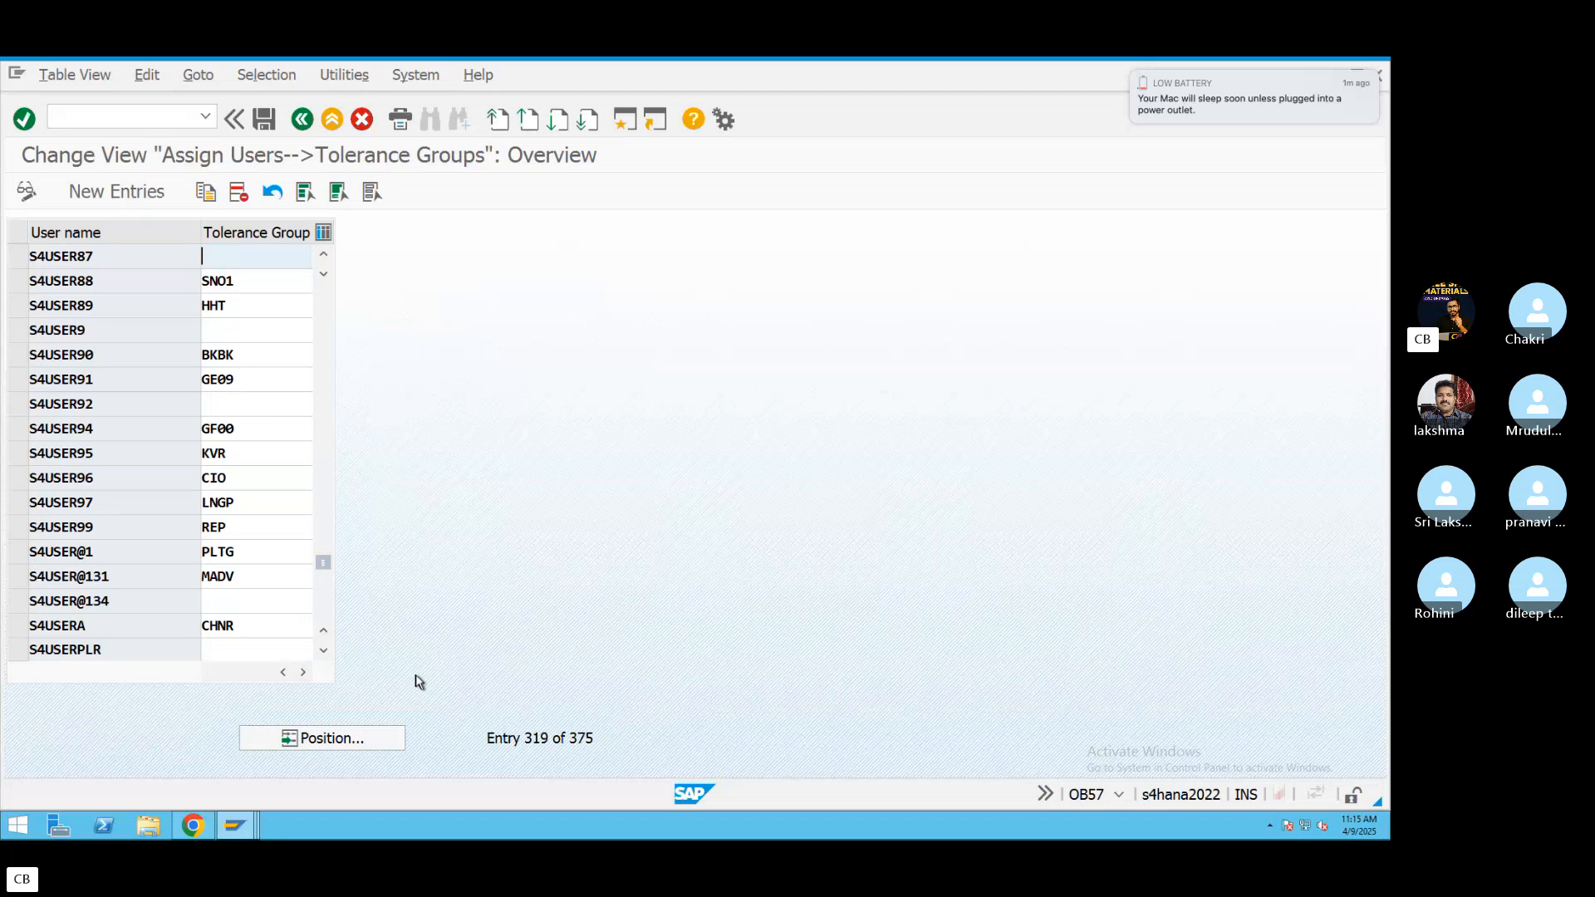
text(ZPVT)
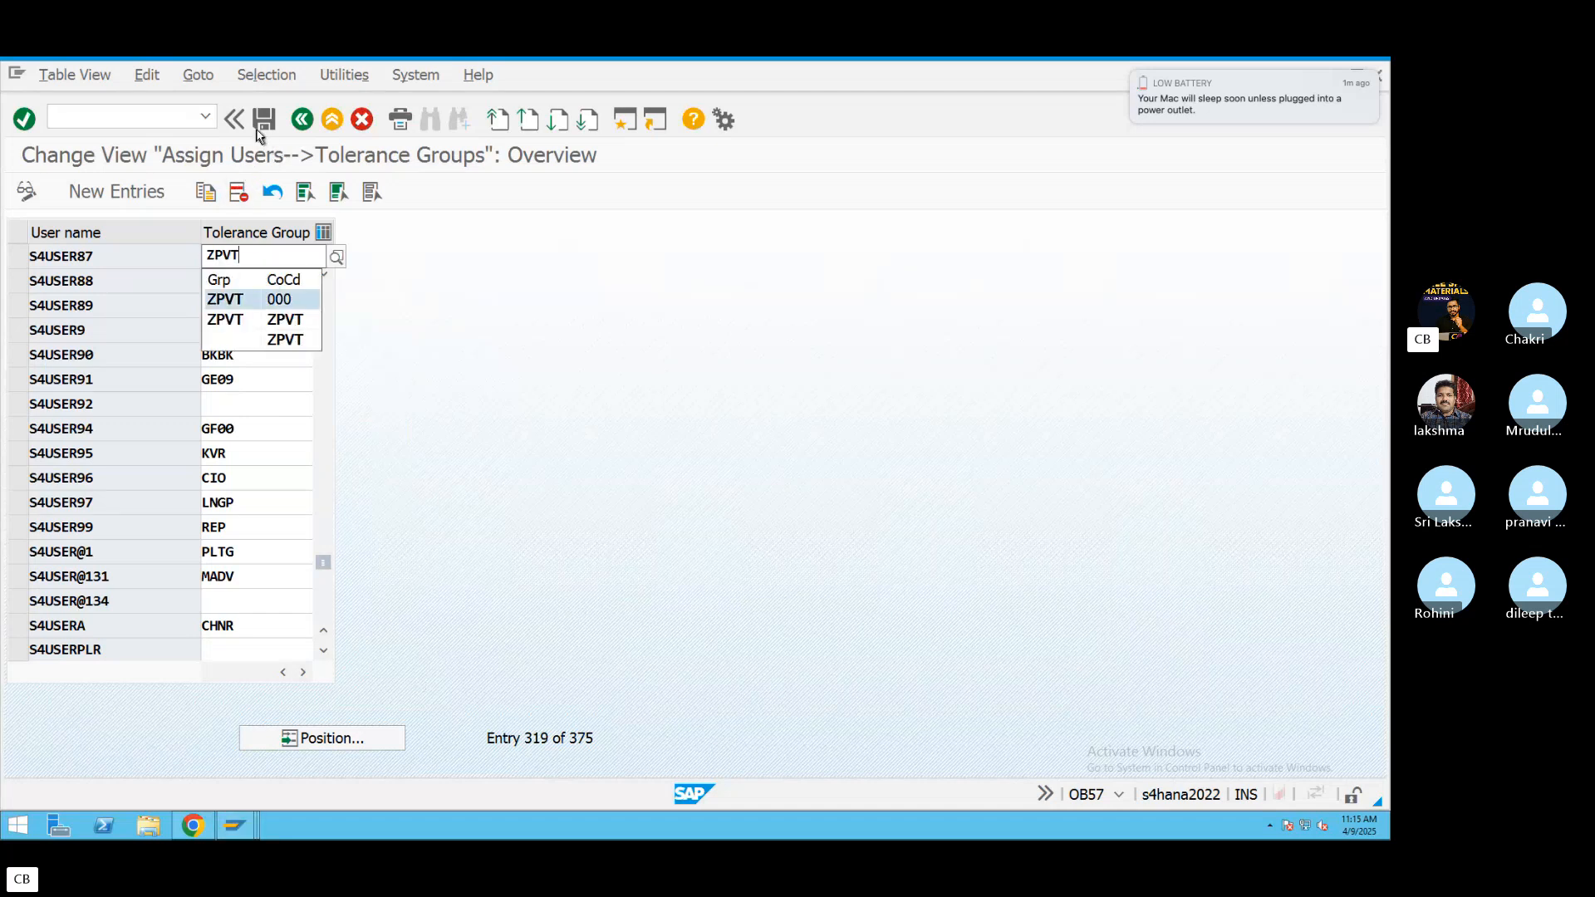
click(264, 119)
click(263, 438)
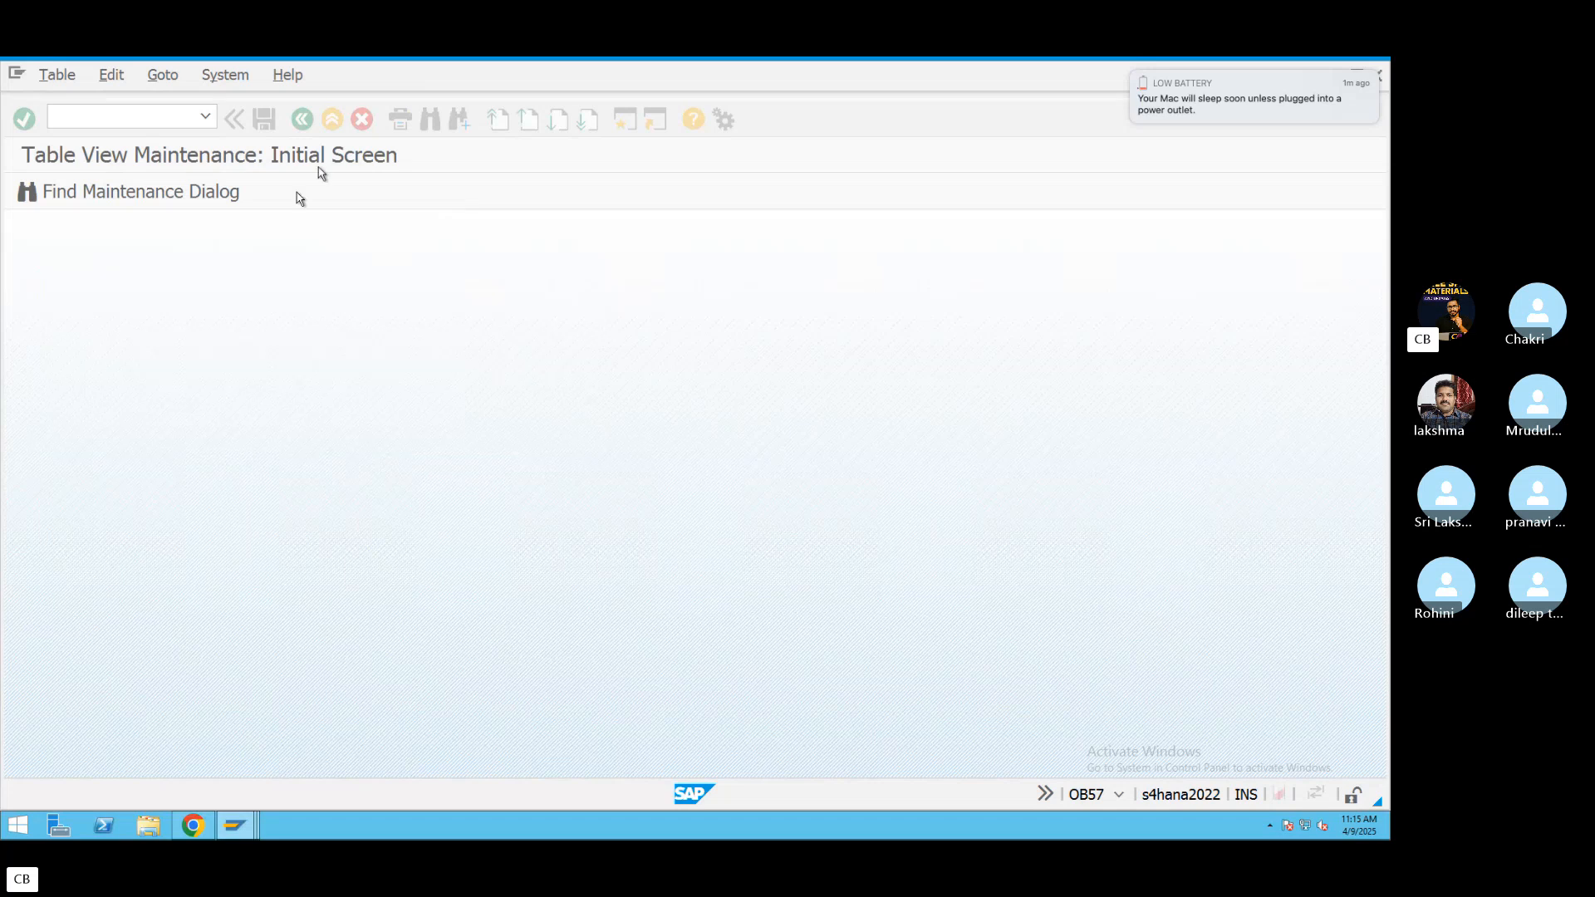
click(305, 121)
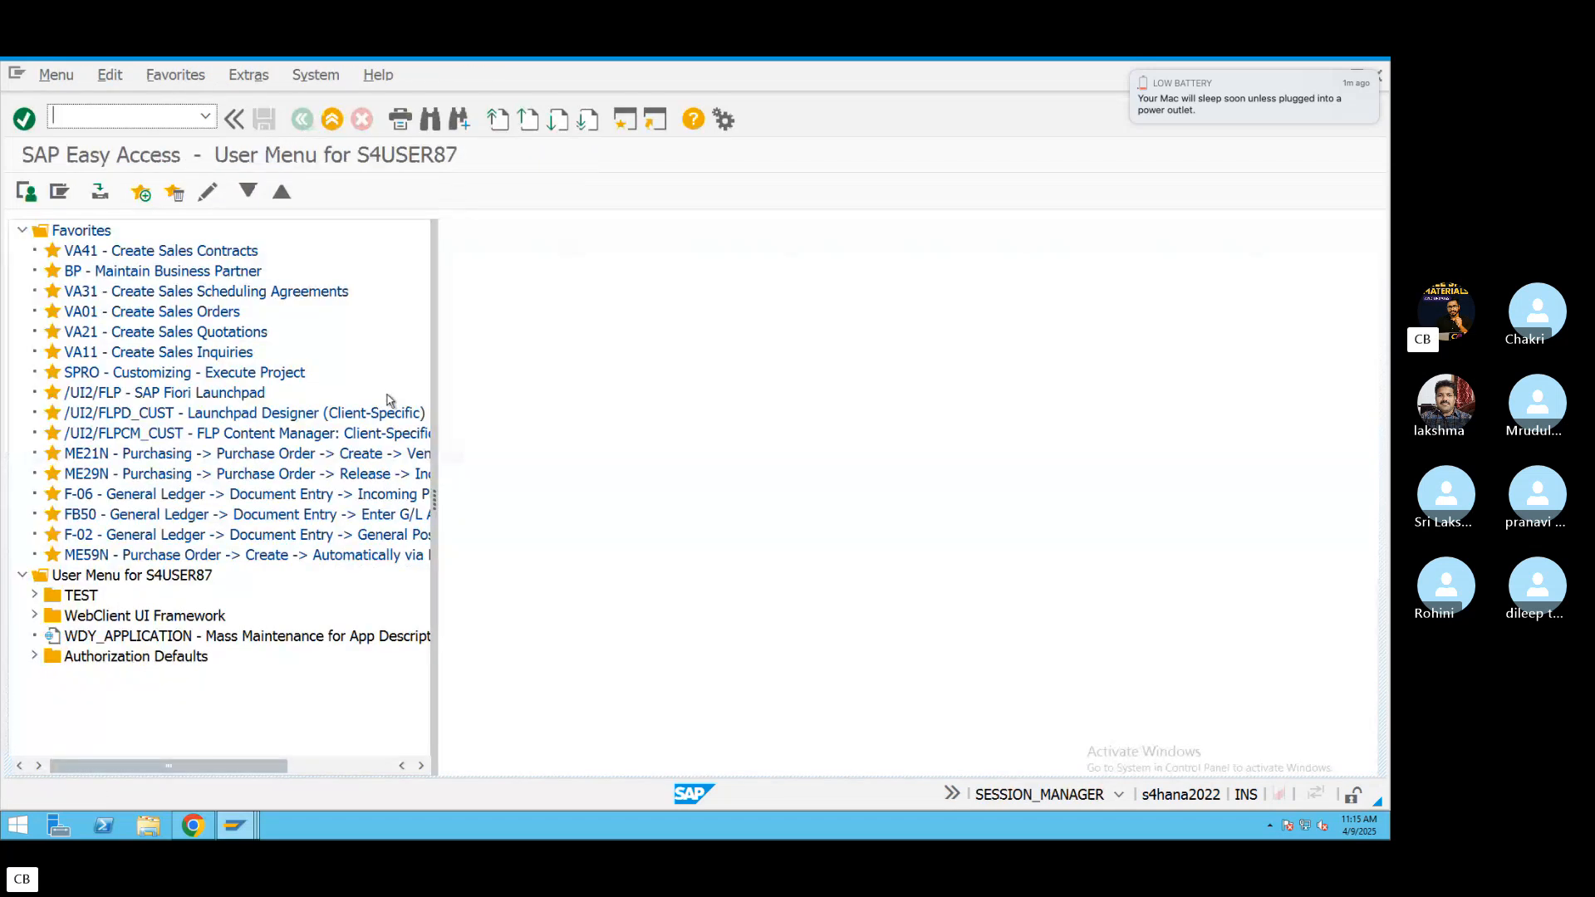
Start G/L document entry with transaction FB50 and set the company code to ZPVT.
text(FB50)
key(Return)
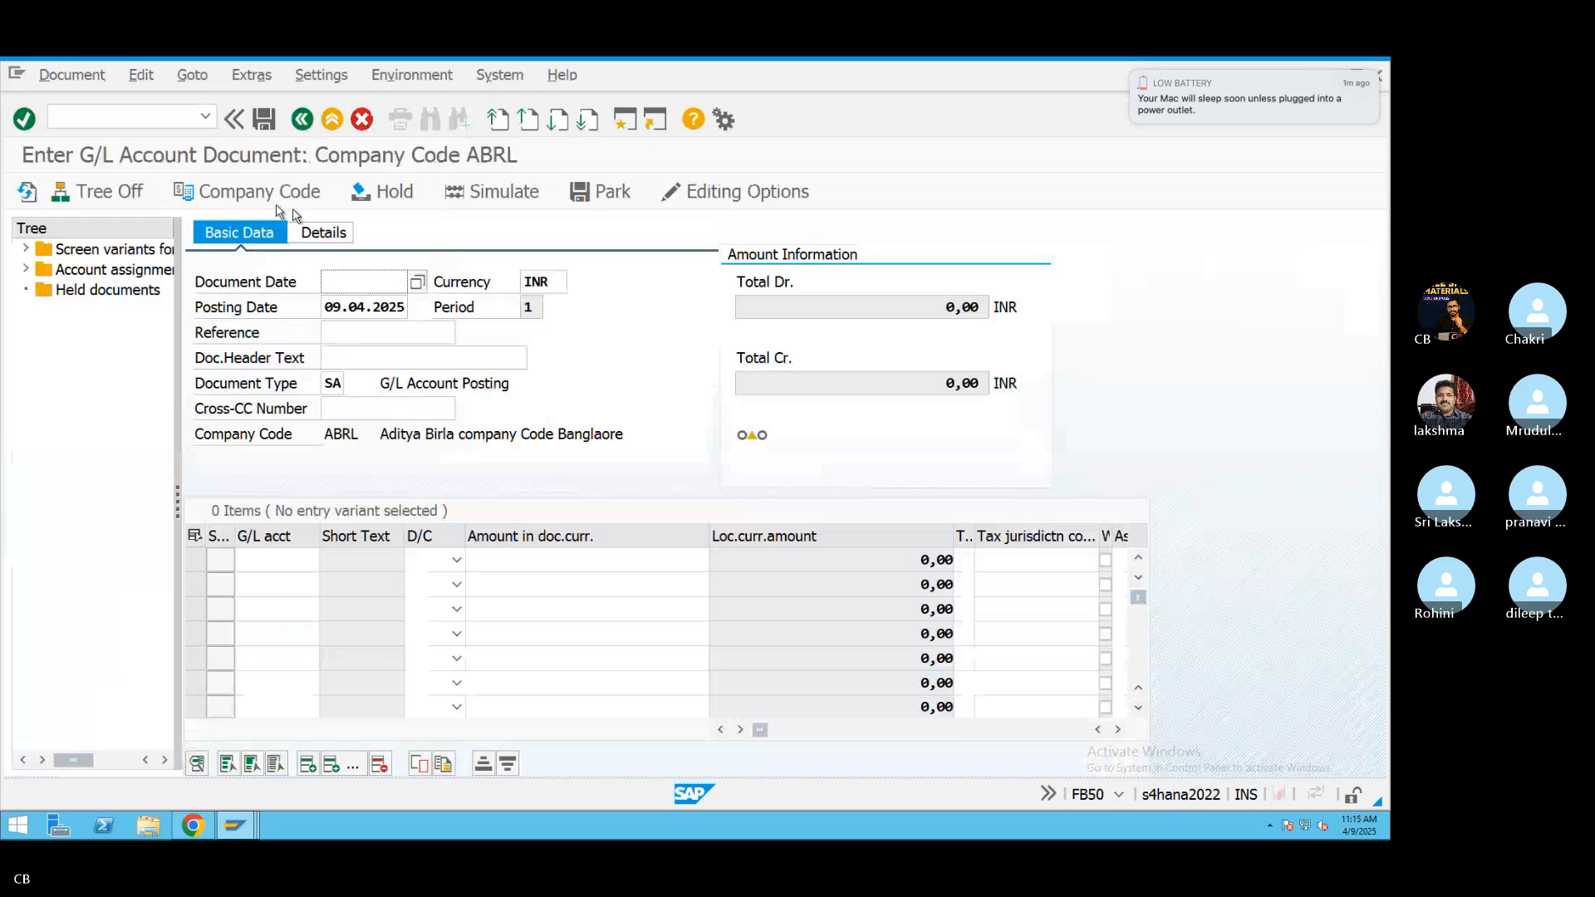
click(279, 199)
text(ZPV)
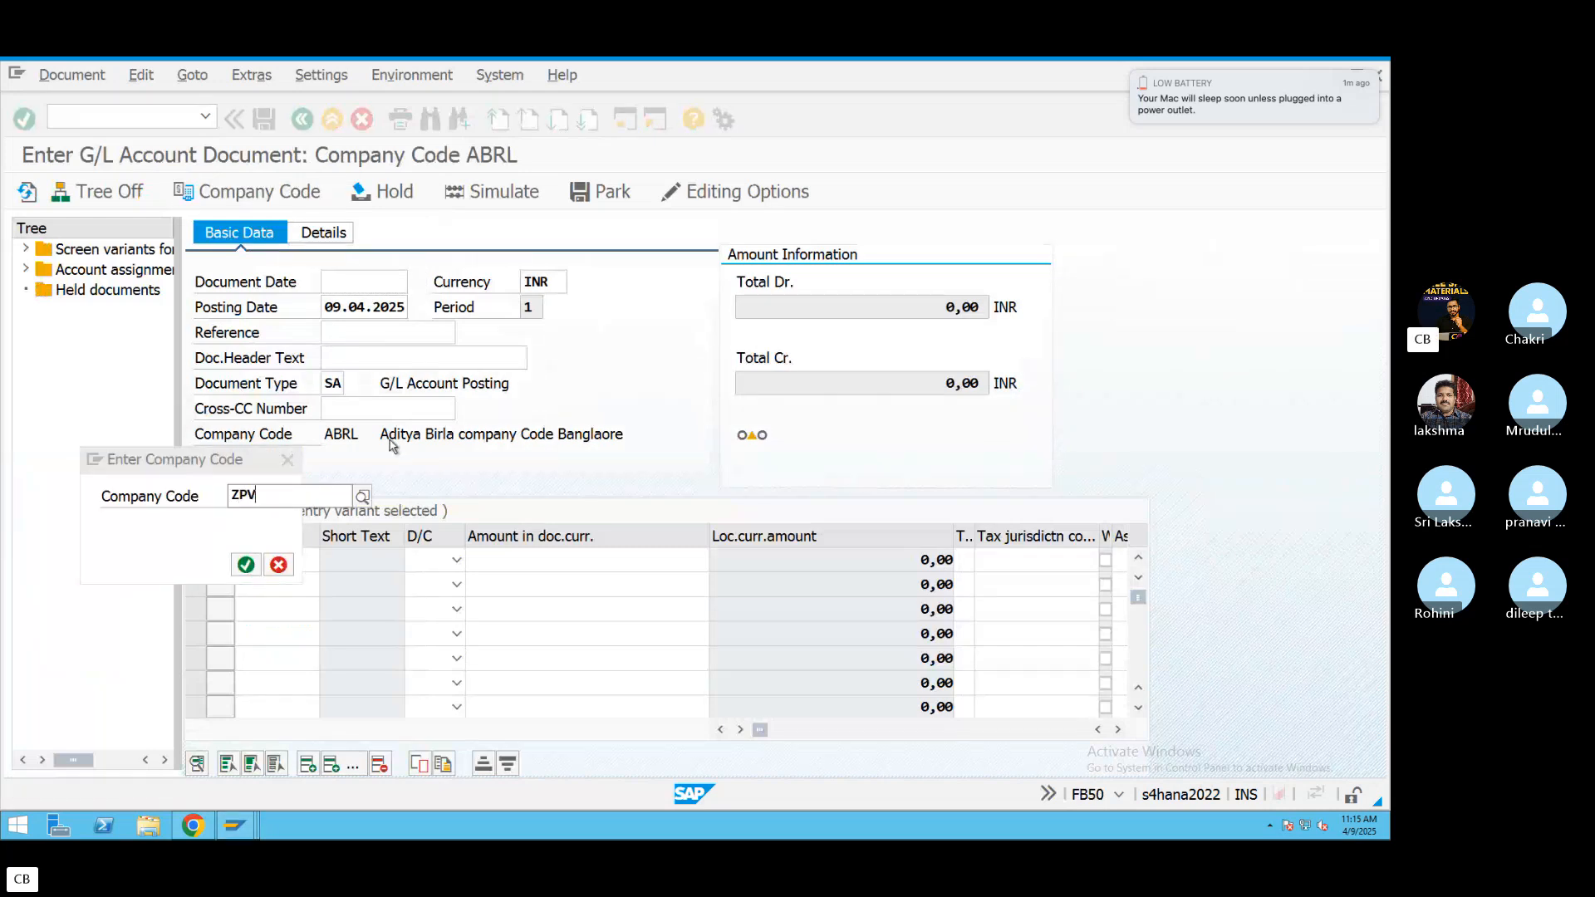
text(T)
key(Return)
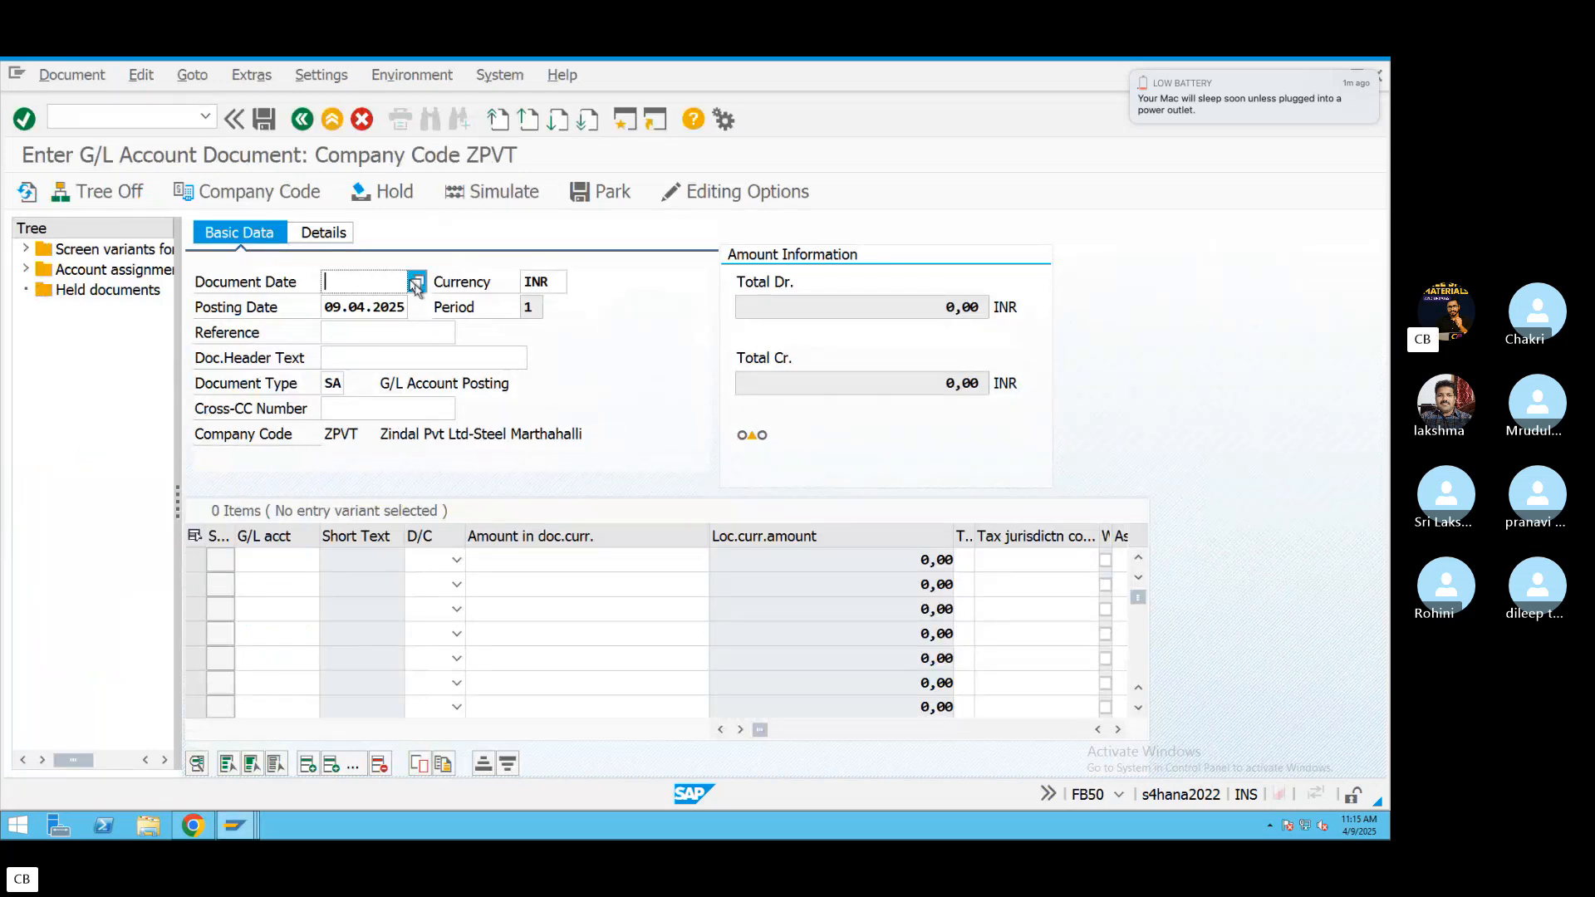
Set the G/L document's date to 09.04.2025 and its reference to REF4343.
click(416, 283)
double_click(264, 497)
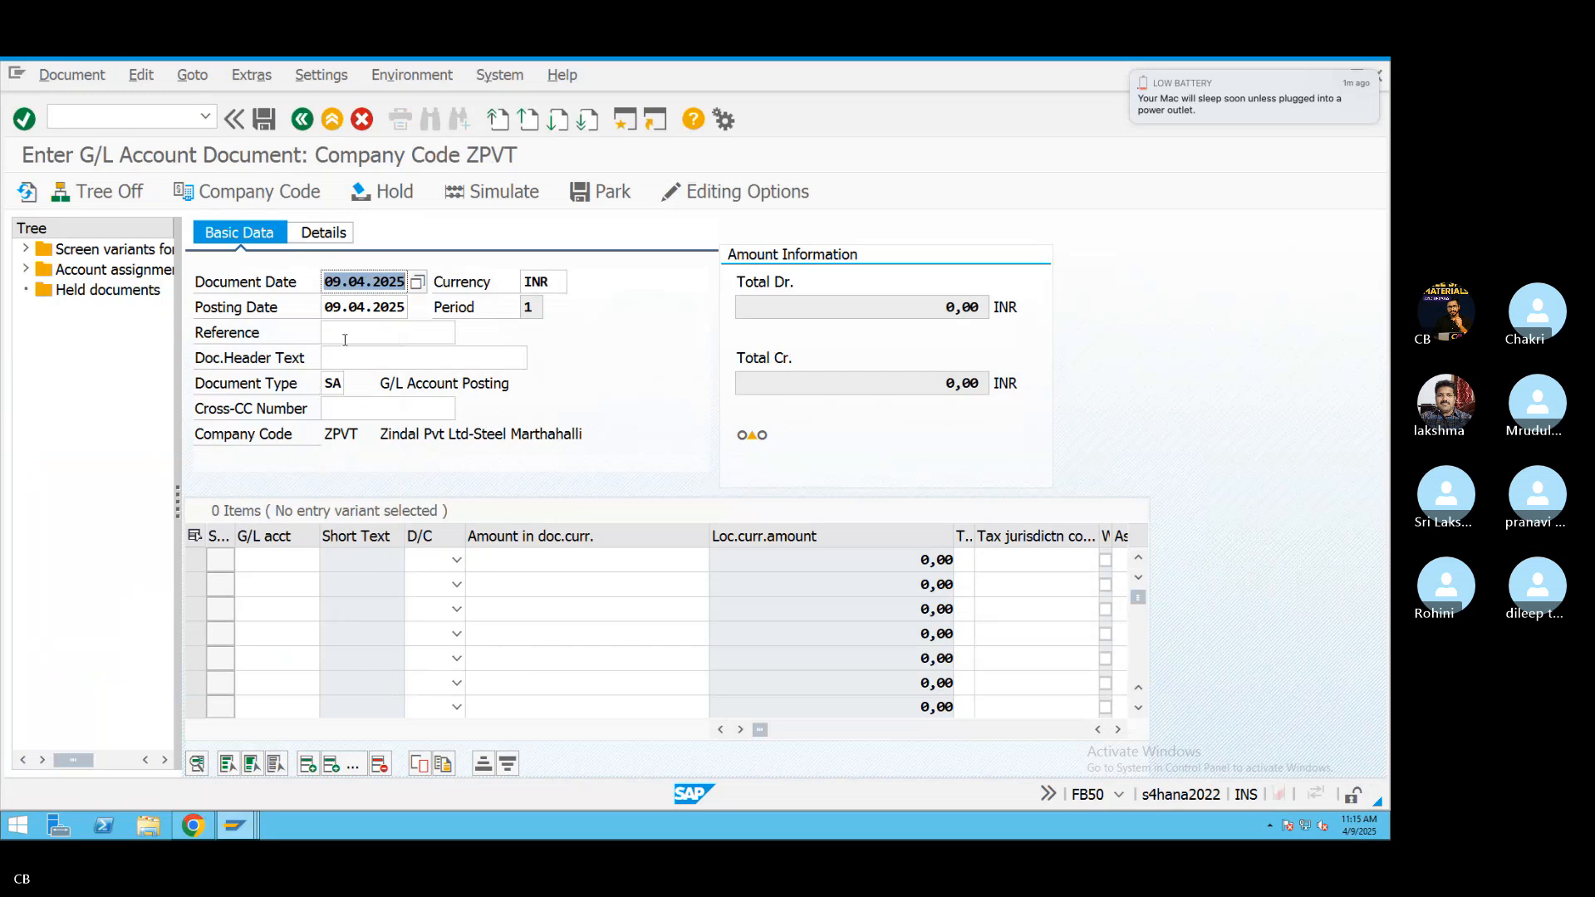
key(Return)
text(REF4343)
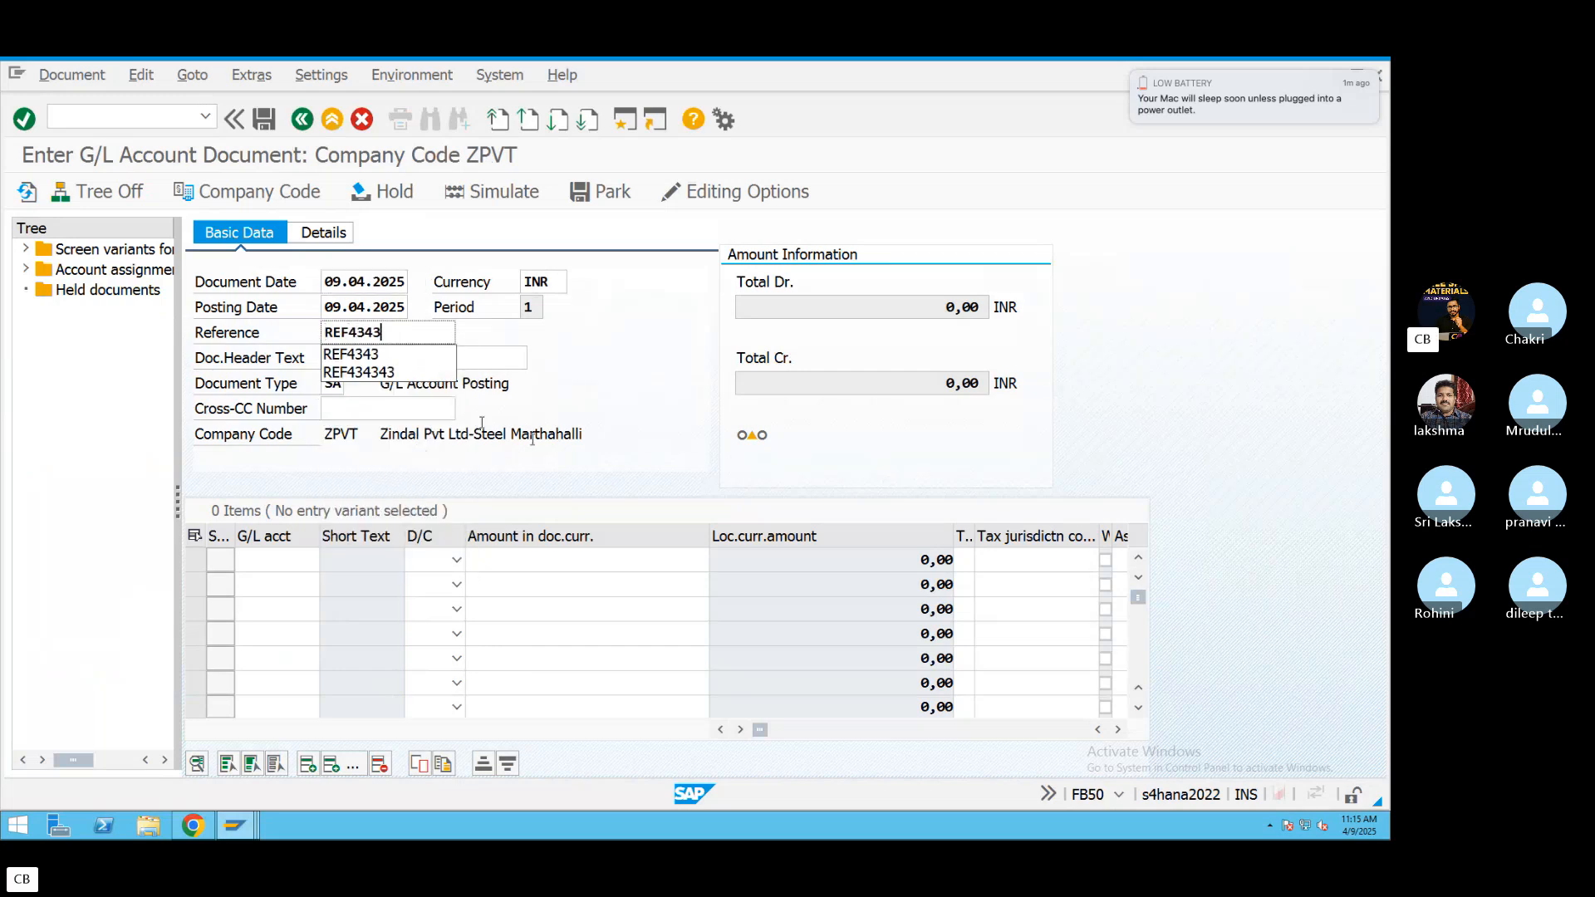
click(663, 428)
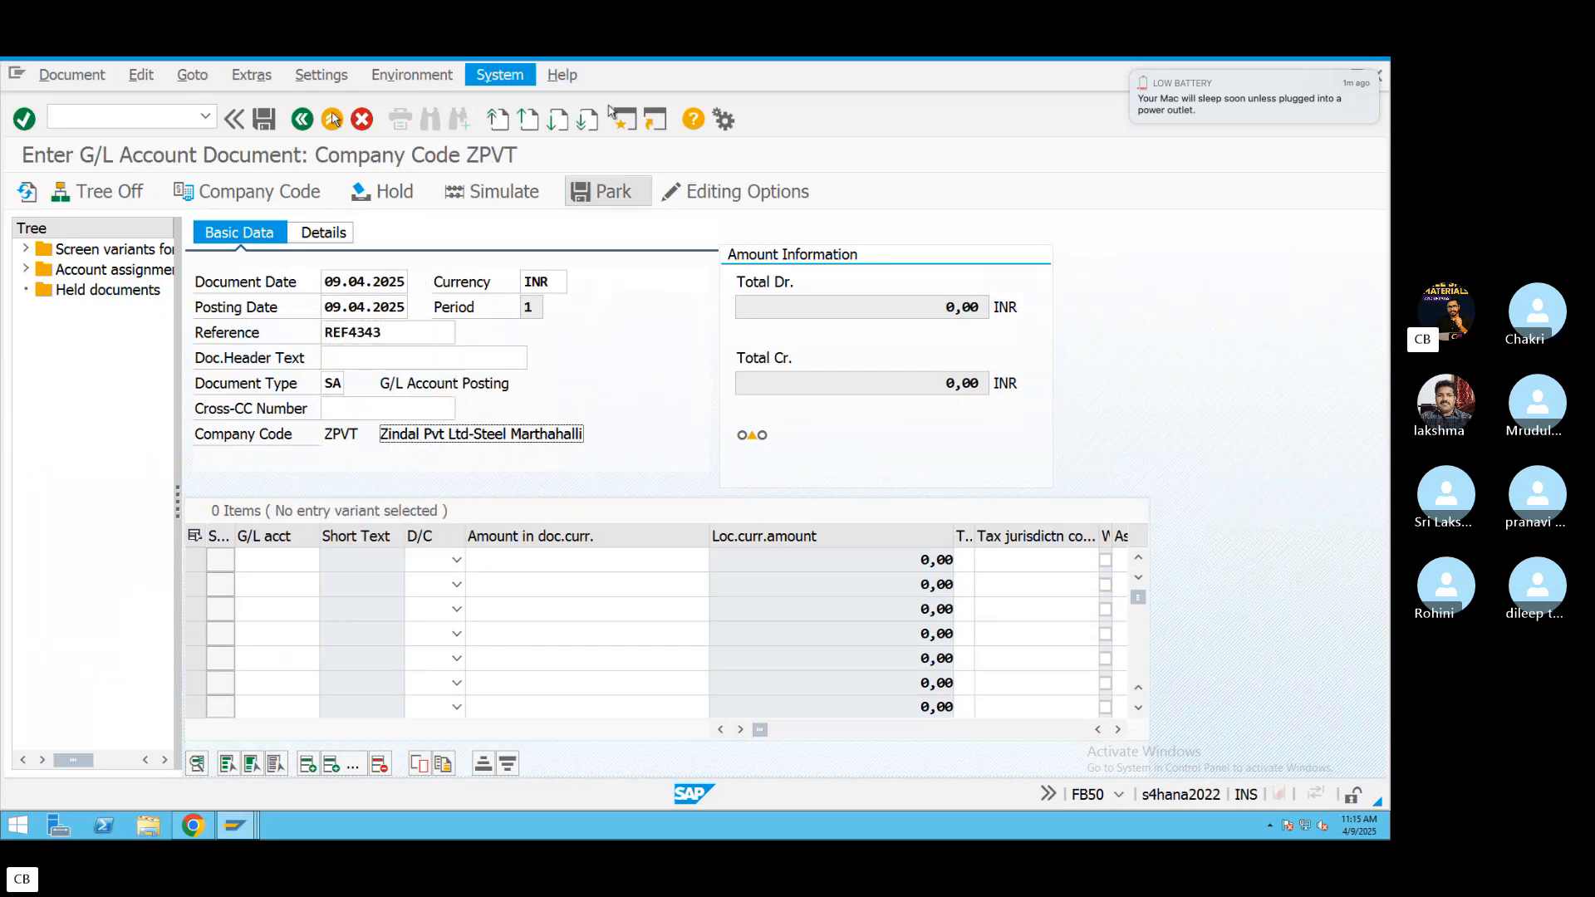
Look up the Marketing exp account and enter 400321 as the first line item's G/L account.
click(282, 561)
click(329, 561)
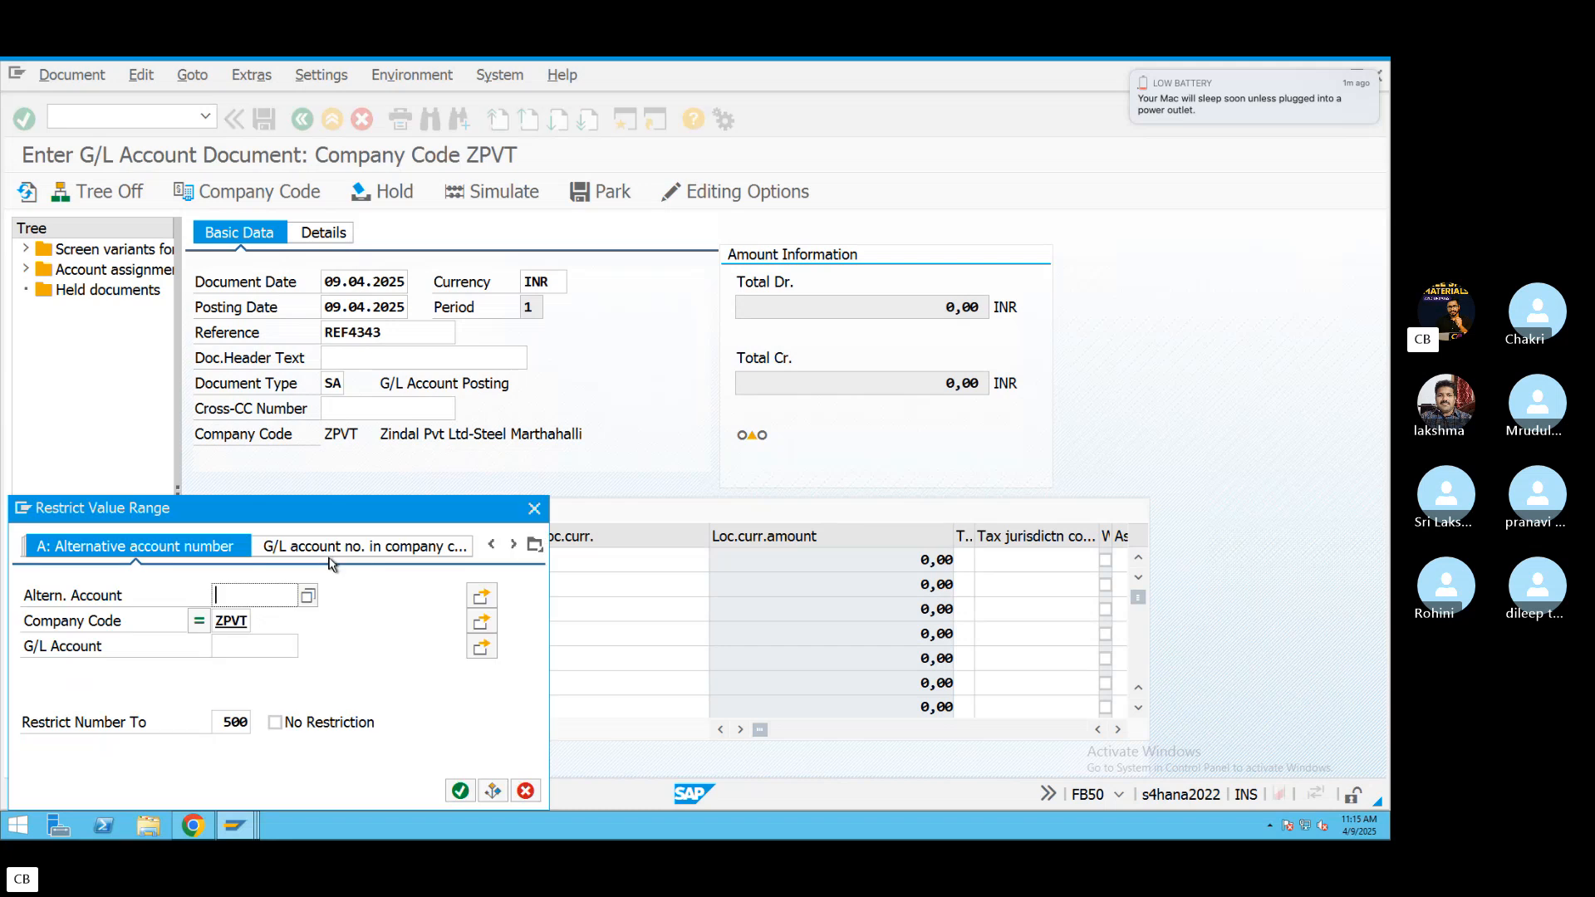
click(459, 790)
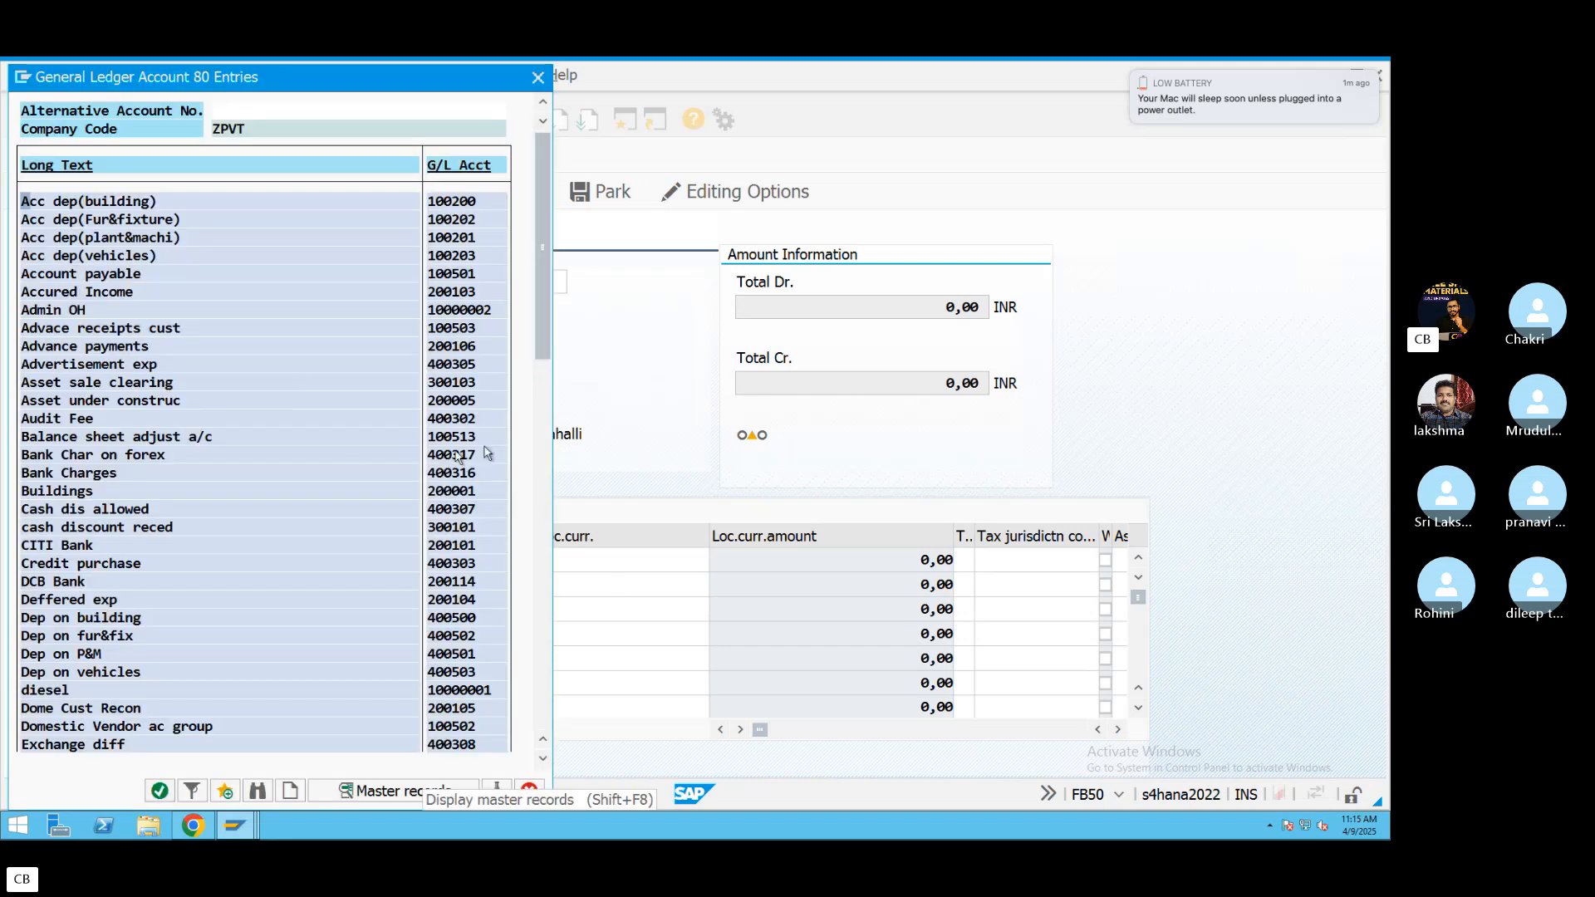
click(541, 565)
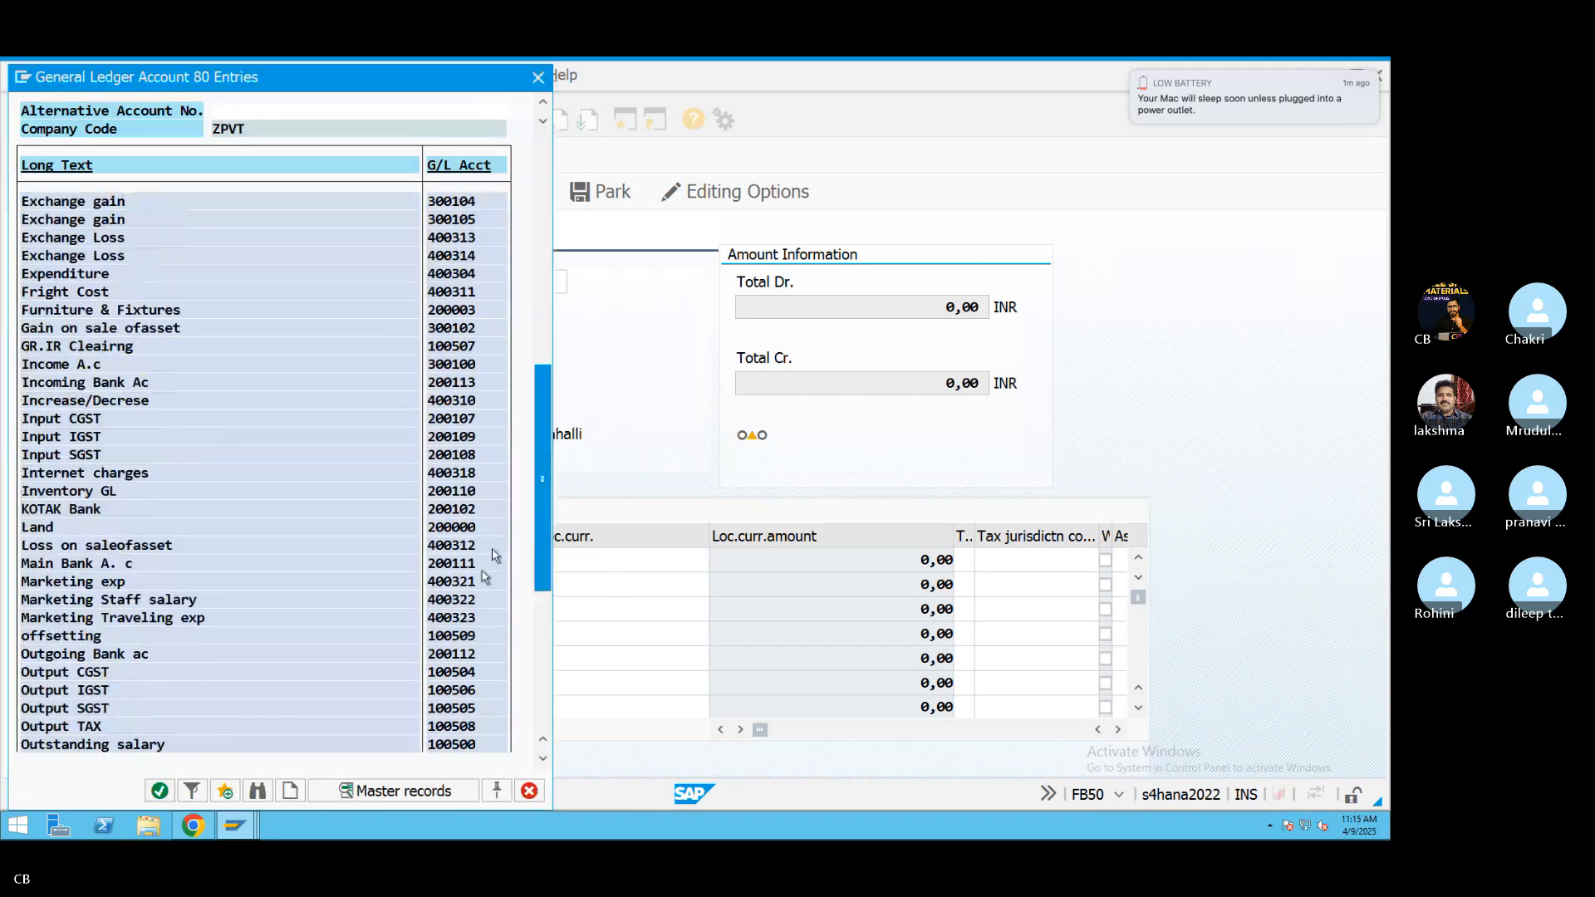
click(537, 623)
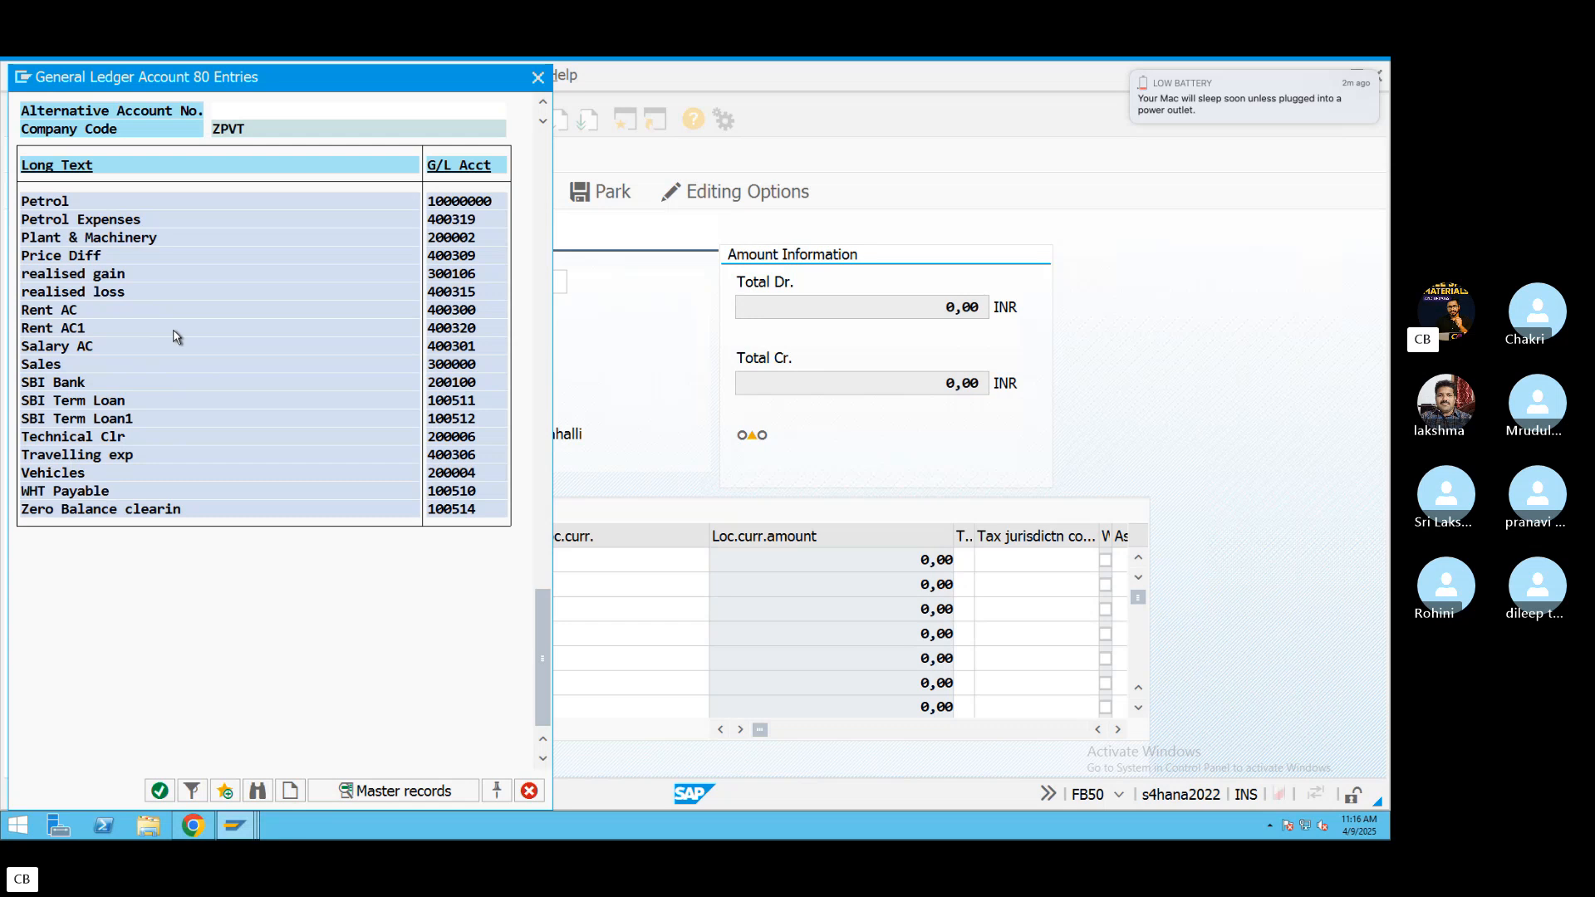
scroll(175, 336, up, 5)
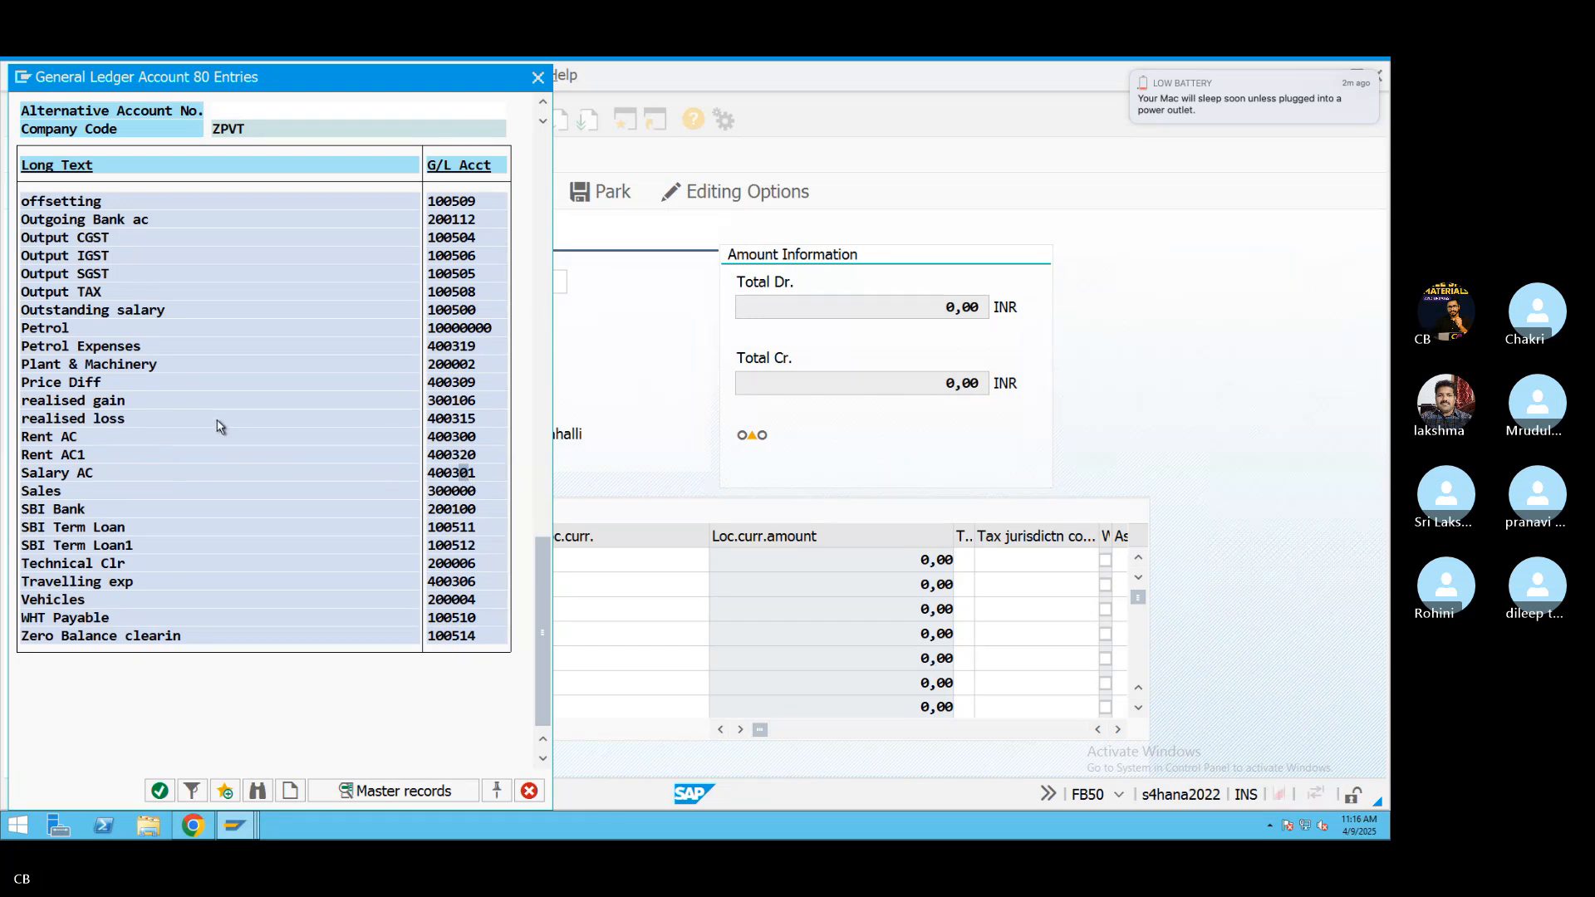
scroll(220, 426, up, 3)
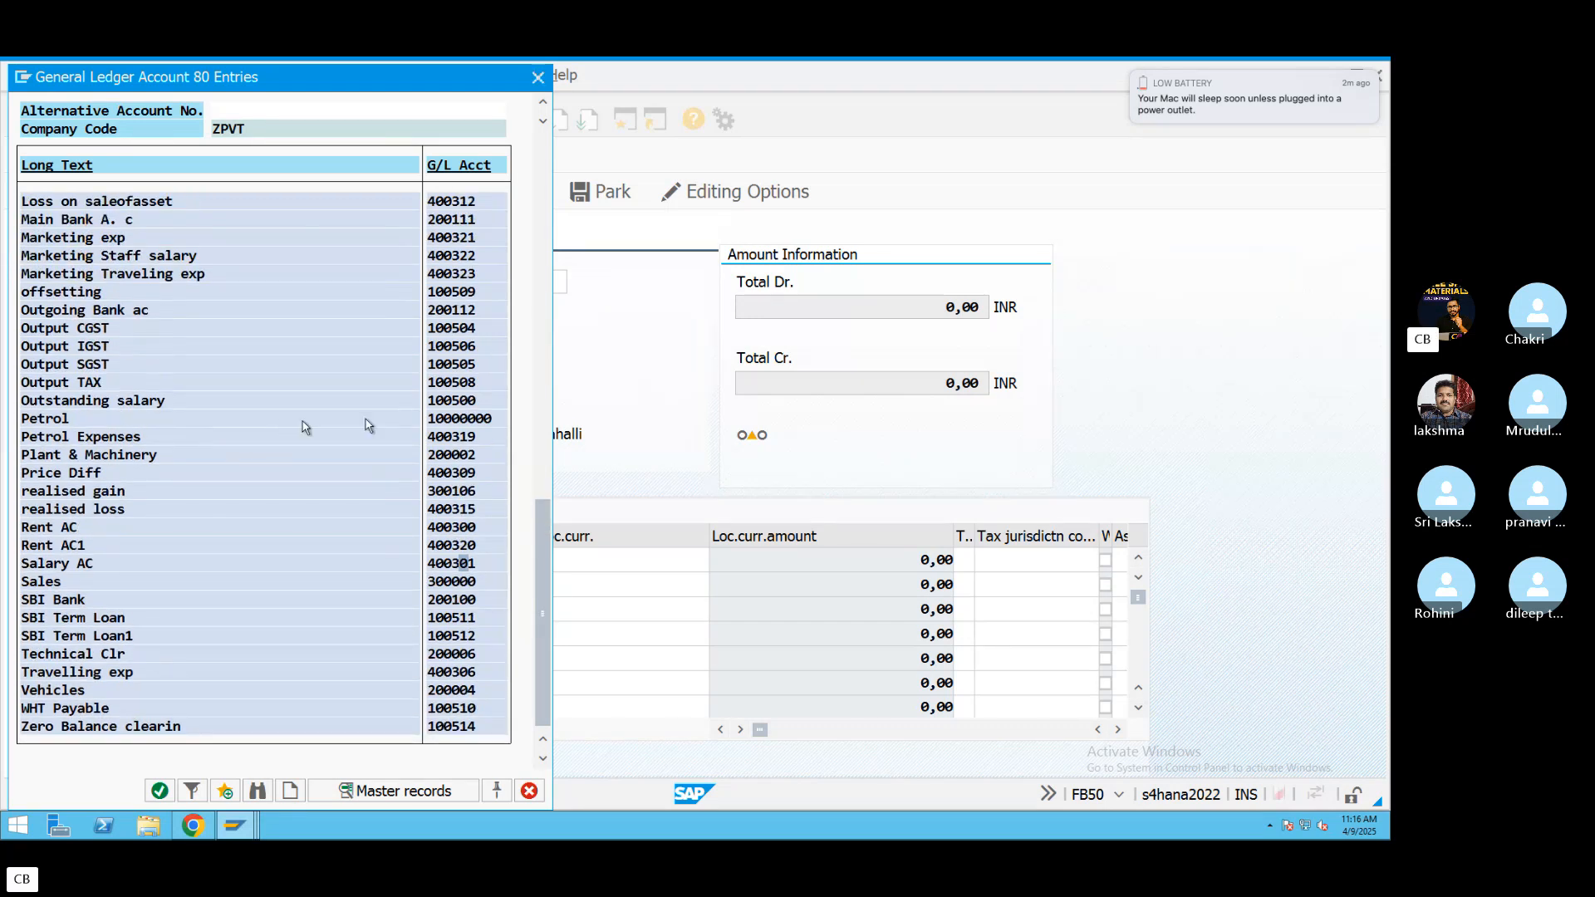
double_click(452, 239)
Enter G/L accounts 400322 and 400323 in the second and third line items.
click(280, 585)
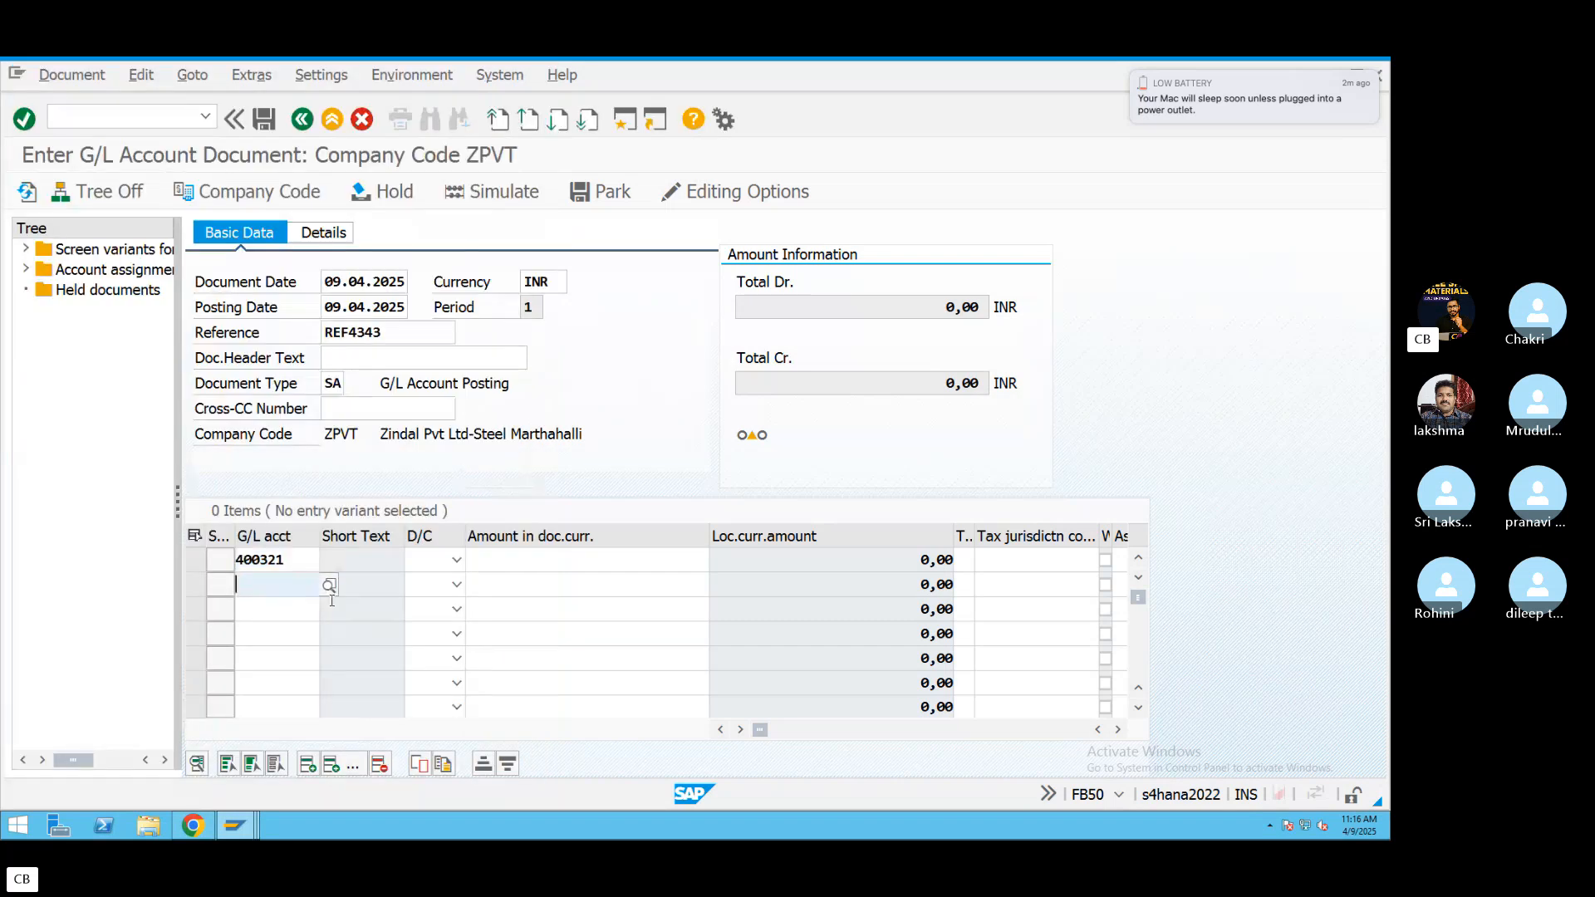
text(400322)
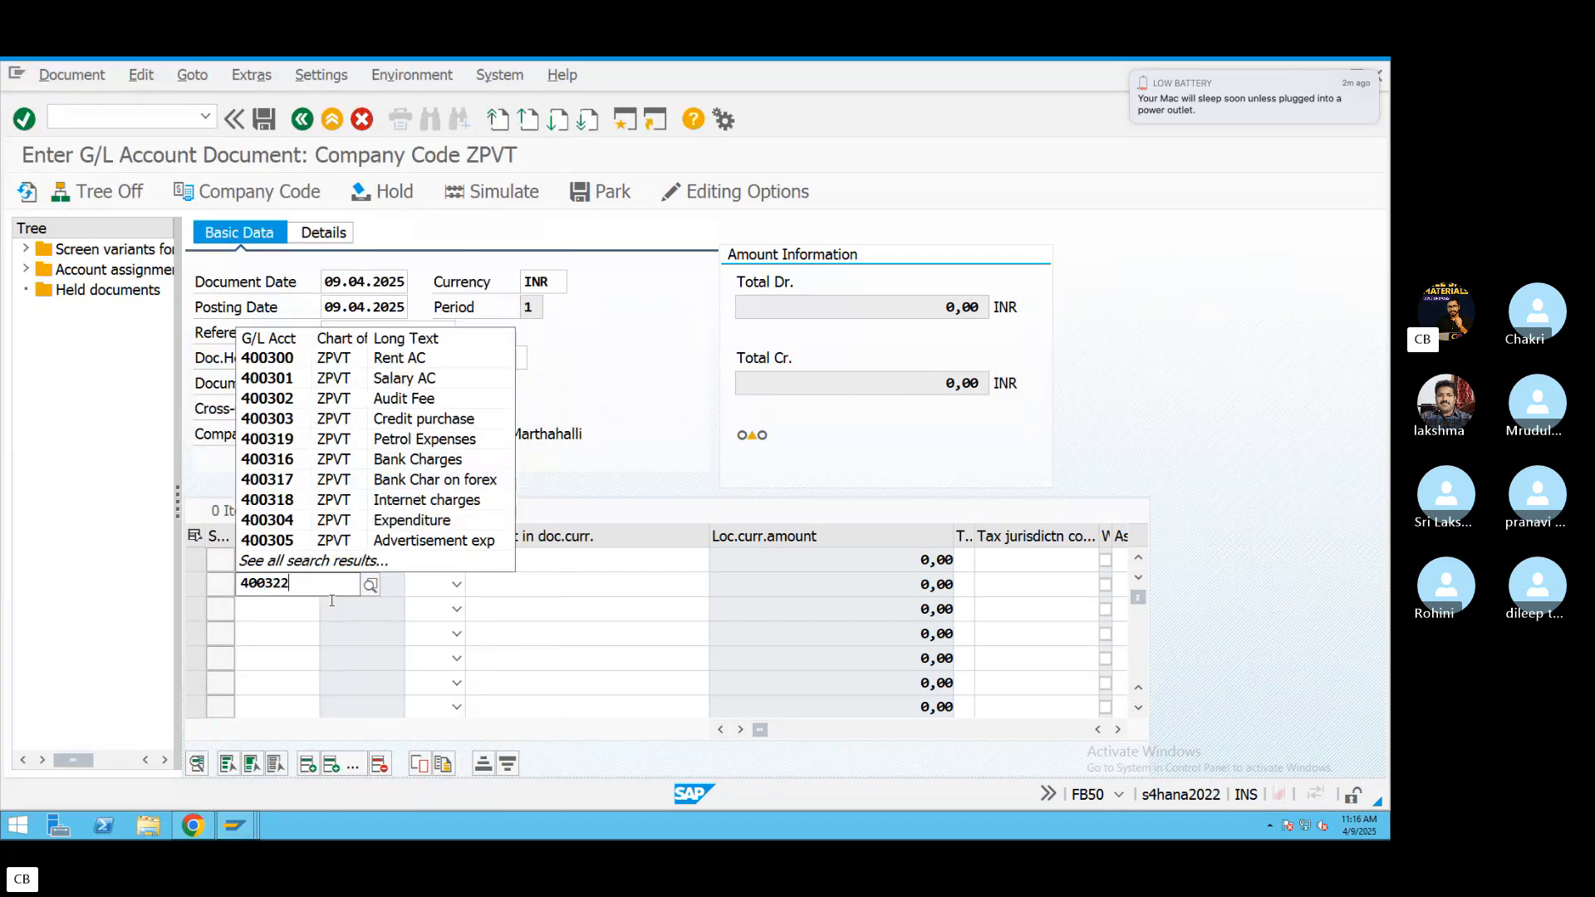
click(123, 586)
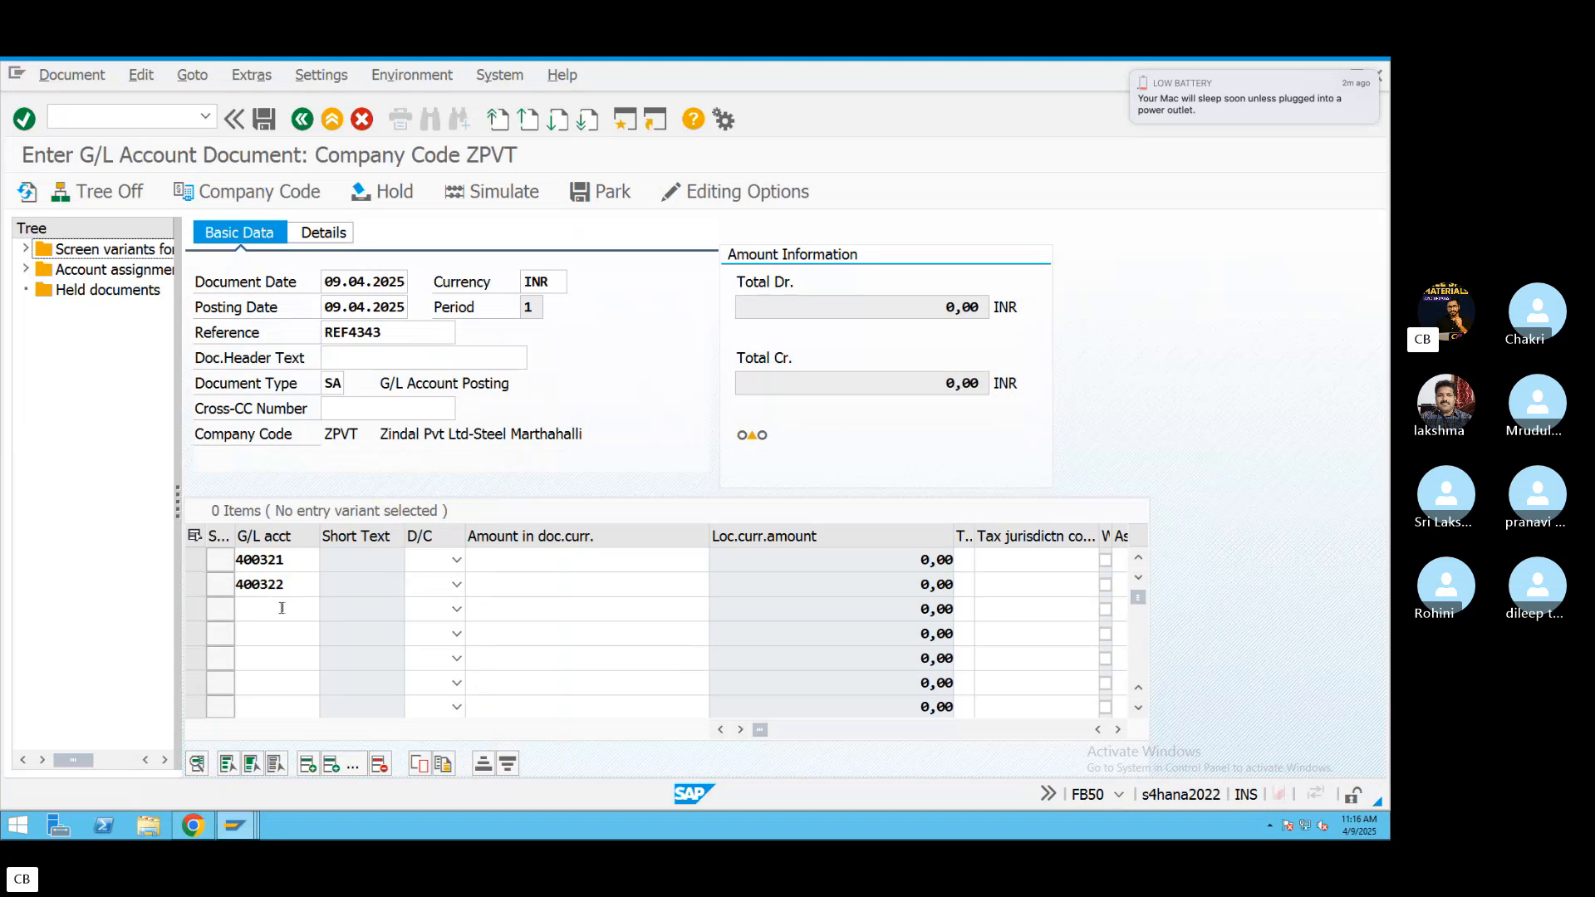
key(Return)
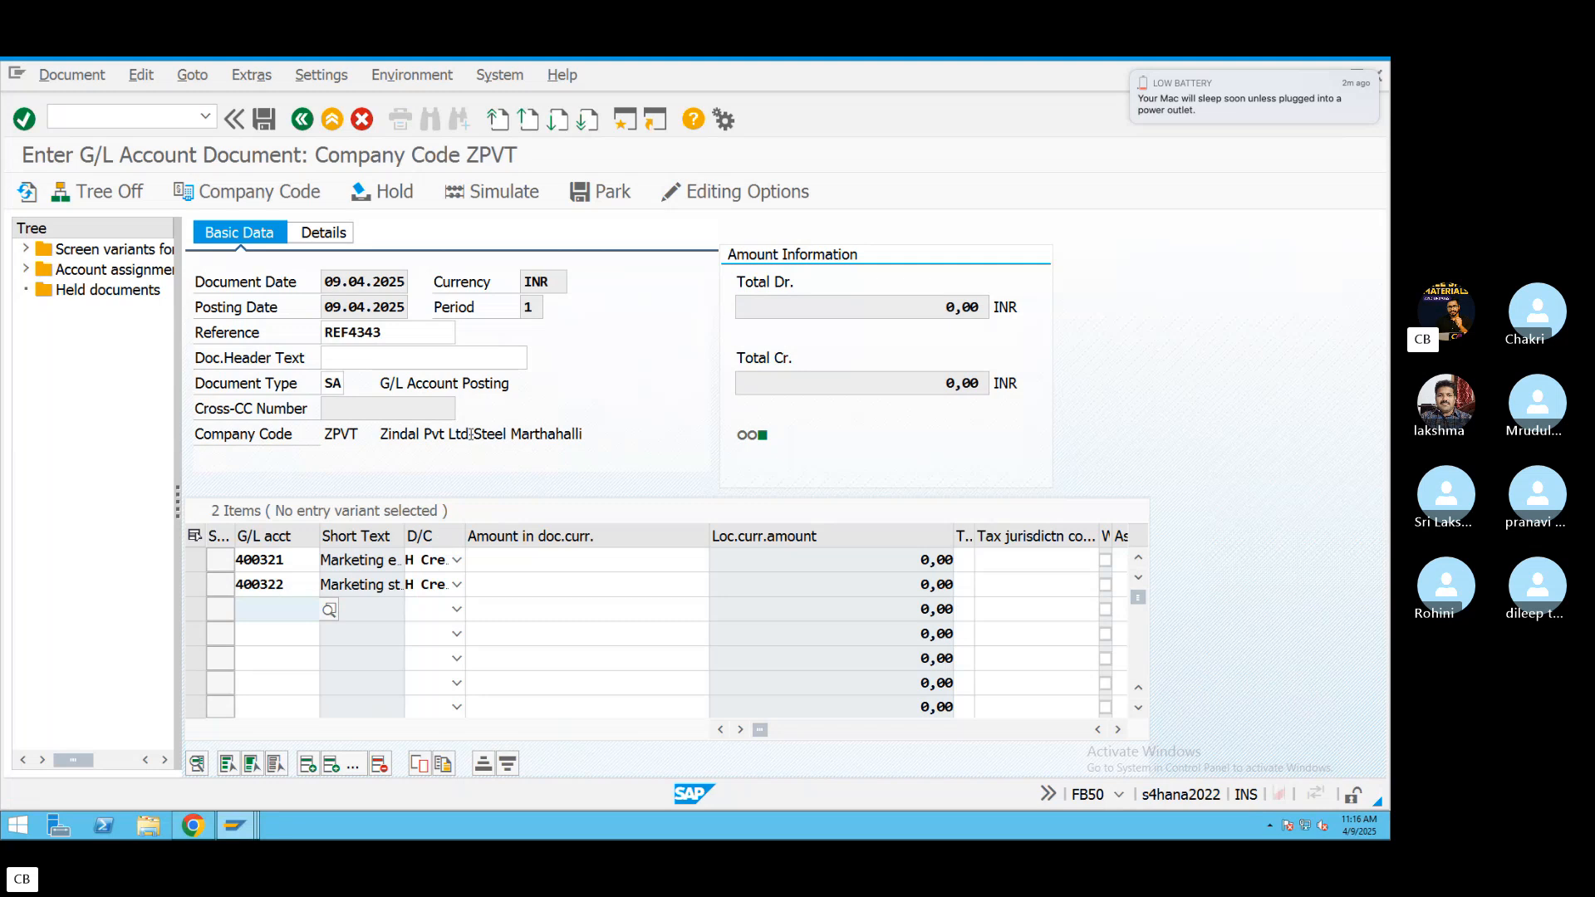
text(400323)
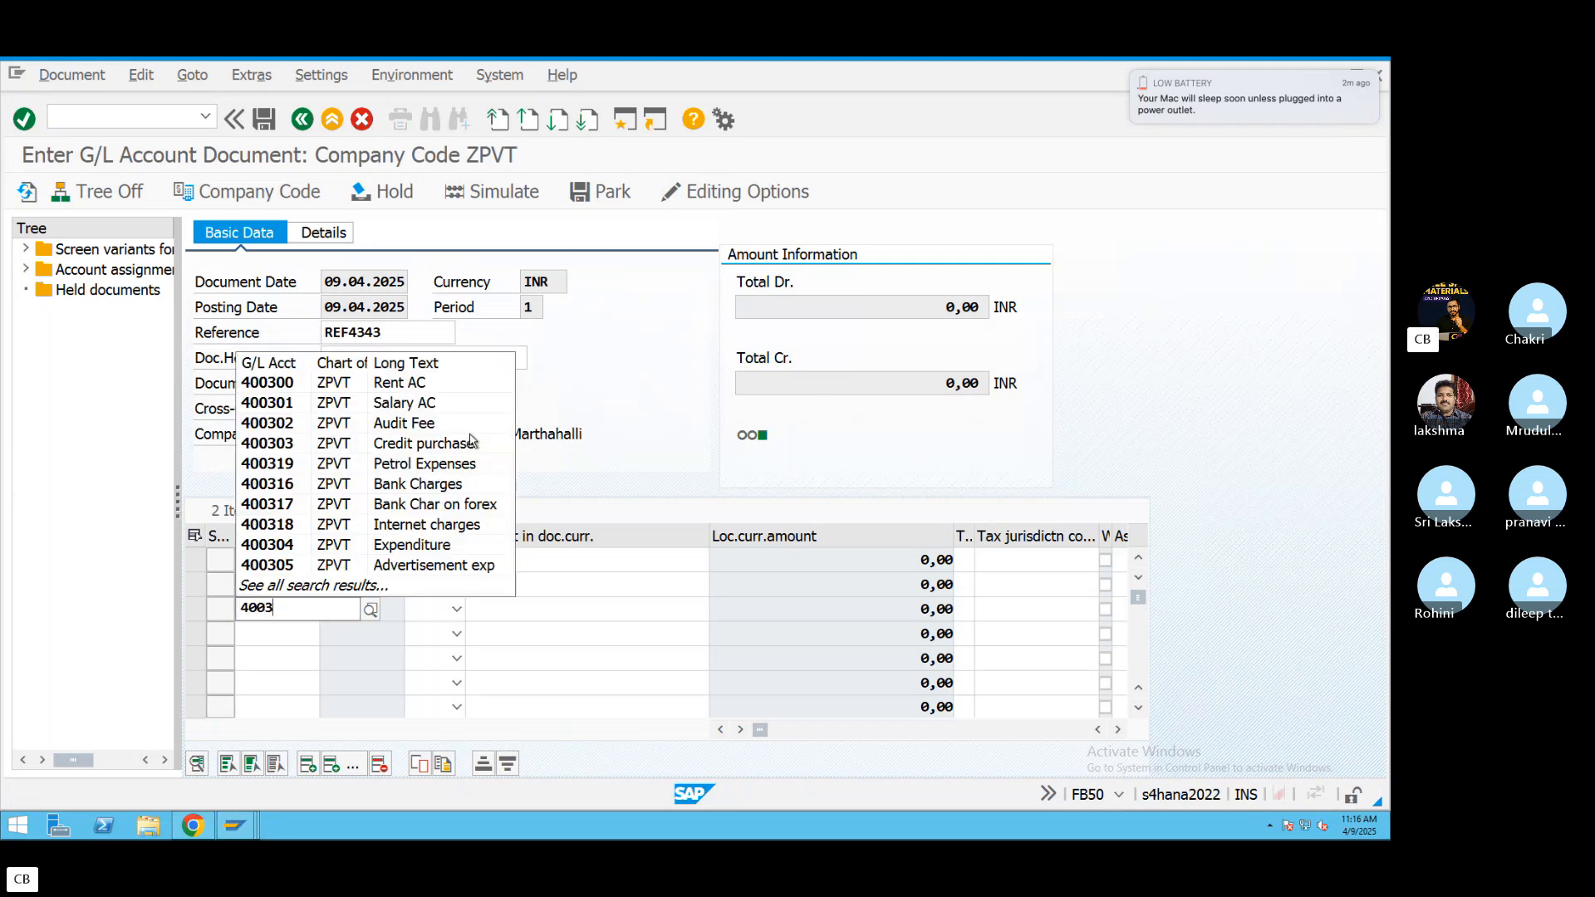
click(57, 474)
Set the 400321 and 400322 line items to debit.
click(457, 559)
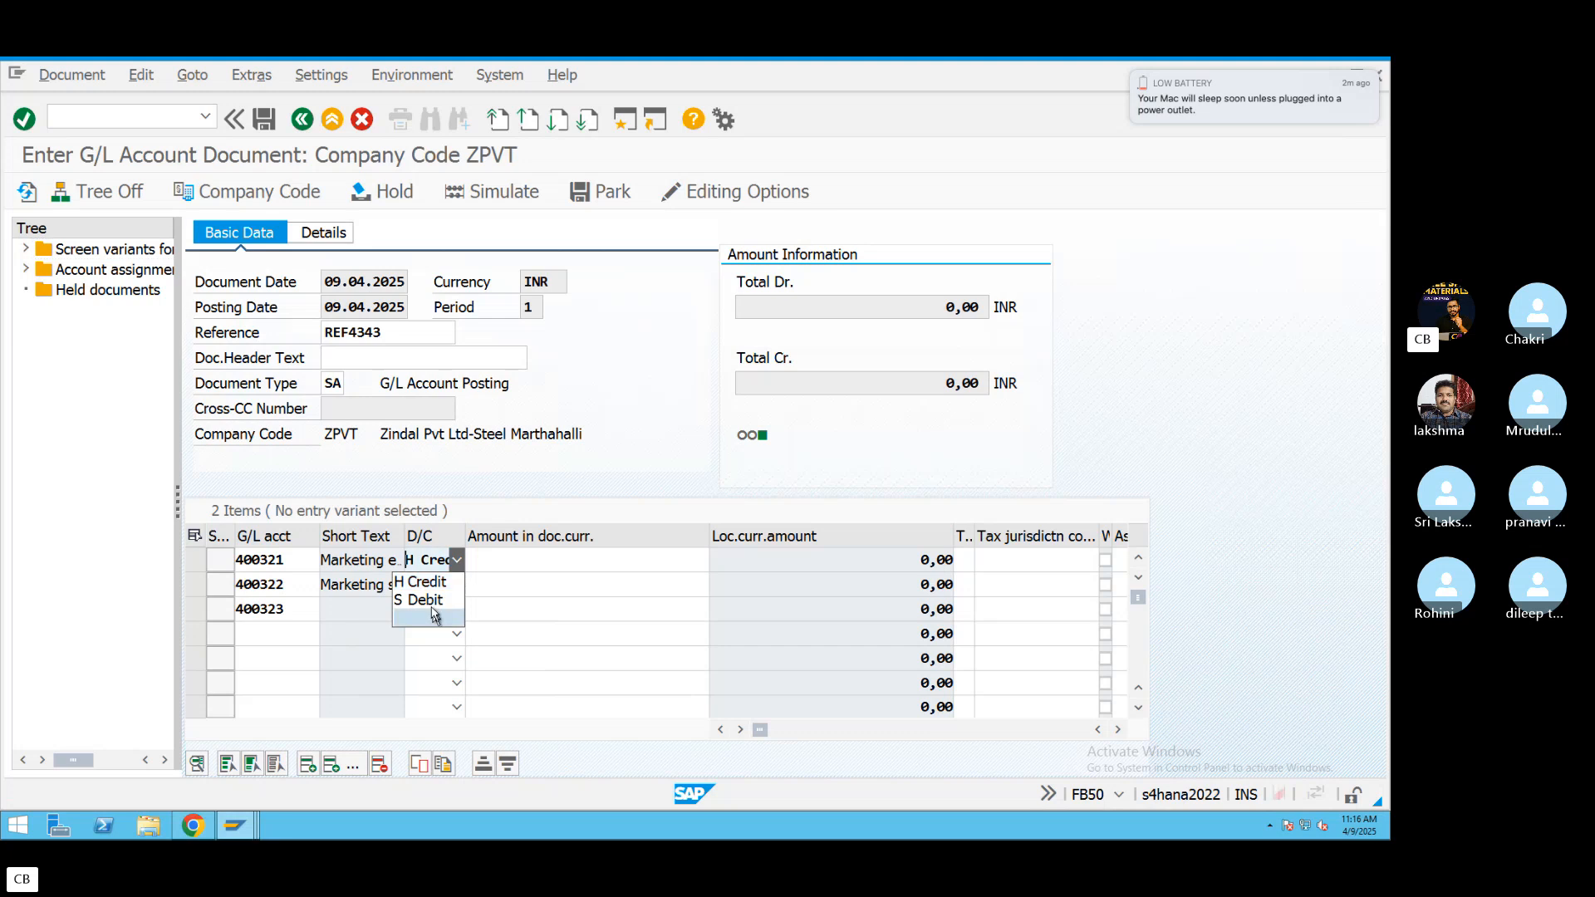
click(428, 604)
click(455, 584)
click(428, 623)
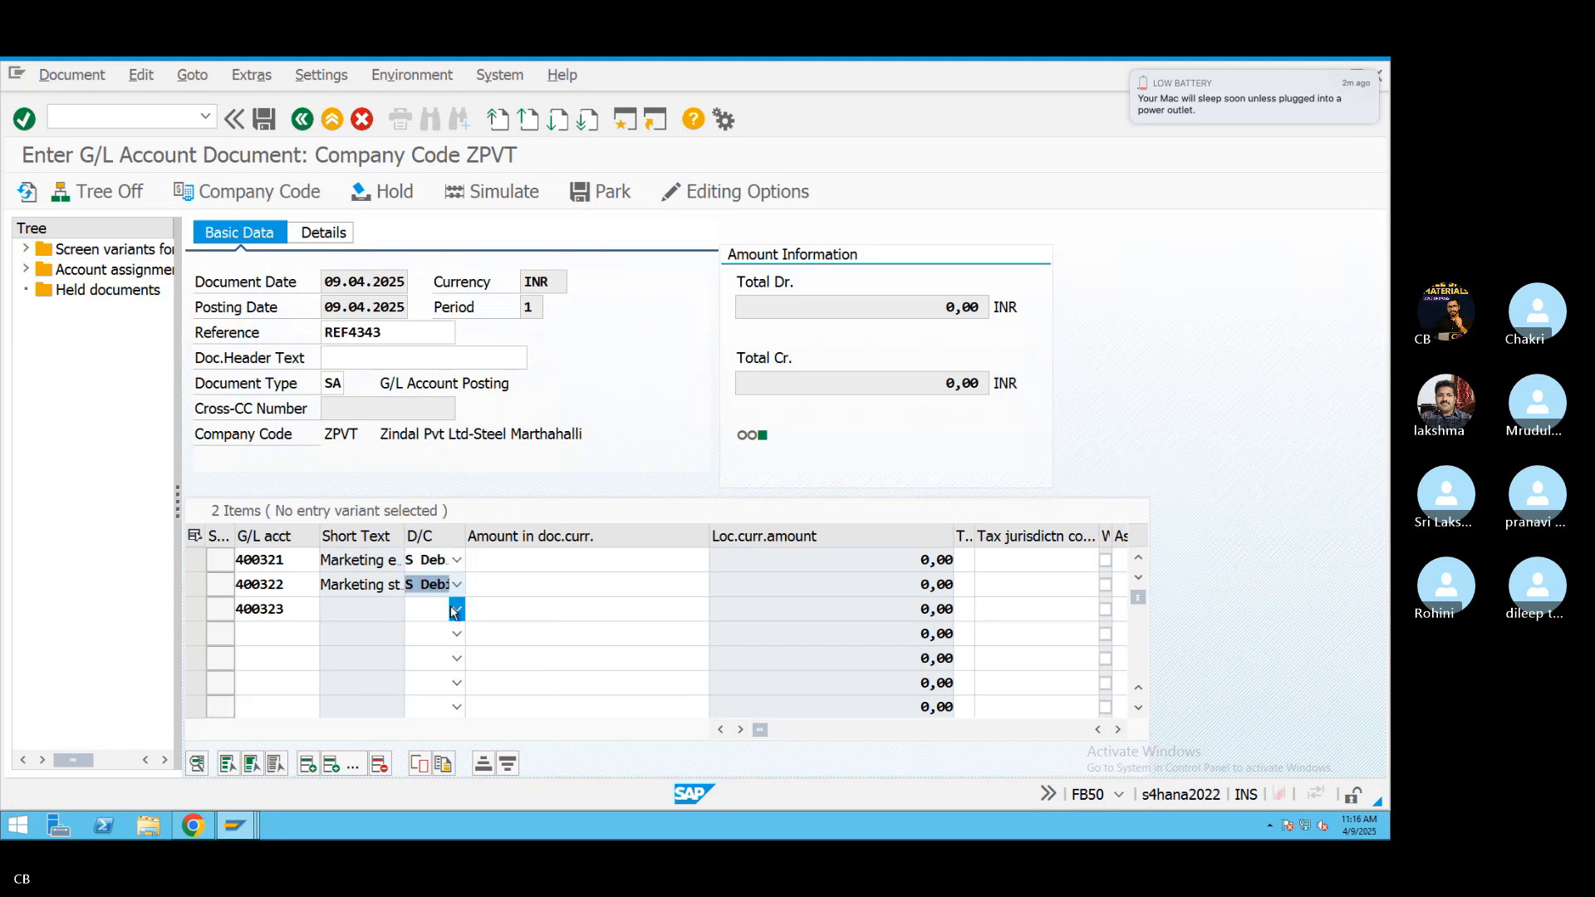
click(457, 609)
click(428, 629)
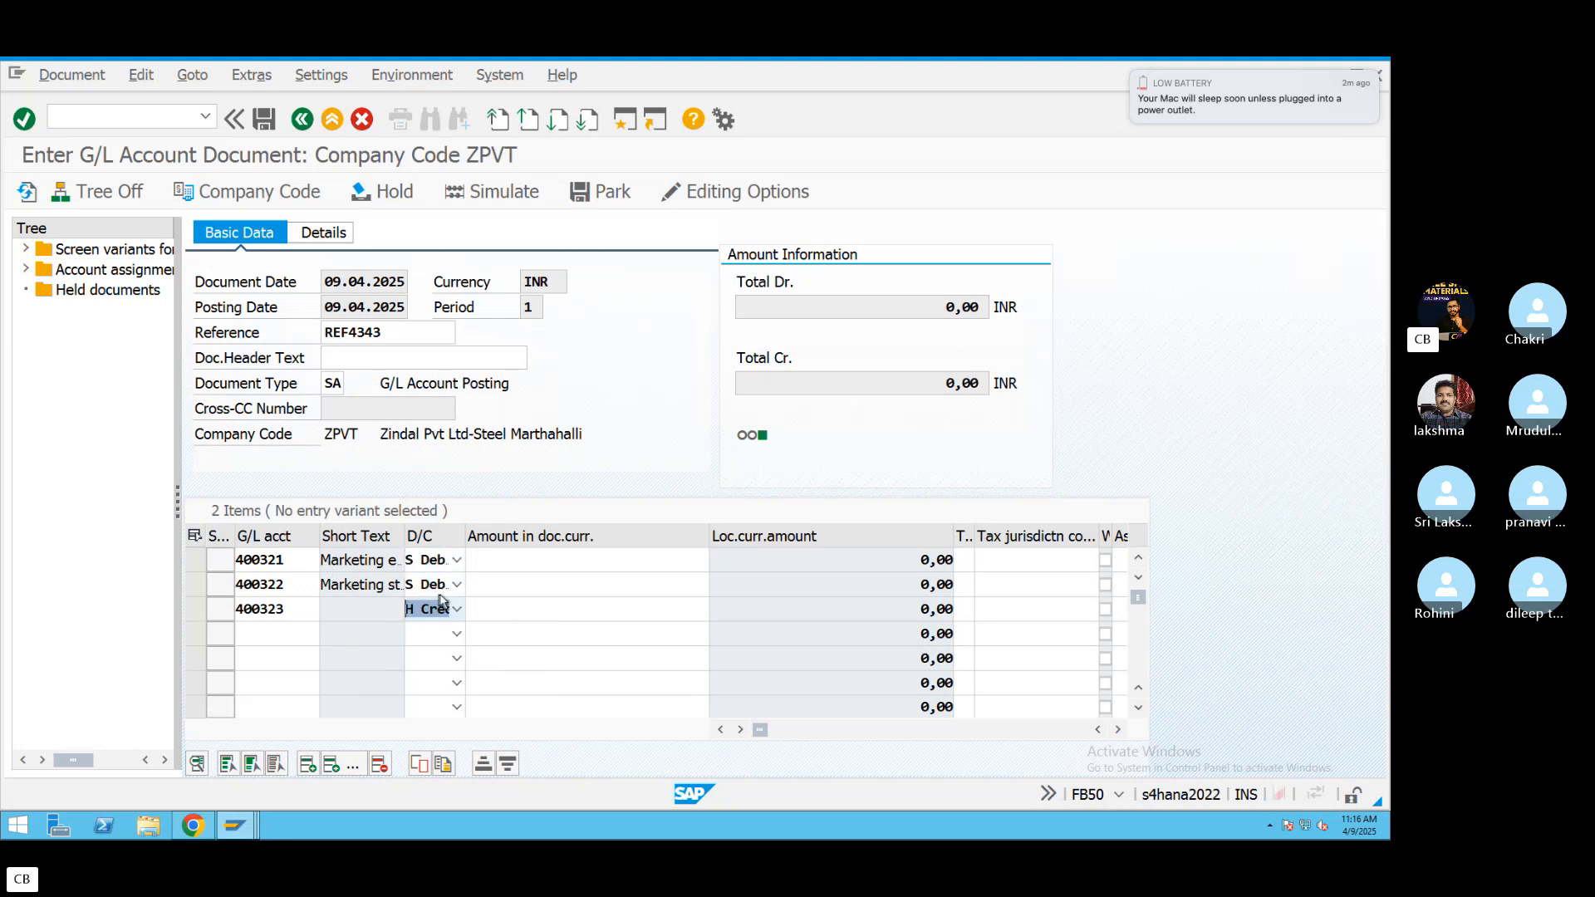
click(532, 566)
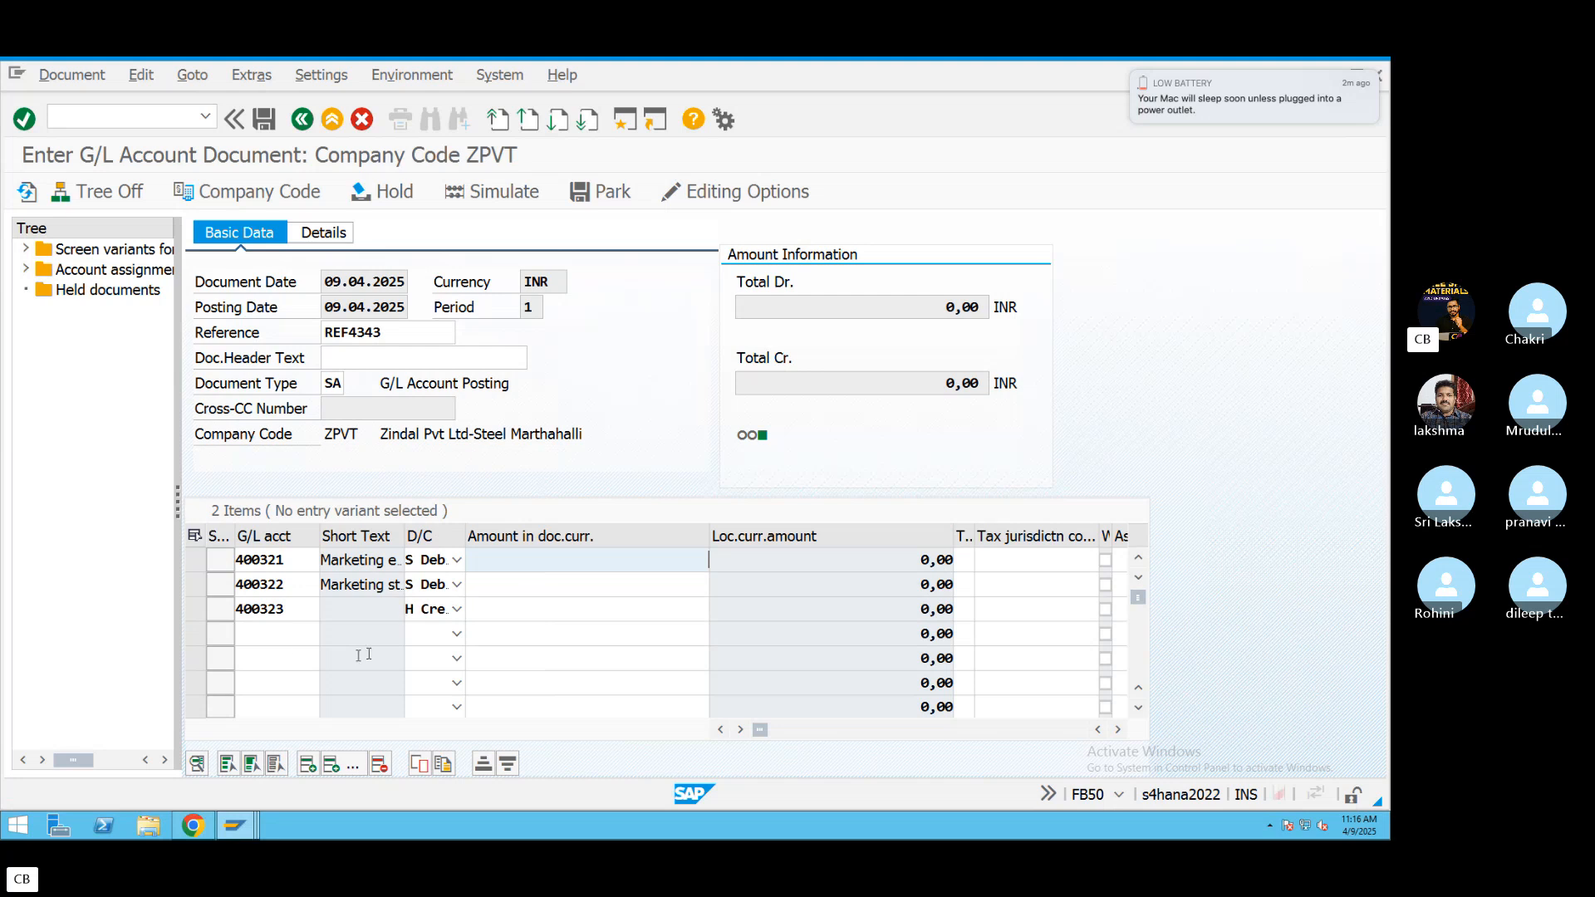
Look up the CITI Bank account and enter 200101 as the fourth line item's G/L account.
click(262, 633)
click(326, 634)
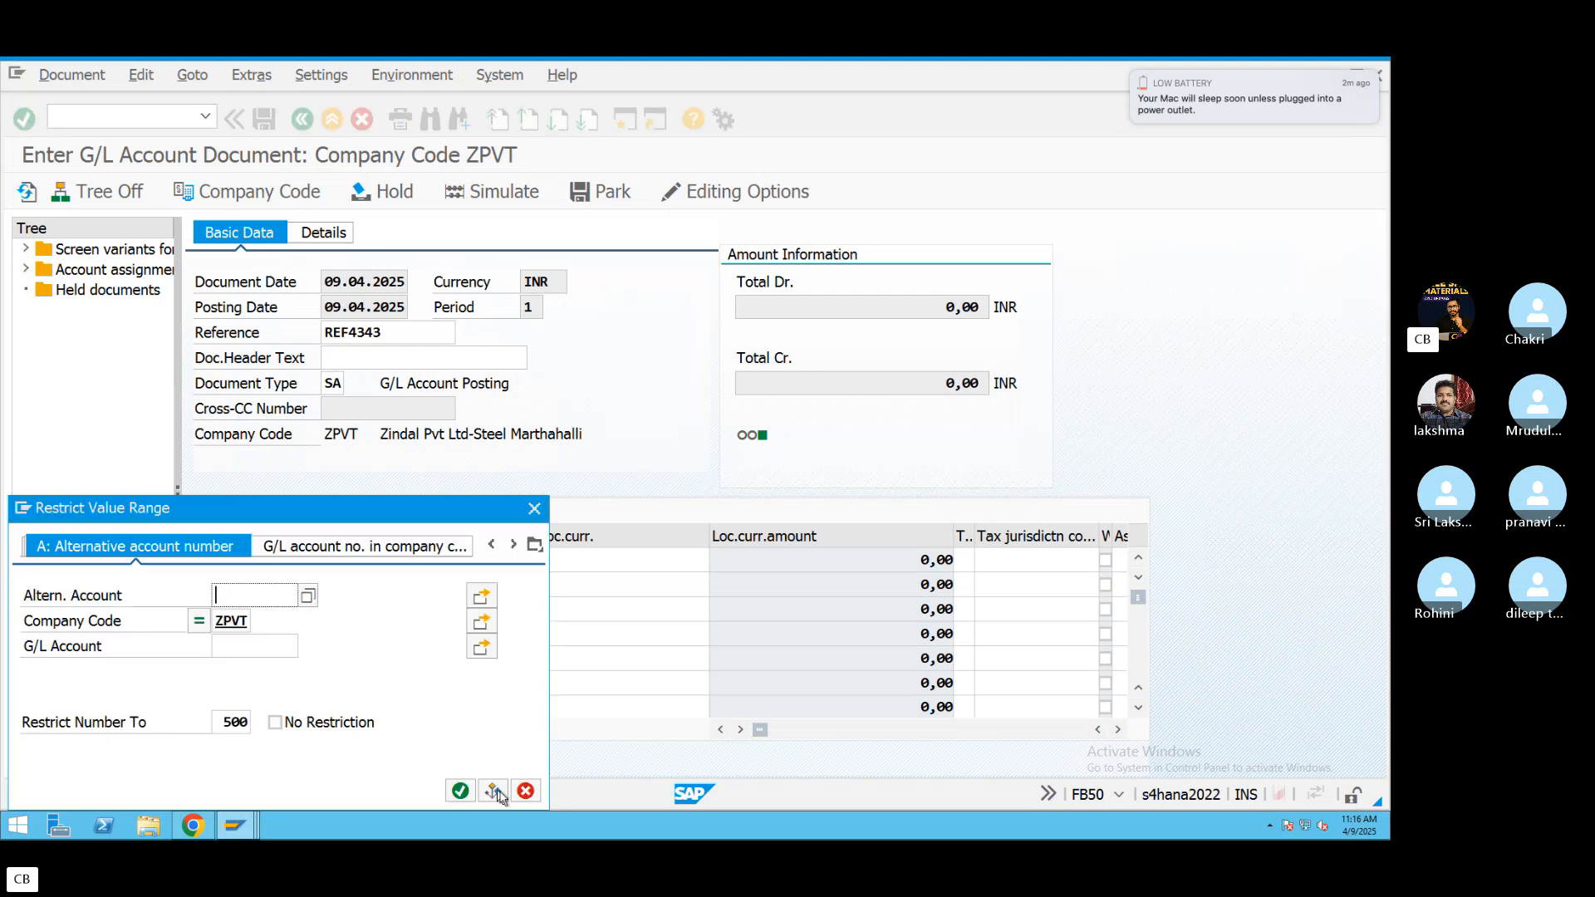
click(459, 785)
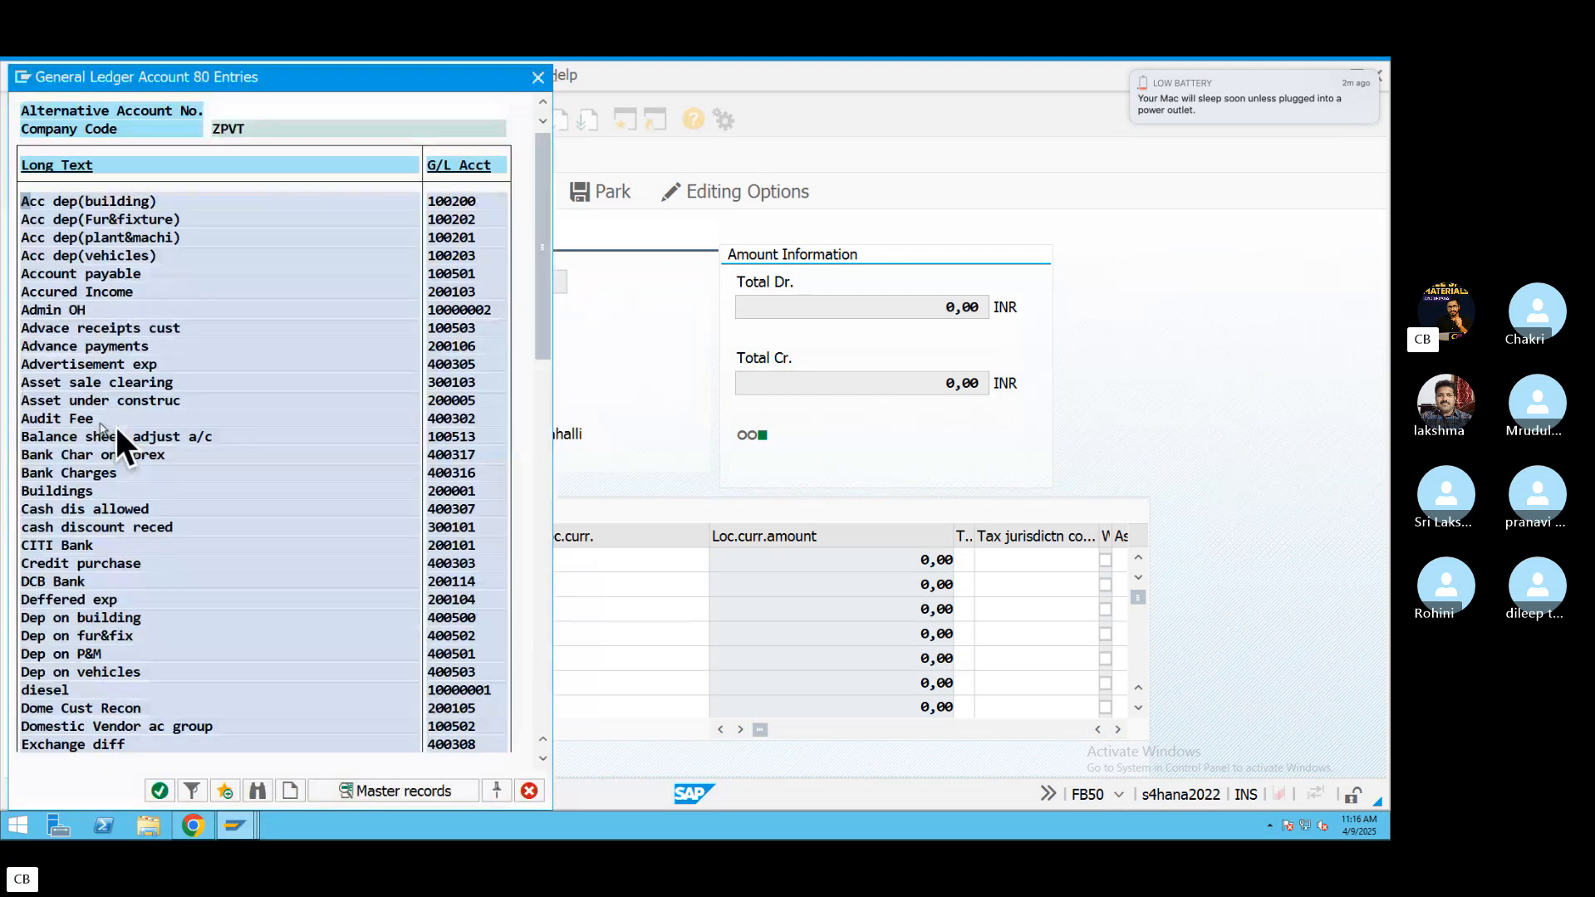
double_click(62, 549)
Set the 400323 line item to debit and the 200101 bank line item to credit.
click(457, 610)
click(430, 652)
click(456, 635)
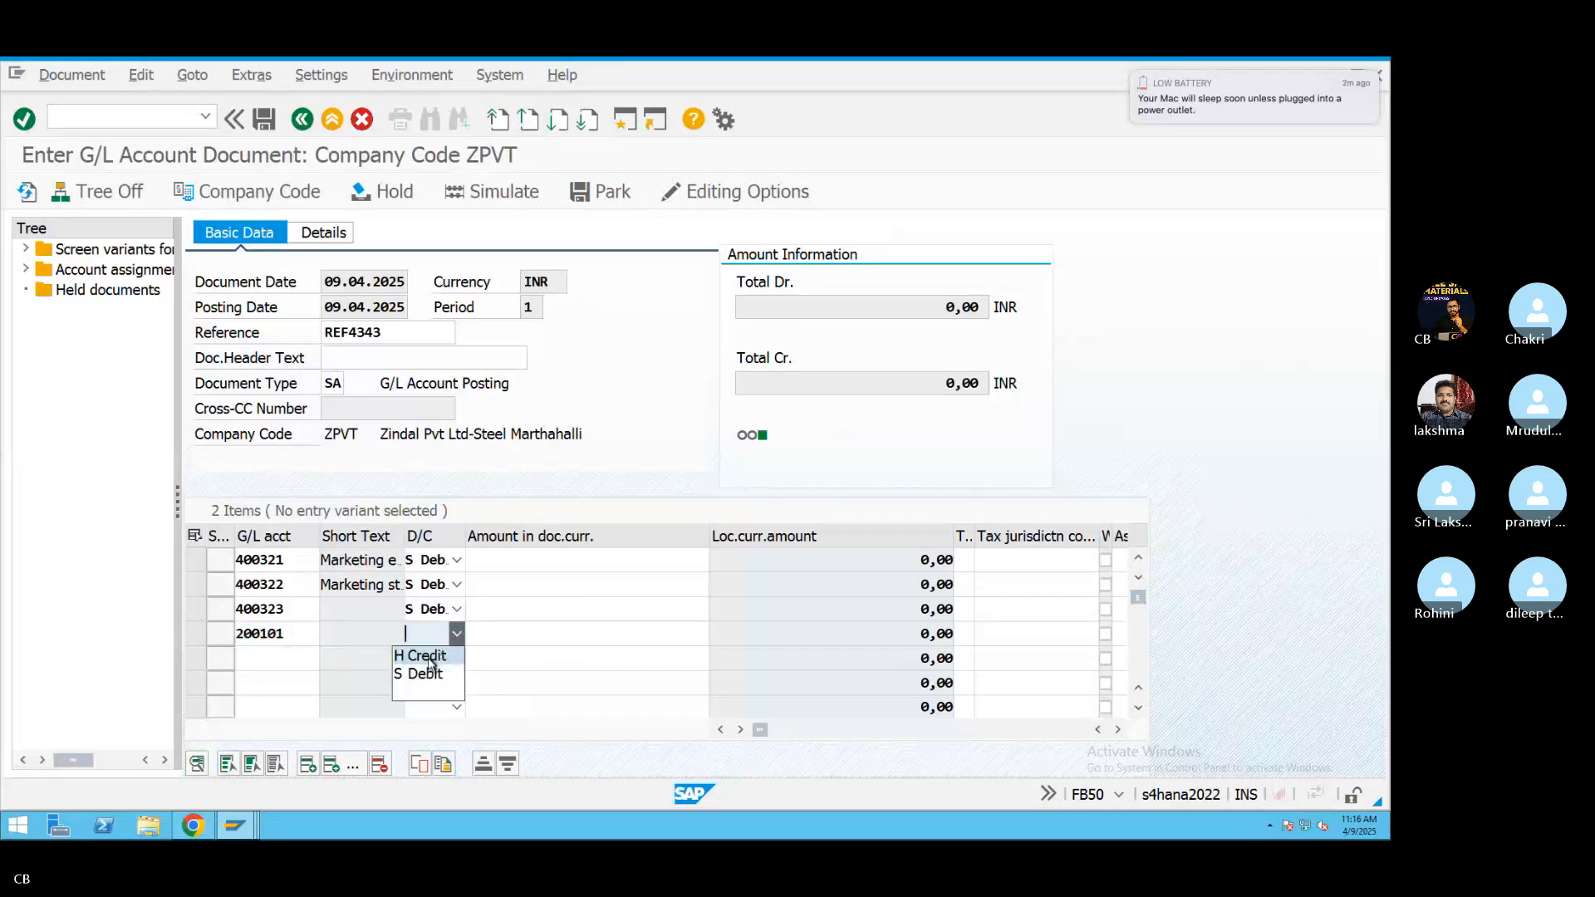
click(423, 660)
Enter document currency amounts of 500000 for account 400321 and 200000 for account 400322.
click(589, 557)
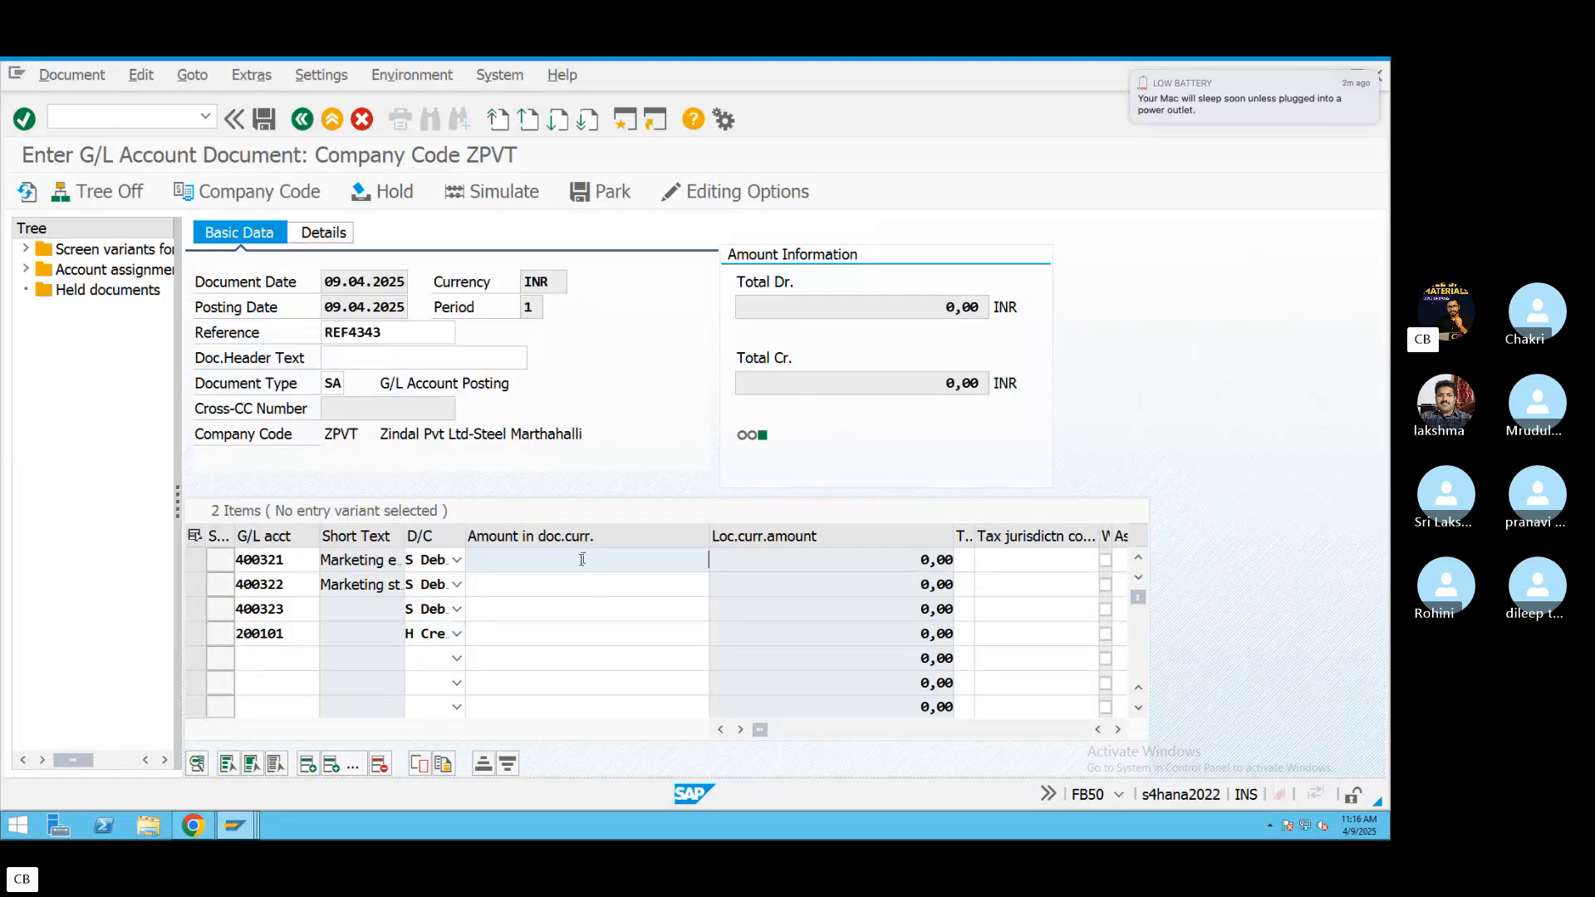
text(500000)
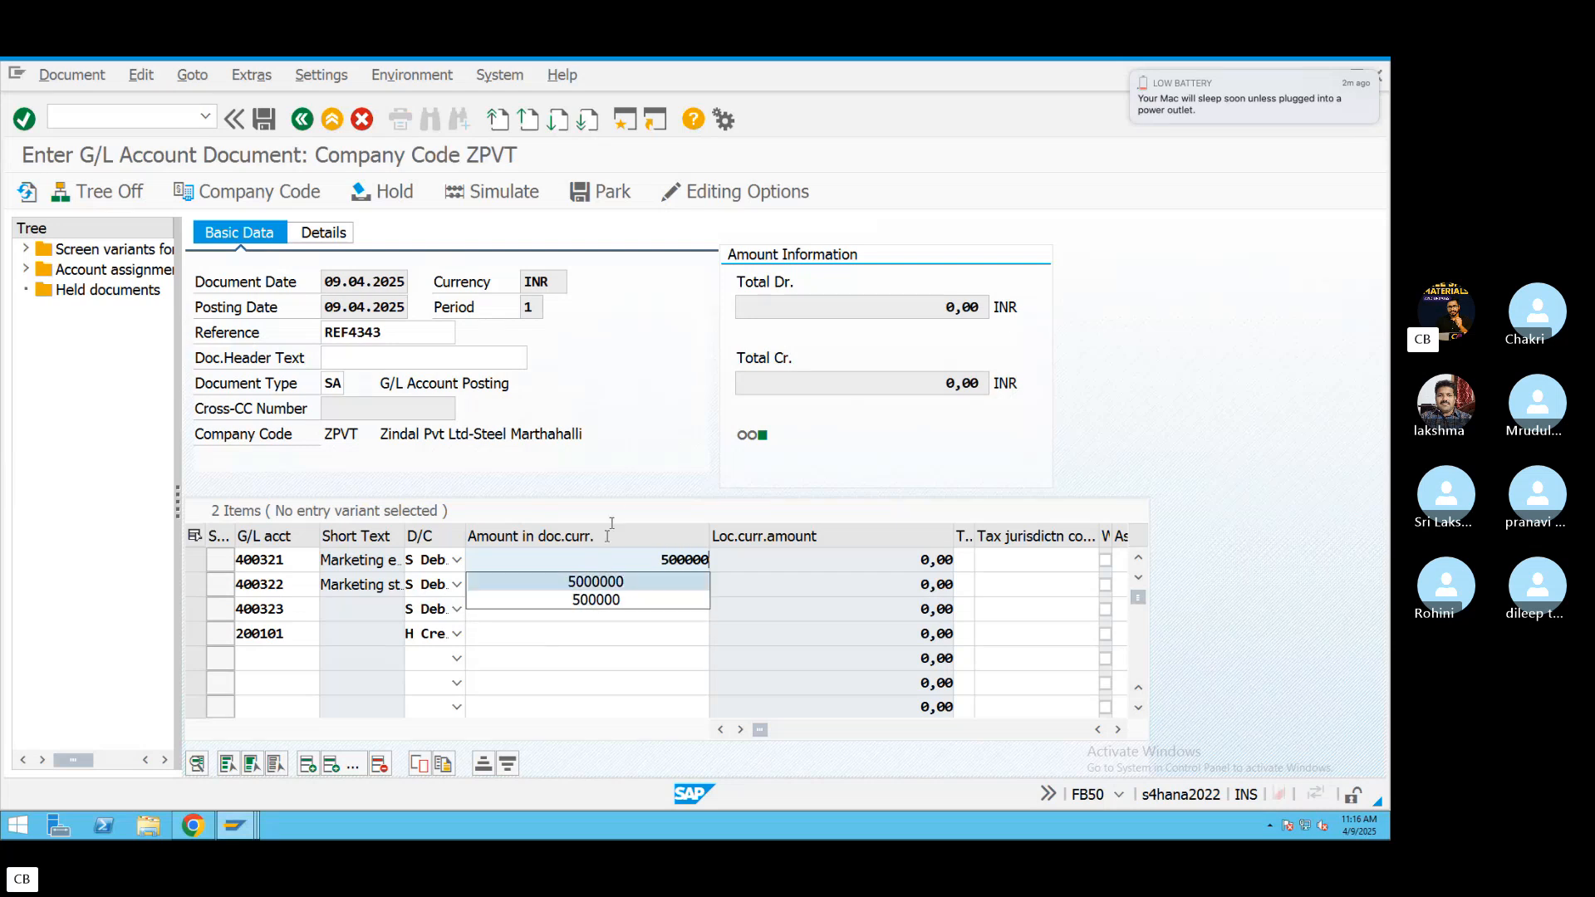
click(613, 496)
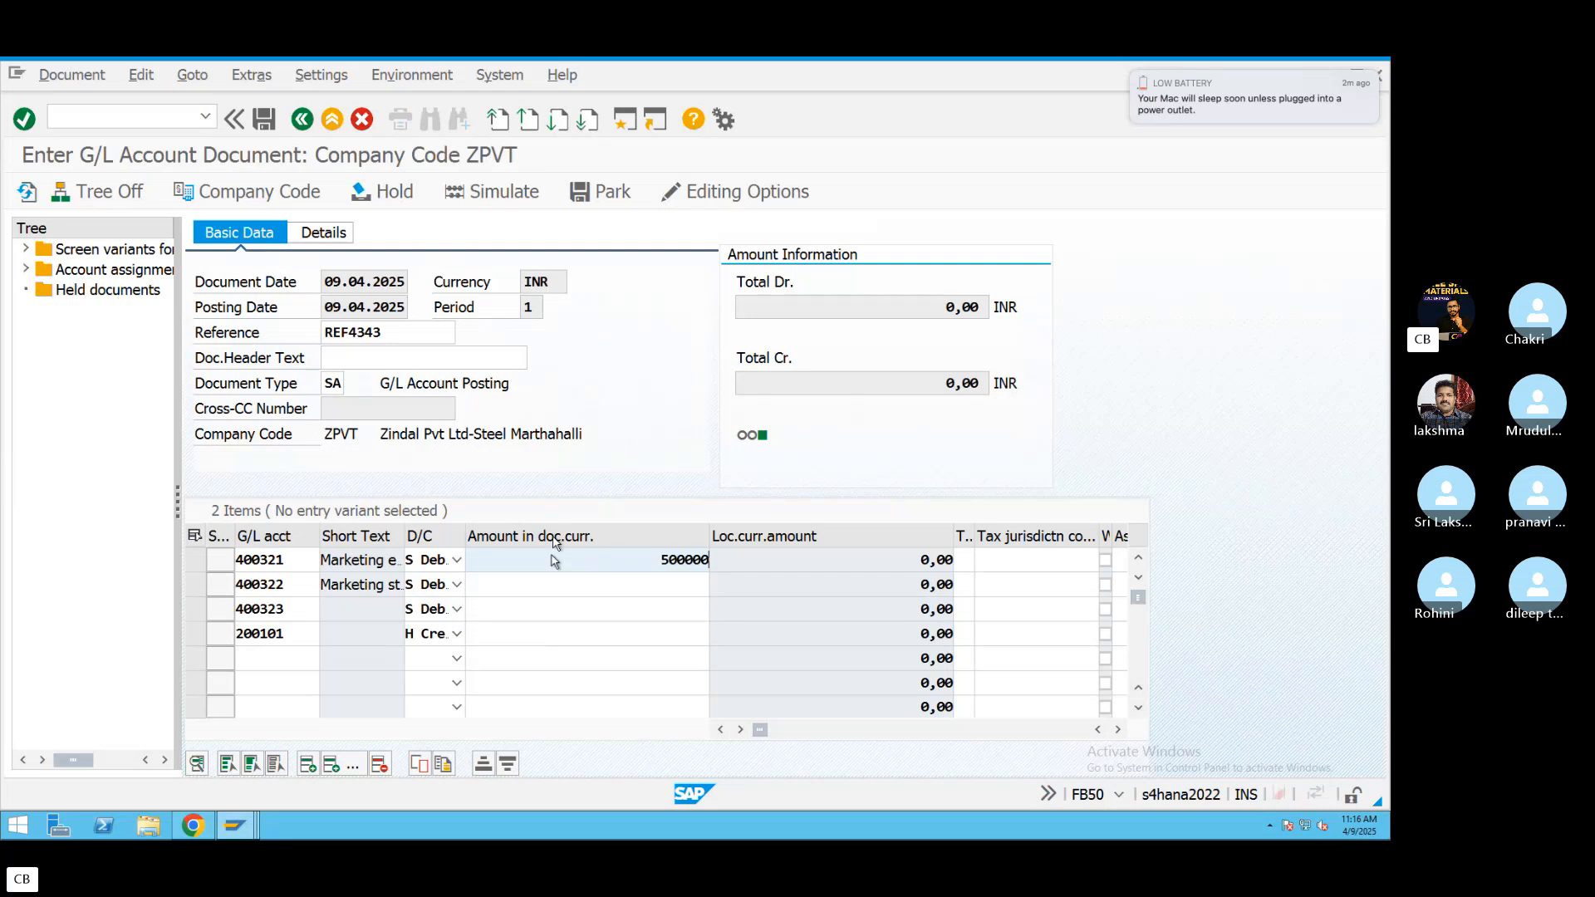
click(603, 592)
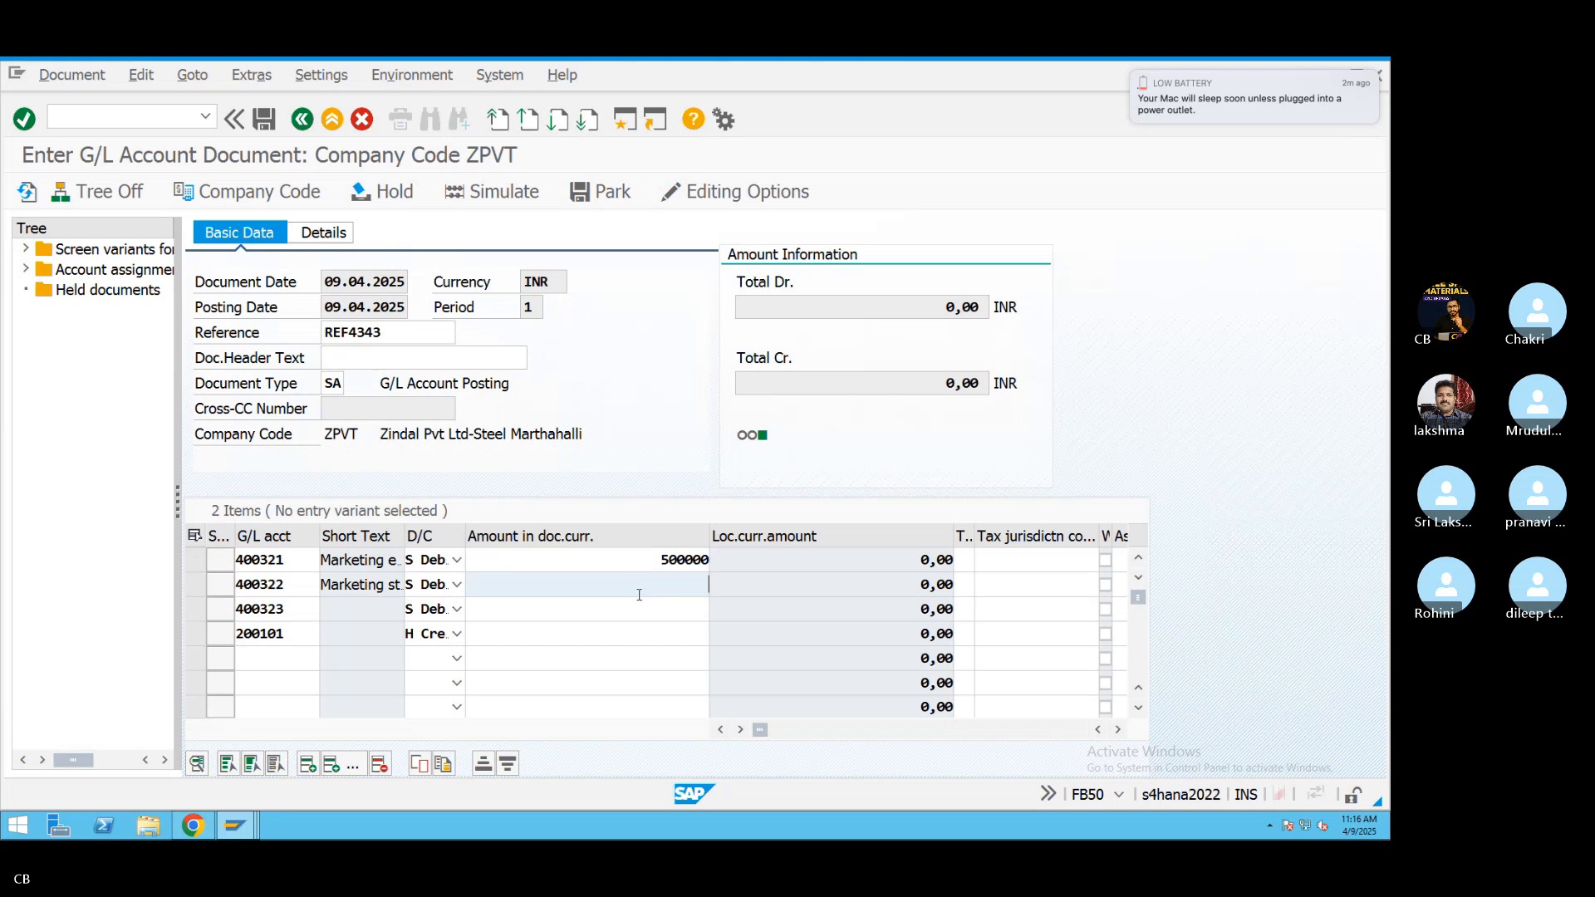
text(3)
key(BackSpace)
text(200000)
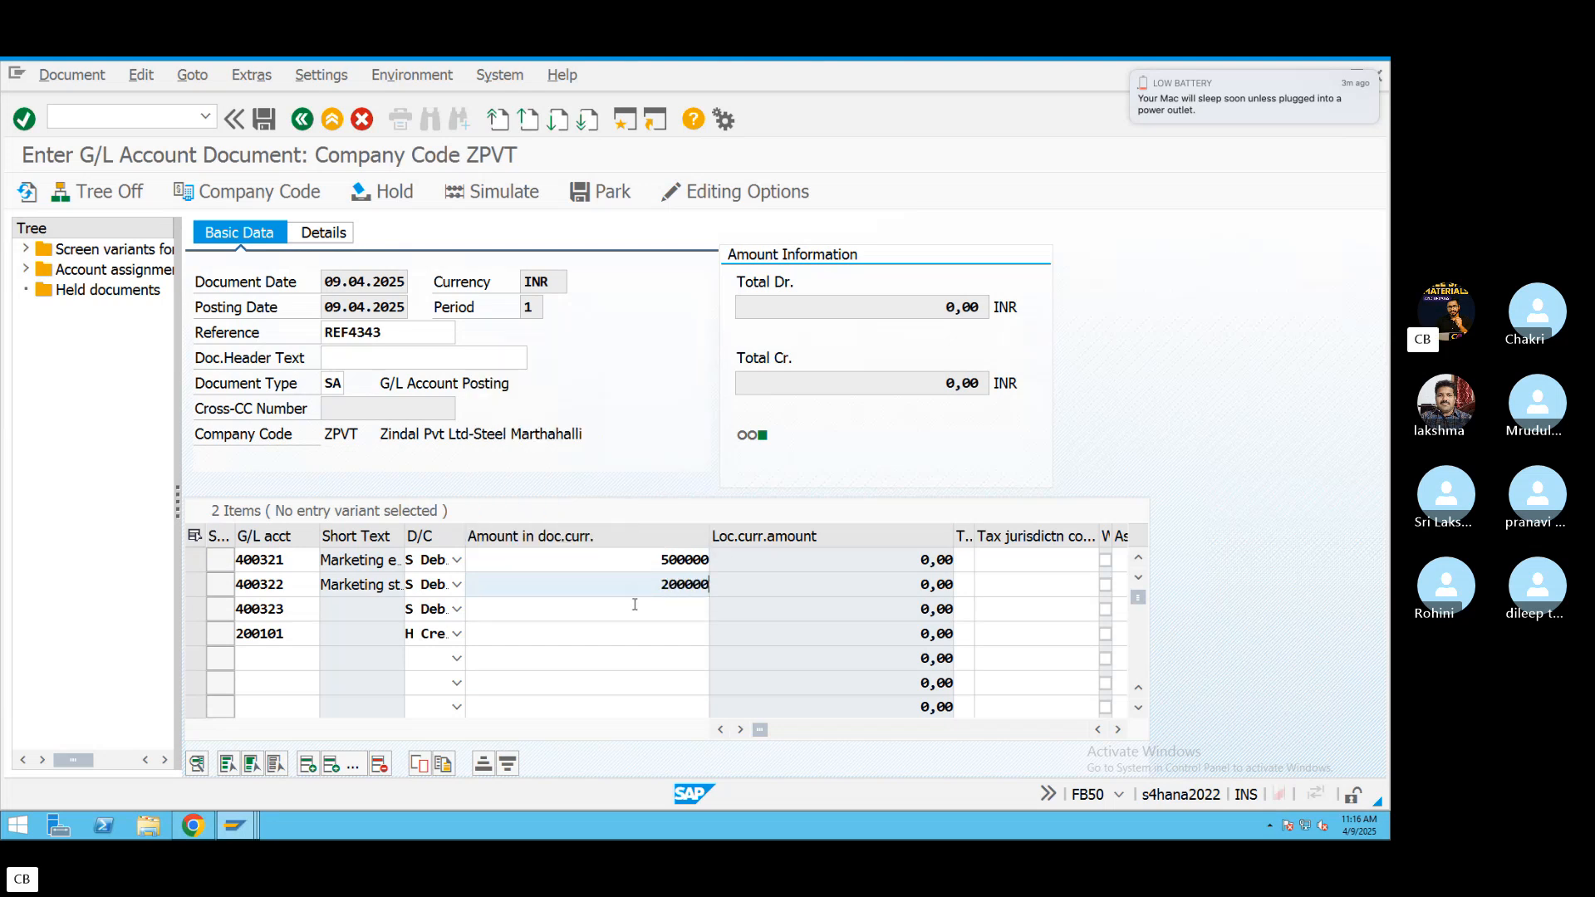
Enter 100000 for account 400323 and the balancing amount * for bank account 200101, and confirm the line items.
click(643, 615)
text(10)
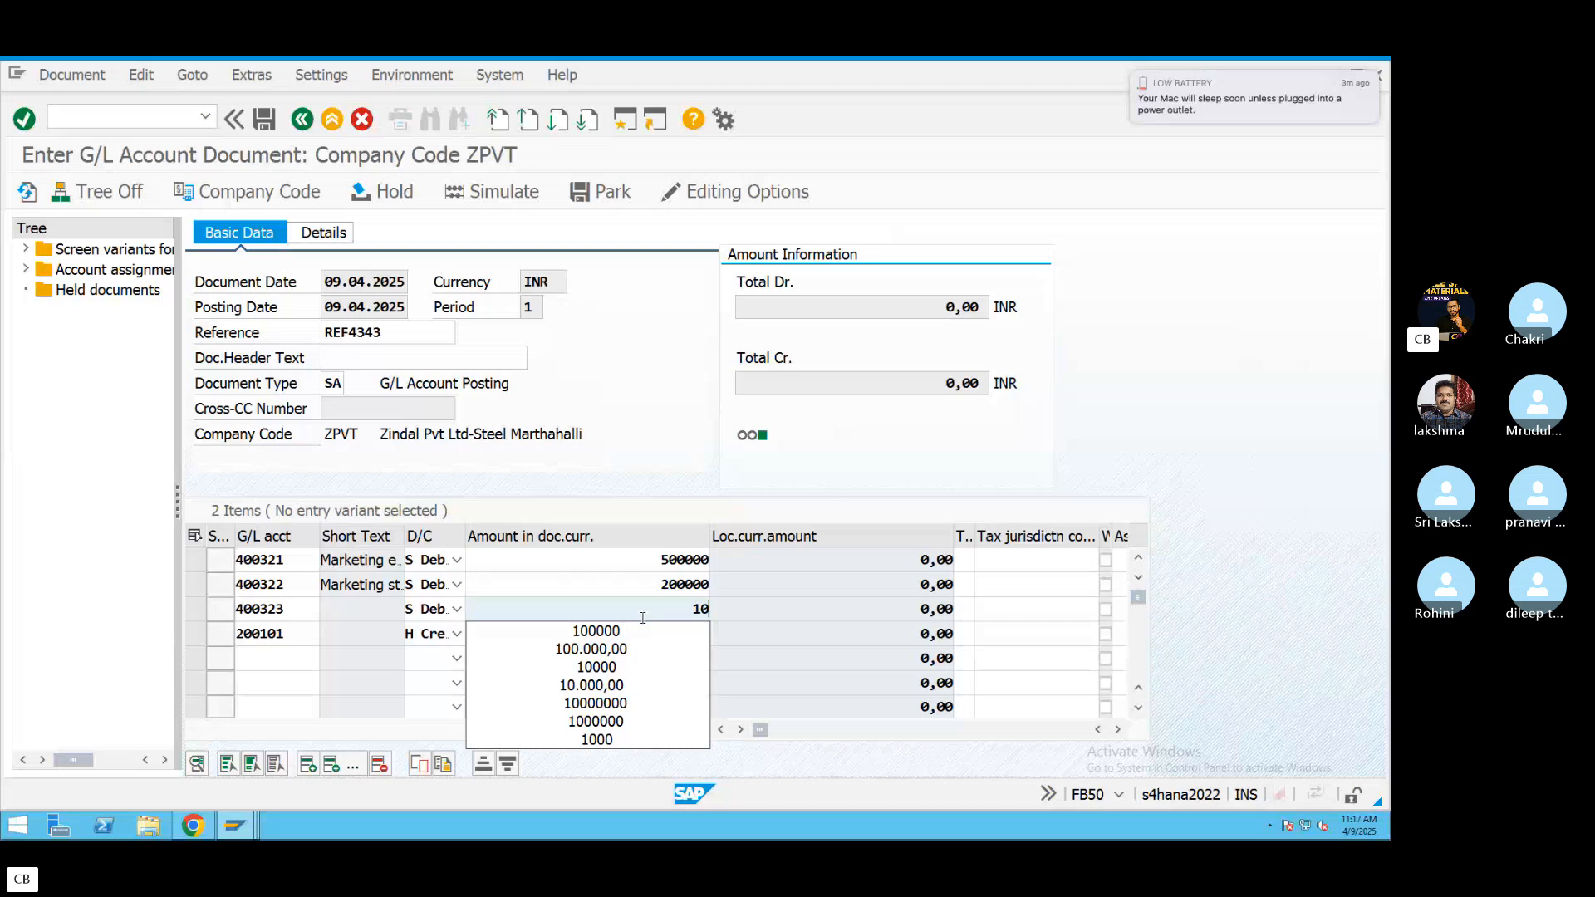
click(642, 631)
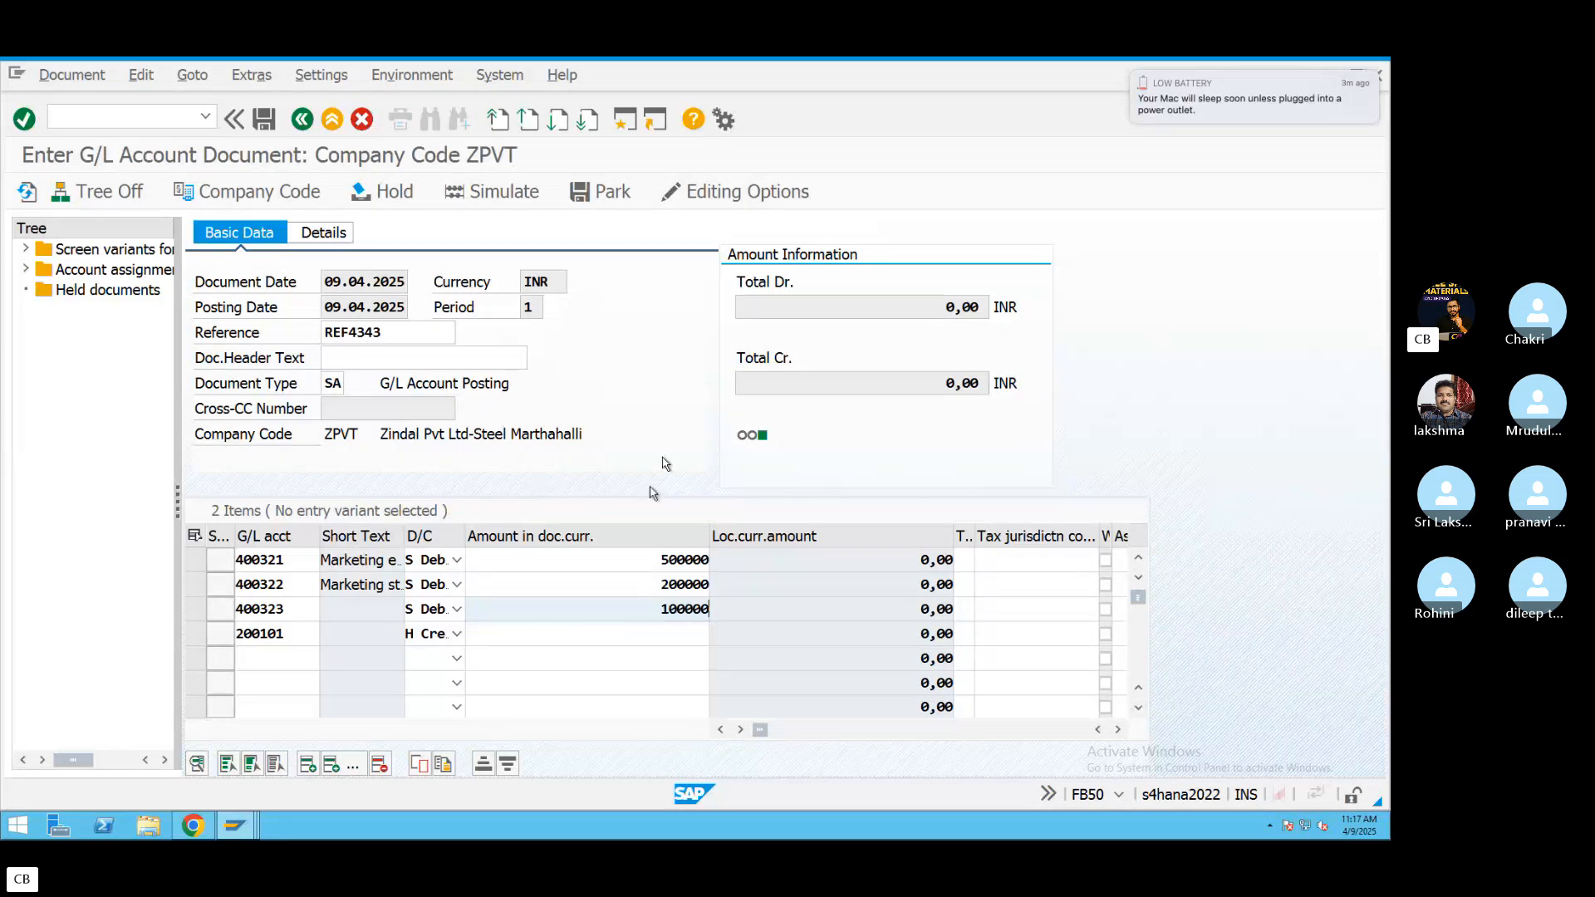
click(653, 635)
text(*)
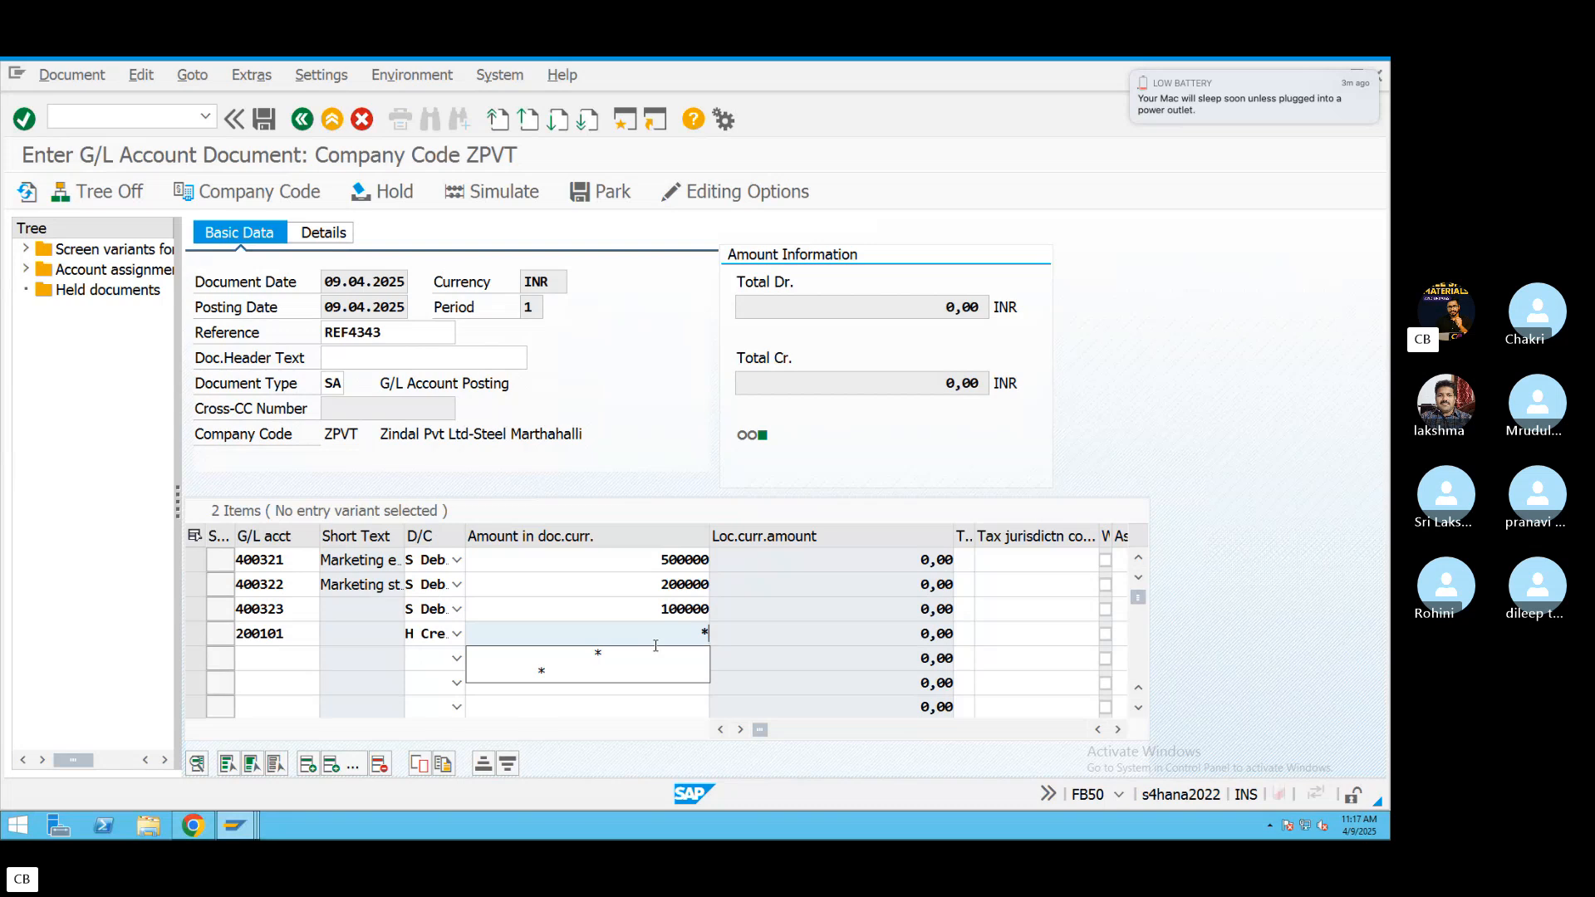
key(Return)
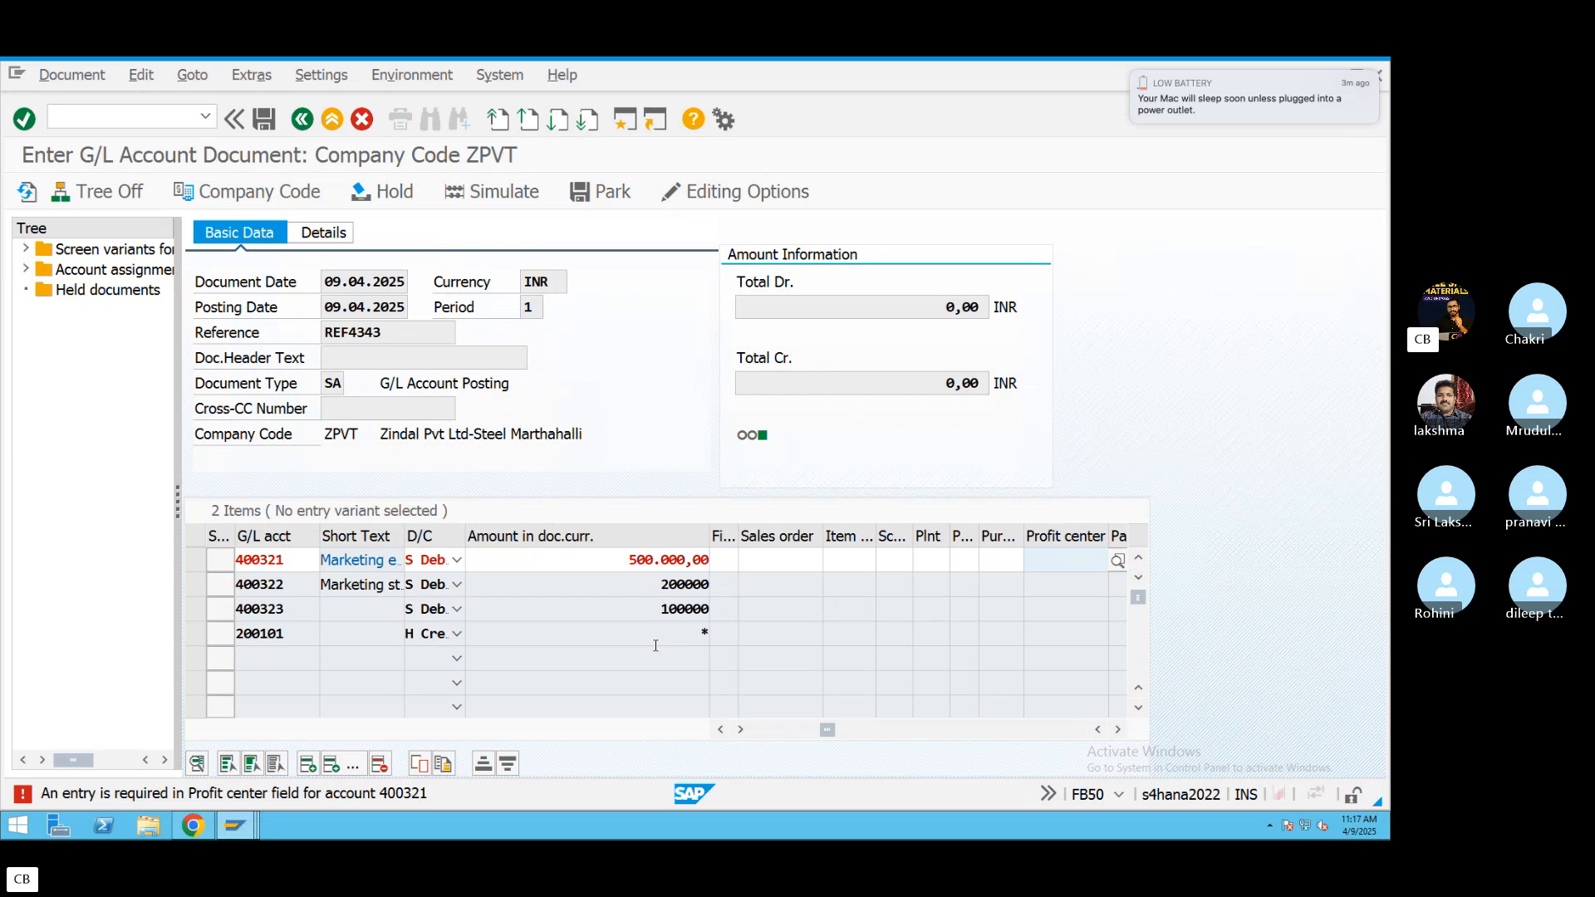
Assign profit center PC2 to the 400321 line item from the profit center value list.
click(1117, 563)
click(714, 789)
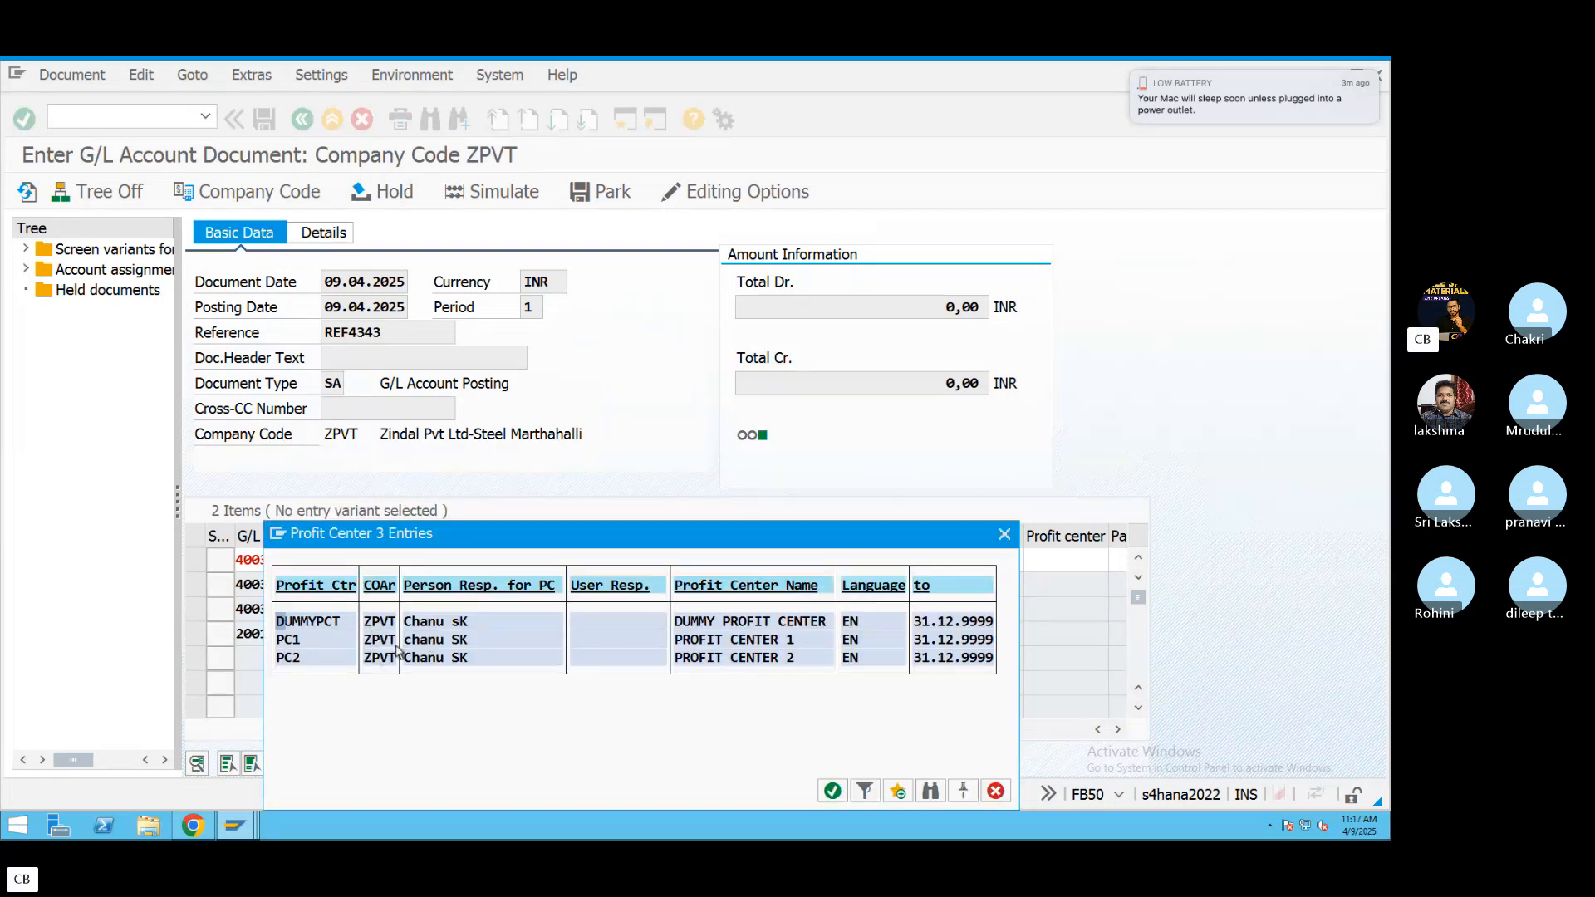
double_click(396, 656)
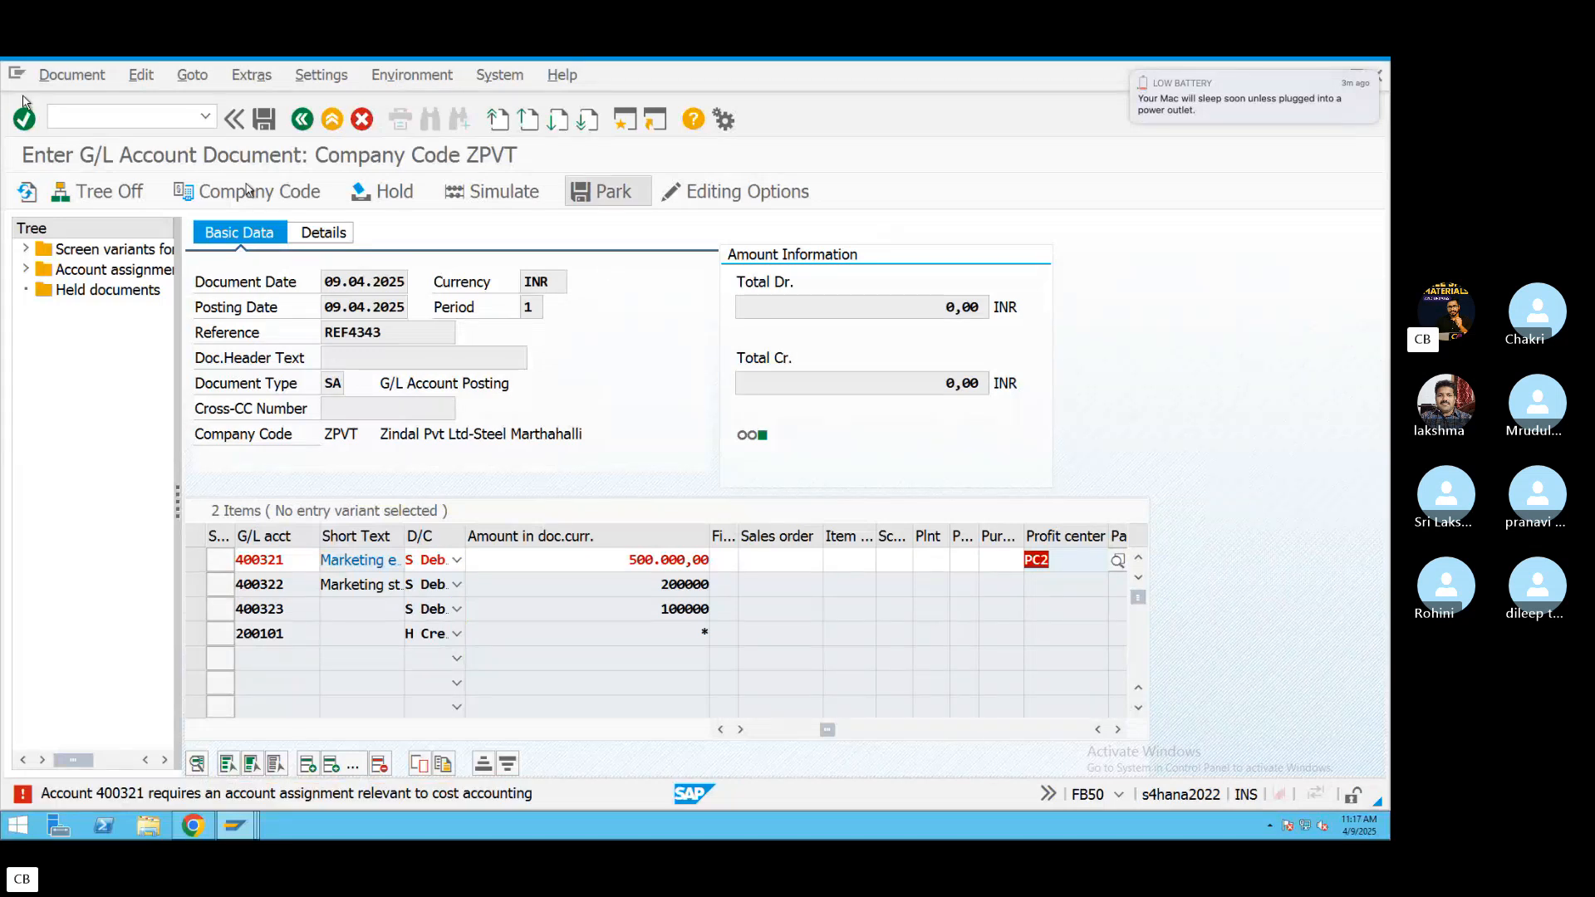
Assign internal order 6024 to the 400321 line item and confirm the entry.
click(1064, 558)
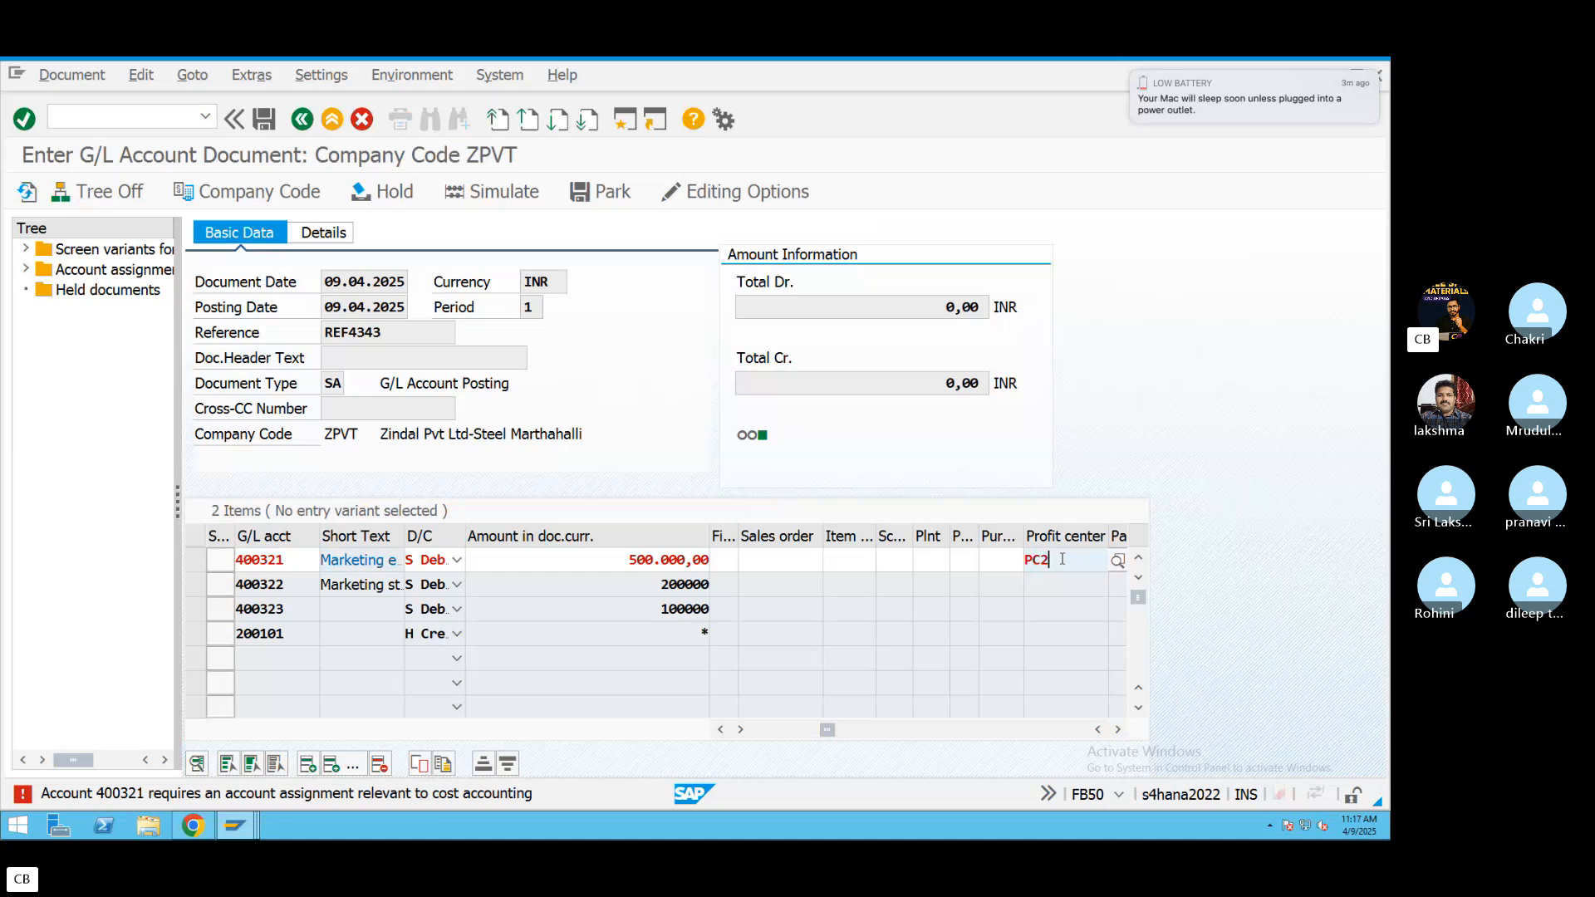
key(Tab)
key(Tab)
key(Tab)
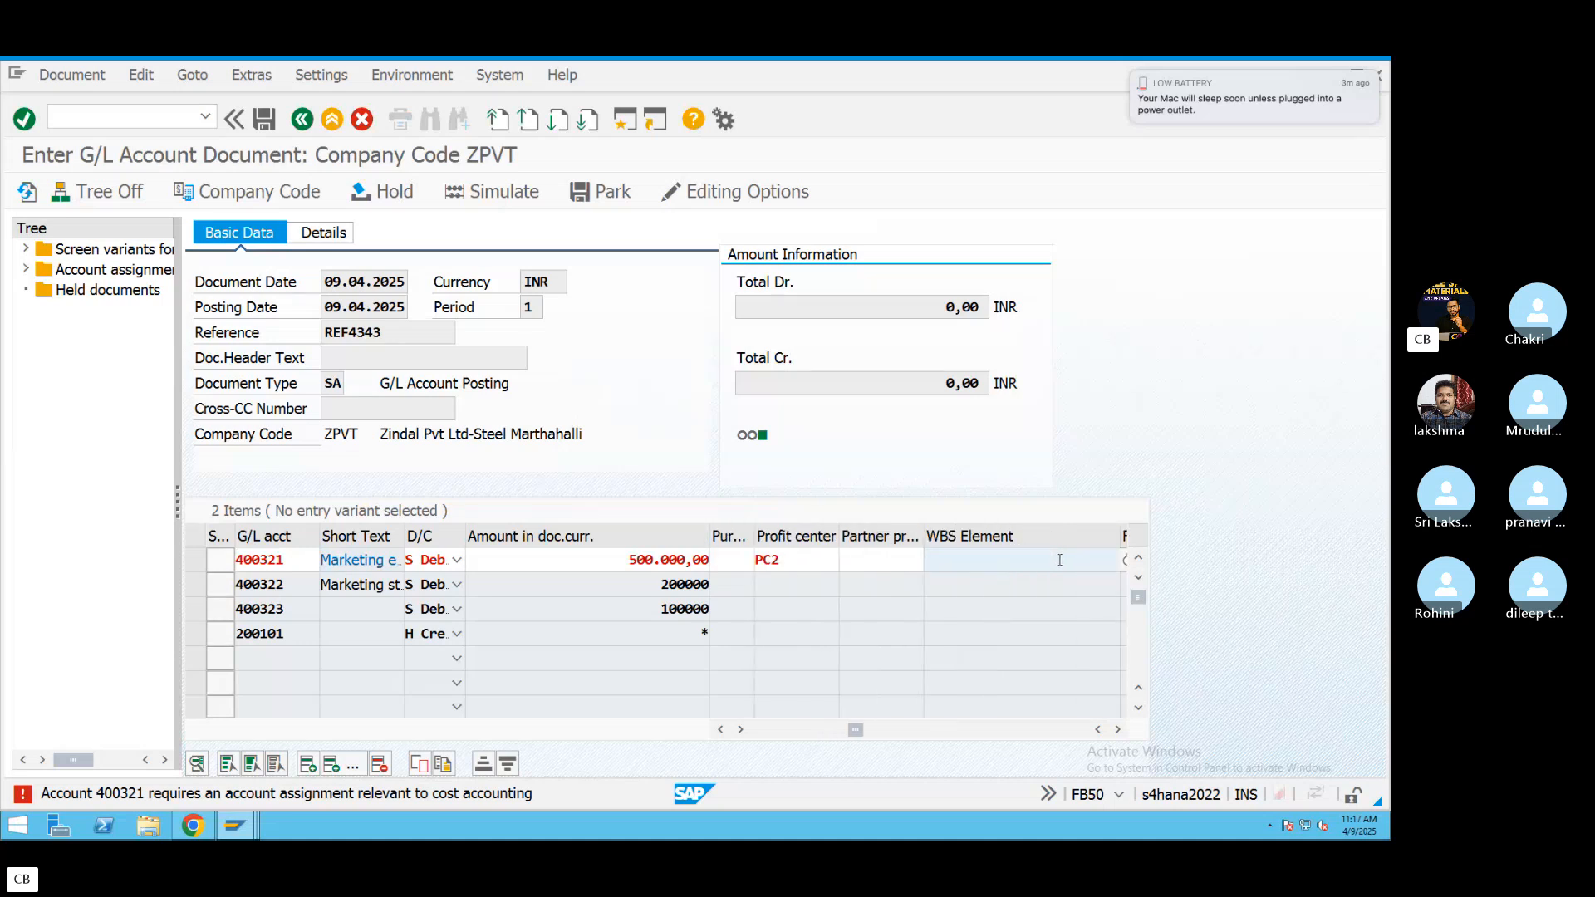
key(Tab)
key(Tab)
key(Tab)
key(Tab)
key(Tab)
key(Tab)
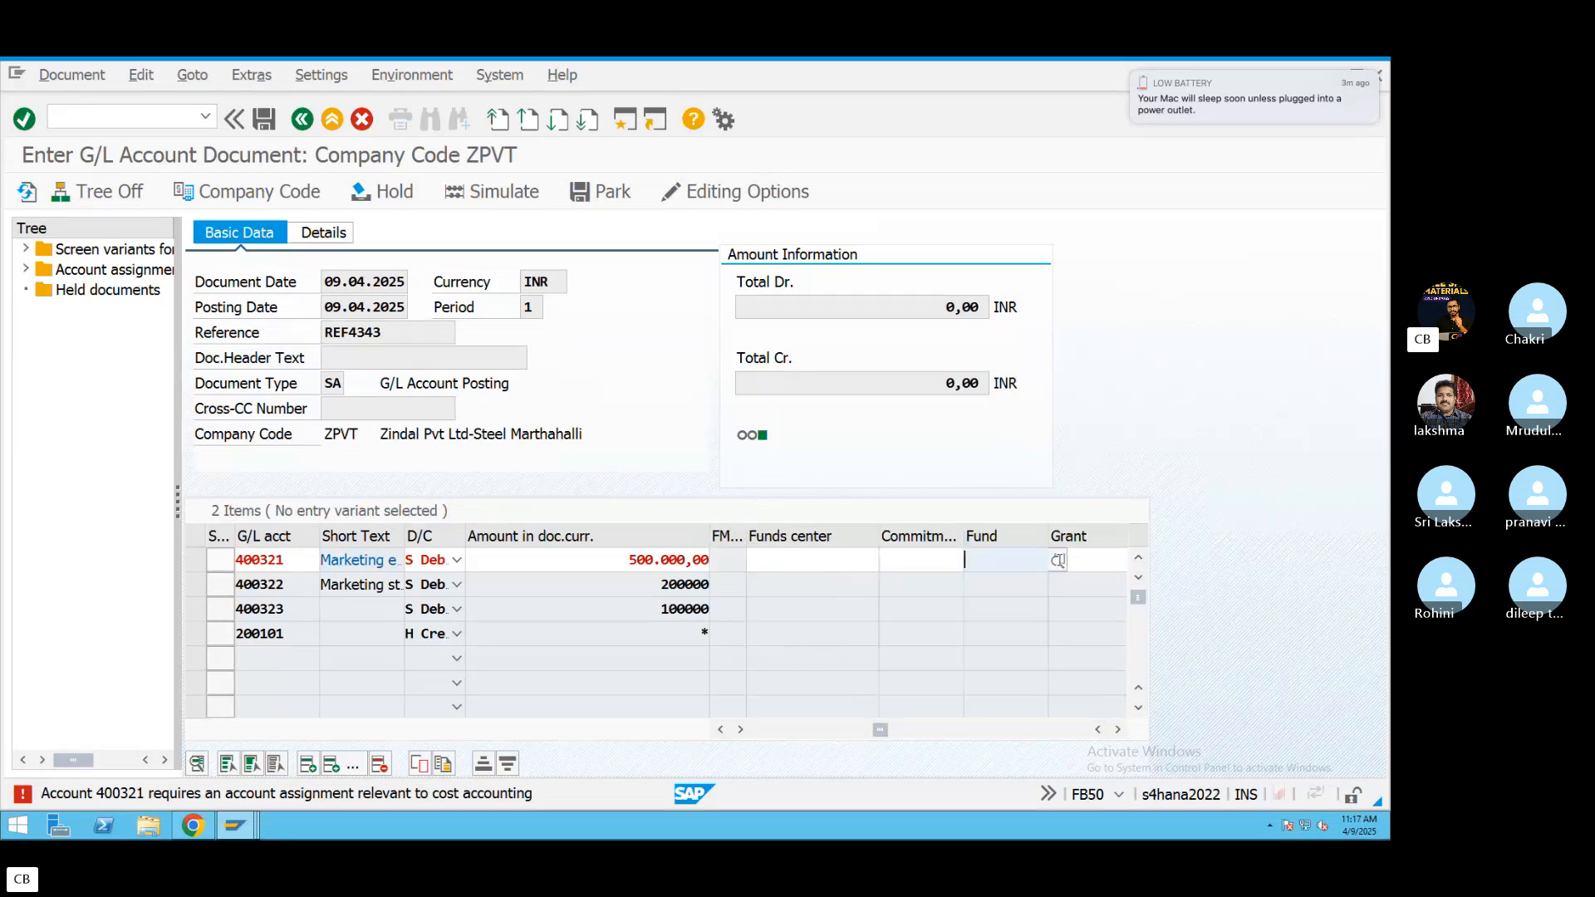
key(Tab)
key(Tab)
key(Tab)
key(Tab)
key(Tab)
key(Tab)
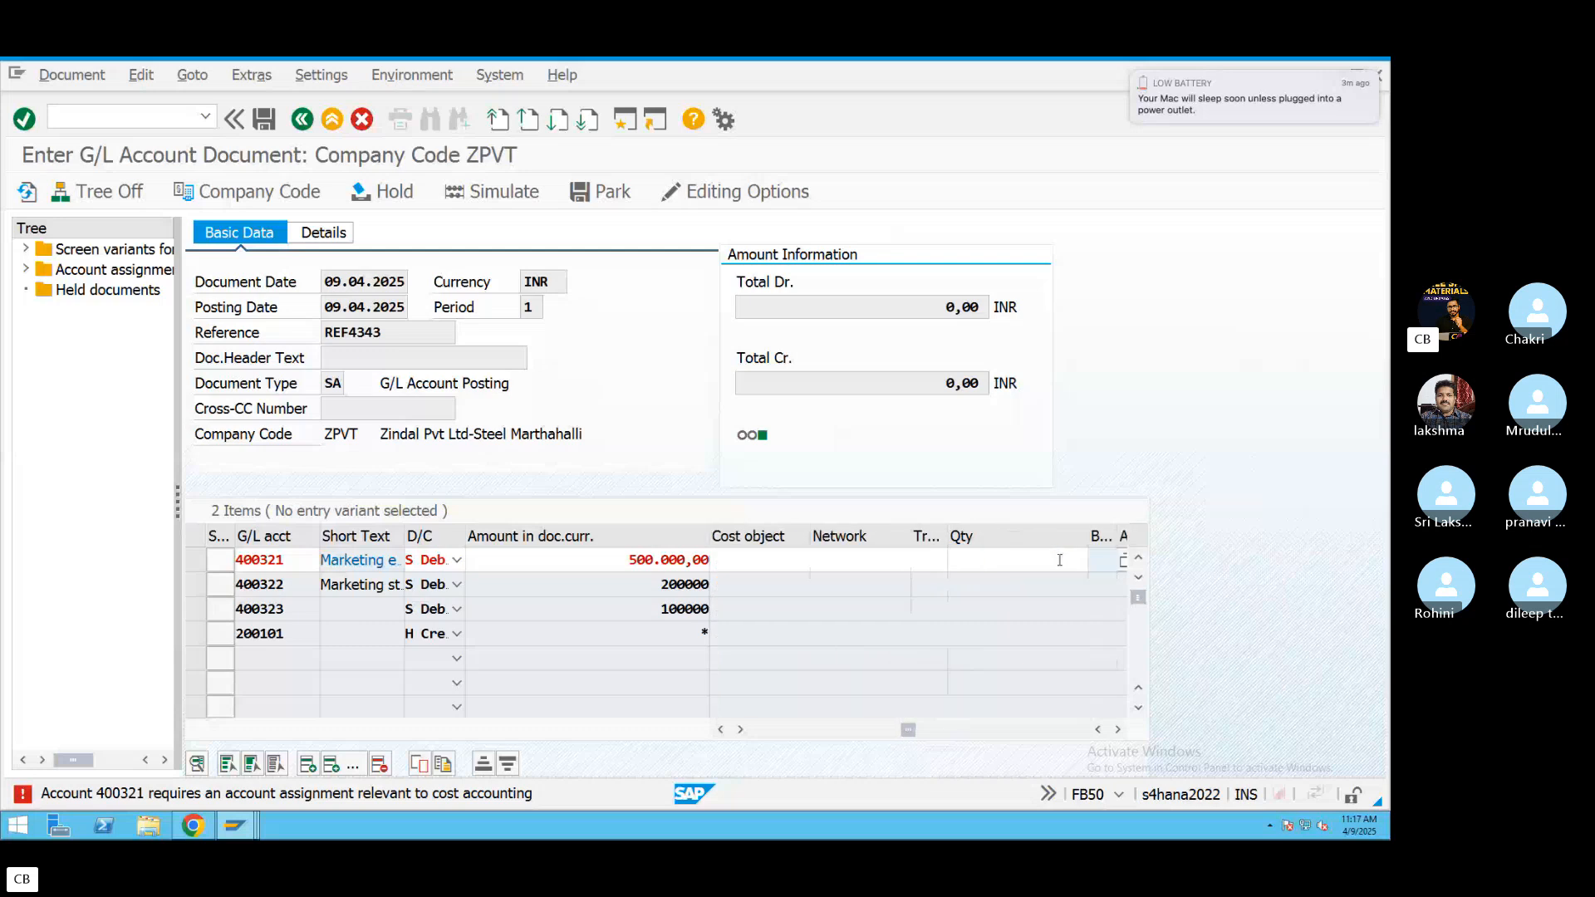
key(Tab)
key(Tab)
key(Tab)
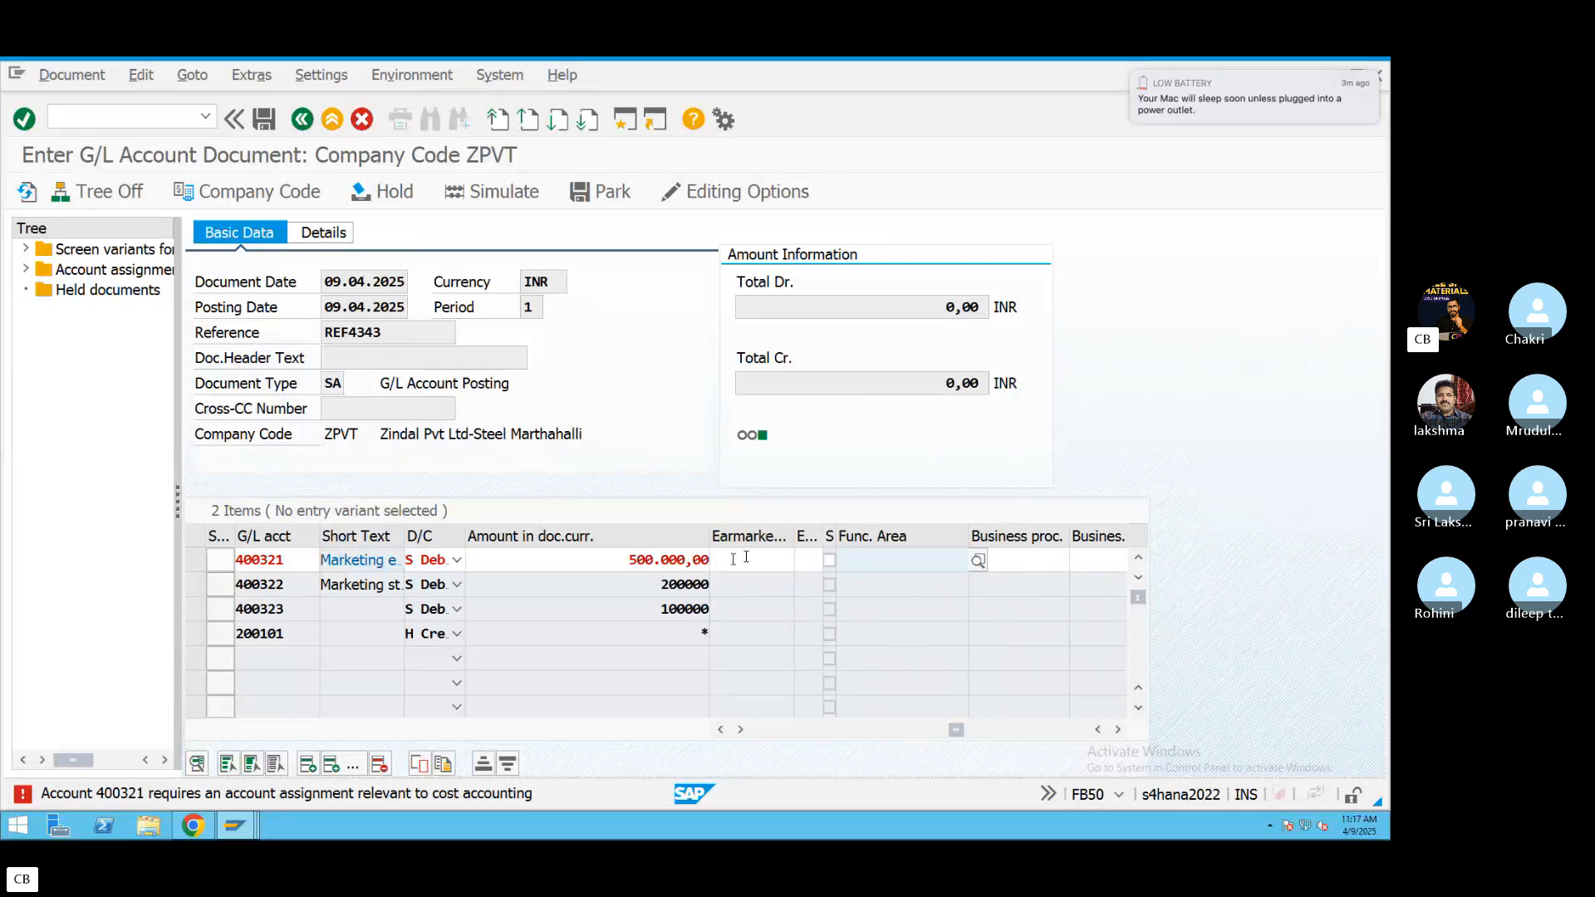
key(Tab)
key(Tab)
key(Tab)
key(Tab)
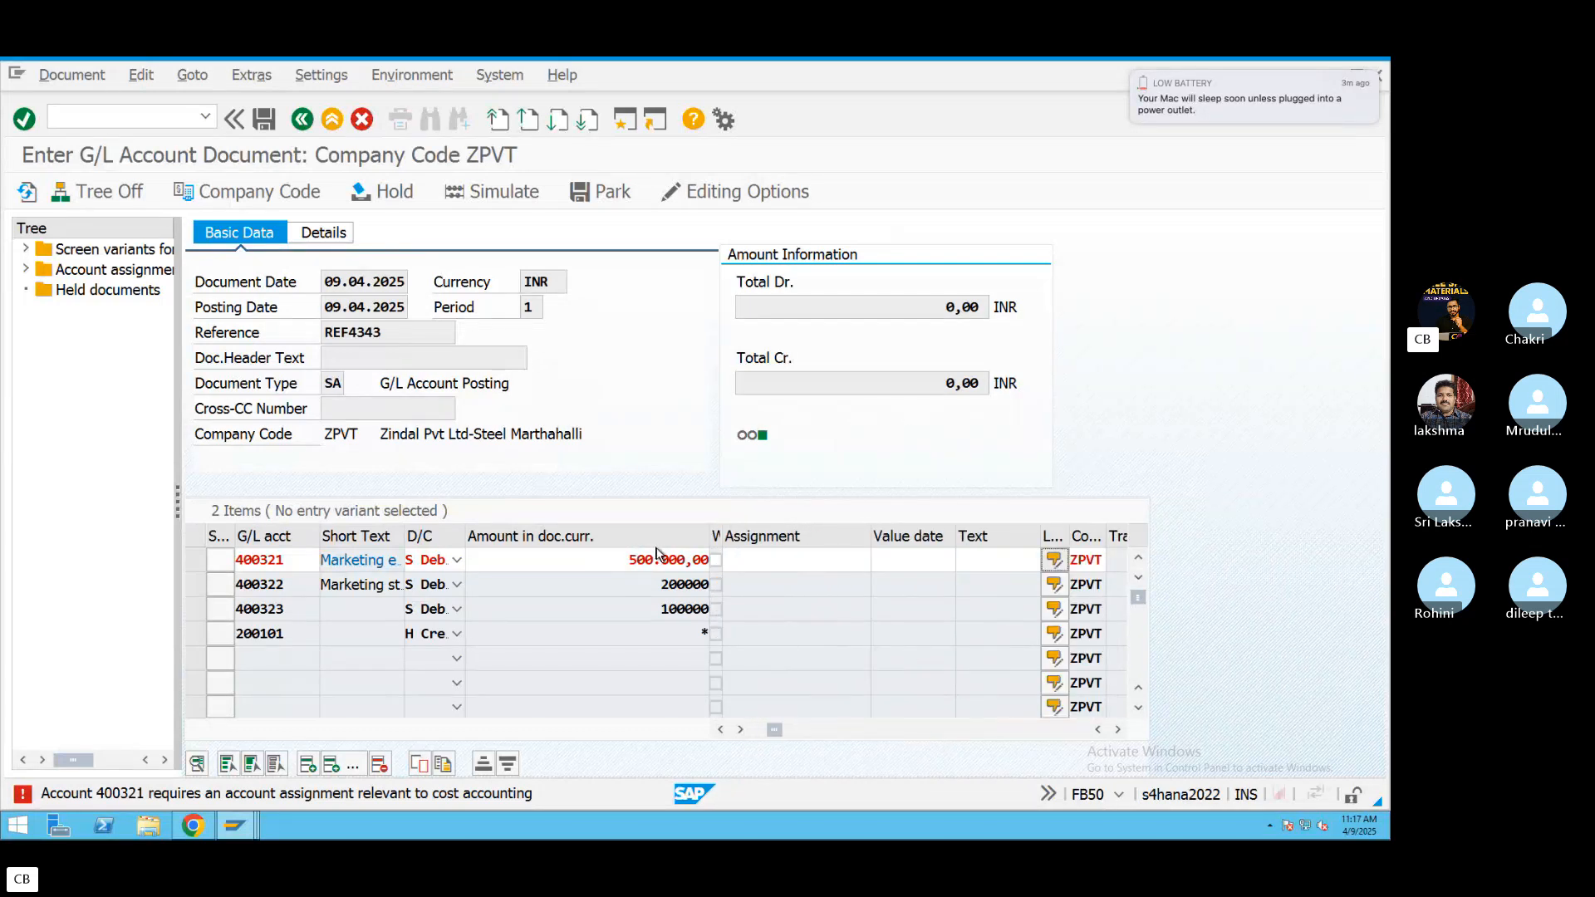
key(Tab)
key(Tab)
key(Tab)
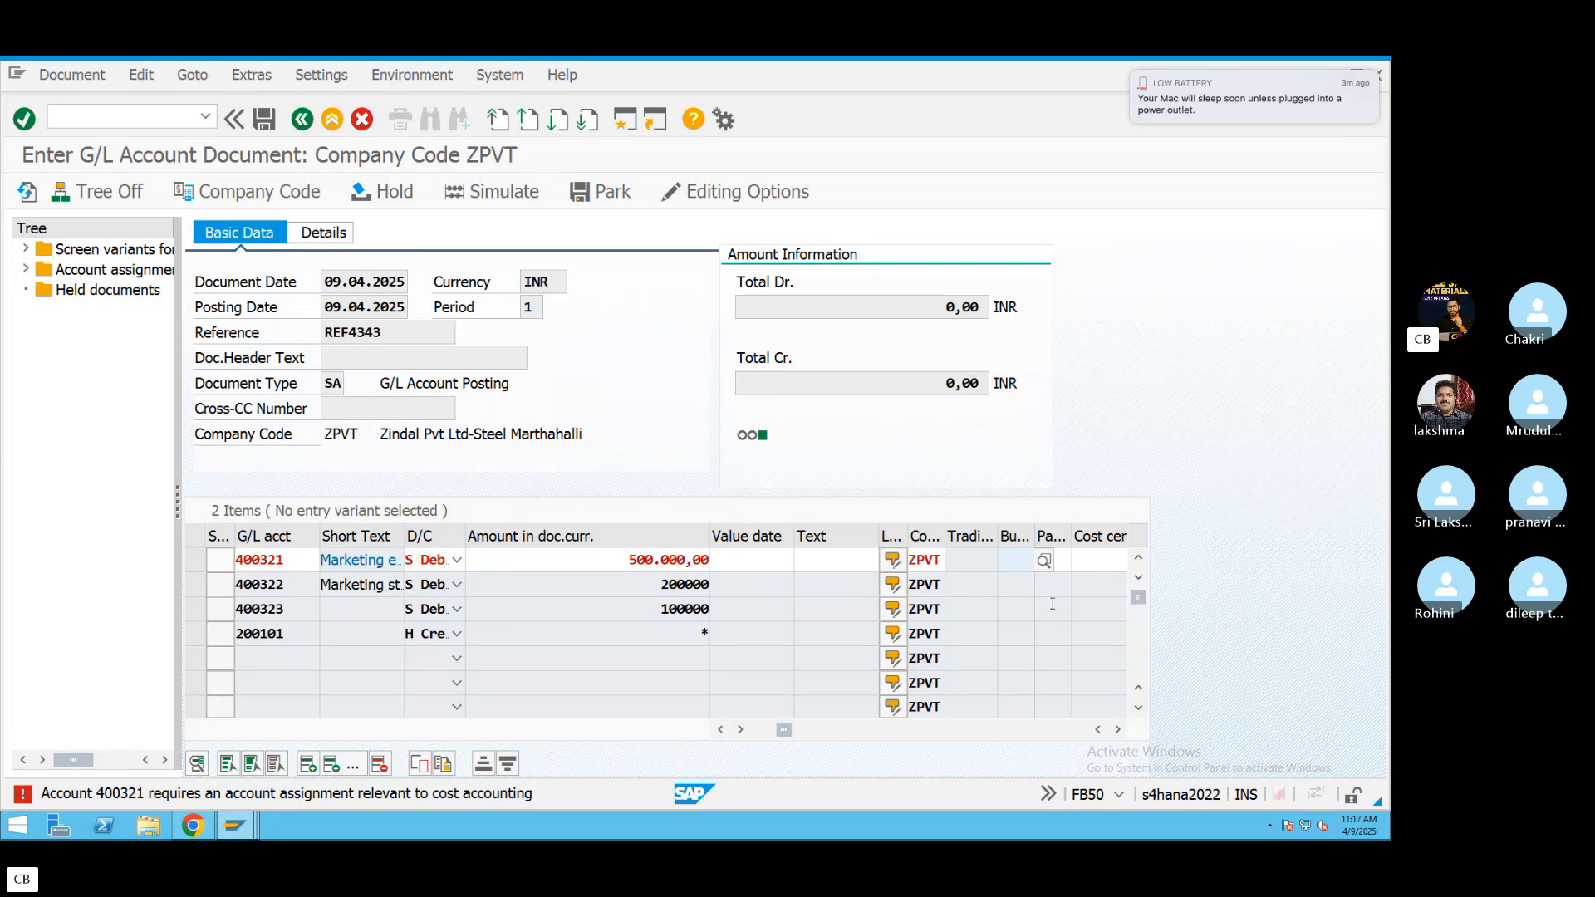
key(Tab)
key(Tab)
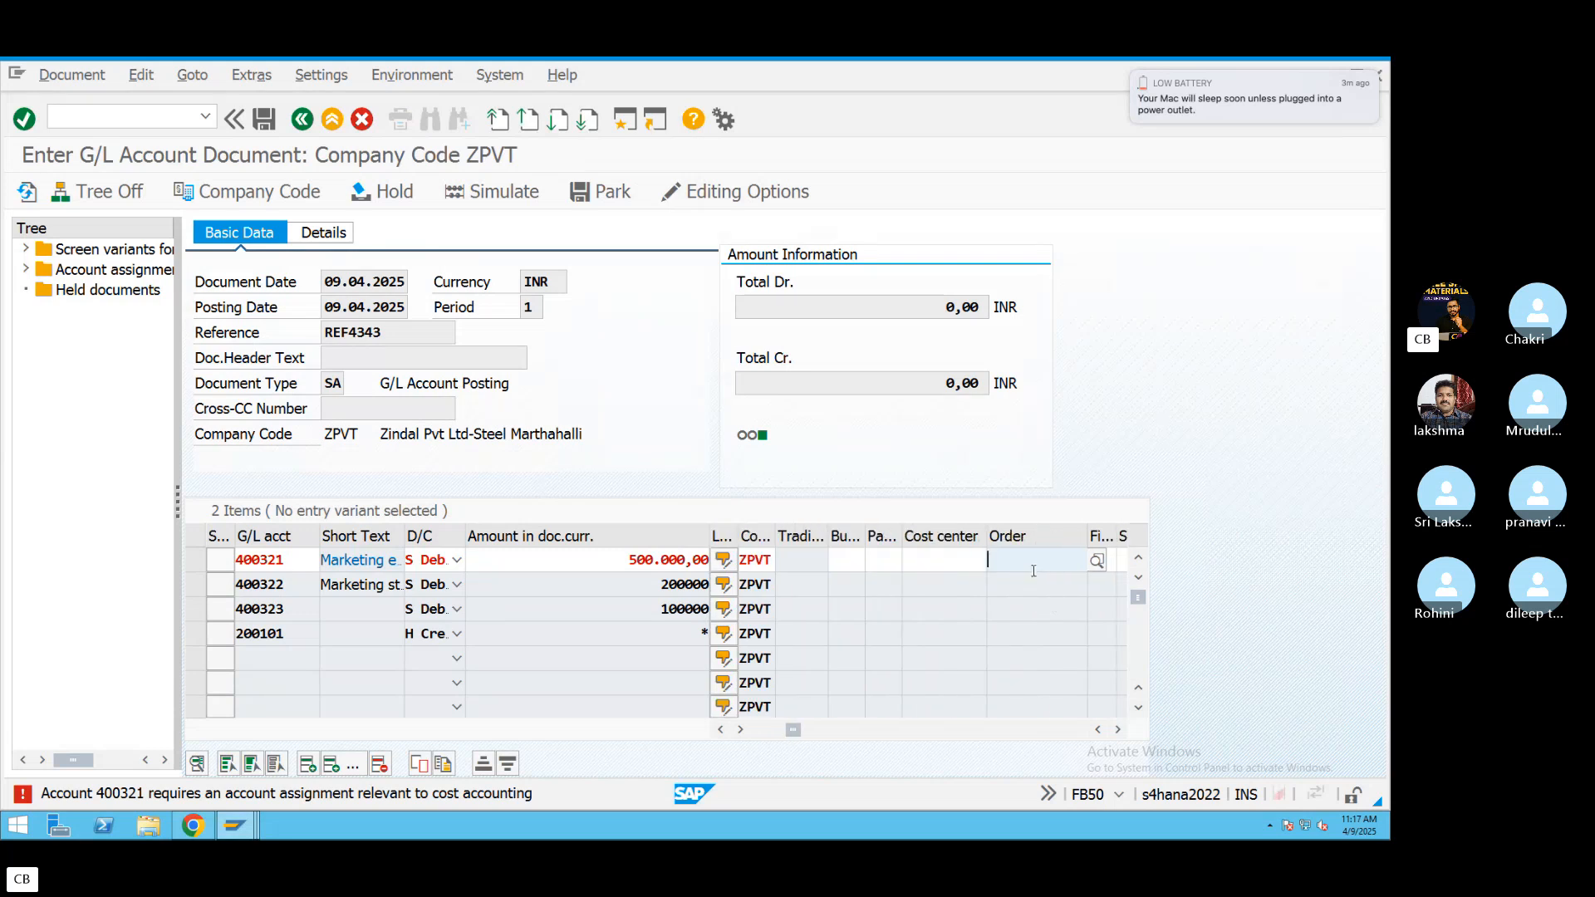
text(60)
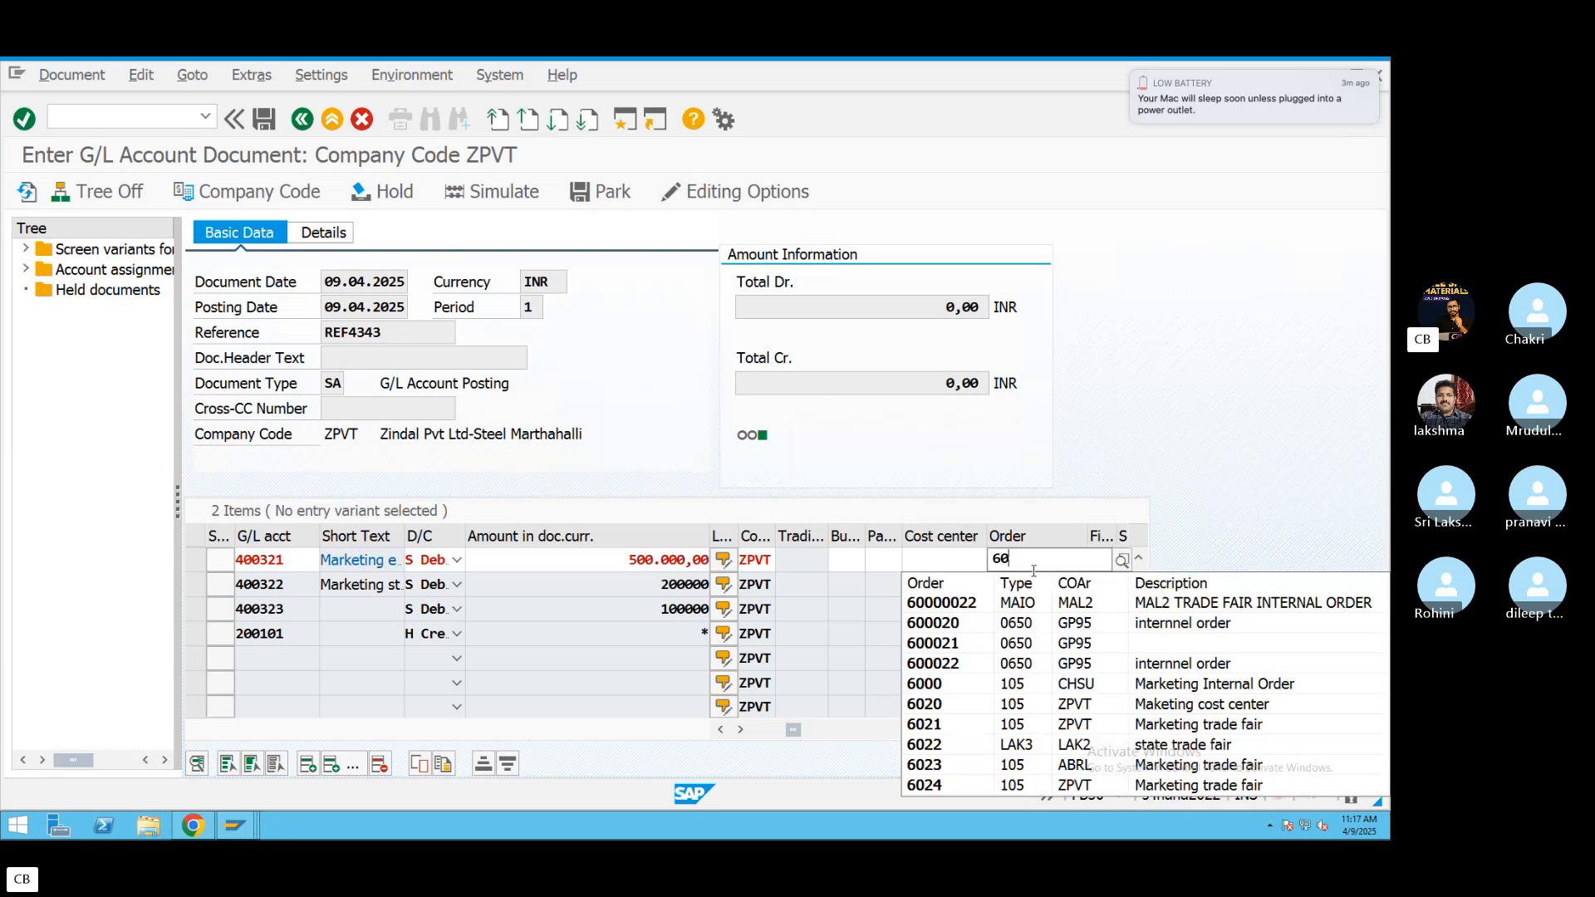
text(3)
key(BackSpace)
text(24)
key(Return)
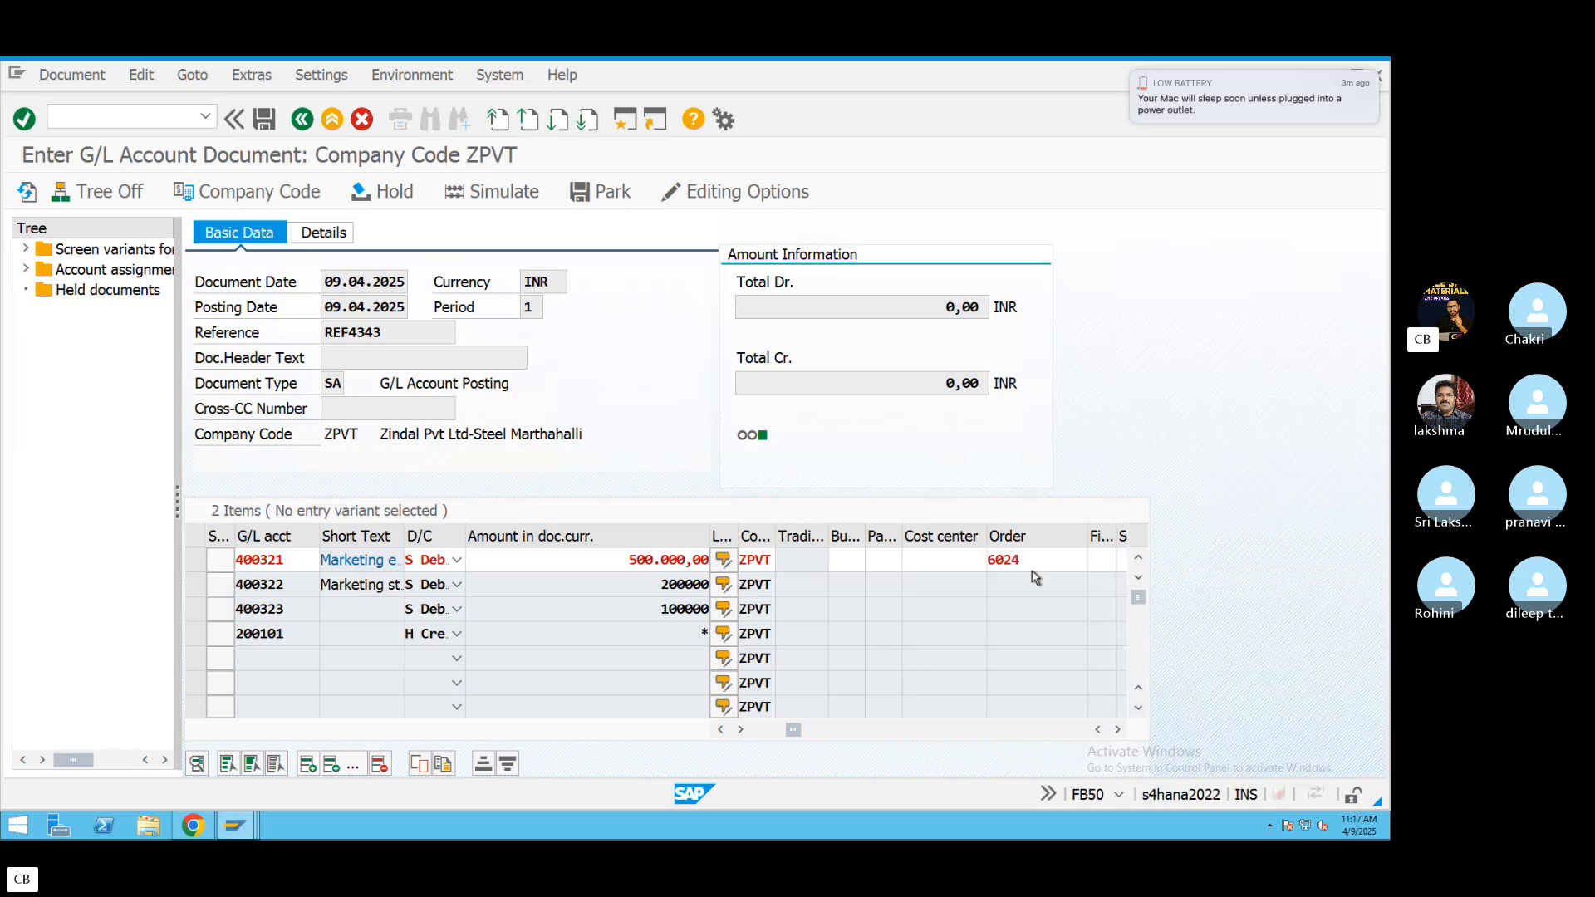
key(Return)
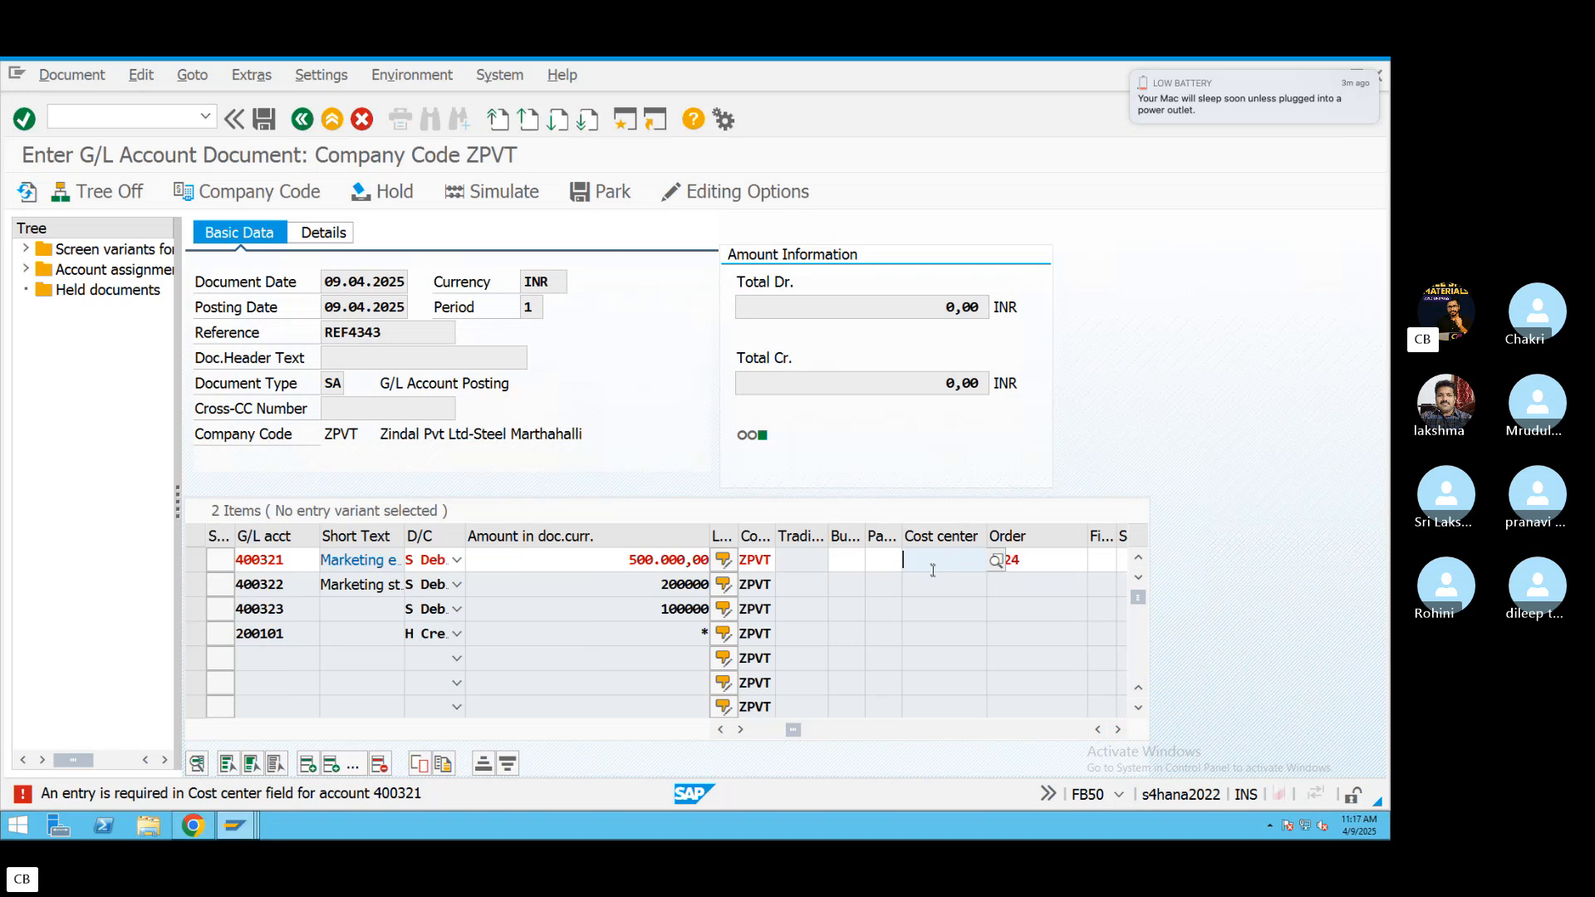
Assign cost center MARKET to the 400321 line item from the cost center value list and acknowledge the profit center information.
click(996, 562)
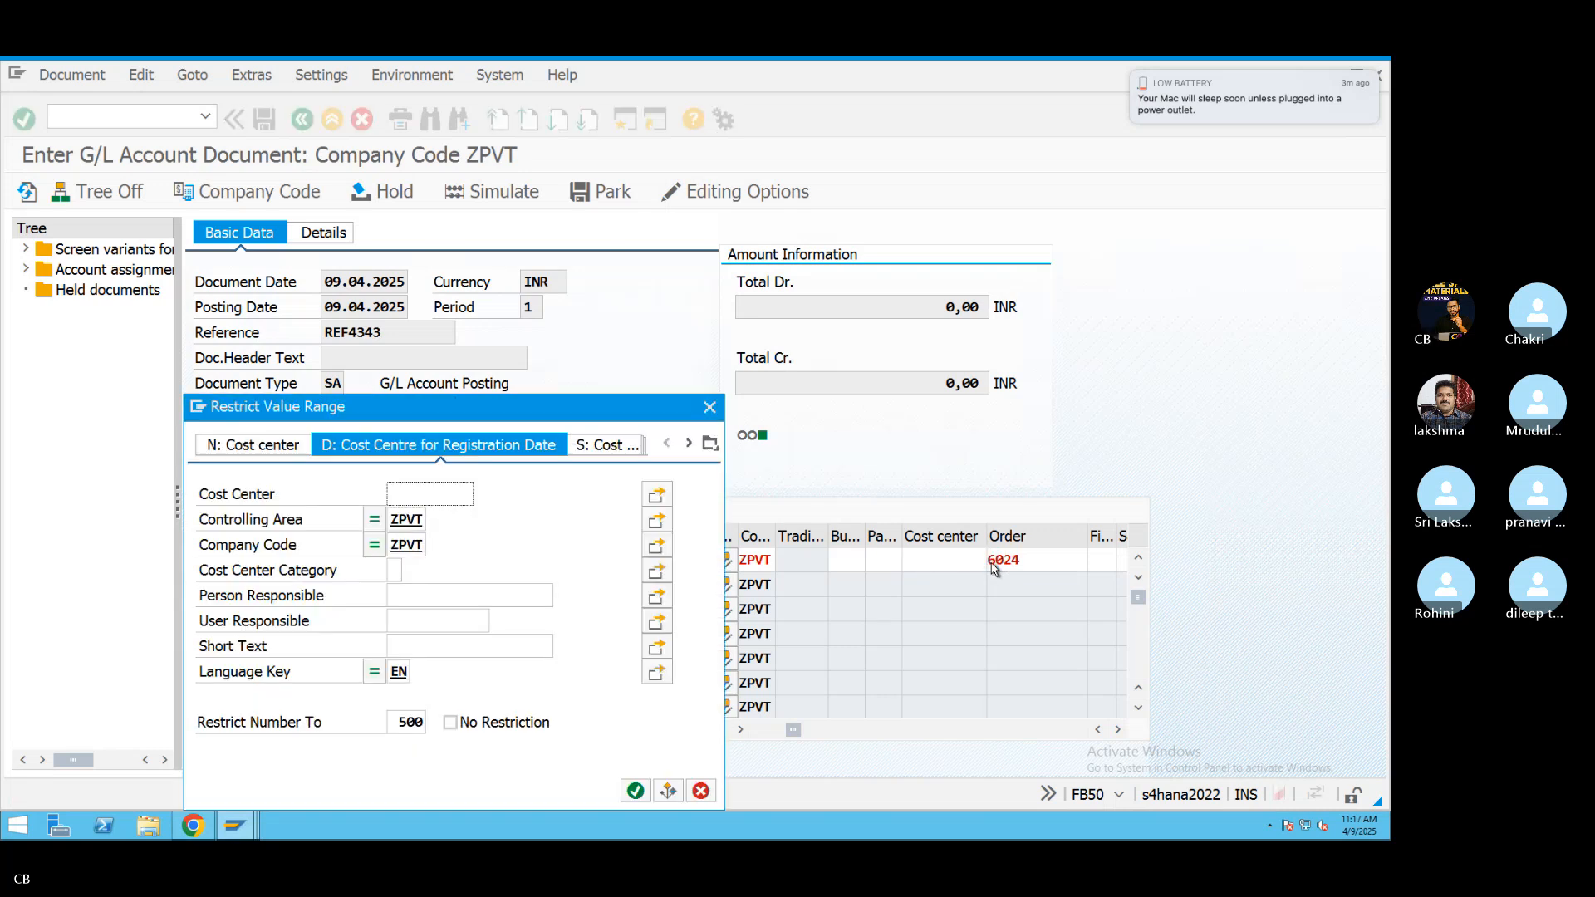
click(636, 791)
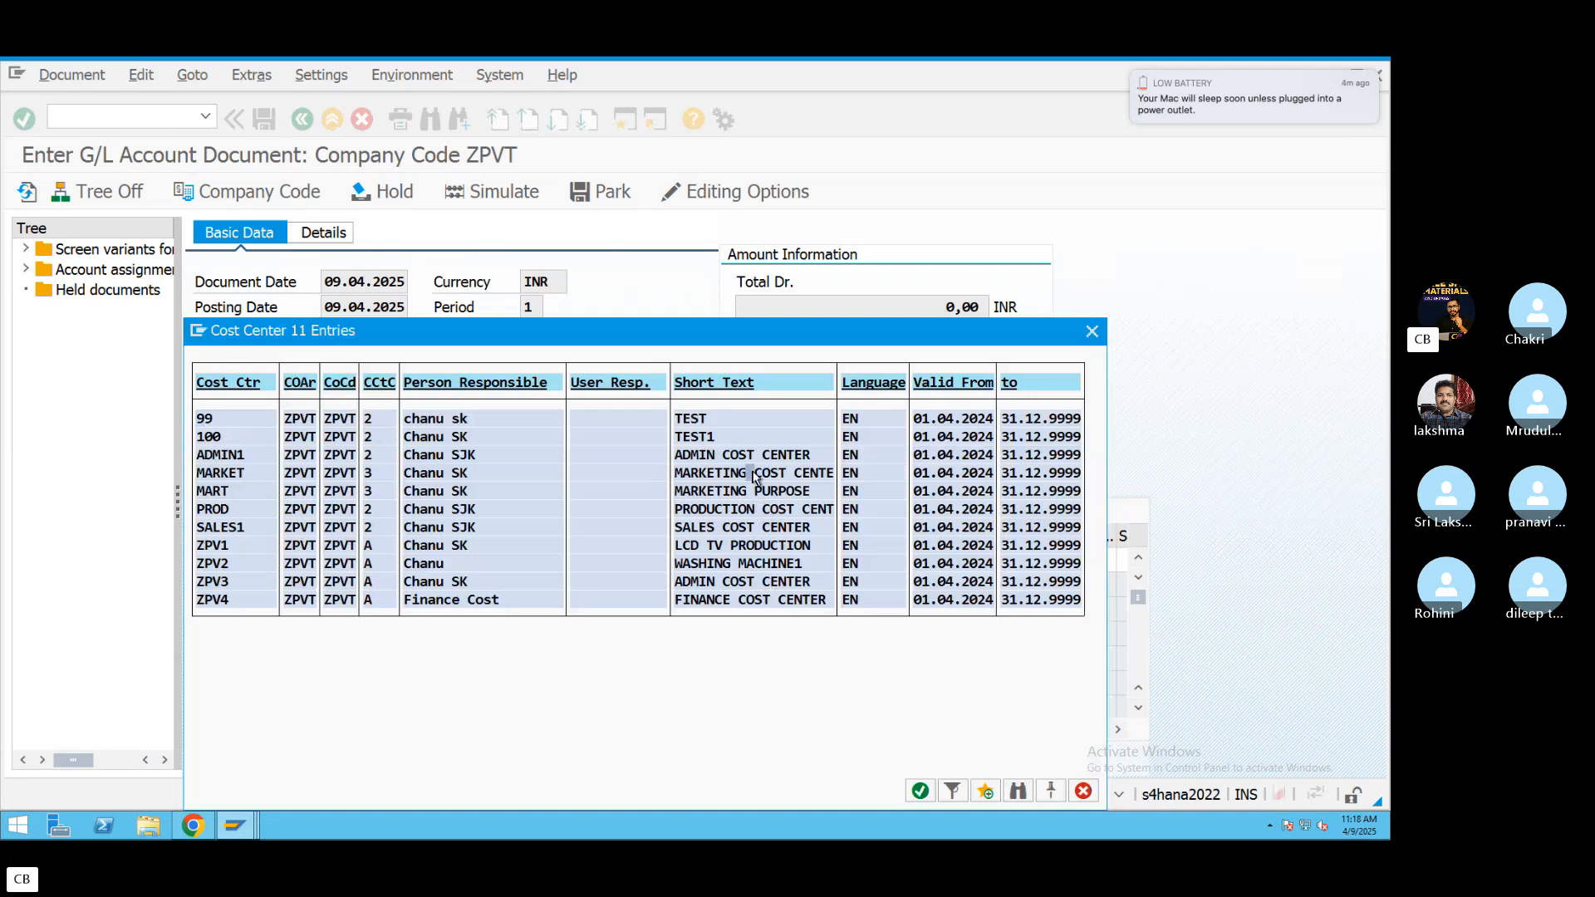
double_click(750, 473)
key(Return)
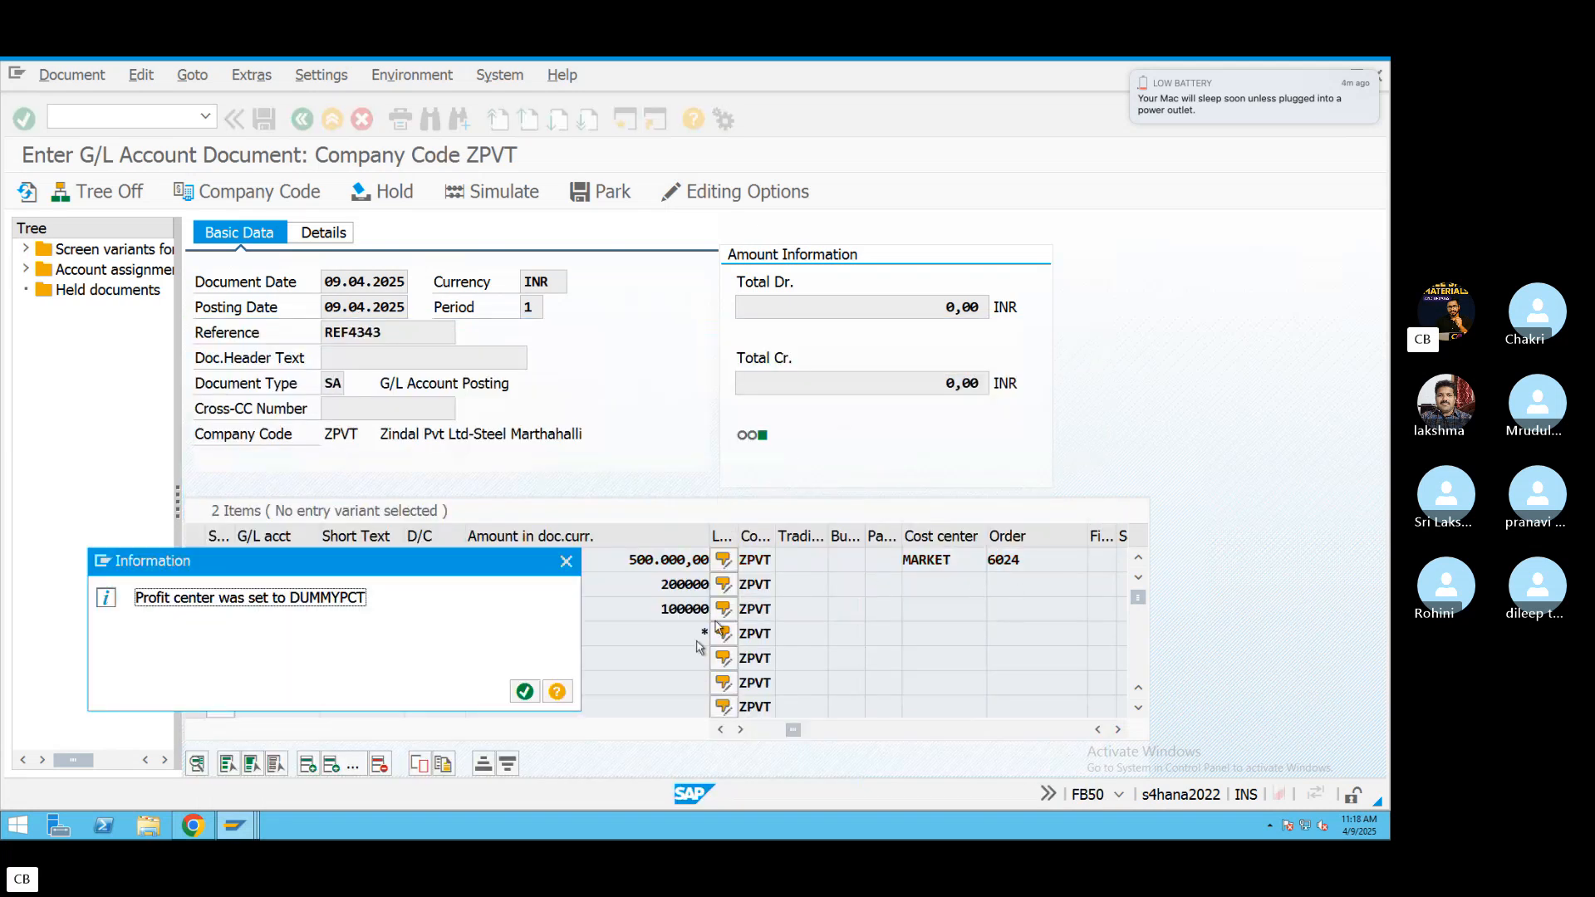
click(525, 691)
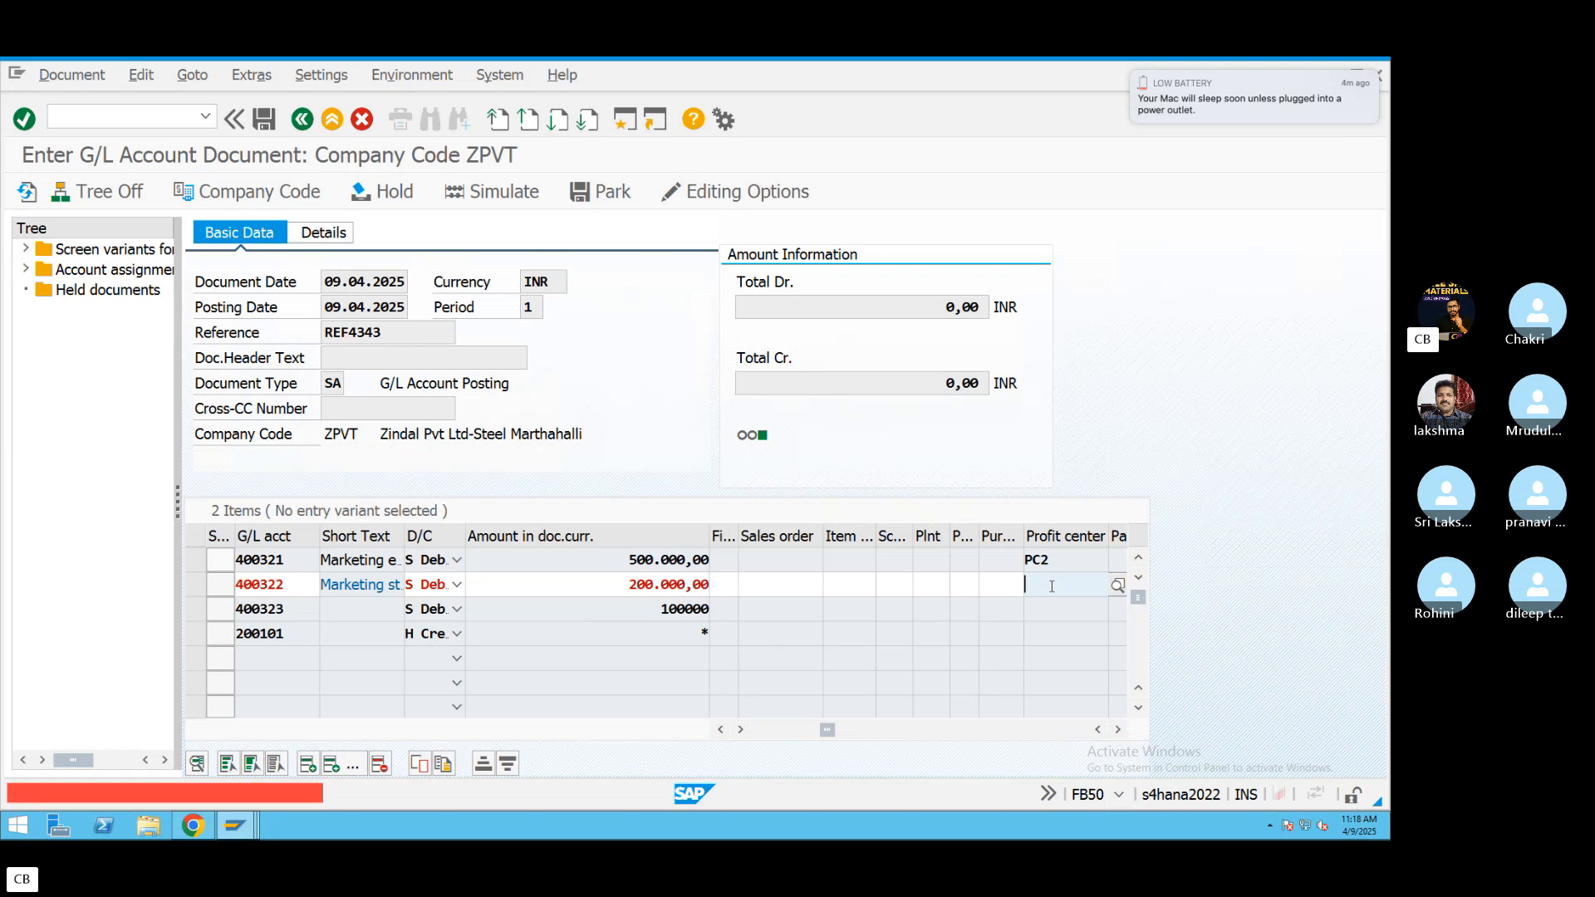
Open the profit center suggestions for the 400322 line item.
click(1072, 586)
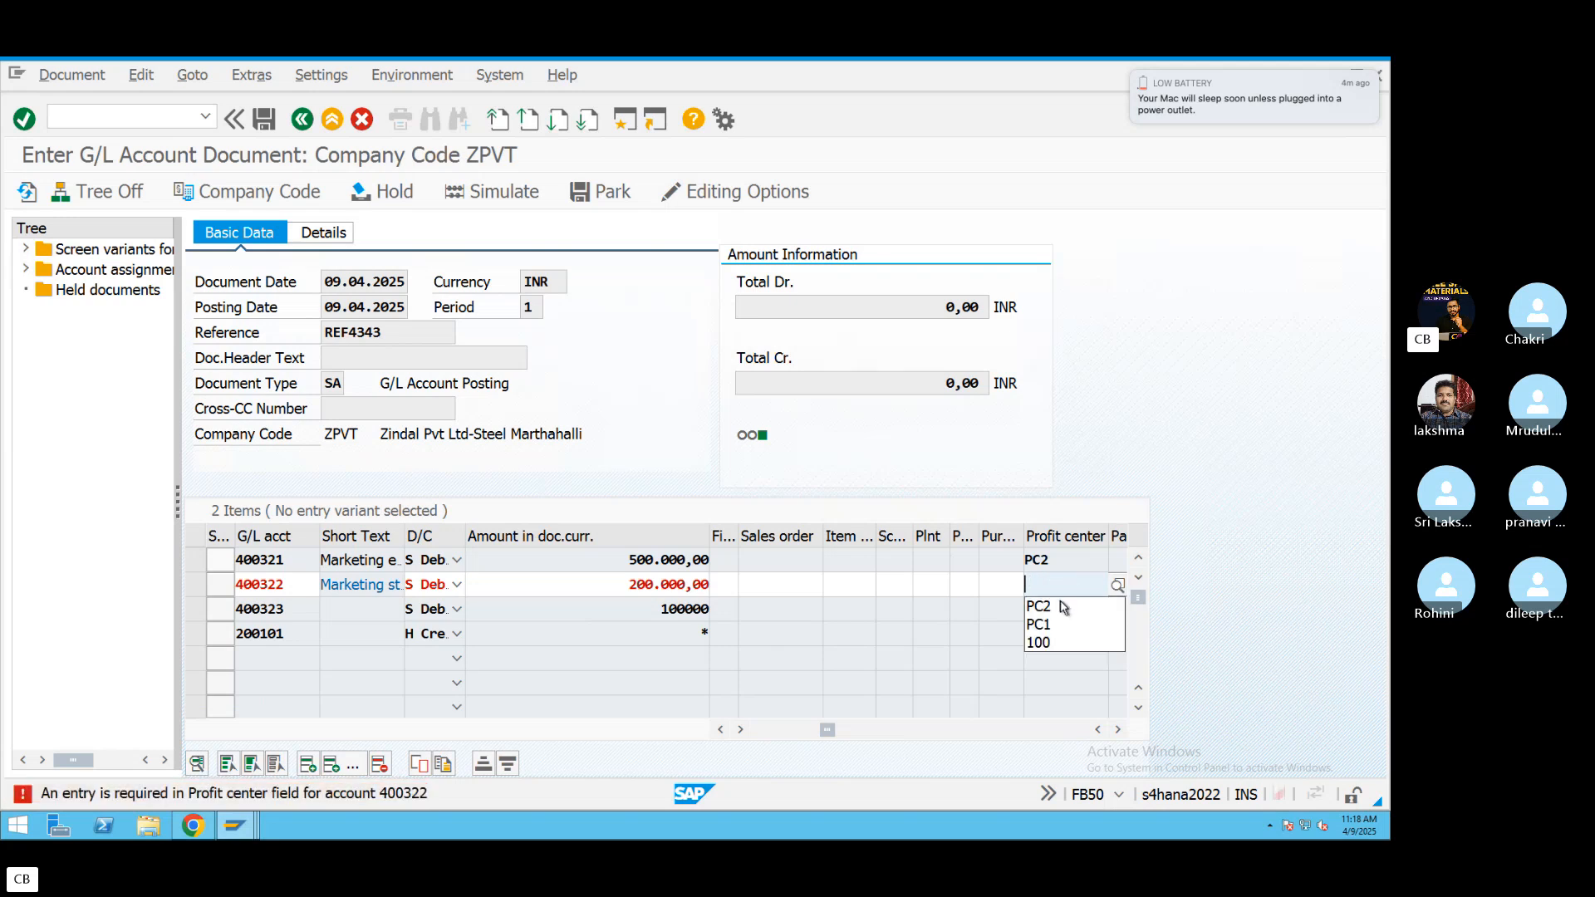
Assign profit center PC2 to the Marketing Staff salary line item.
click(1063, 607)
key(Return)
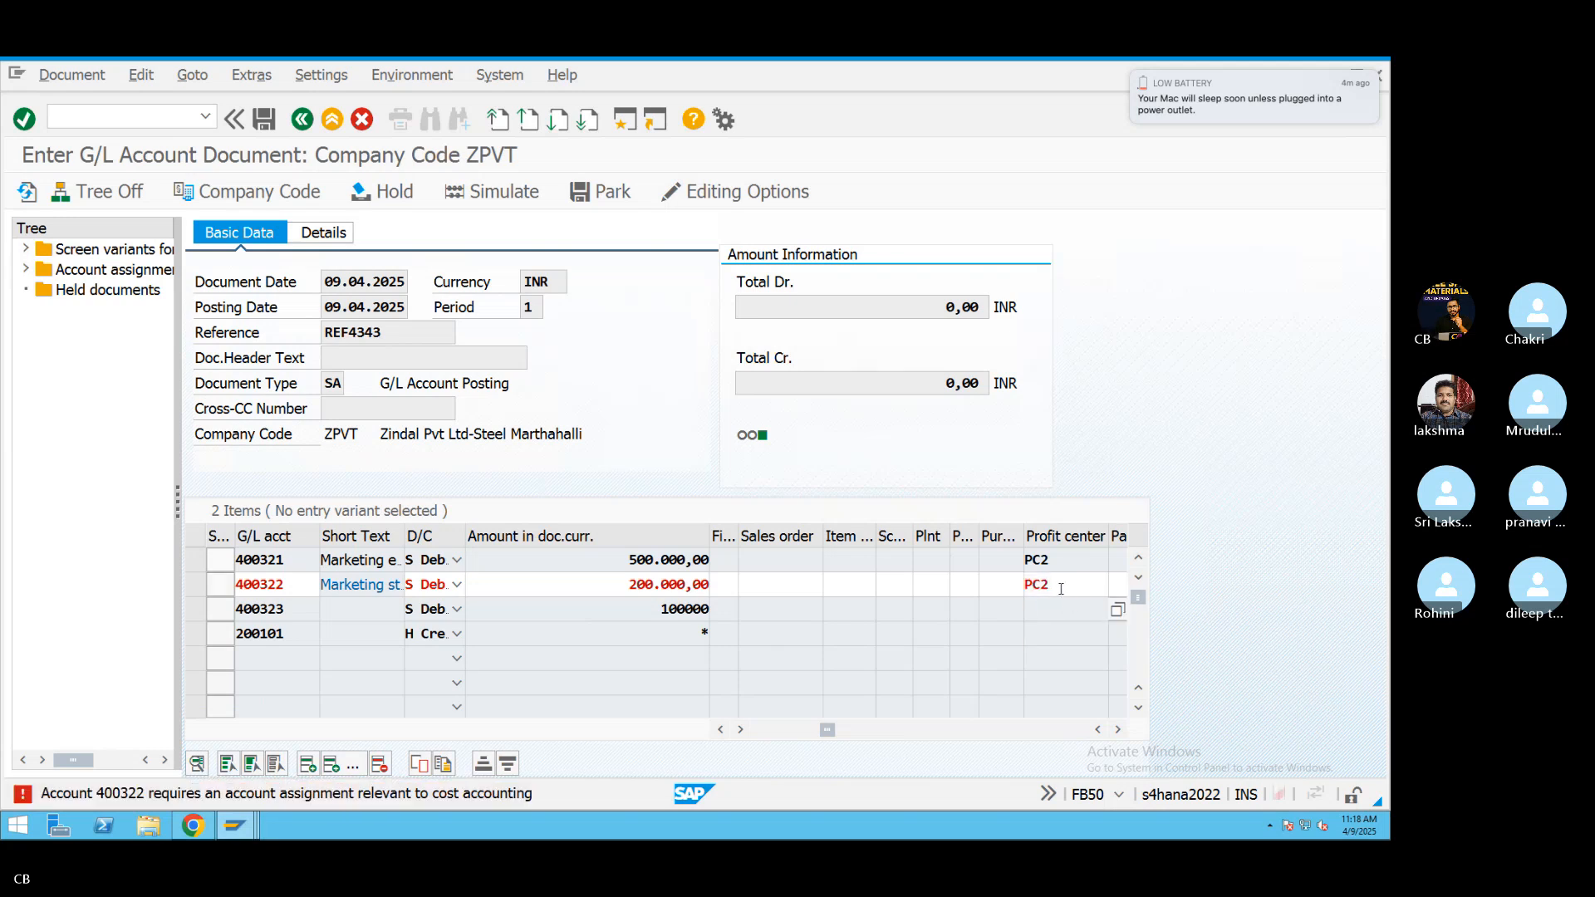
click(1061, 589)
key(Tab)
key(Tab)
key(Tab)
key(Tab)
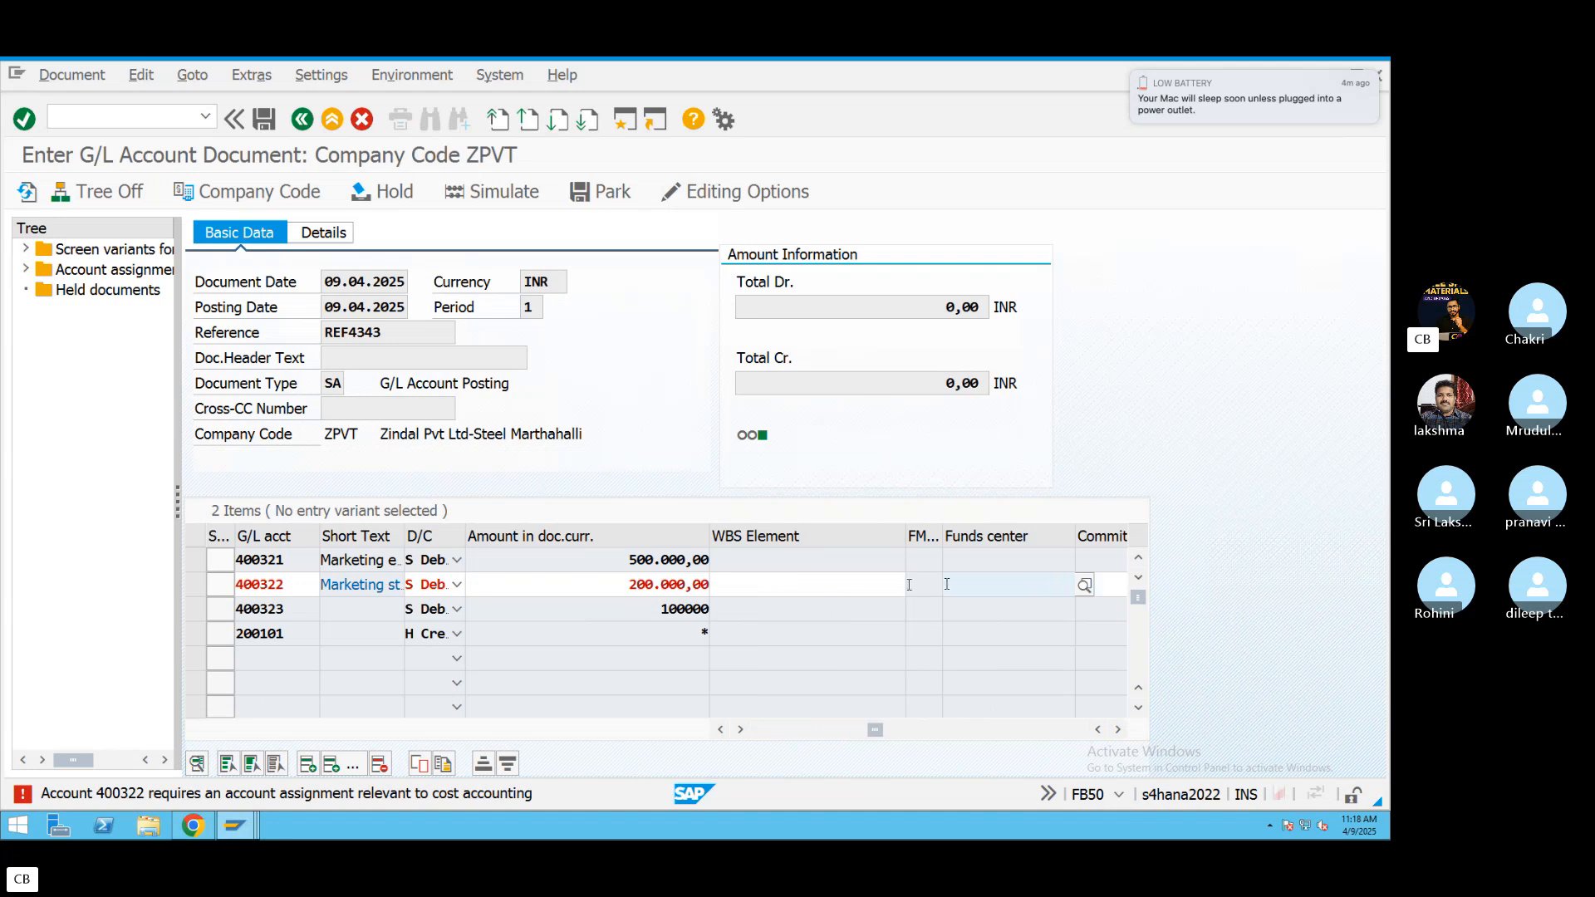
Assign the newer Marketing trade fair internal order and cost center MARKET to the Marketing Staff salary item, and return to the document.
double_click(656, 587)
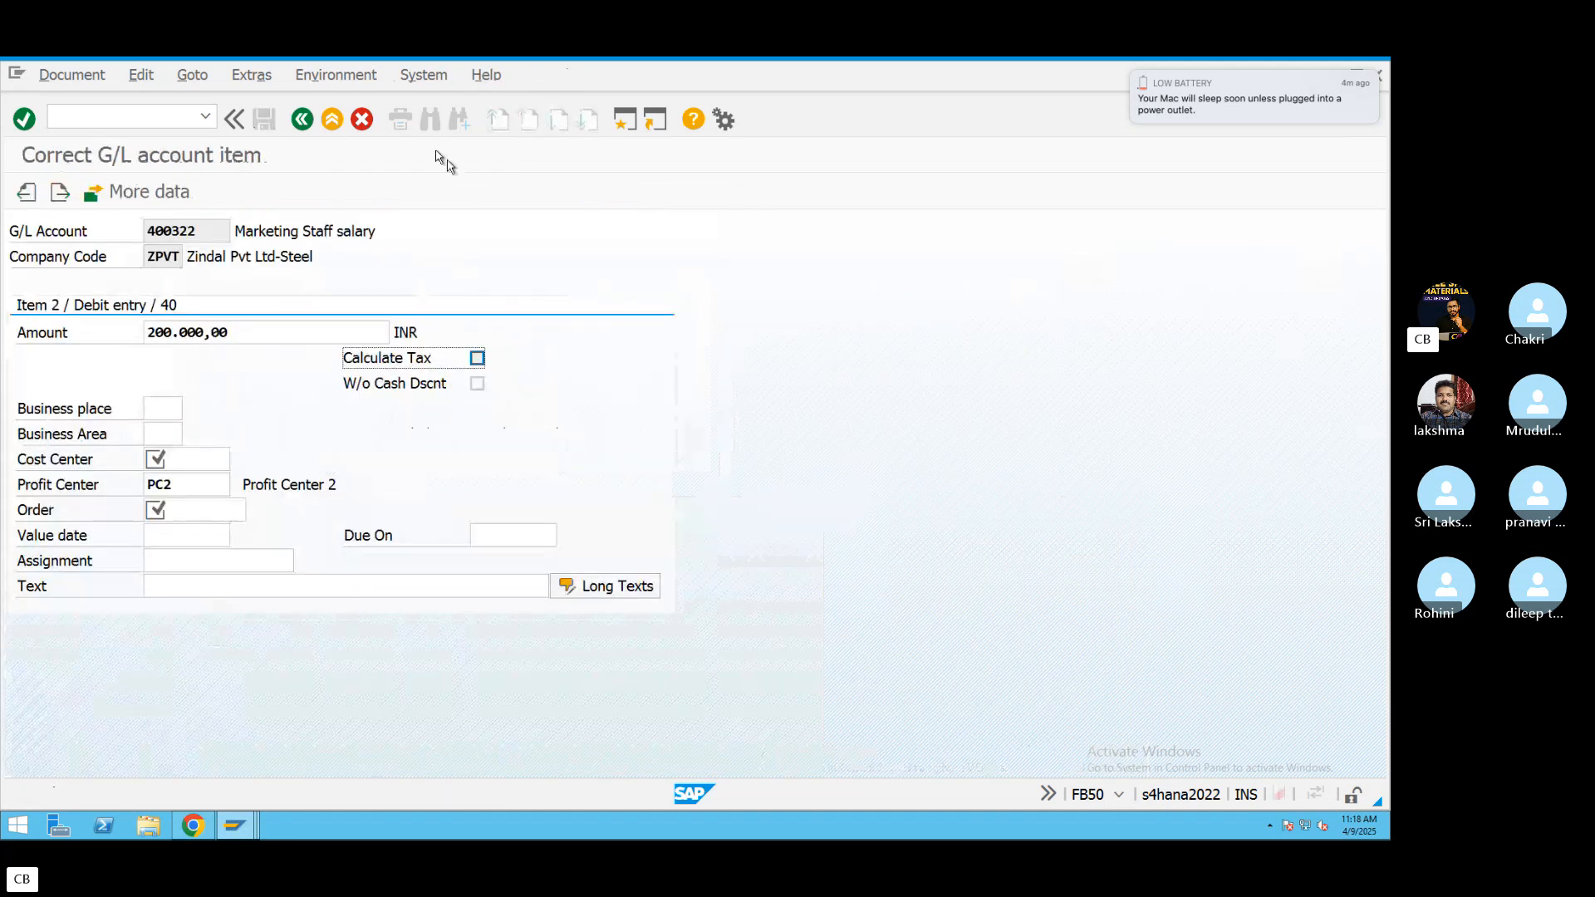
click(207, 515)
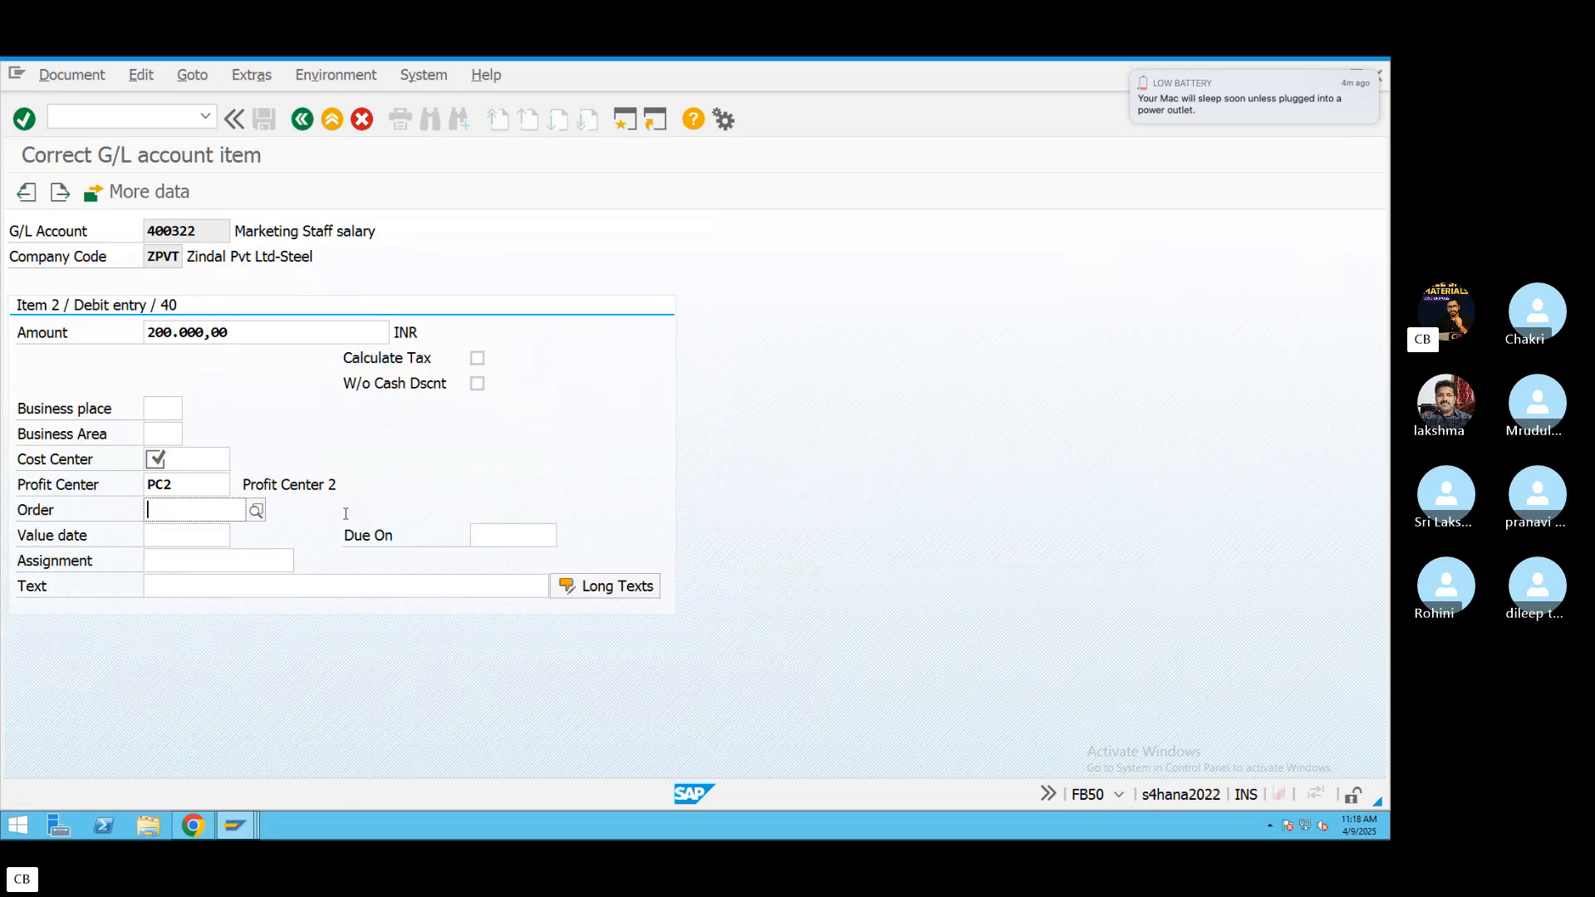
text(6024)
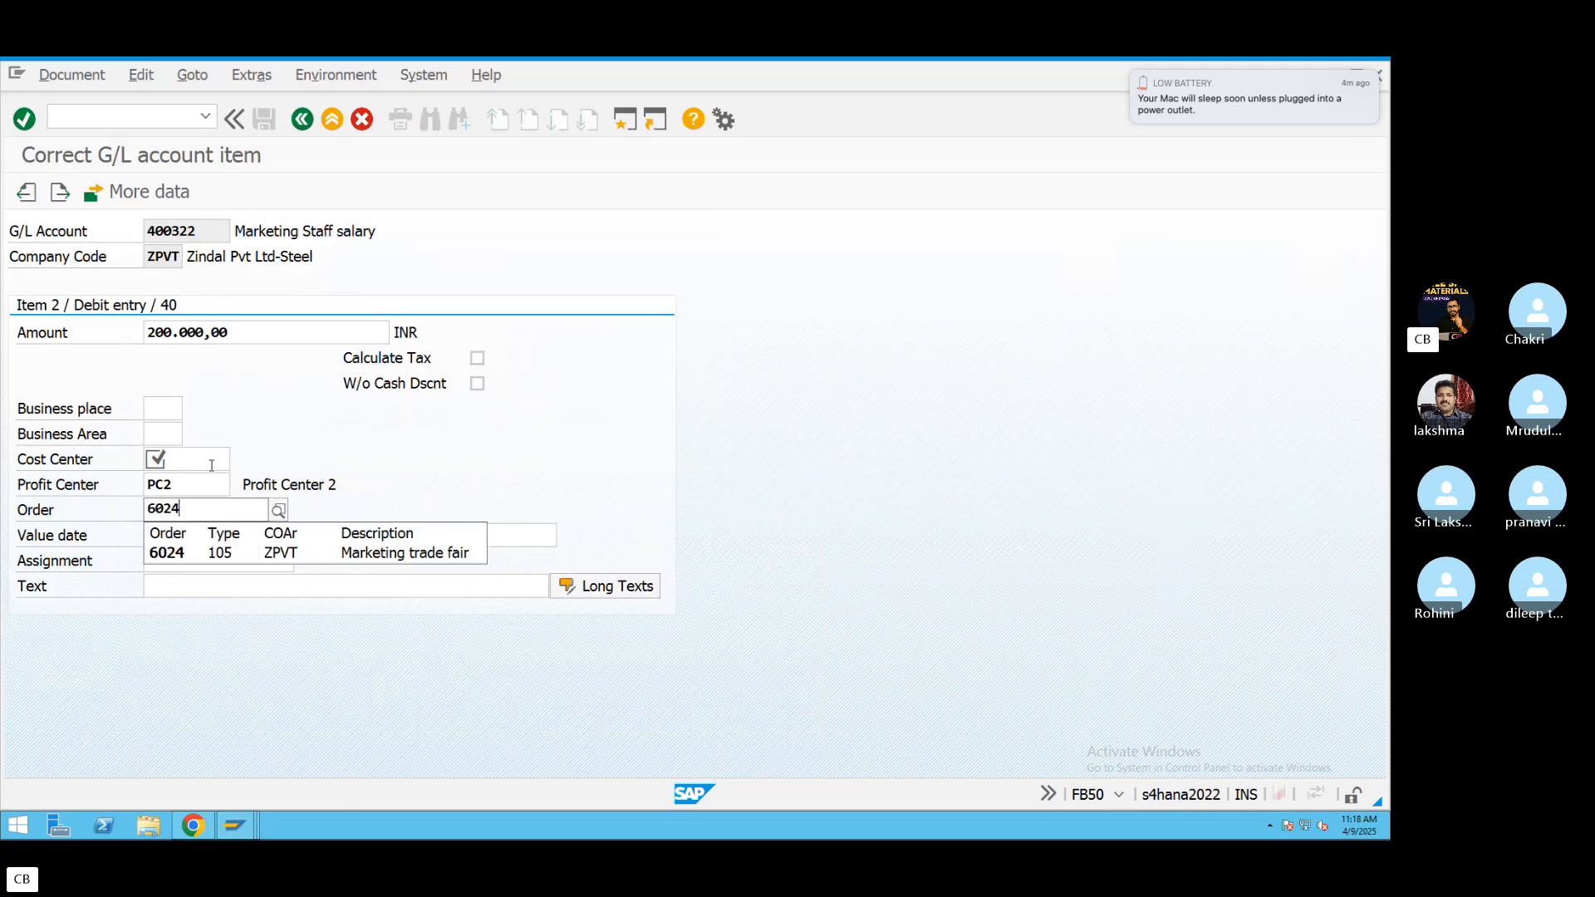
click(212, 459)
click(239, 460)
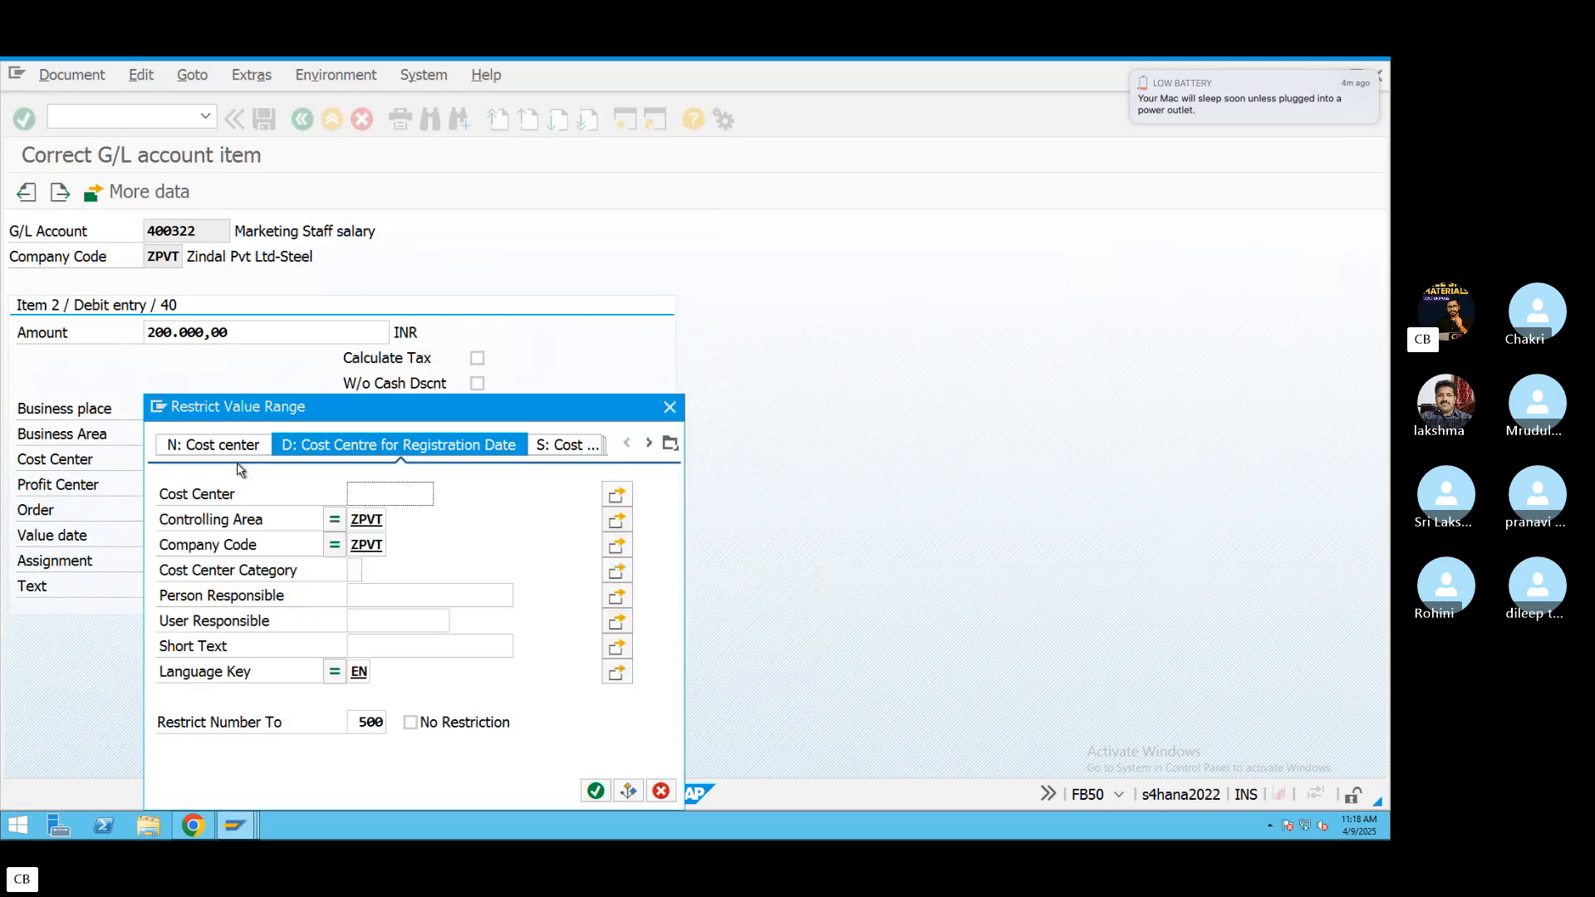
click(596, 790)
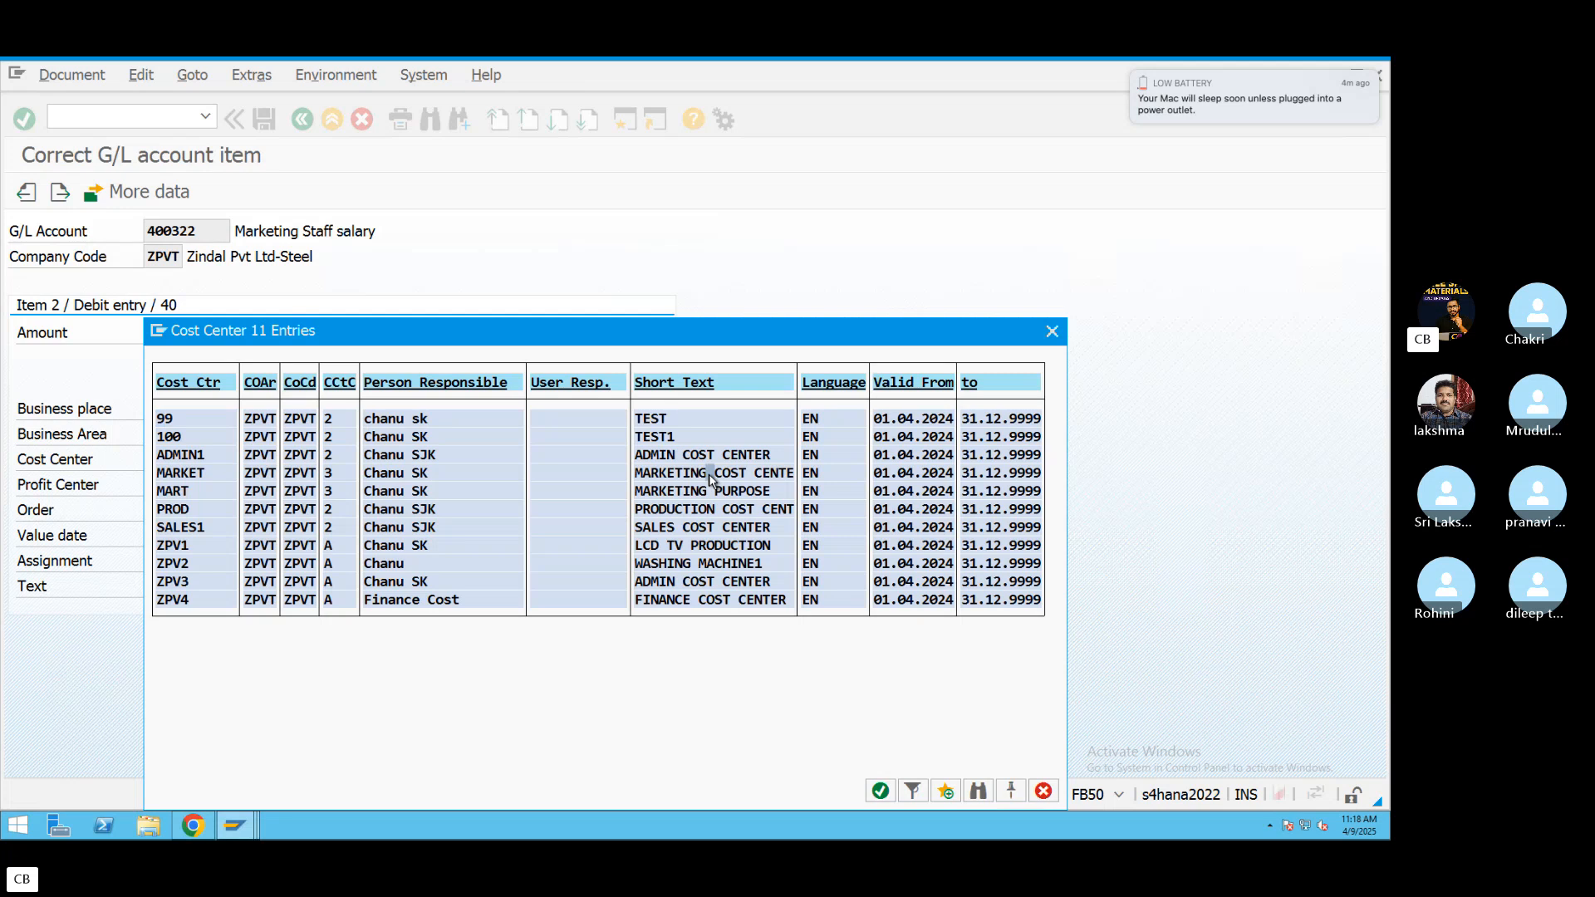
double_click(710, 473)
click(302, 119)
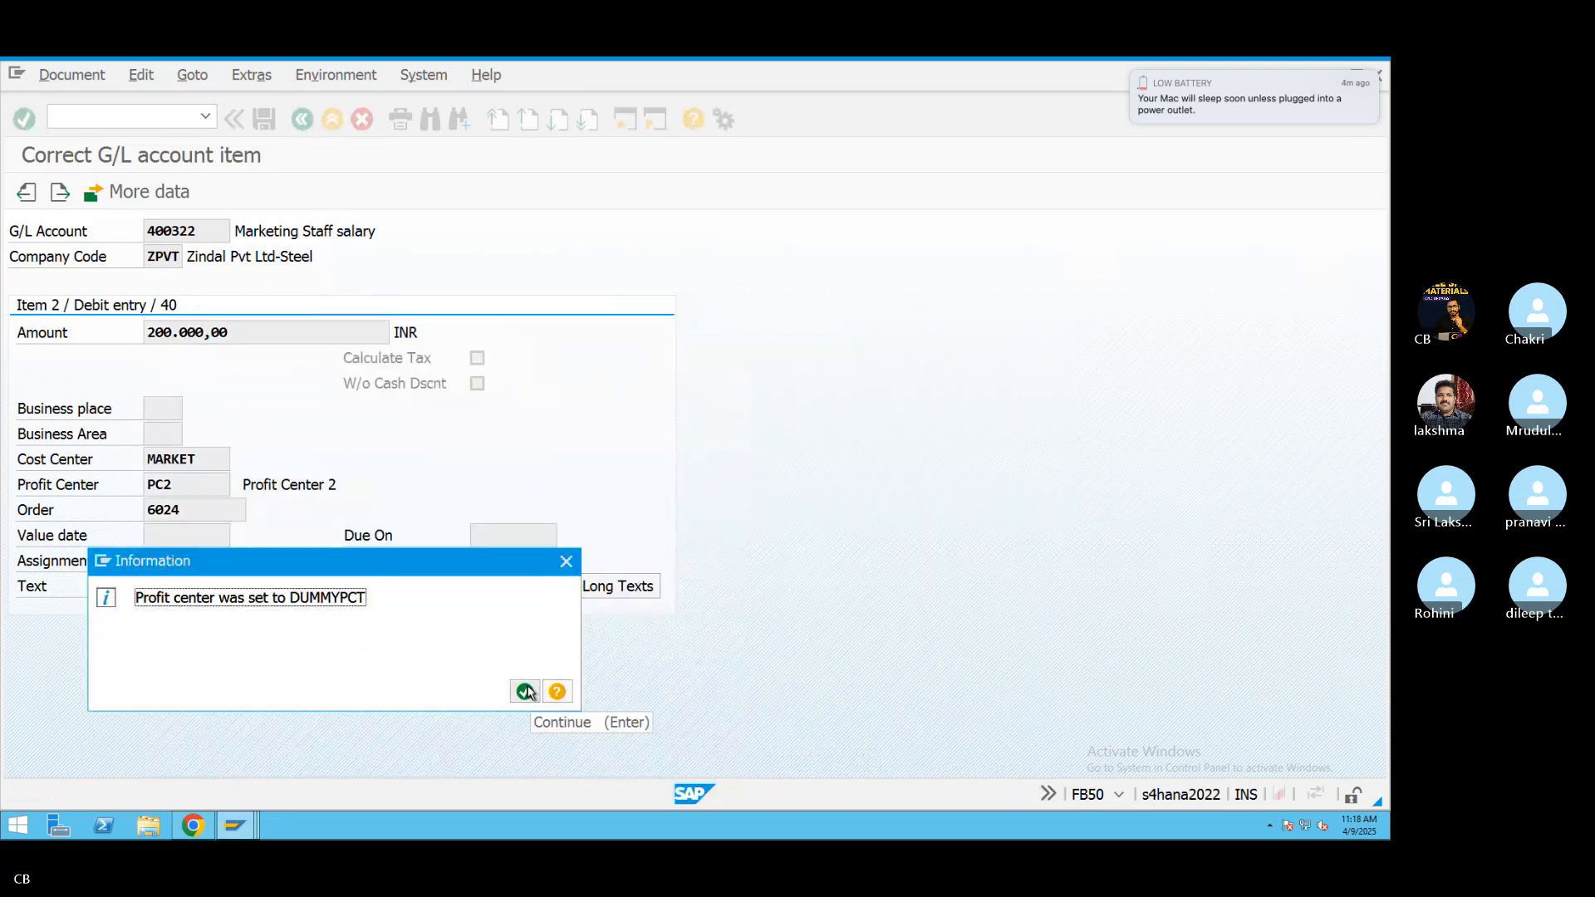
click(526, 691)
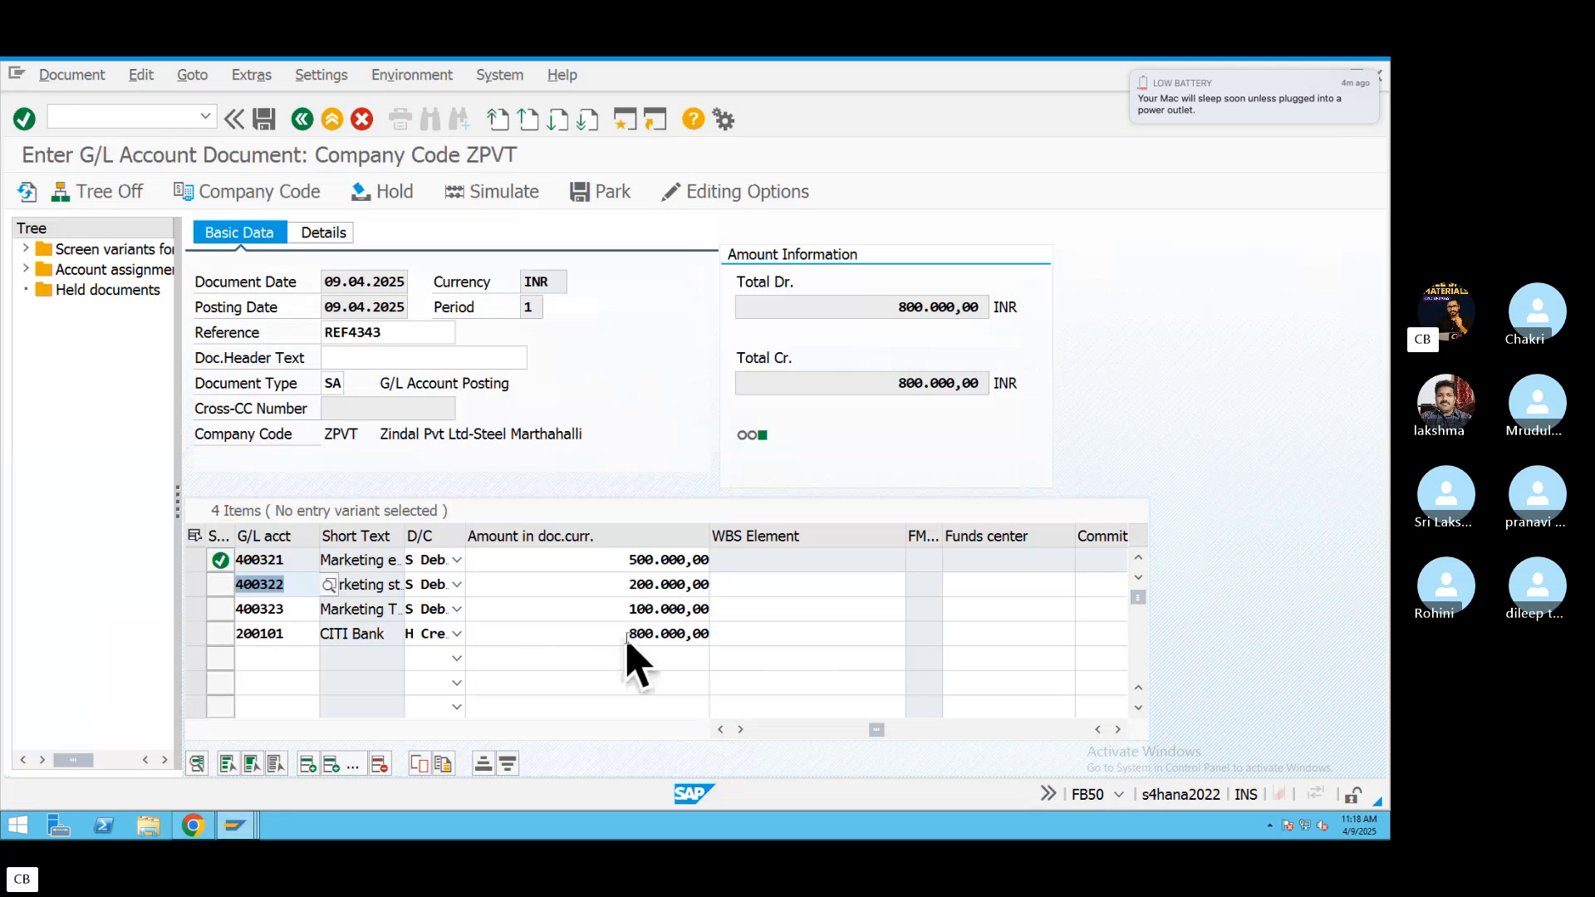
Assign cost center MARKET to the Marketing Traveling exp line item.
double_click(633, 614)
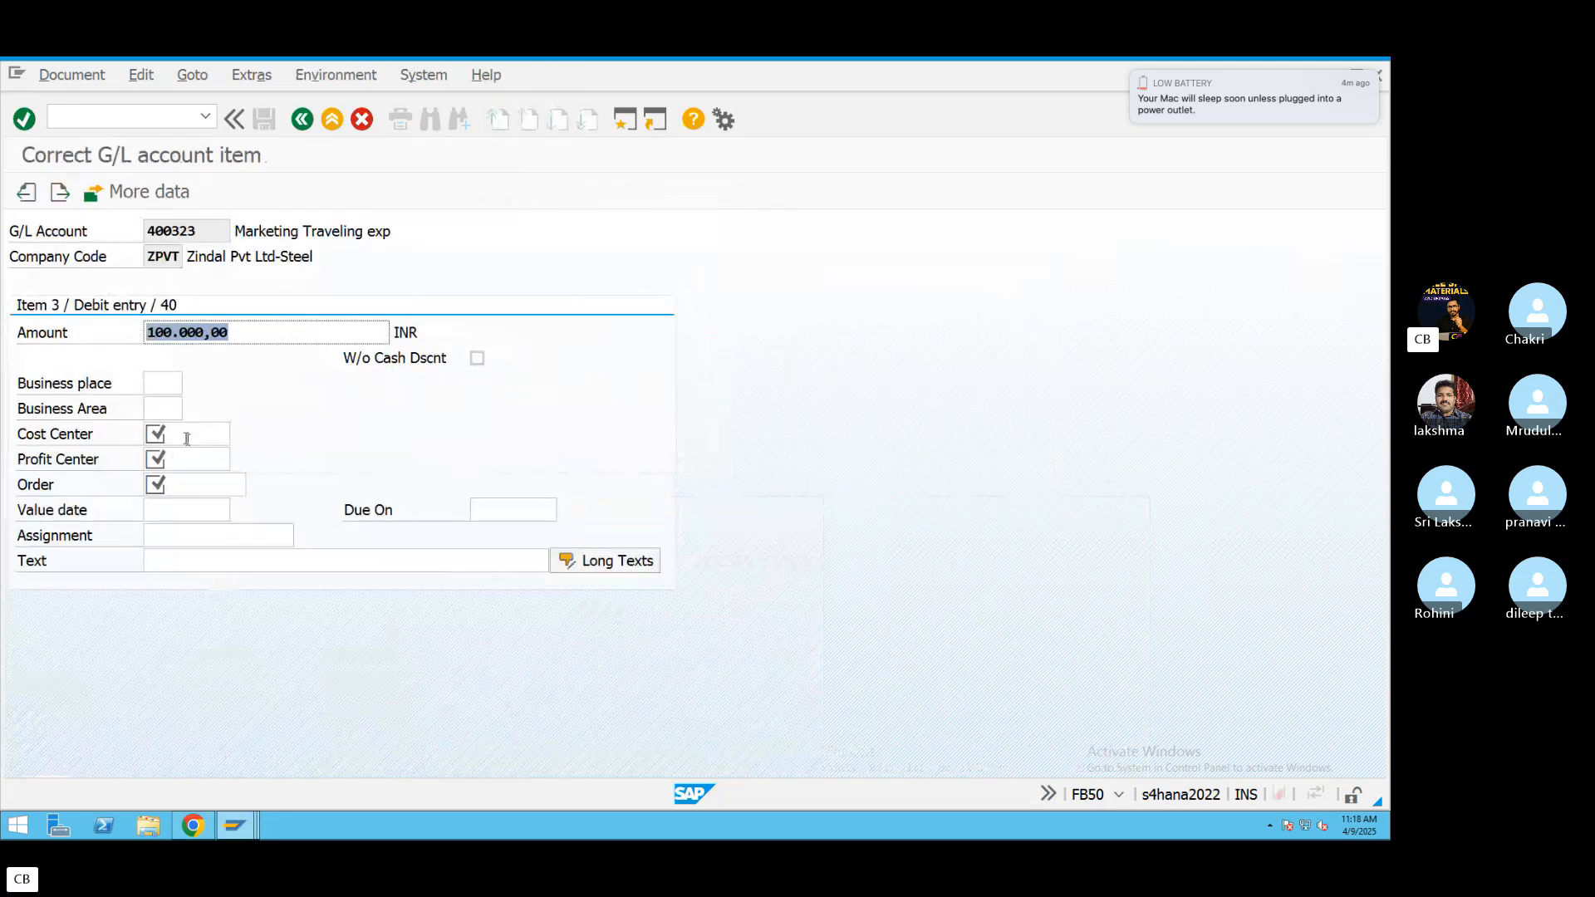
click(231, 435)
click(238, 435)
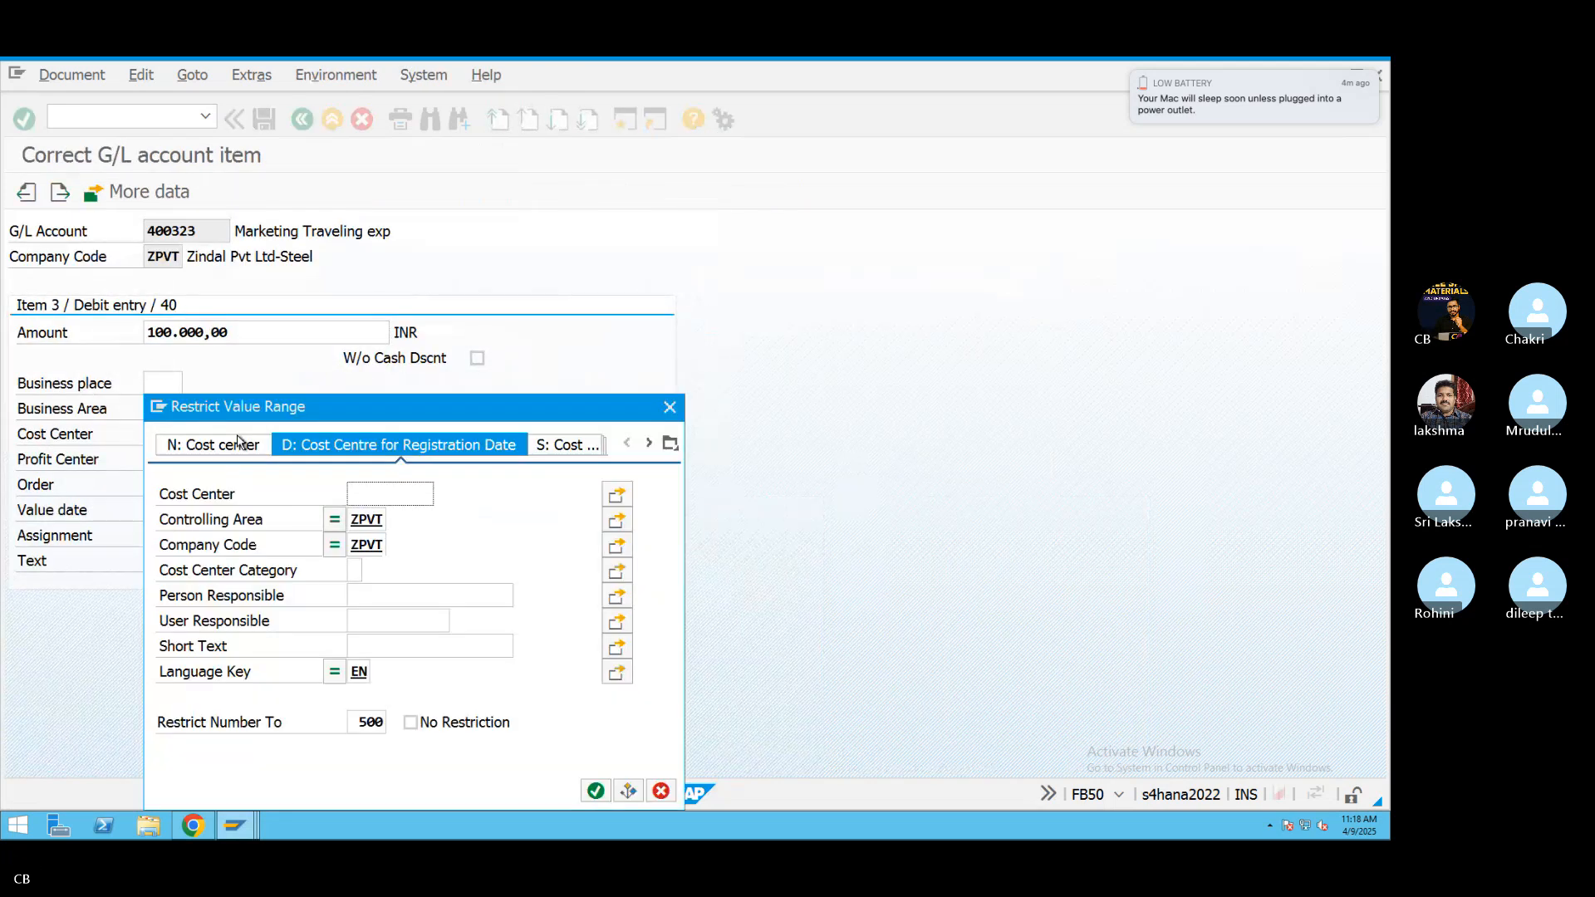
click(596, 791)
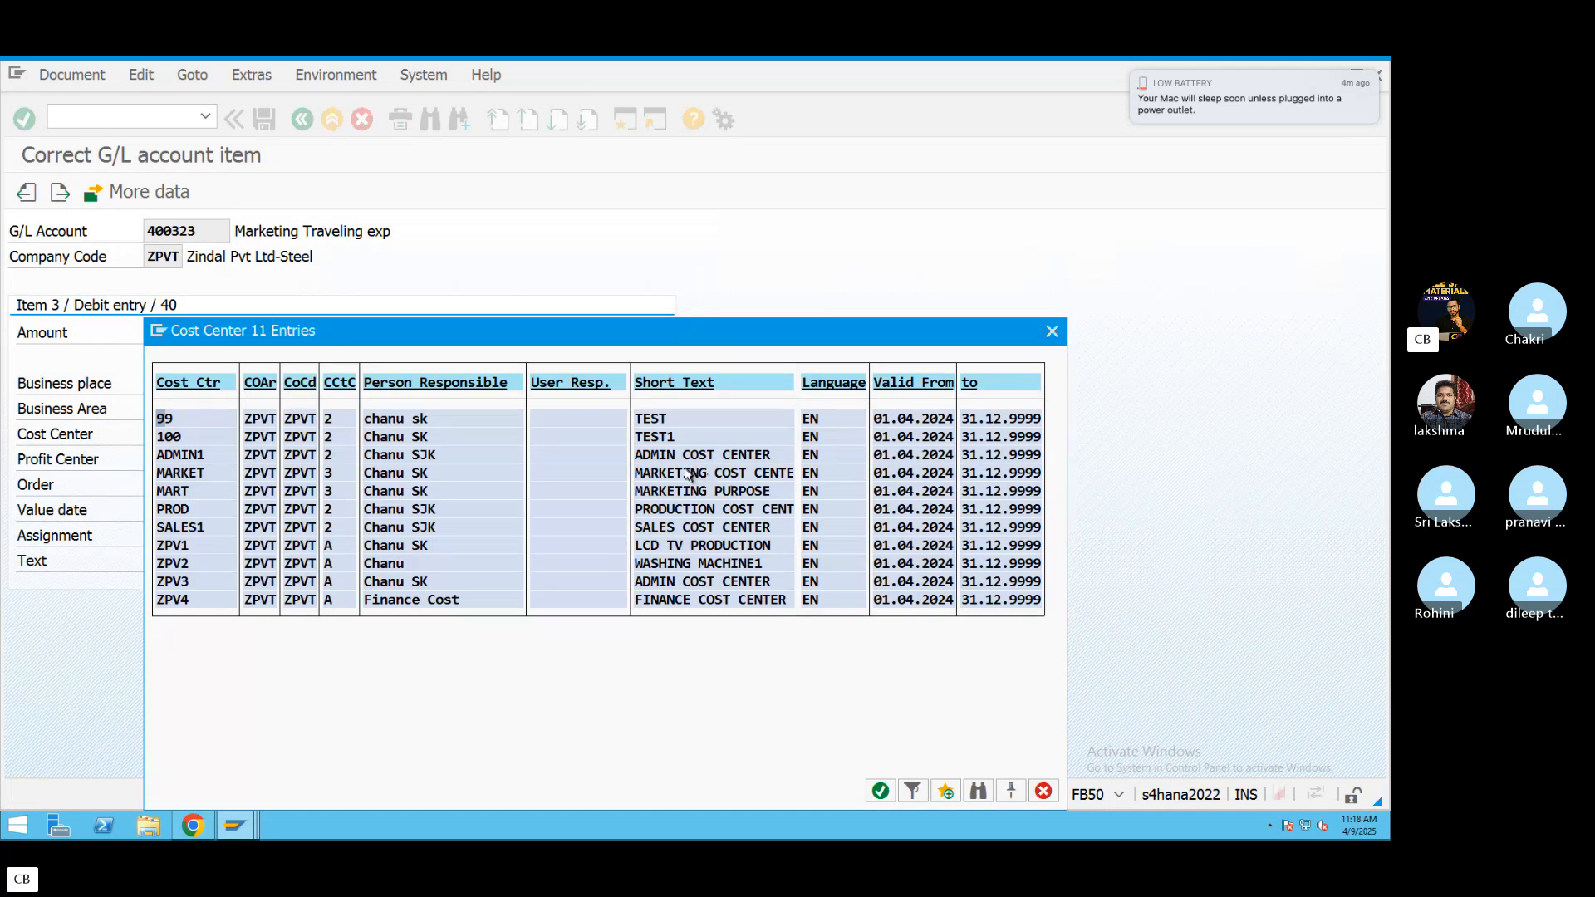
double_click(674, 475)
click(216, 467)
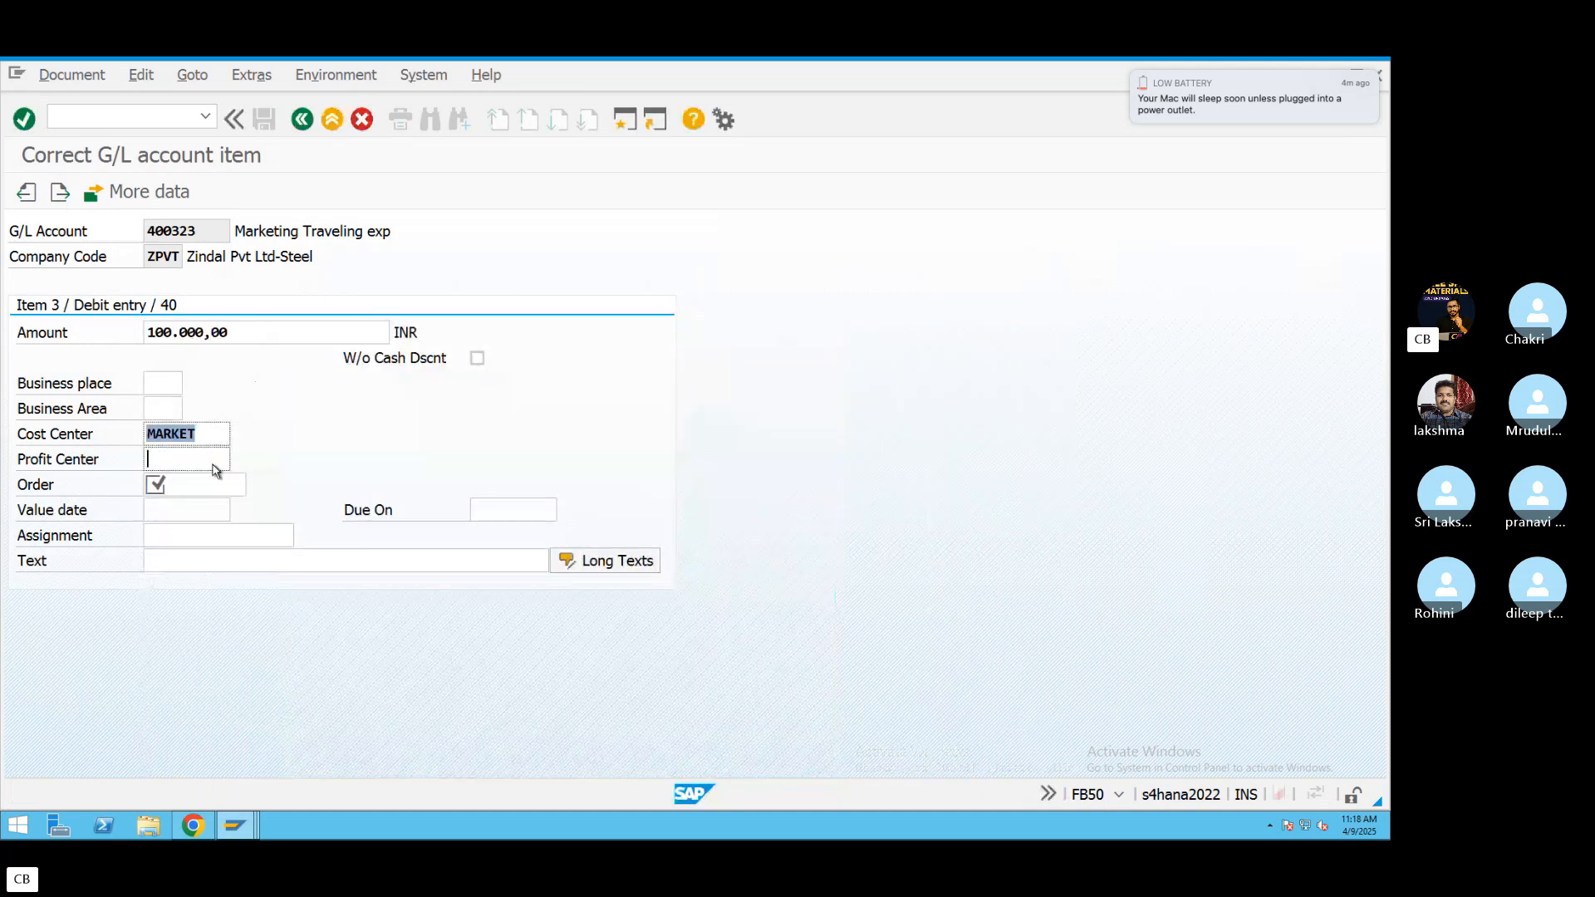
key(Return)
Assign the same Marketing trade fair internal order and profit center PC2 to the Marketing Traveling exp item, and return to the document.
click(234, 487)
click(236, 489)
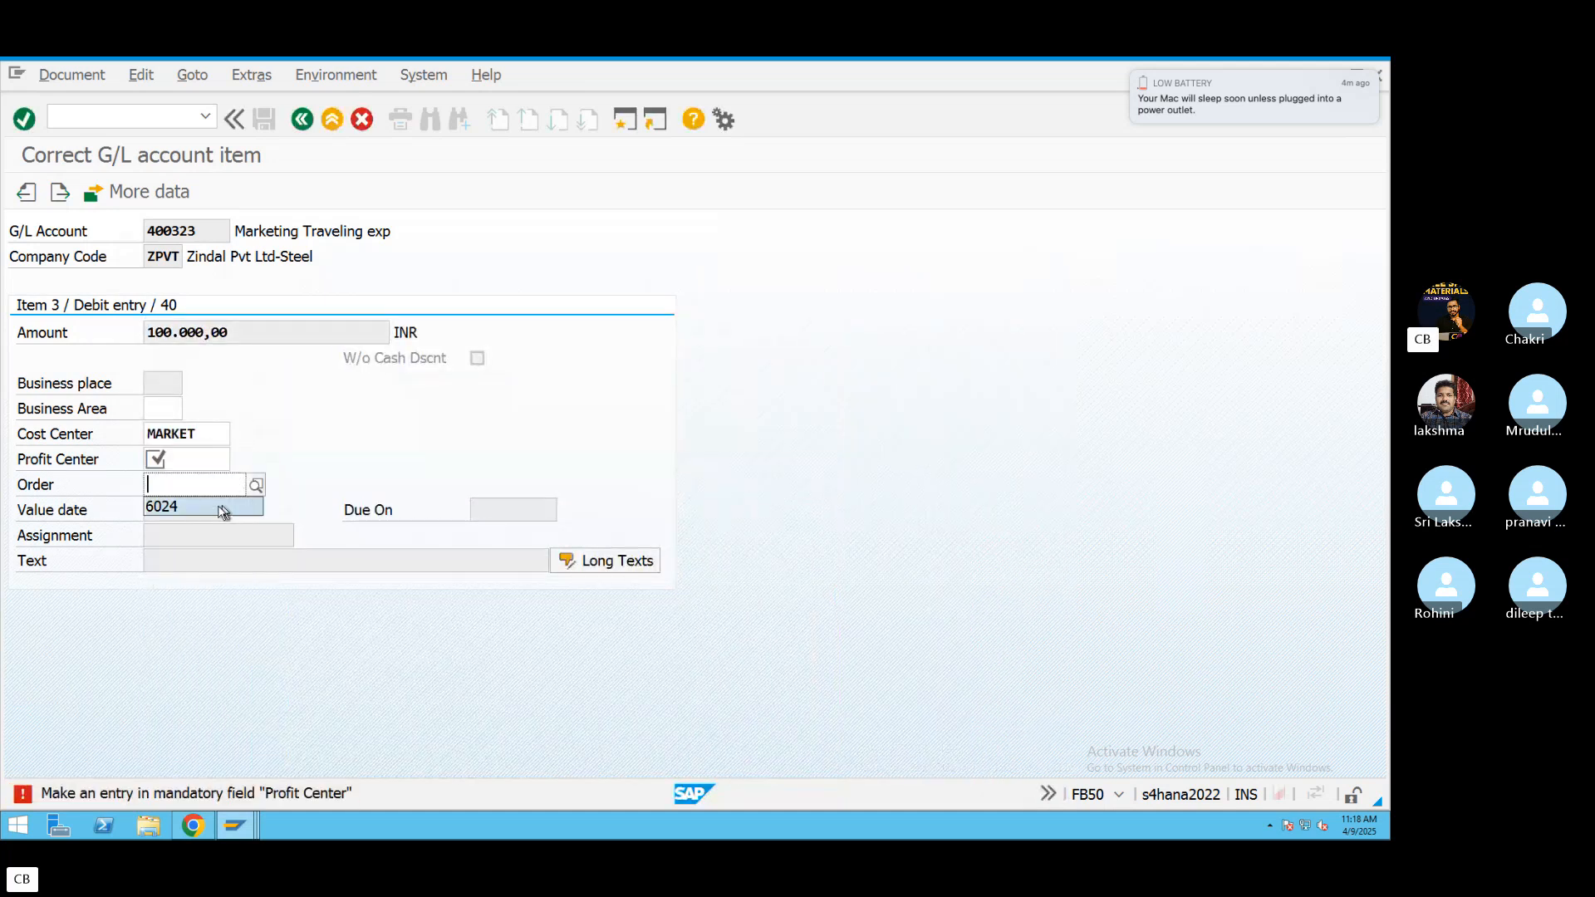
click(203, 509)
click(235, 460)
click(239, 459)
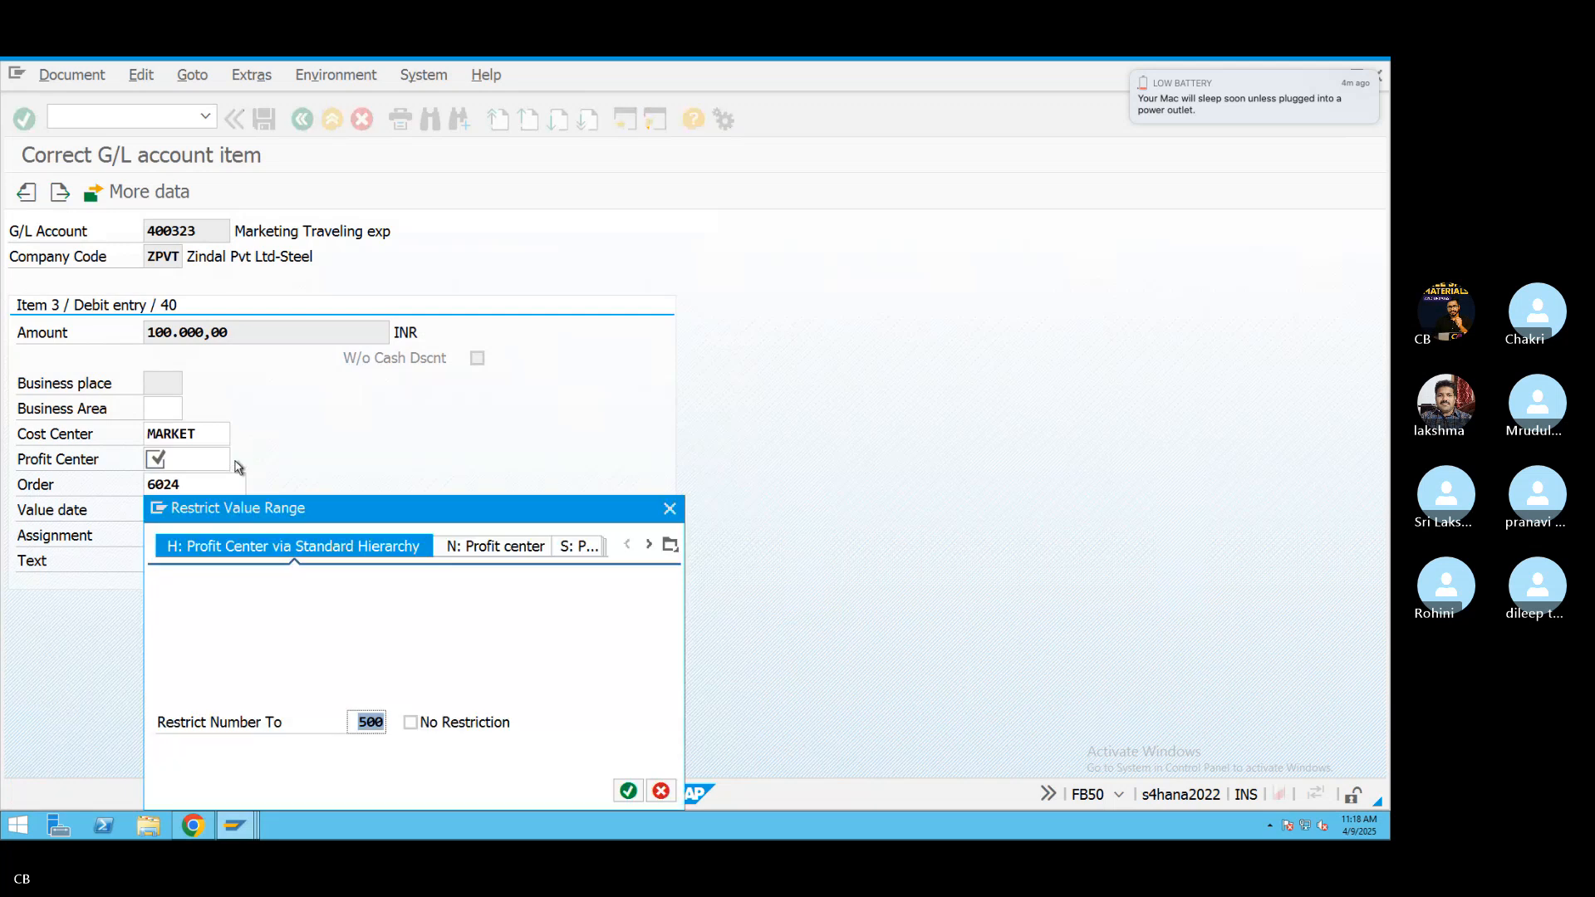
click(630, 790)
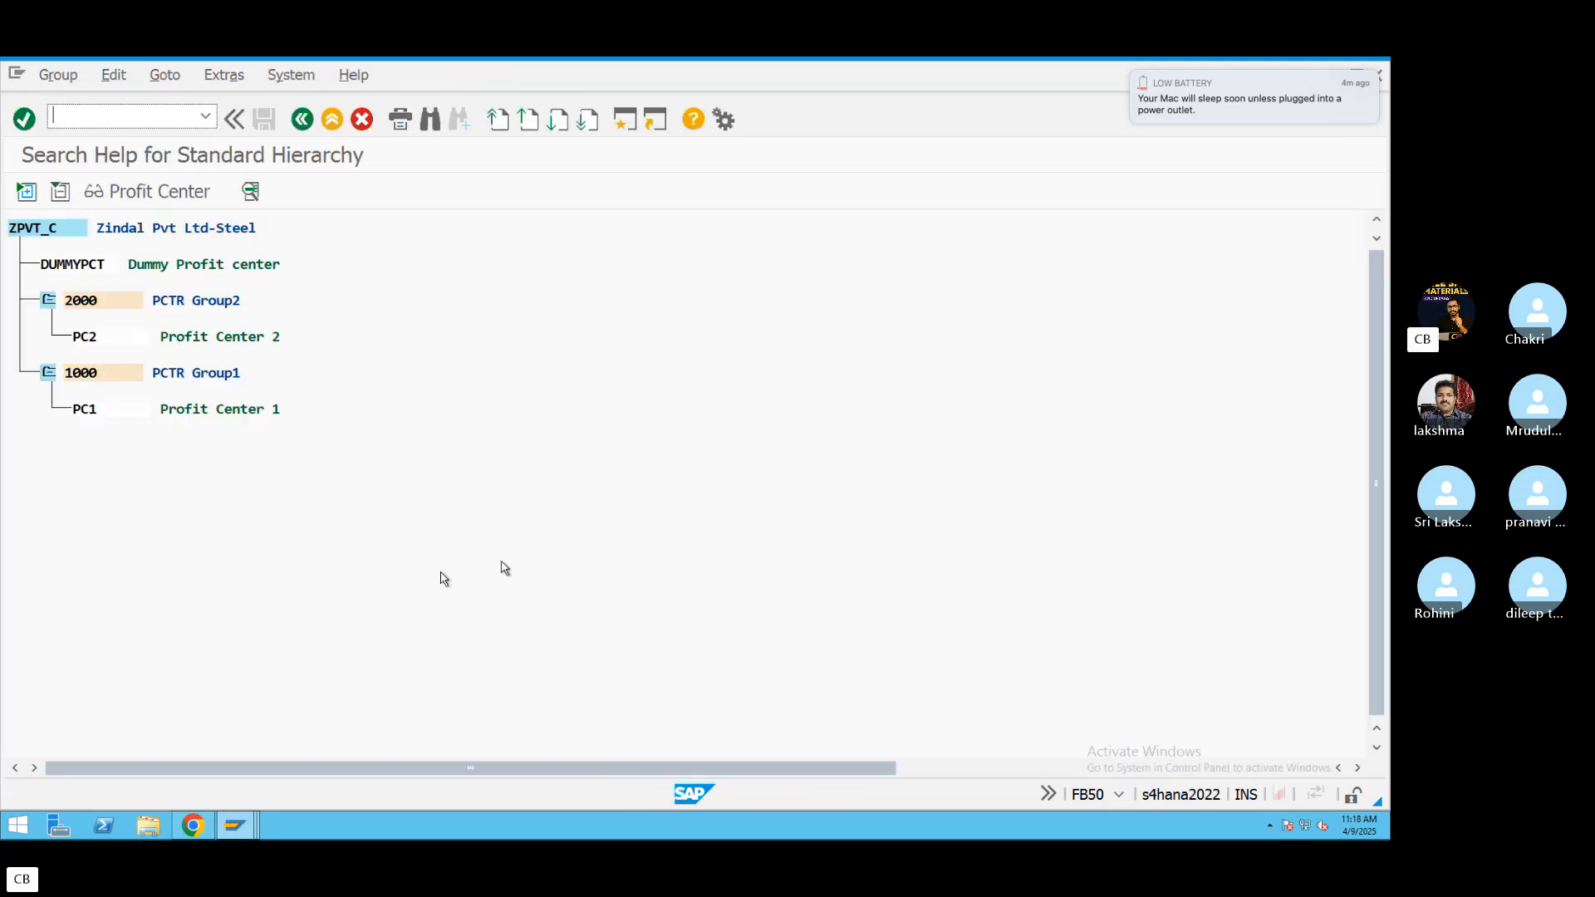
double_click(166, 343)
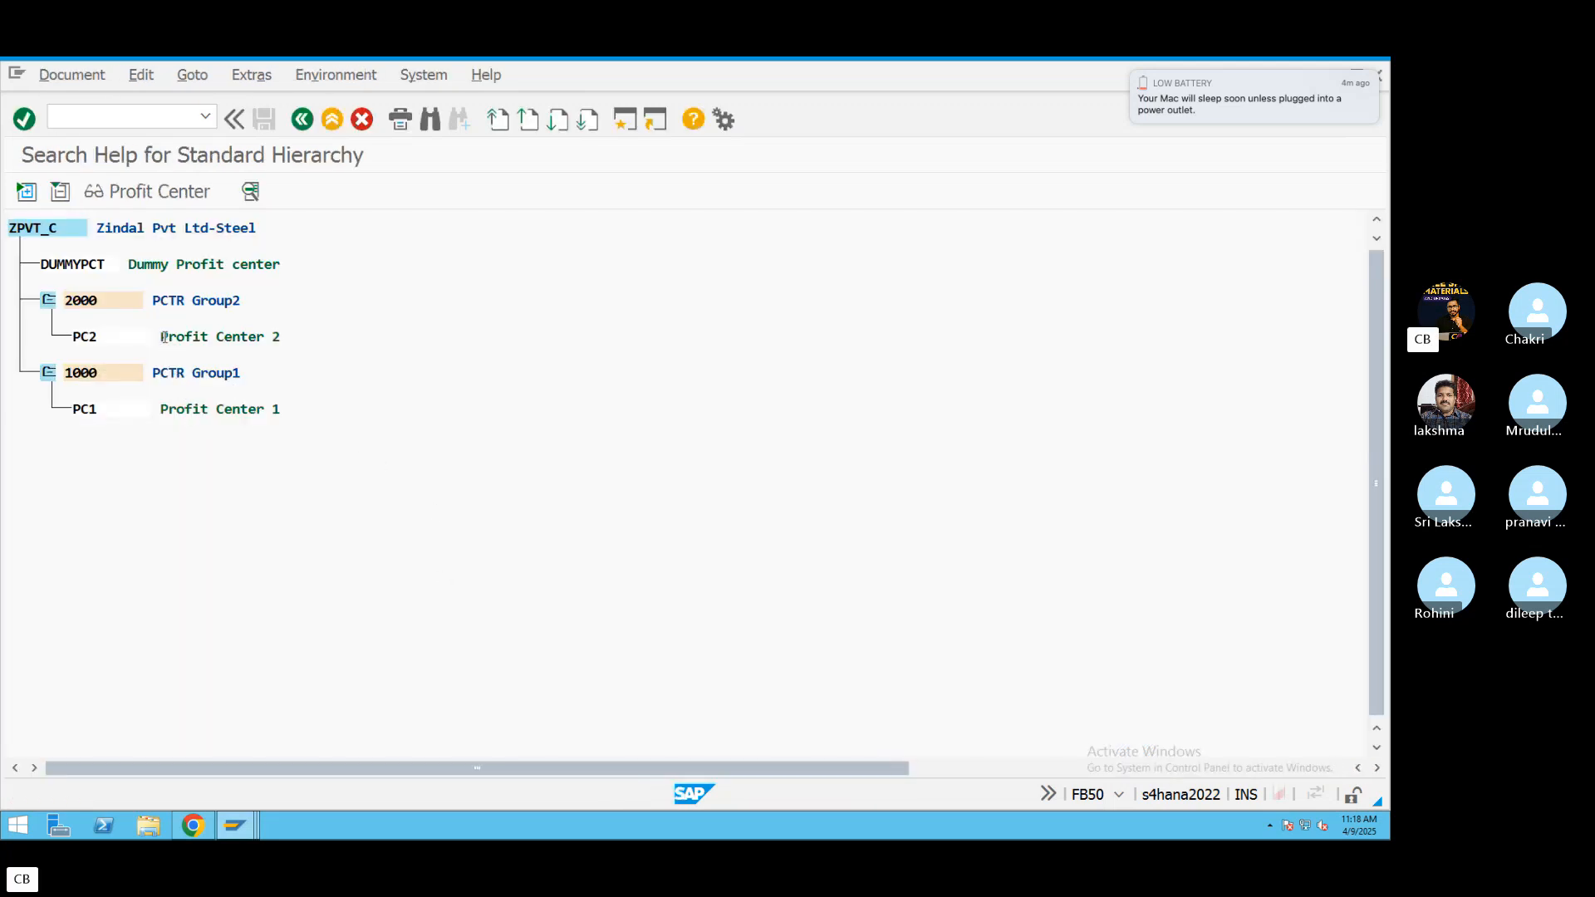
click(302, 119)
click(522, 692)
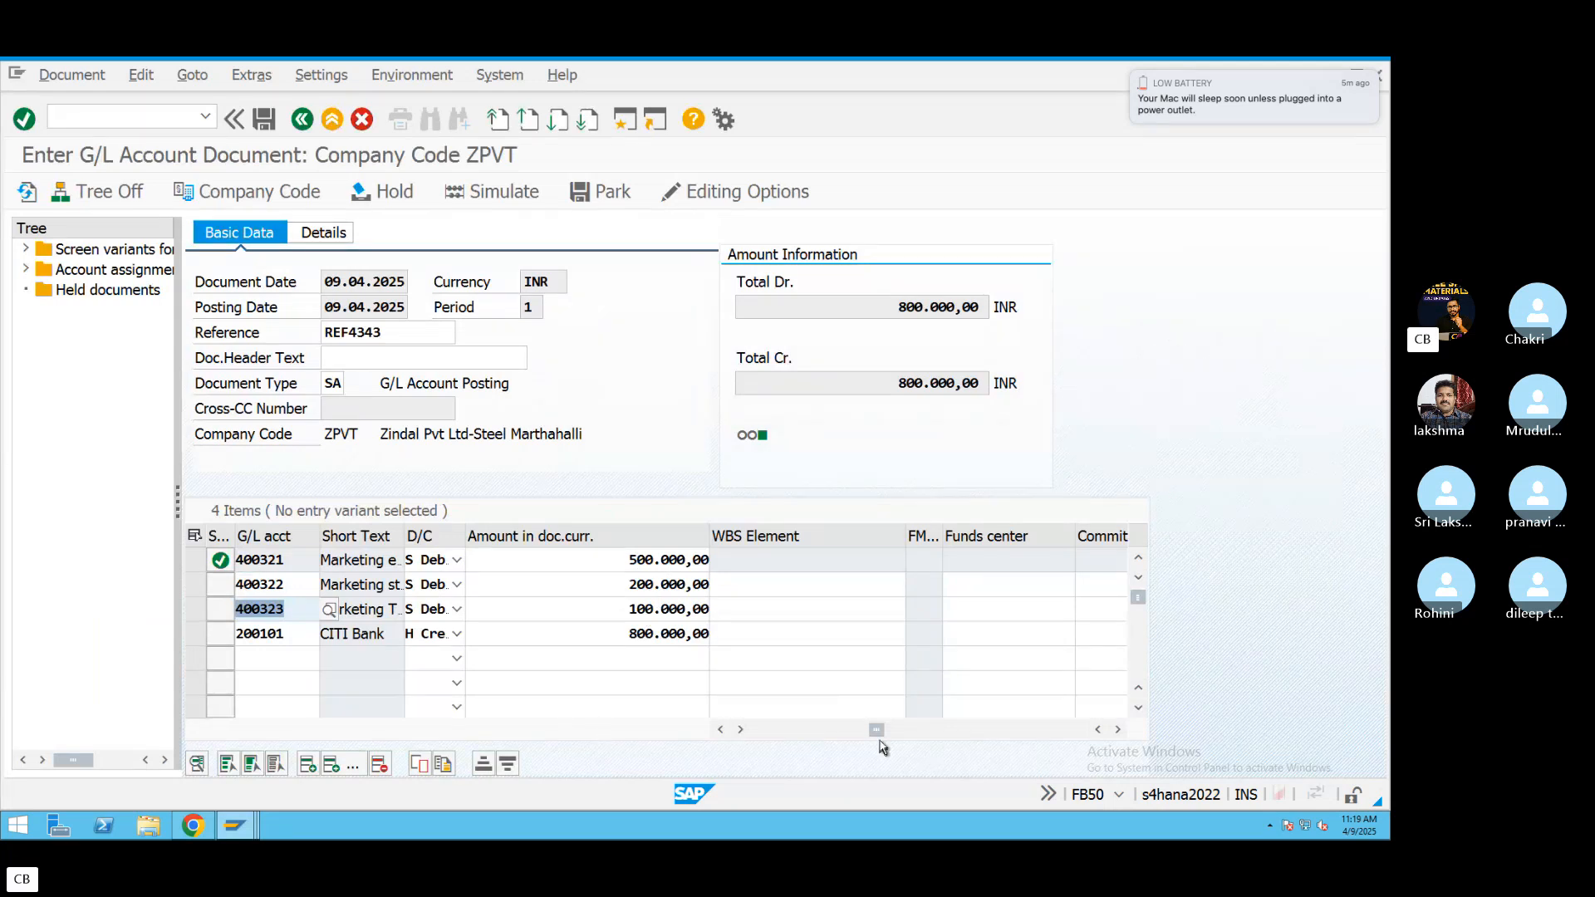
Simulate the G/L account document for company code ZPVT and post it.
drag(879, 731, 759, 746)
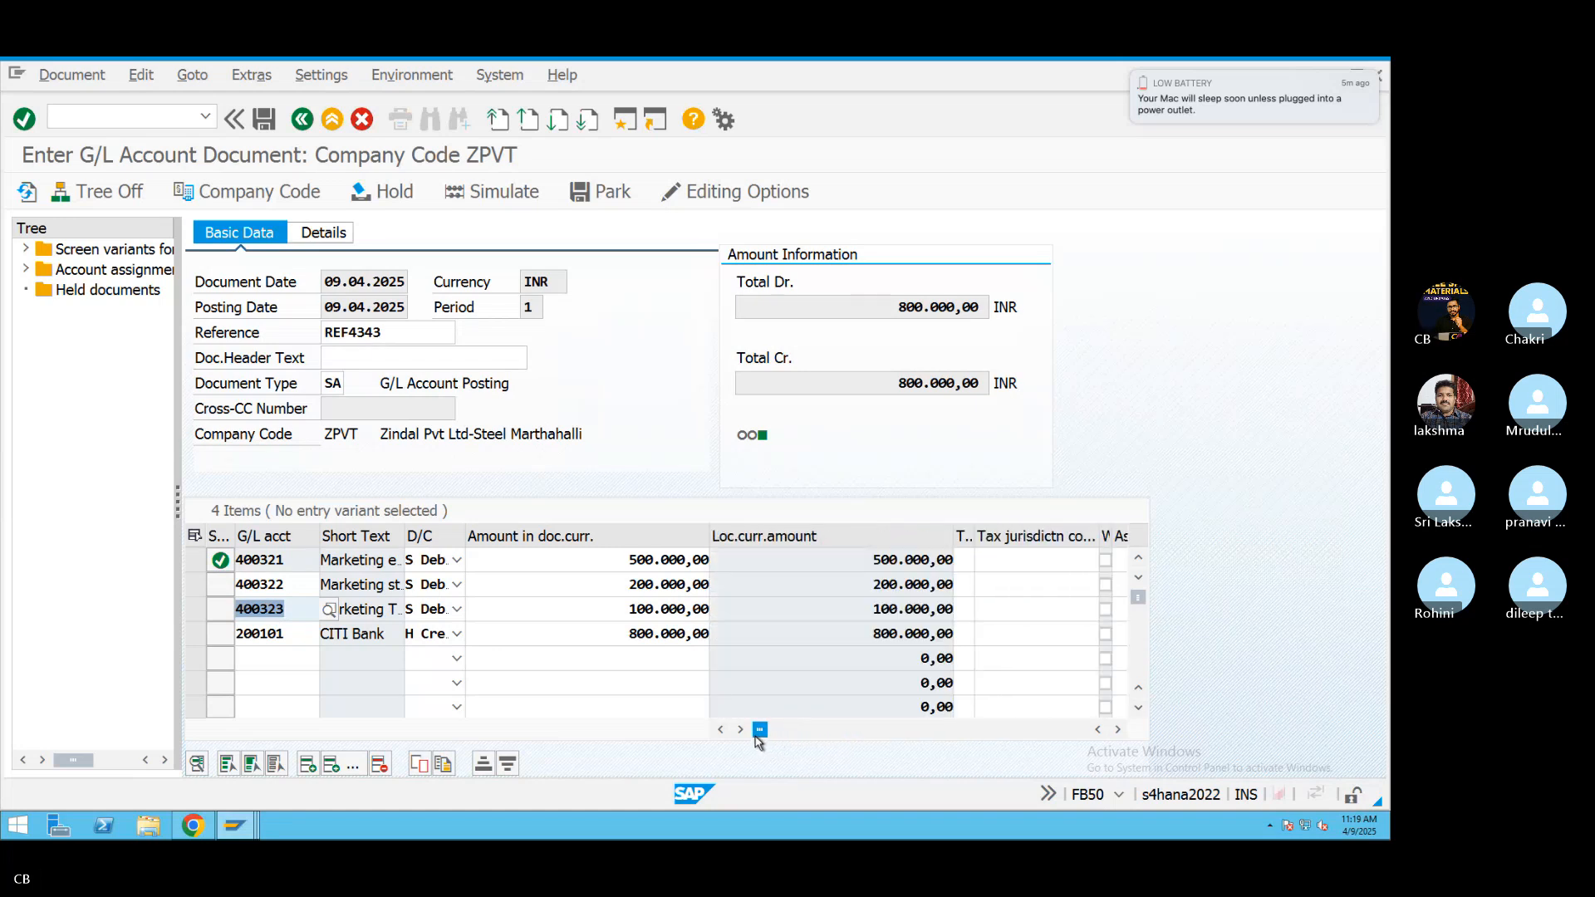
click(494, 191)
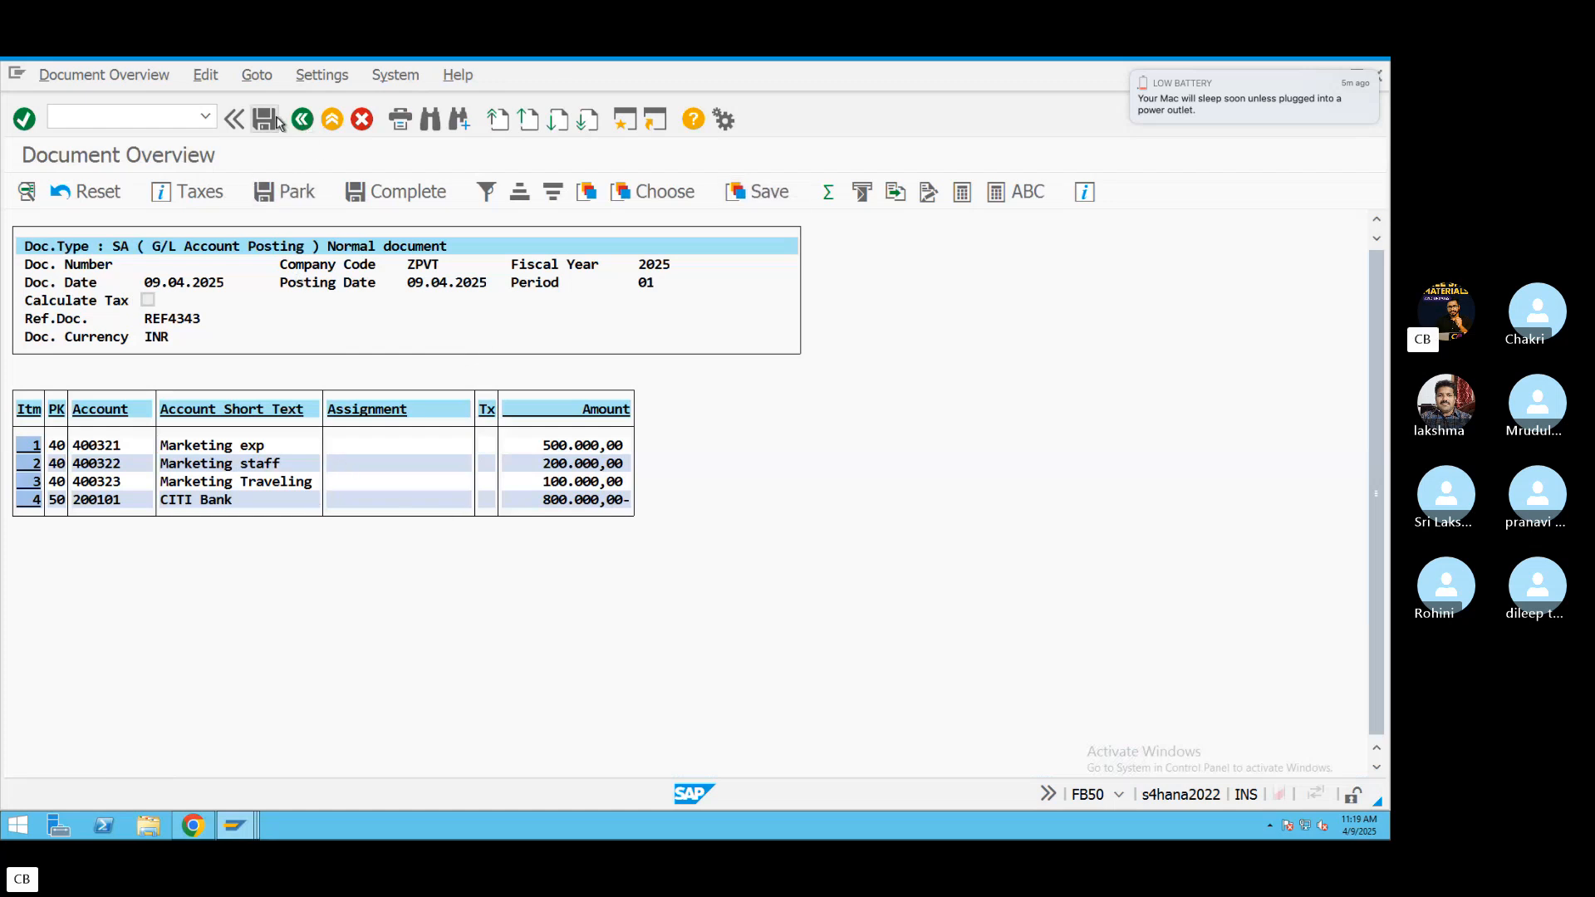
click(277, 121)
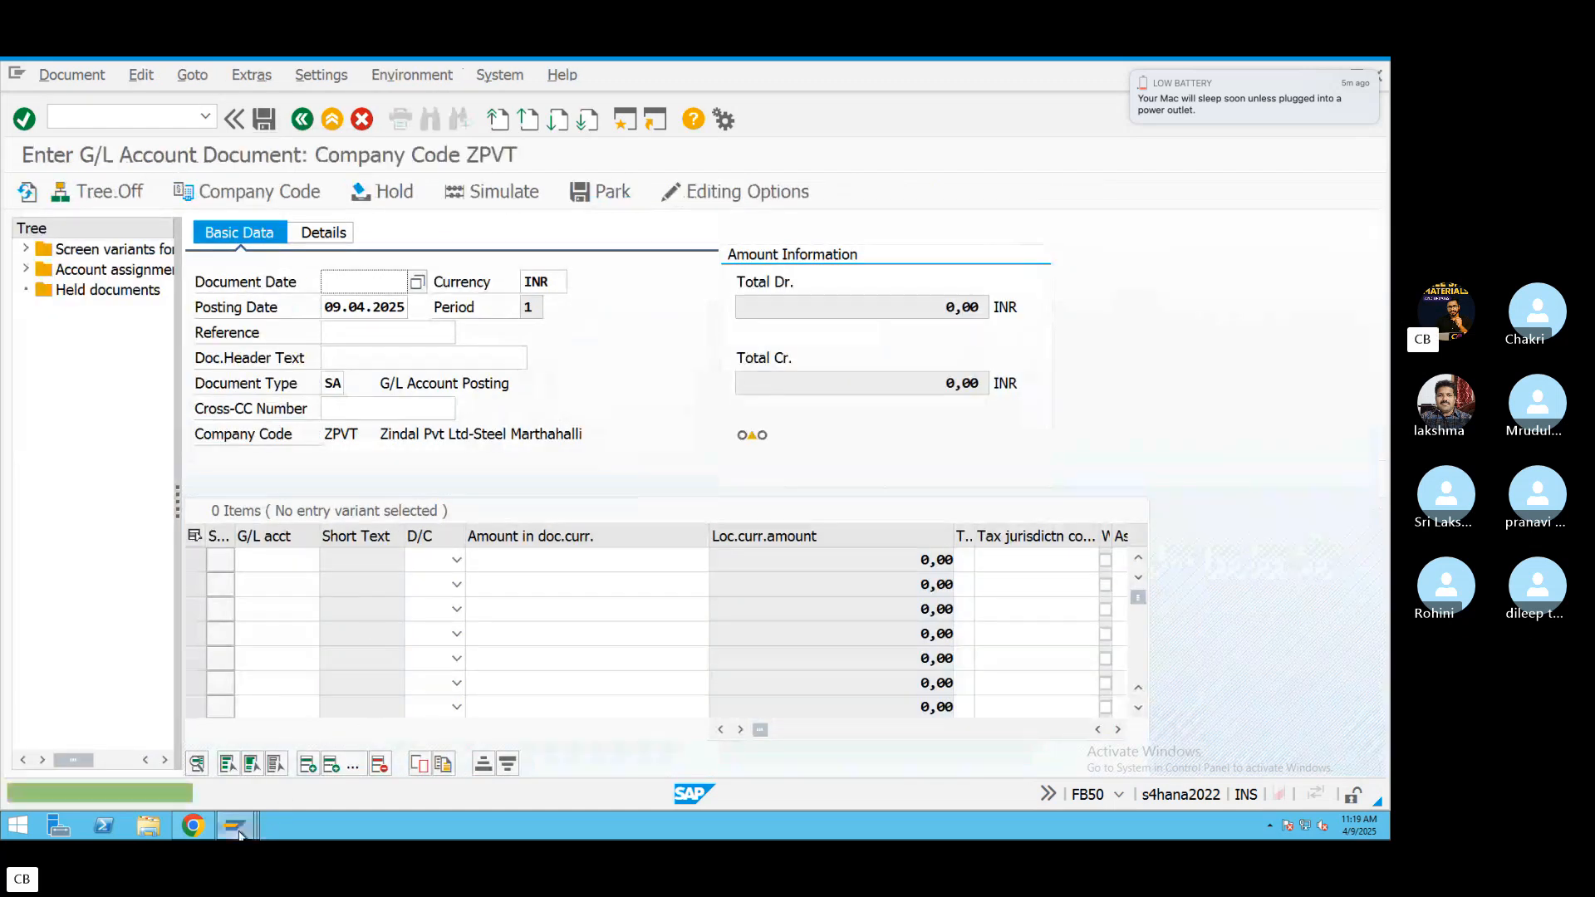
Switch to the session with the Orders: Actual/Plan/Variance report and rerun it with the existing selection values.
mouse_move(237, 830)
mouse_move(438, 770)
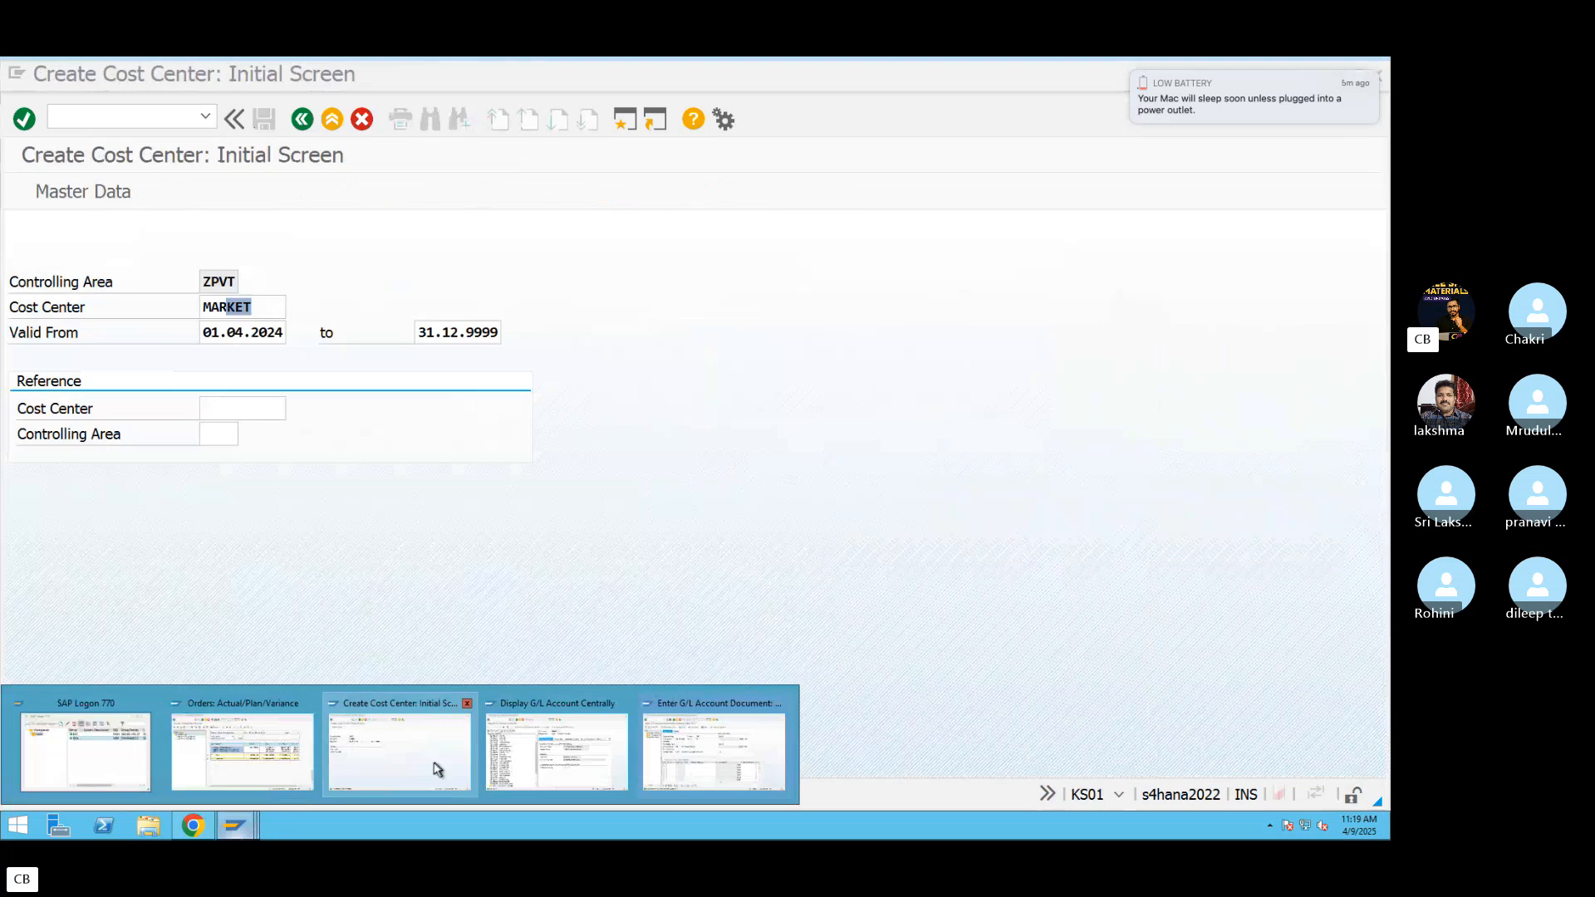
click(242, 752)
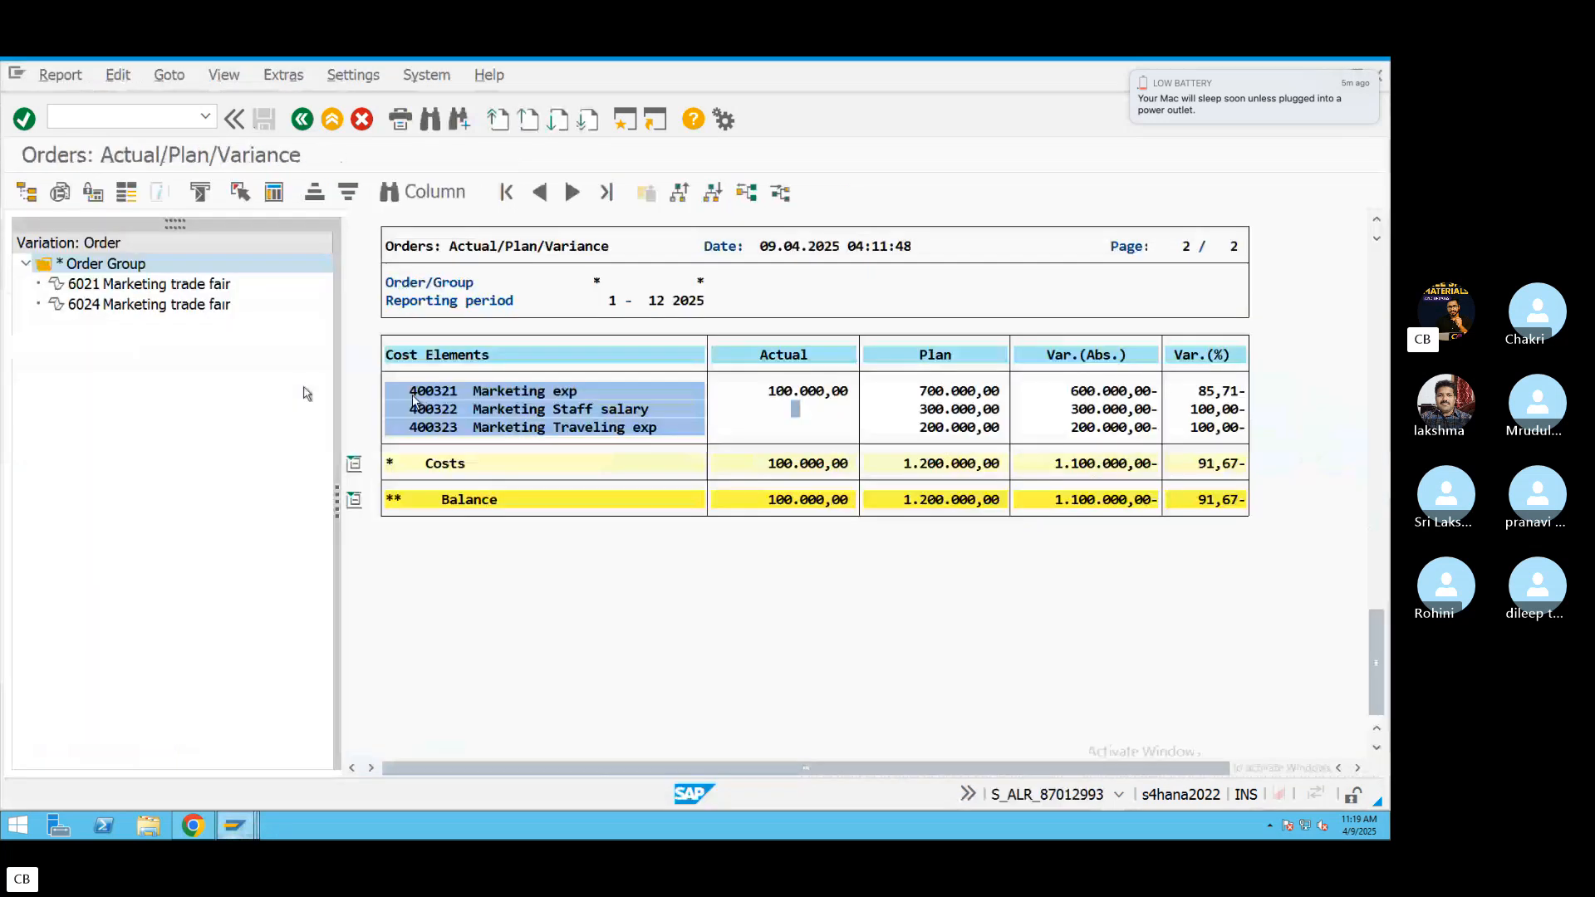
click(302, 121)
click(156, 344)
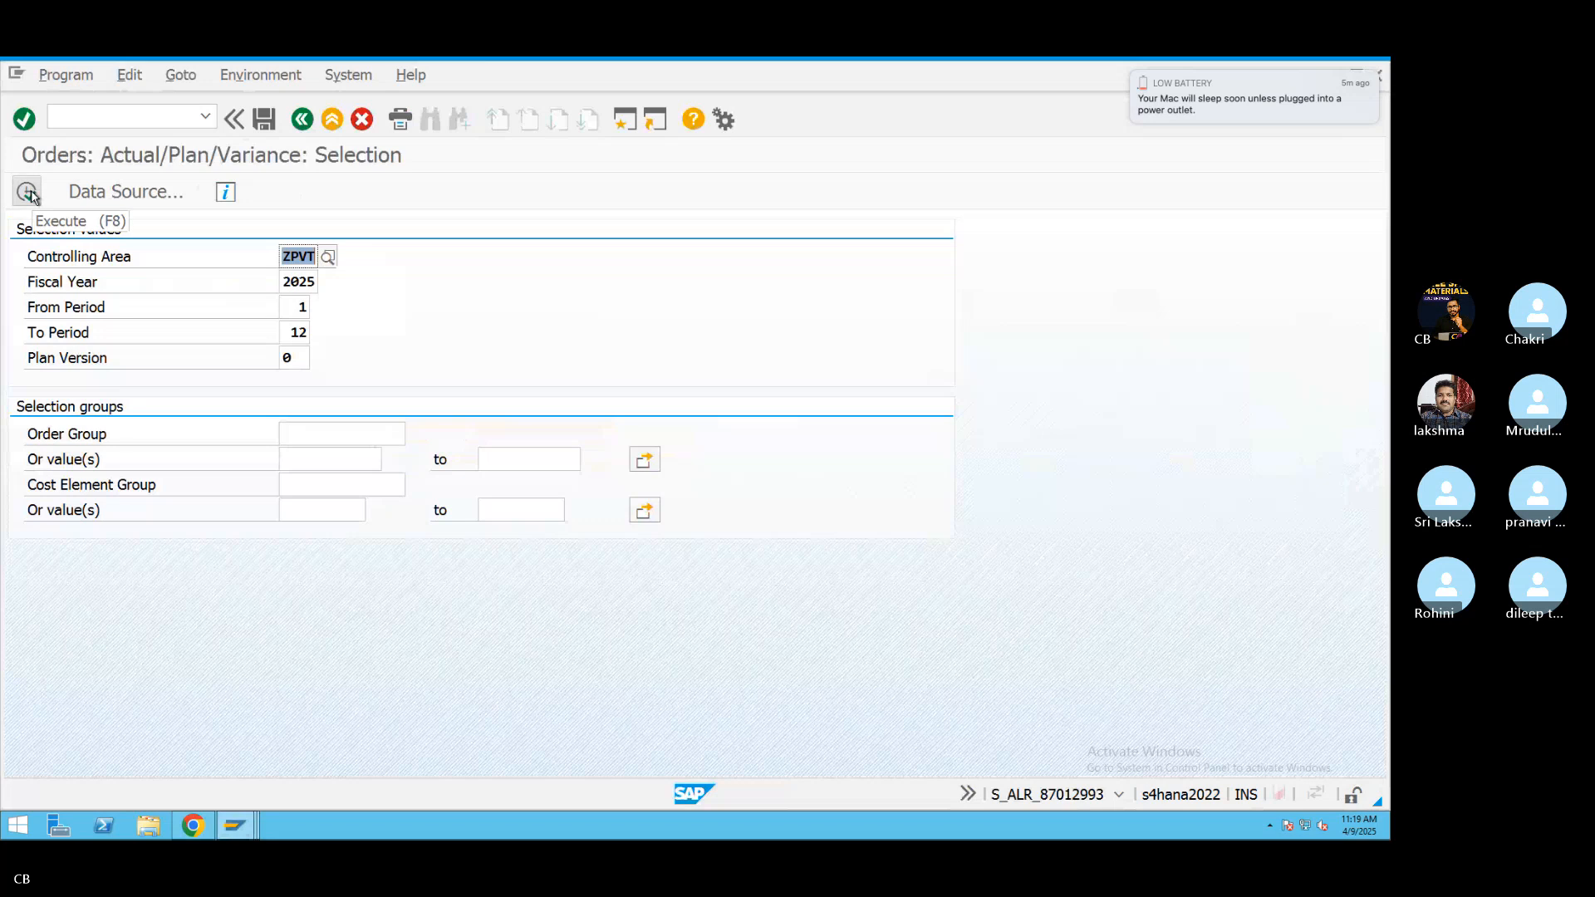
click(28, 193)
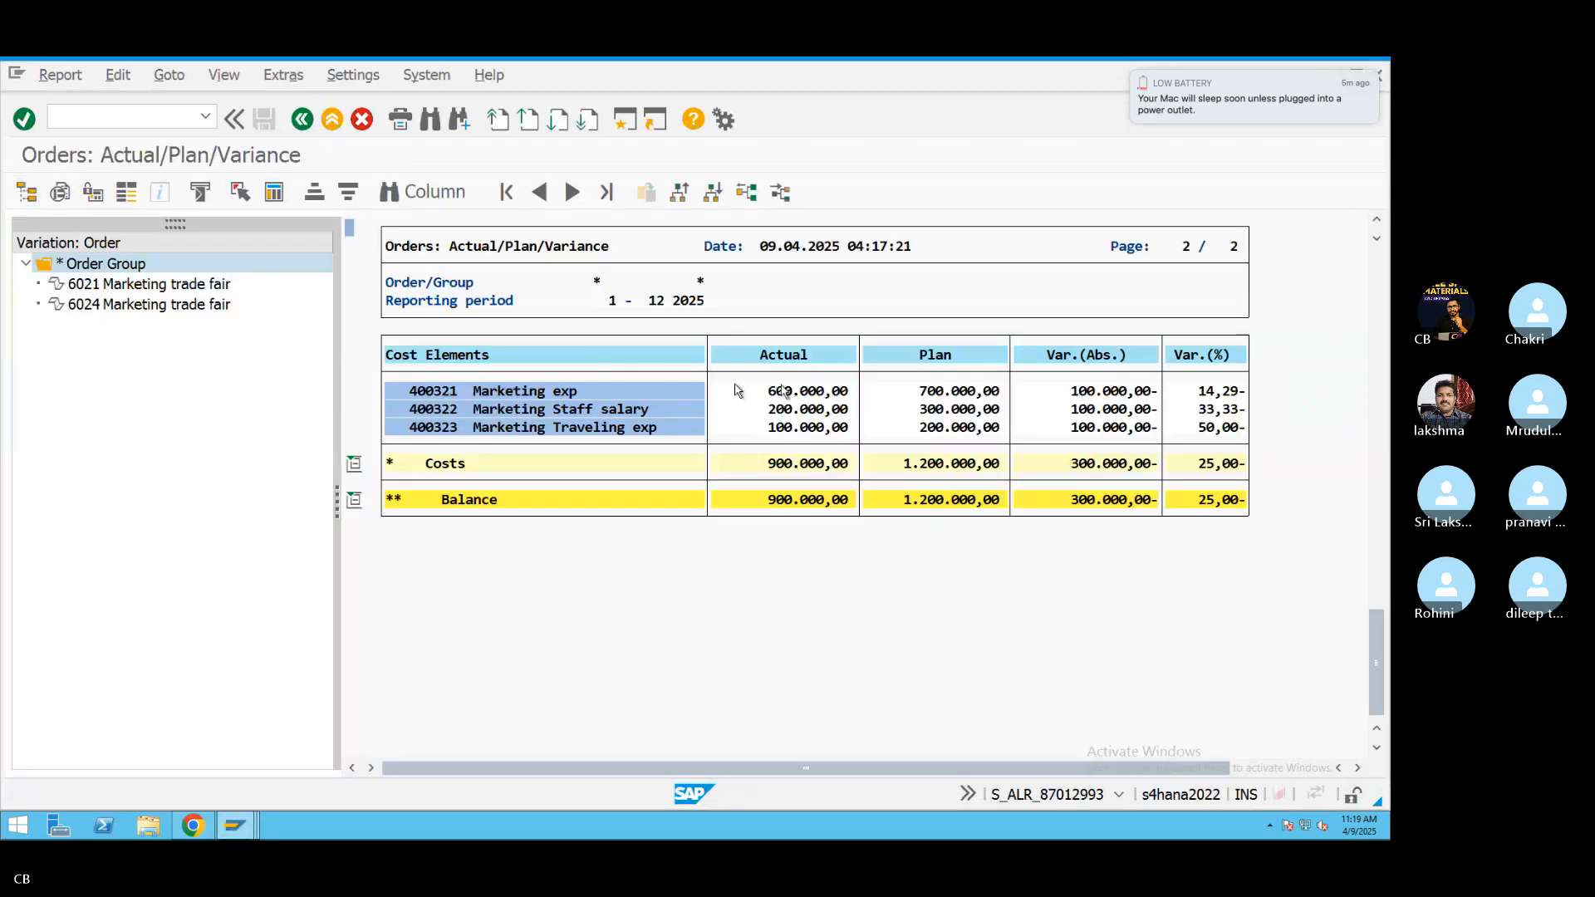
Examine the actual, plan and variance amounts for the whole order group and for each Marketing trade fair order.
click(914, 463)
click(1075, 463)
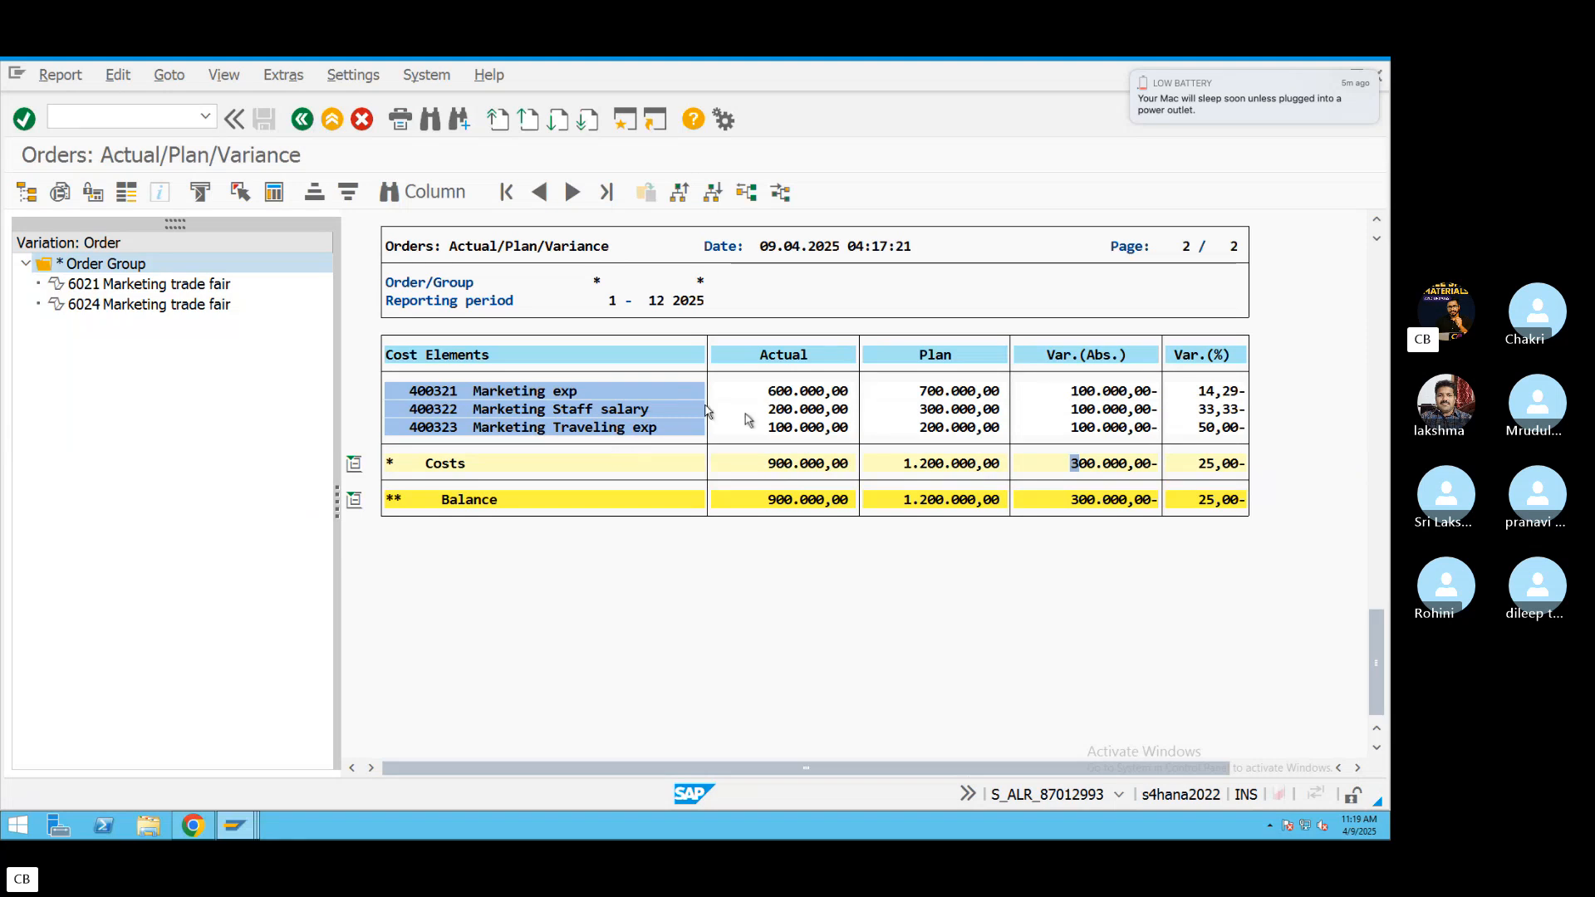
click(92, 288)
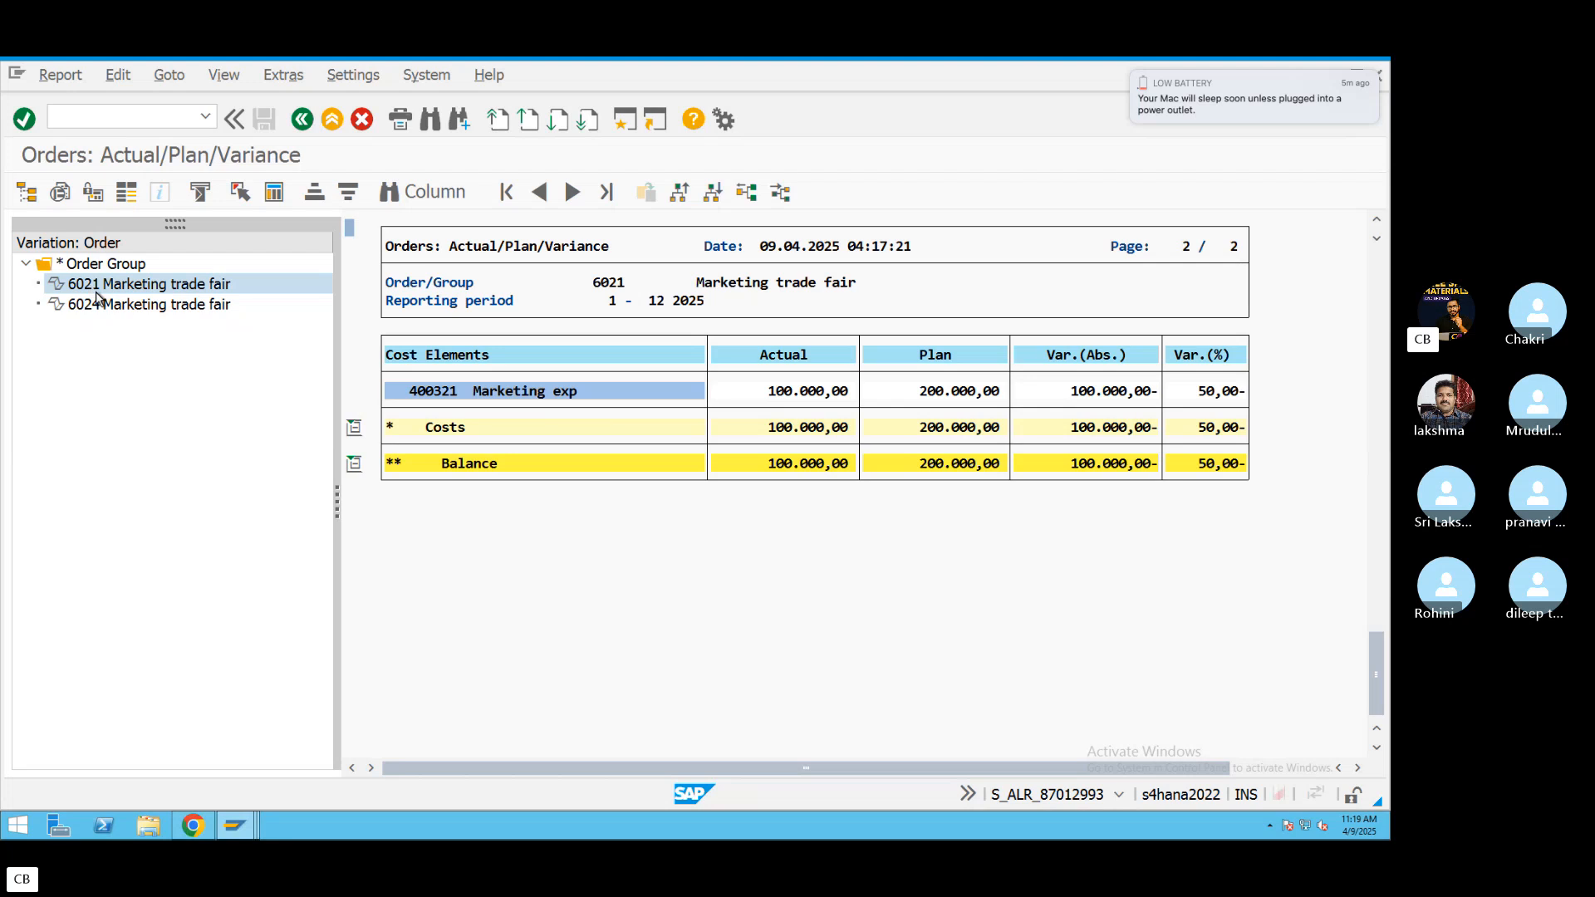
click(98, 305)
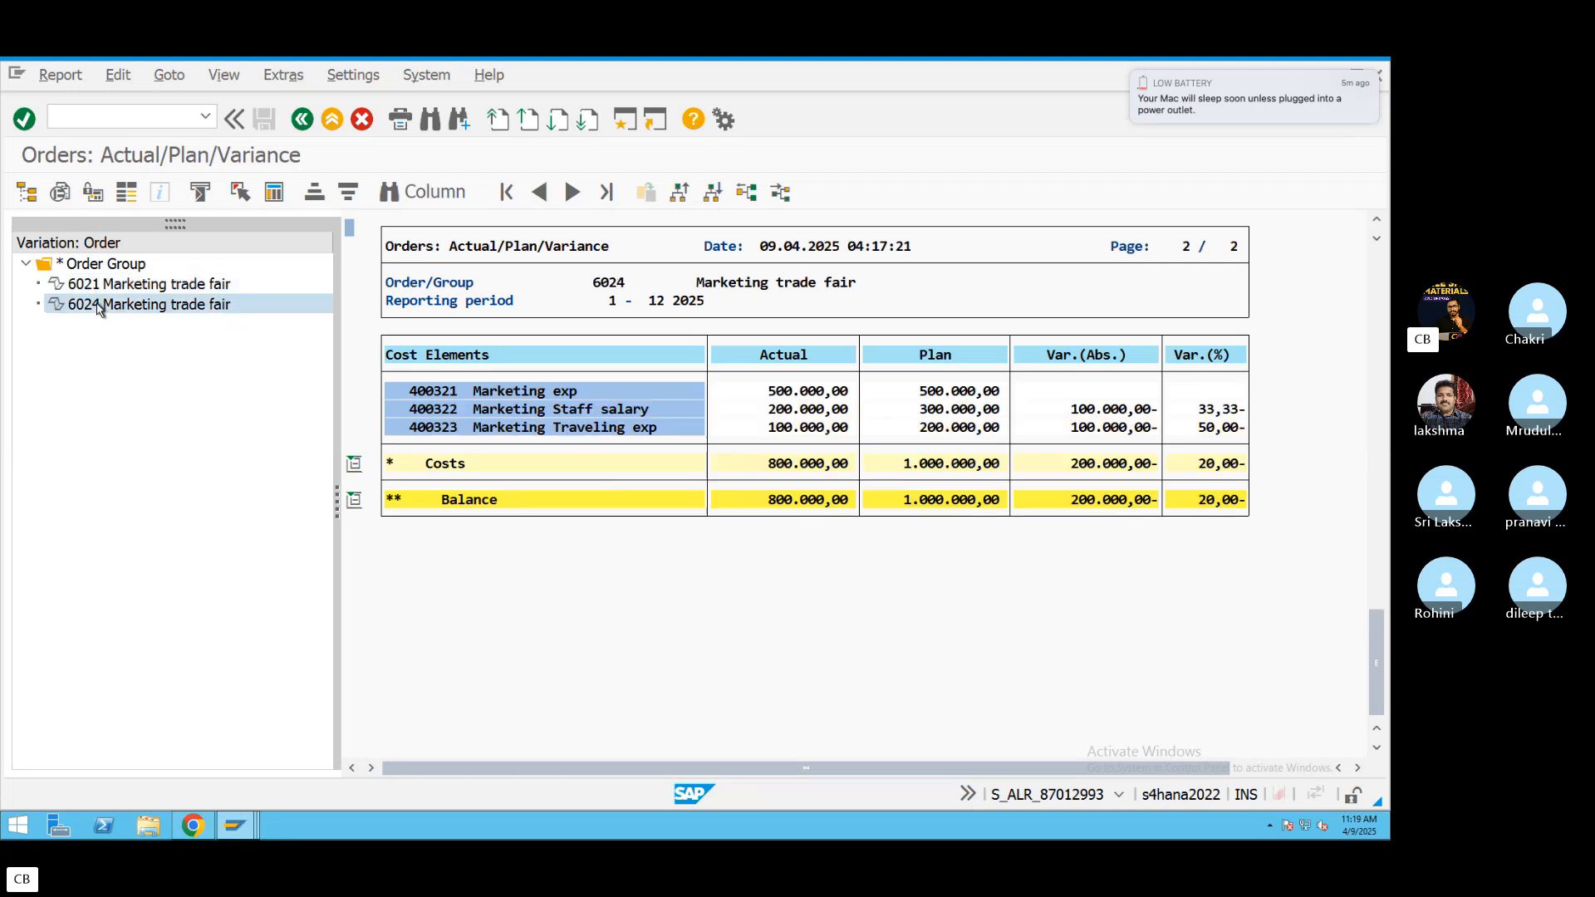
click(961, 396)
click(820, 428)
click(947, 429)
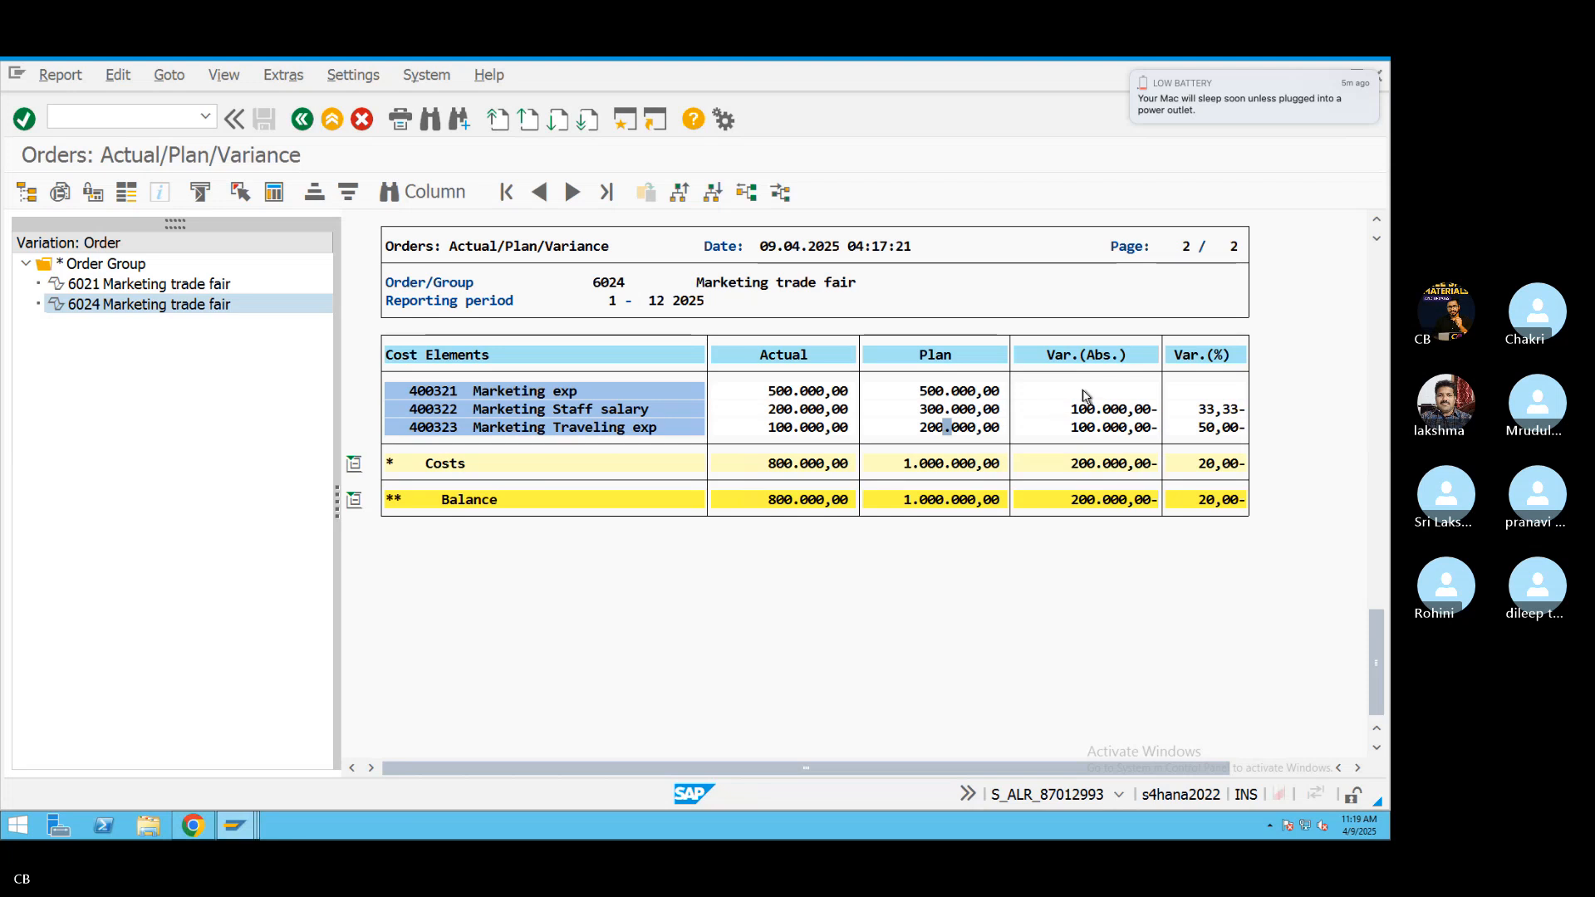
click(1082, 390)
click(963, 395)
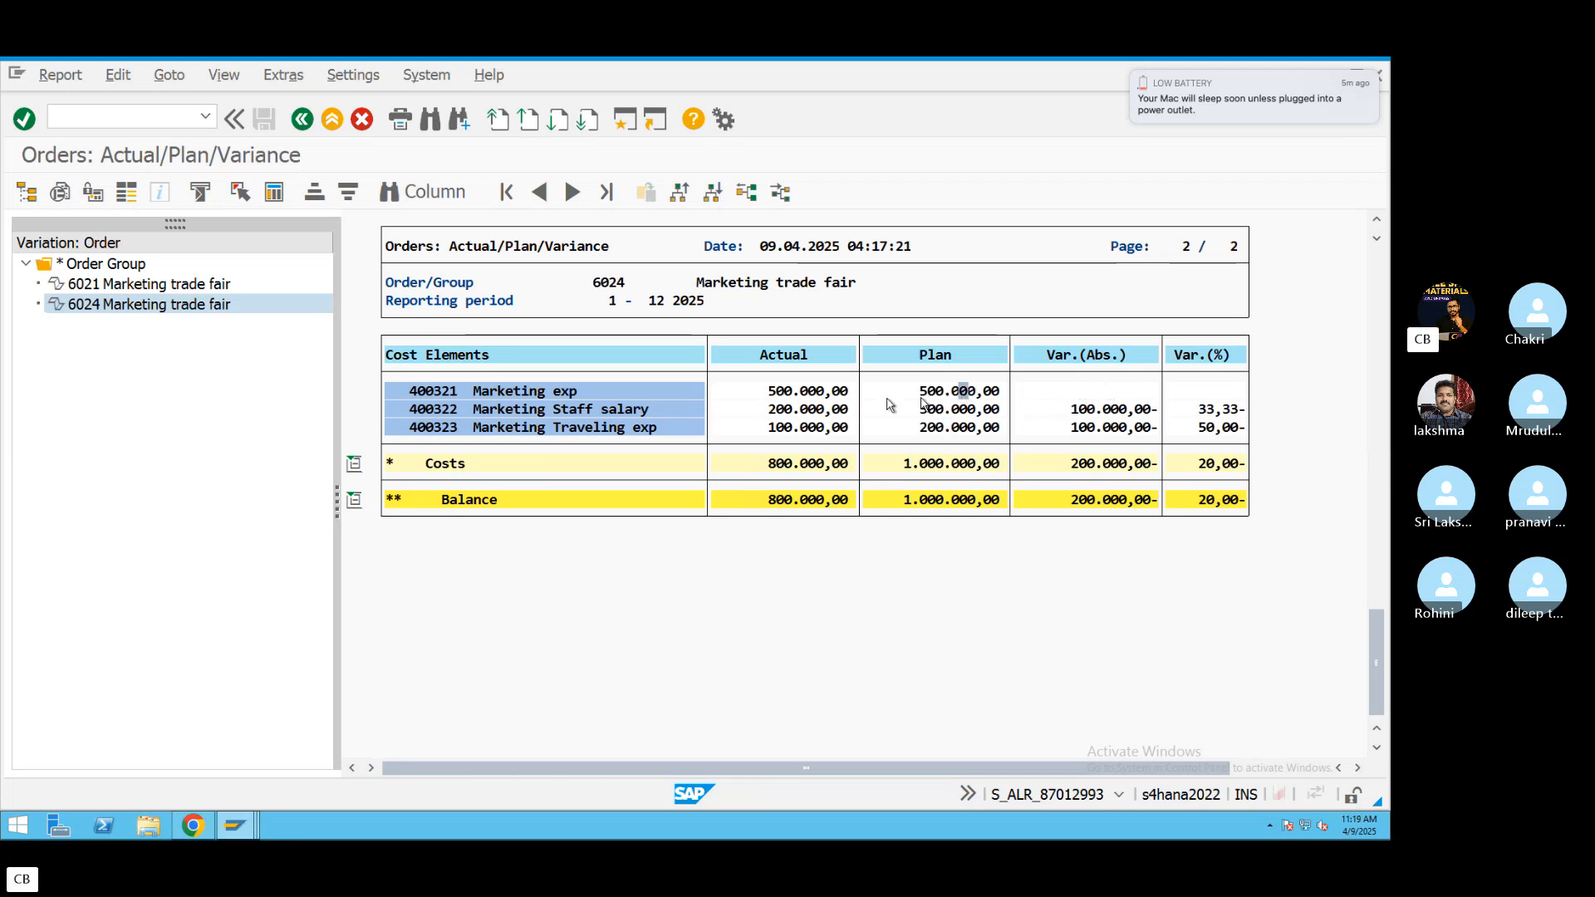
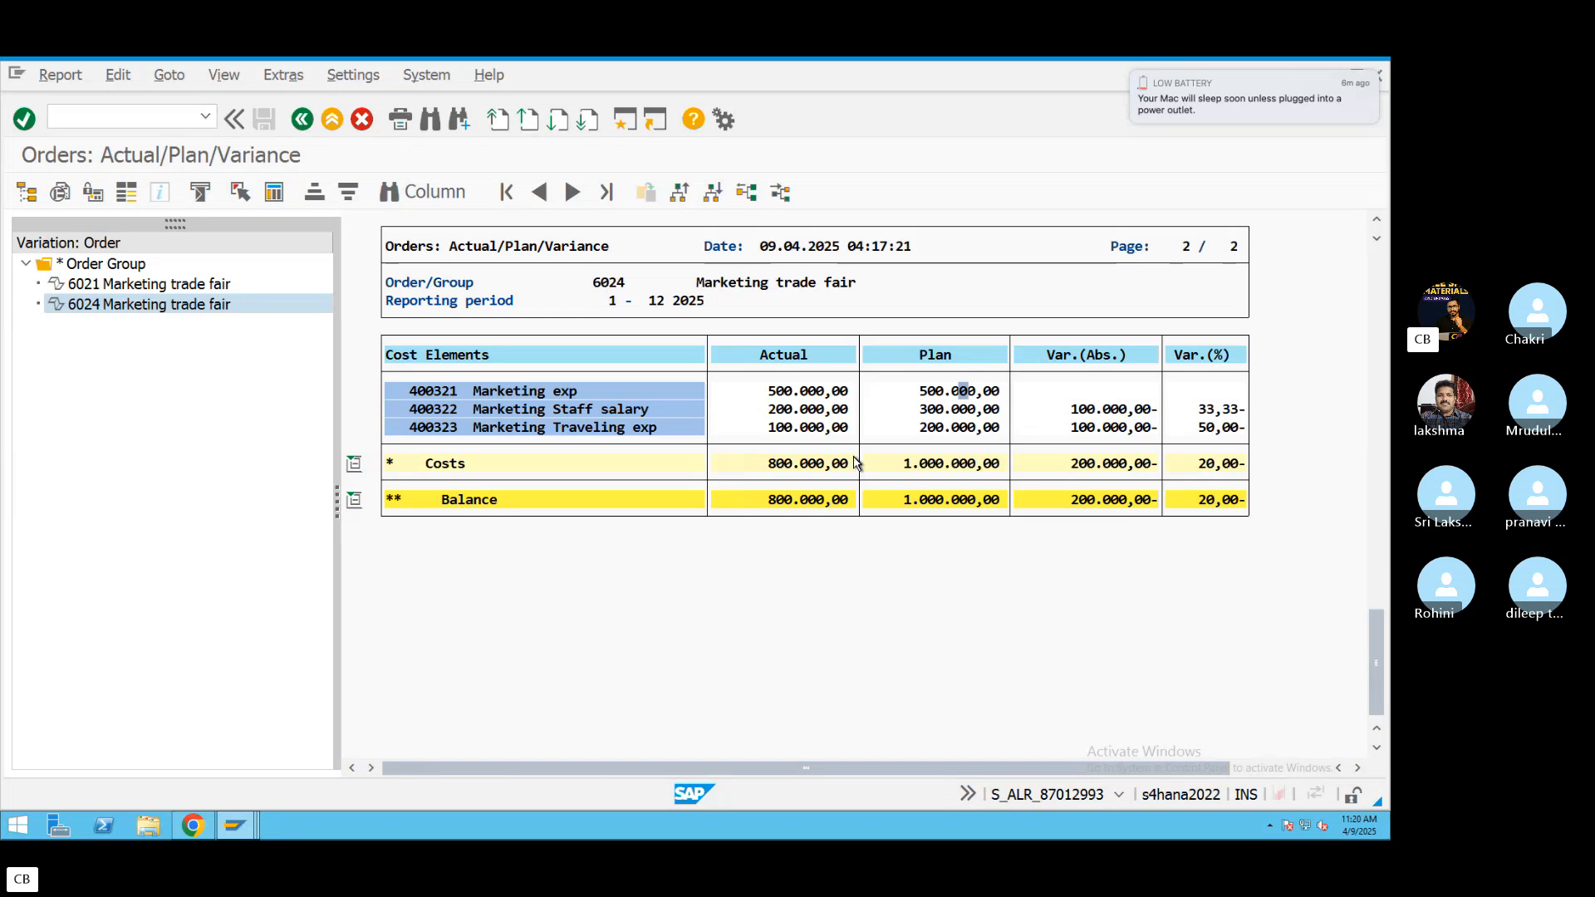
Start transaction KO02 in a new session and check the settlement receiver in the Marketing trade fair order's settlement rule.
click(623, 121)
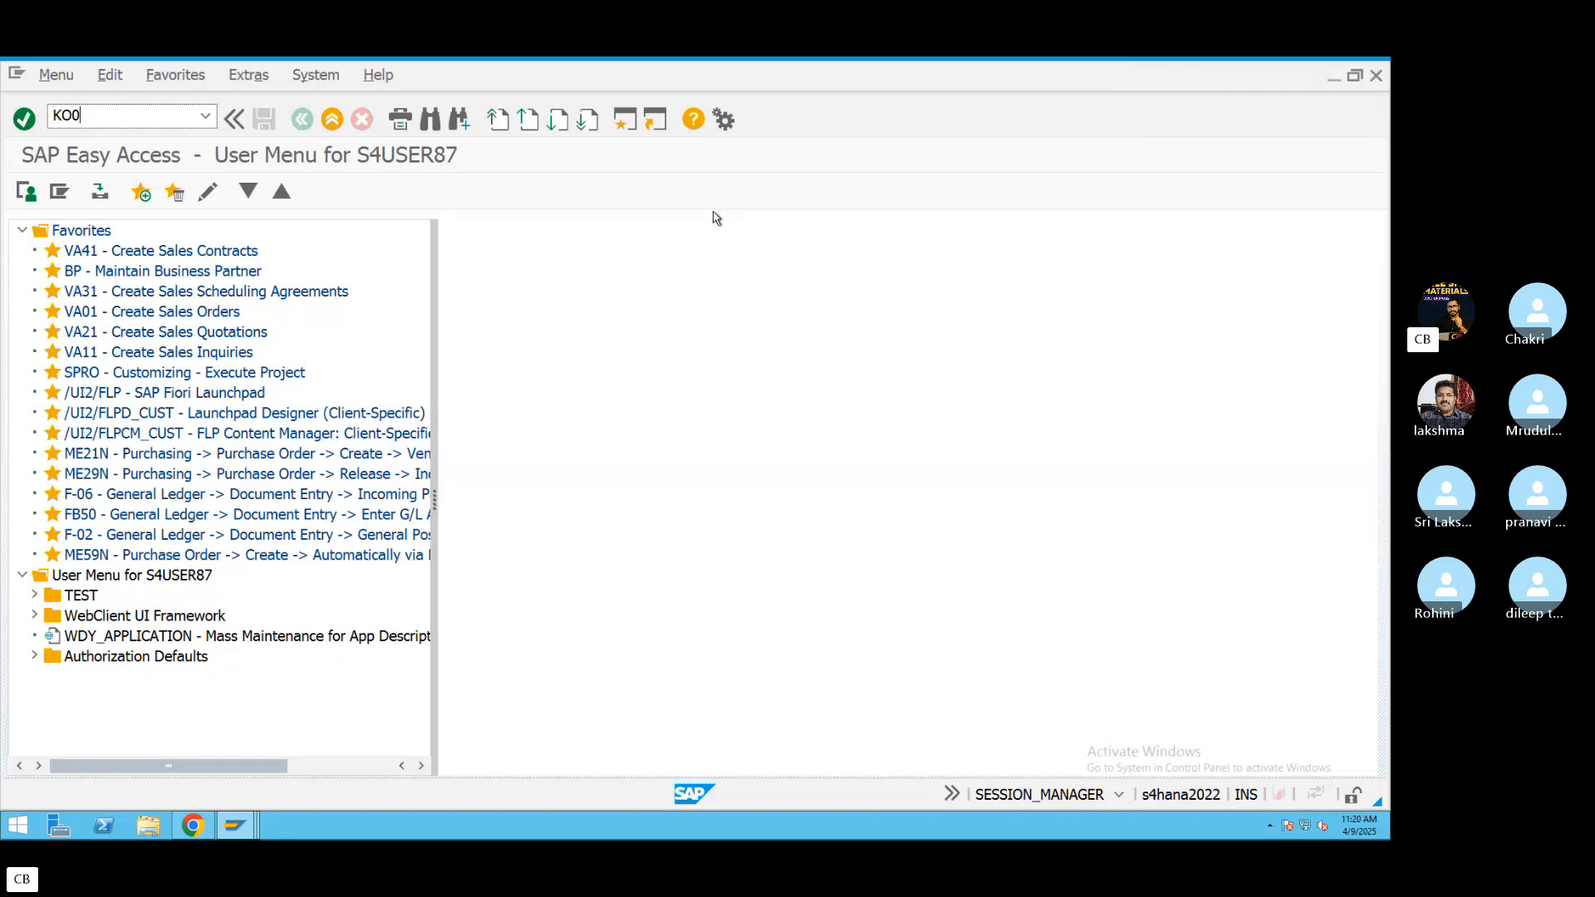
key(Return)
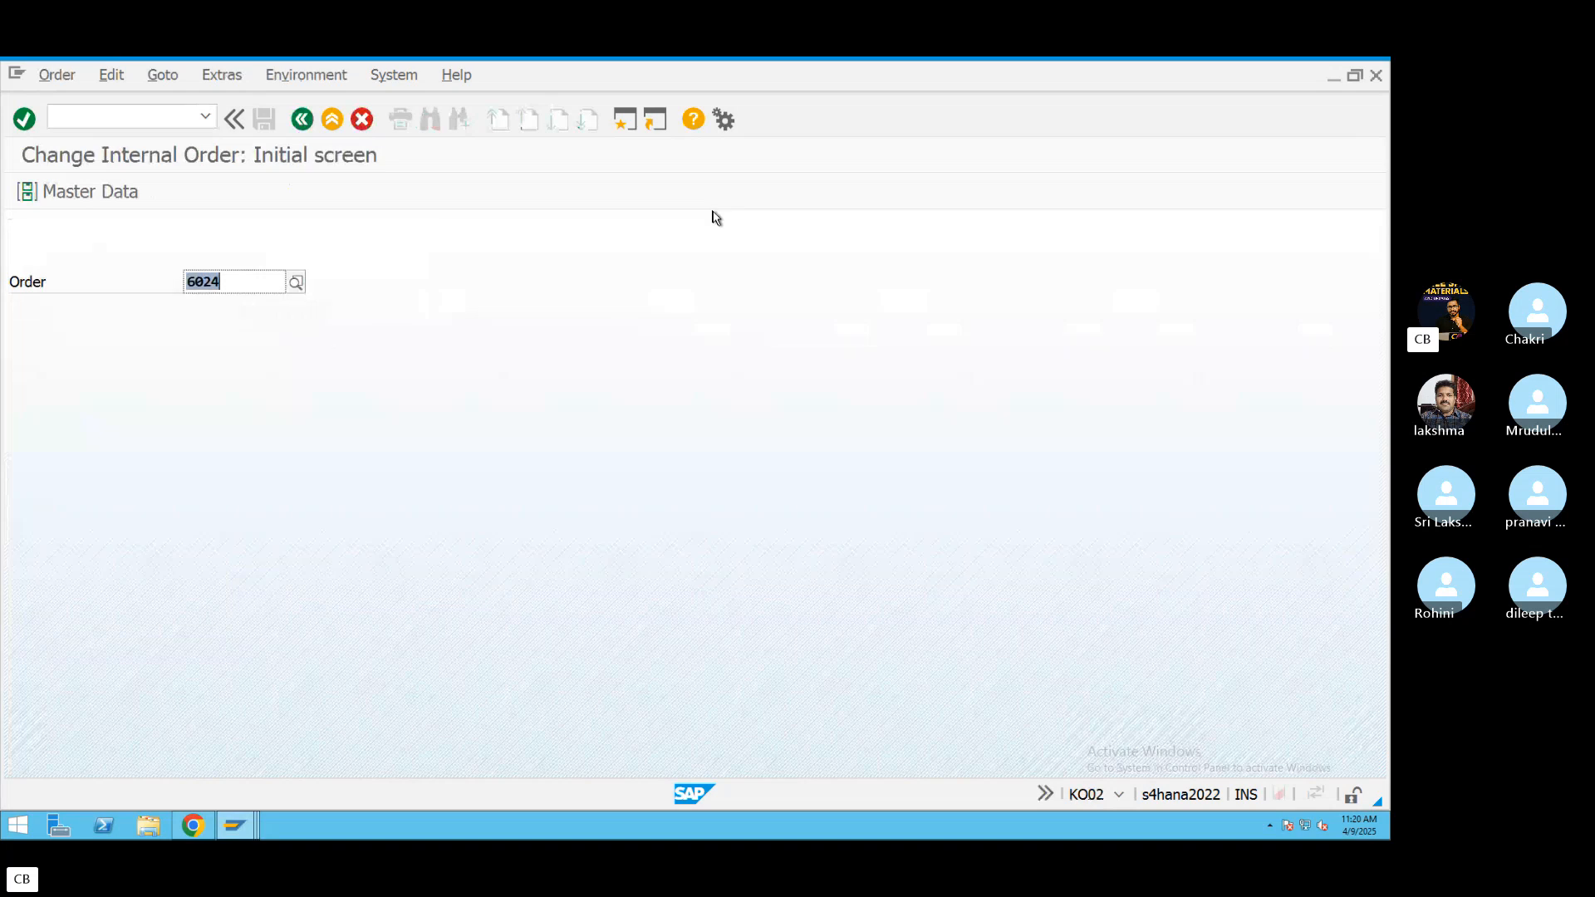
key(Return)
click(183, 189)
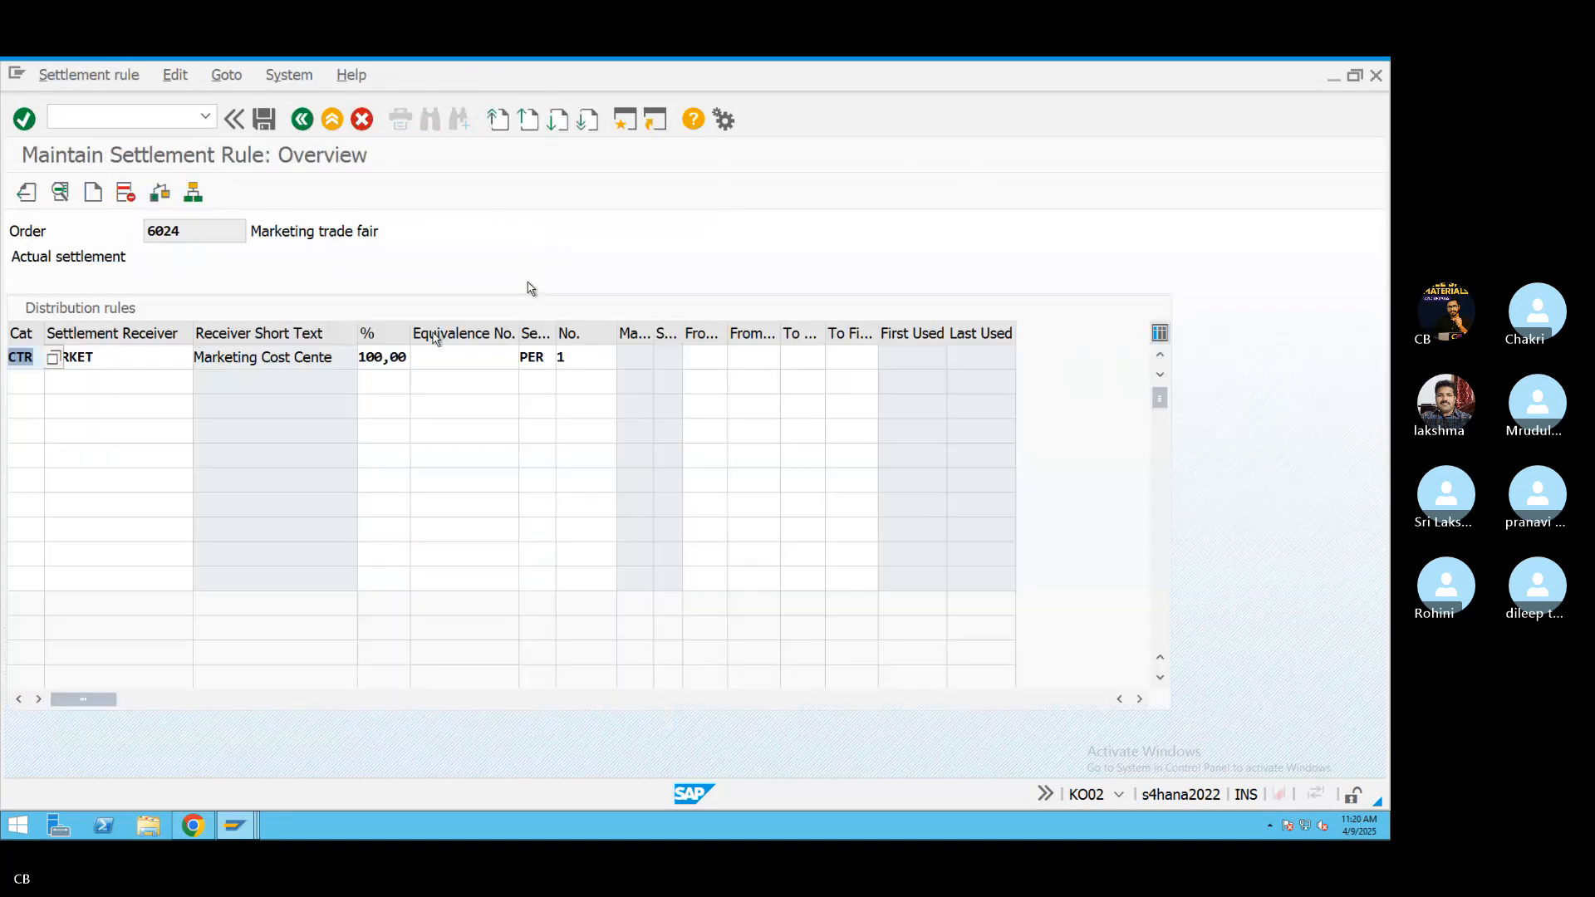
key(Tab)
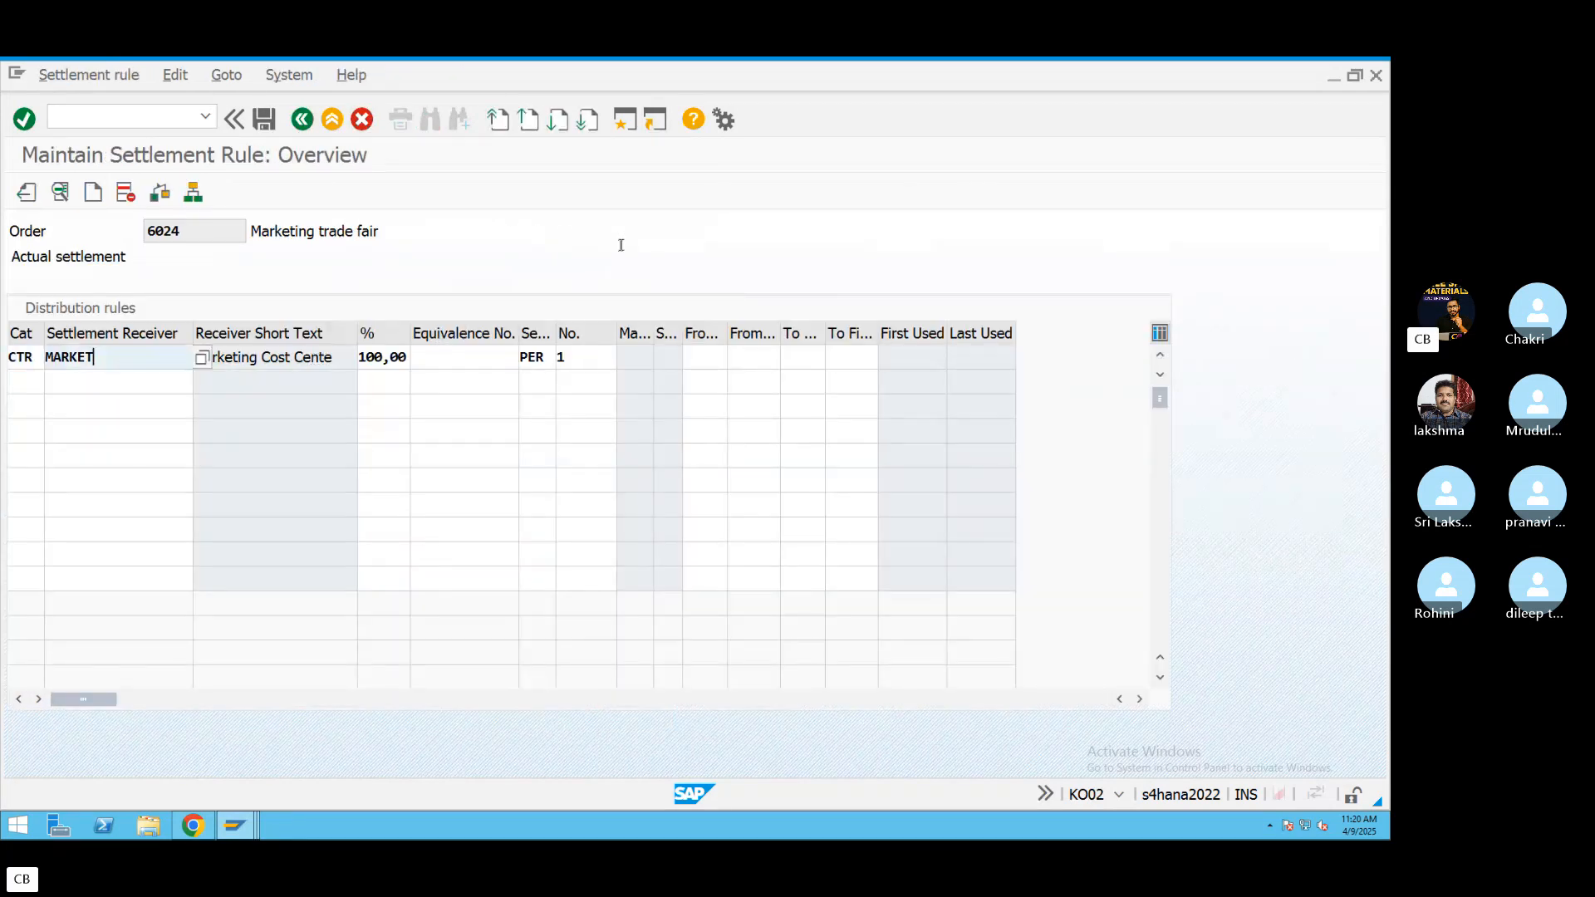
Leave the order's settlement rule and execute a test run of the Marketing trade fair order's actual settlement with transaction KO88.
drag(112, 356, 31, 354)
click(302, 121)
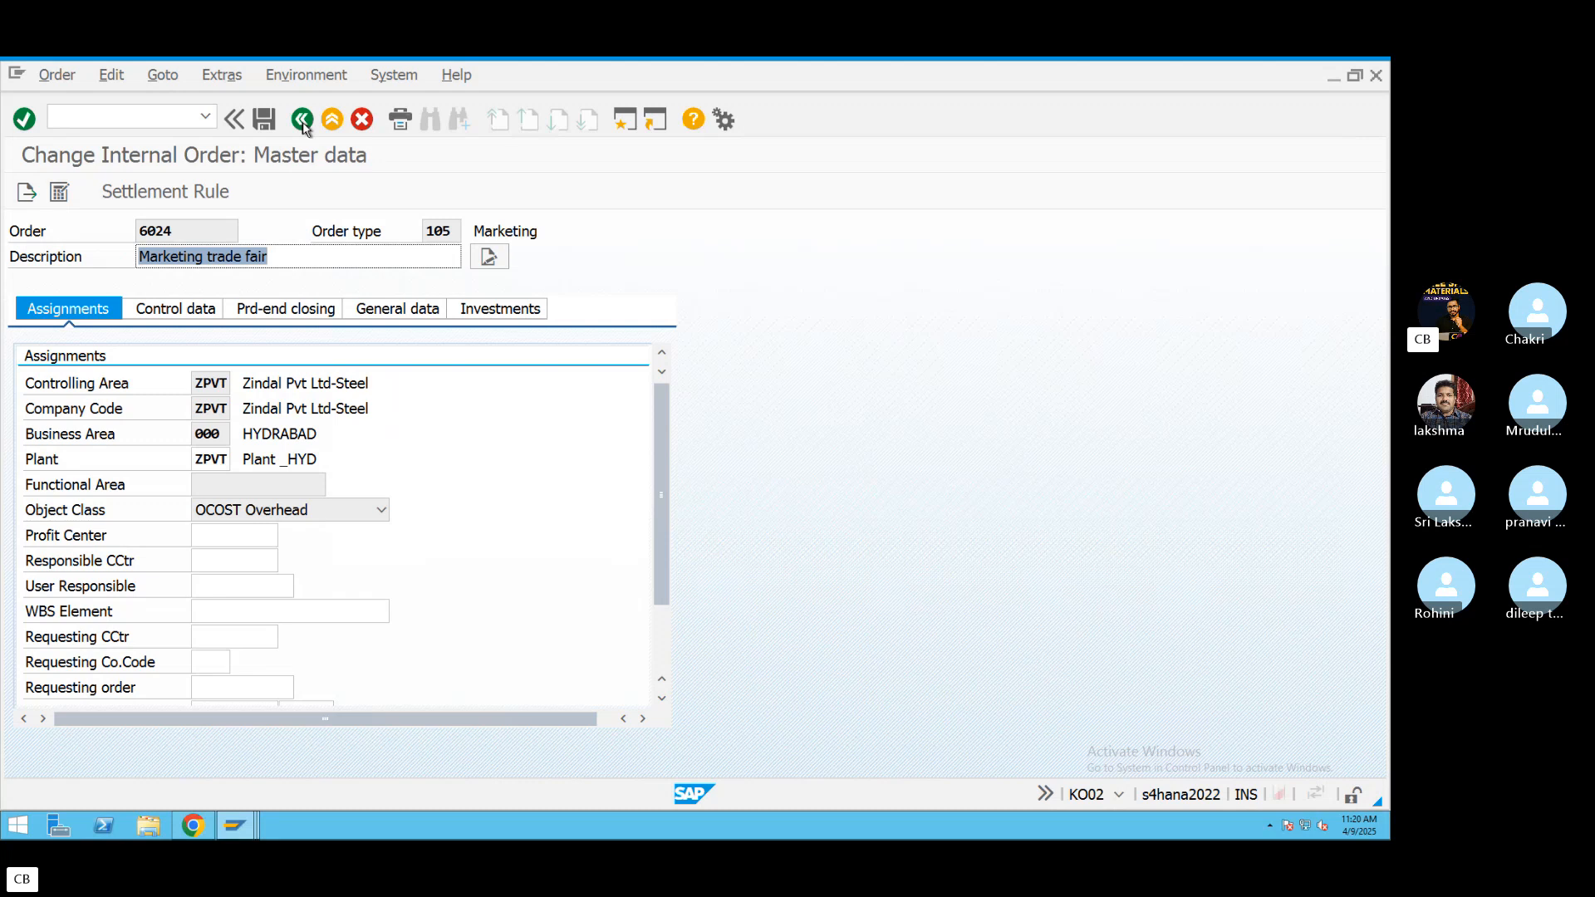
click(302, 120)
click(303, 120)
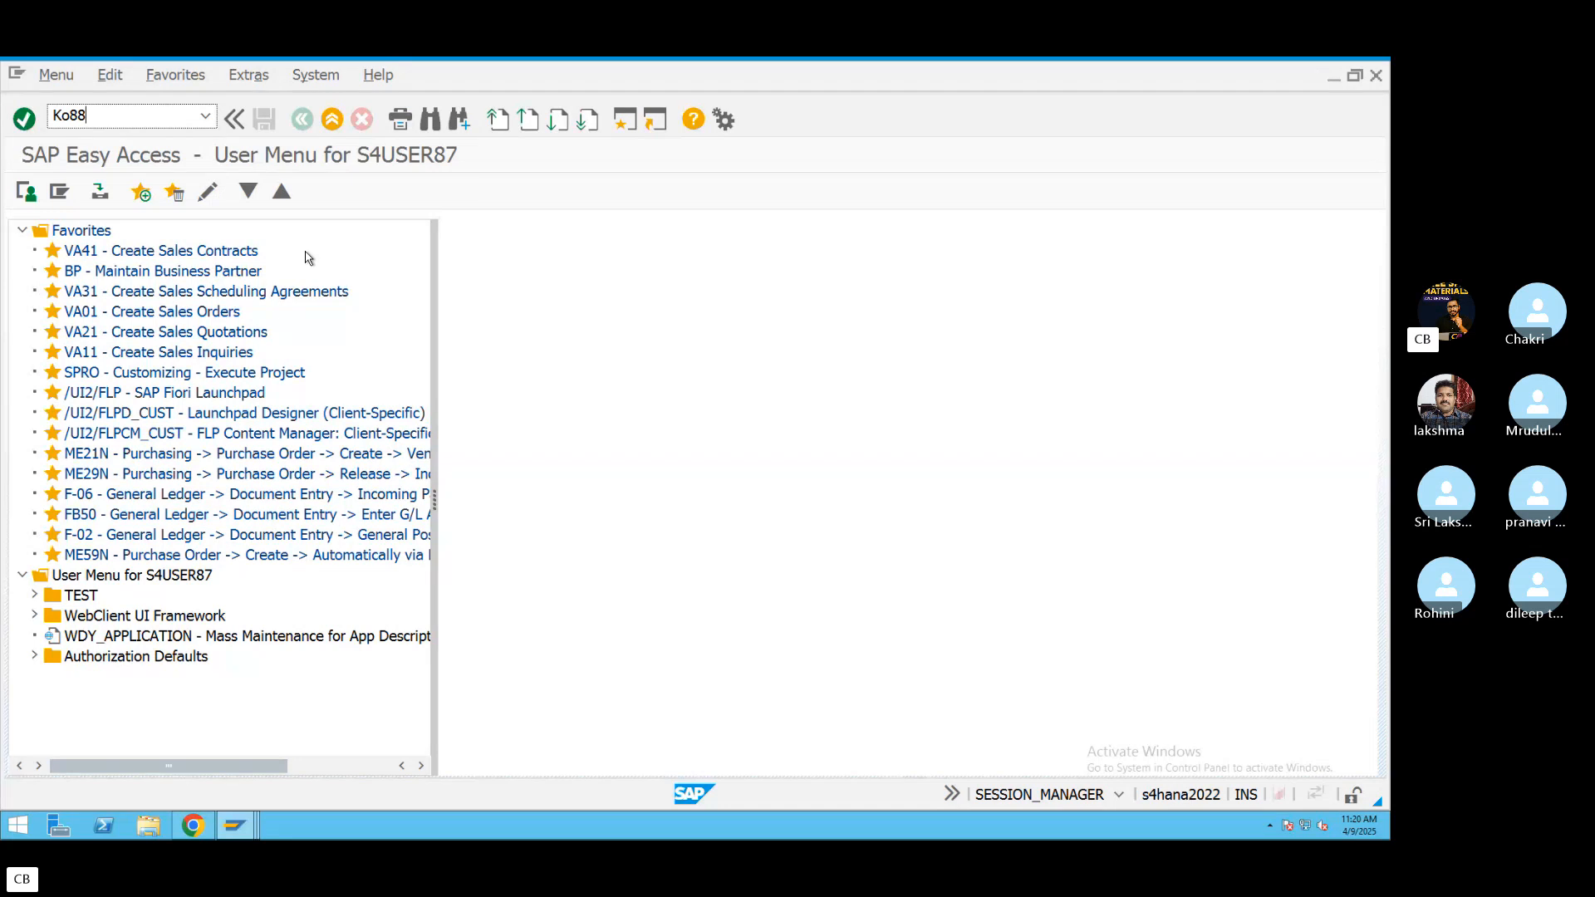
key(Return)
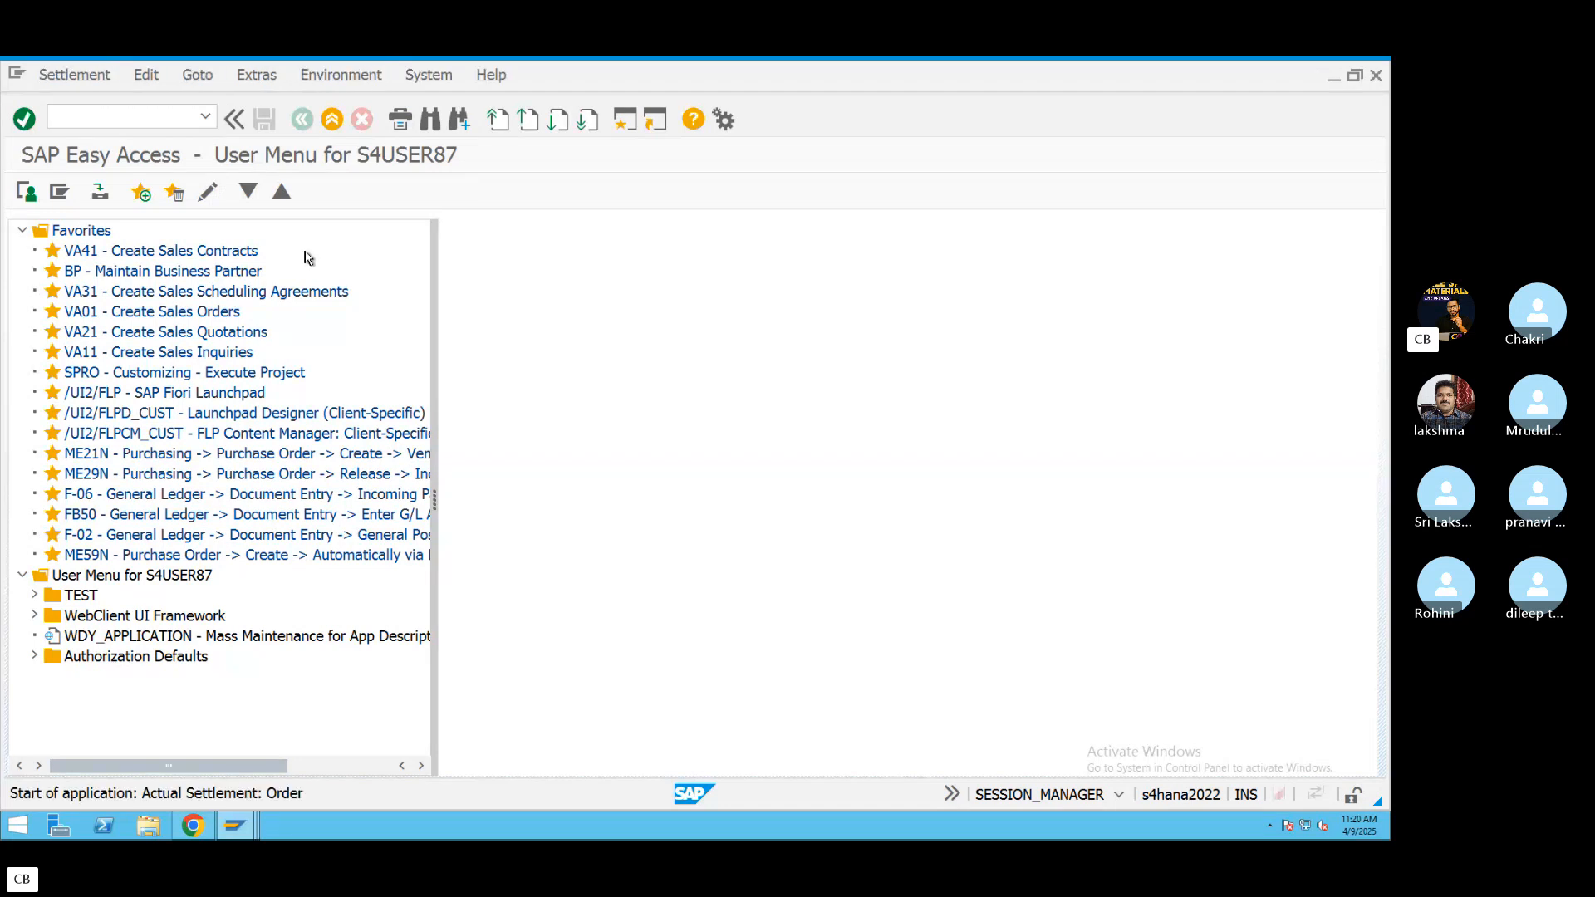
click(166, 307)
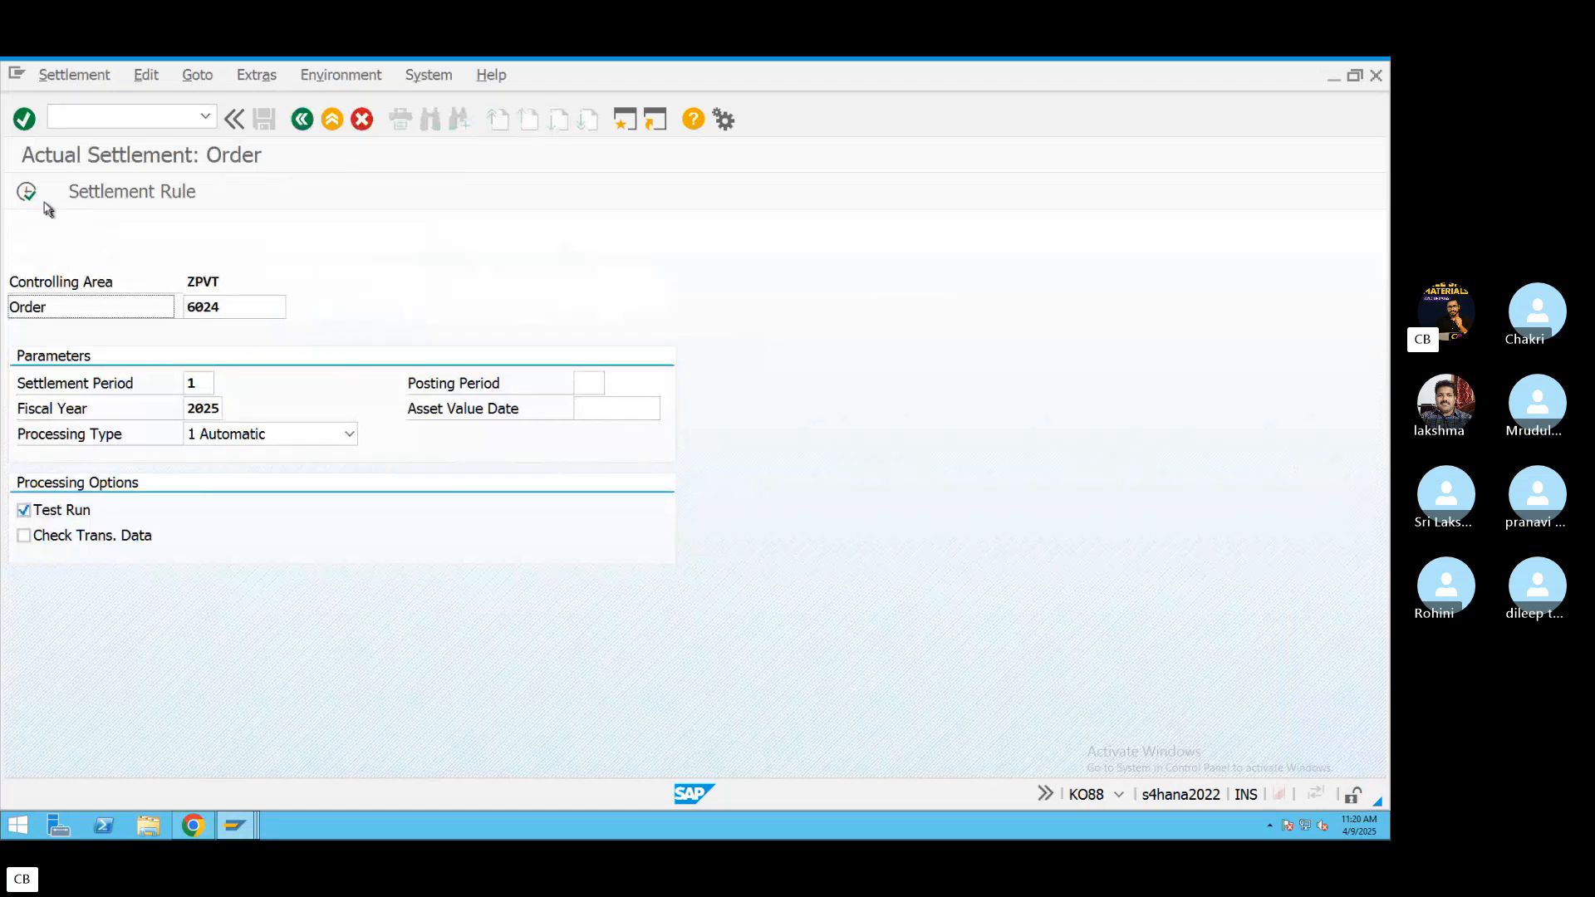
click(27, 191)
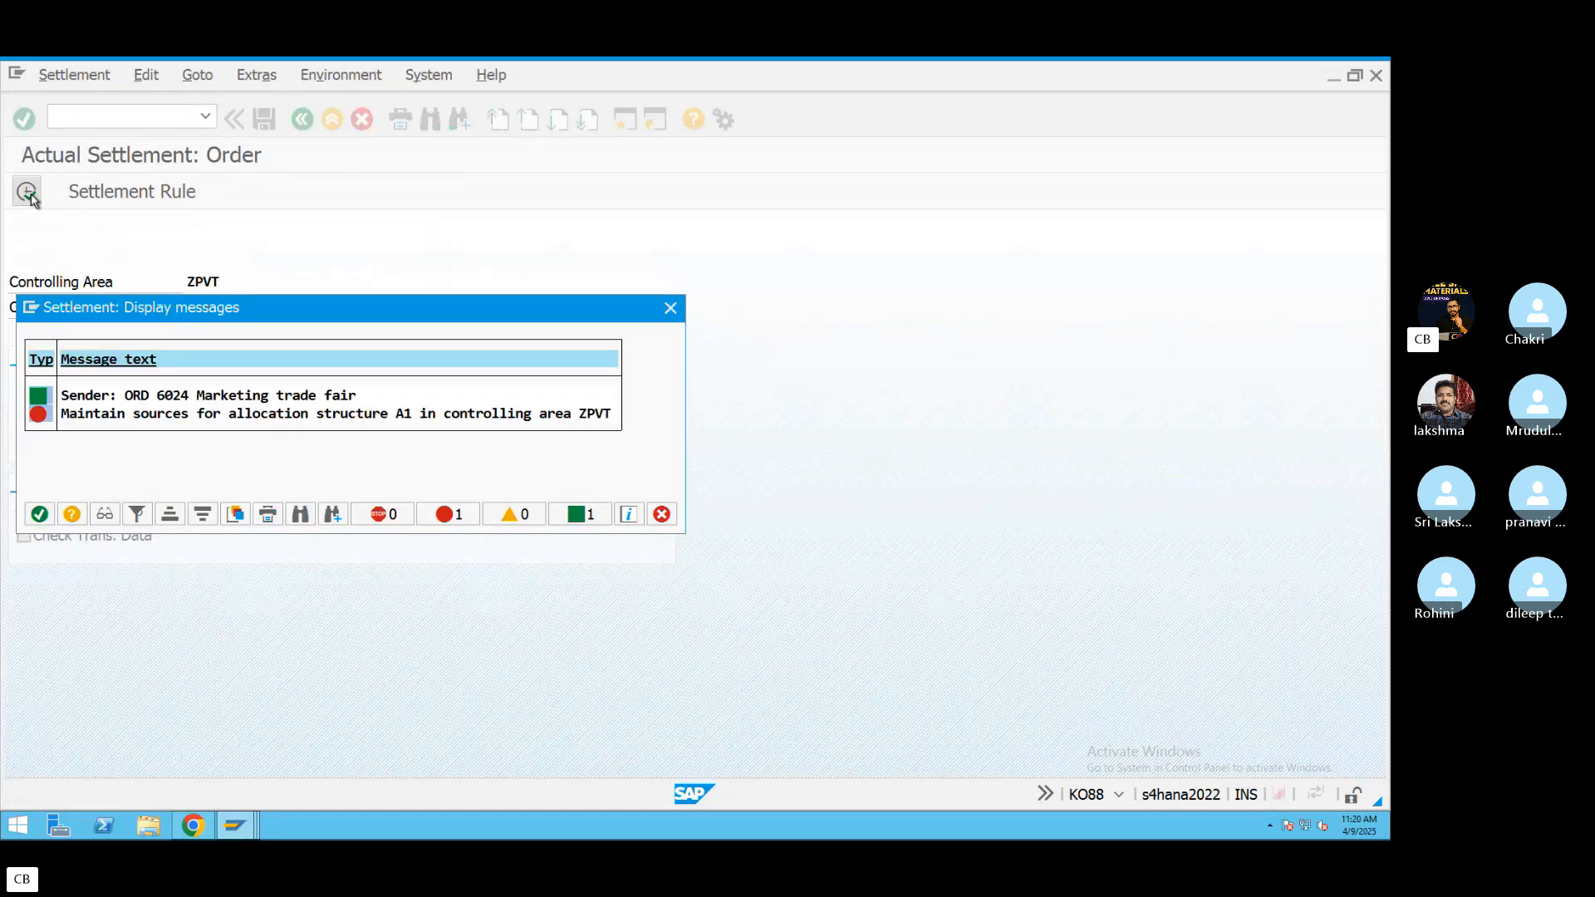
Check the details of the settlement message about allocation structure A1 in controlling area ZPVT and leave the settlement transaction.
click(524, 411)
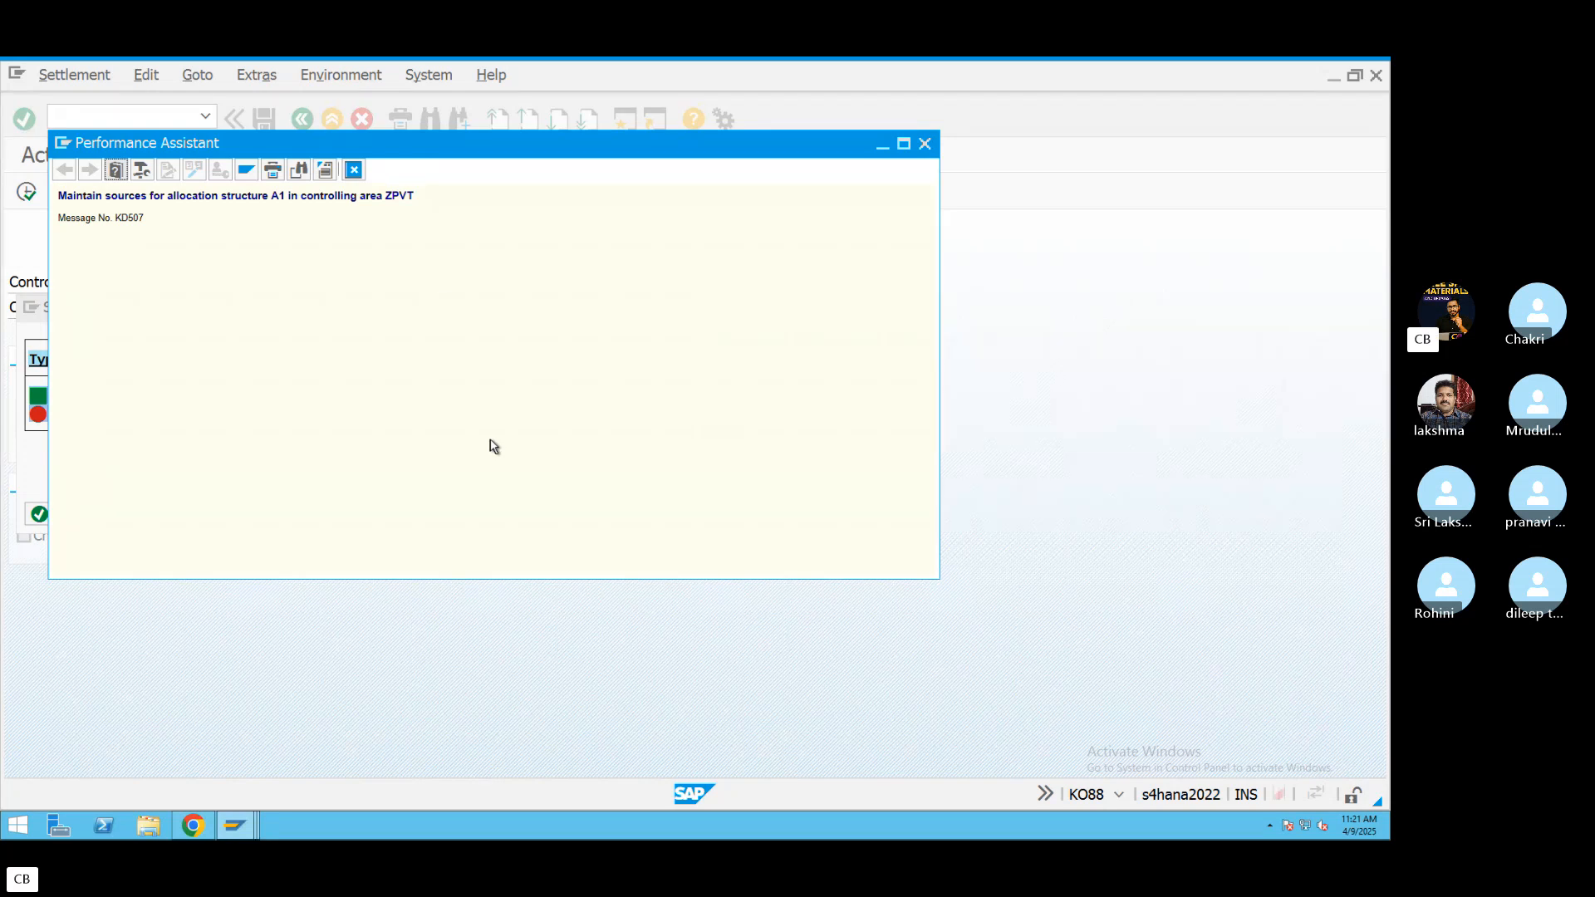
click(924, 144)
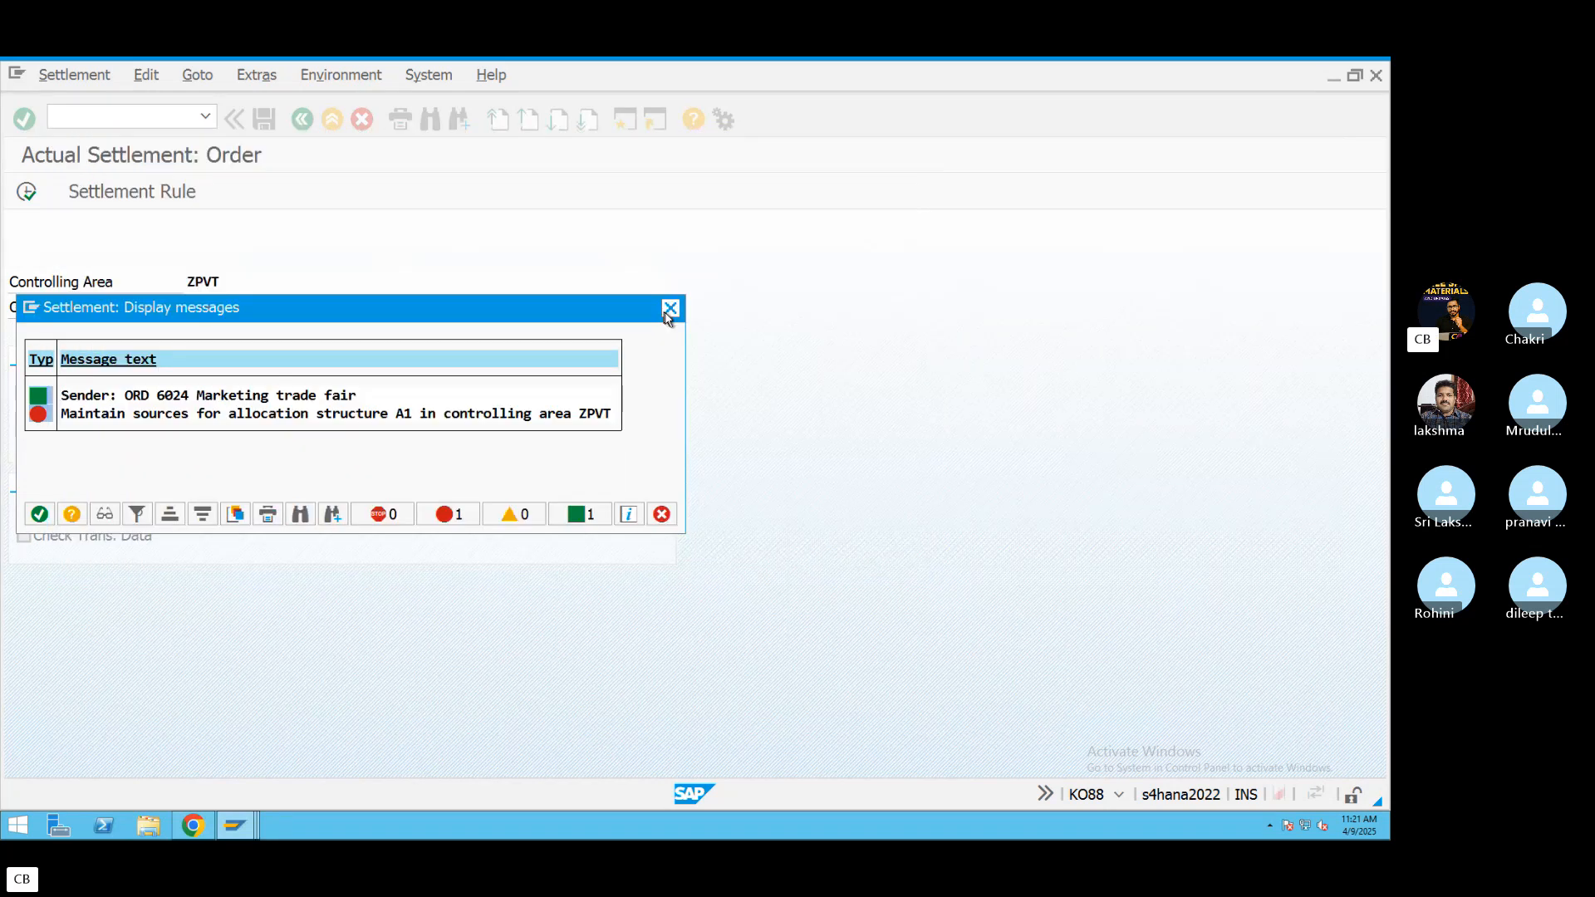
click(669, 308)
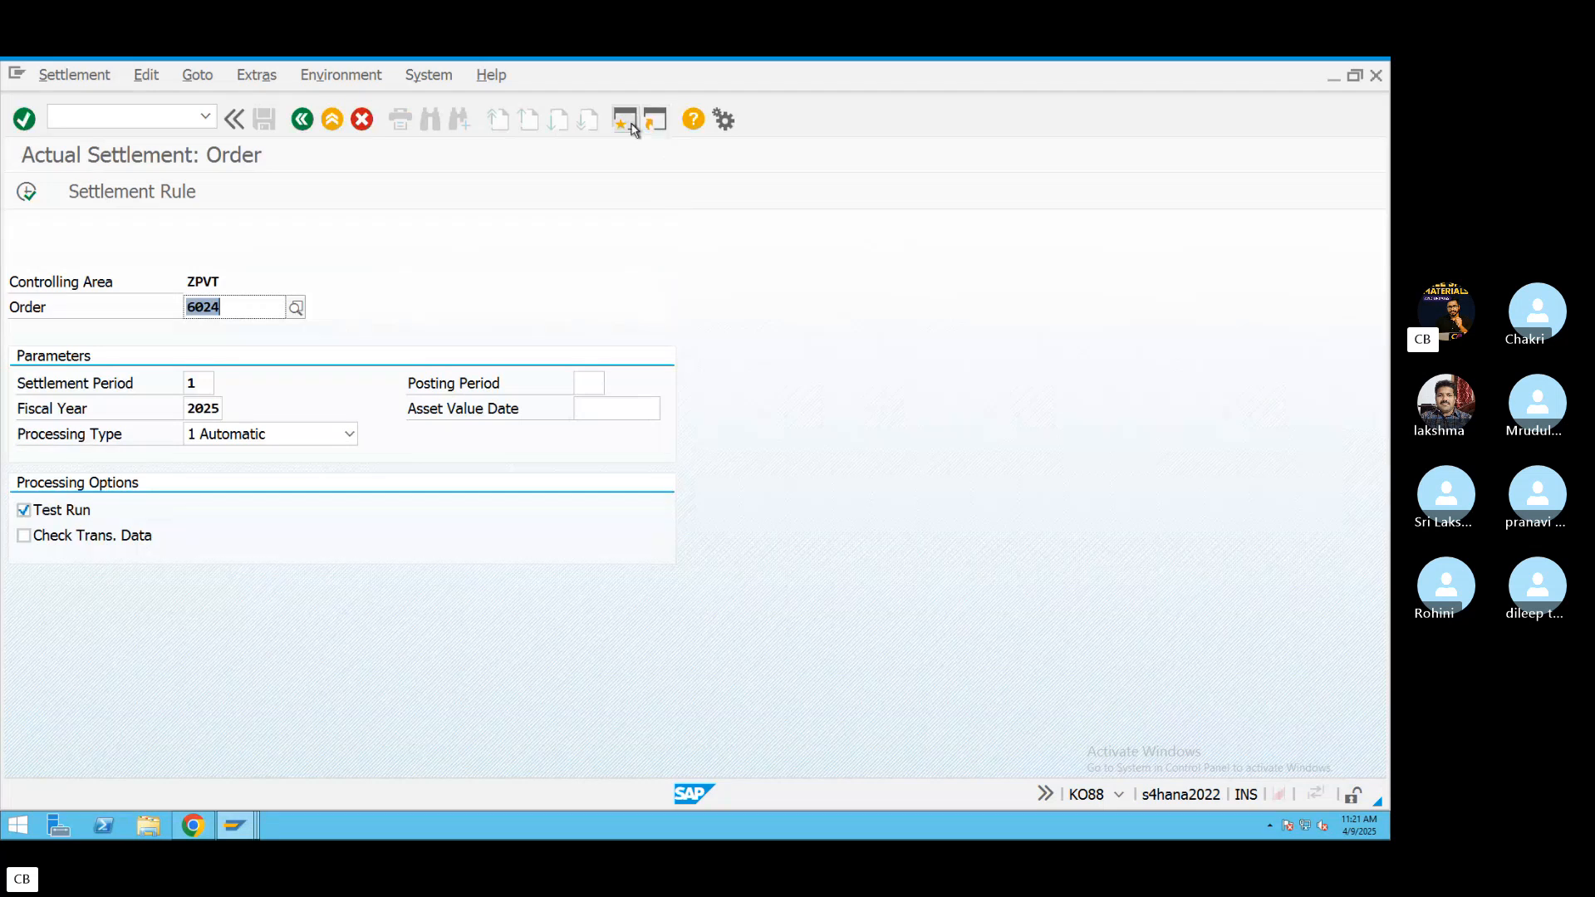
key(F3)
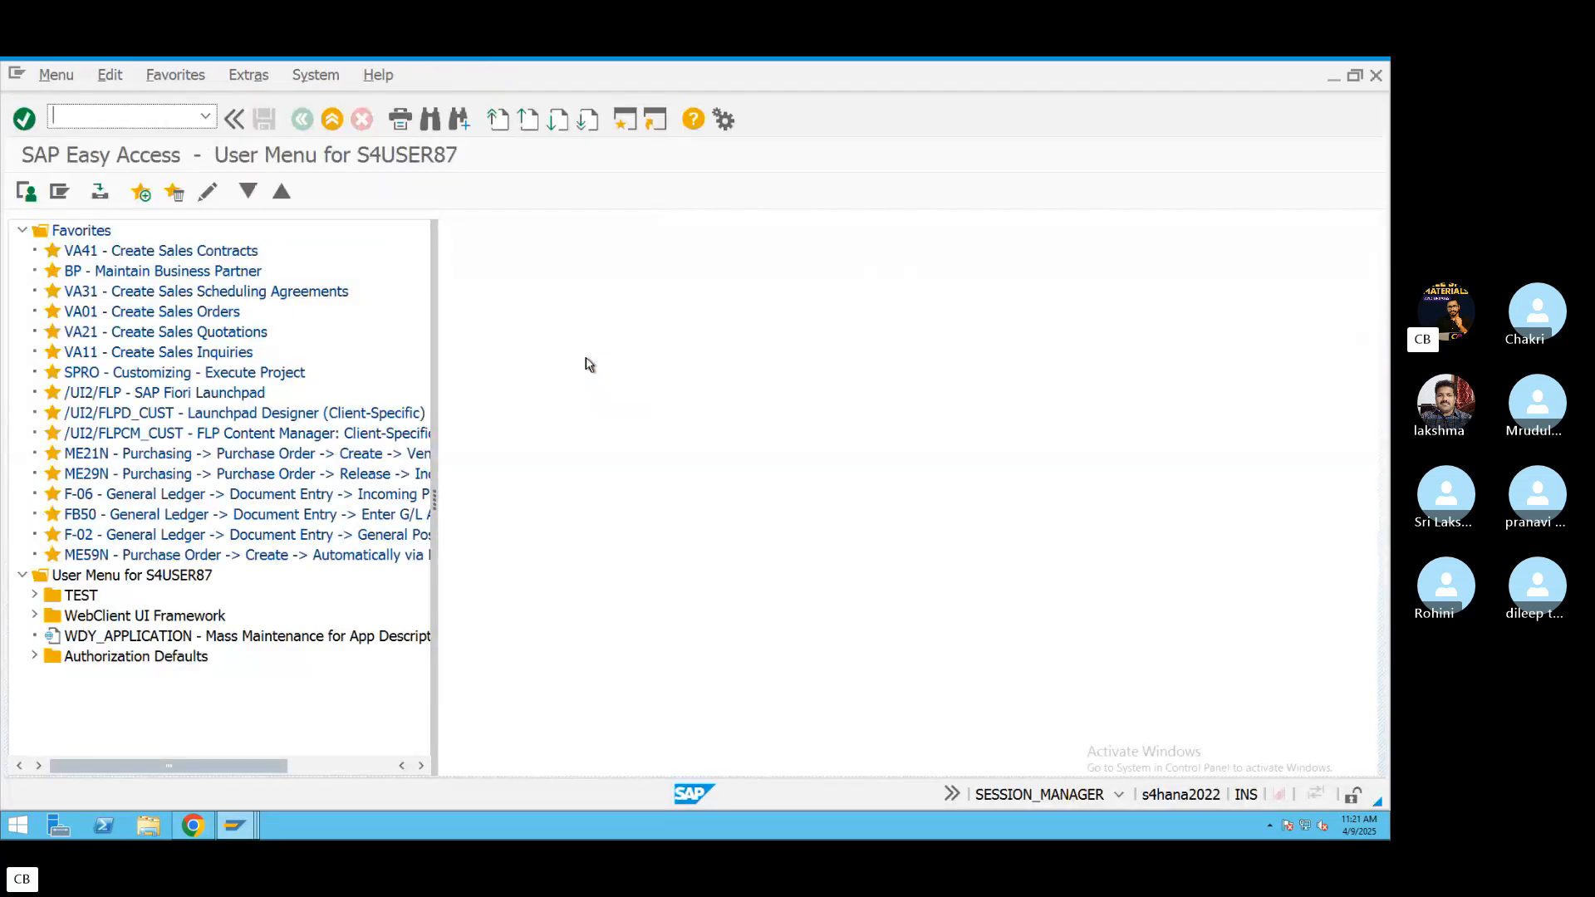
Start transaction OKO6 and add a new allocation structure ZP with the text "Allocation structure".
text(O)
text(Ko6)
text(O6)
key(Return)
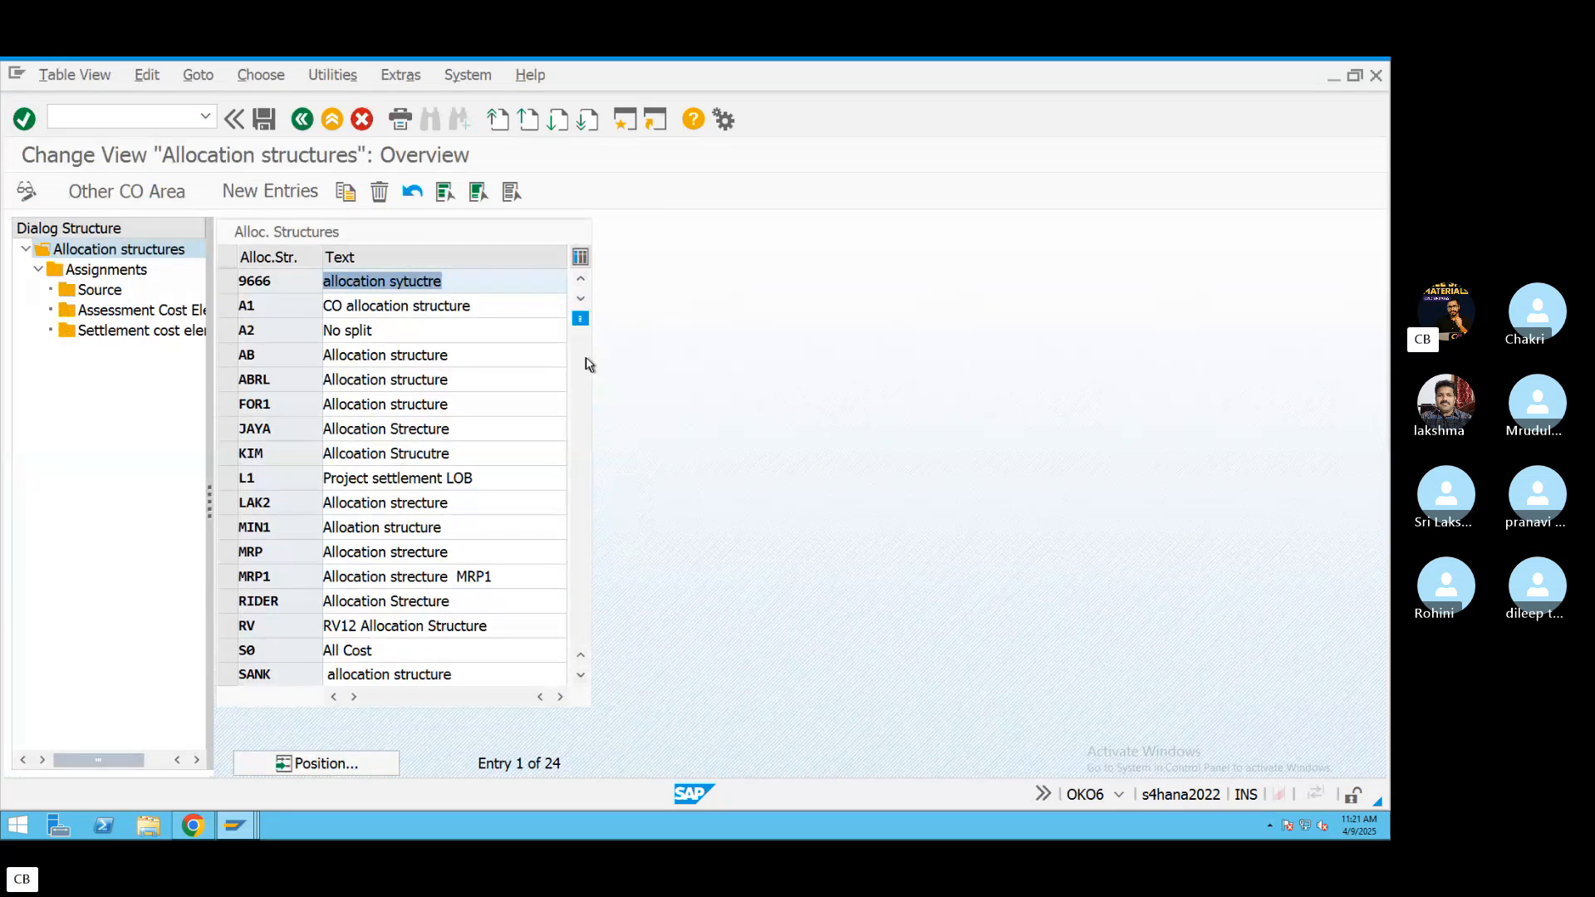
click(274, 196)
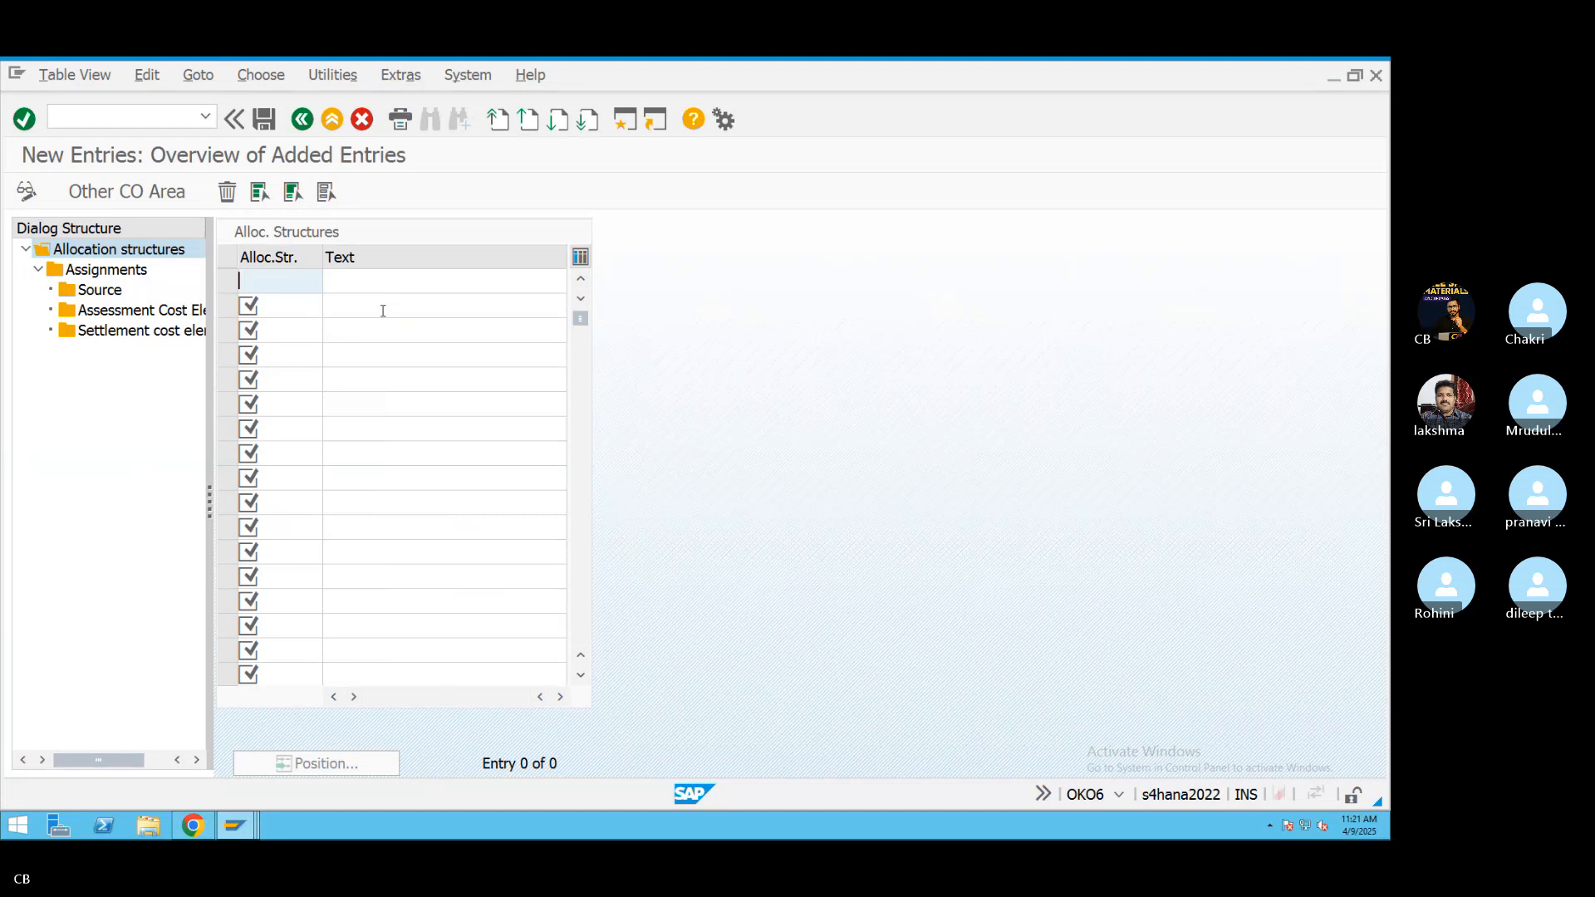
text(ZP)
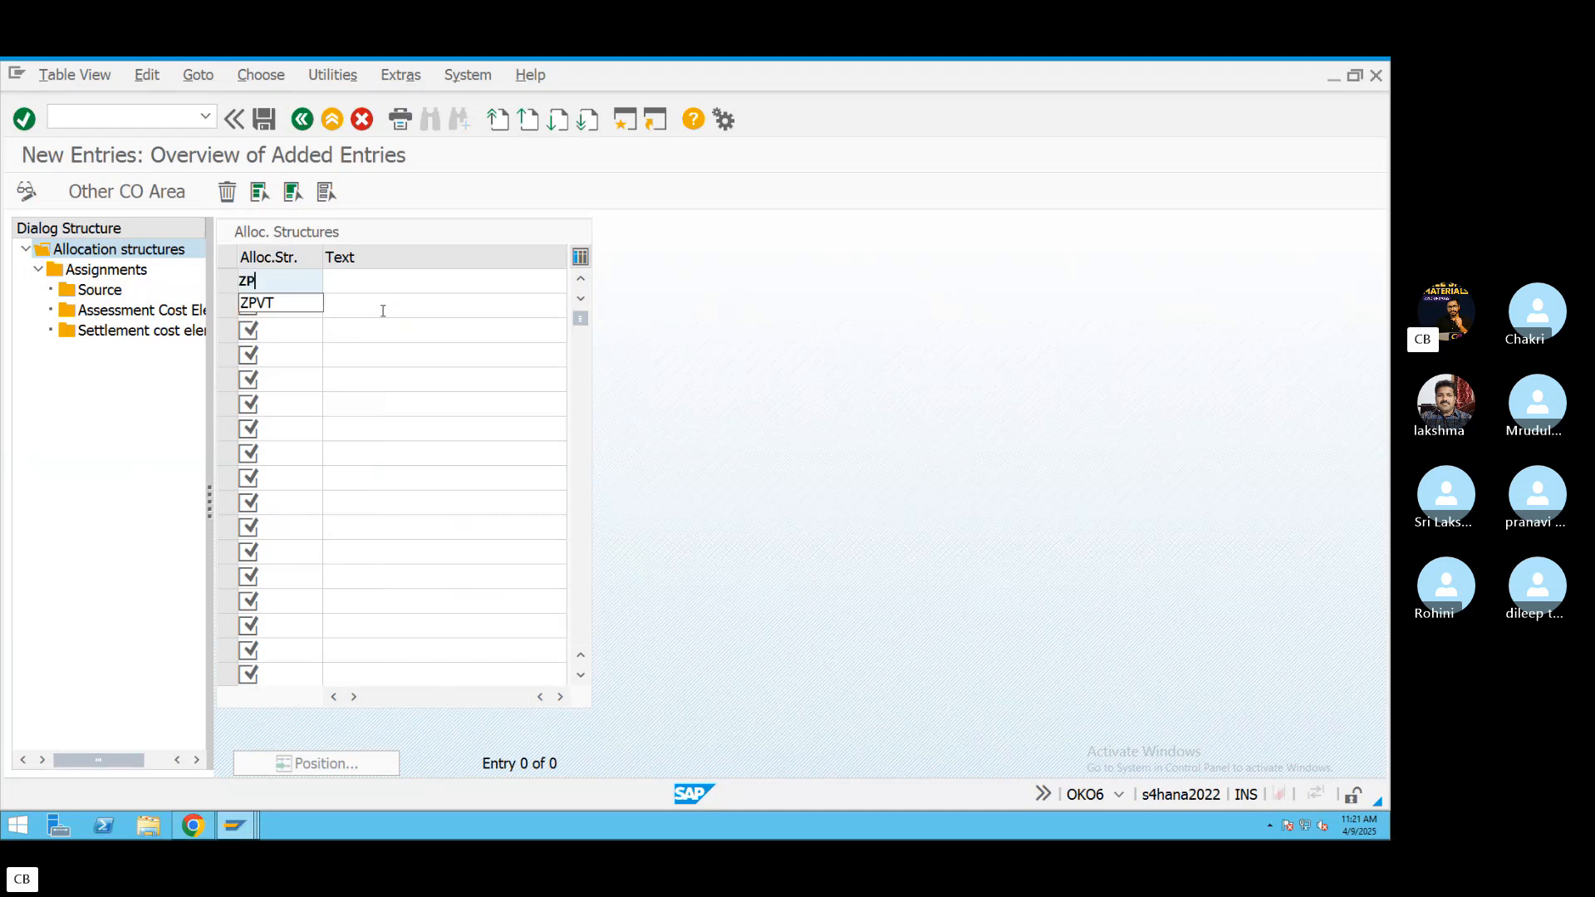
key(Tab)
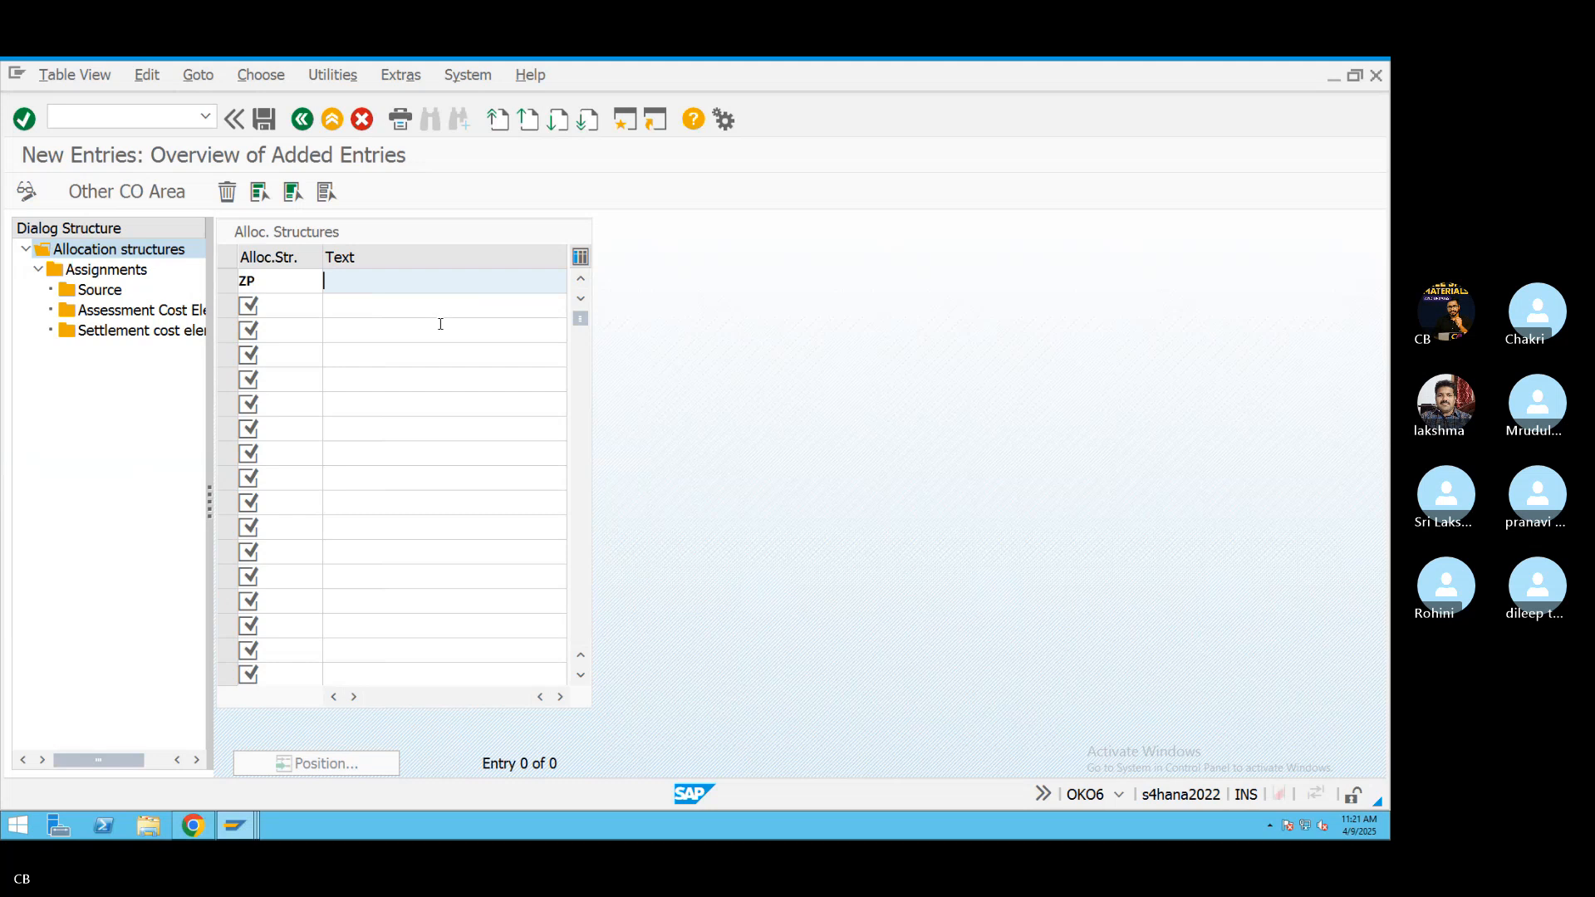
text(All)
click(426, 304)
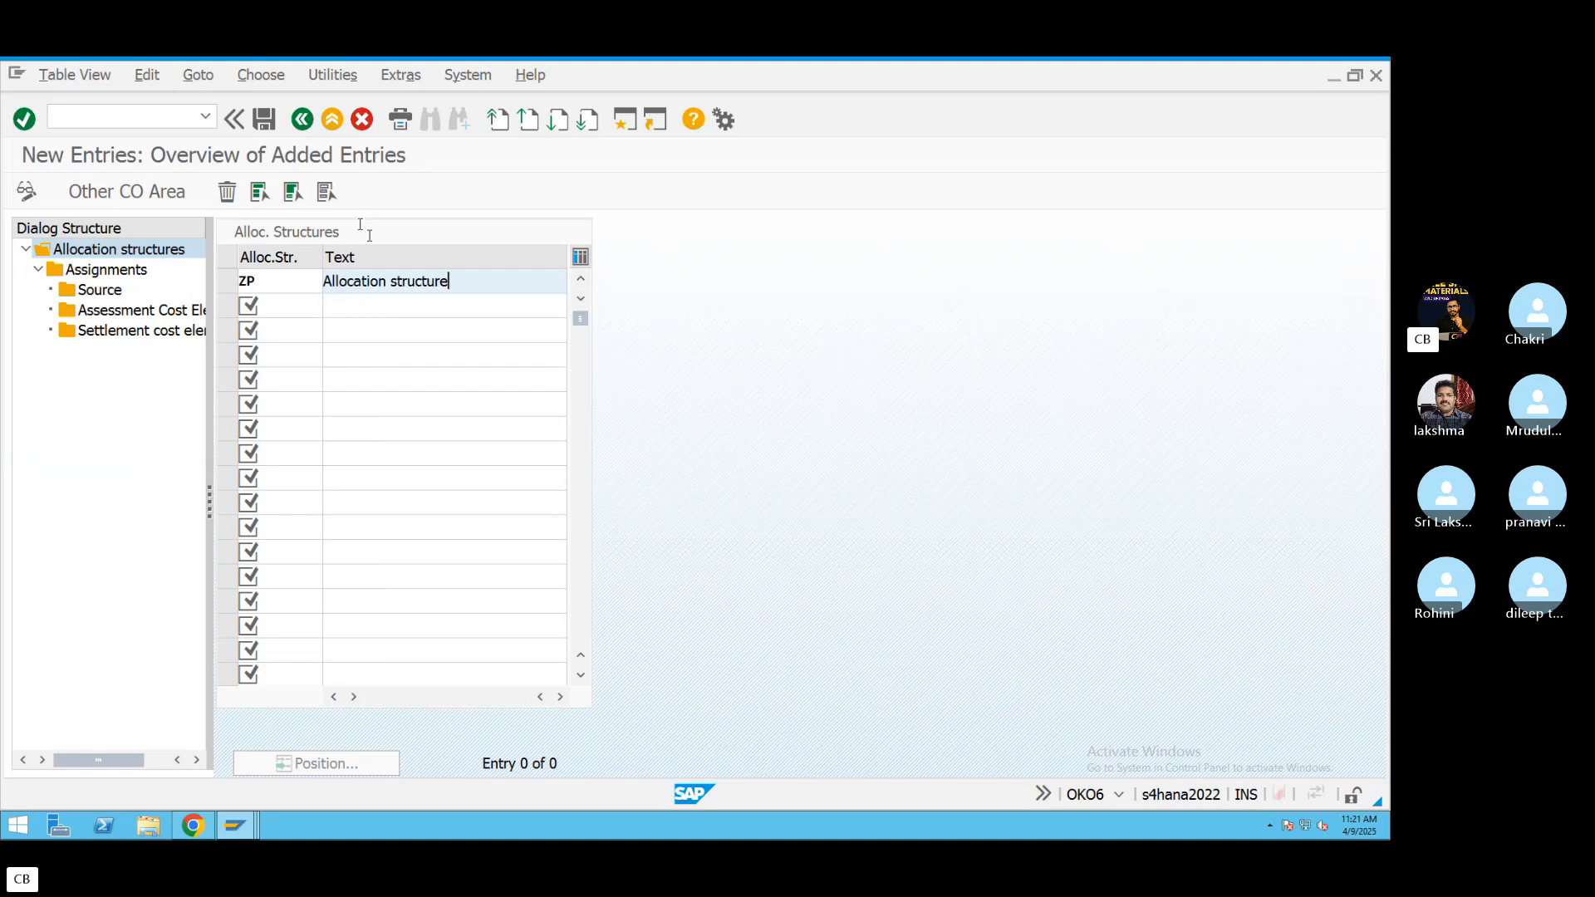
Save the new allocation structure under a new customizing request described as "Allcoation structire for IO settlment".
click(264, 119)
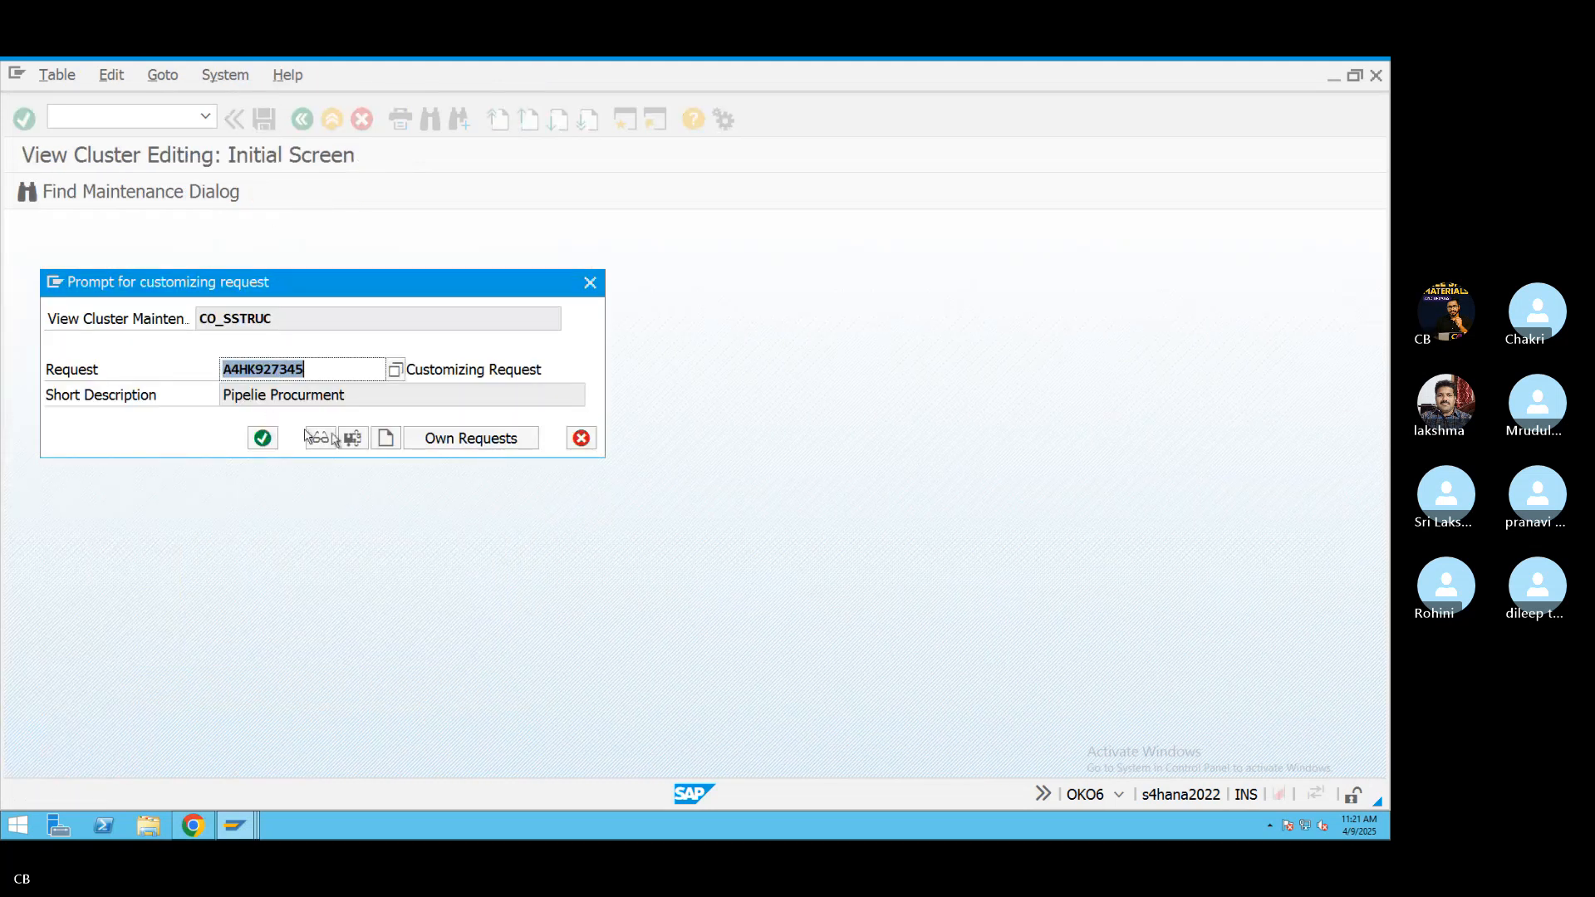
click(383, 438)
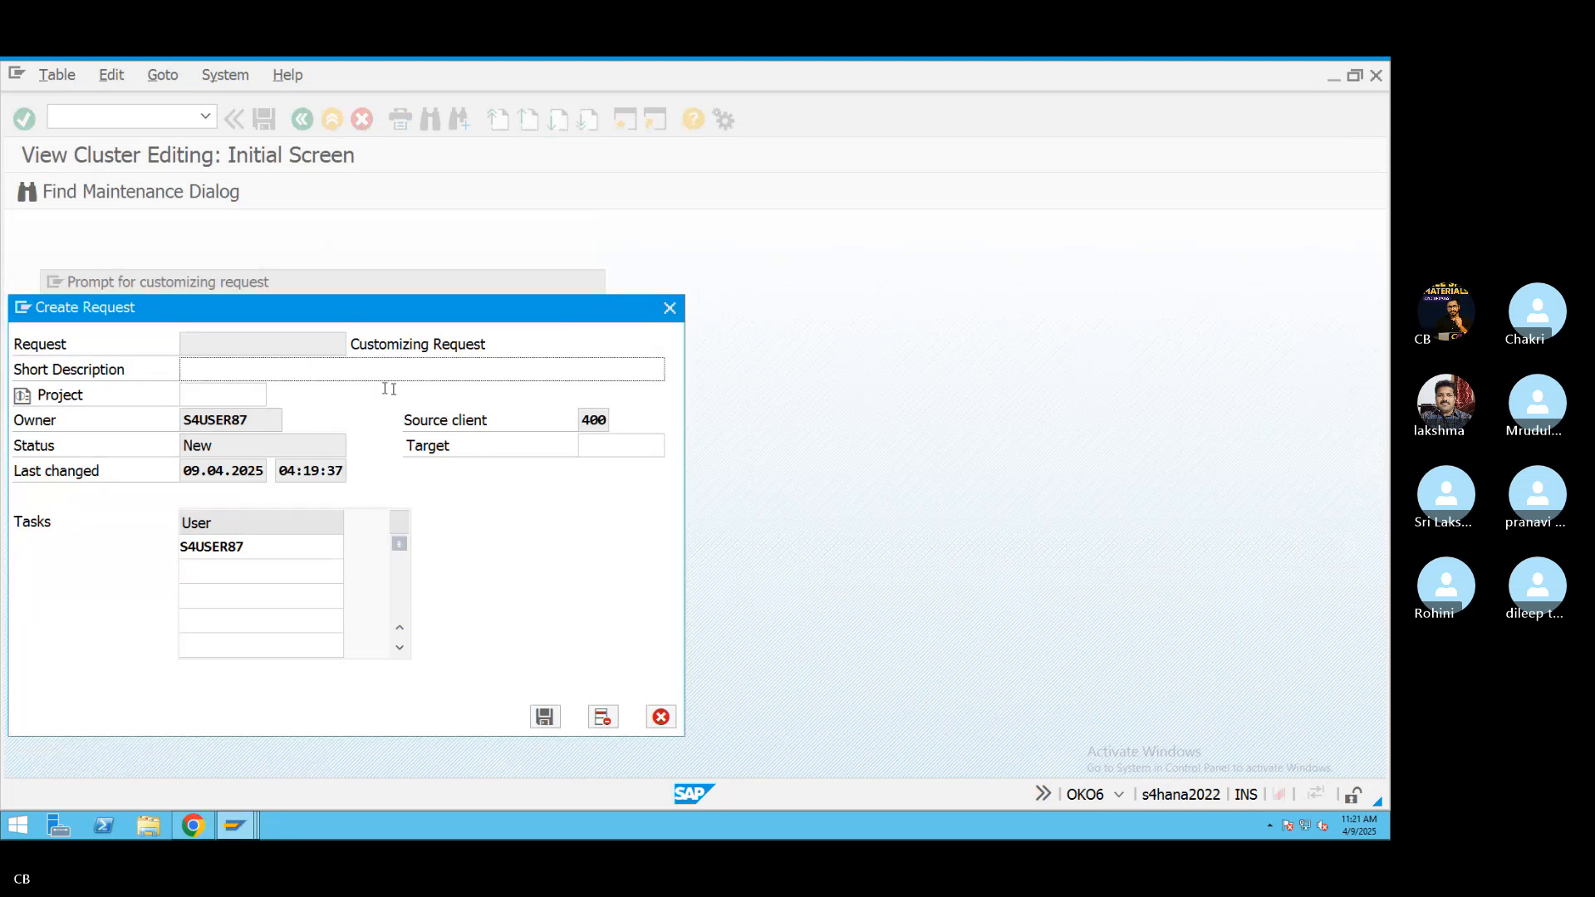
text(A)
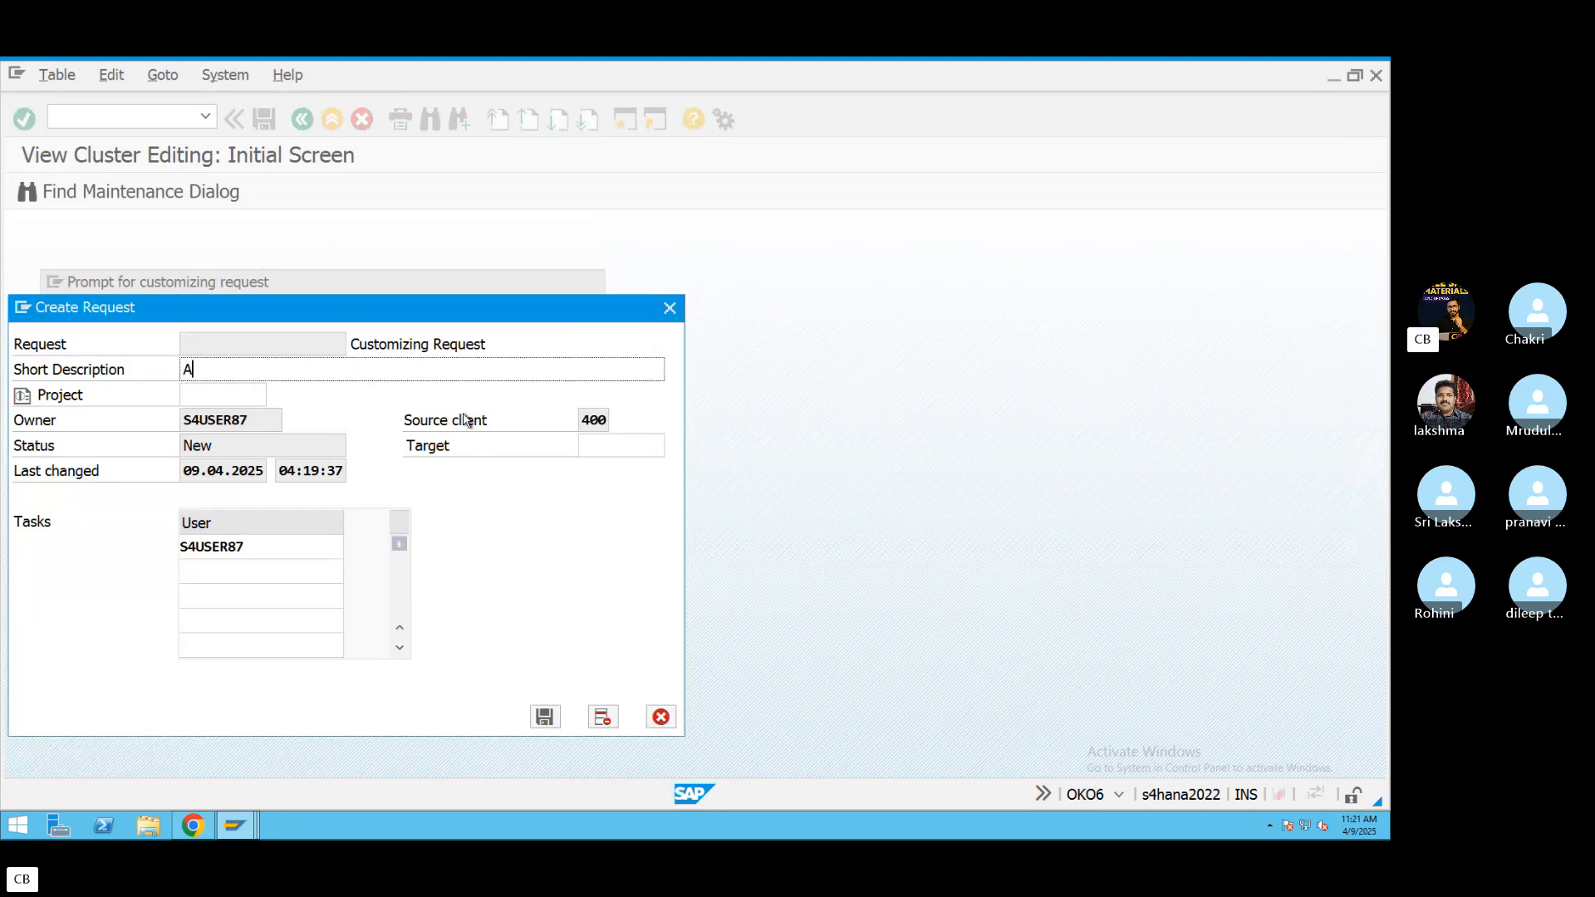
text(llcoation structure)
key(BackSpace)
key(BackSpace)
key(BackSpace)
key(BackSpace)
key(BackSpace)
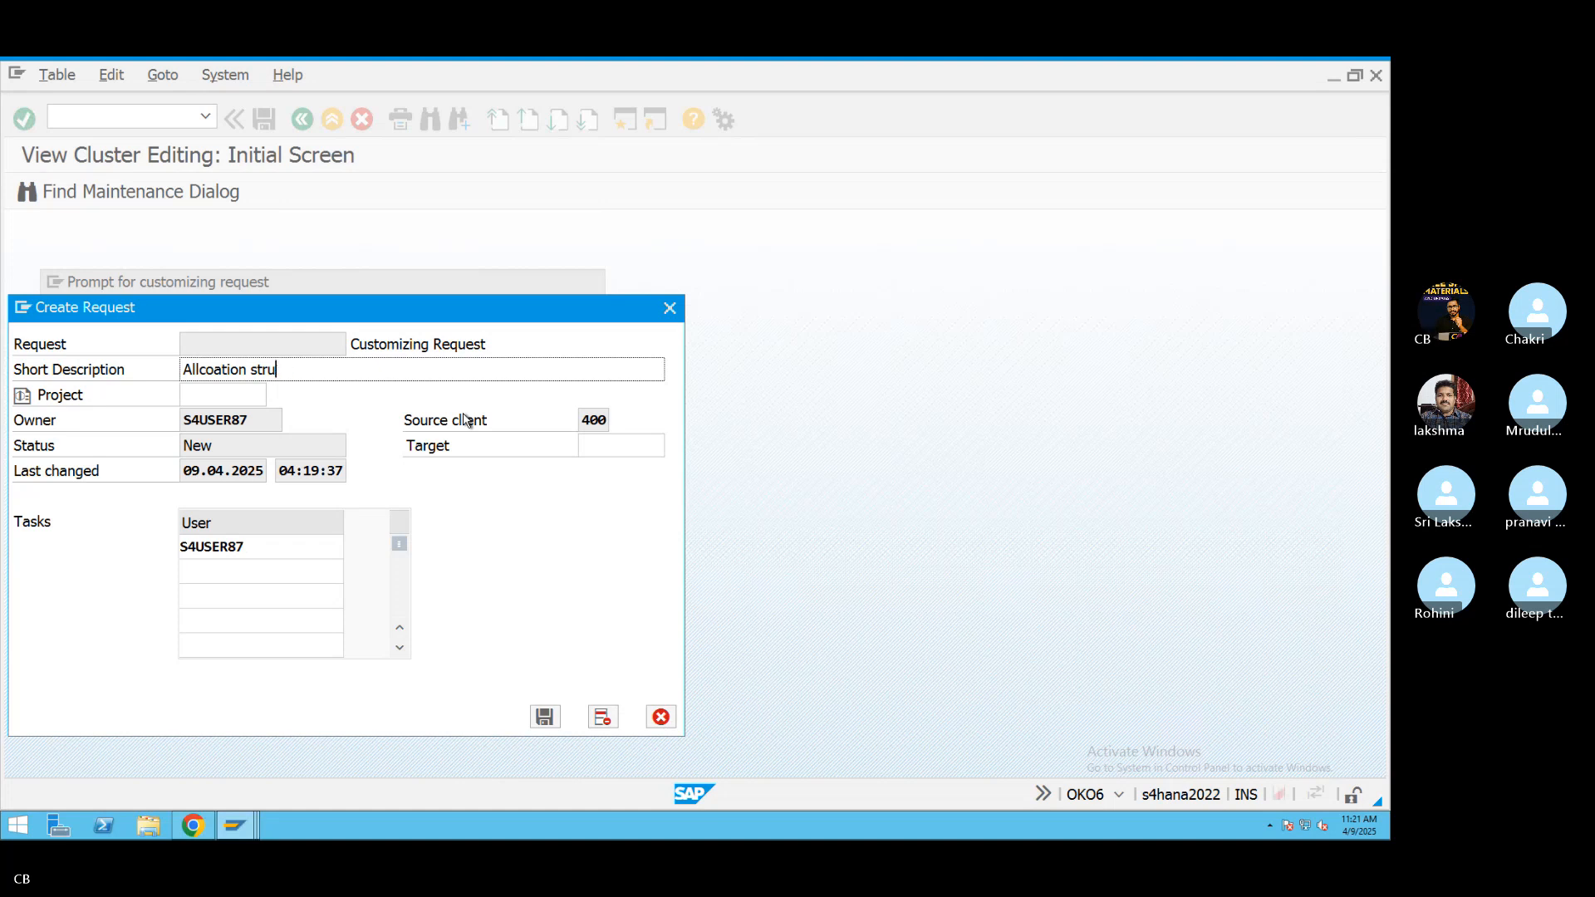
text(cut)
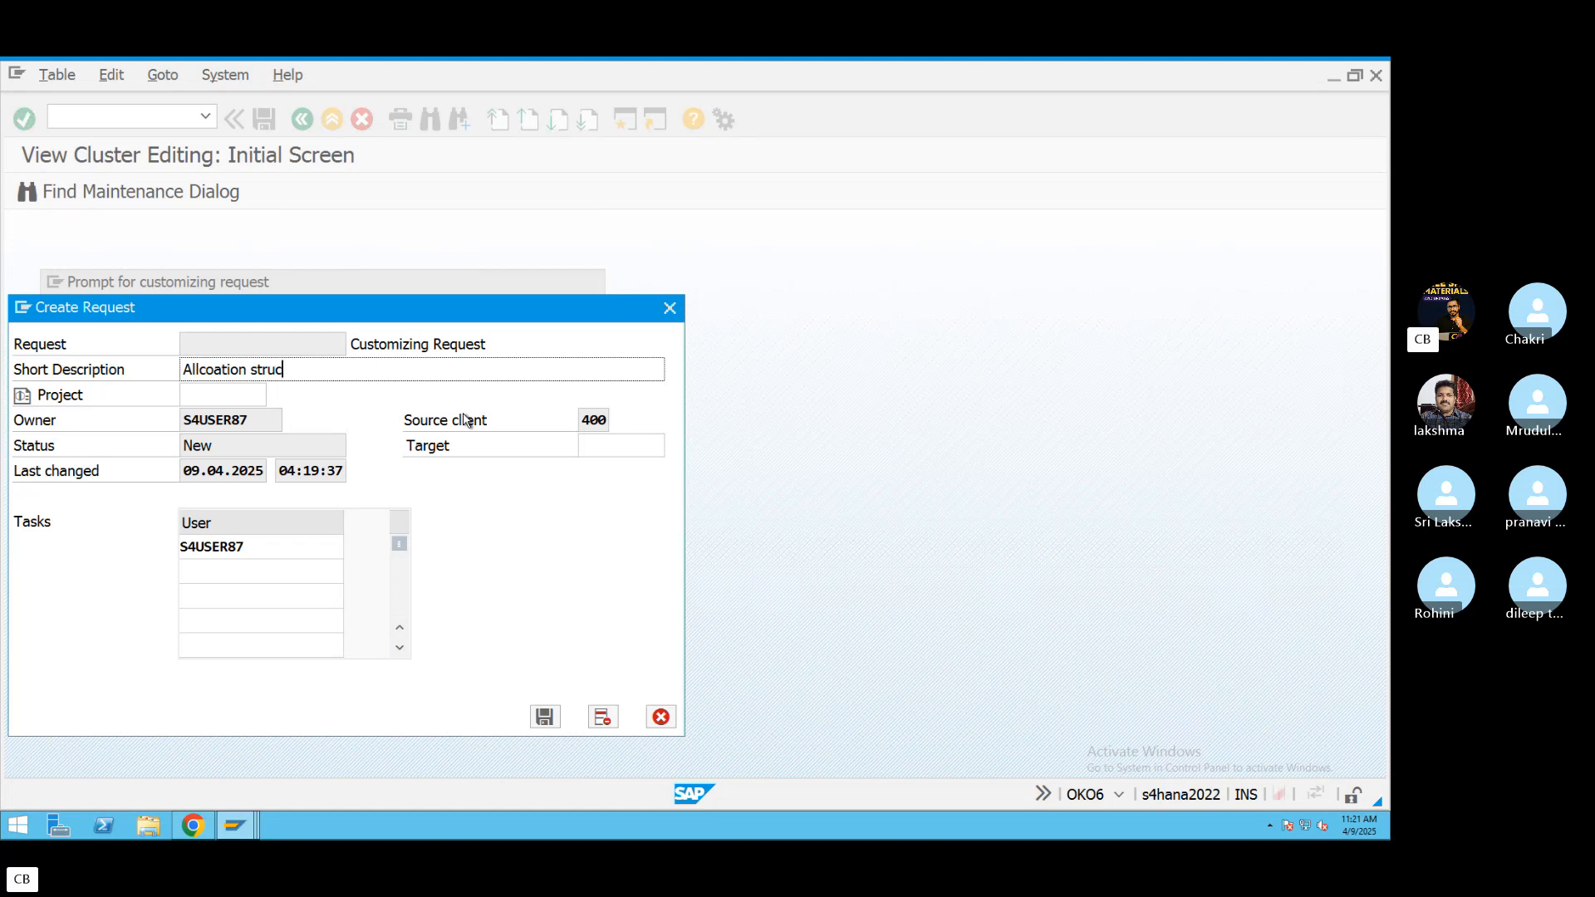
key(BackSpace)
text(tire for IO settlment)
click(545, 716)
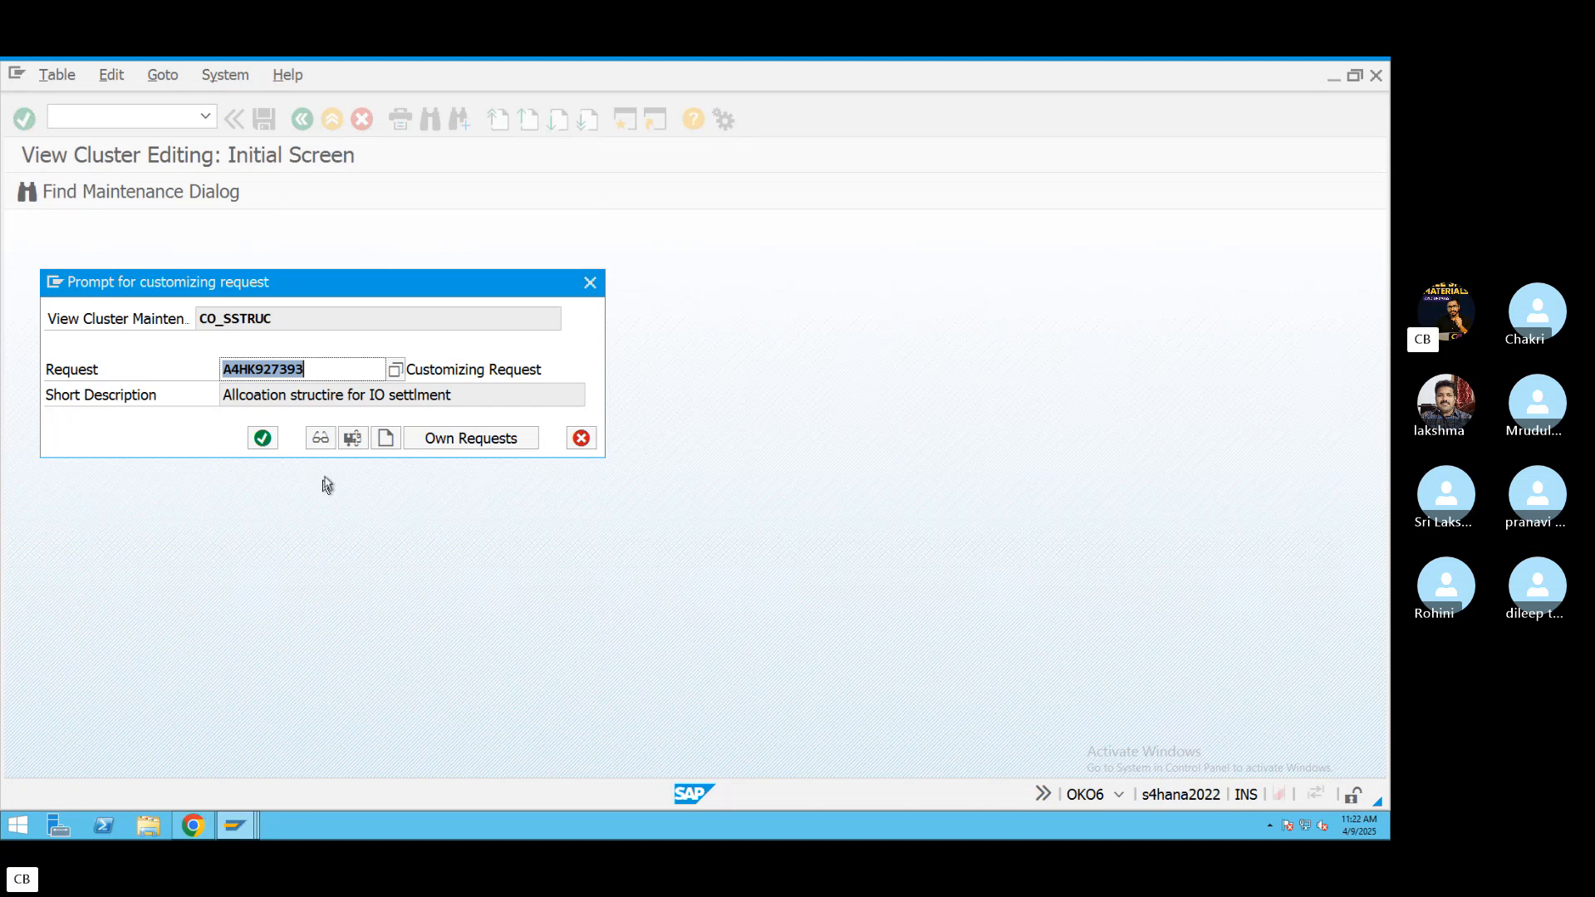
click(263, 438)
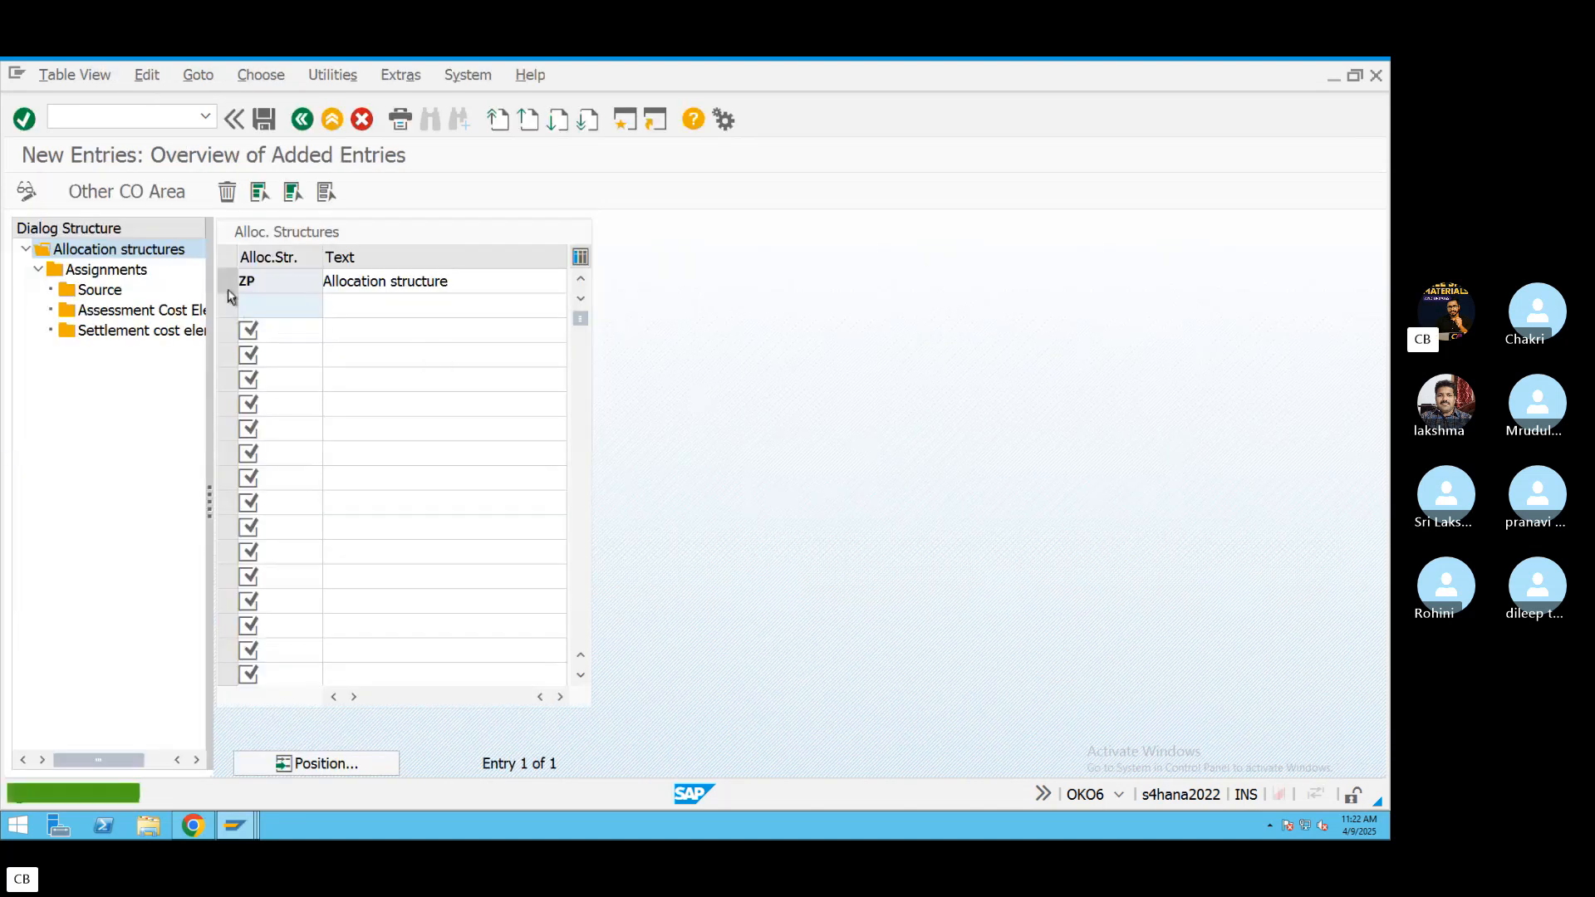
Add assignment Z with the text "Marketing Trade Fairs" to allocation structure ZP and save it.
click(229, 287)
double_click(111, 294)
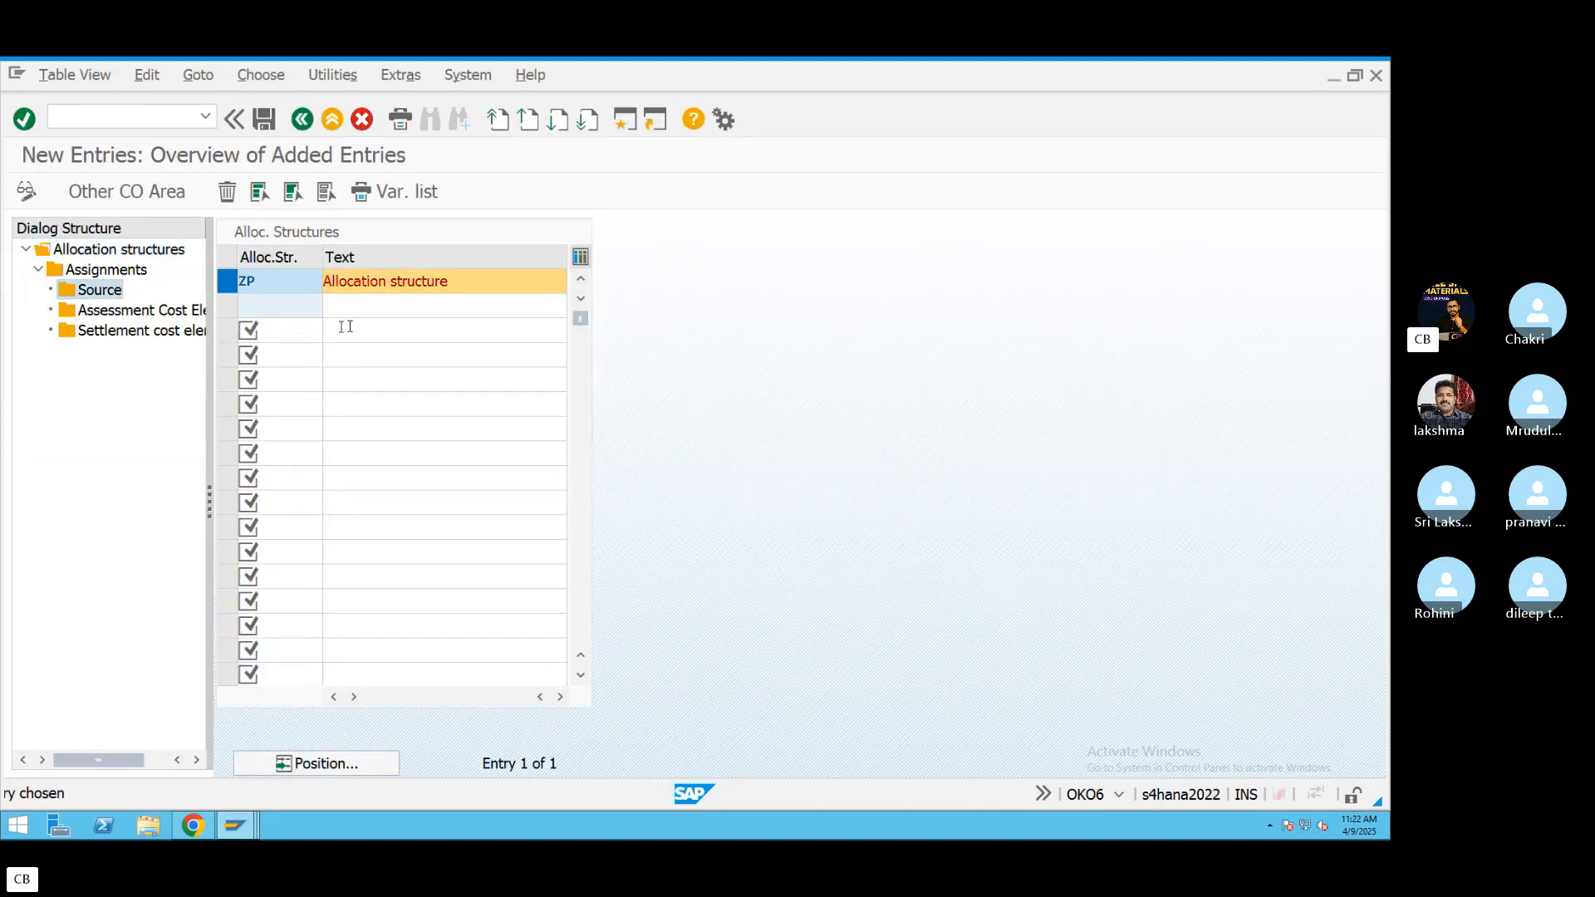
double_click(131, 274)
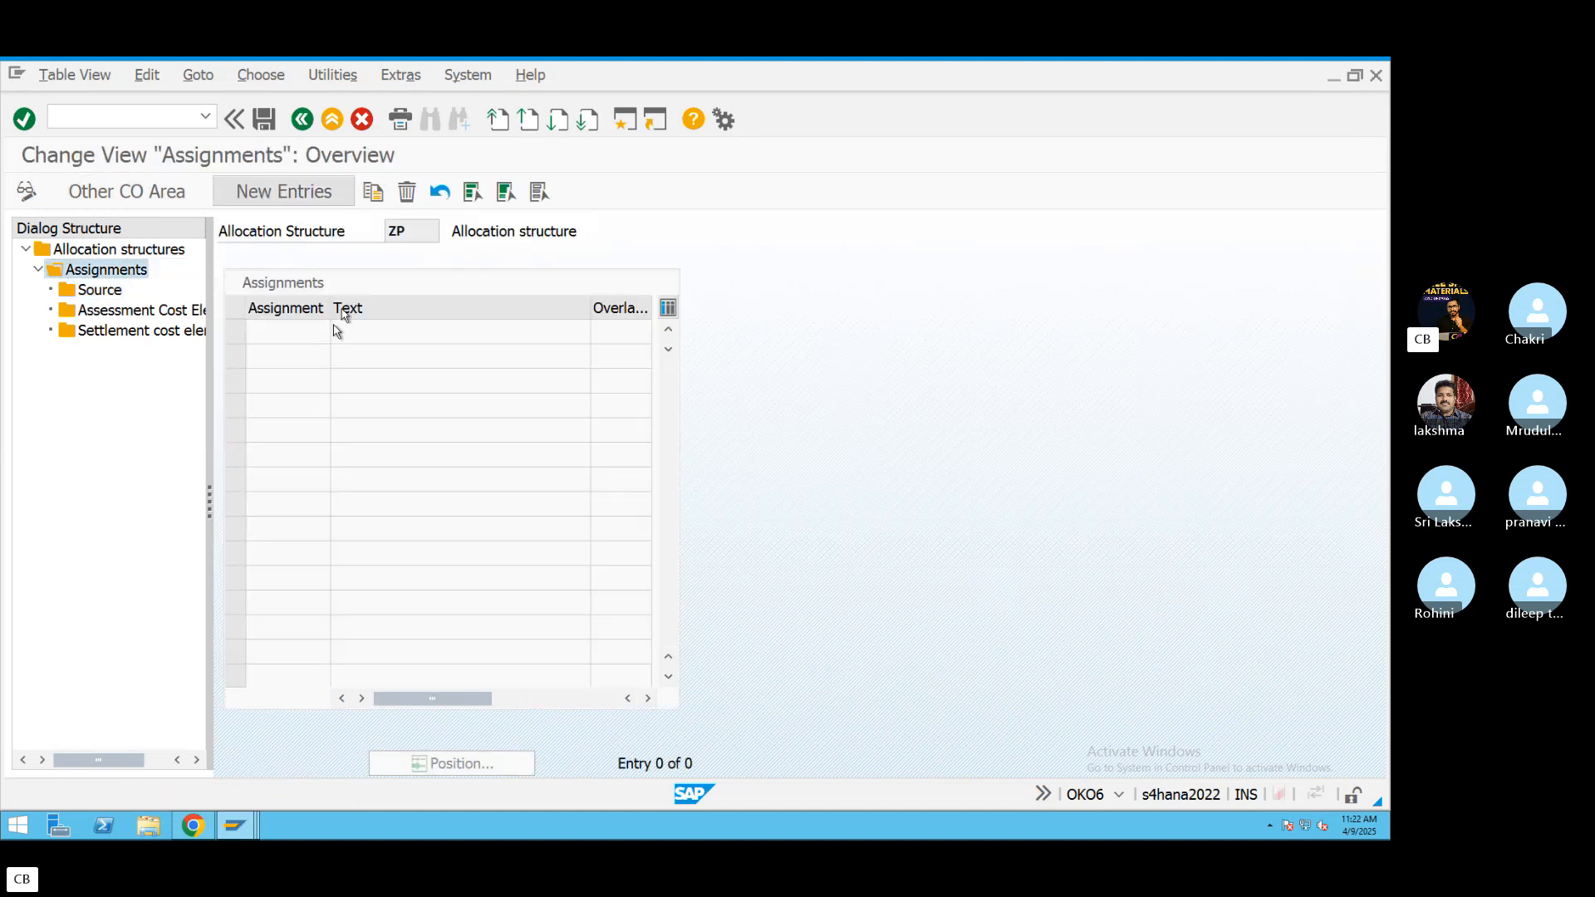
key(F5)
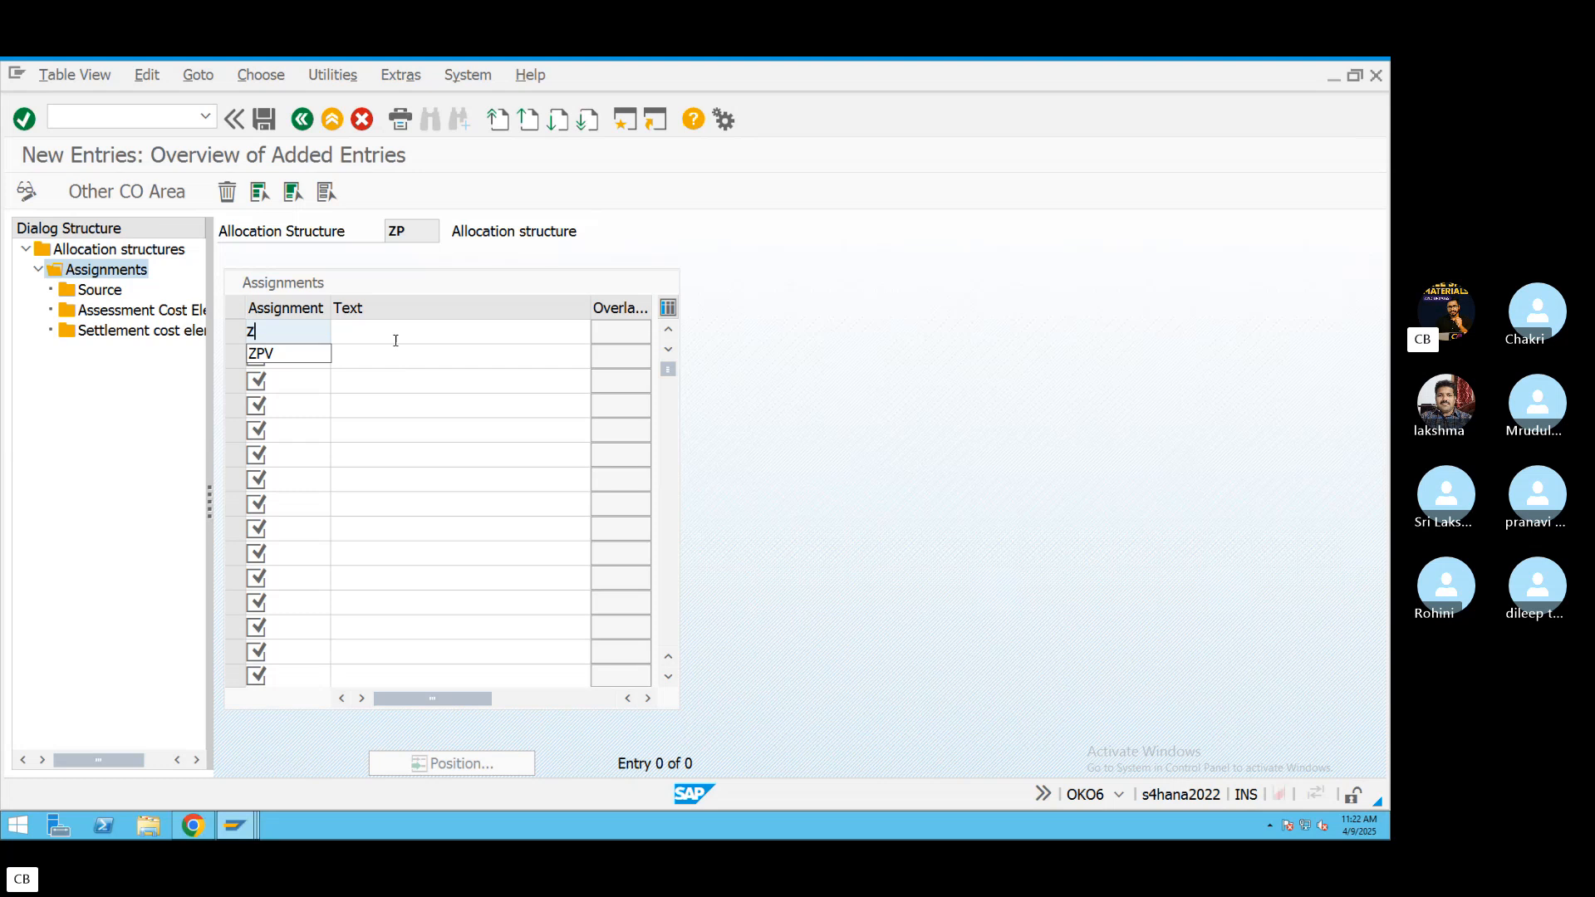
click(387, 332)
text(Ma)
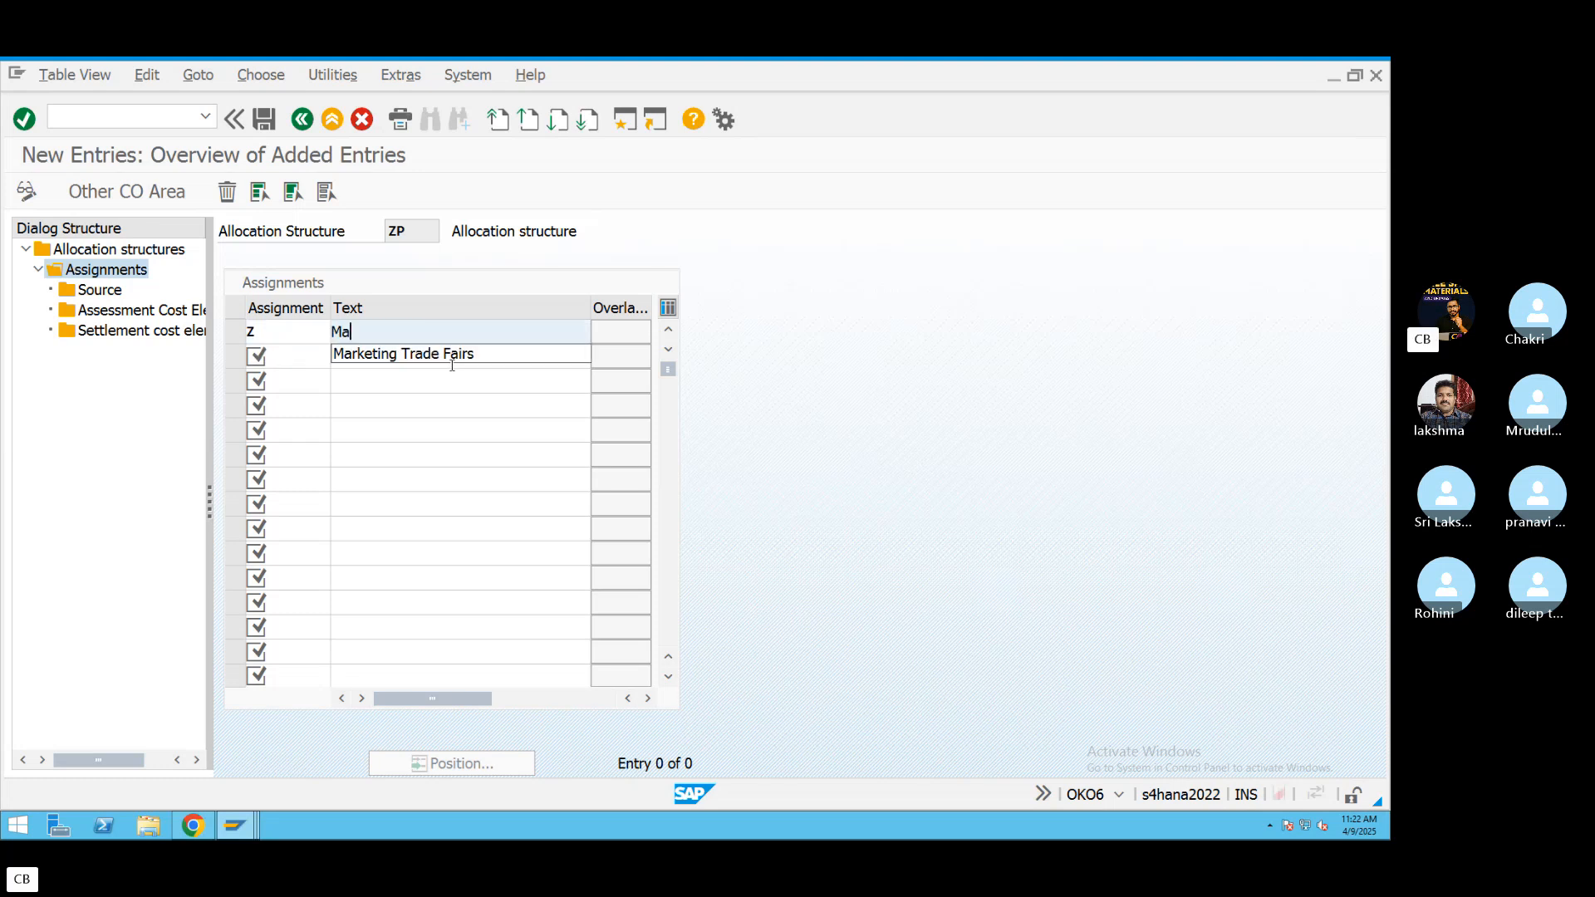
click(445, 355)
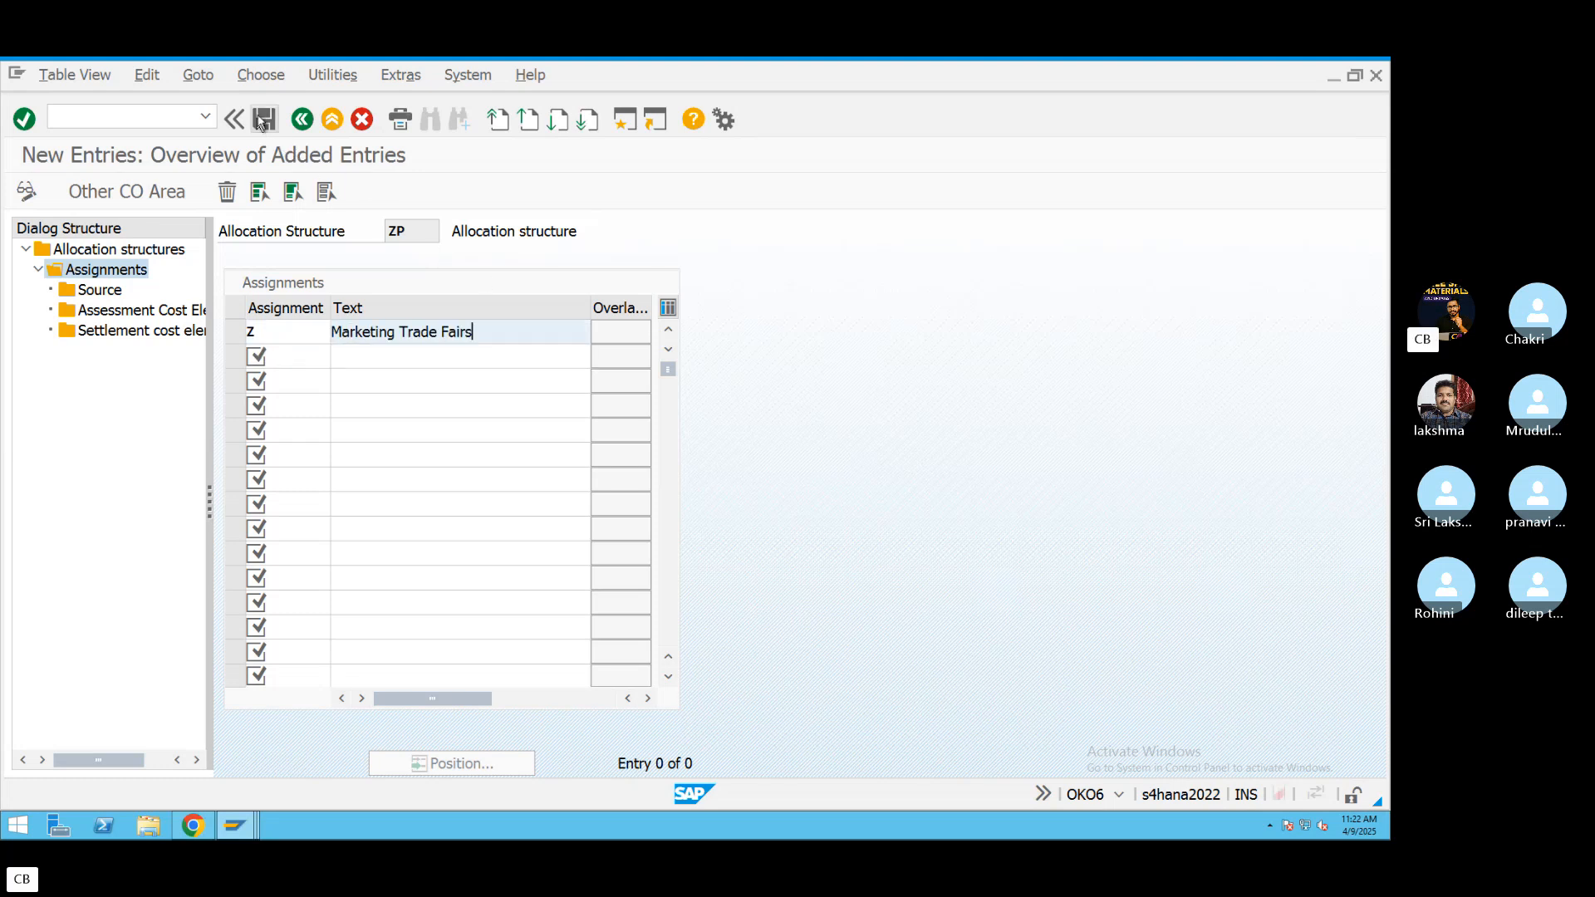
click(263, 120)
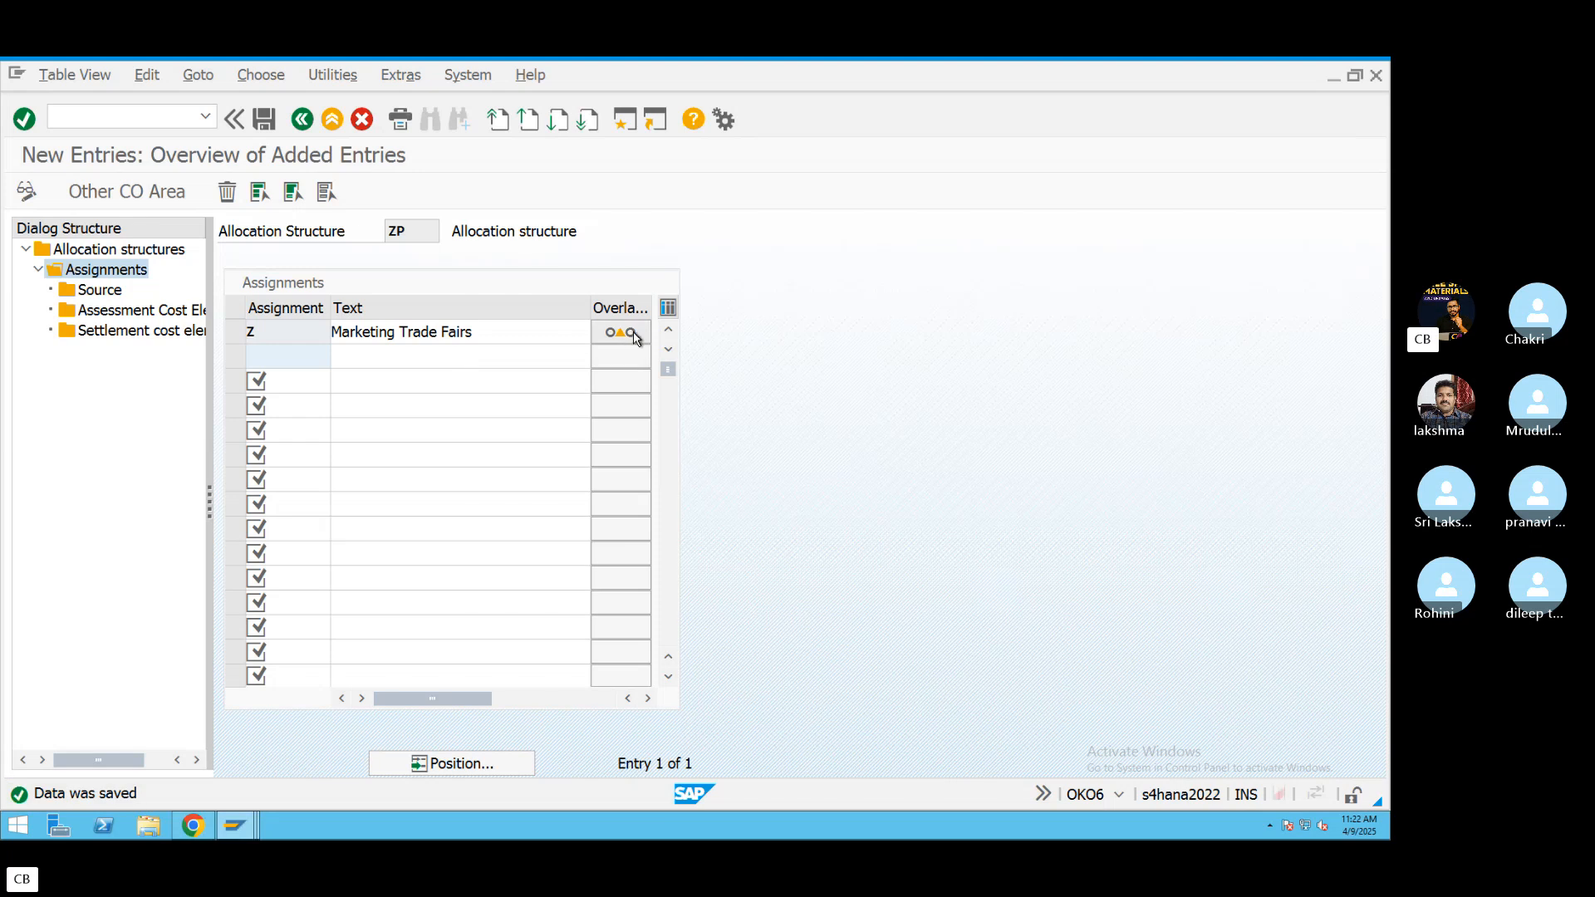
Define the source of assignment Z in allocation structure ZP as cost elements 400321 to 400323.
click(237, 333)
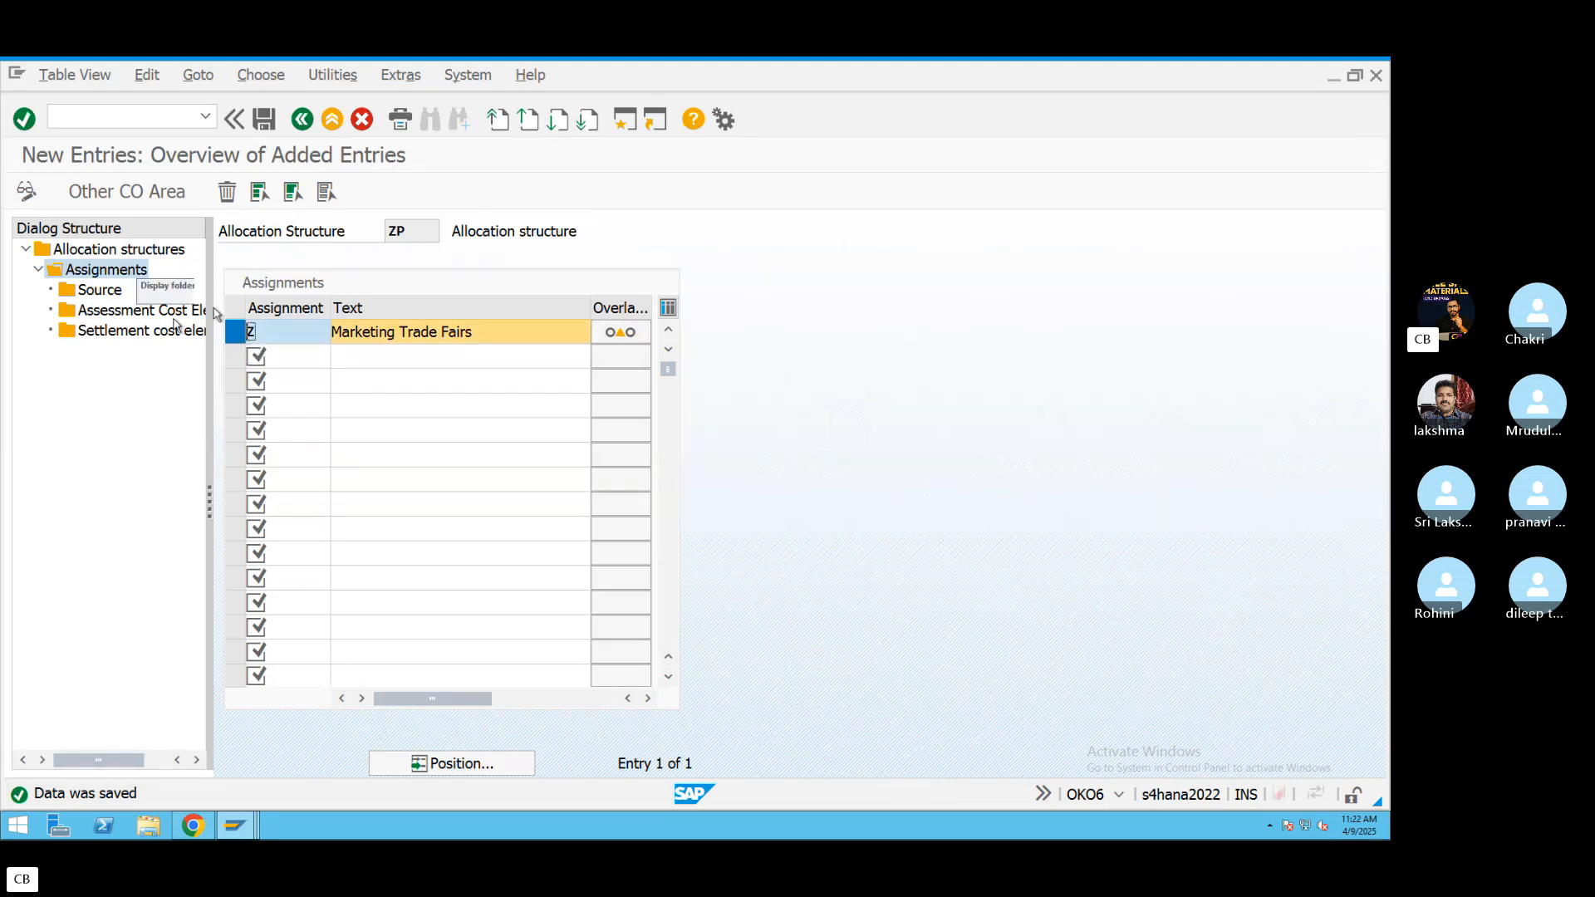
double_click(125, 310)
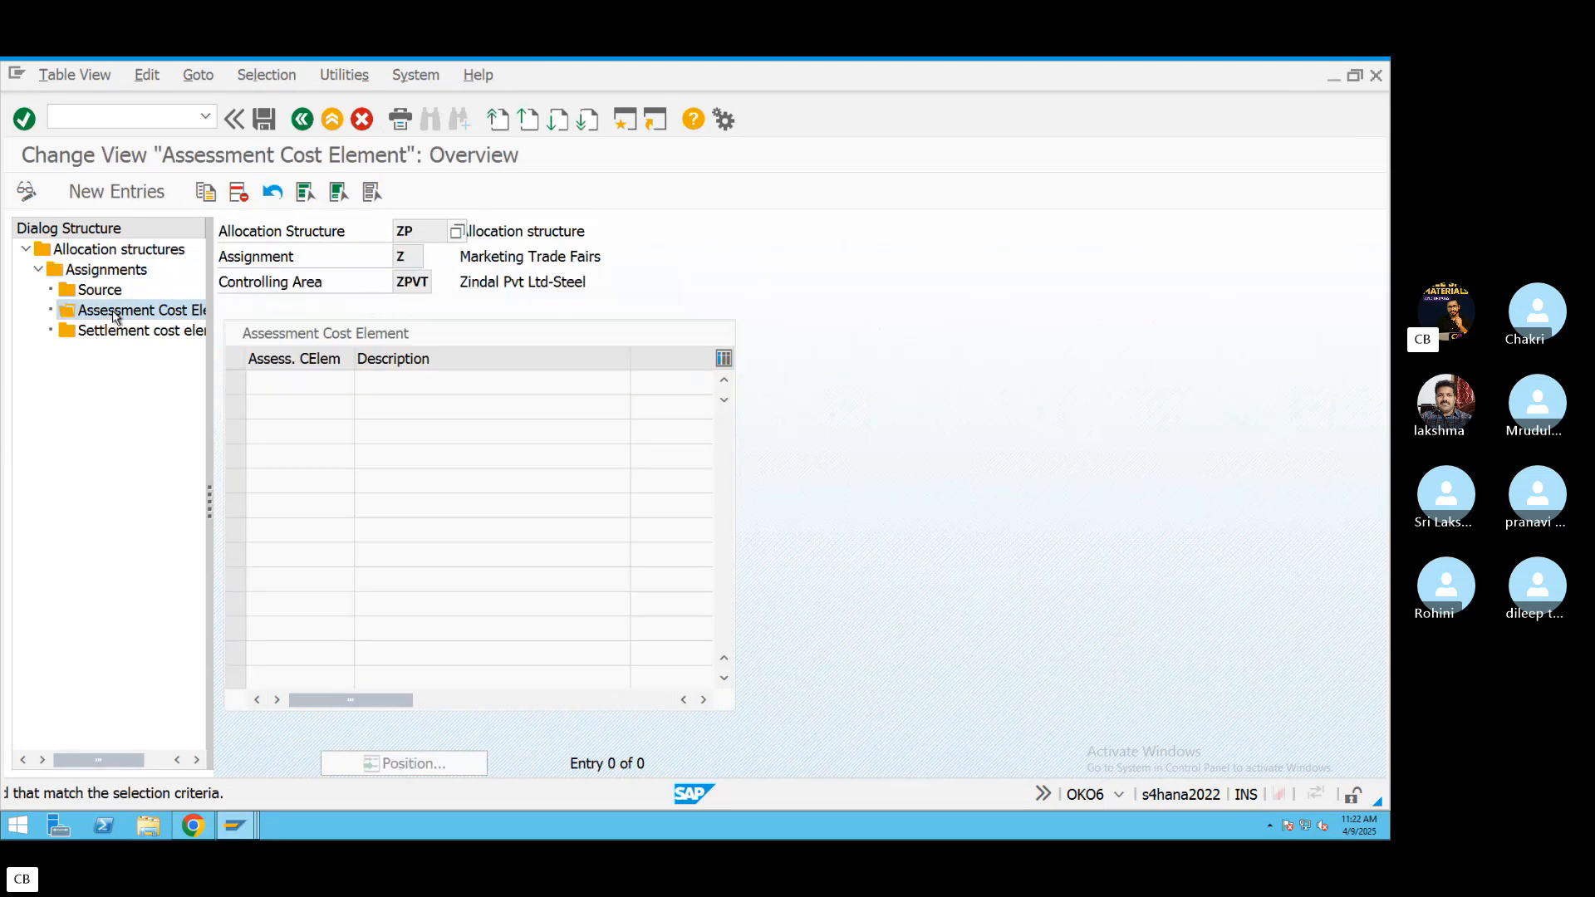
double_click(104, 291)
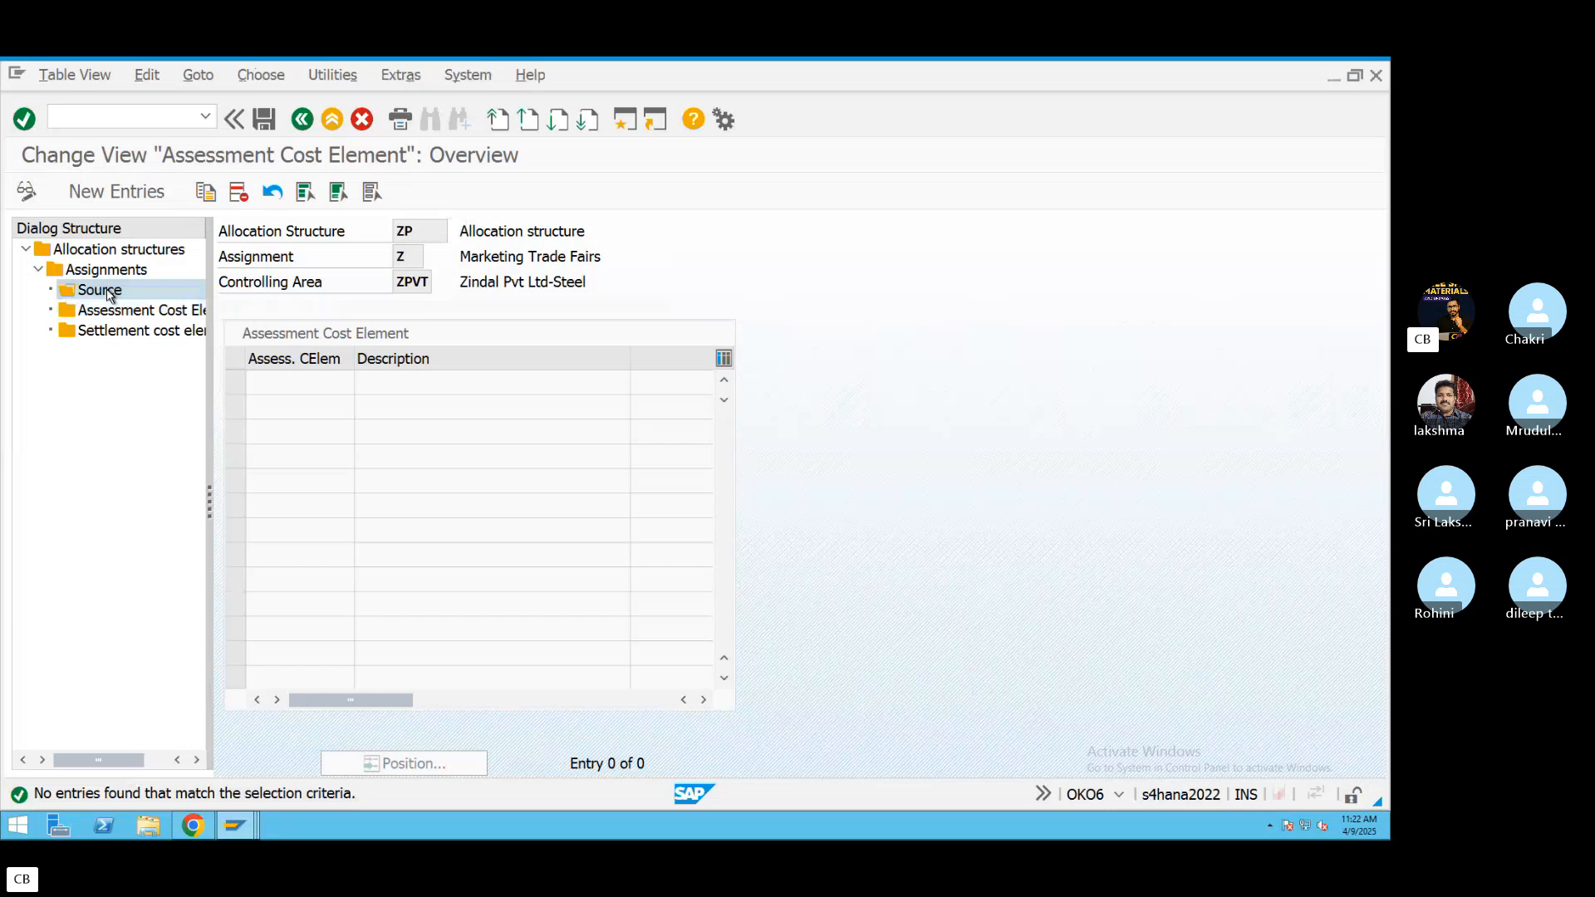
click(313, 358)
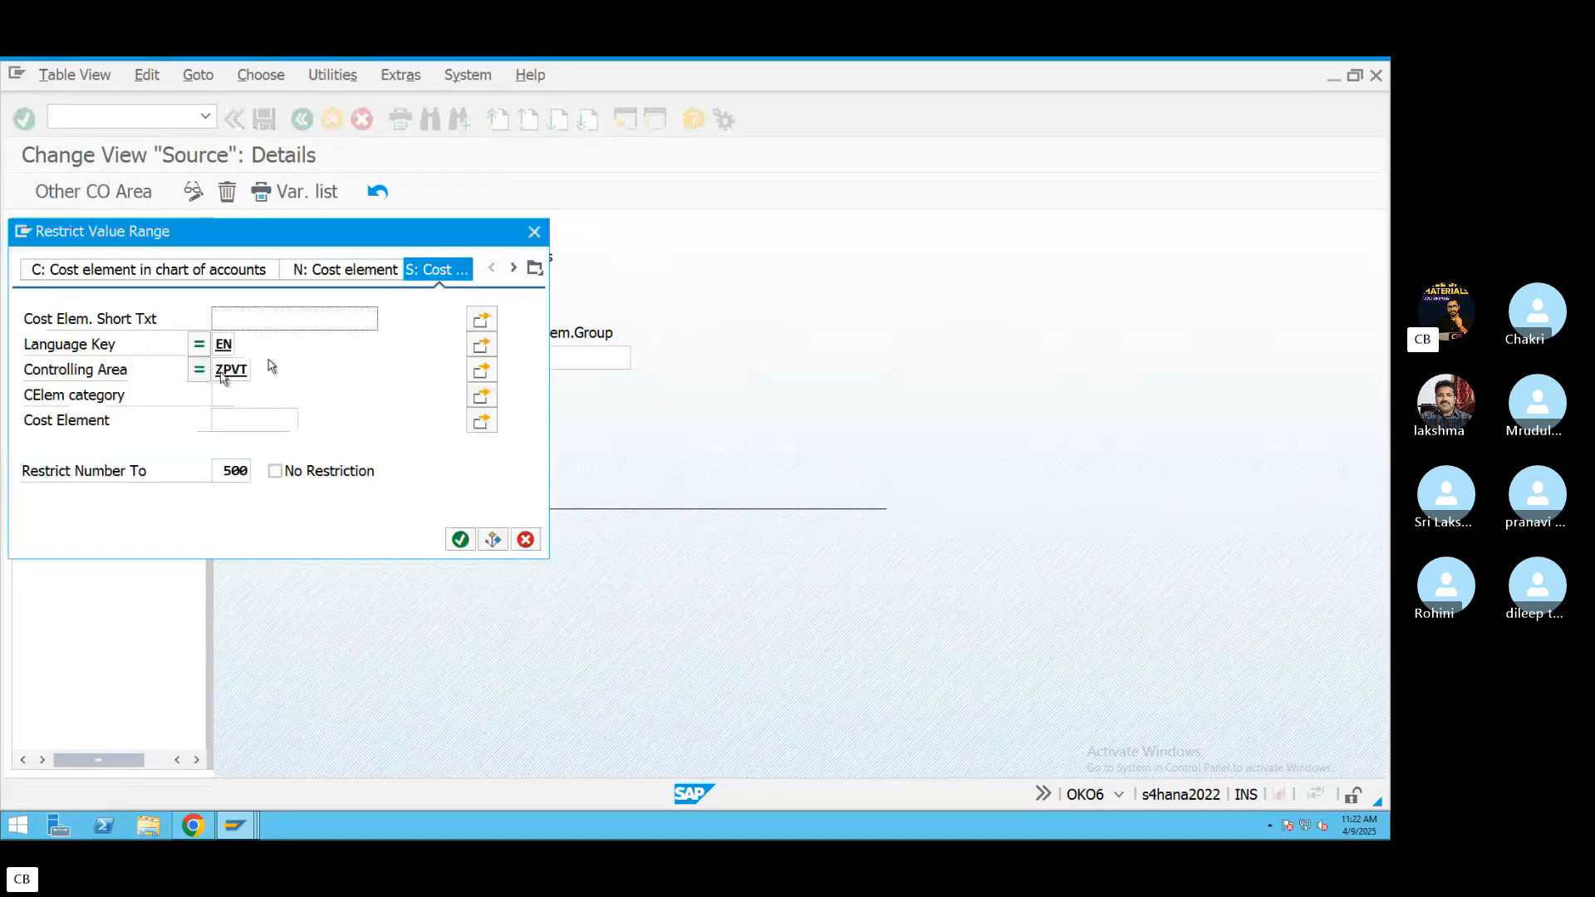
click(466, 546)
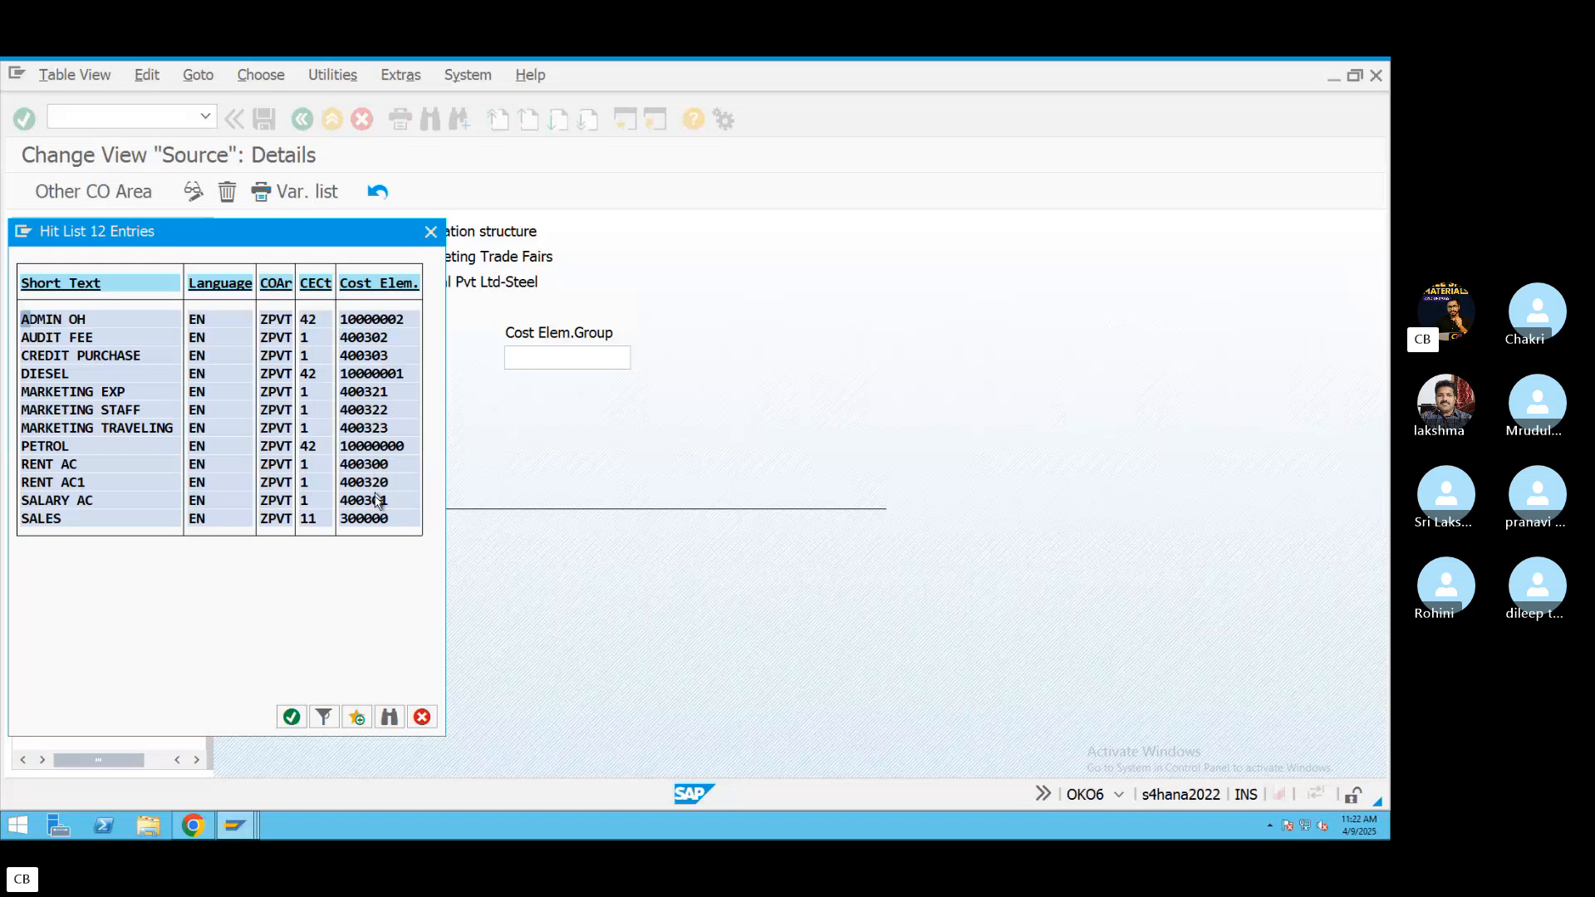
double_click(378, 391)
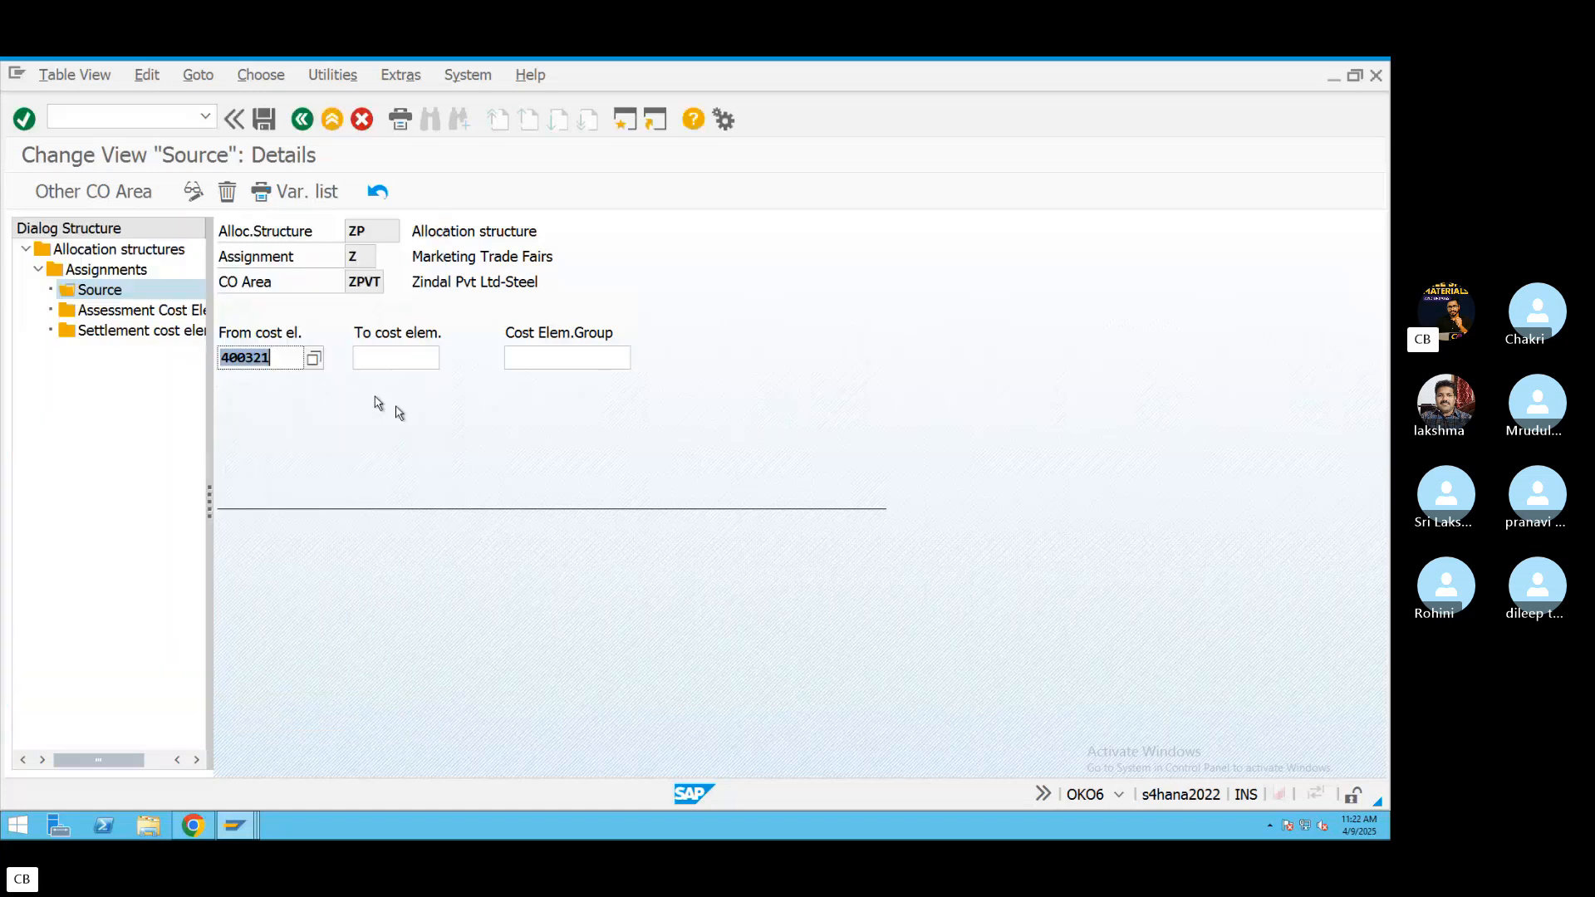
key(Tab)
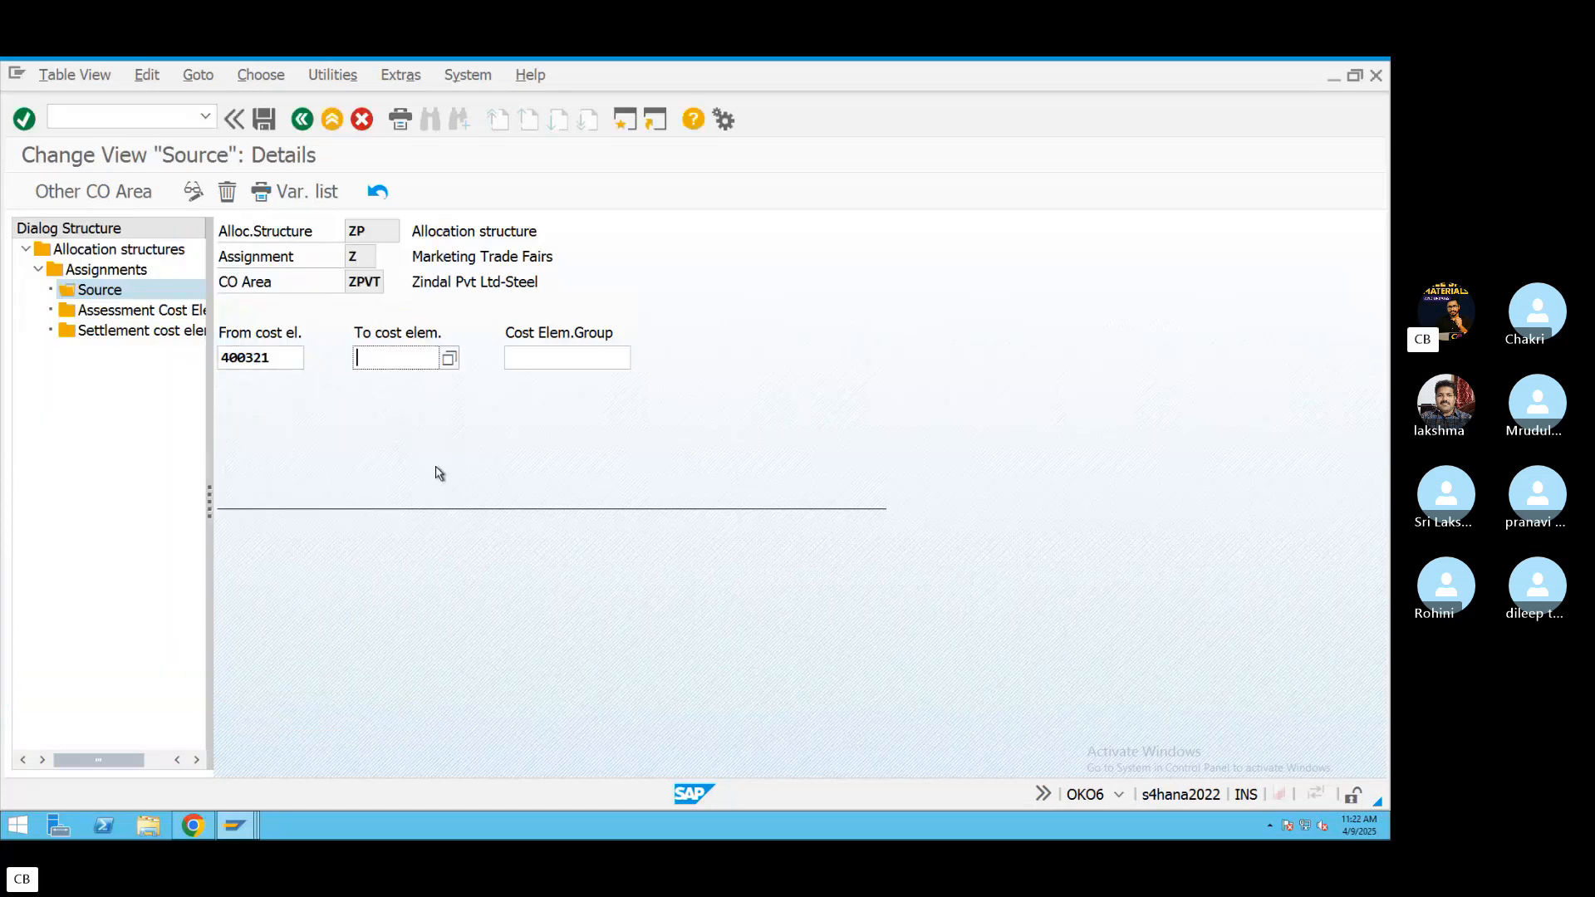
text(40023)
key(BackSpace)
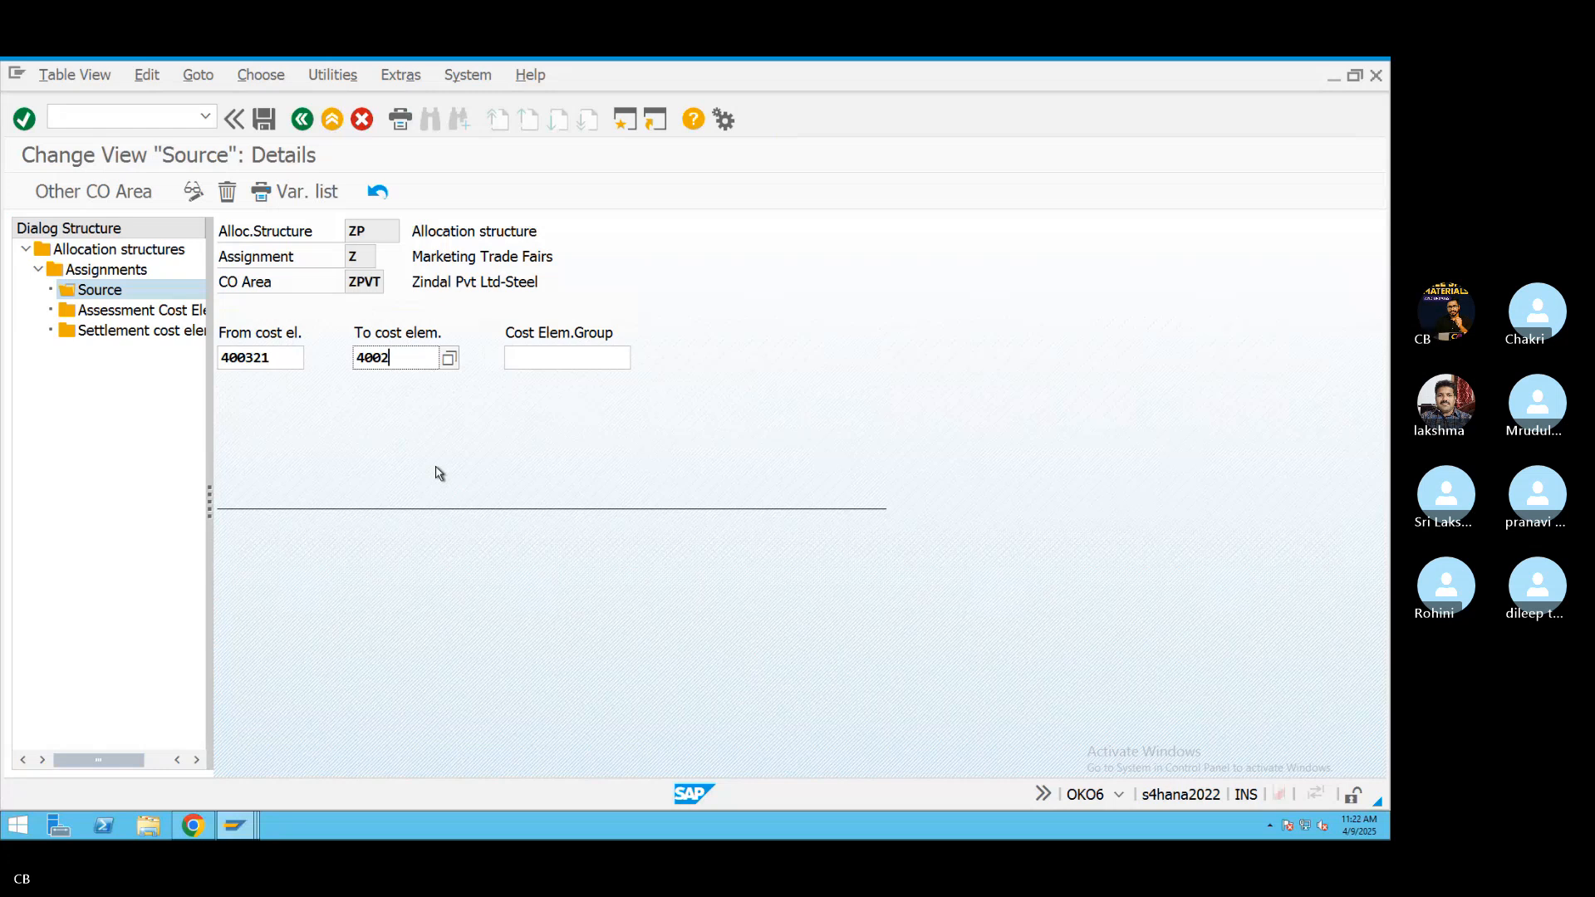
key(BackSpace)
text(323)
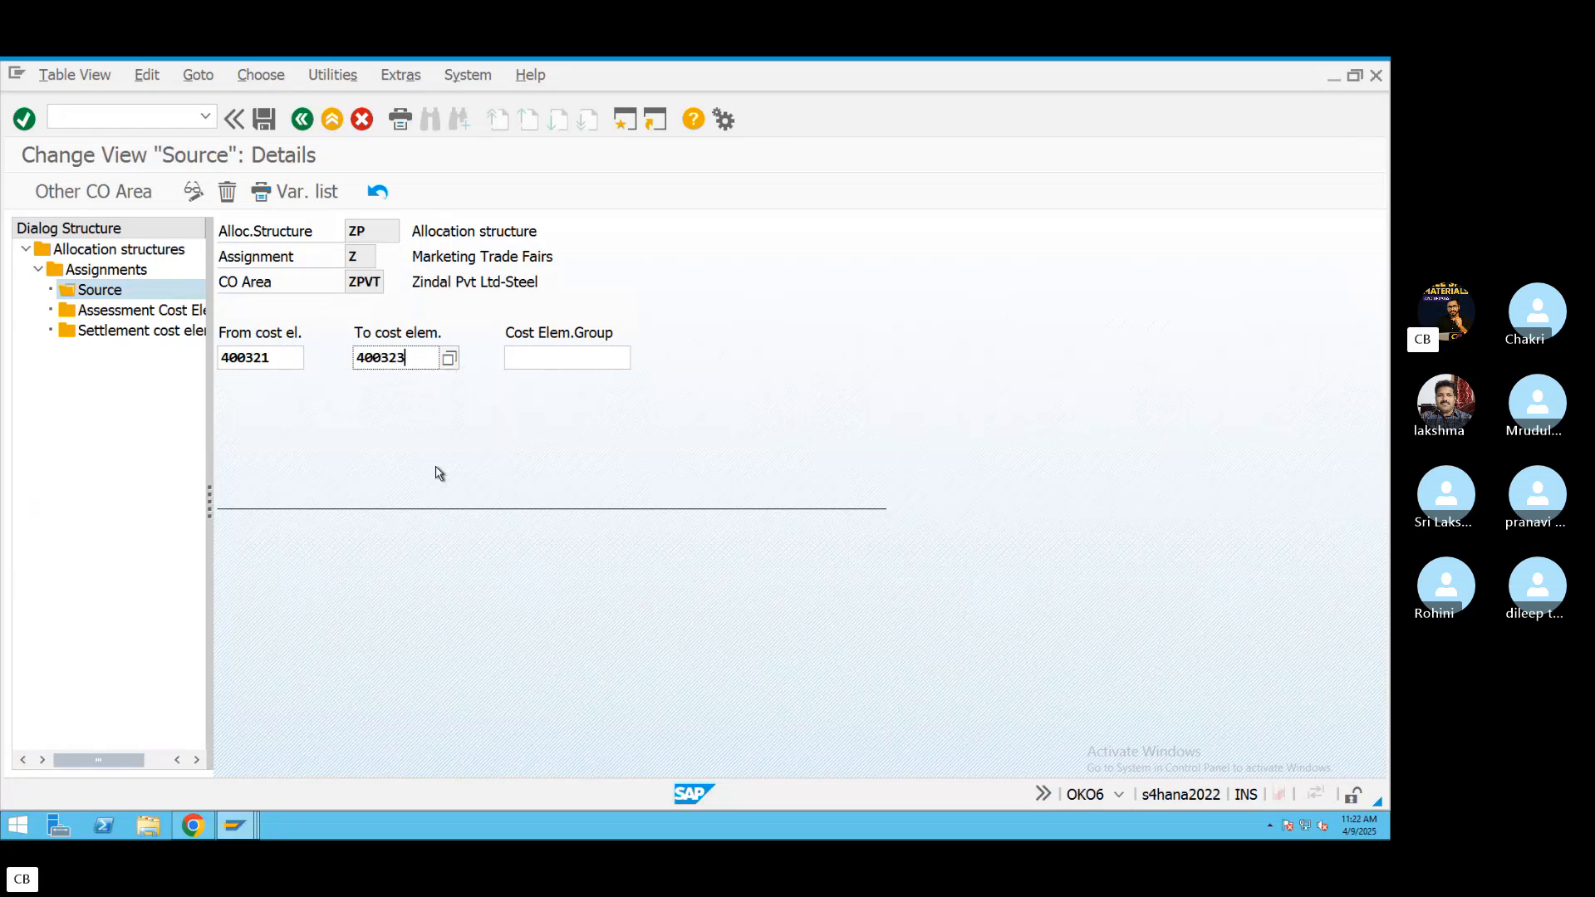
Add a settlement cost element entry for assignment Z with receiver category CTR (Cost Center).
double_click(130, 312)
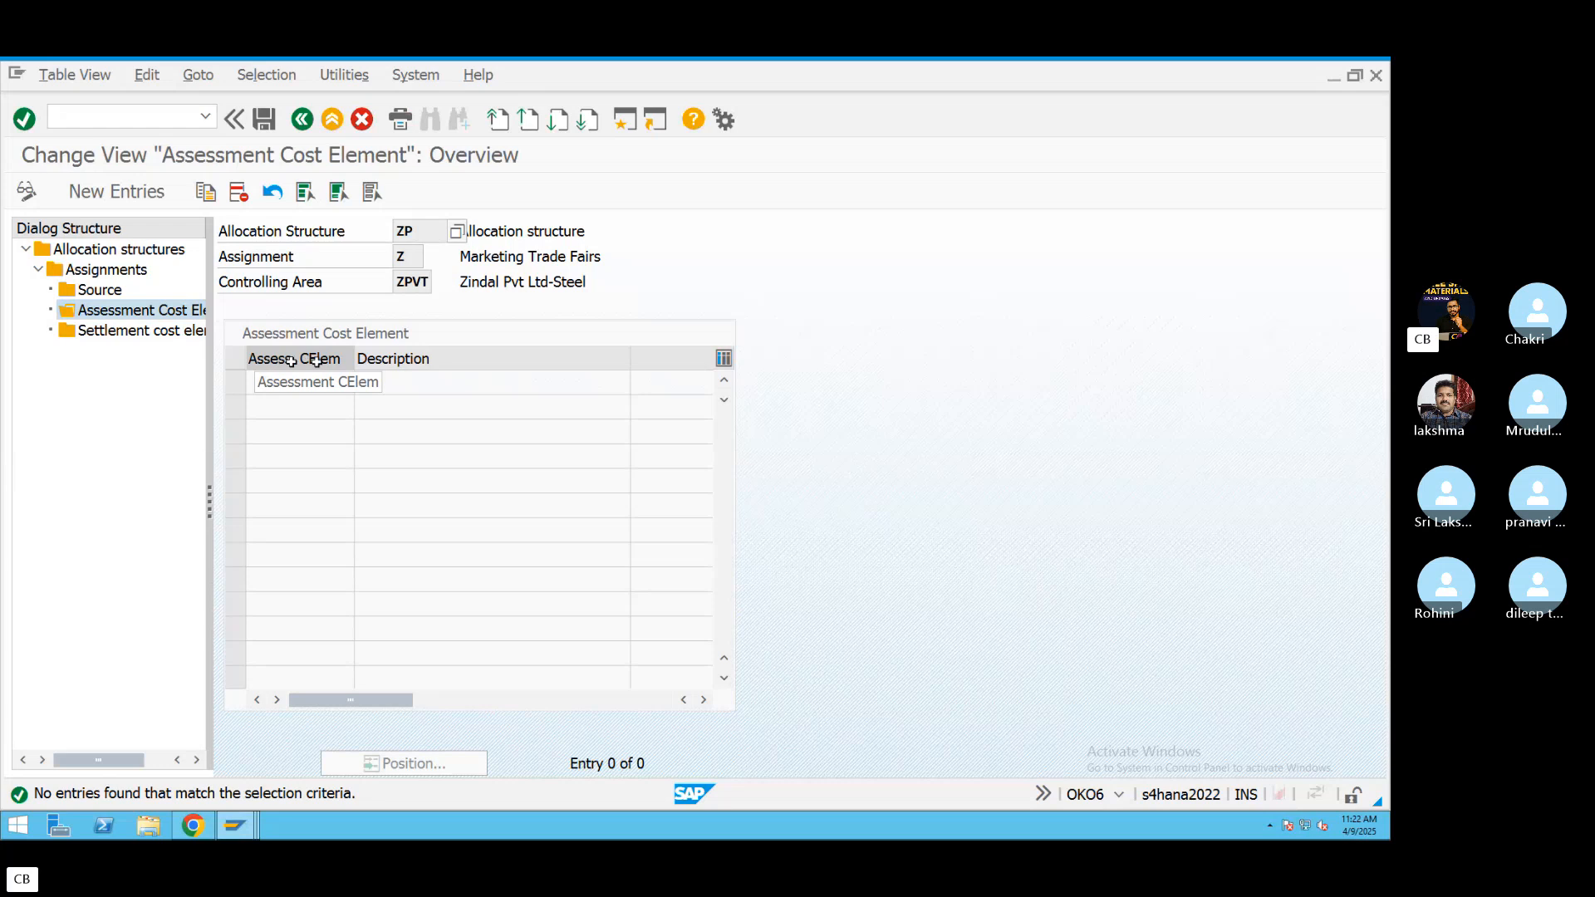
double_click(137, 331)
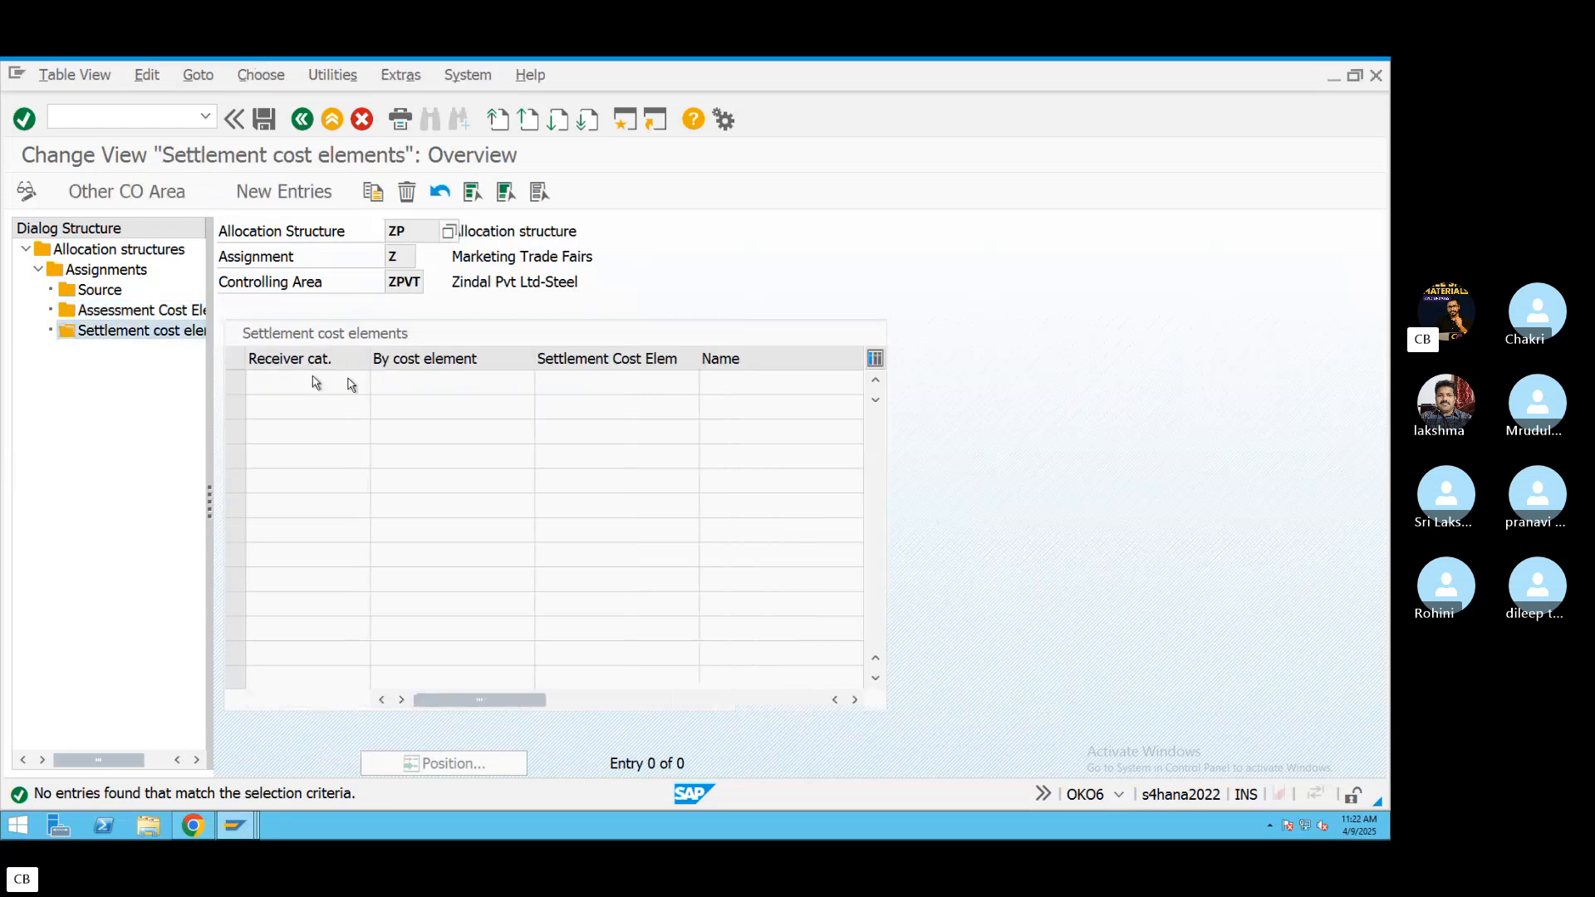
click(262, 194)
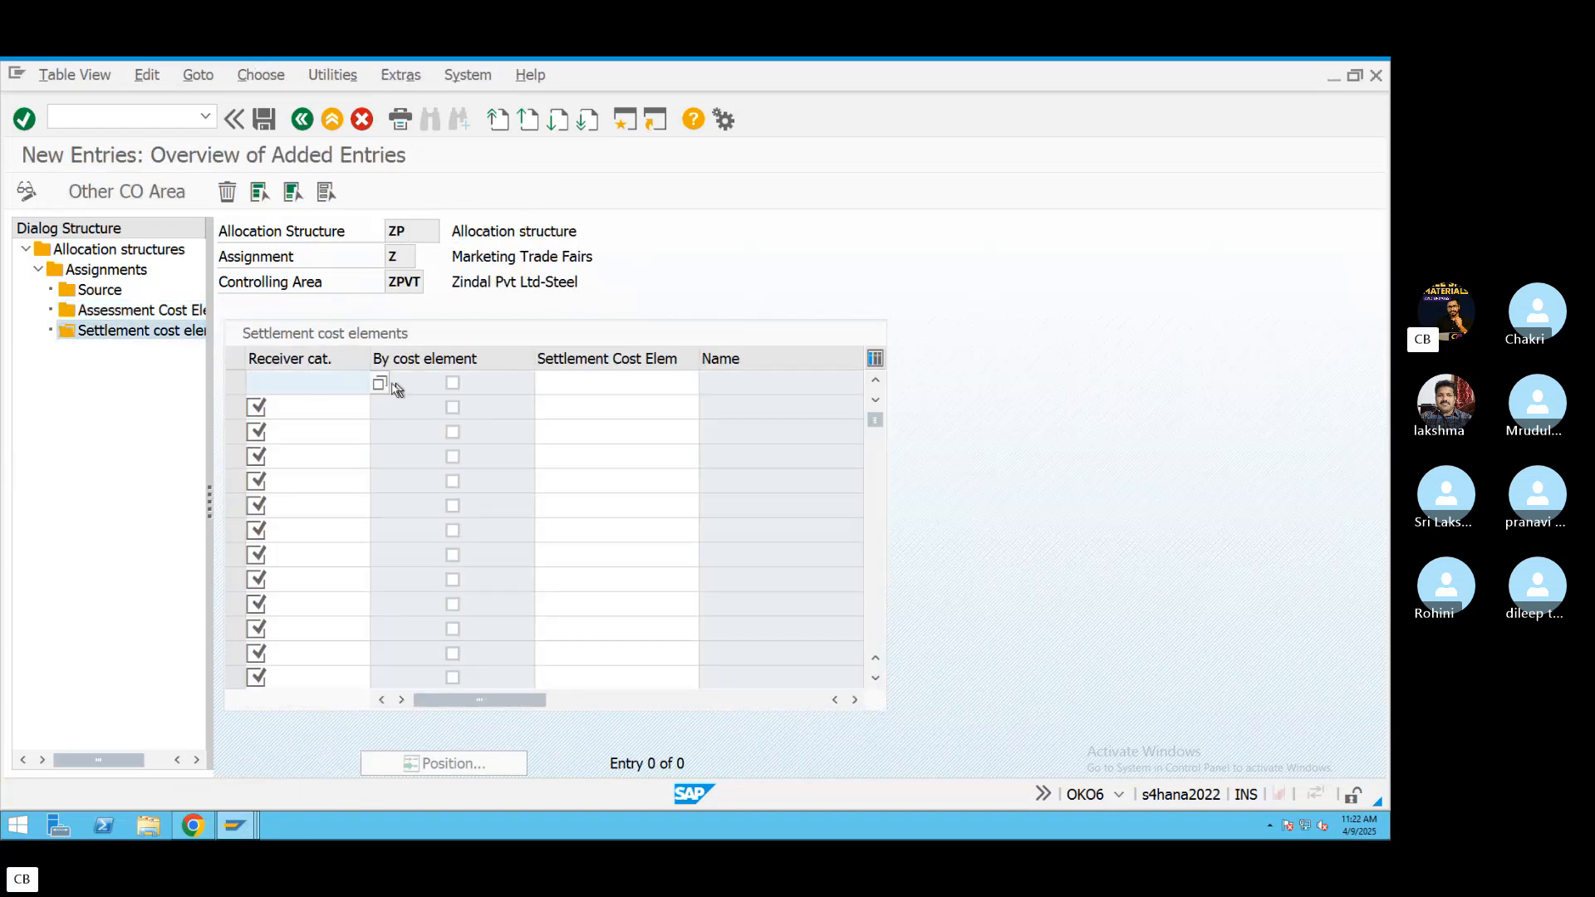
click(380, 383)
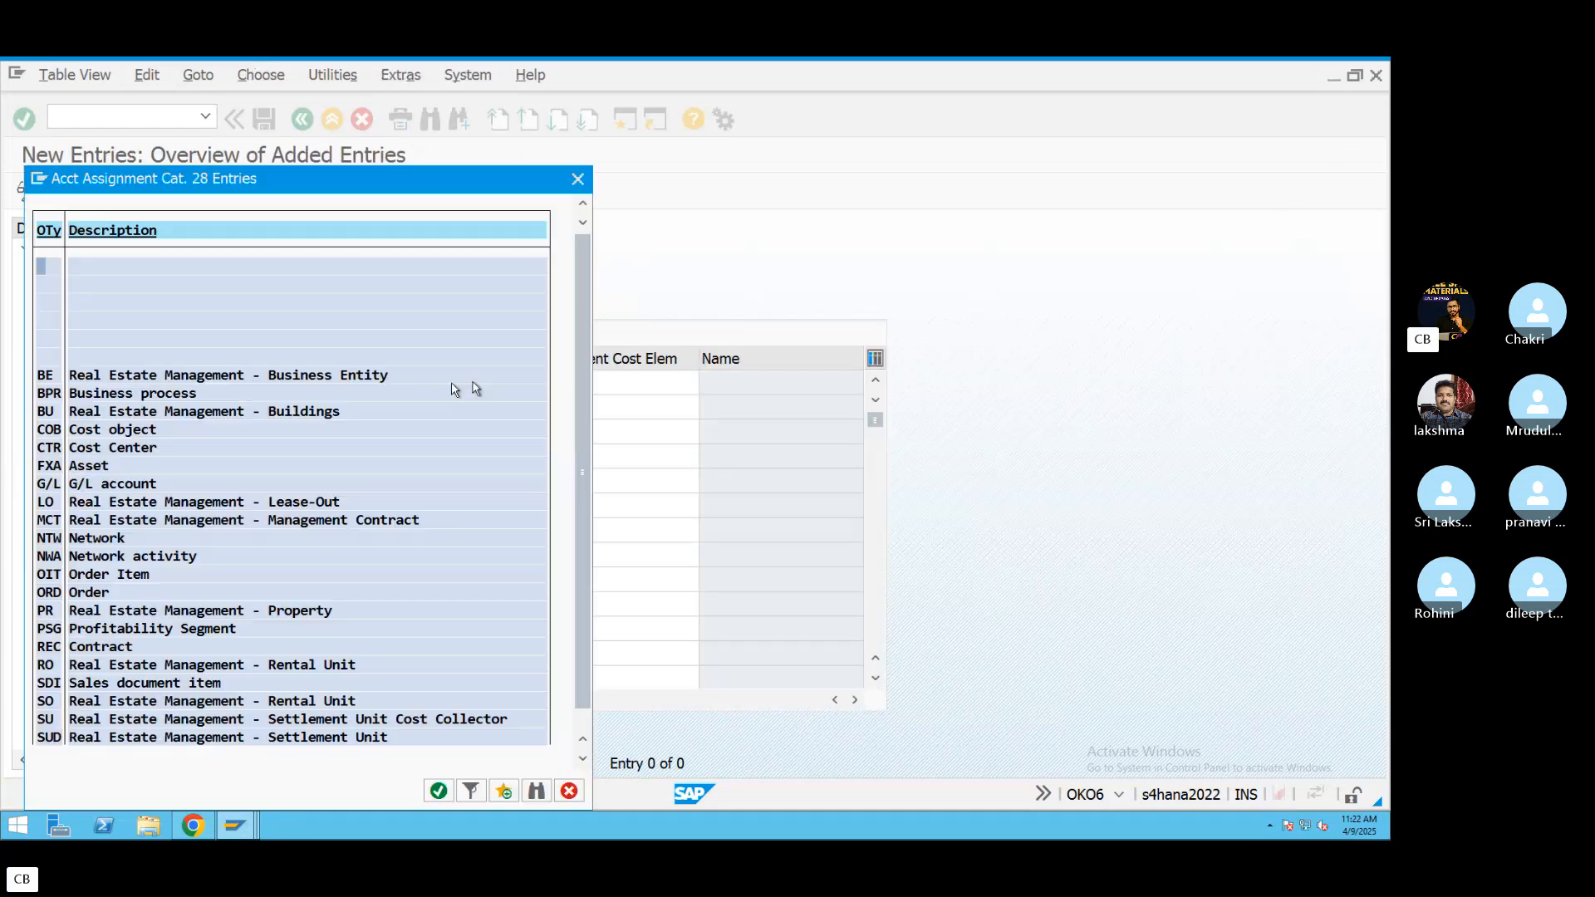
double_click(126, 449)
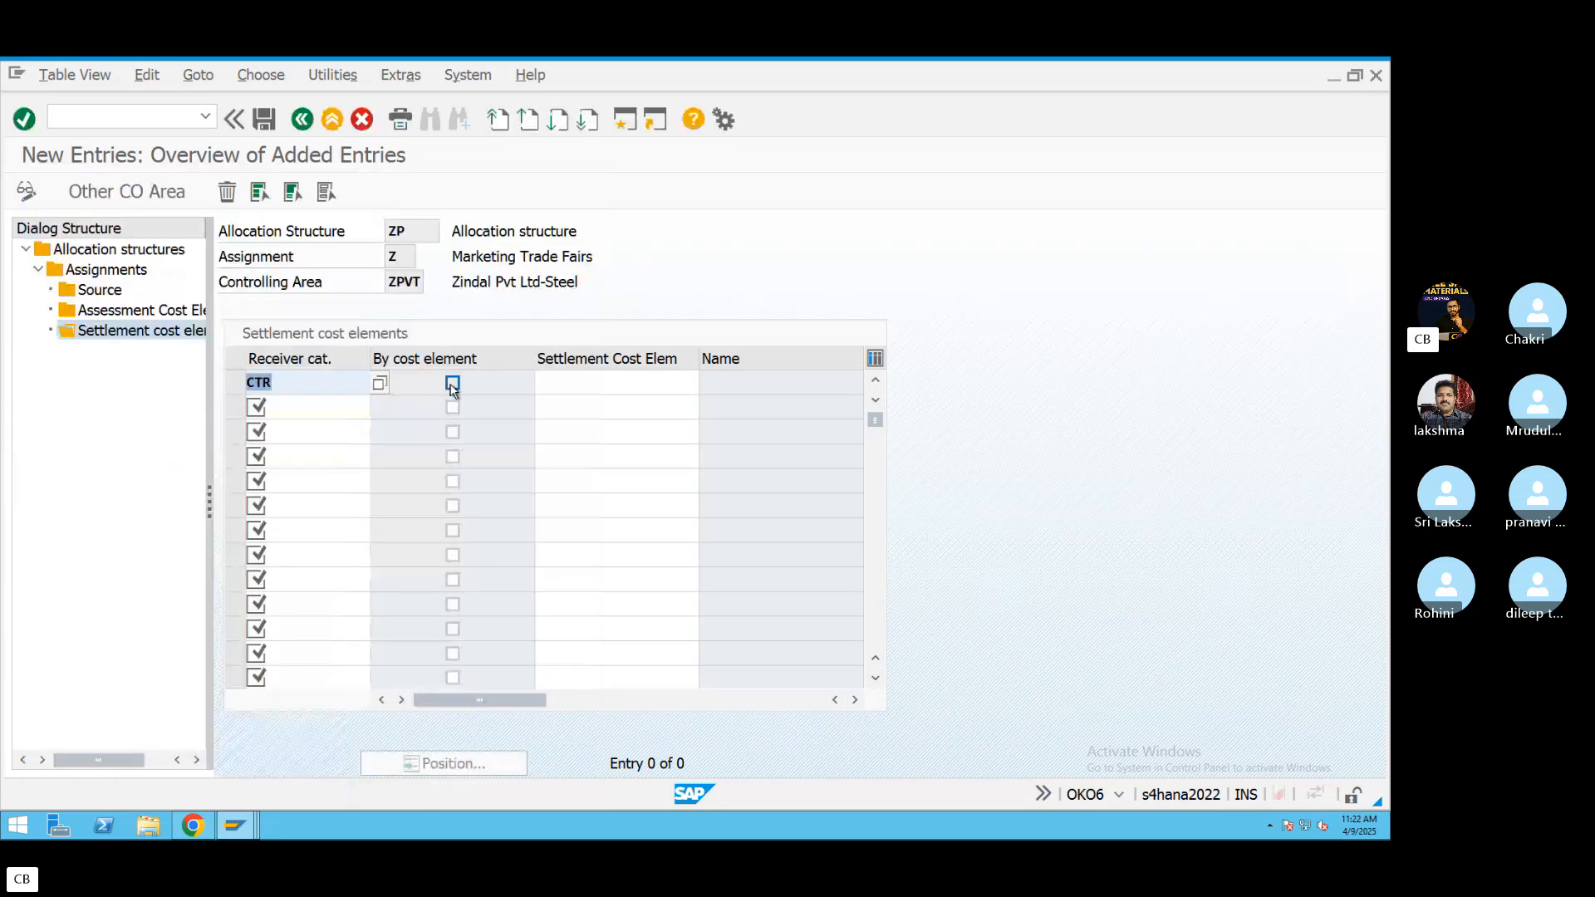
click(572, 386)
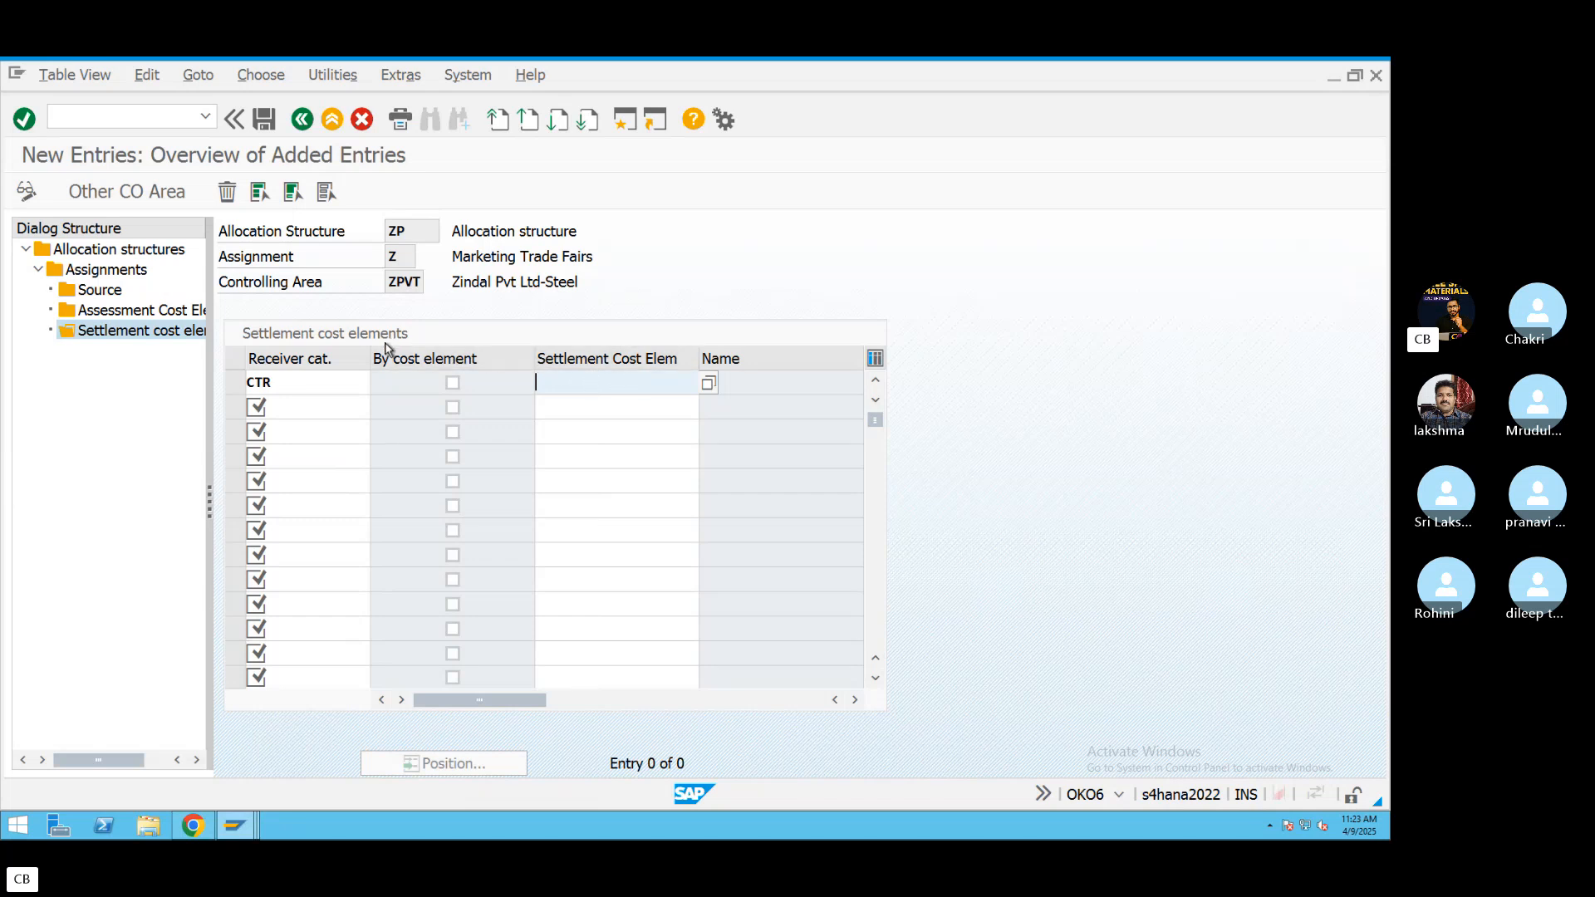
Start transaction FS00 in a new session and expand the secondary cost element accounts of company code ZPVT.
click(624, 119)
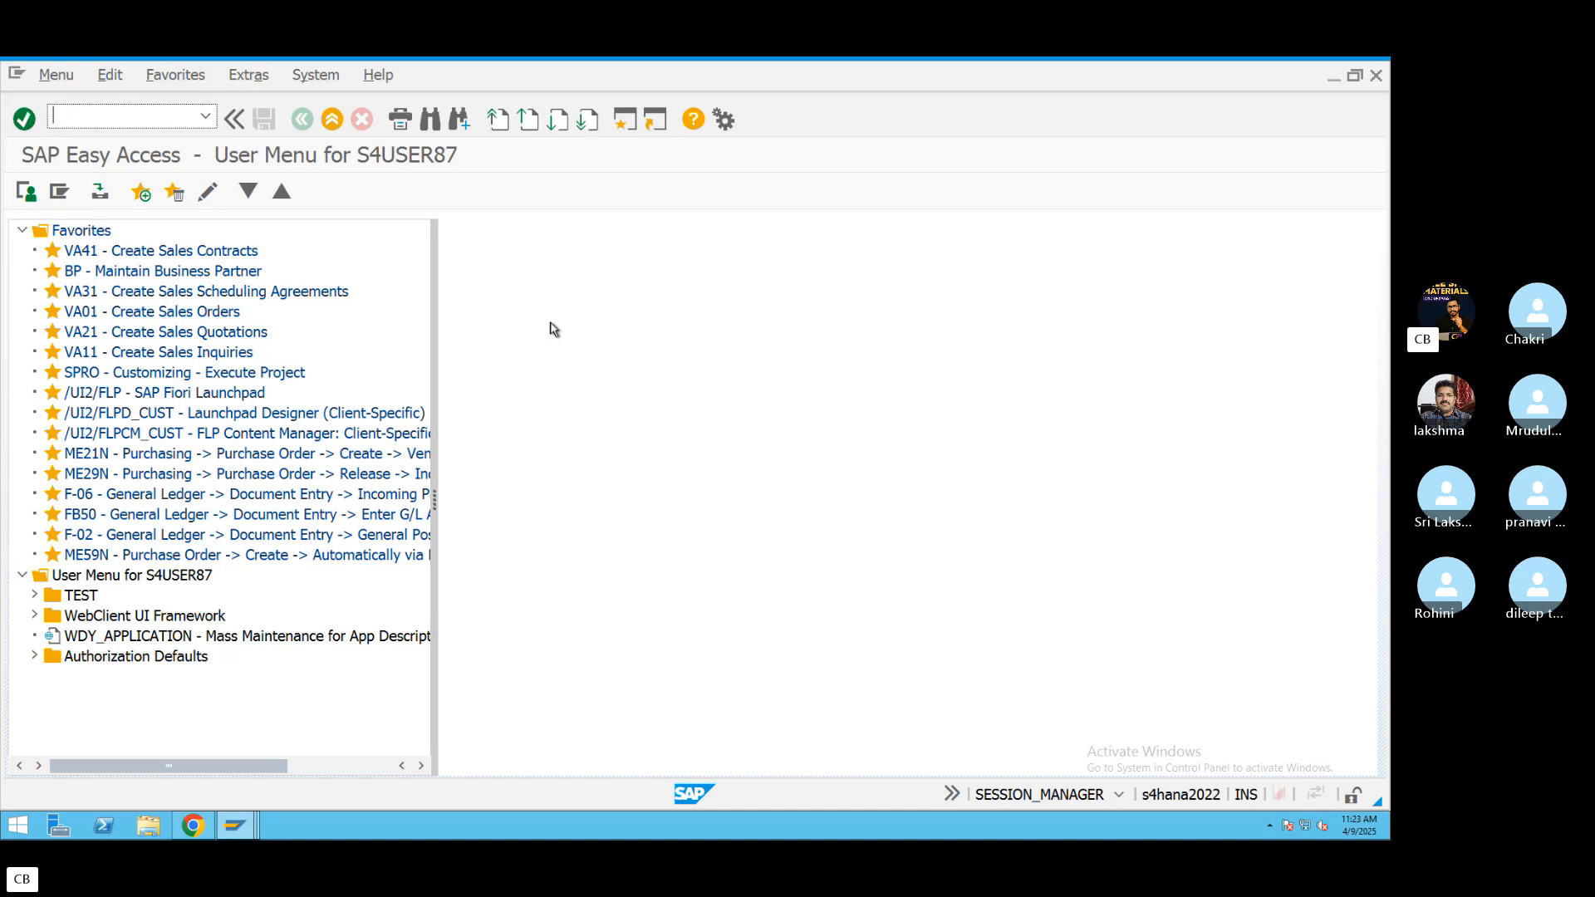
text(FS00)
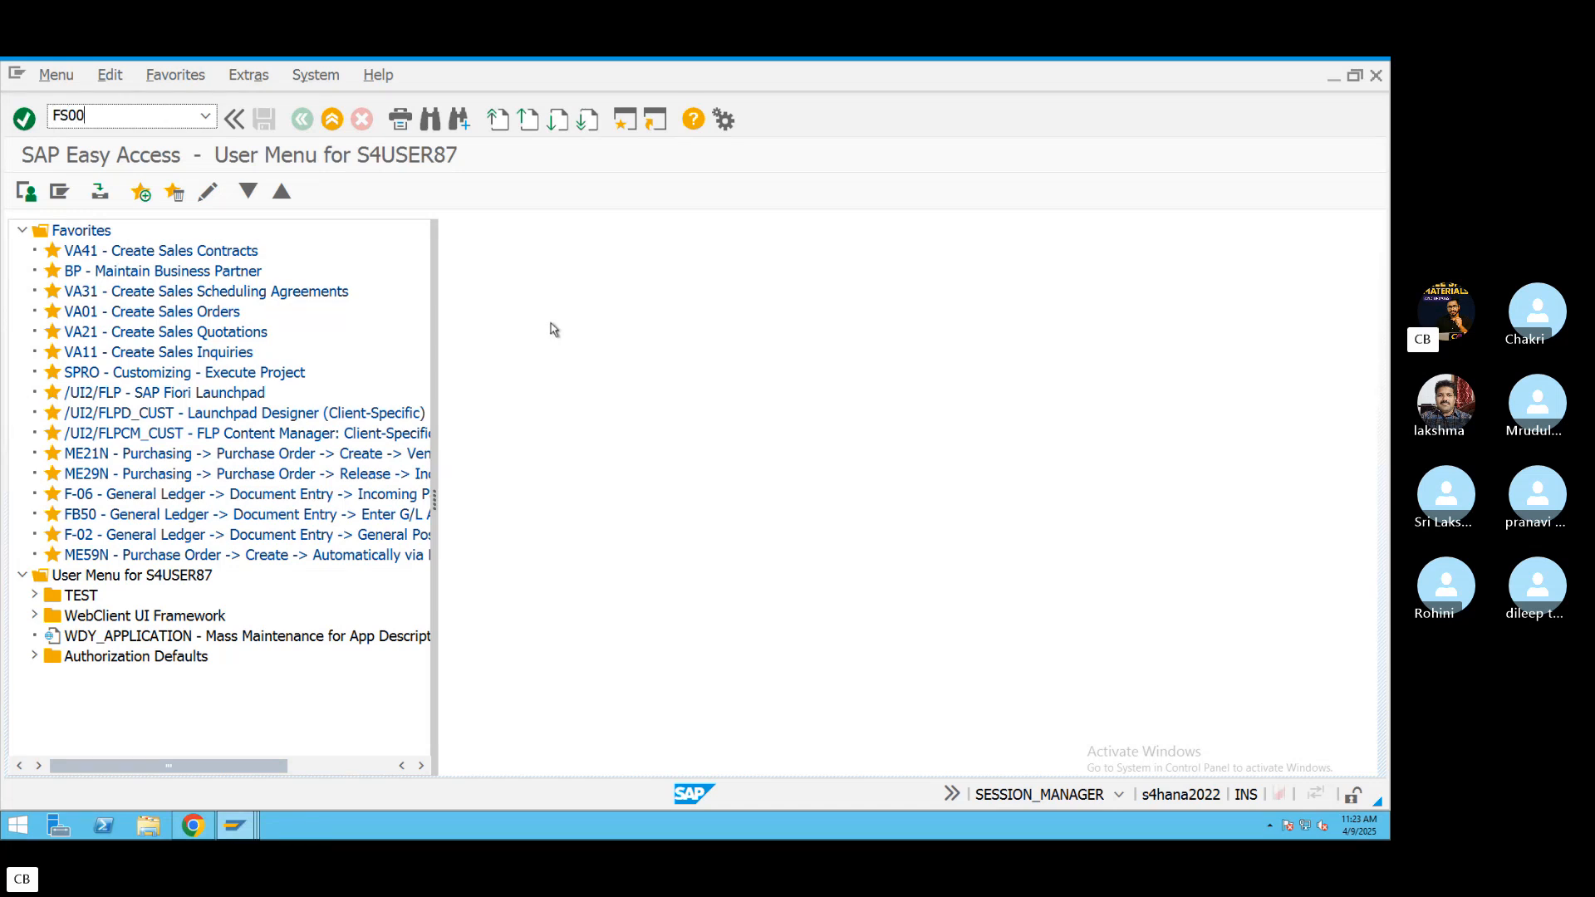
key(Return)
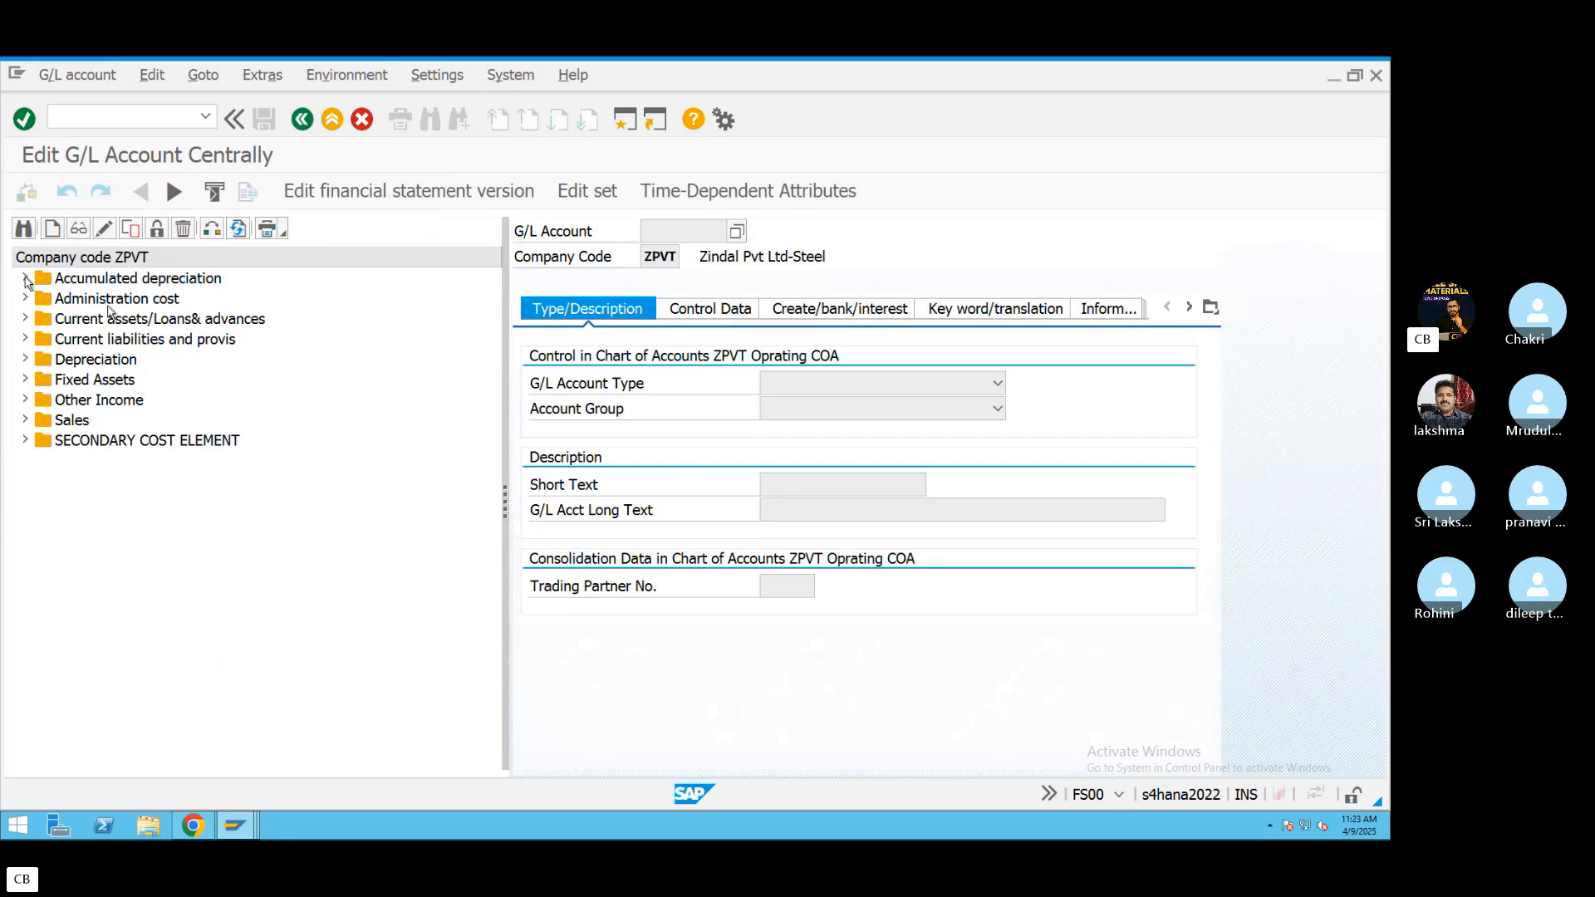
click(24, 440)
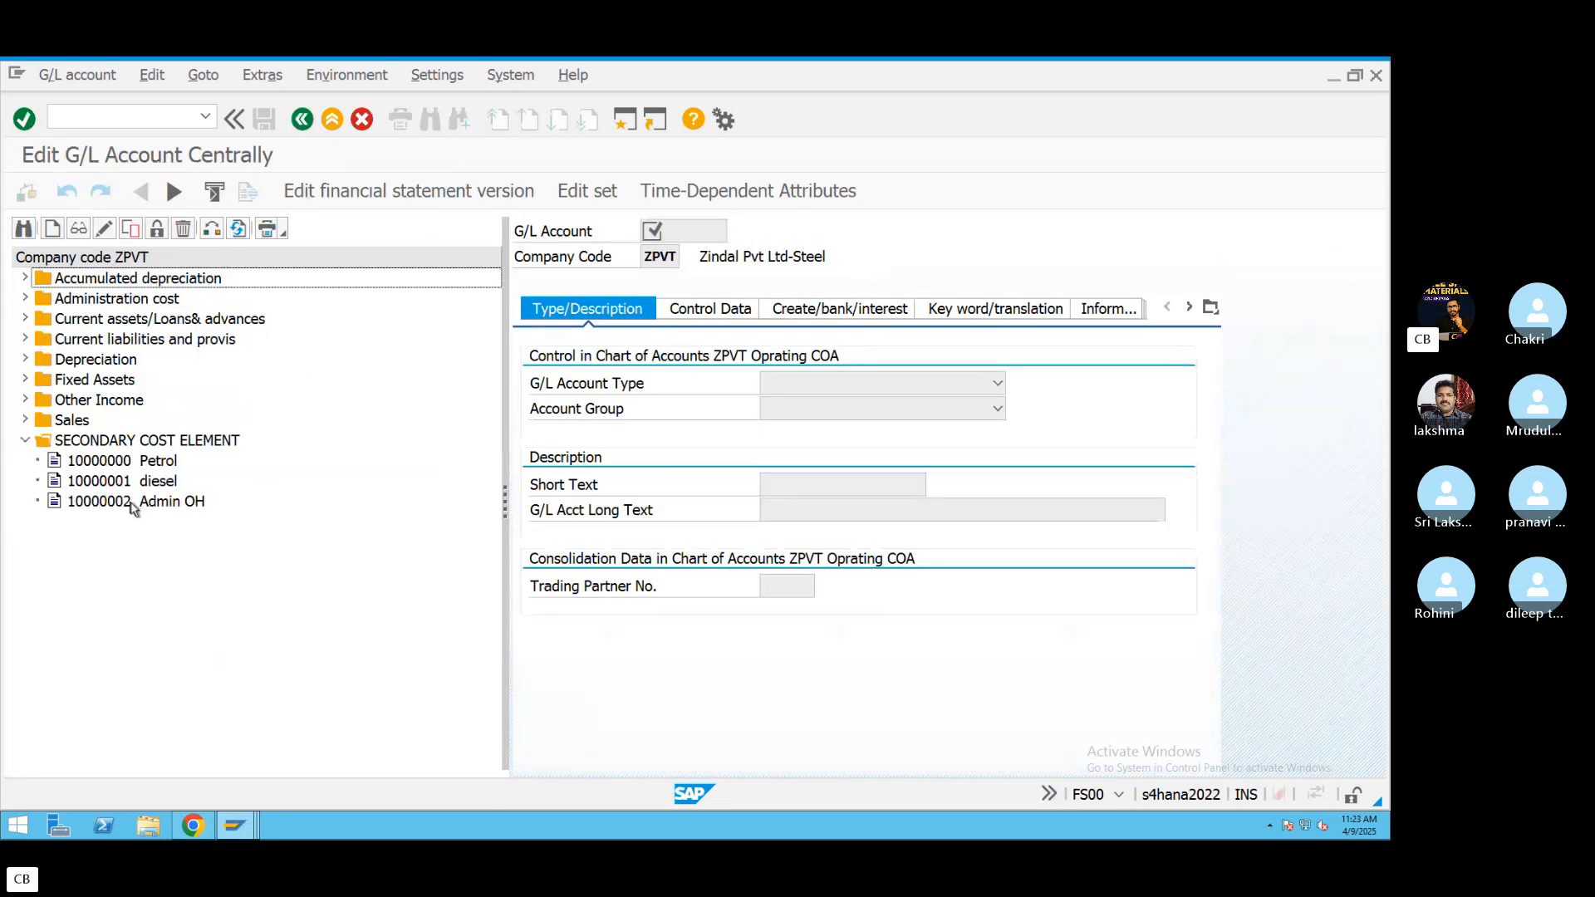
click(53, 229)
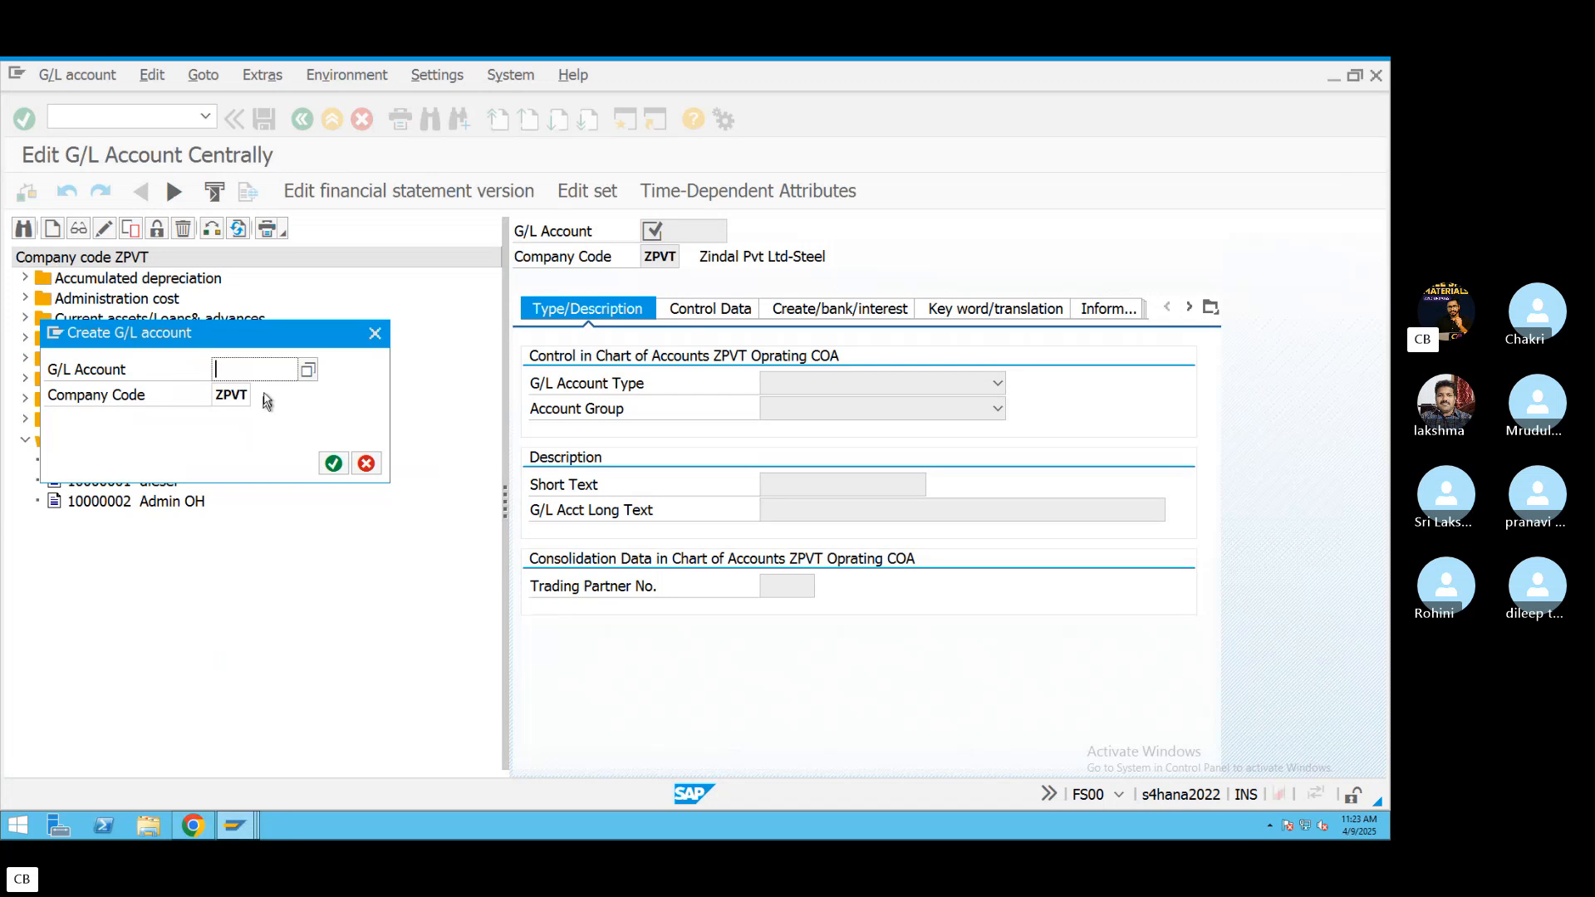
click(386, 341)
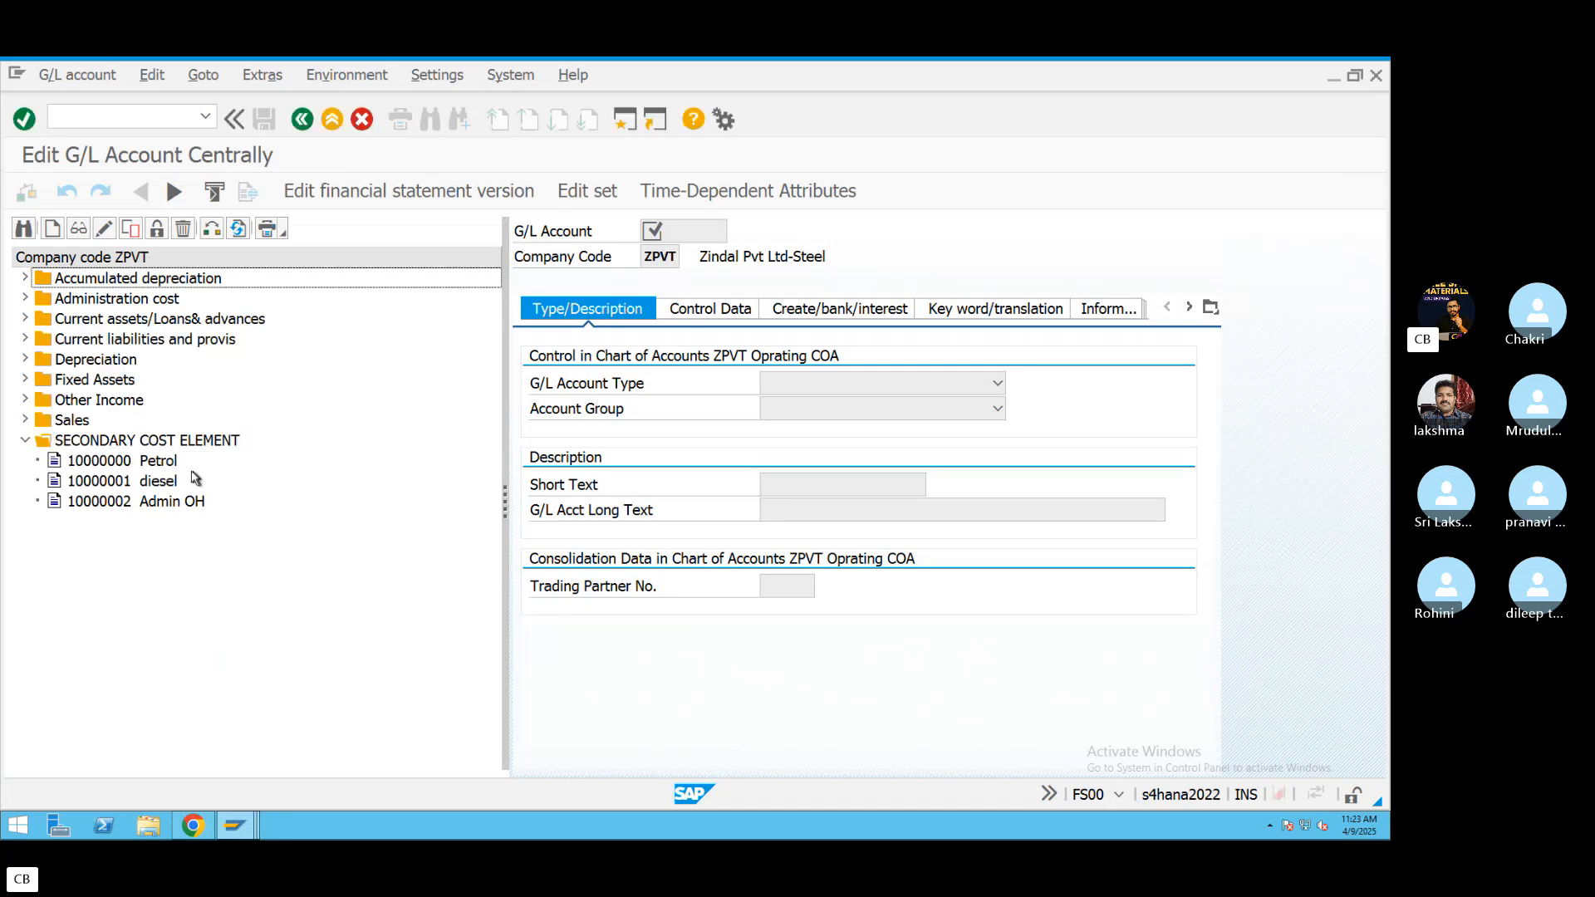
Copy G/L account 10000002 Admin OH to a new G/L account 10000003 in company code ZPVT.
right_click(152, 501)
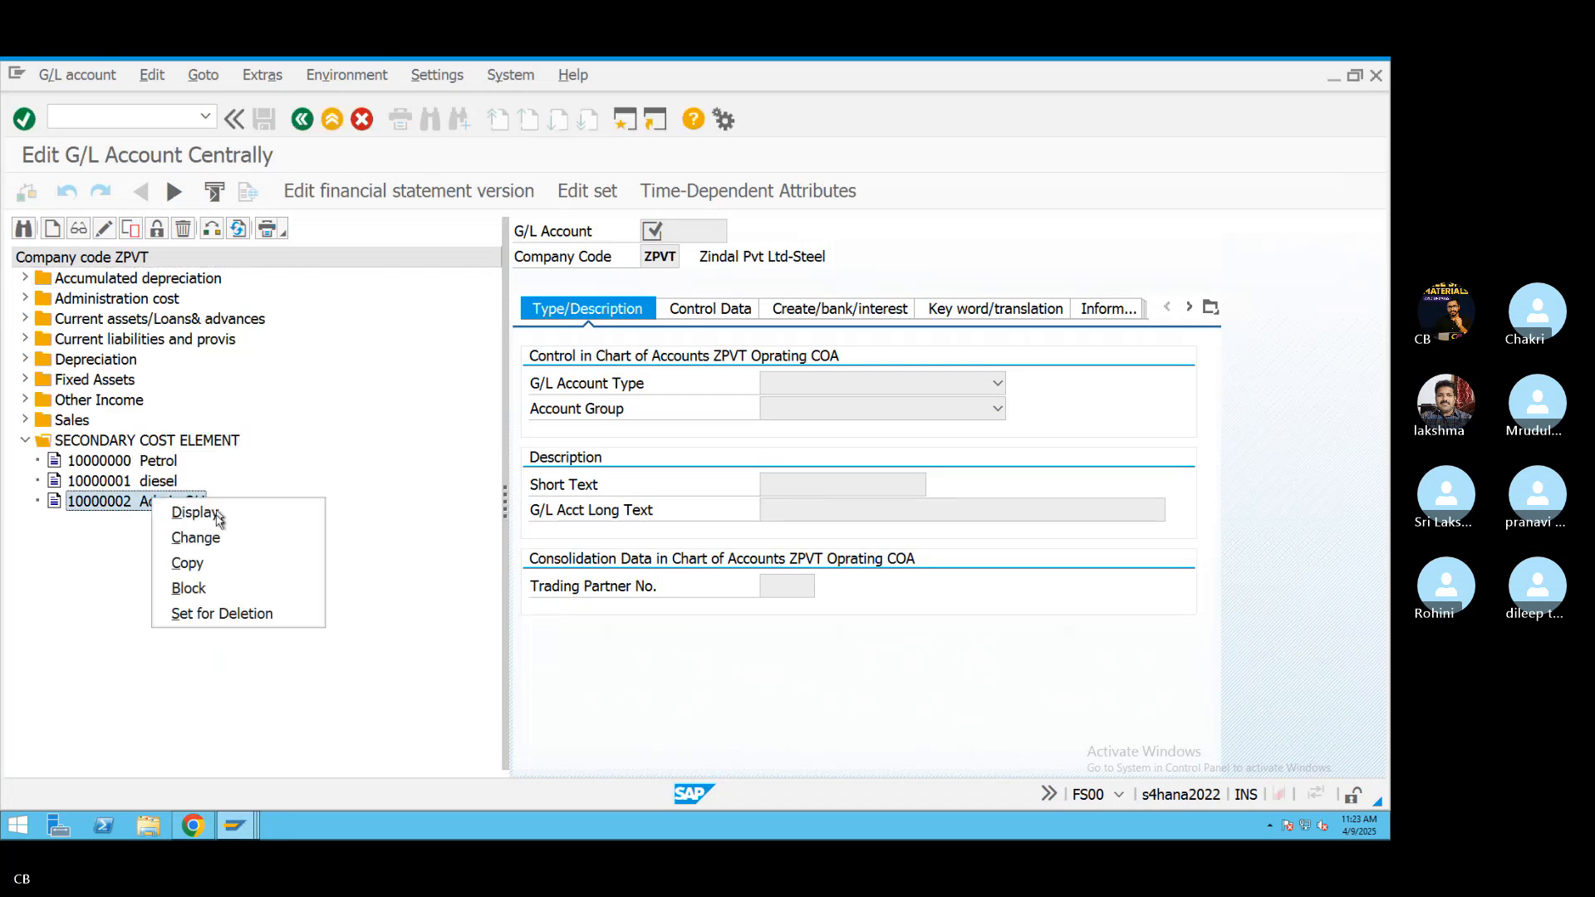
click(188, 563)
click(287, 421)
key(BackSpace)
text(3)
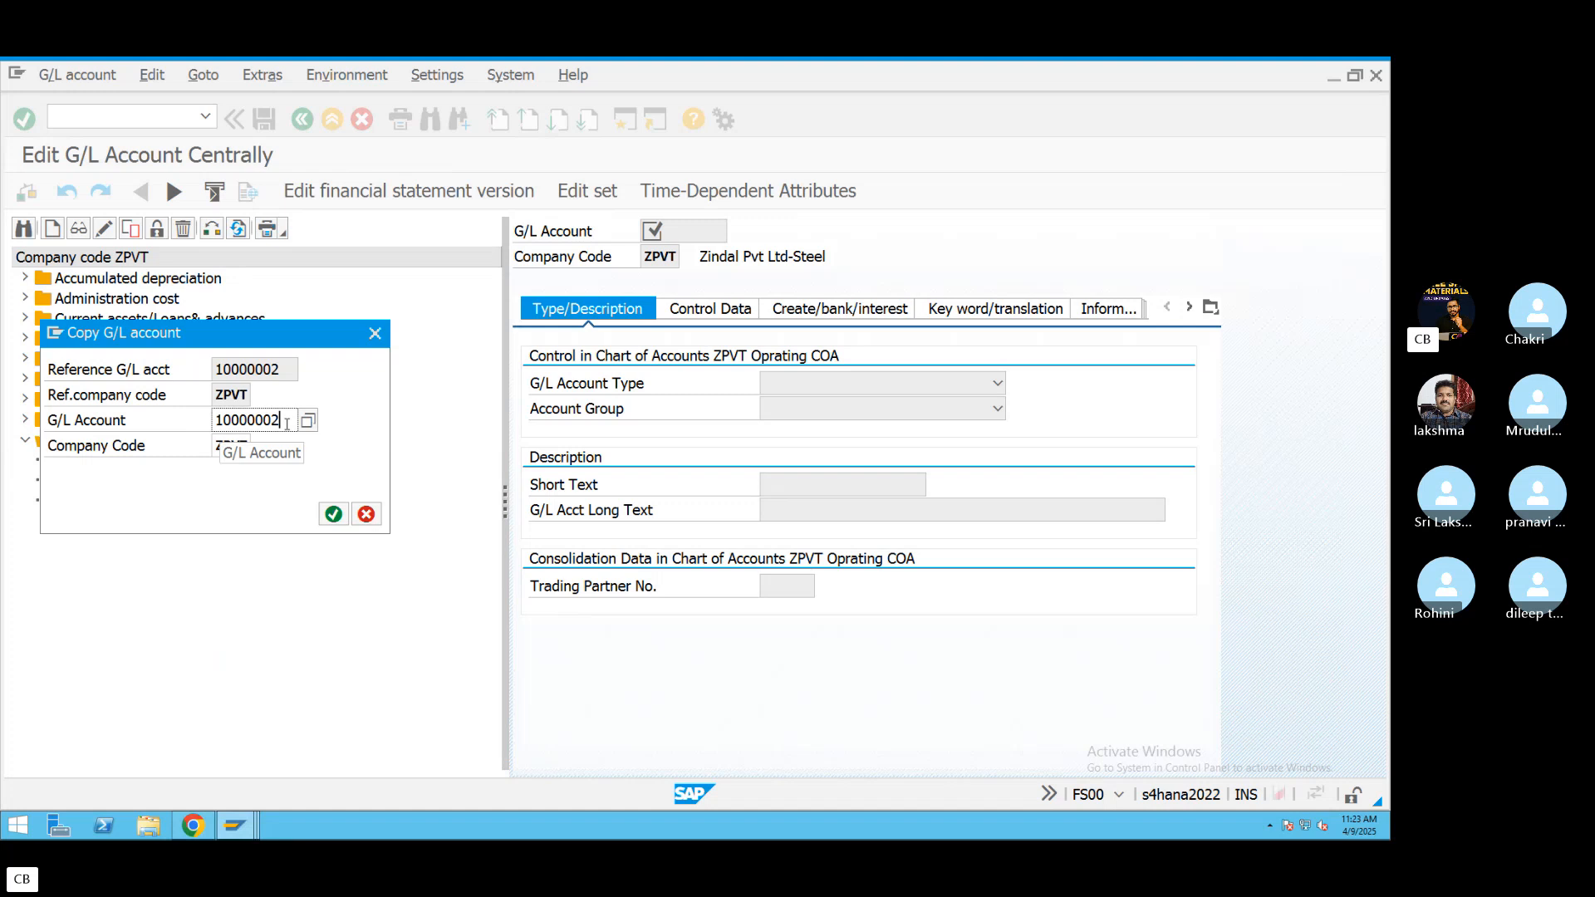
key(Return)
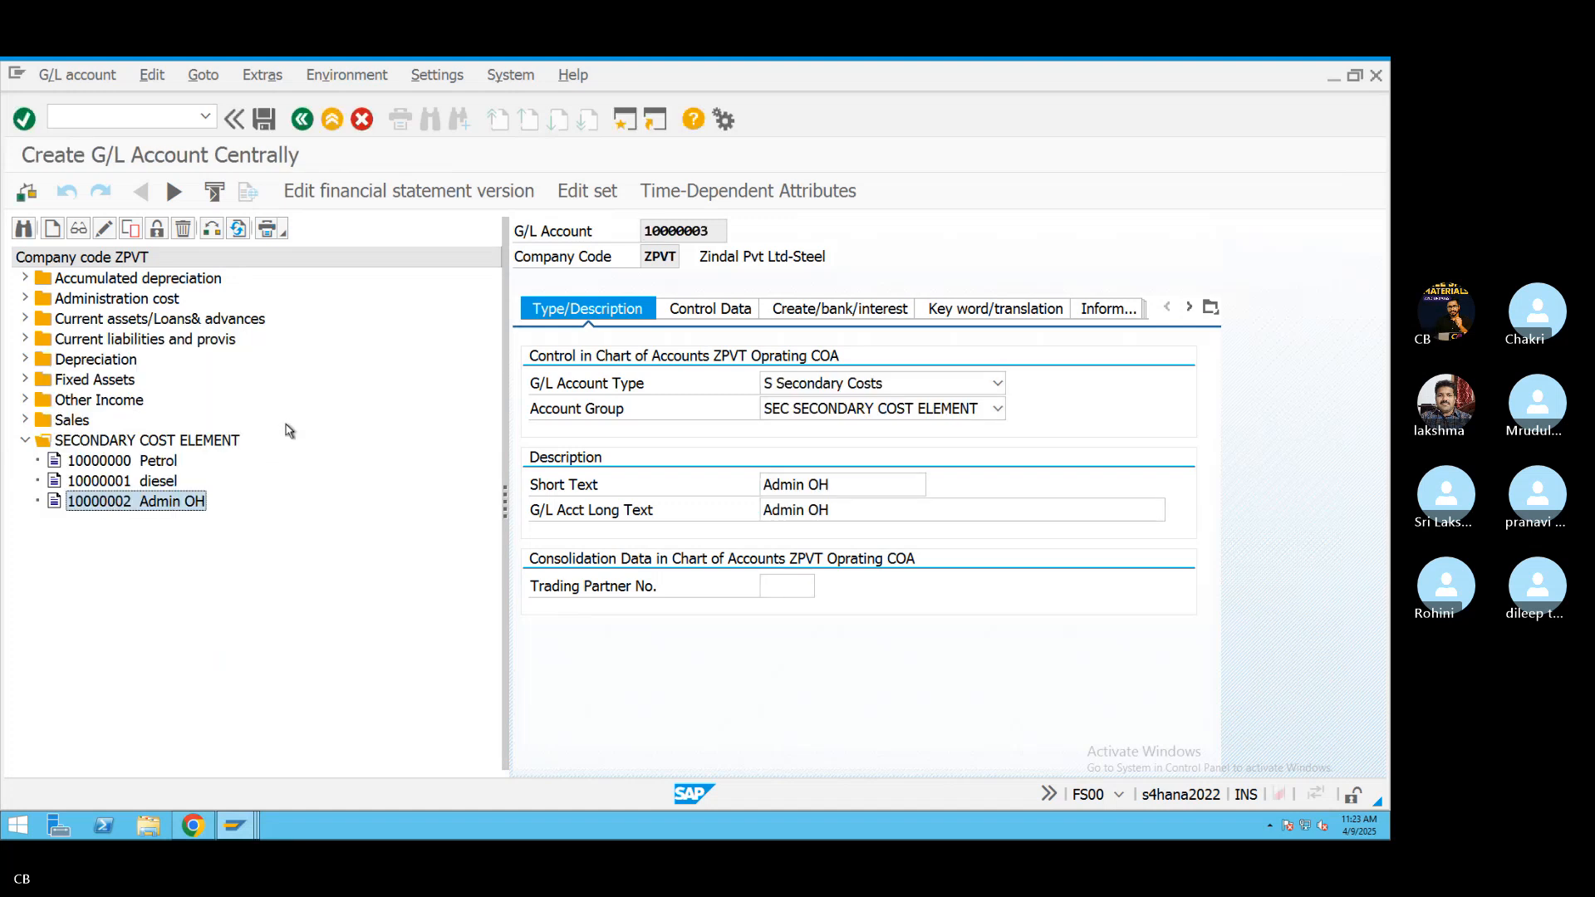
Change both the short text and the long text of the new G/L account to "Marketing OH".
key(BackSpace)
key(BackSpace)
key(BackSpace)
key(BackSpace)
key(BackSpace)
key(BackSpace)
key(BackSpace)
key(BackSpace)
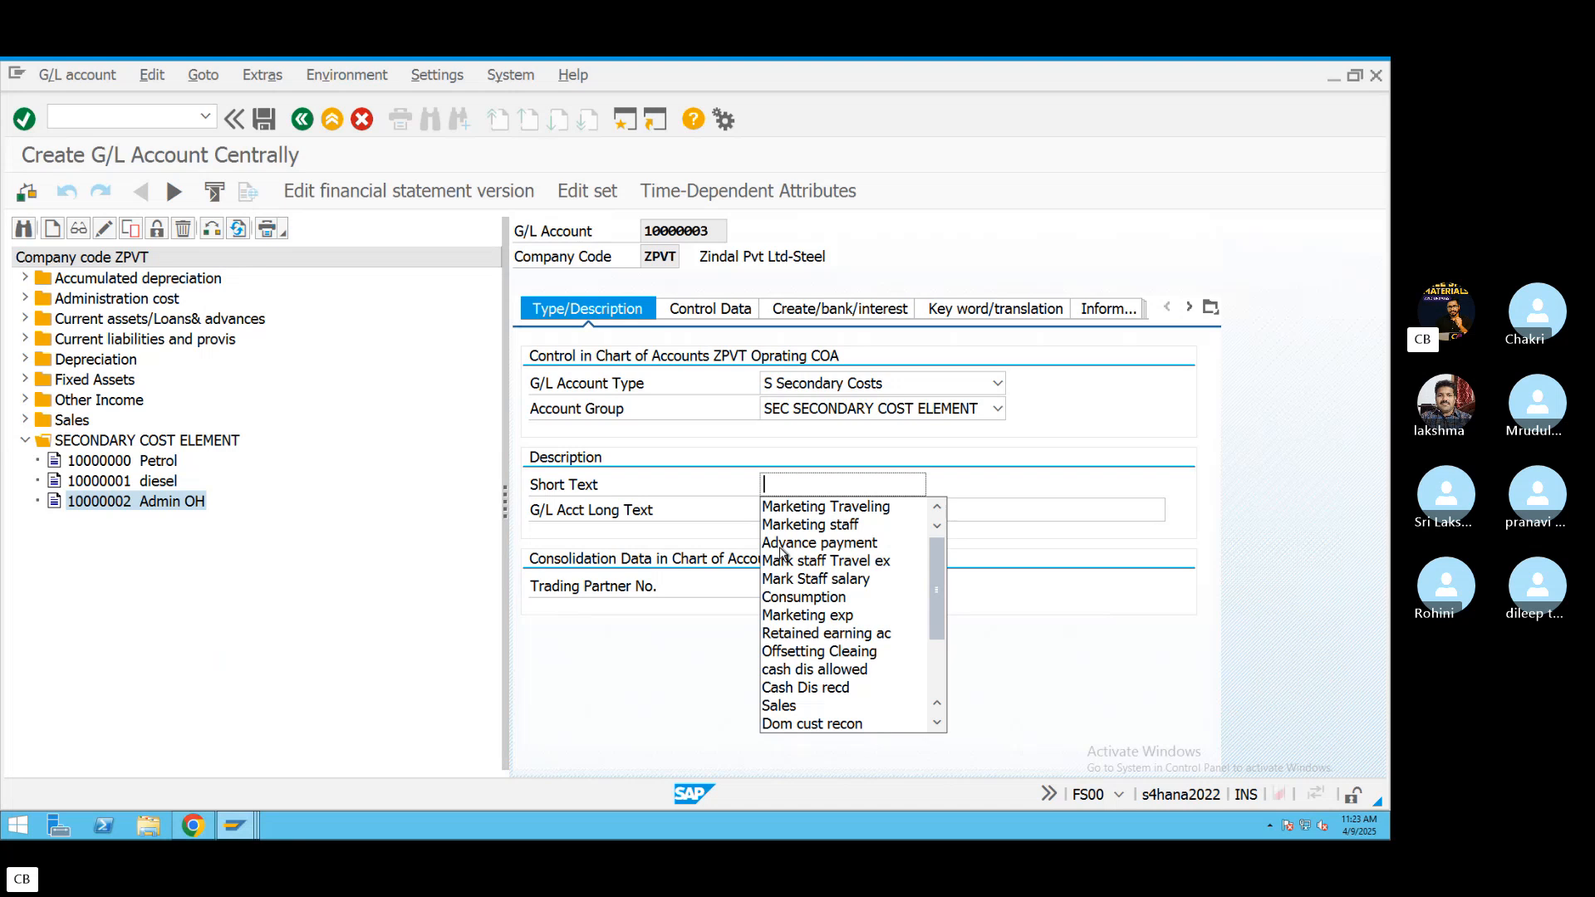
text(Mar)
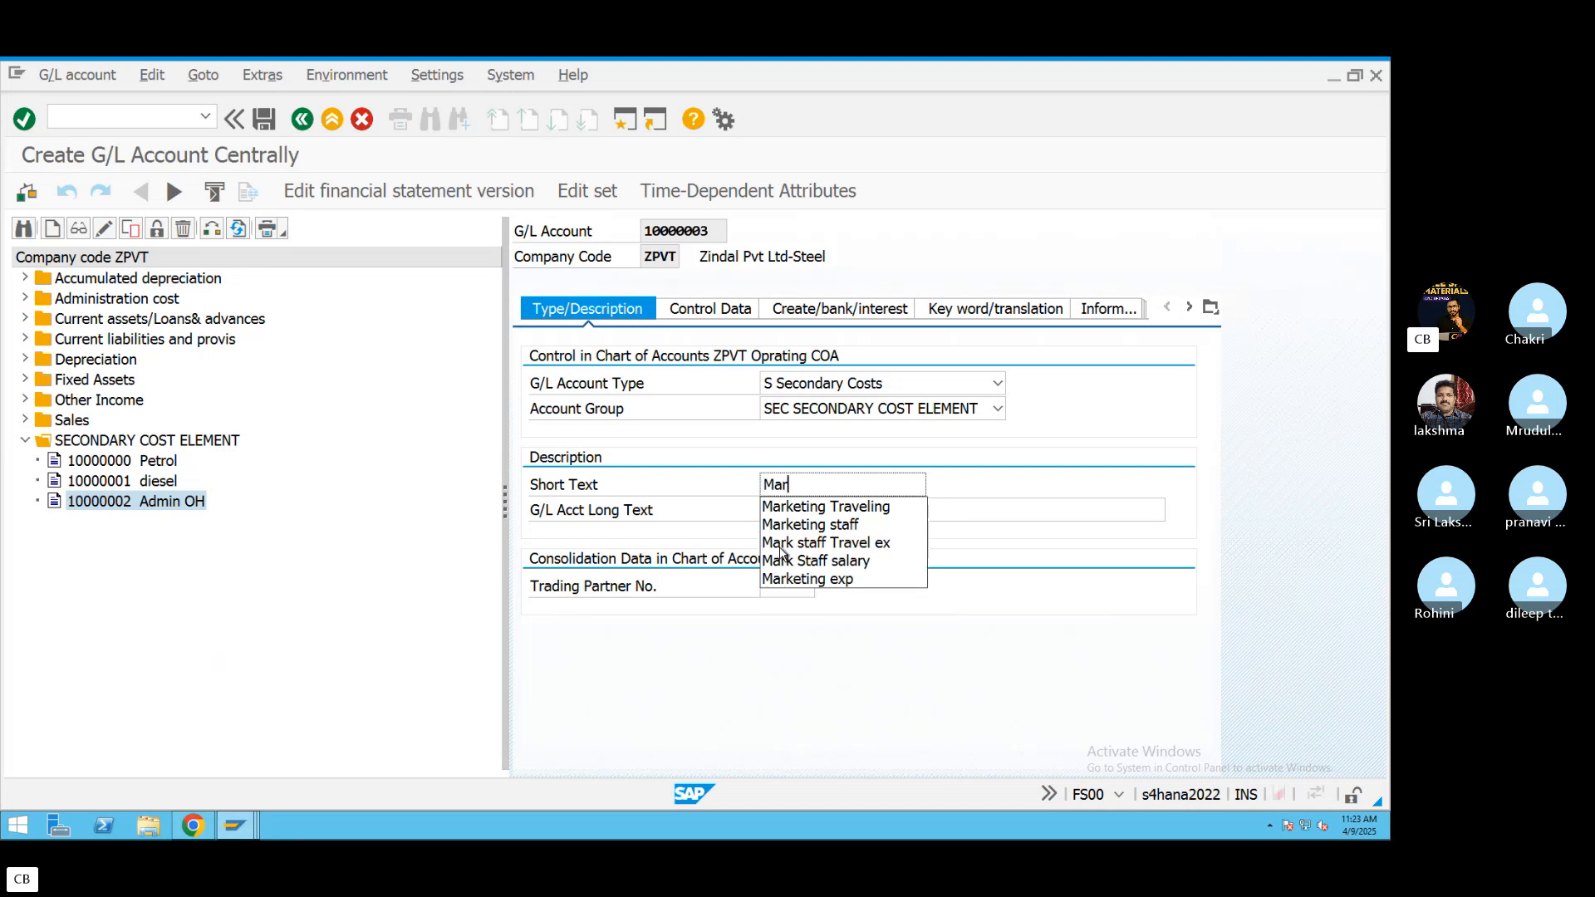
text(keting O)
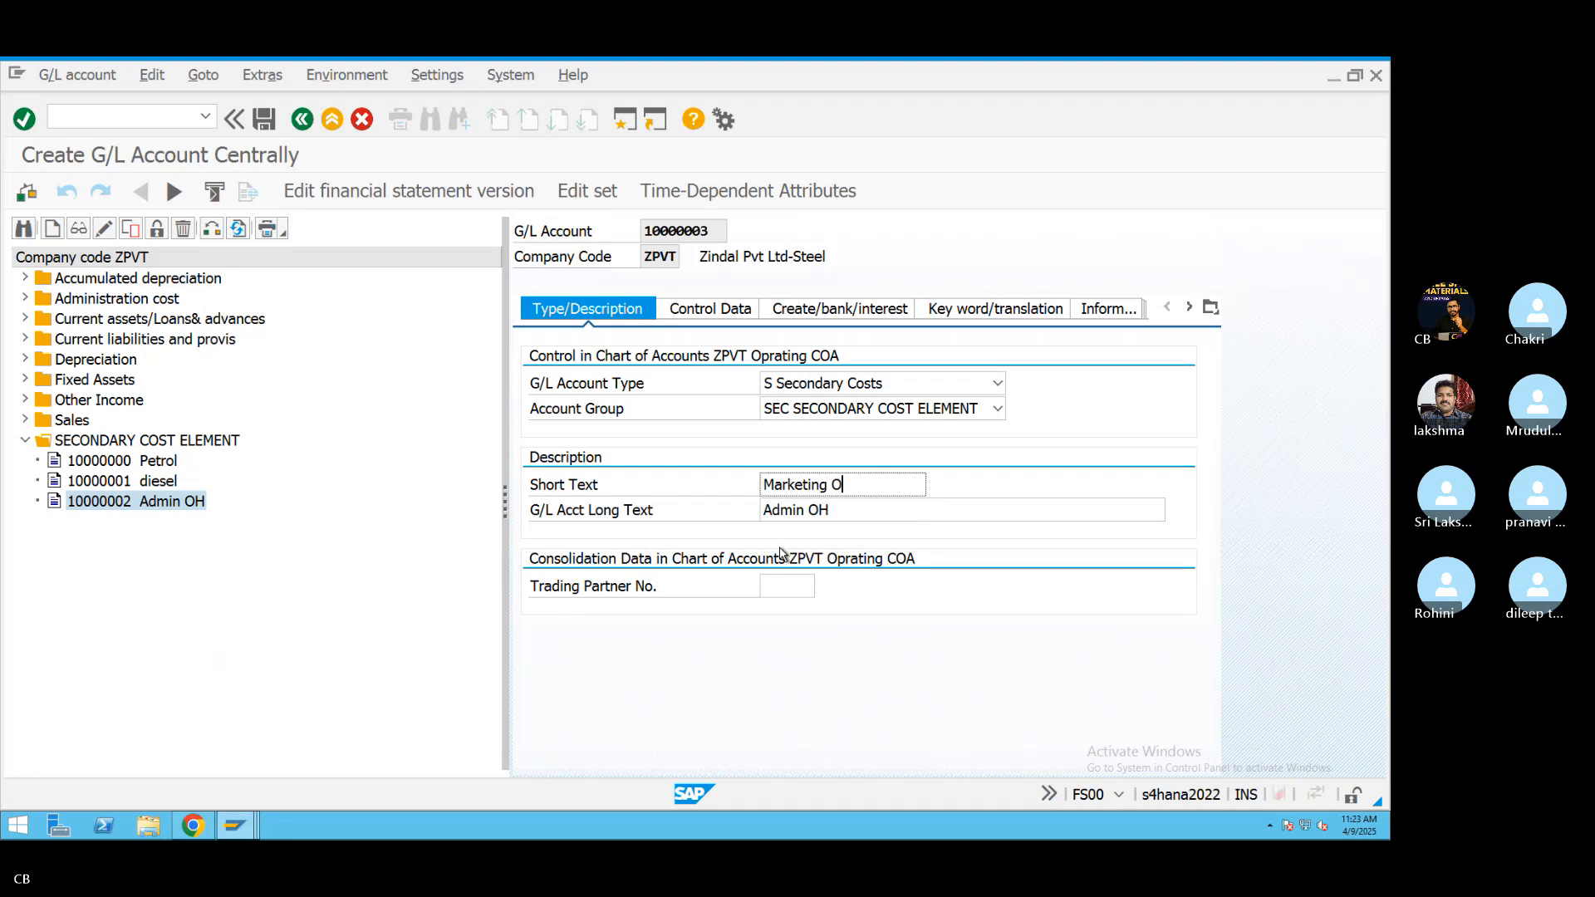
text(H)
click(845, 517)
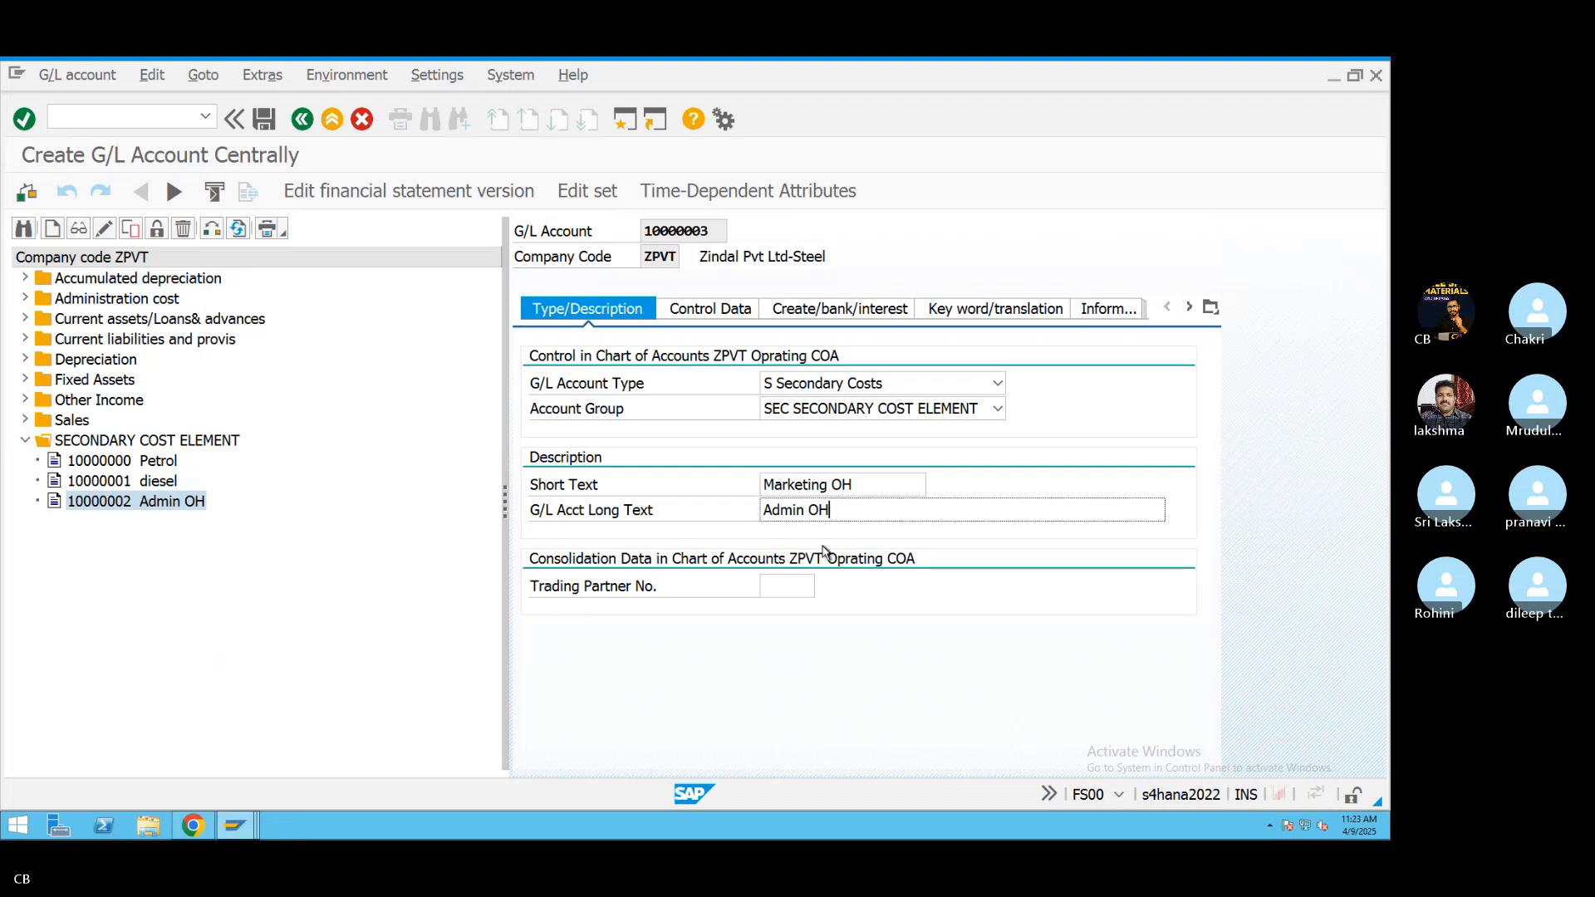
key(BackSpace)
key(BackSpace)
key(BackSpace)
key(BackSpace)
key(BackSpace)
key(BackSpace)
key(BackSpace)
key(BackSpace)
text(Marke)
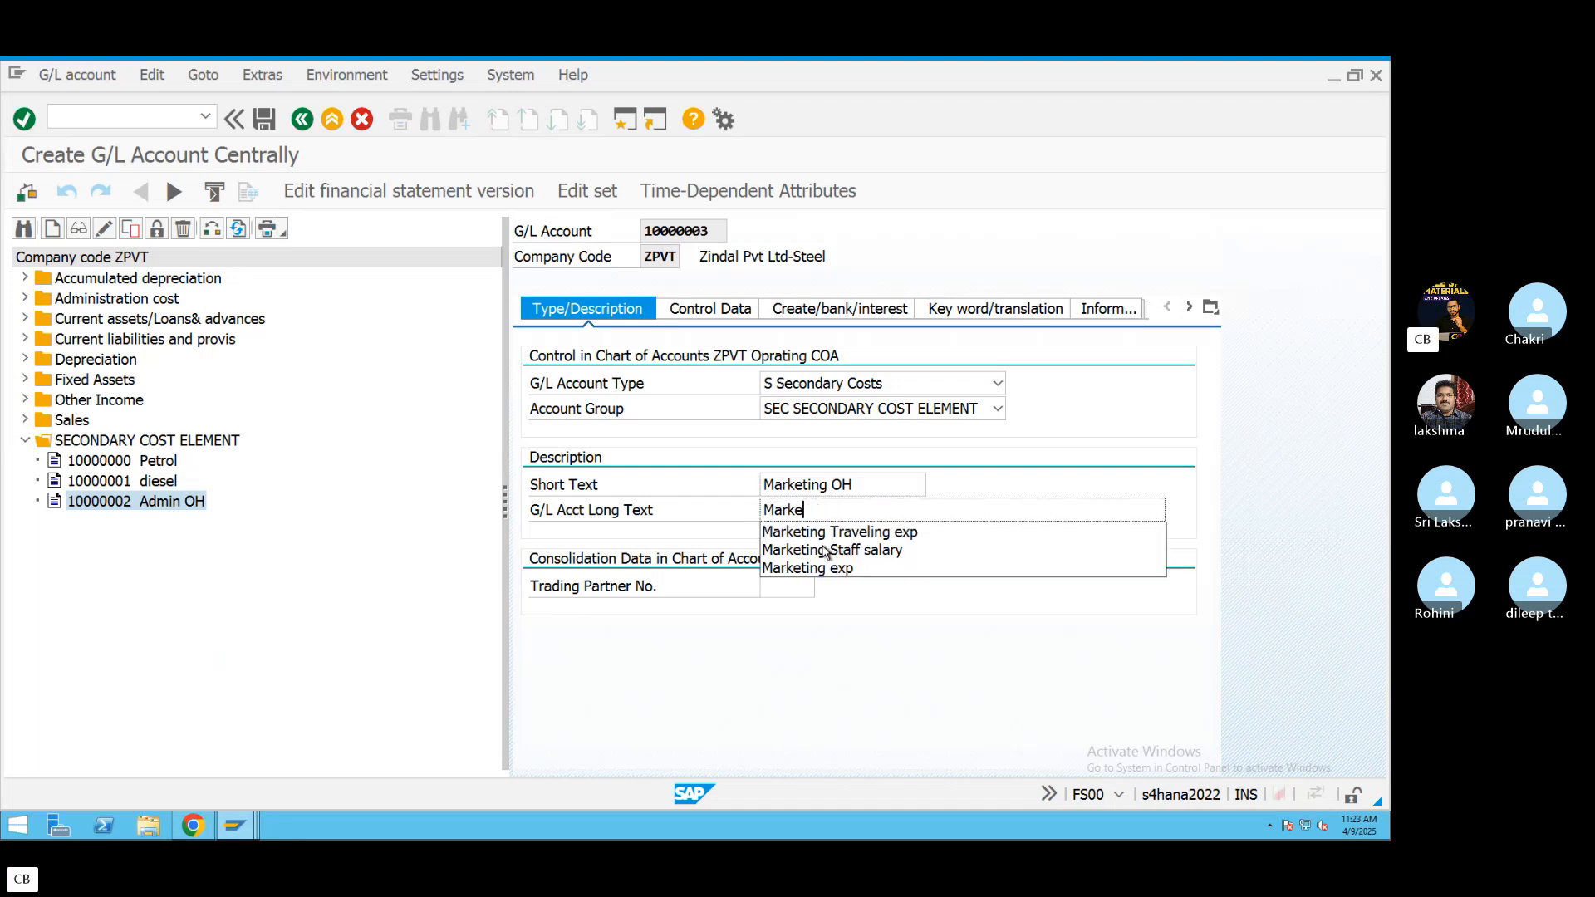
text(ting OH)
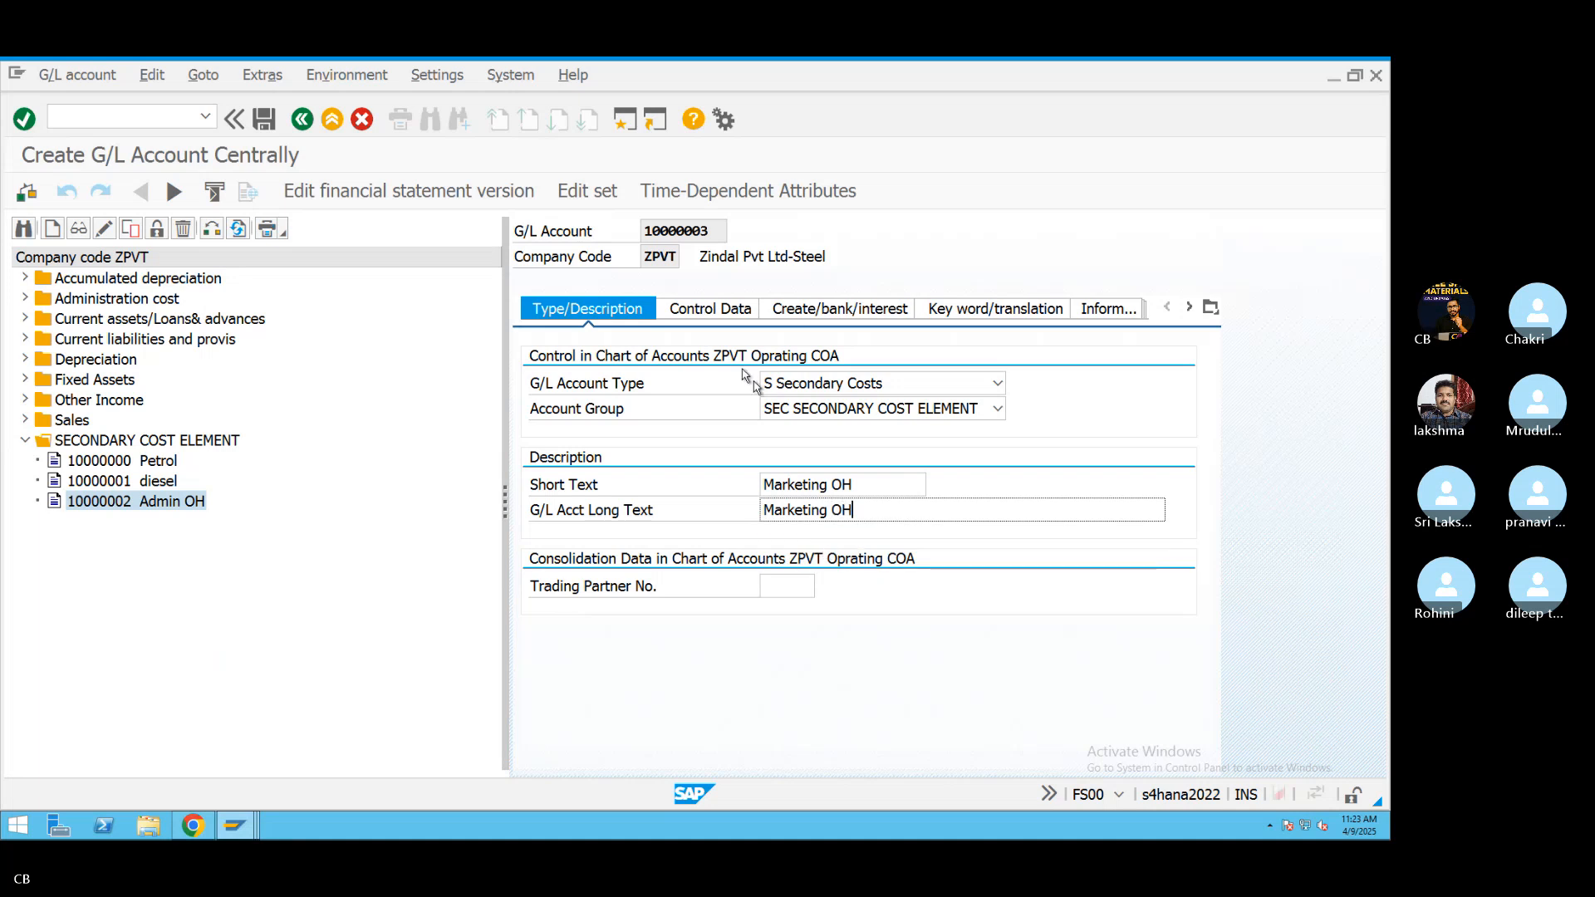
Set the new account's cost element category to 21 (Internal settlement) and save the account.
click(706, 307)
scroll(827, 536, down, 5)
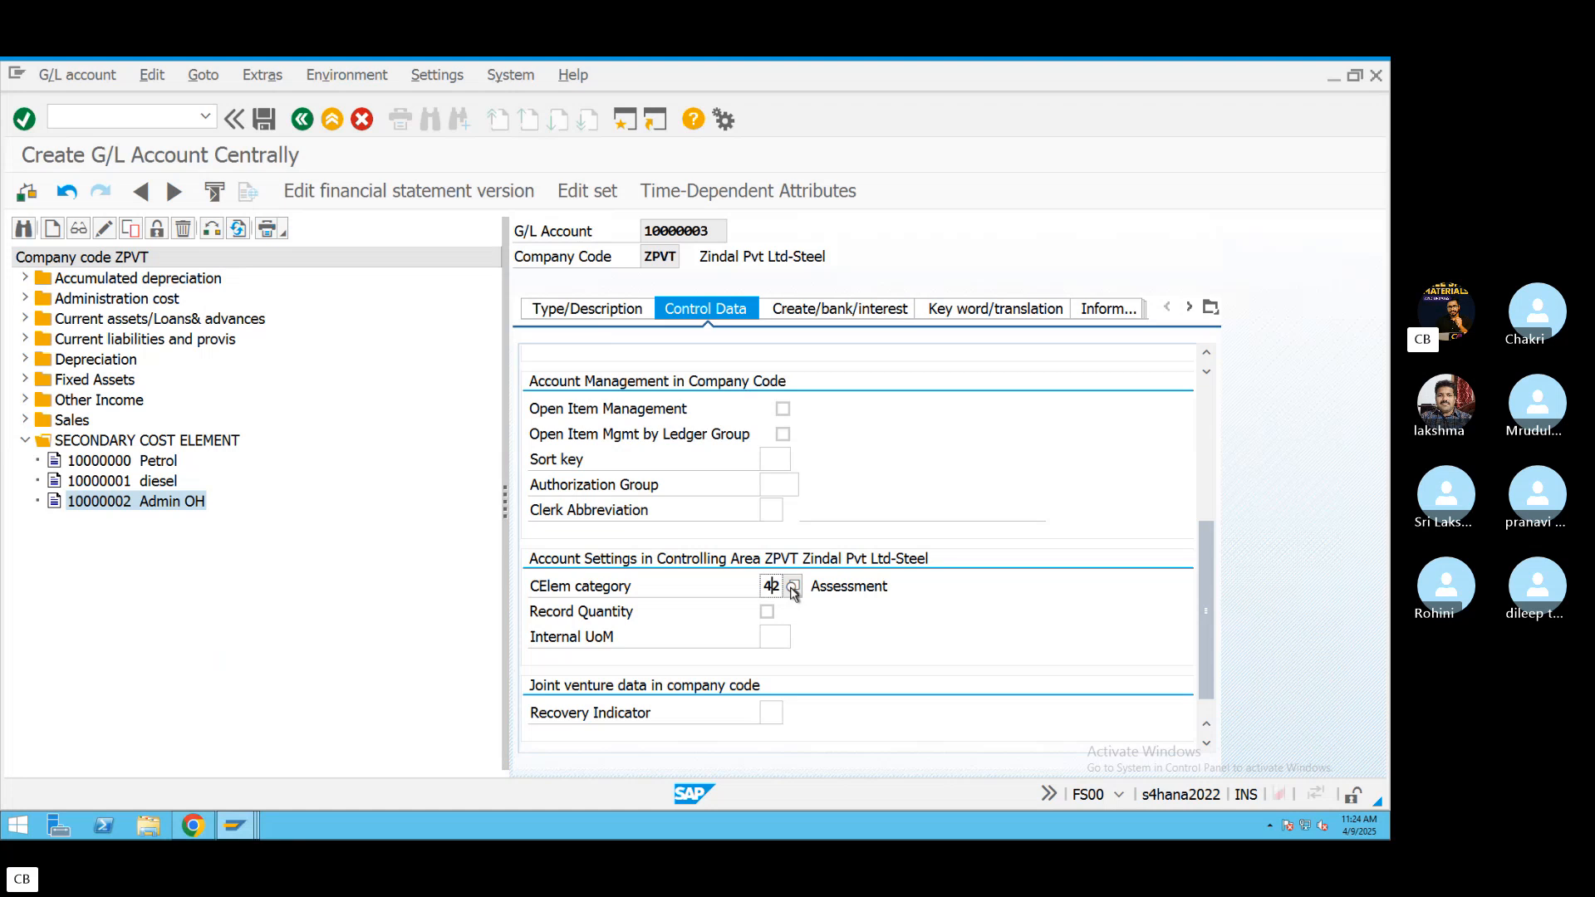
click(793, 587)
double_click(465, 370)
click(277, 120)
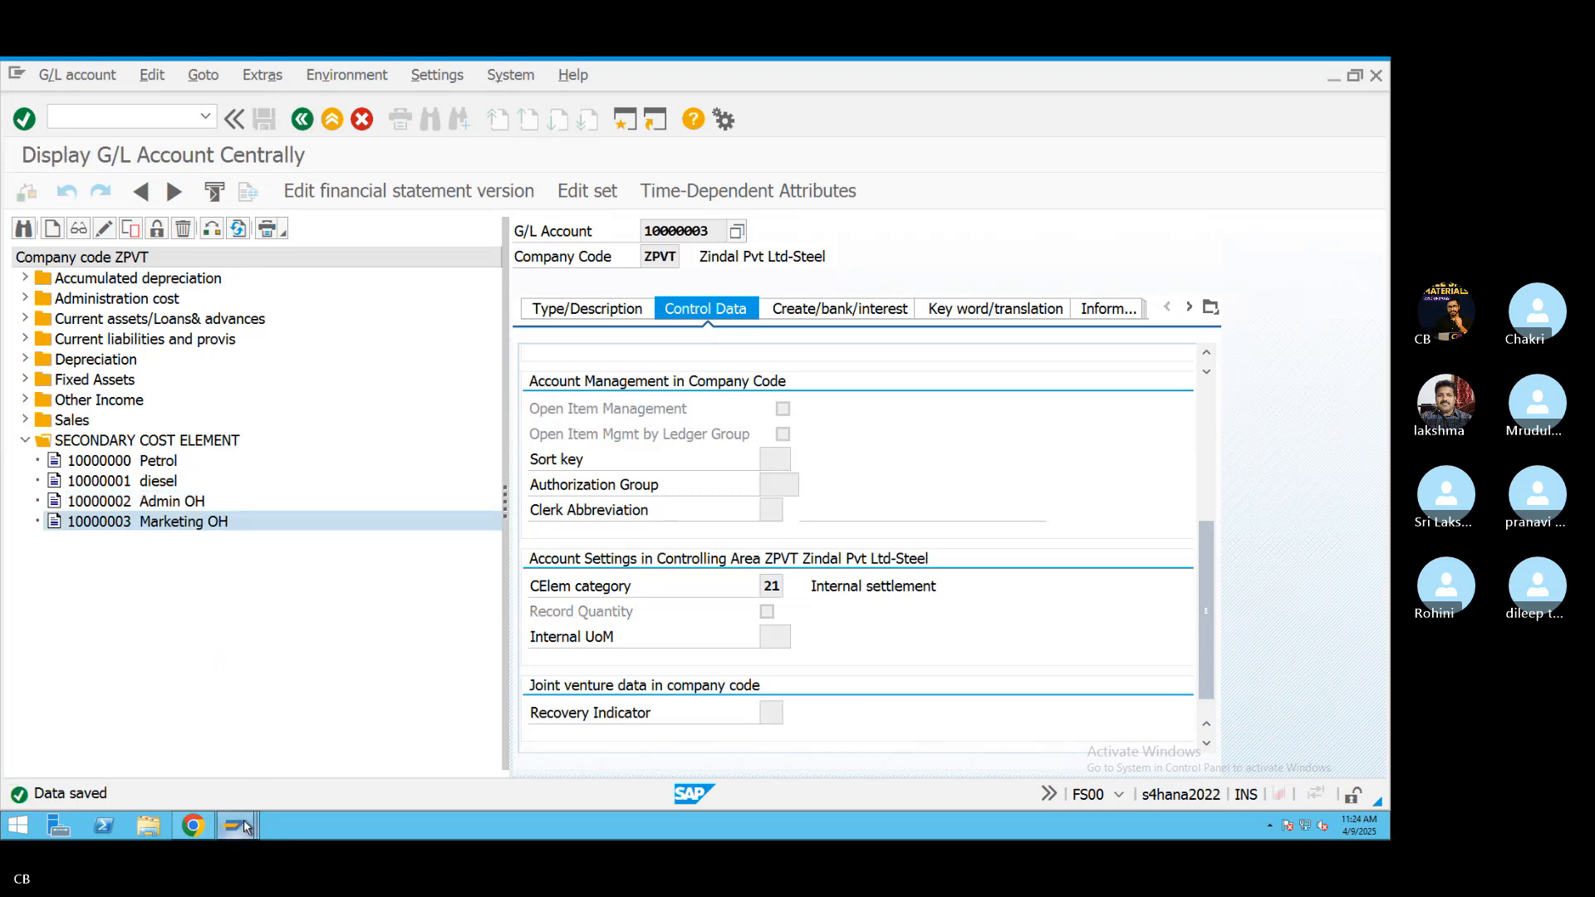
Copy account number 10000003 into allocation structure ZP as the settlement cost element for receiver category CTR, save, and leave the transaction.
click(717, 227)
click(625, 235)
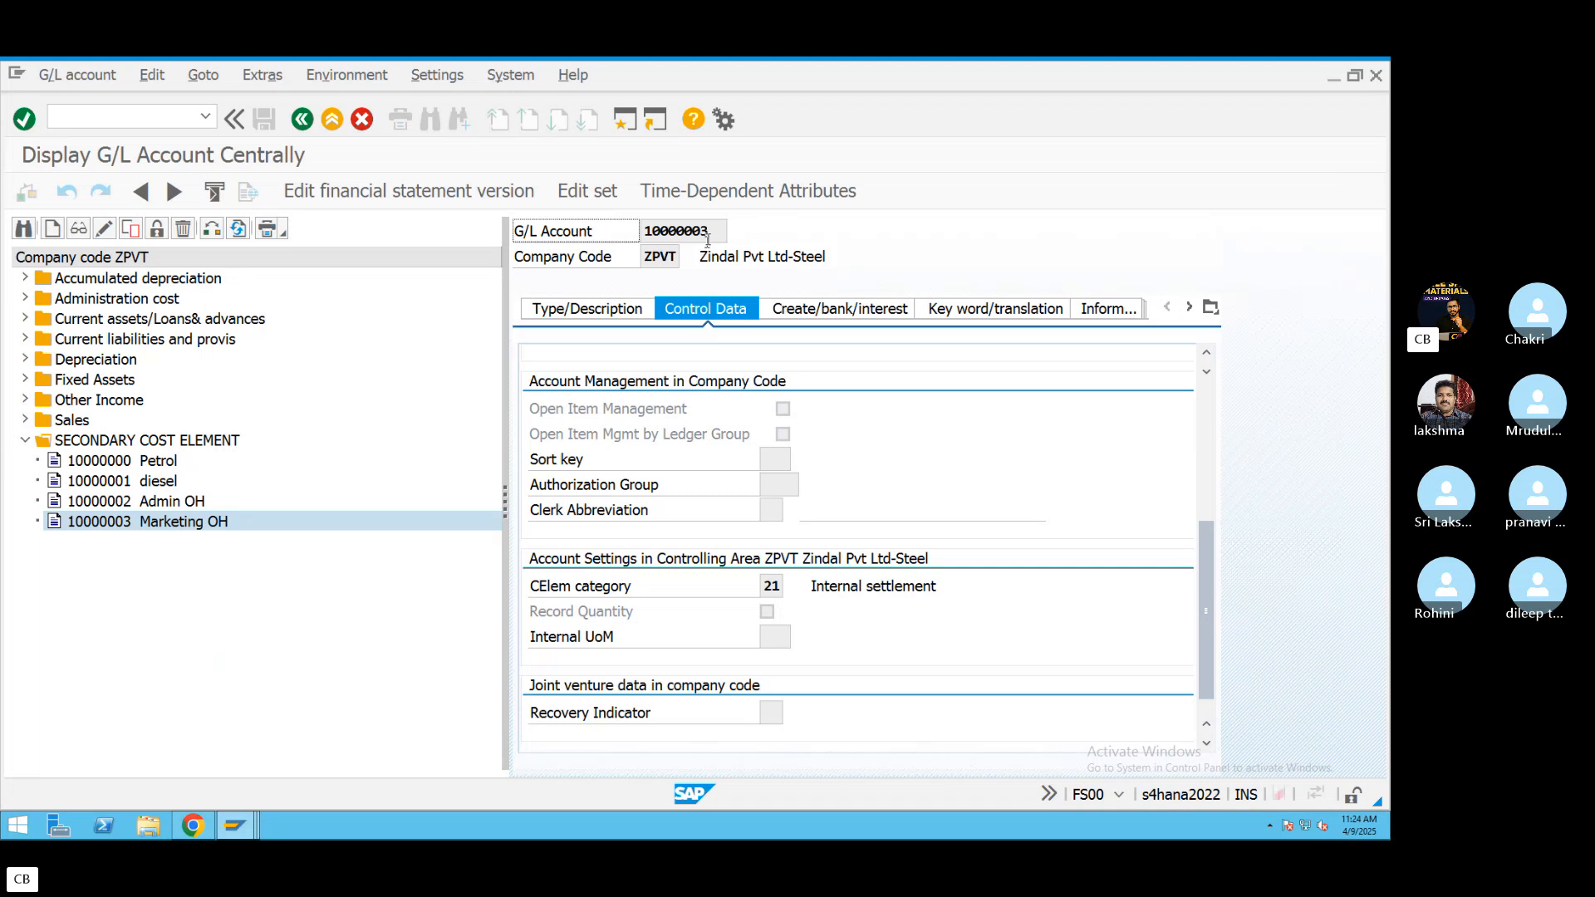
click(706, 233)
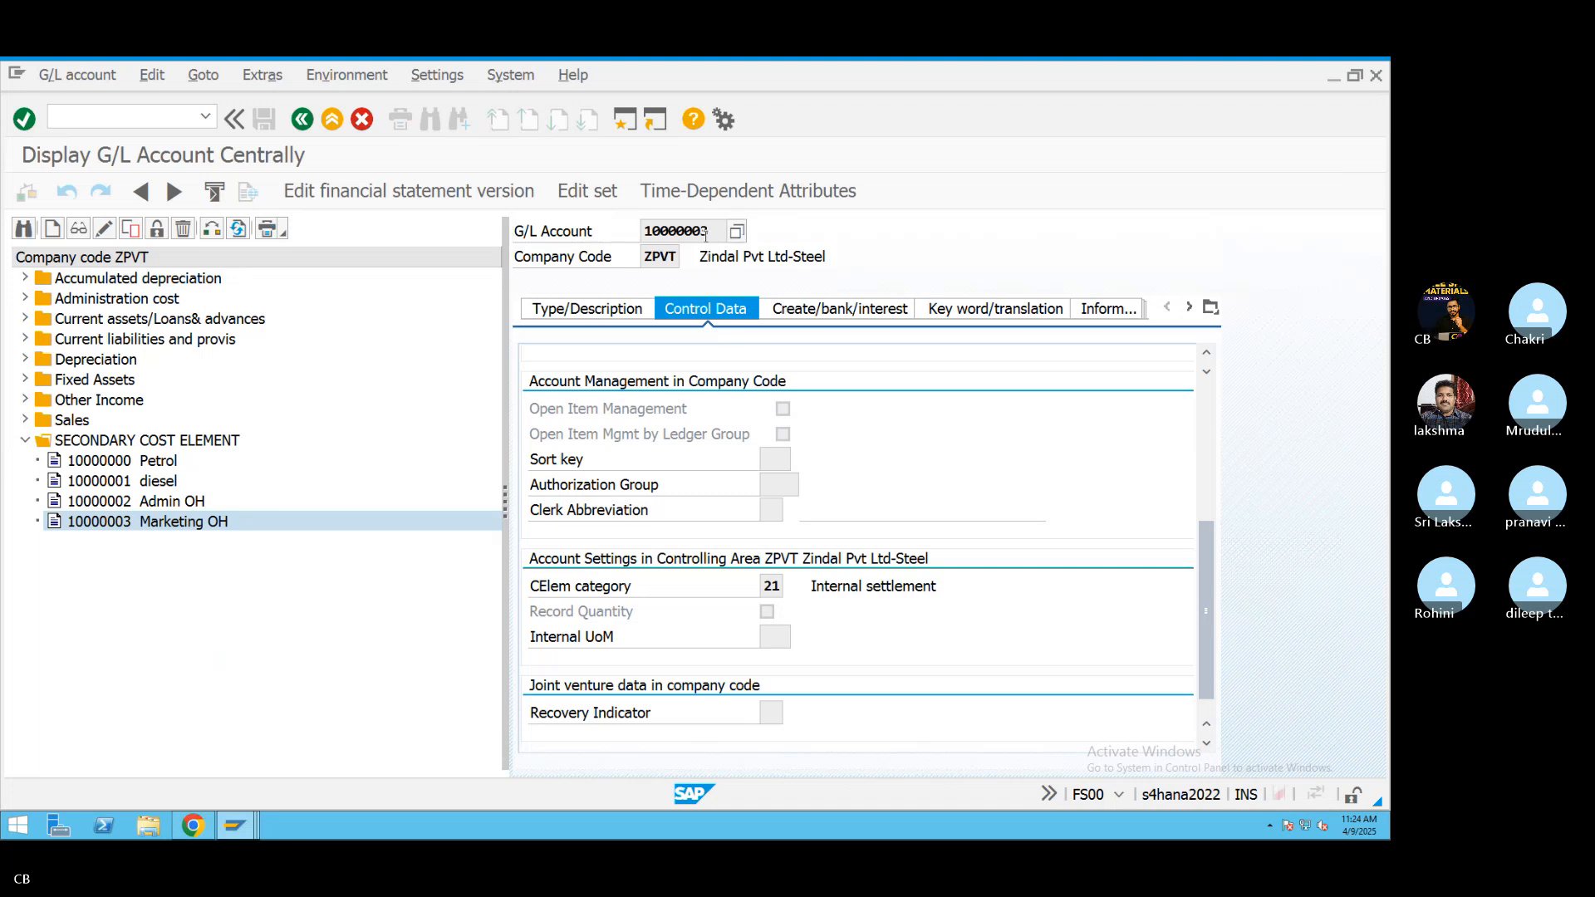
drag(705, 232, 640, 244)
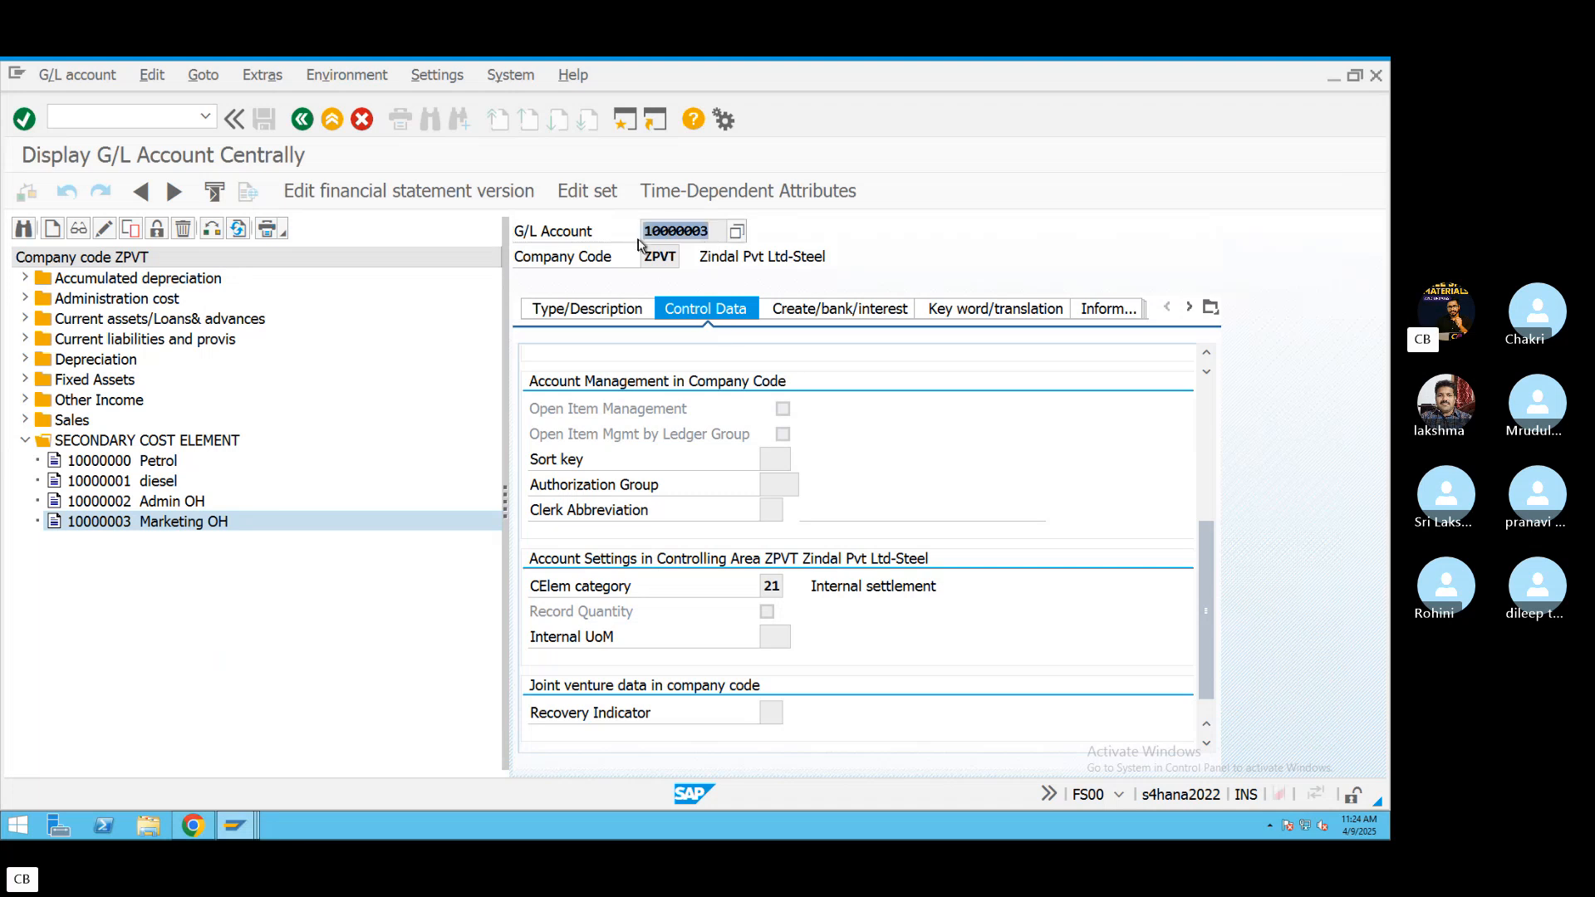
click(538, 212)
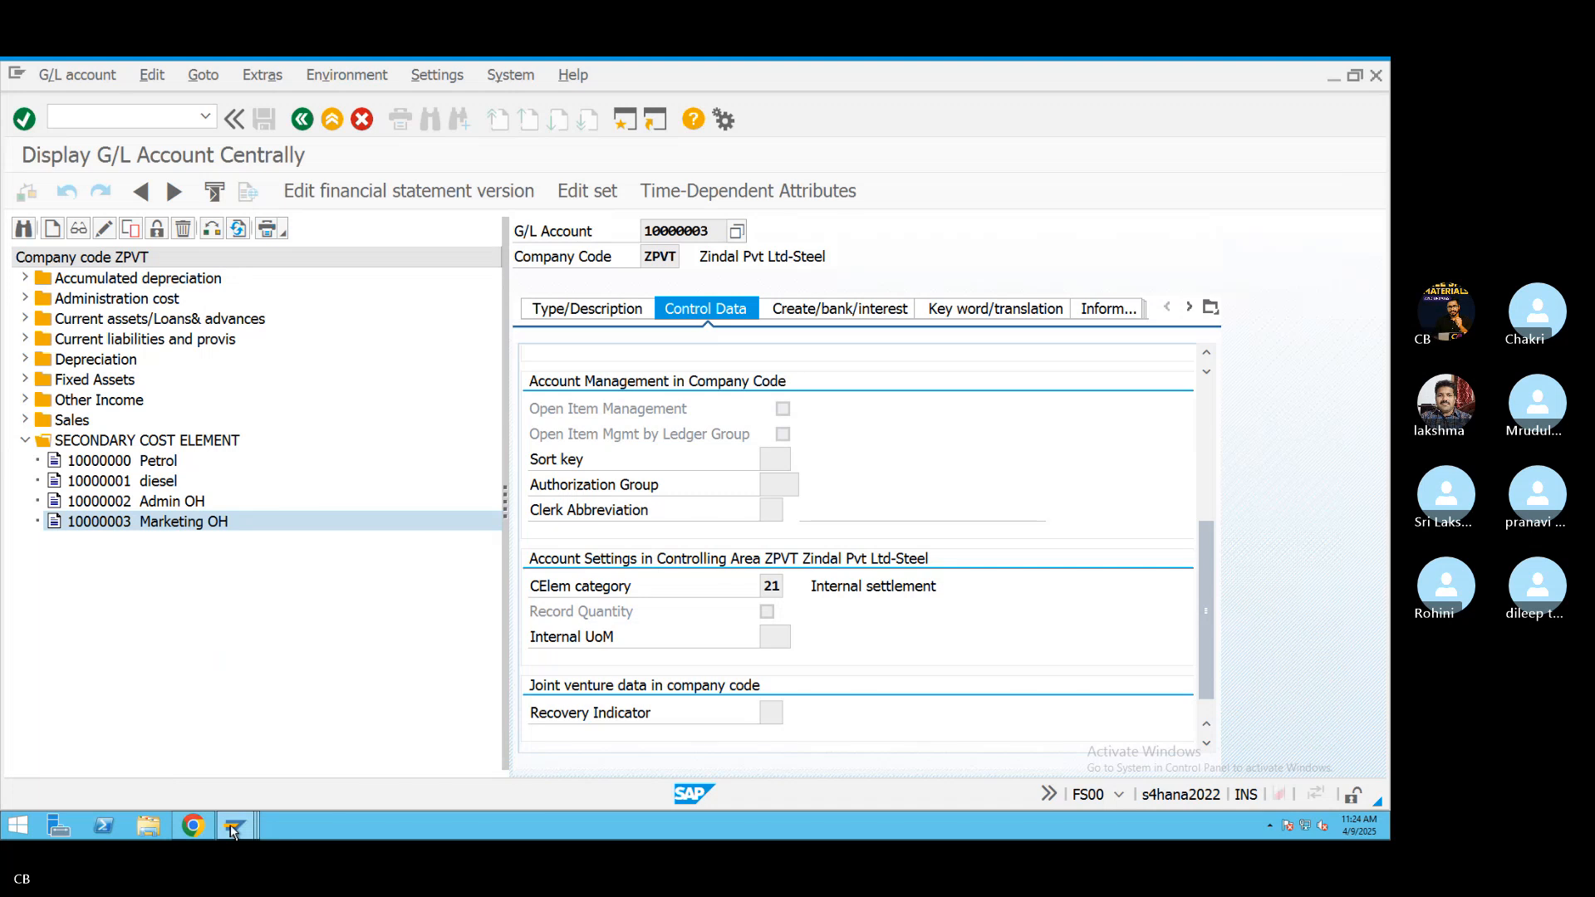
mouse_move(235, 826)
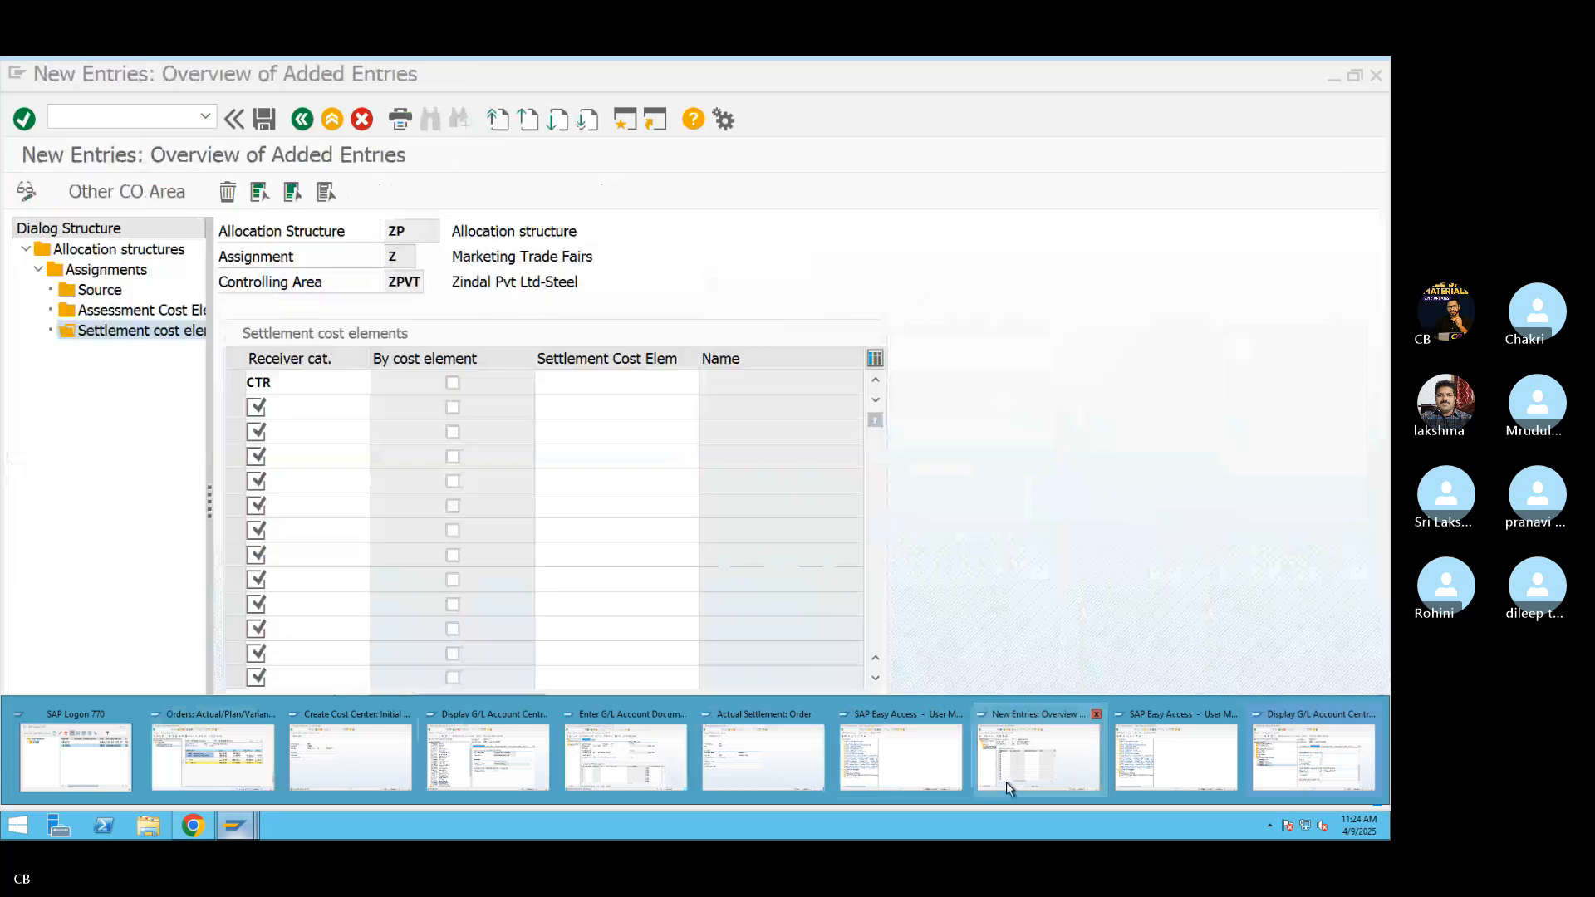
click(1005, 772)
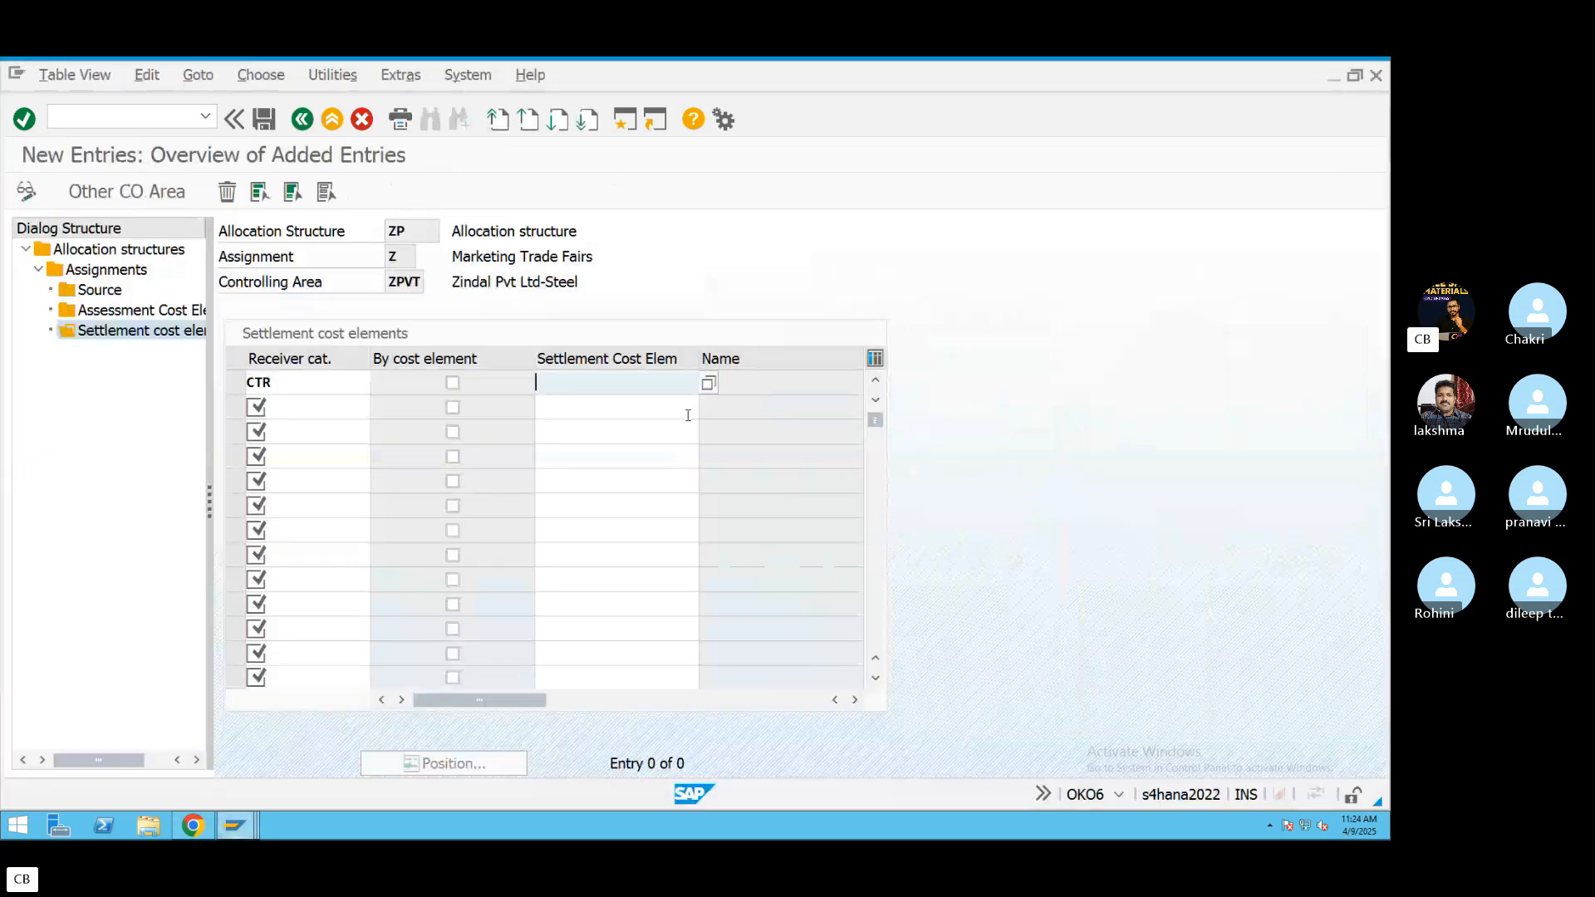
text(10000003)
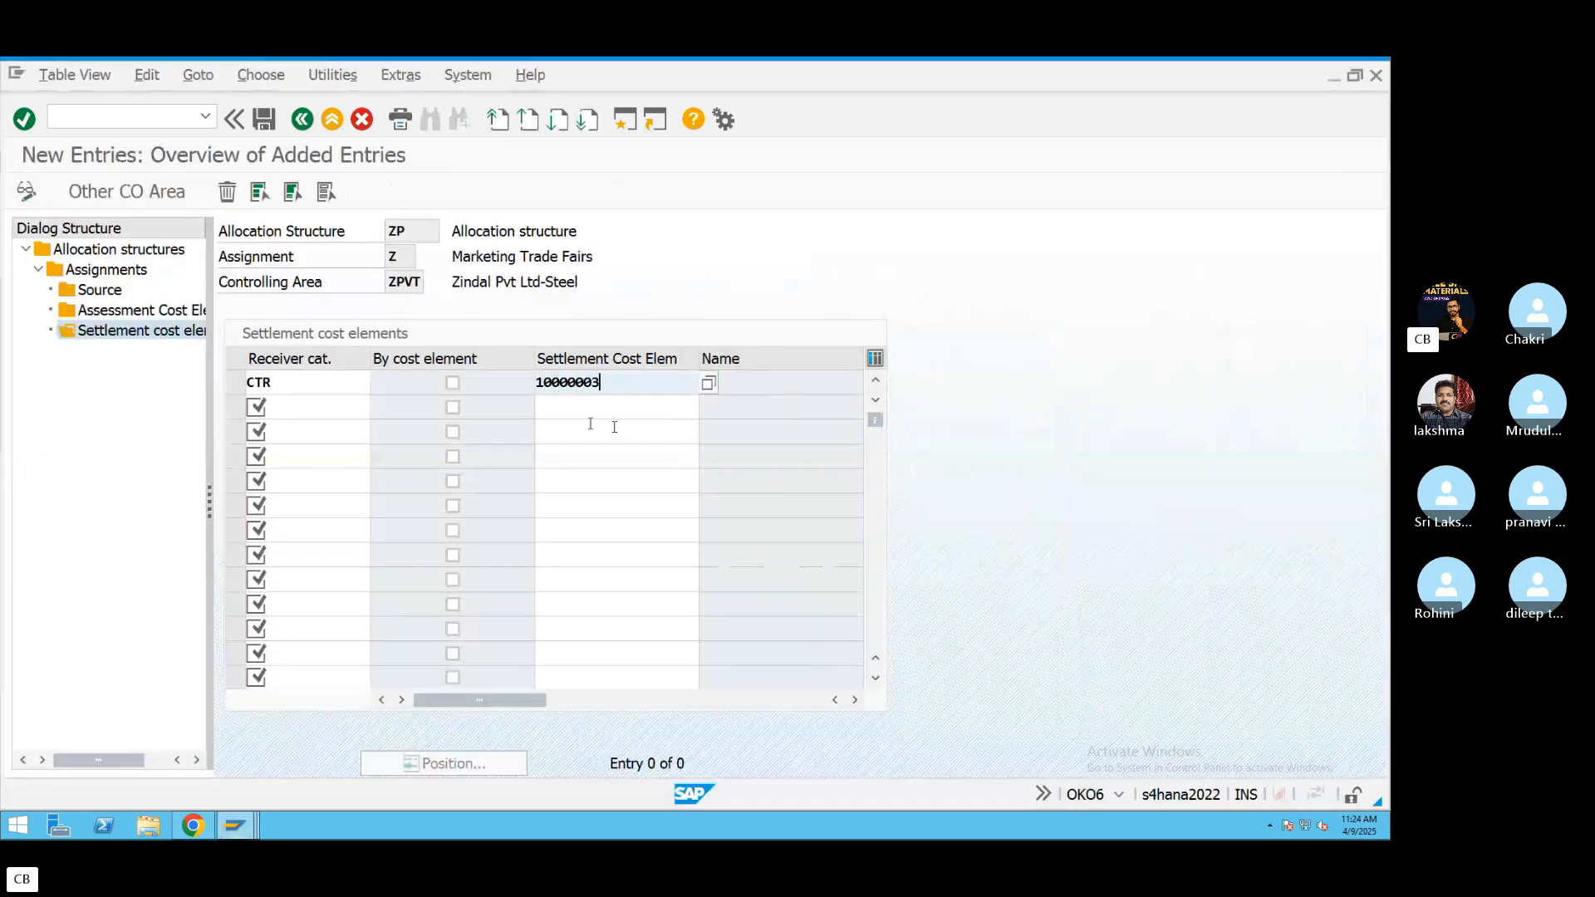
click(266, 121)
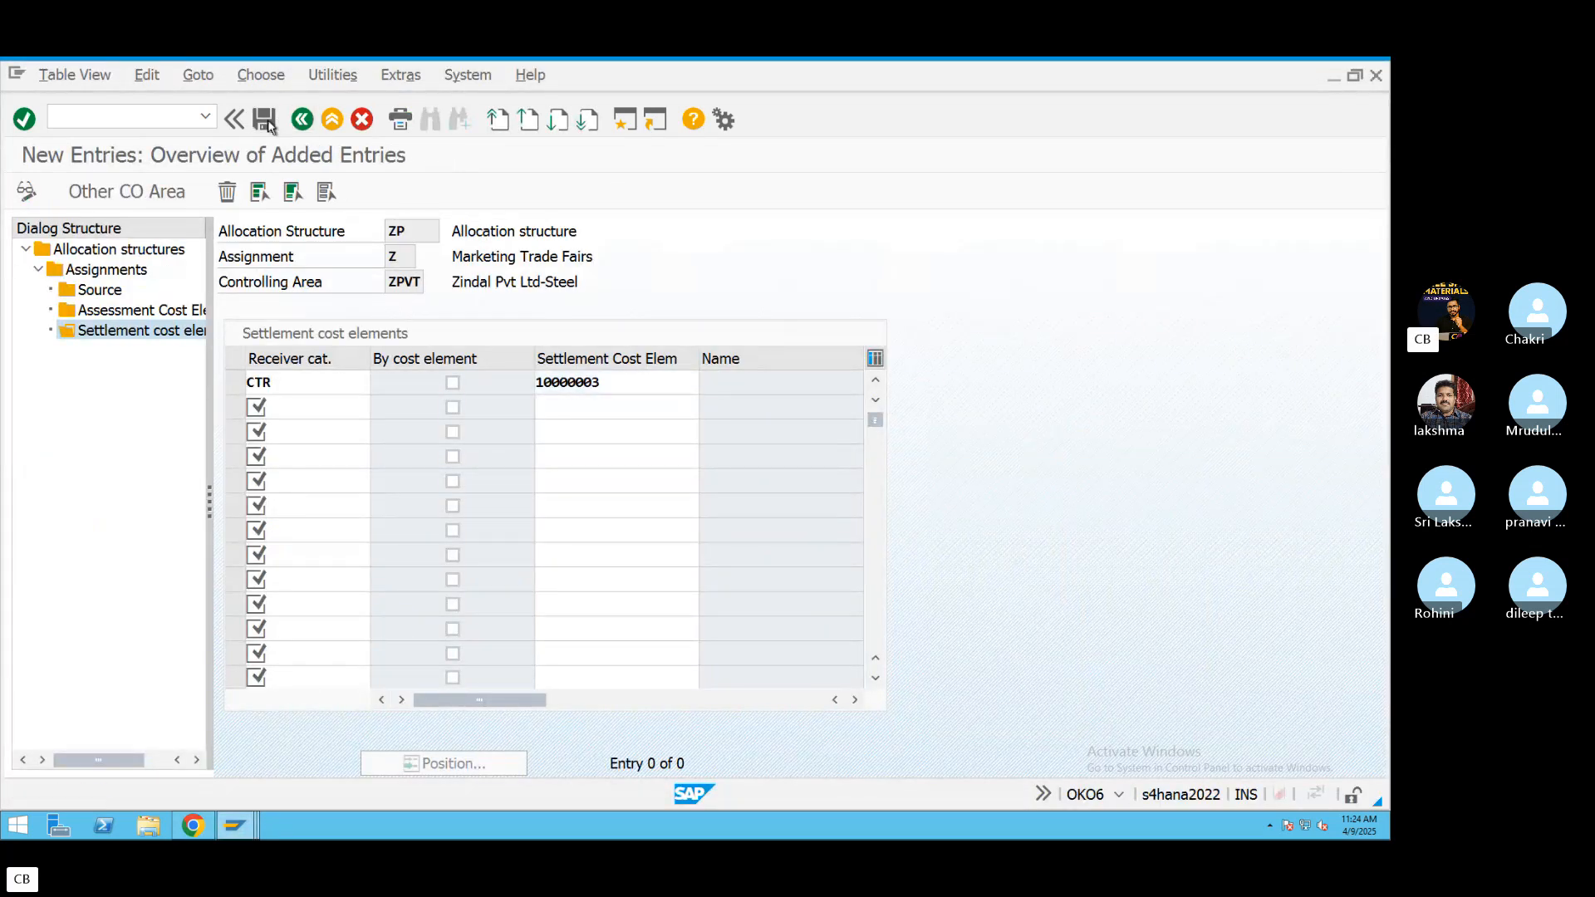
click(332, 120)
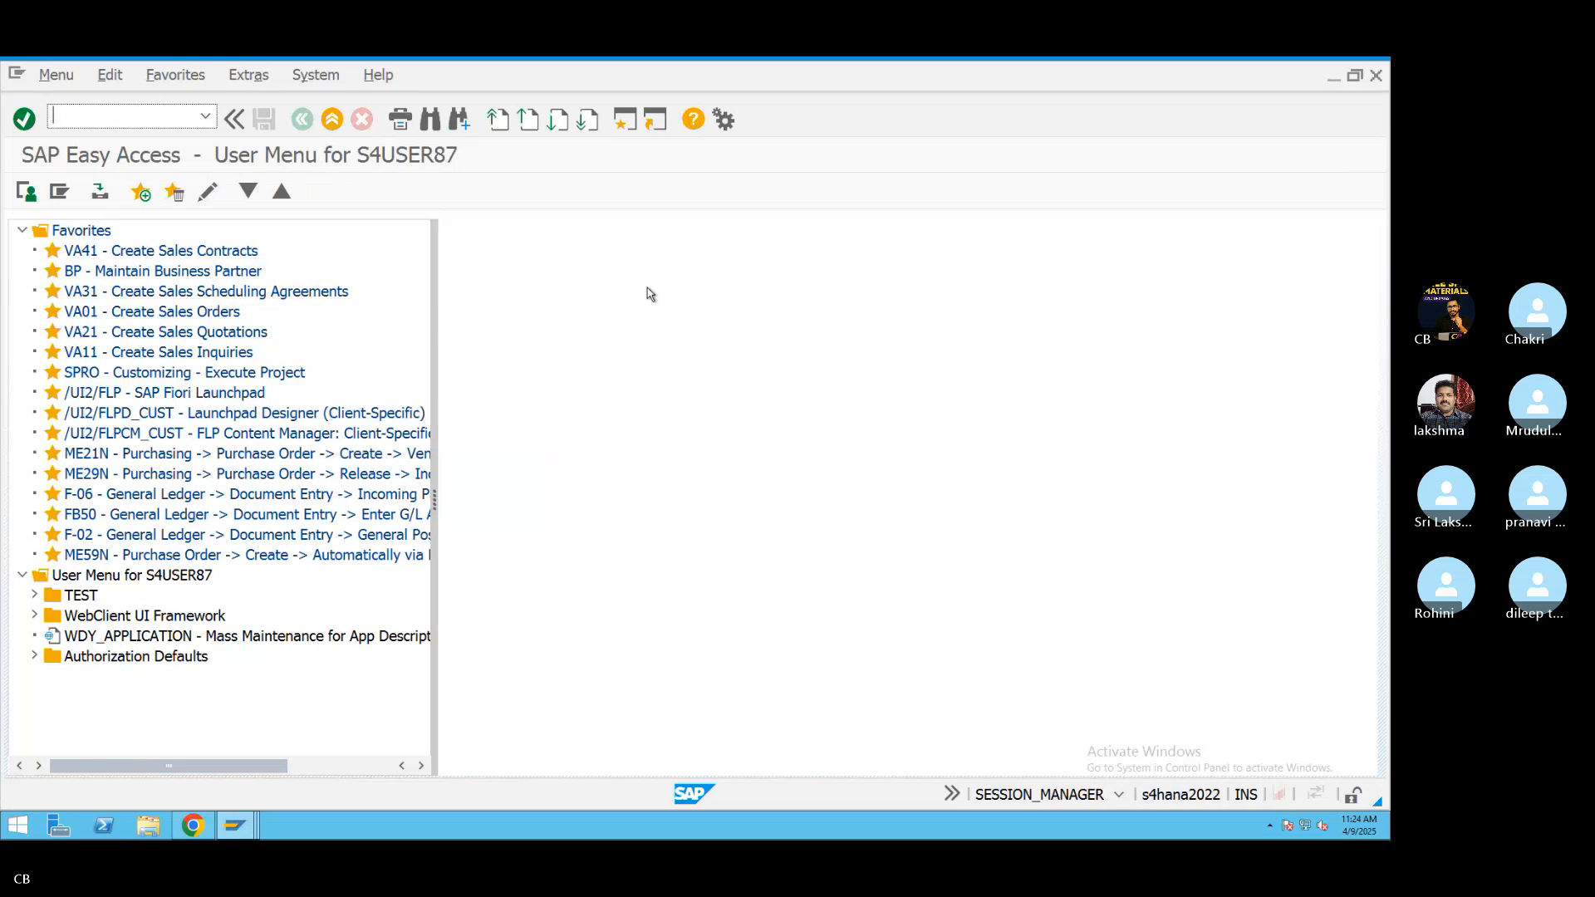
Execute a KO88 test run of the actual settlement for the marketing trade fair order, period 1 of 2025, and close the message log.
text(KO)
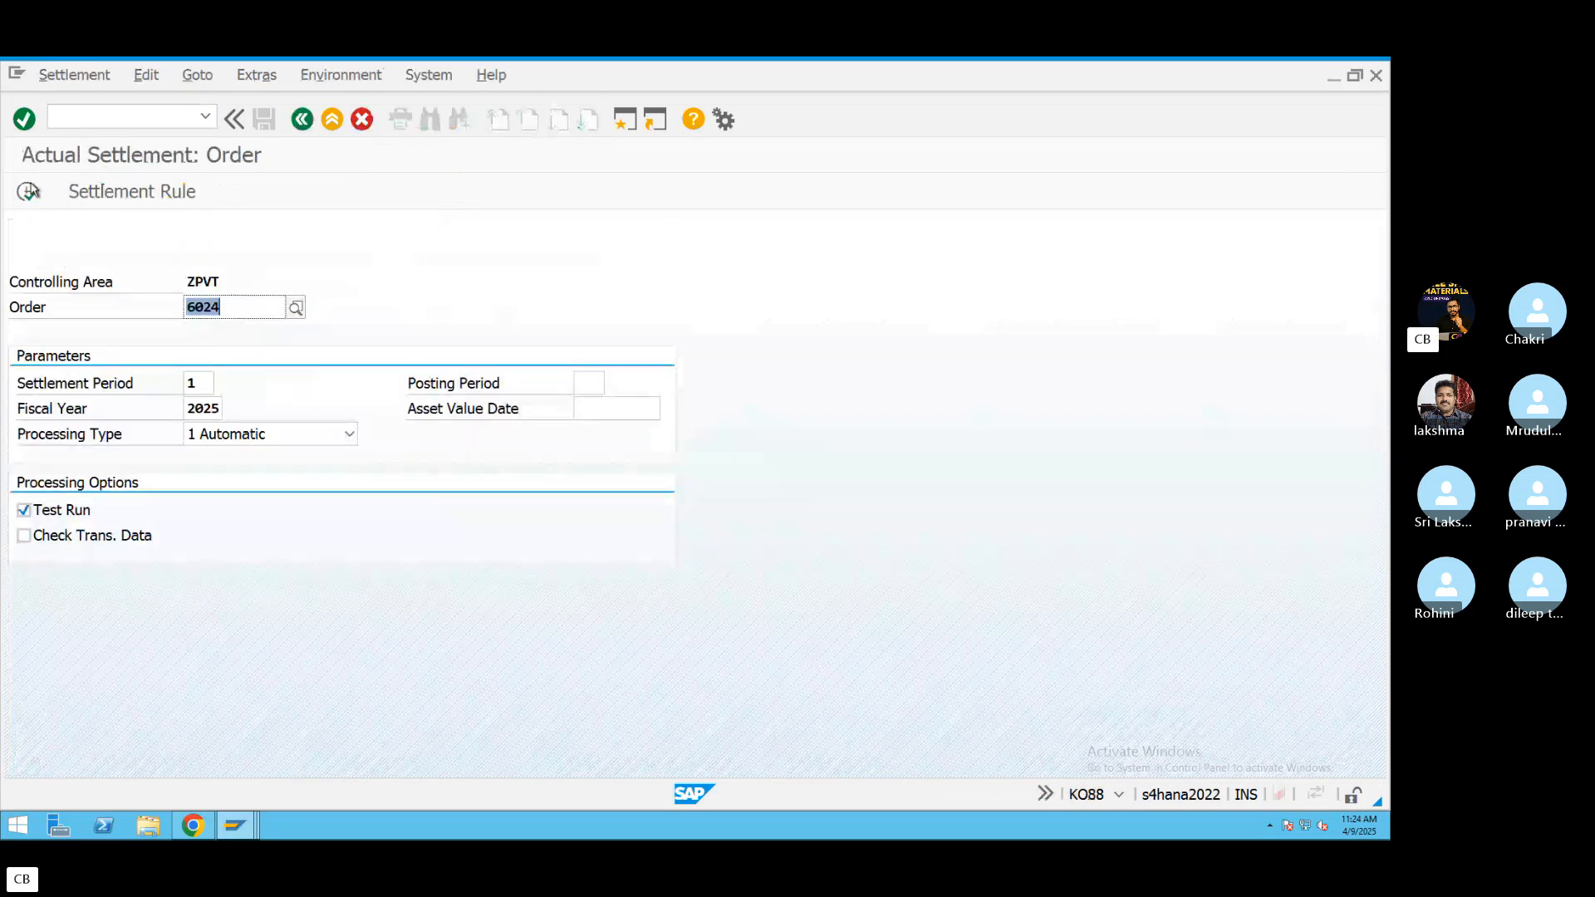
click(29, 192)
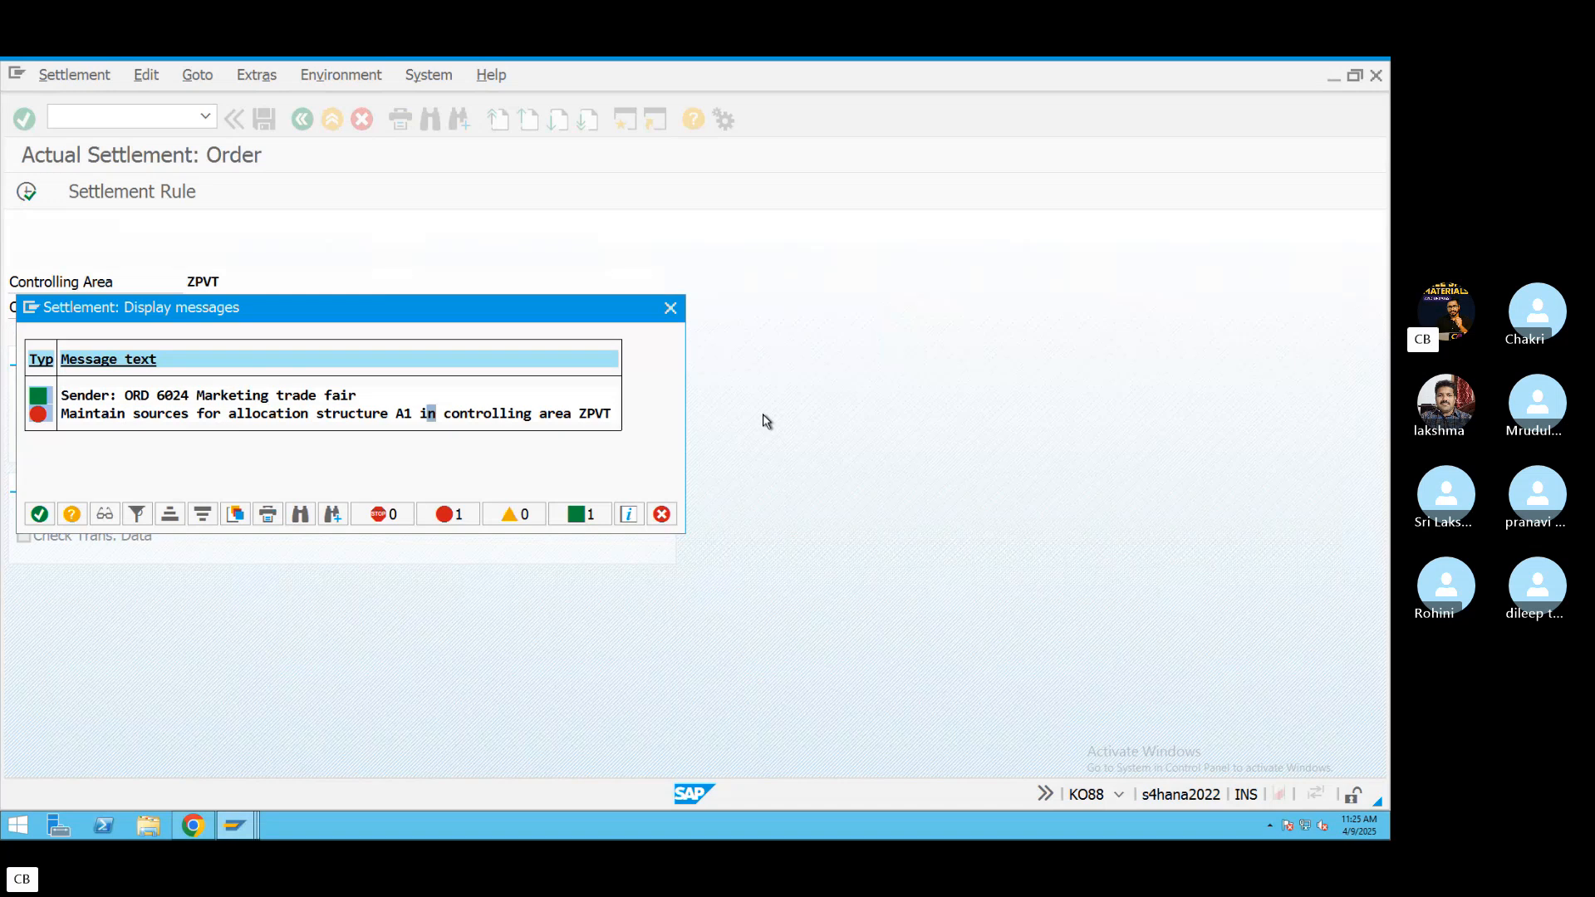
click(670, 308)
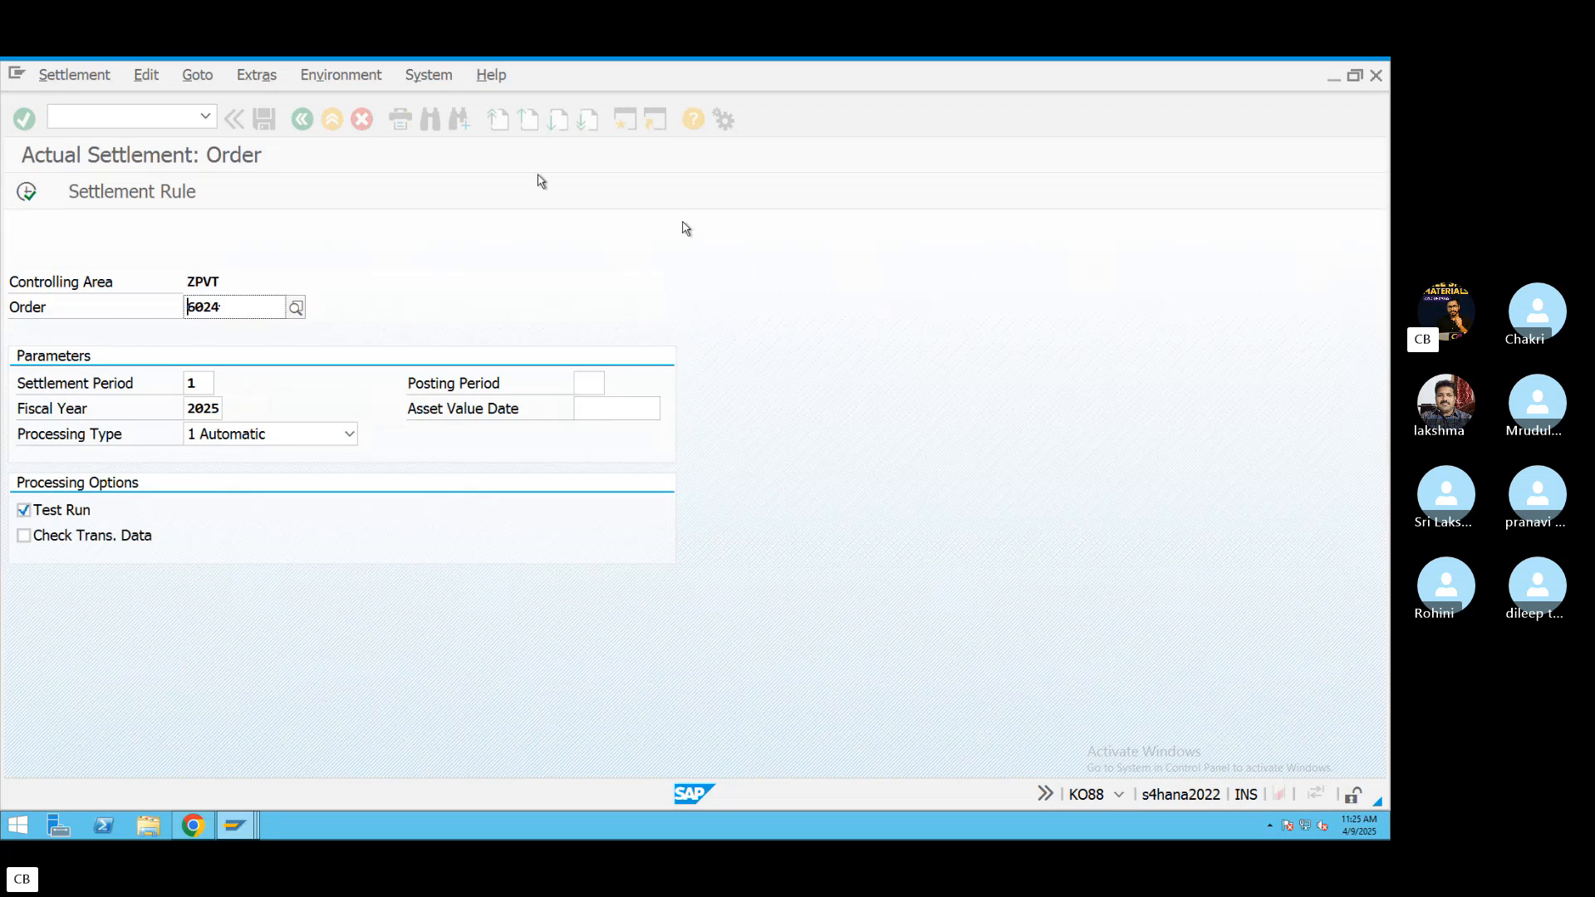
click(333, 119)
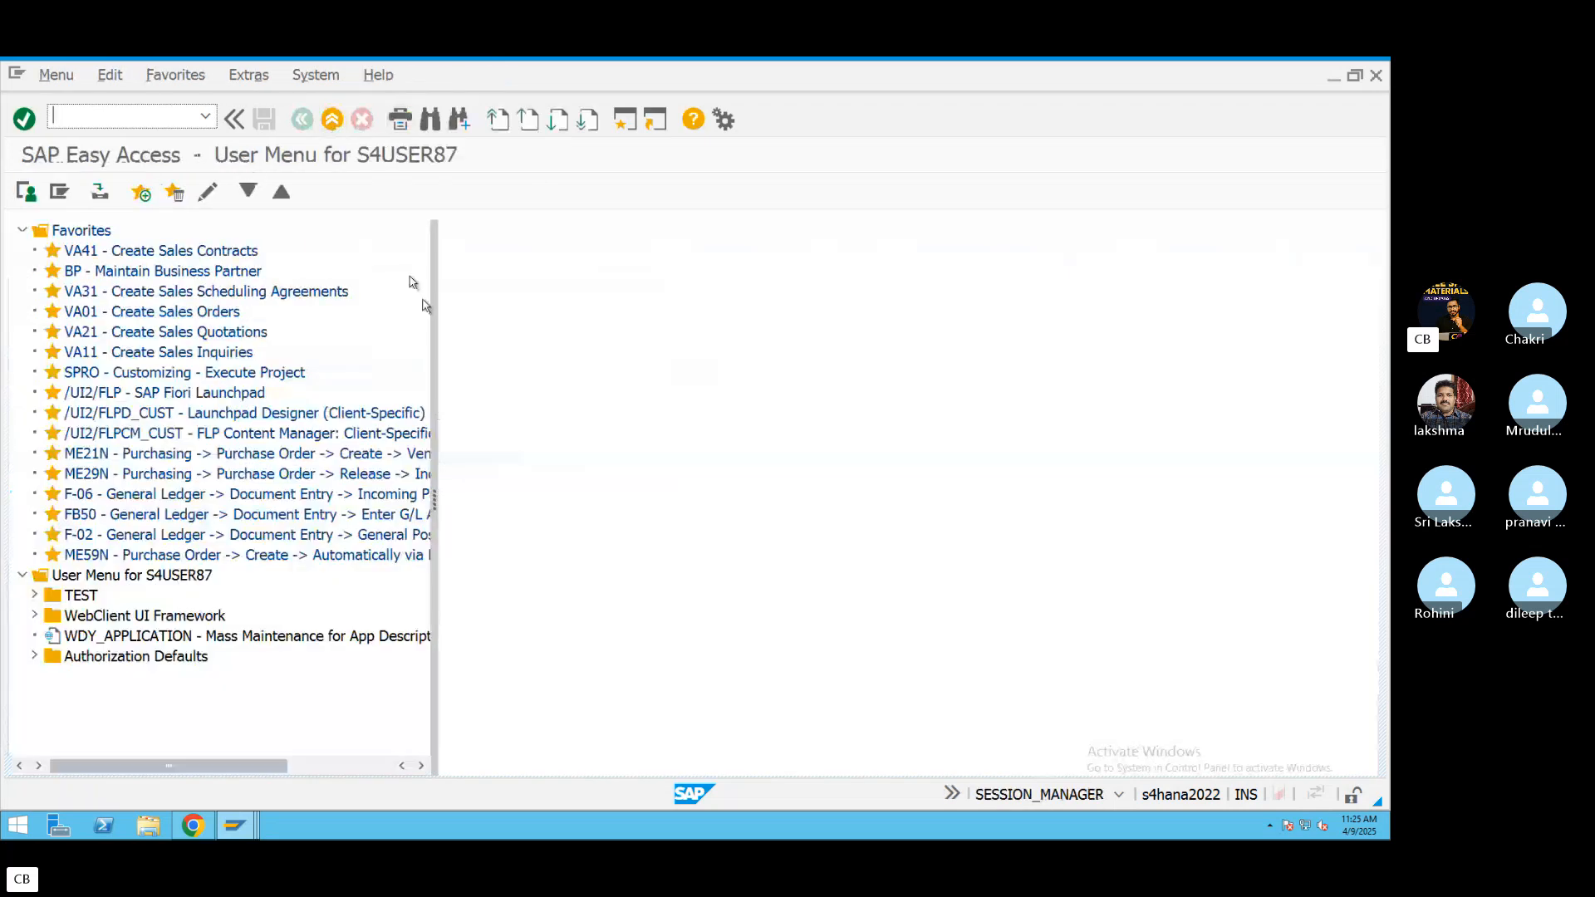
Open the marketing trade fair order in transaction KO02 and examine its control data and processing details.
text(KO02)
key(Return)
key(Return)
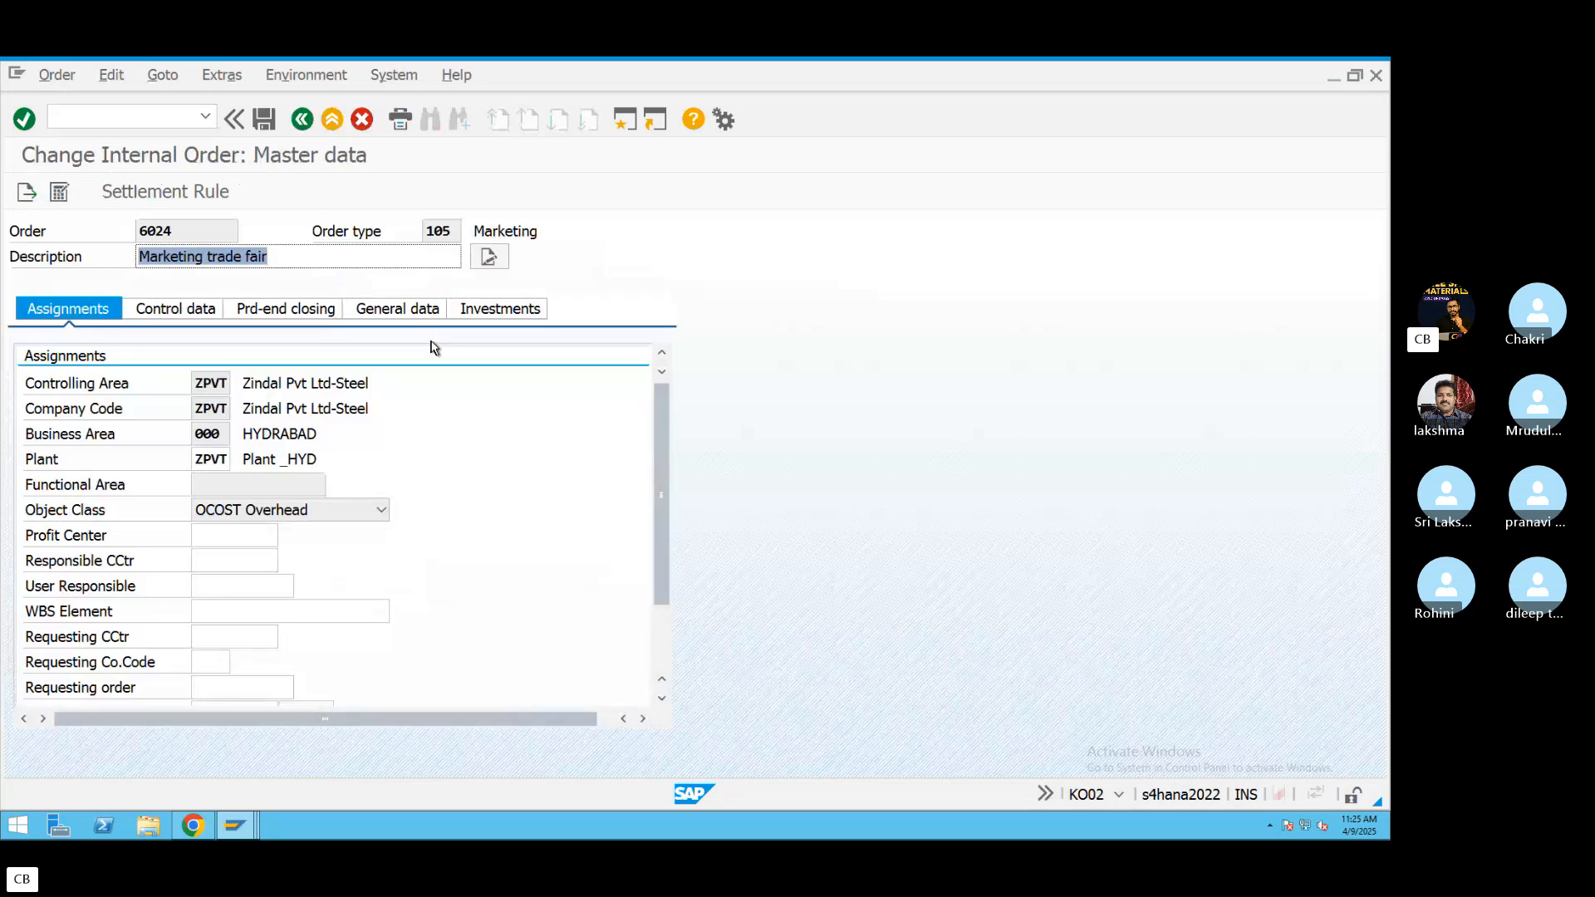
click(223, 75)
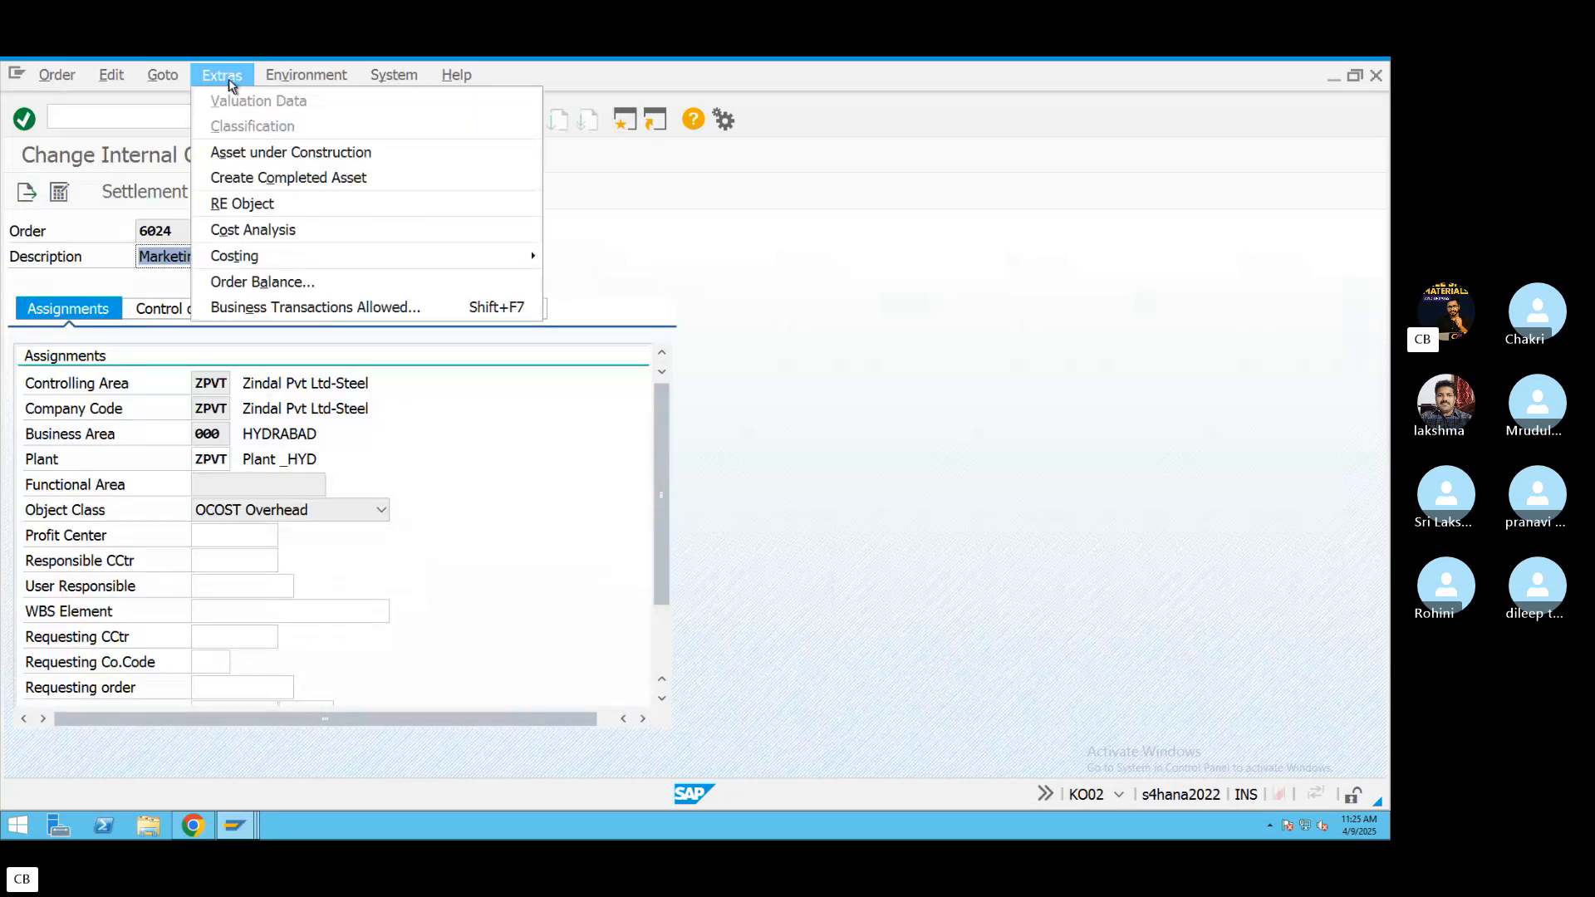
mouse_move(156, 80)
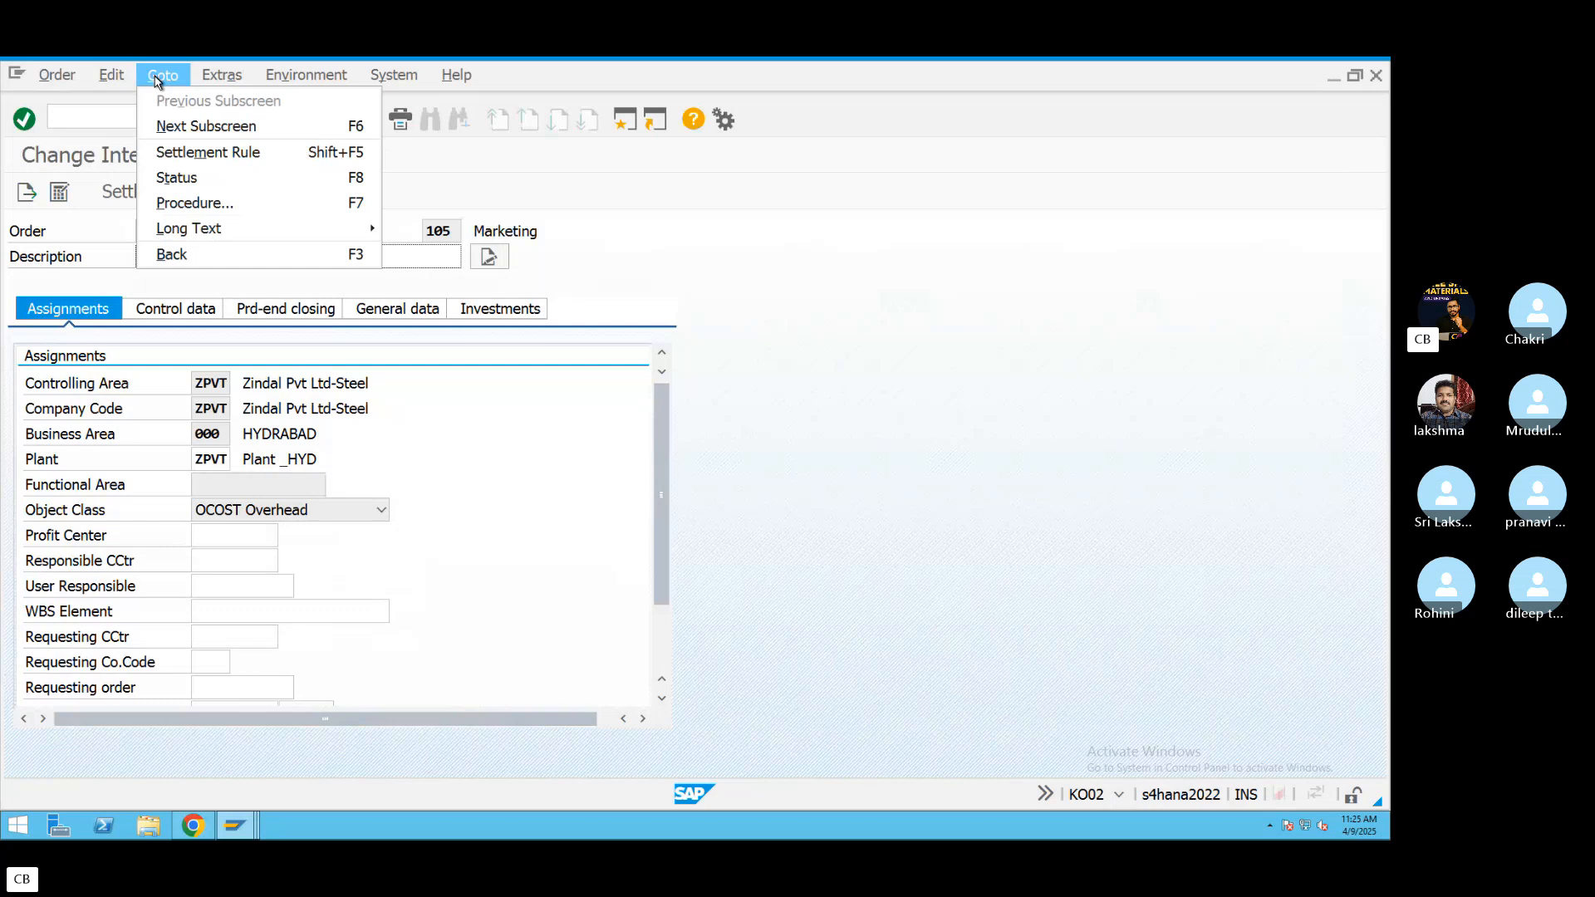
key(F6)
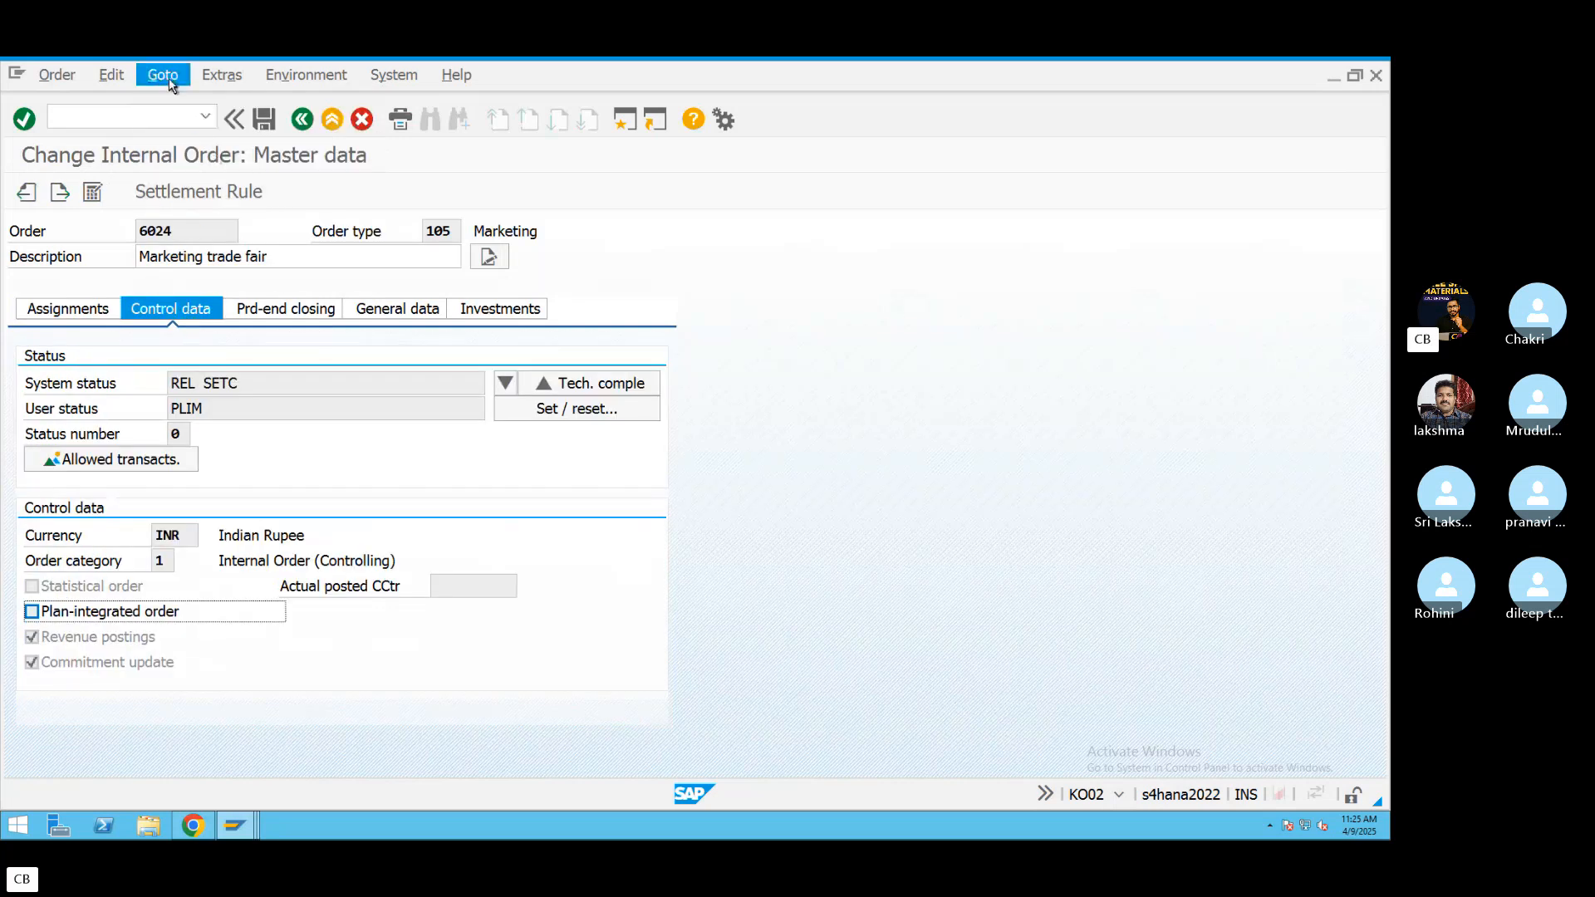
click(167, 80)
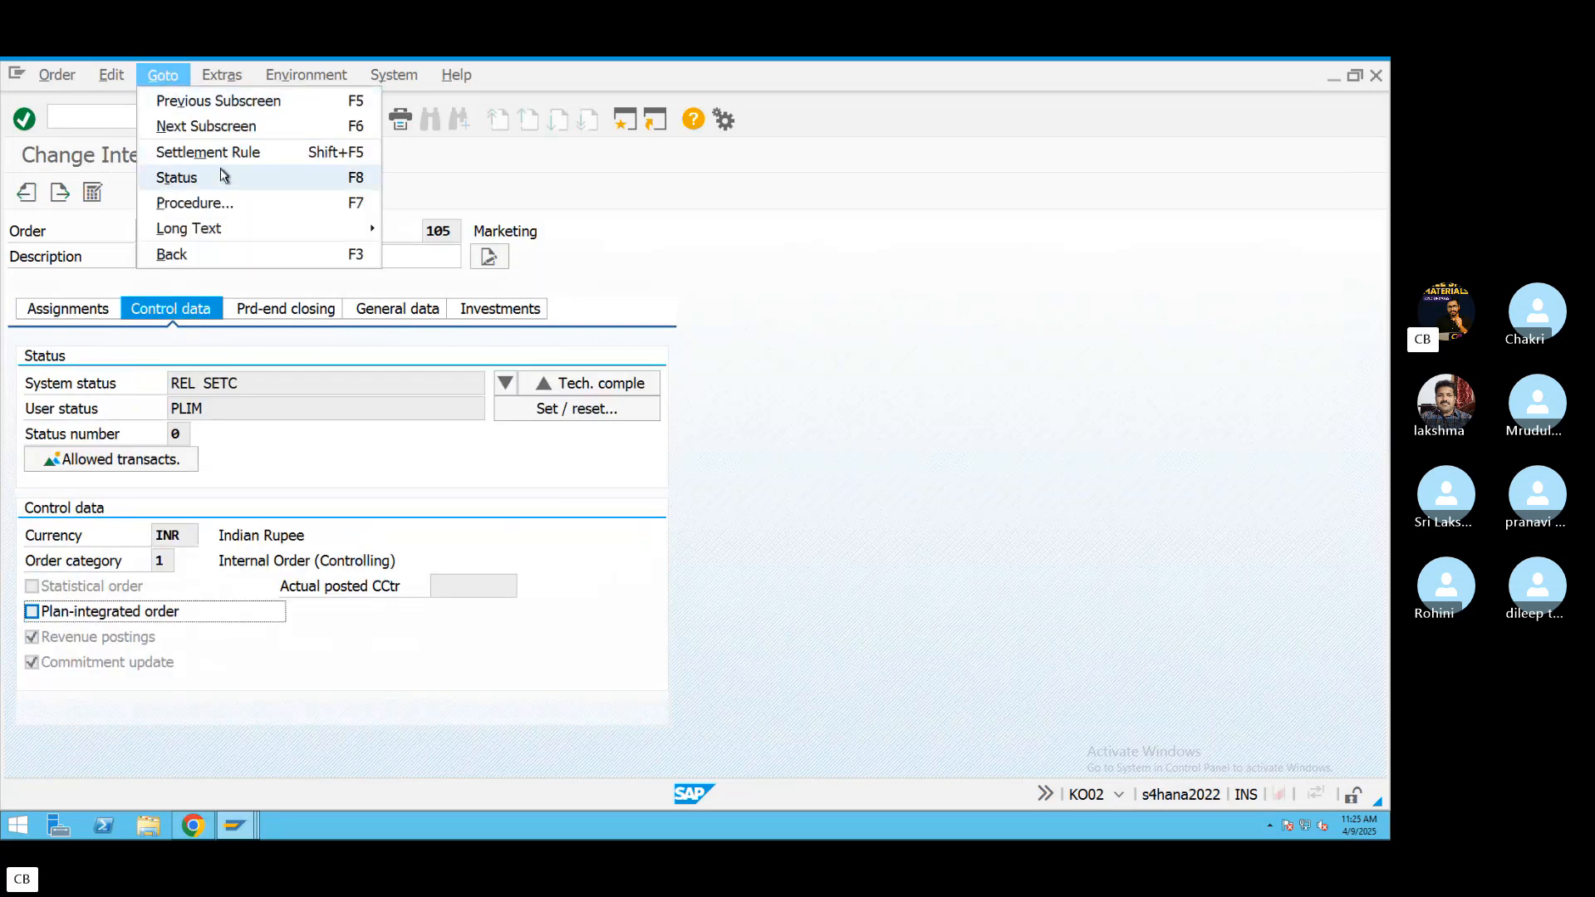
click(215, 205)
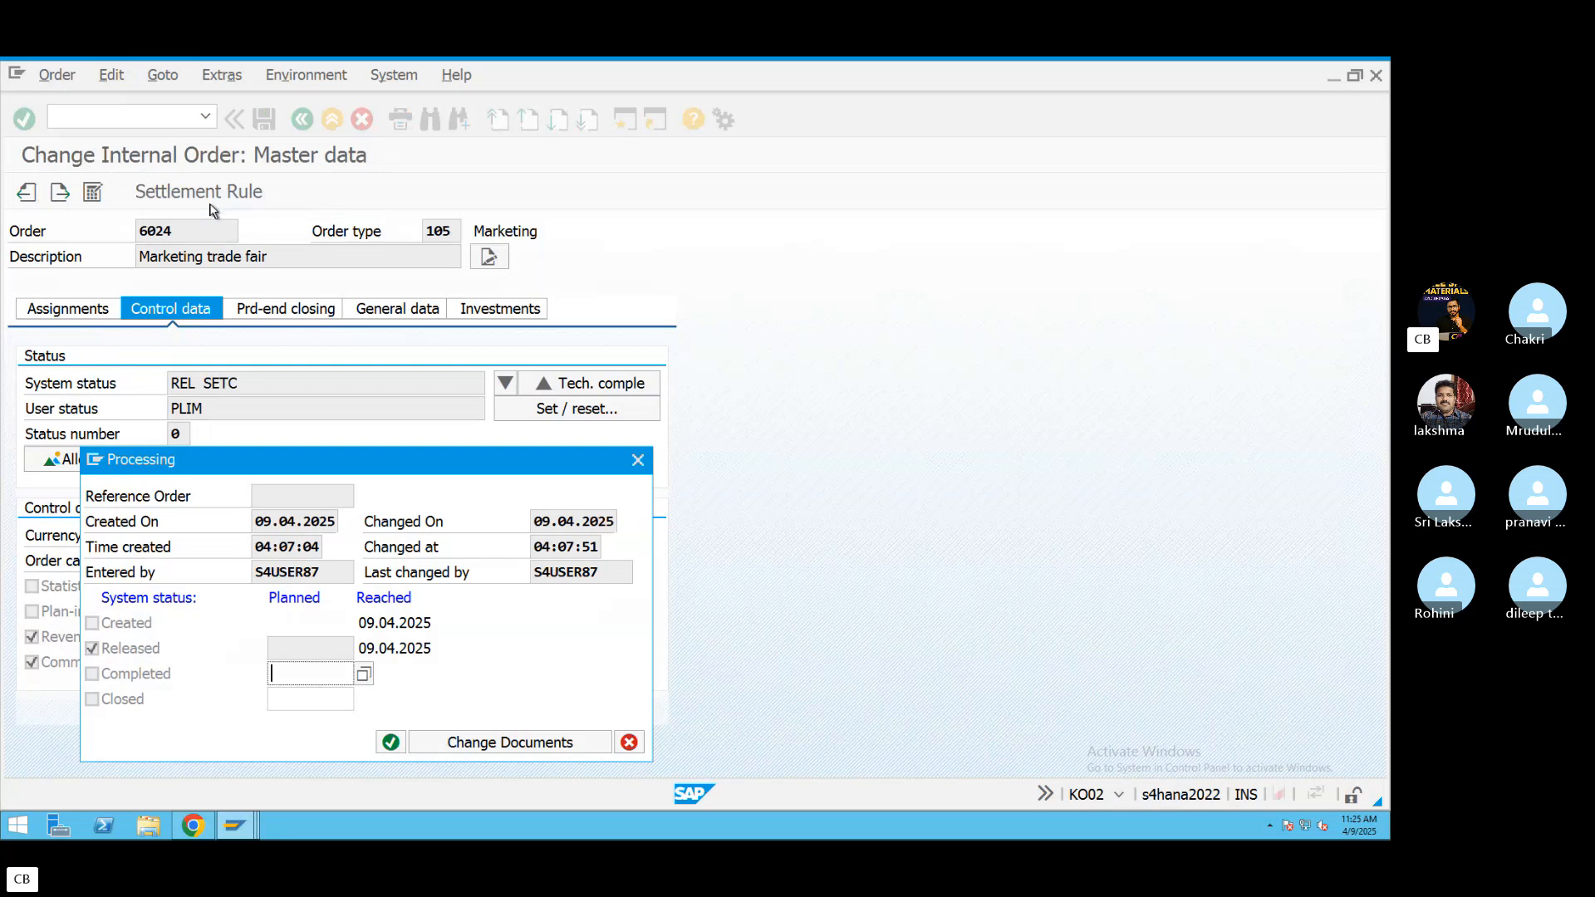
click(638, 459)
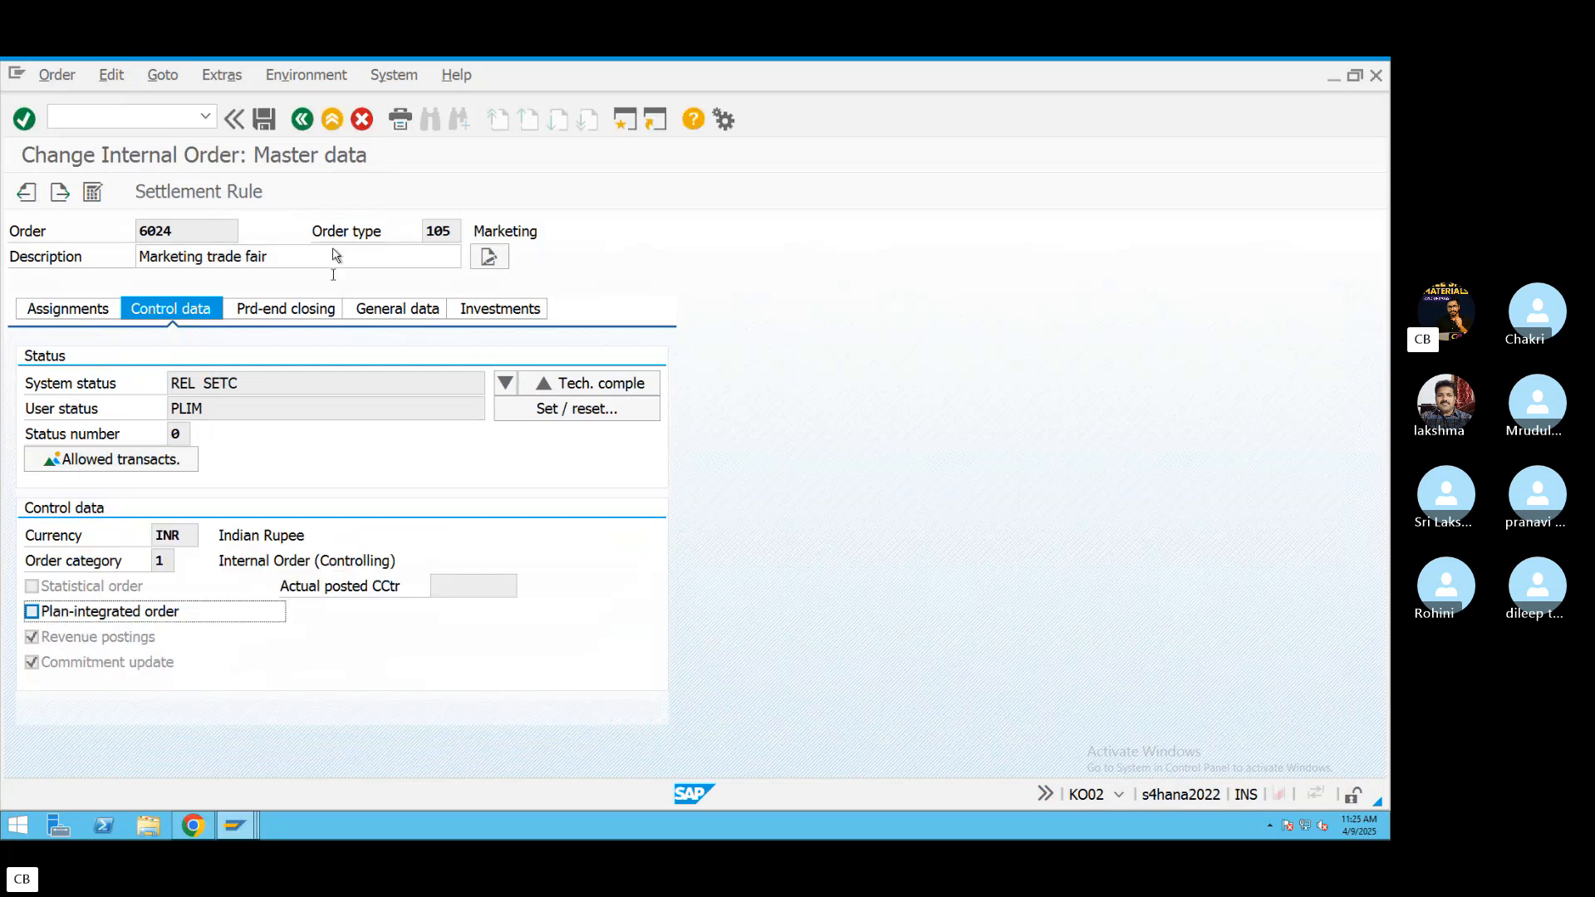
Examine the order's period-end closing data and status overview, and leave the order without changes.
click(292, 313)
click(167, 76)
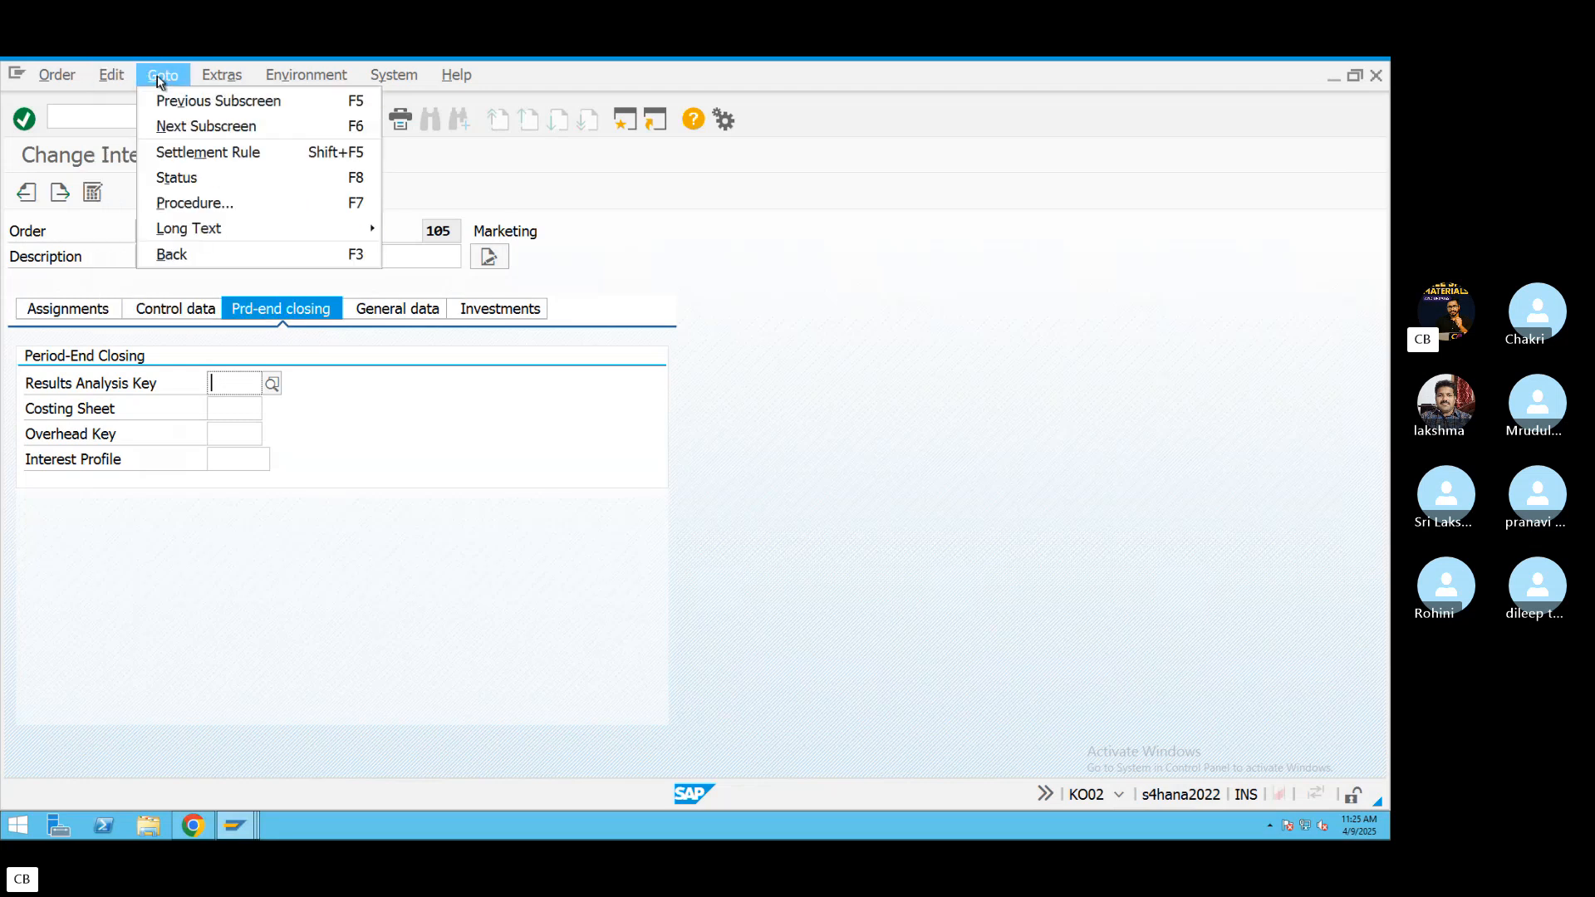
mouse_move(223, 81)
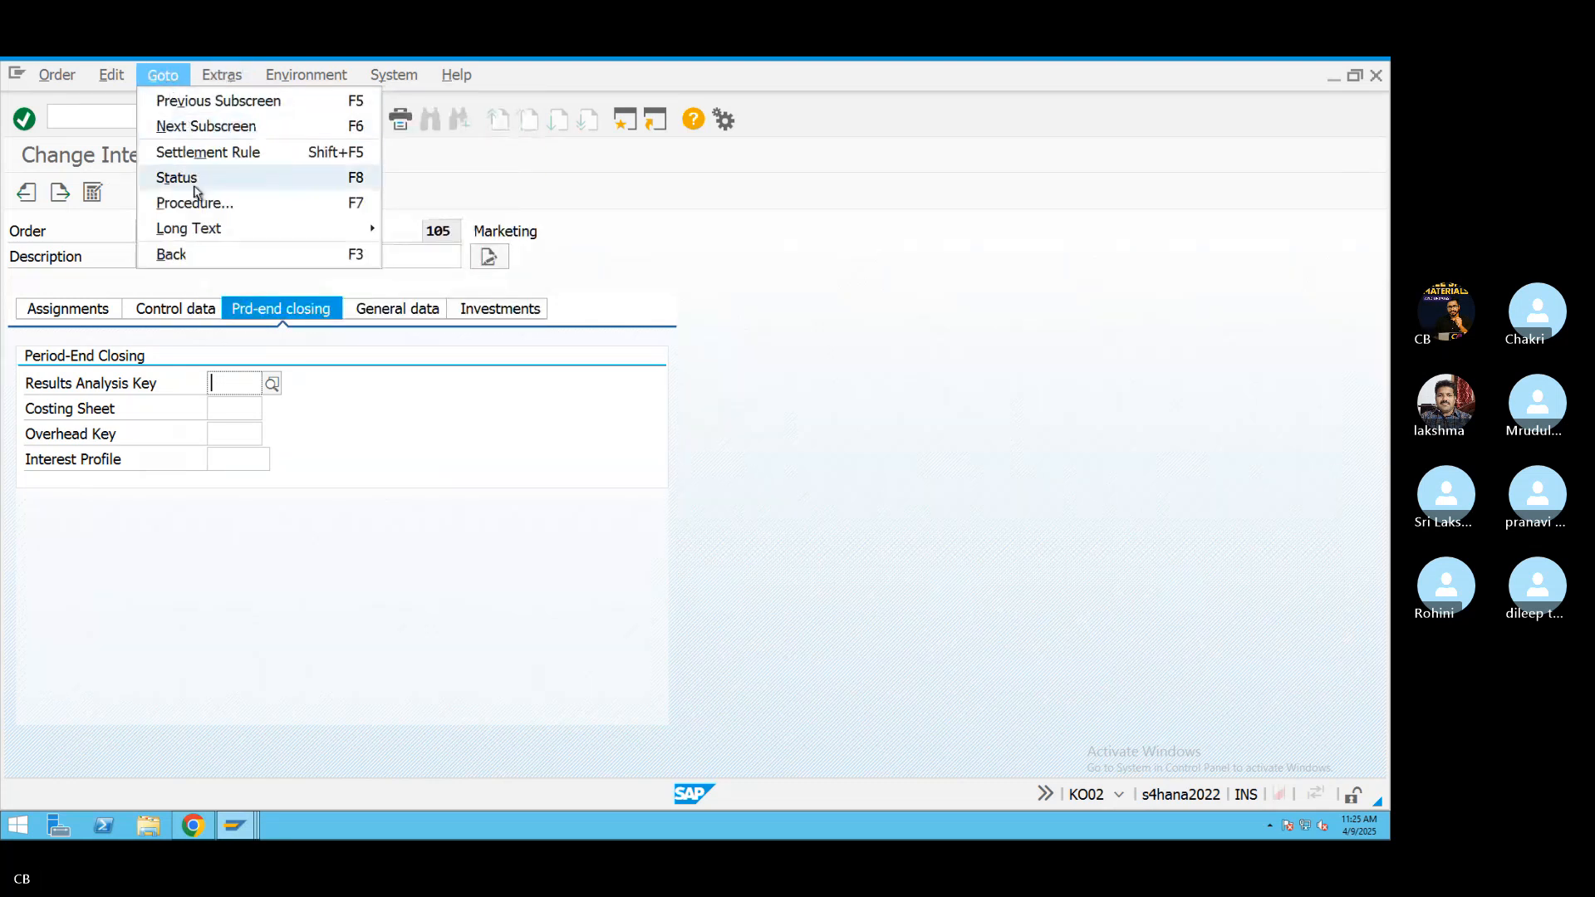
click(196, 179)
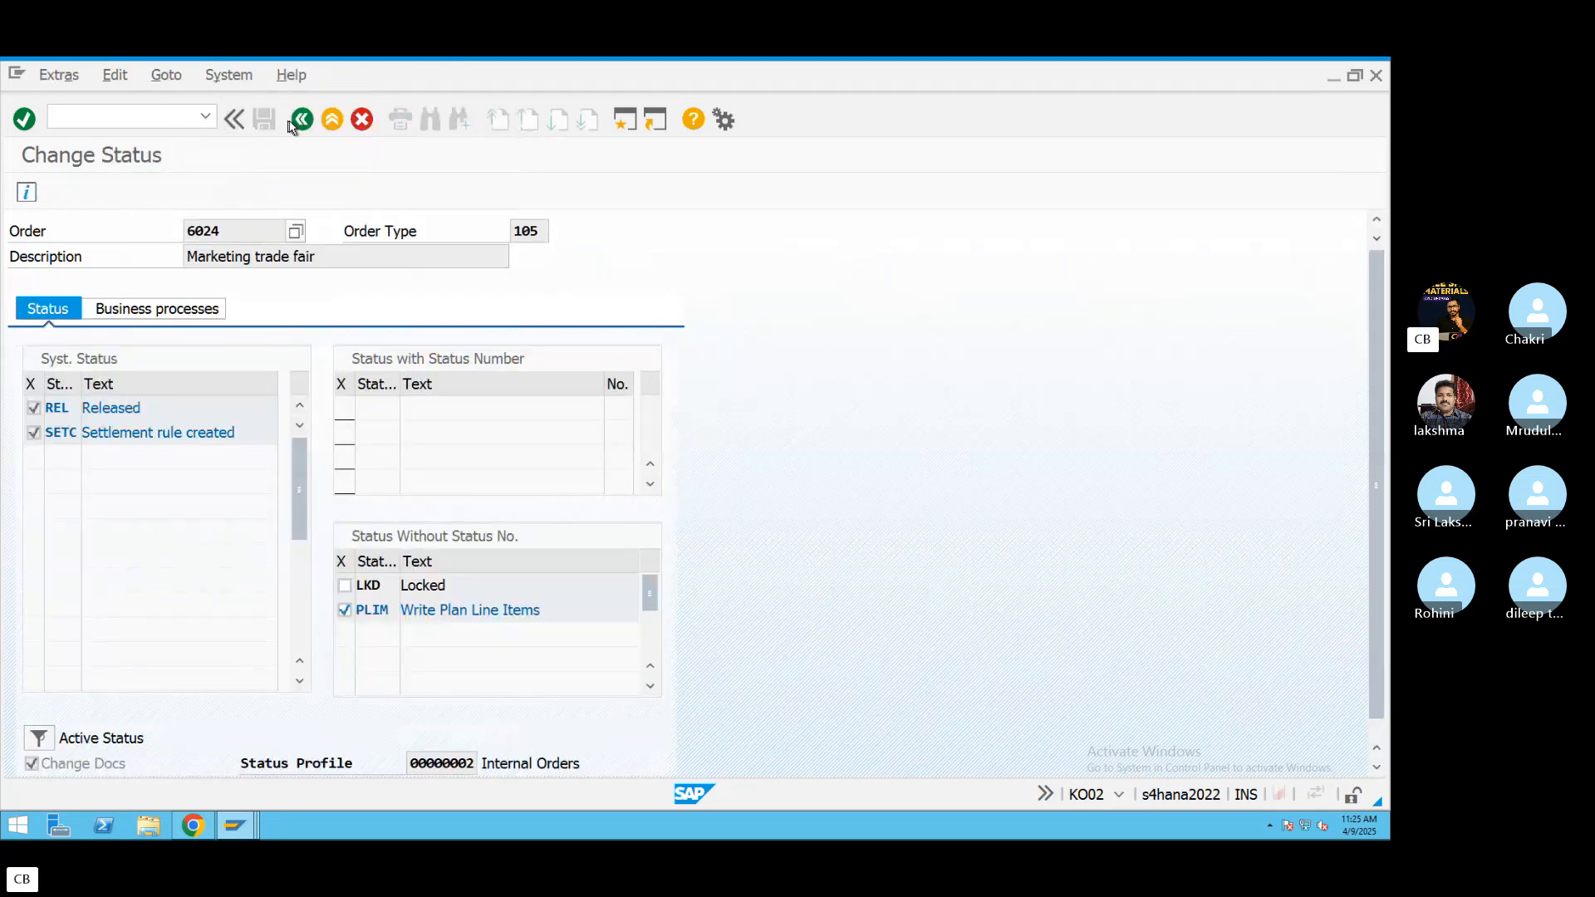
click(301, 121)
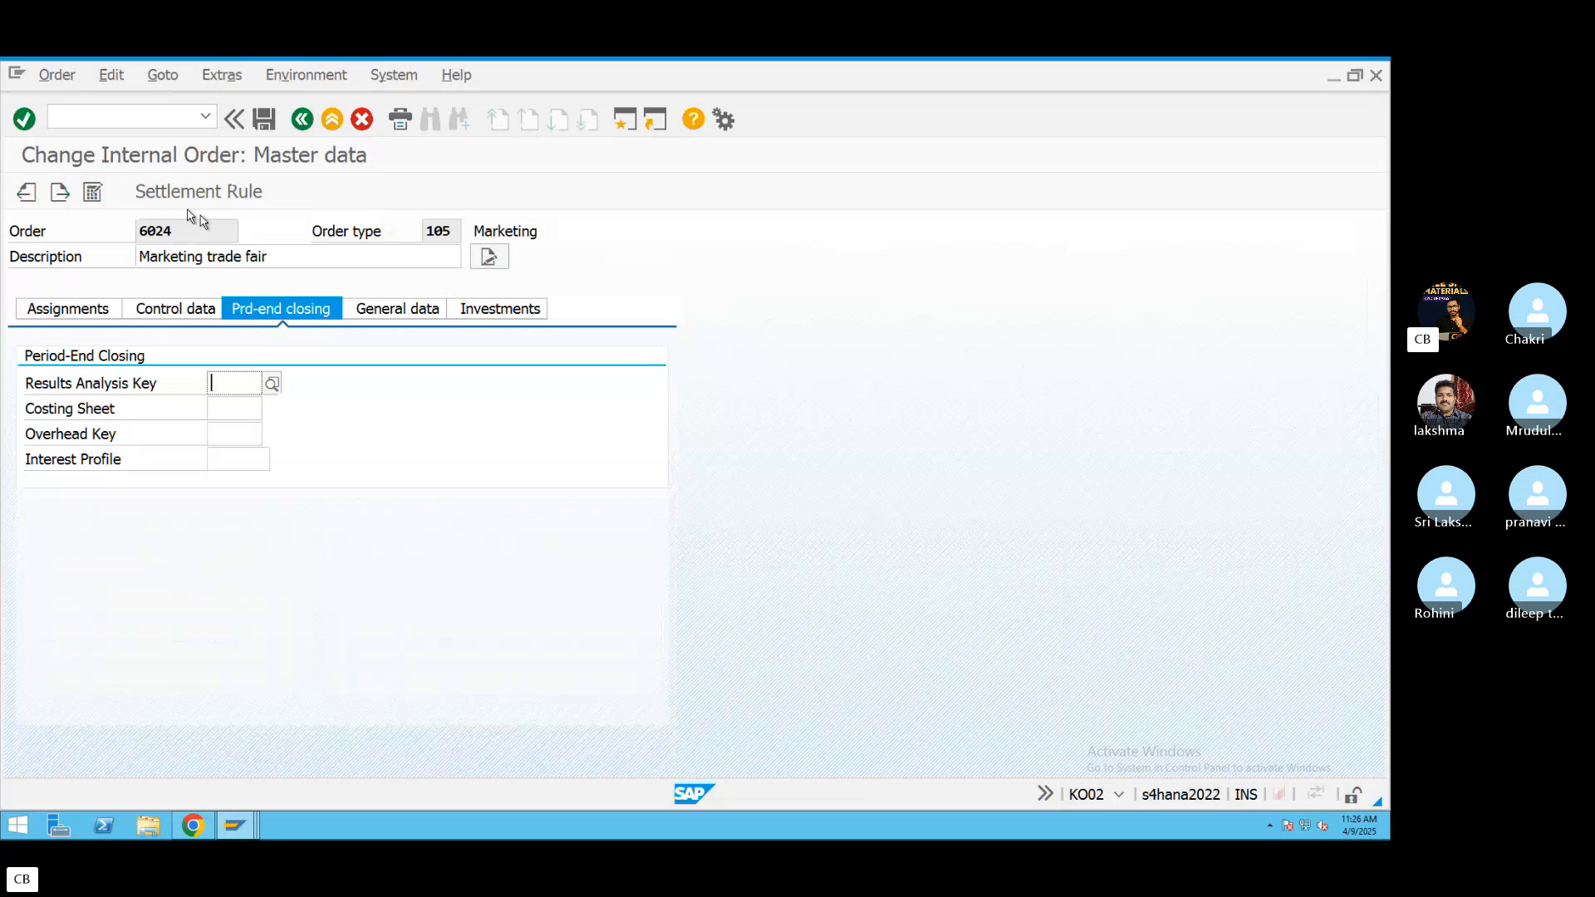
click(300, 120)
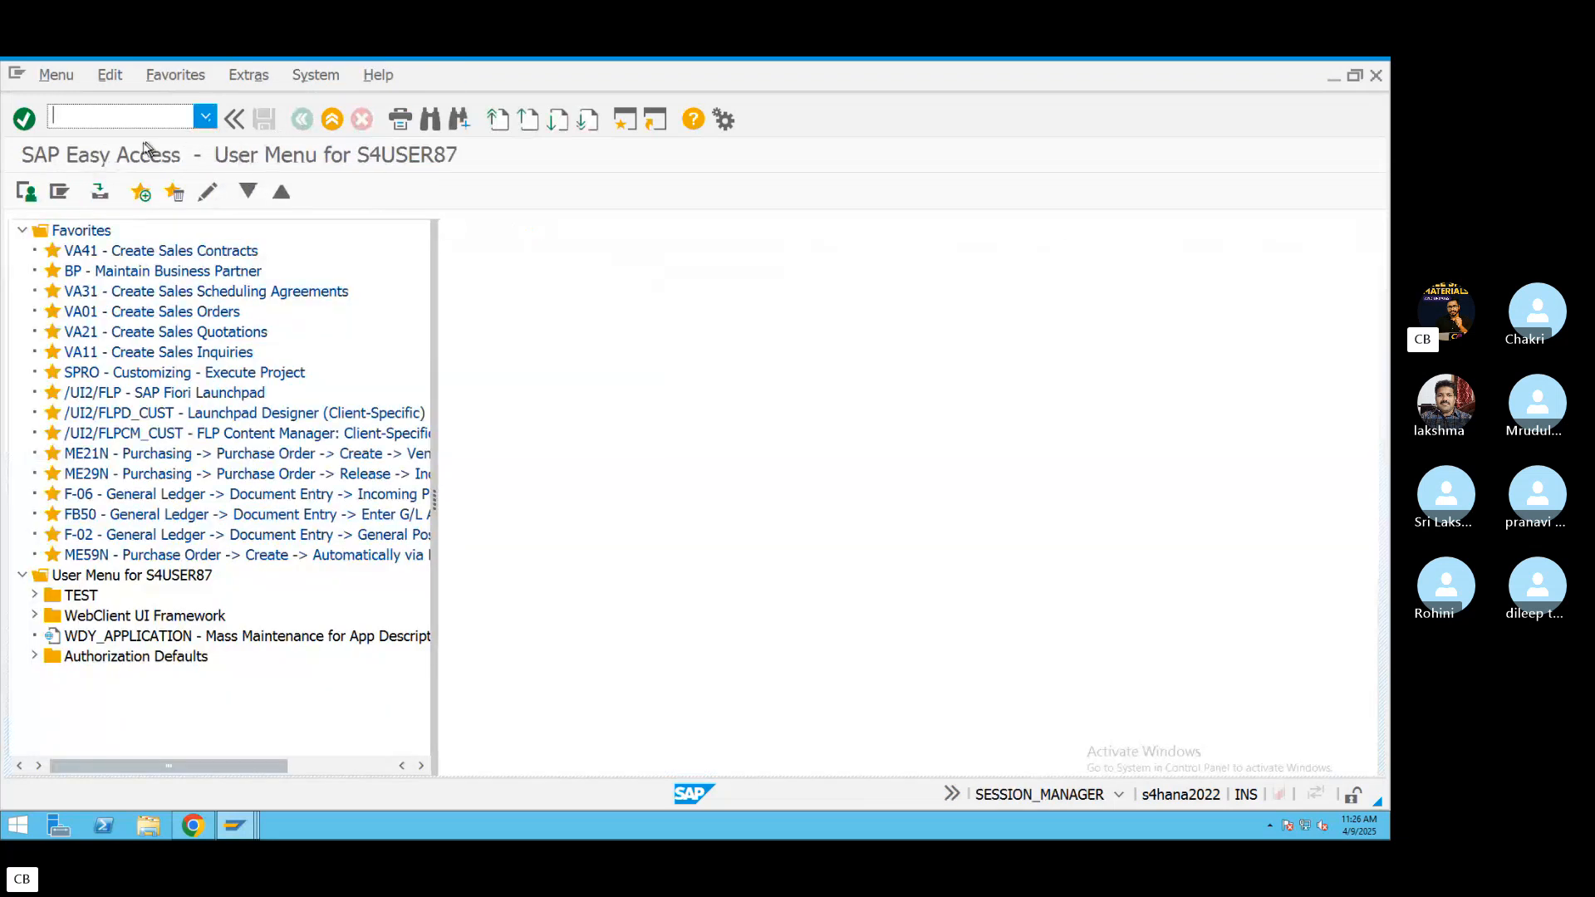
Reopen the marketing trade fair order in KO02 and review its processing details again.
click(206, 117)
click(148, 133)
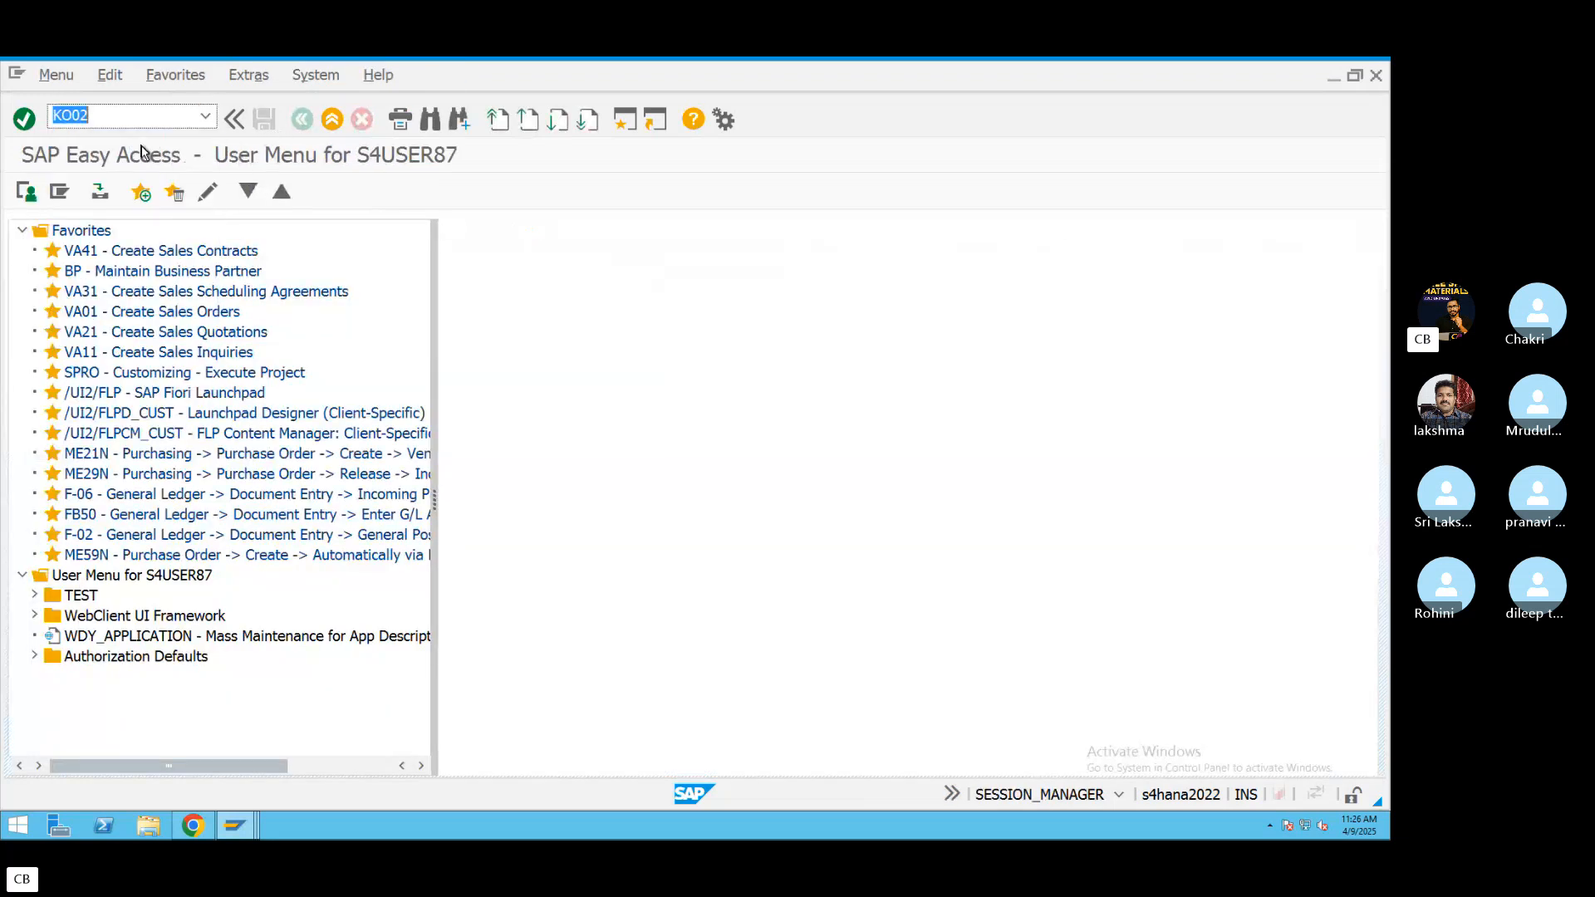
key(Return)
key(Return)
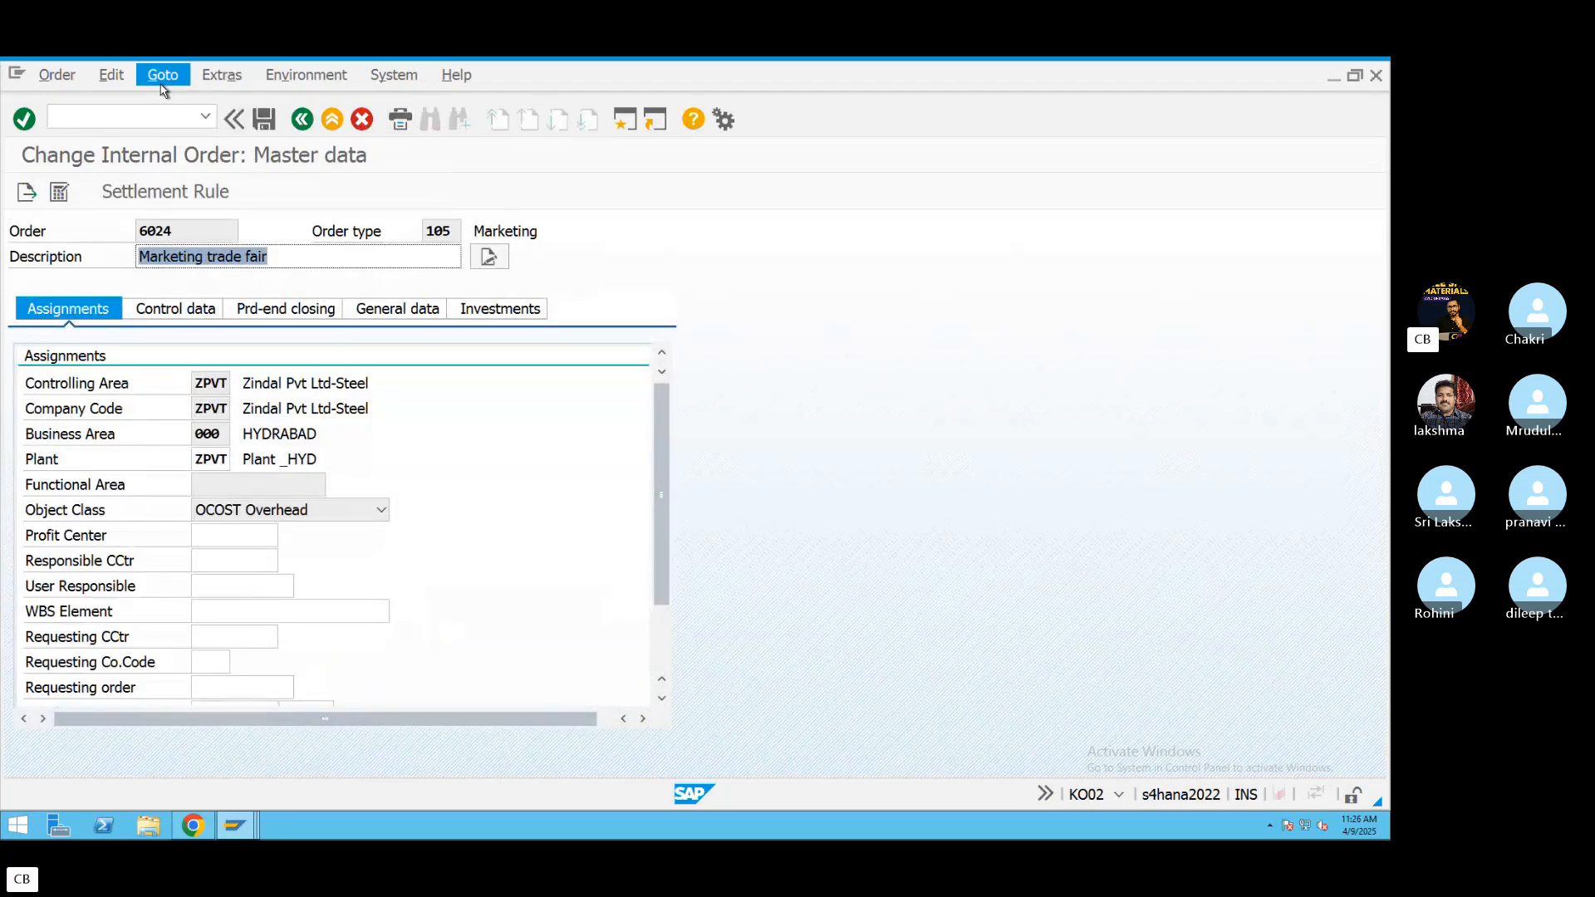
click(162, 79)
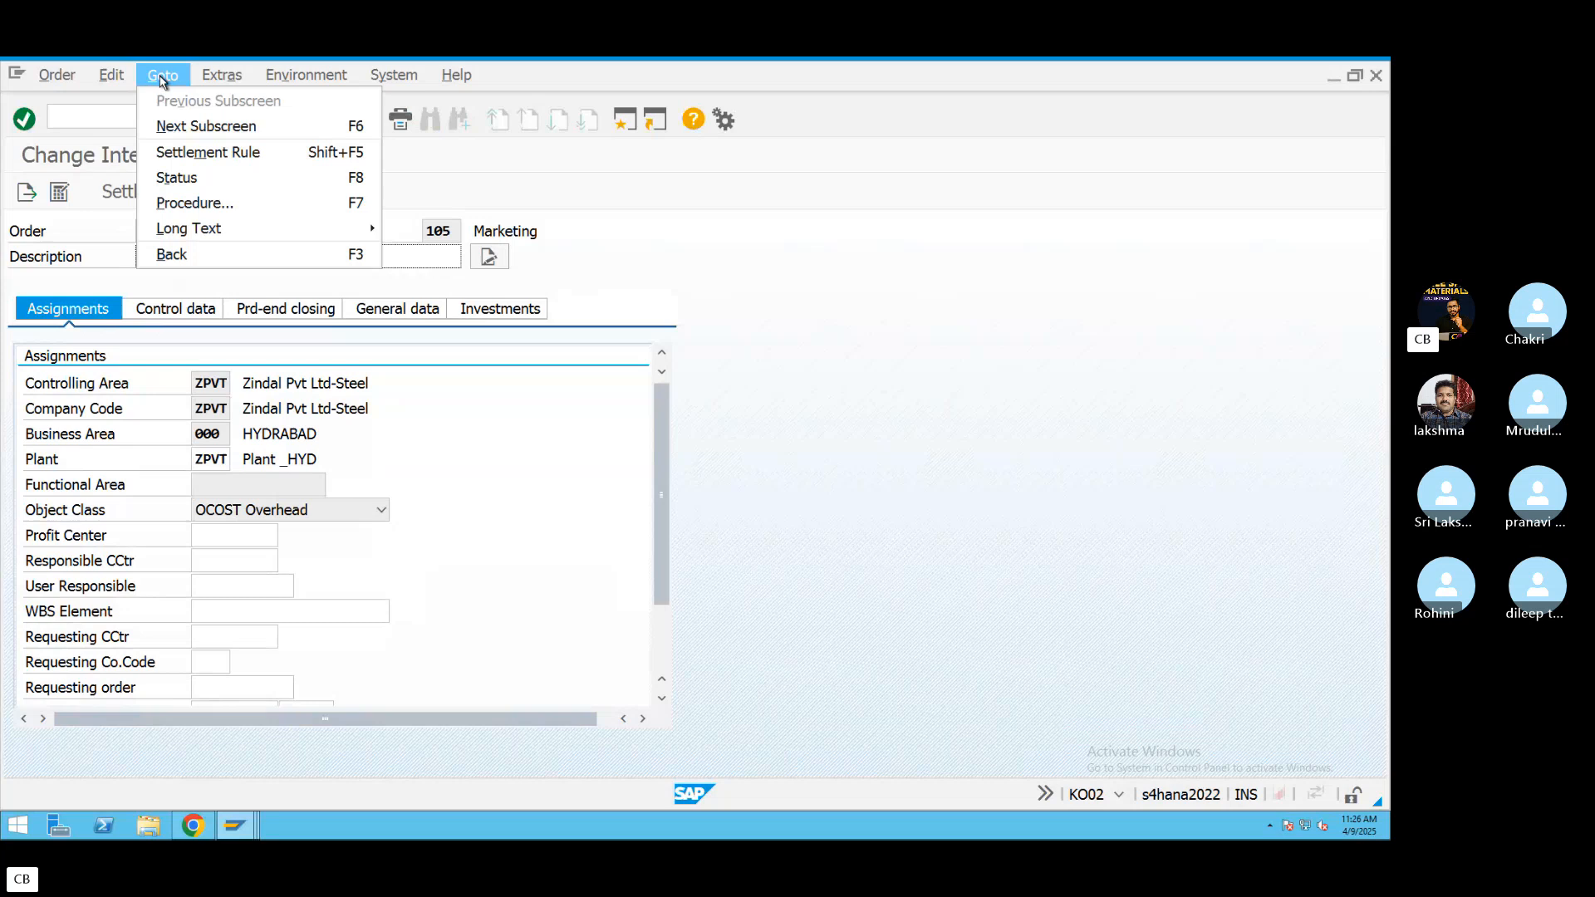
click(199, 205)
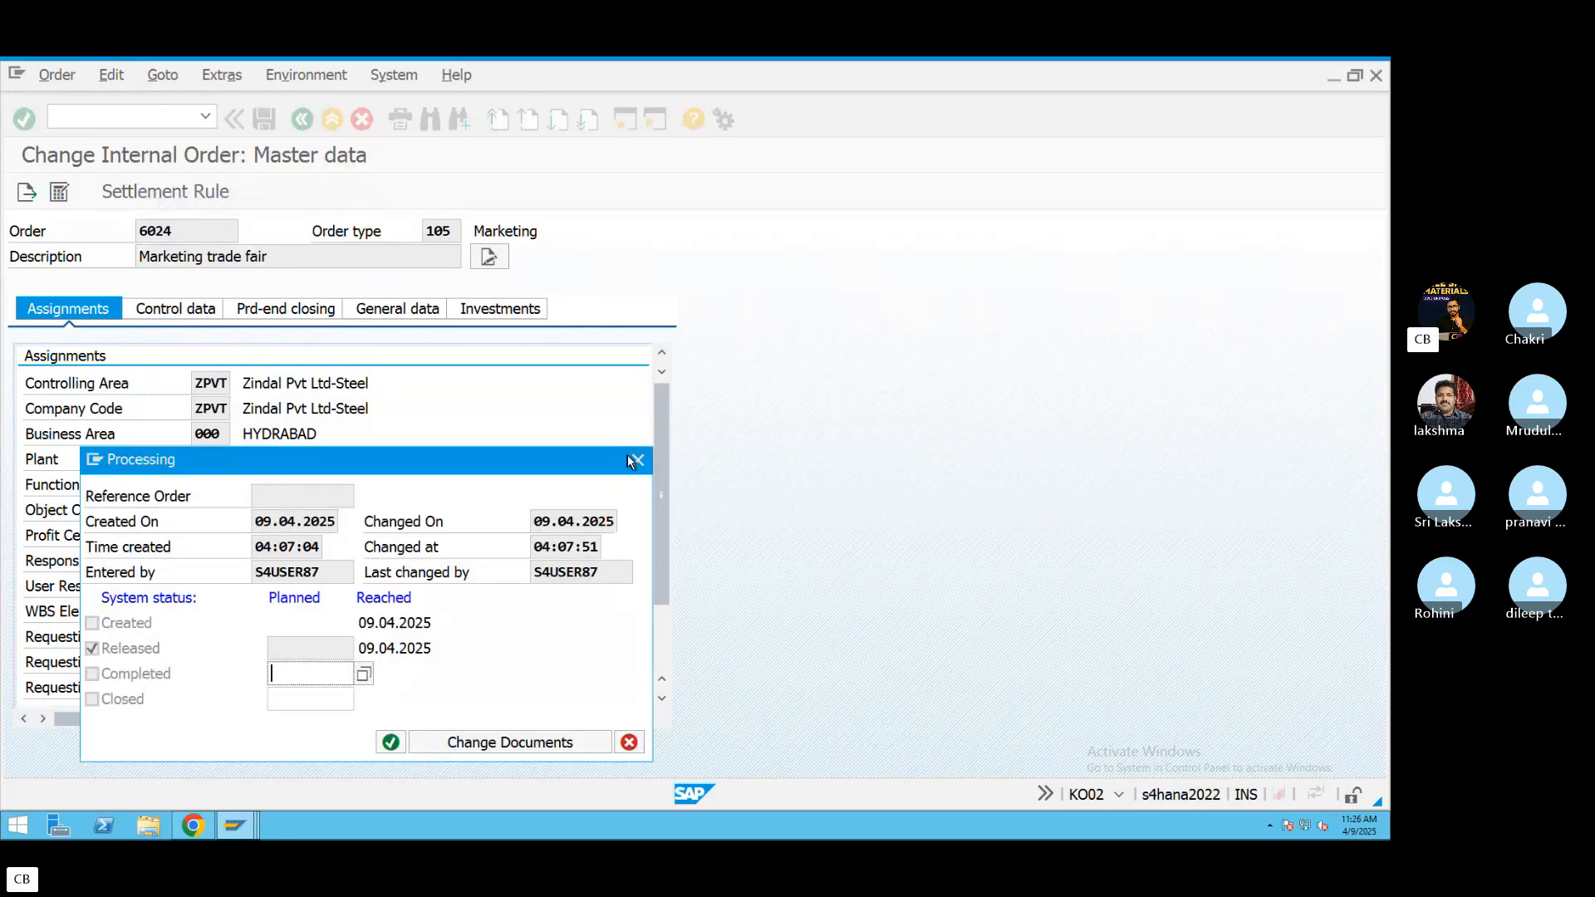
click(649, 460)
Review the marketing trade fair order's control data and its status overview, and return to the master data.
click(218, 76)
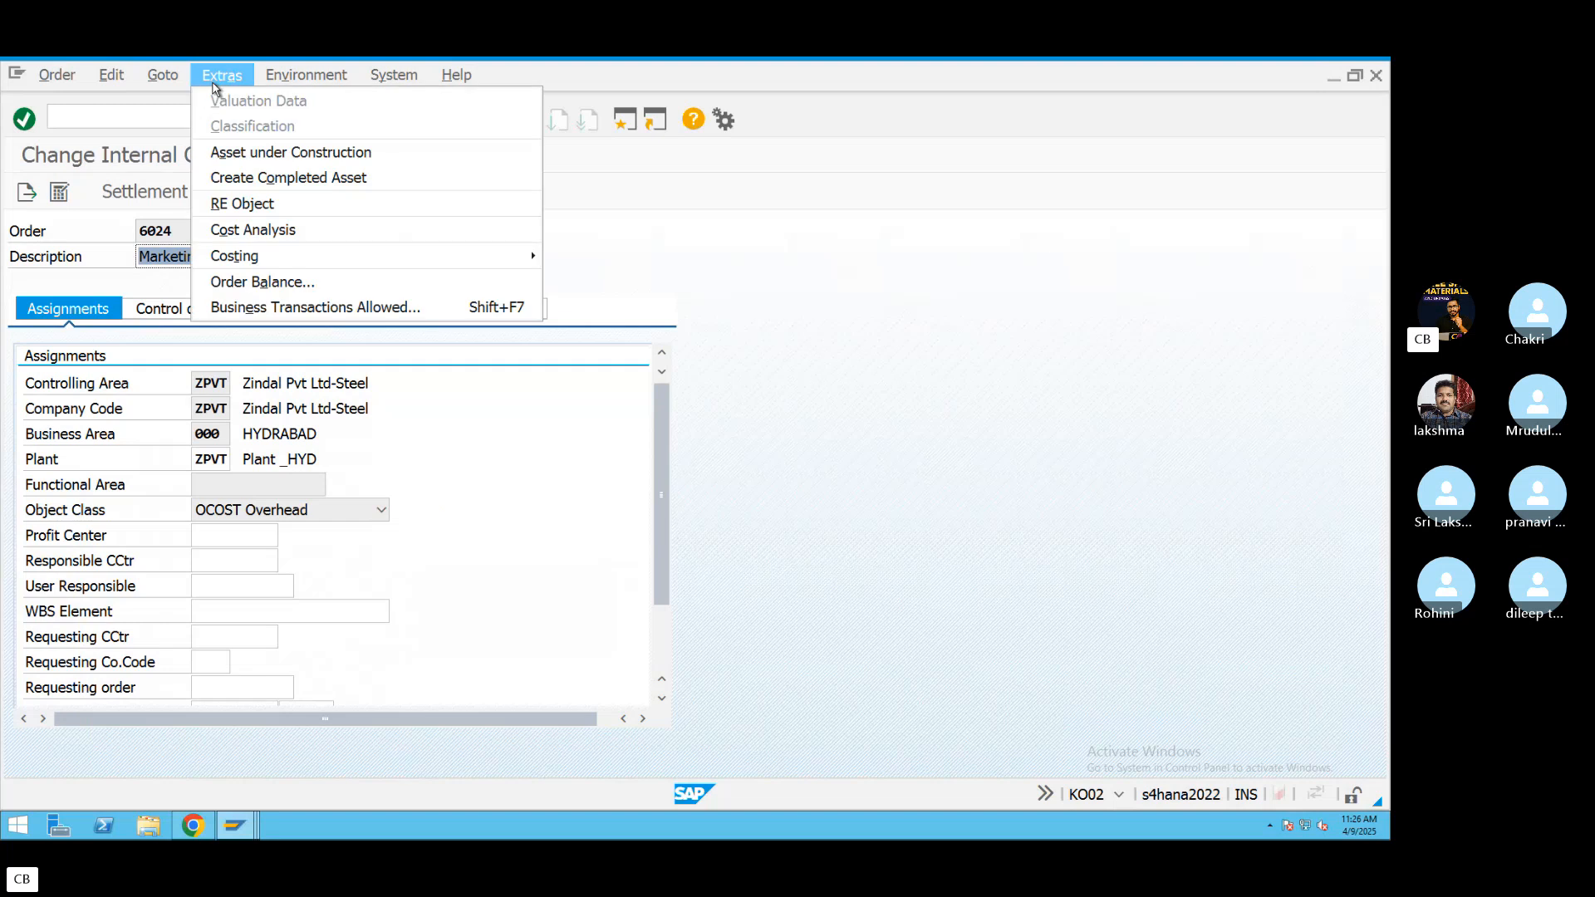
click(218, 77)
click(162, 75)
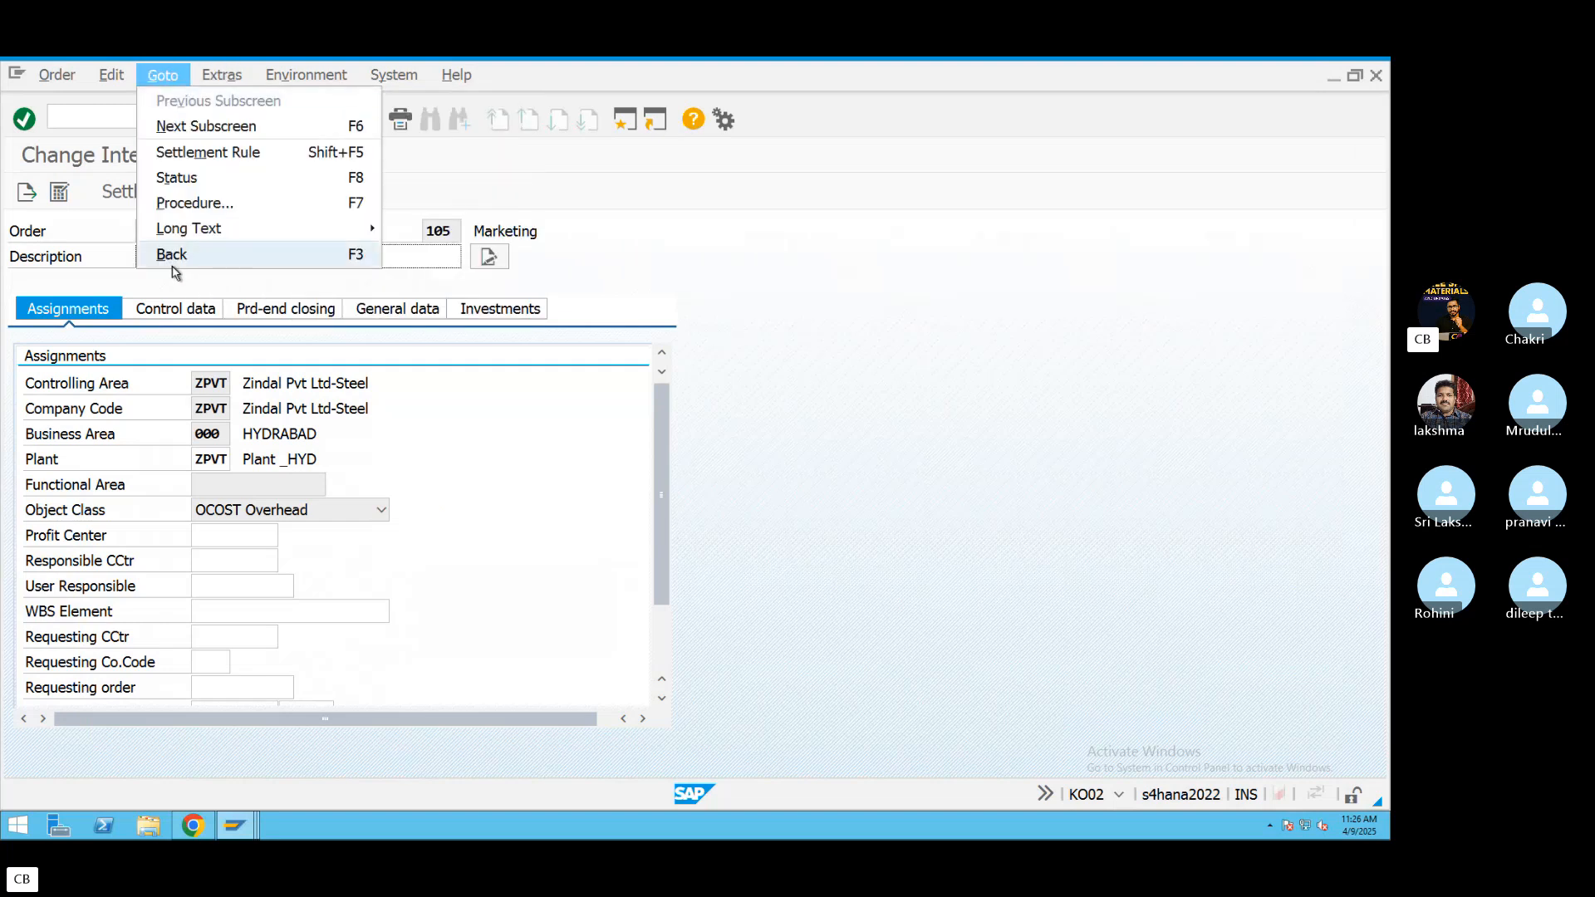
click(178, 308)
click(170, 83)
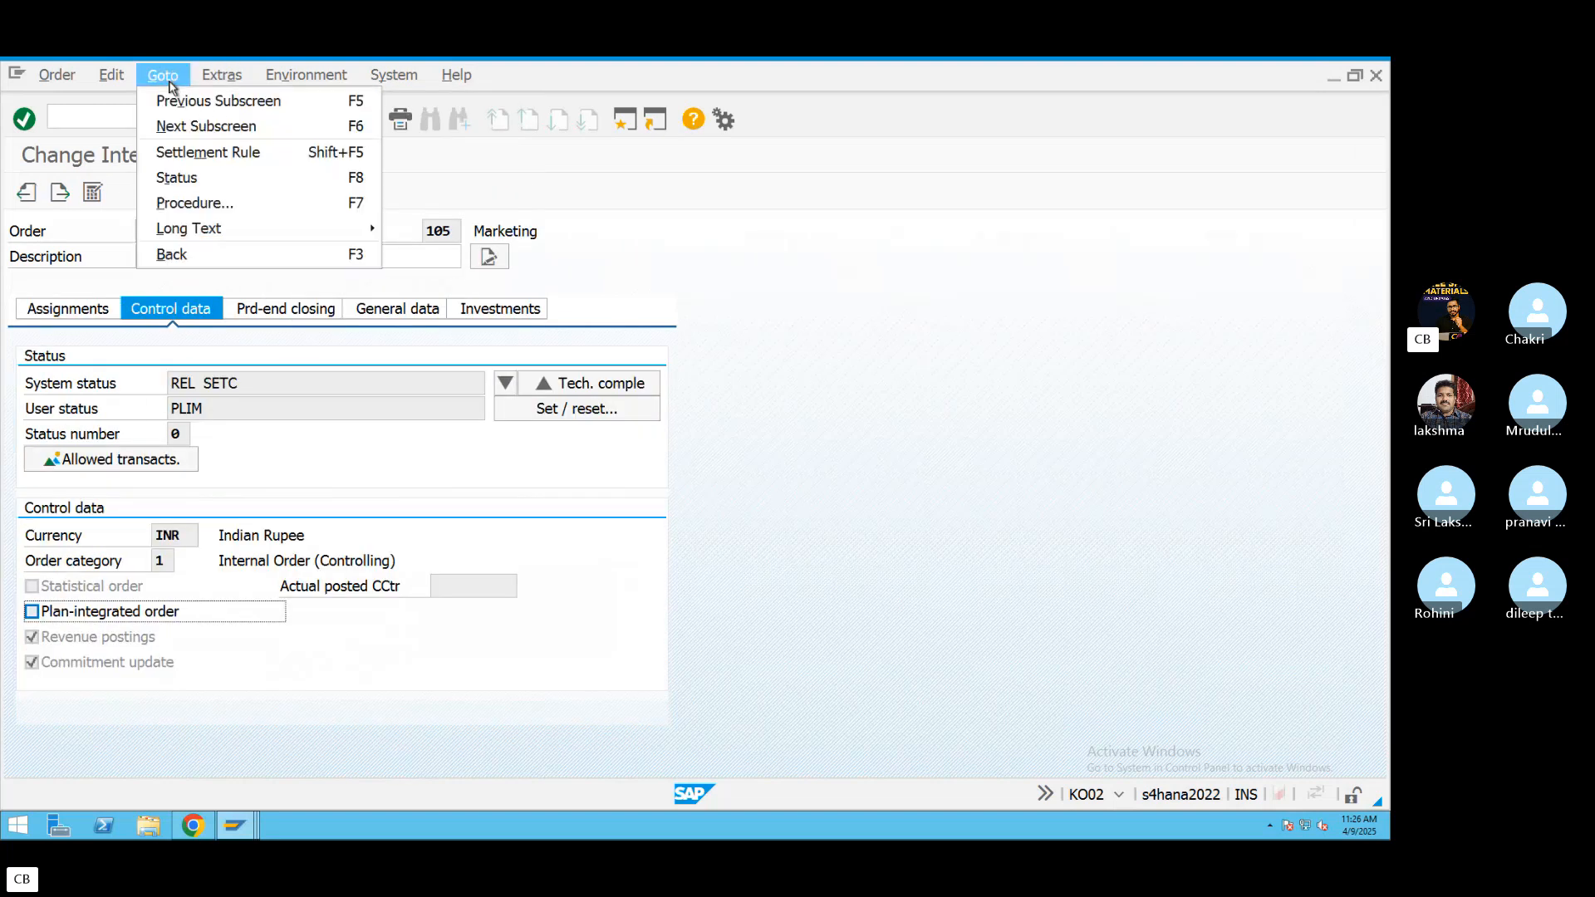
click(198, 178)
click(302, 119)
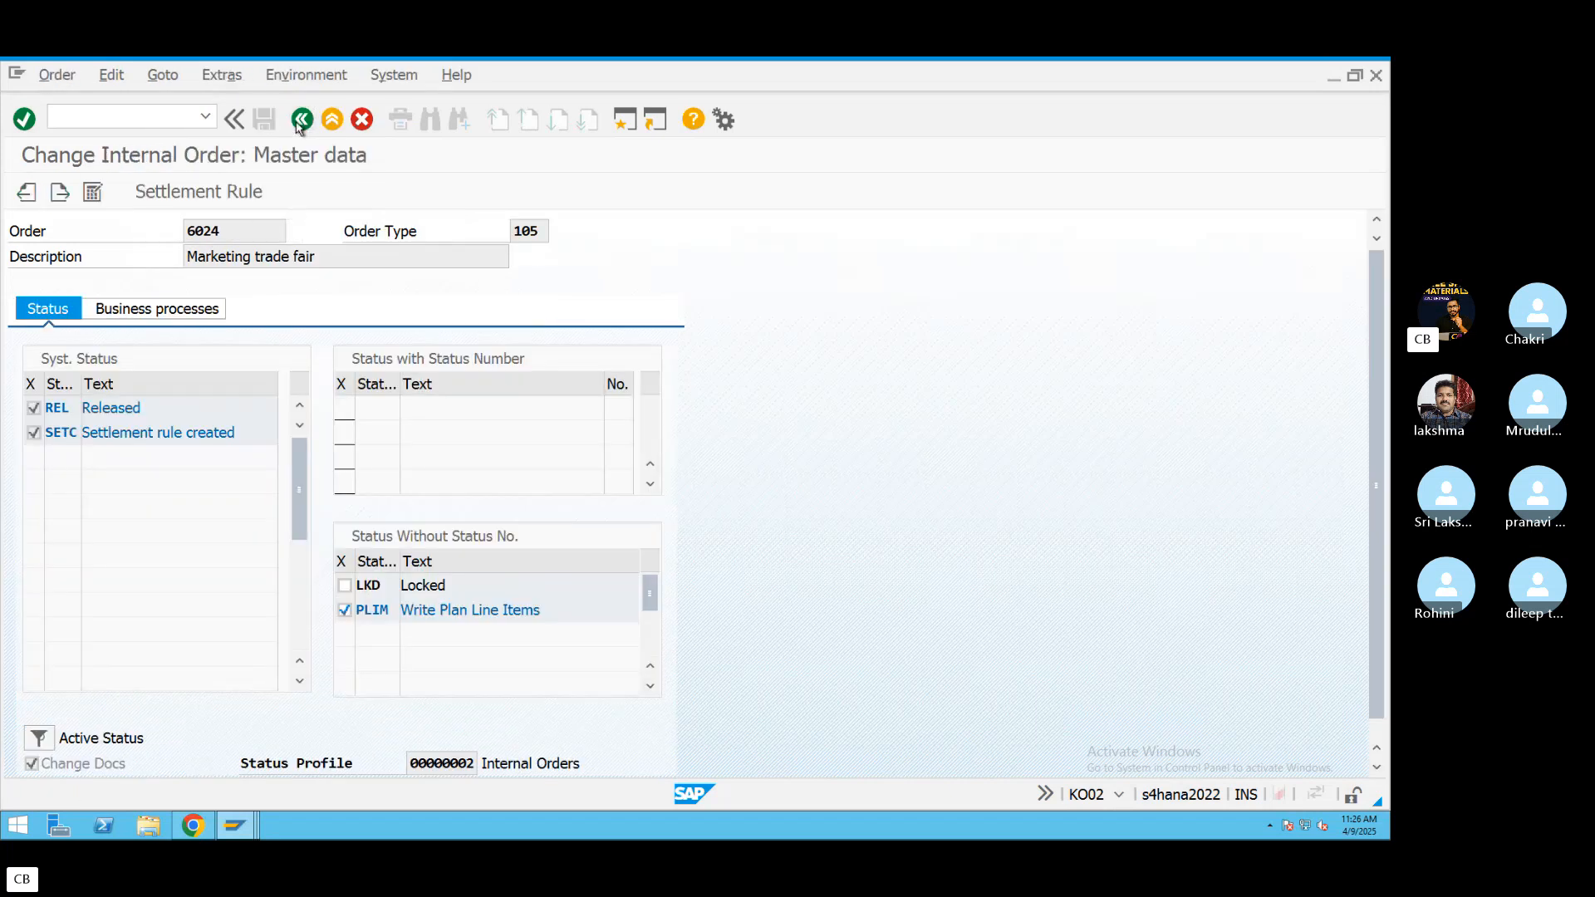
Check the order's period-end closing and general data, and view its processing details.
click(279, 305)
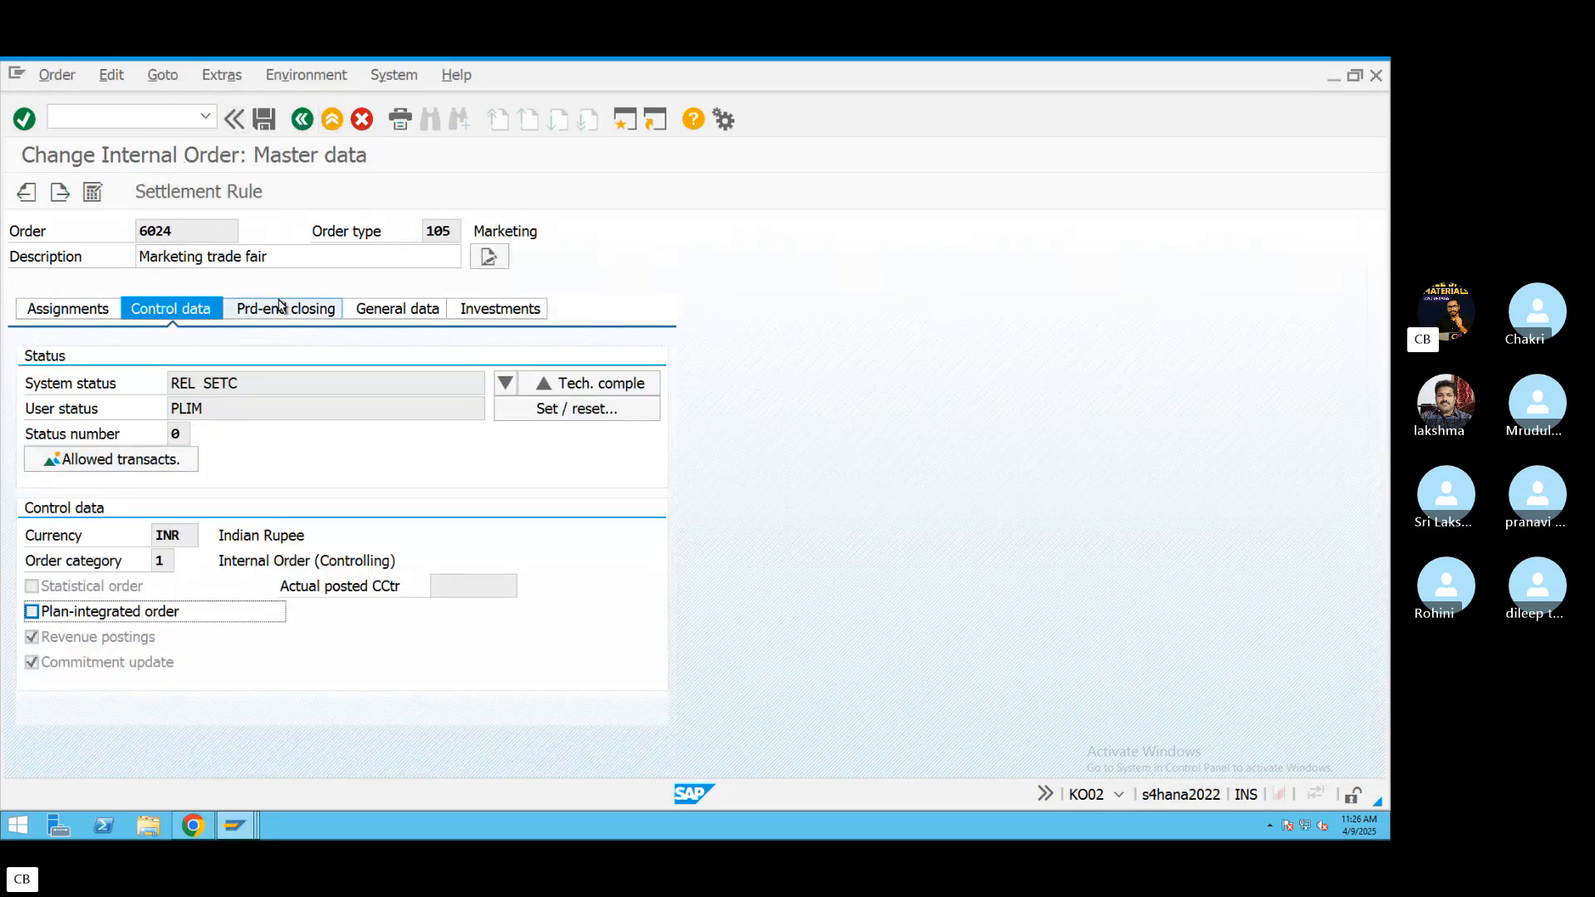
click(164, 76)
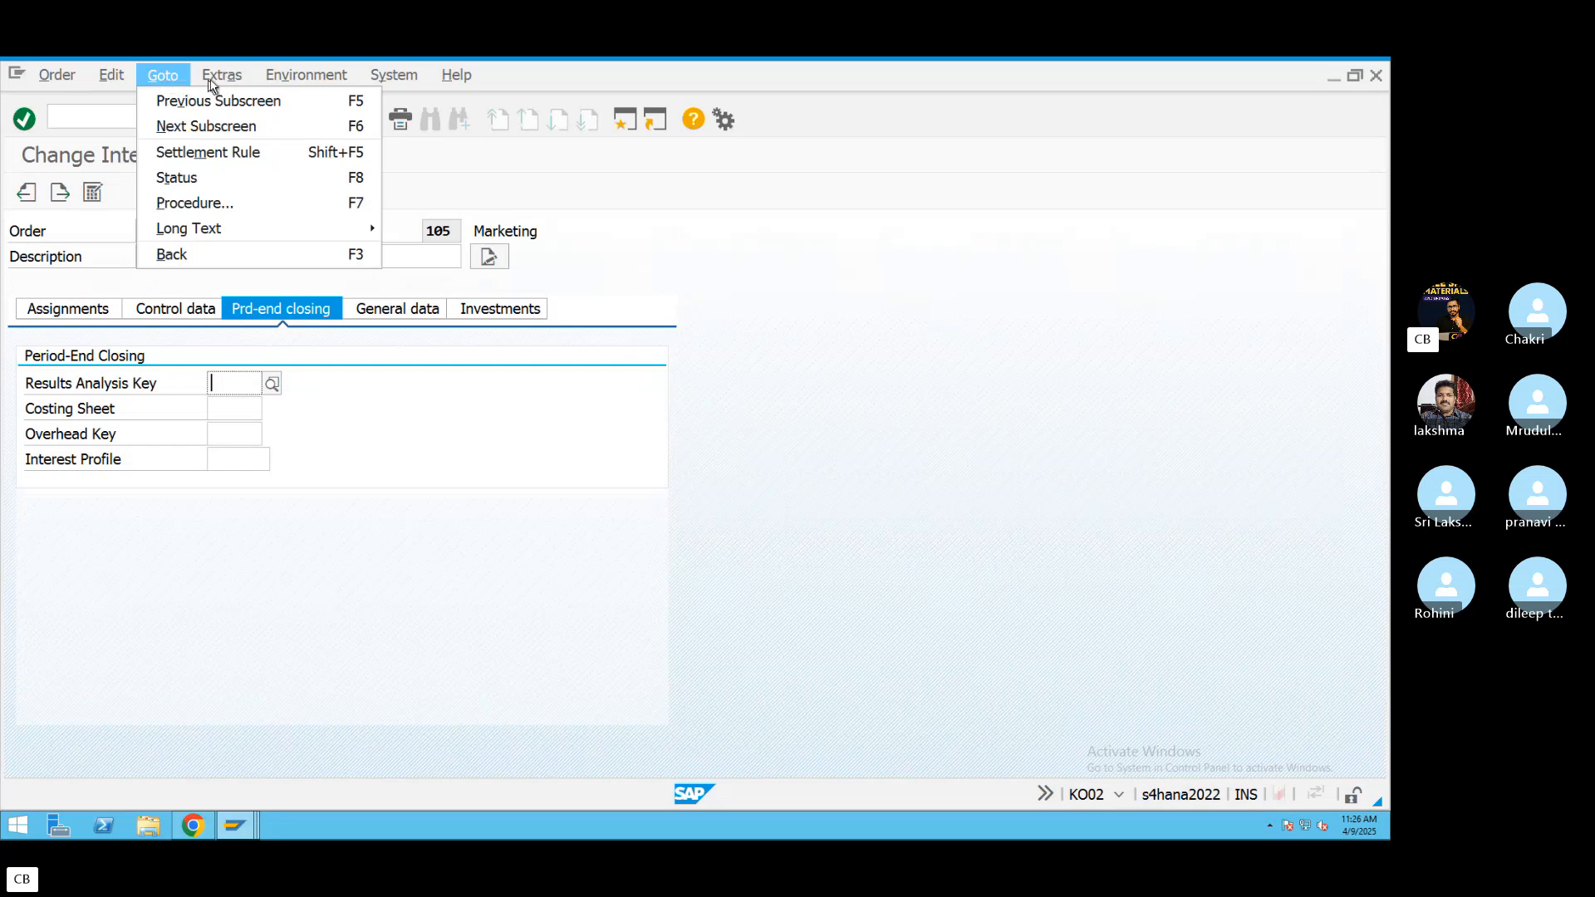
click(357, 362)
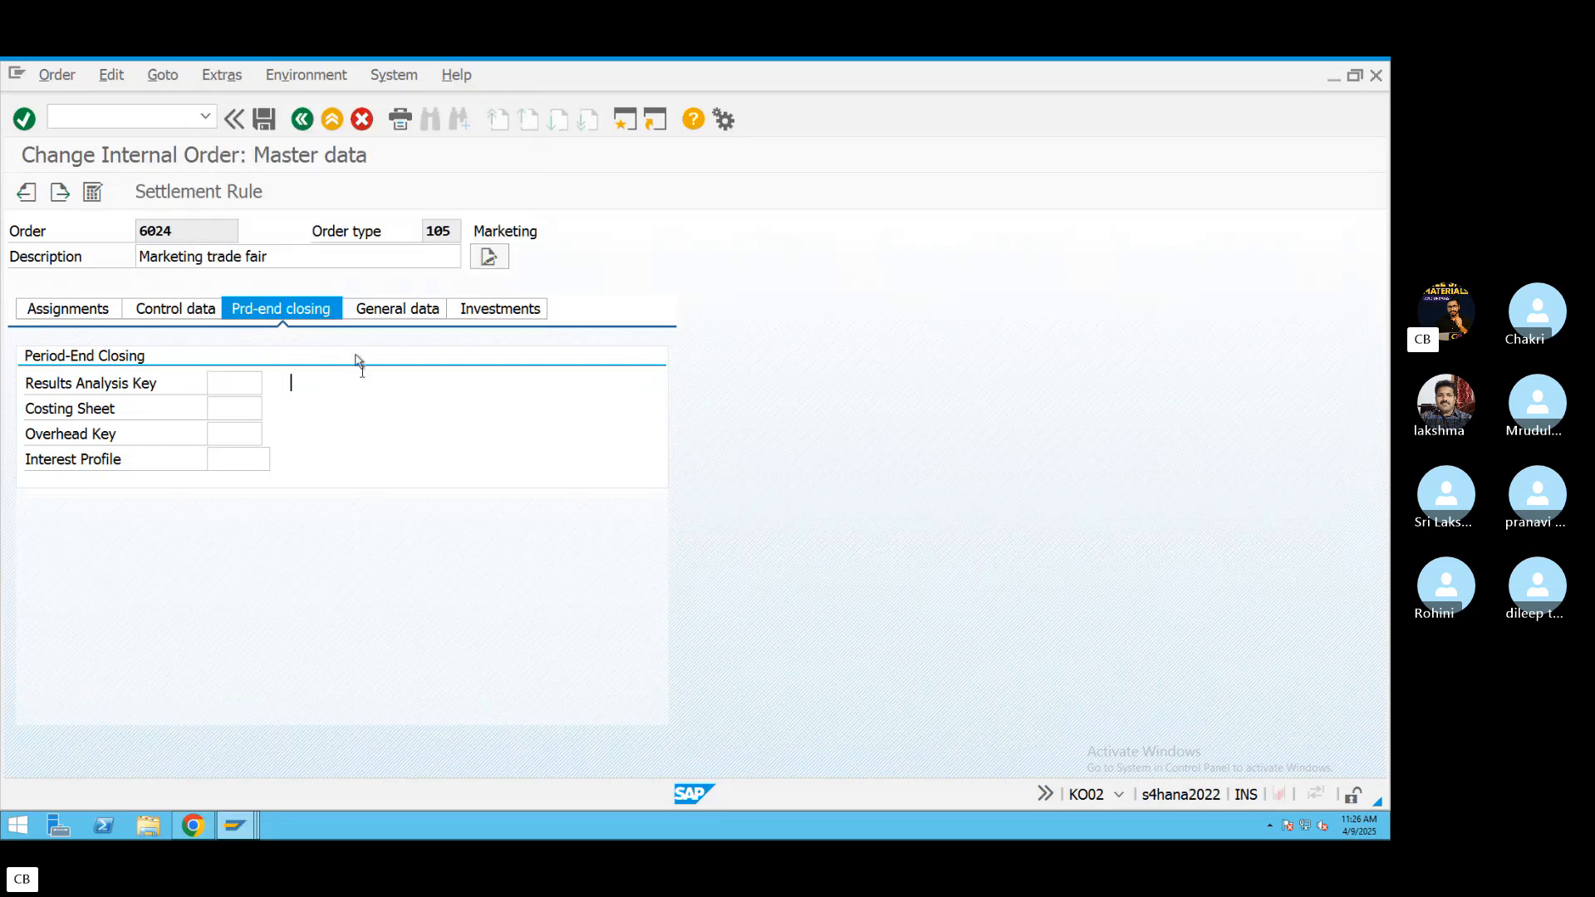
click(392, 314)
click(163, 75)
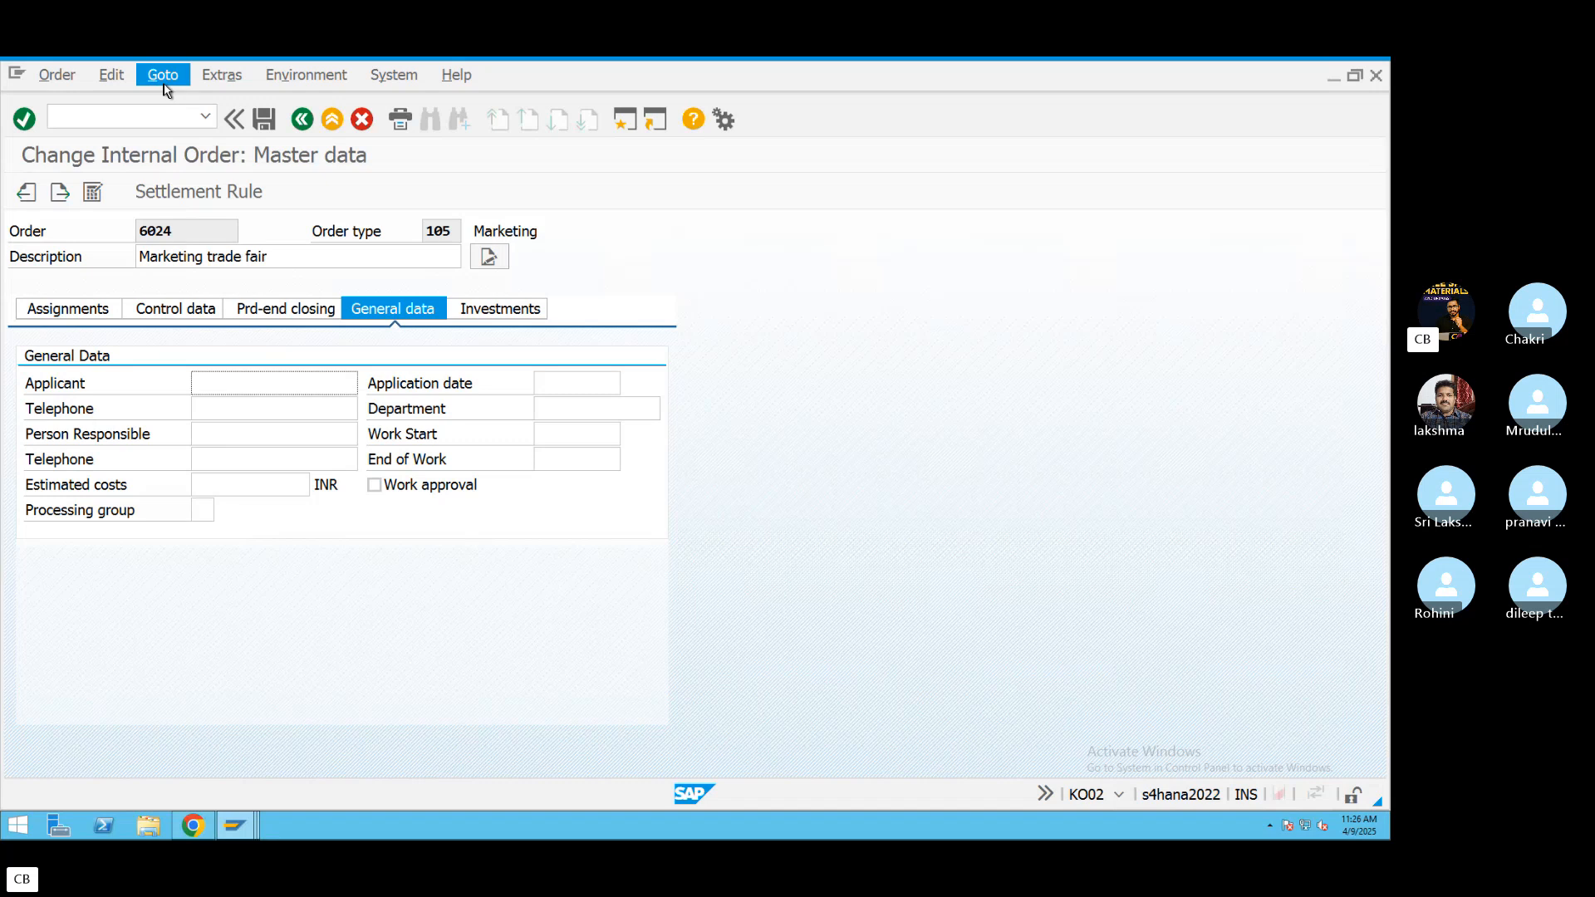
click(201, 206)
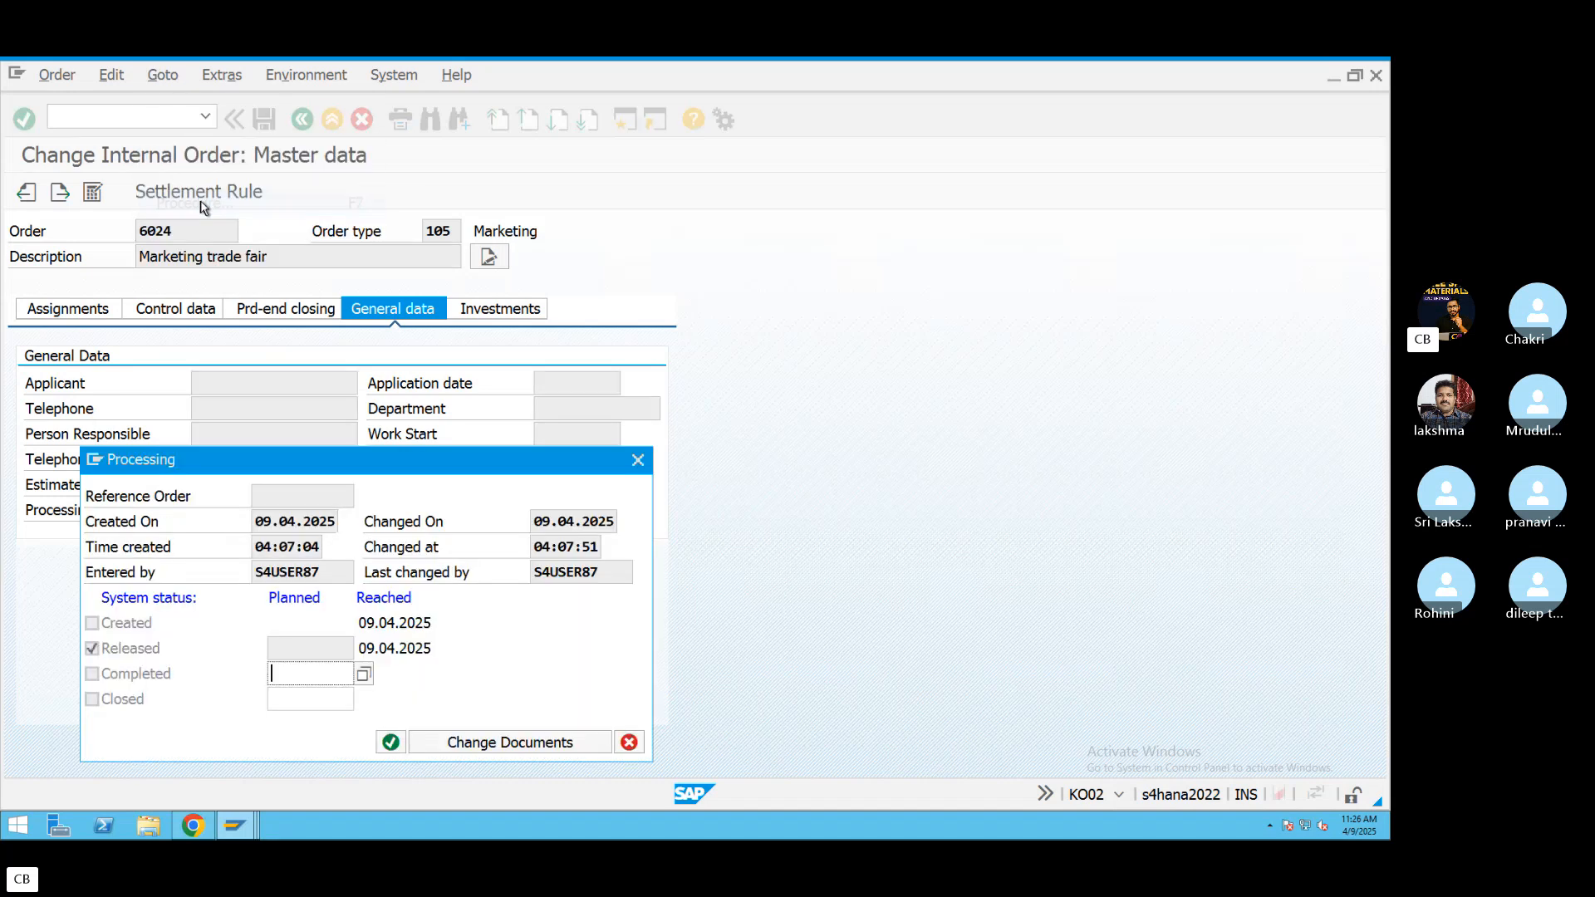
click(639, 460)
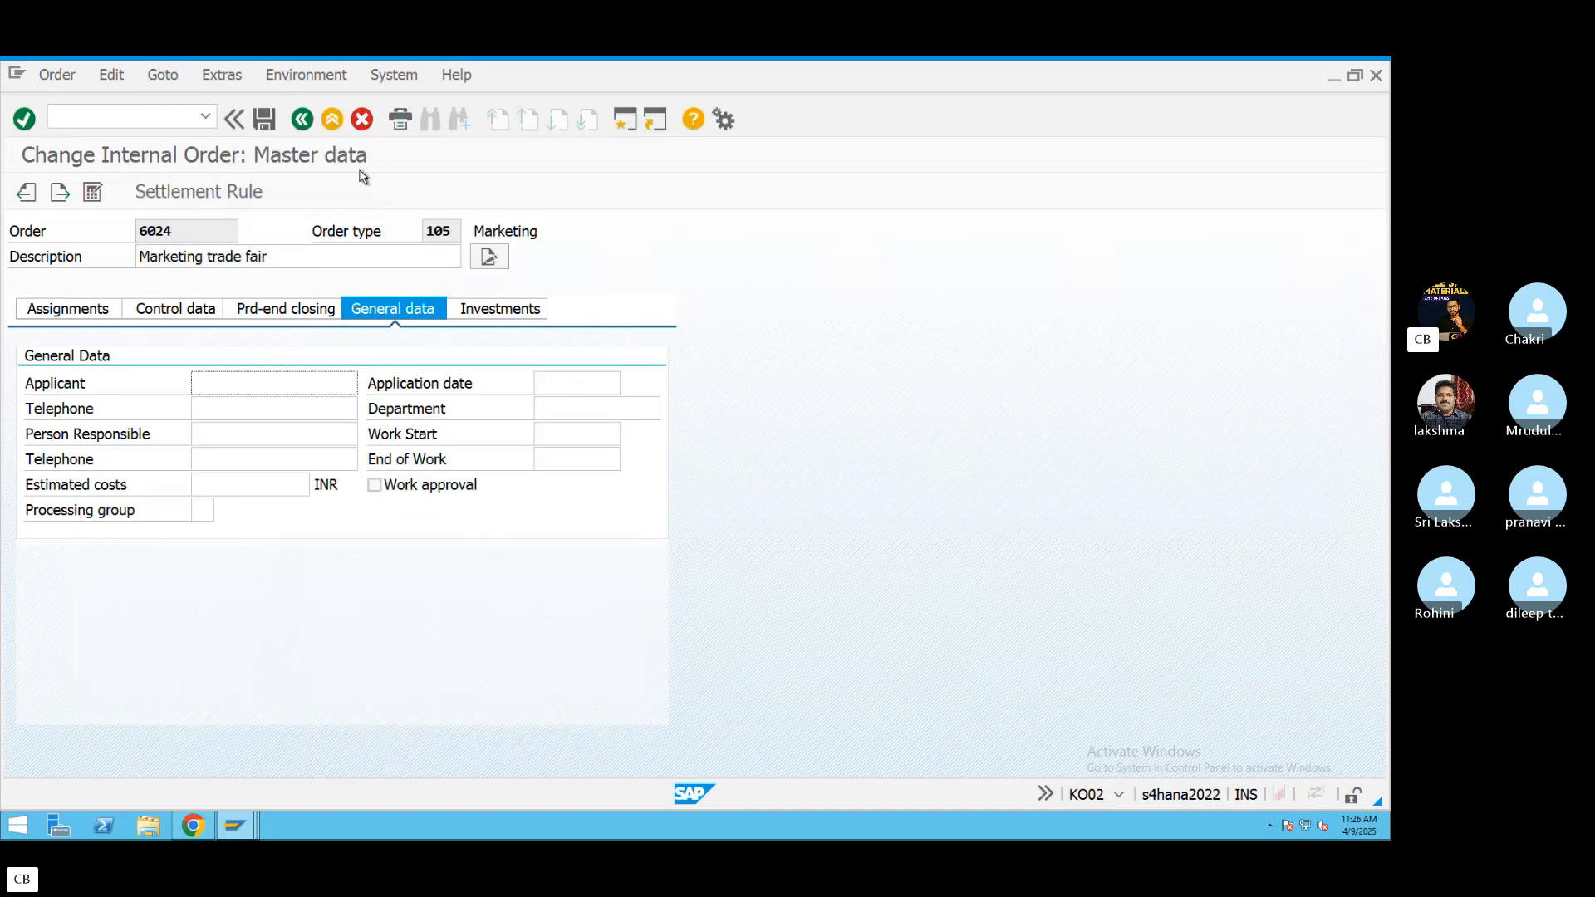
Examine the order's investment and assignment data, and view the processing details once more.
click(299, 76)
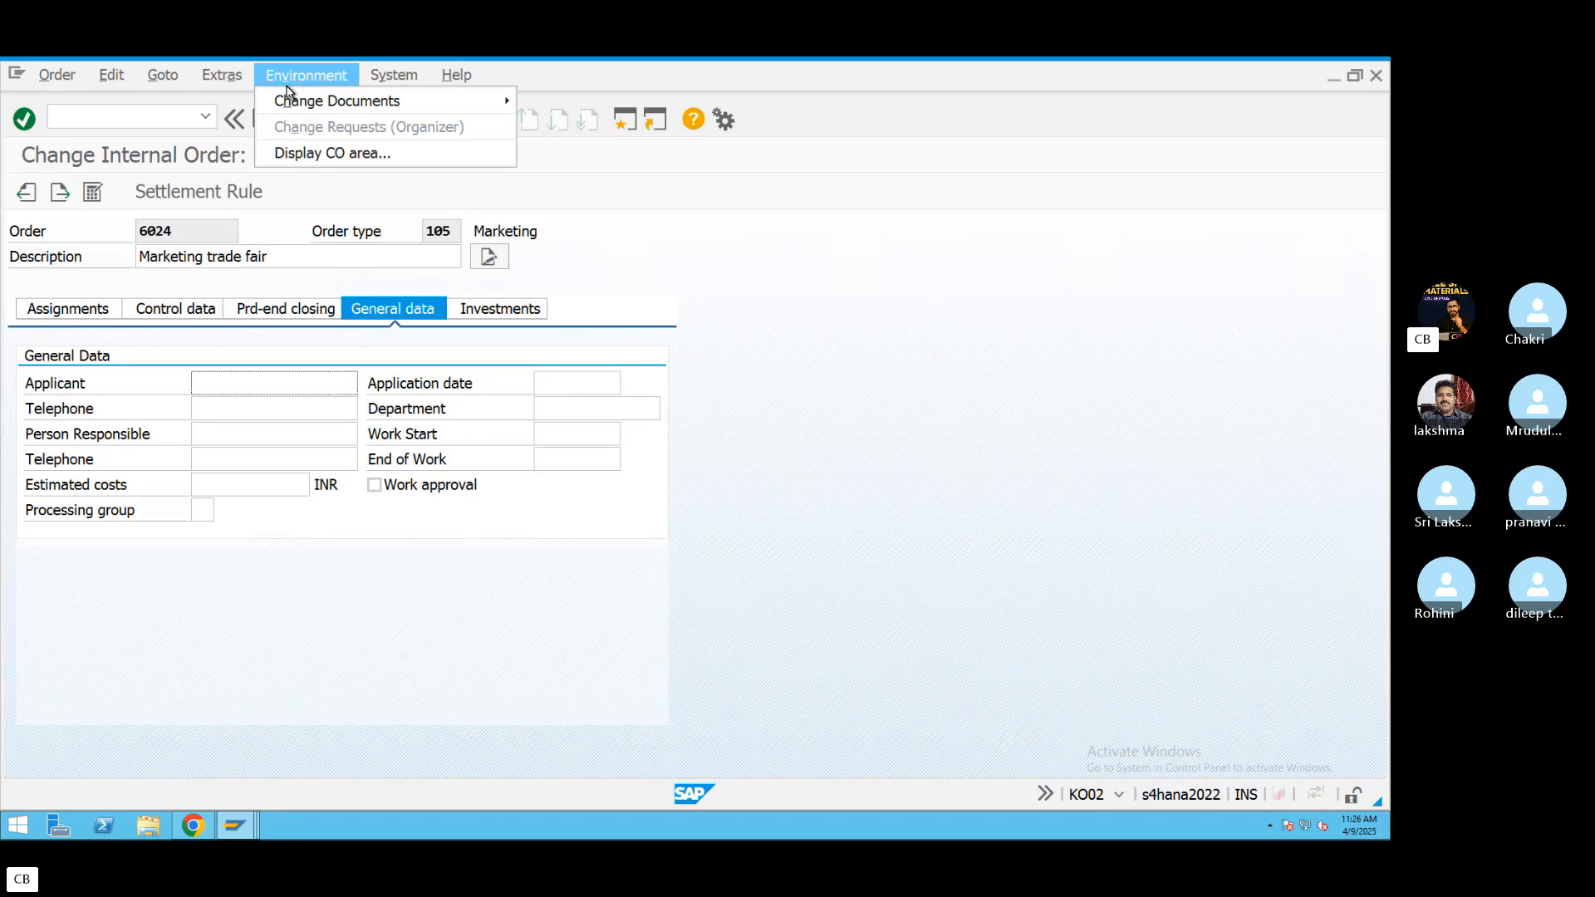
click(235, 83)
click(612, 195)
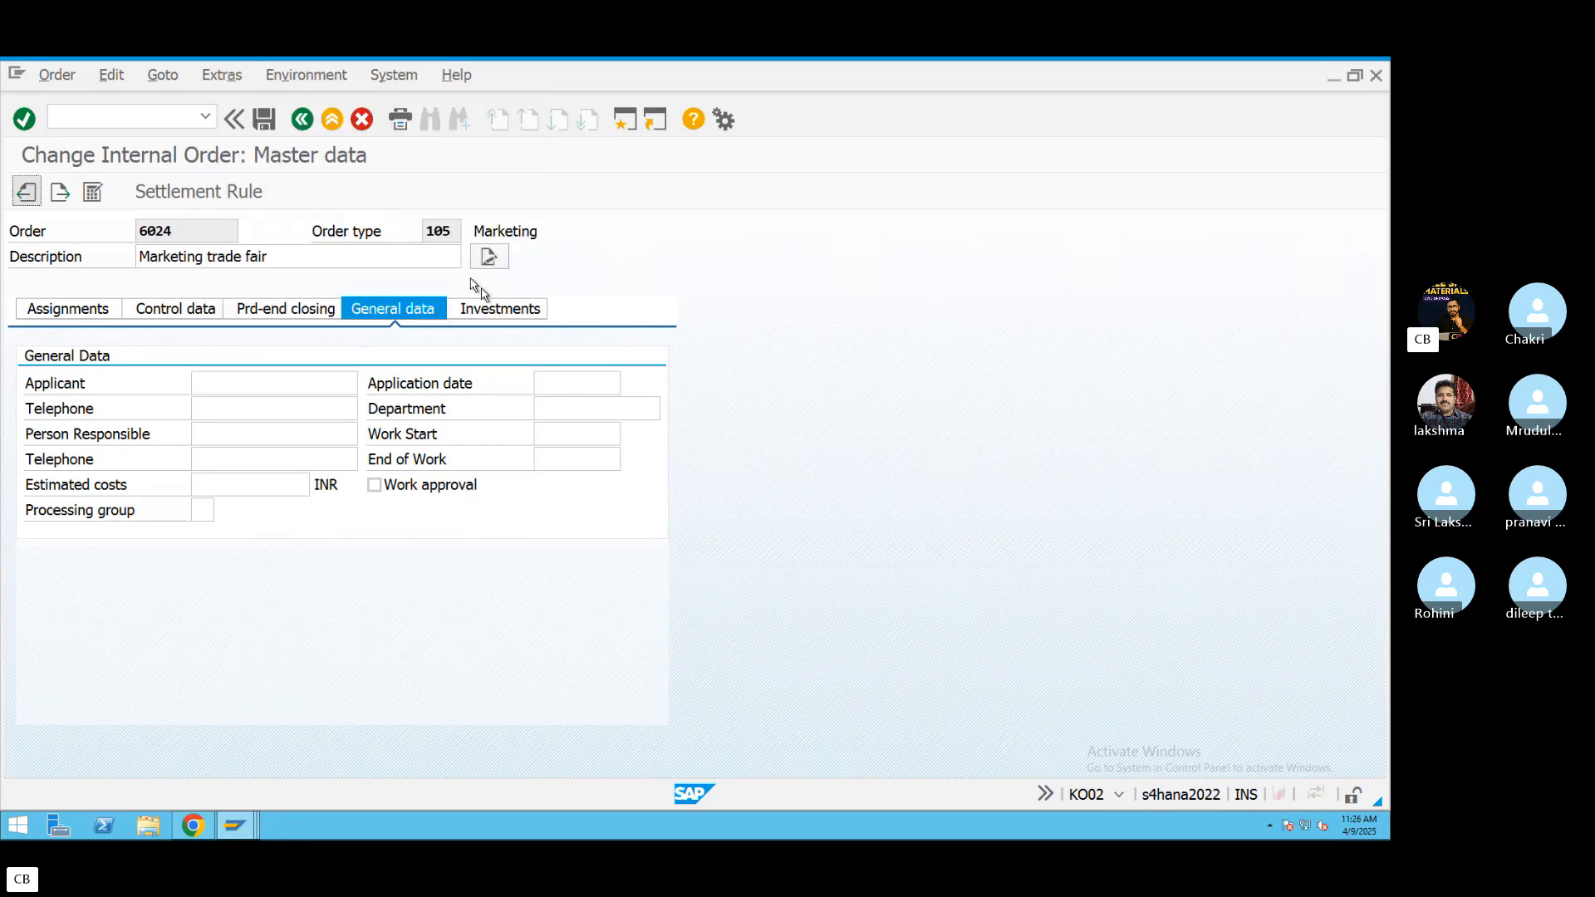
click(483, 308)
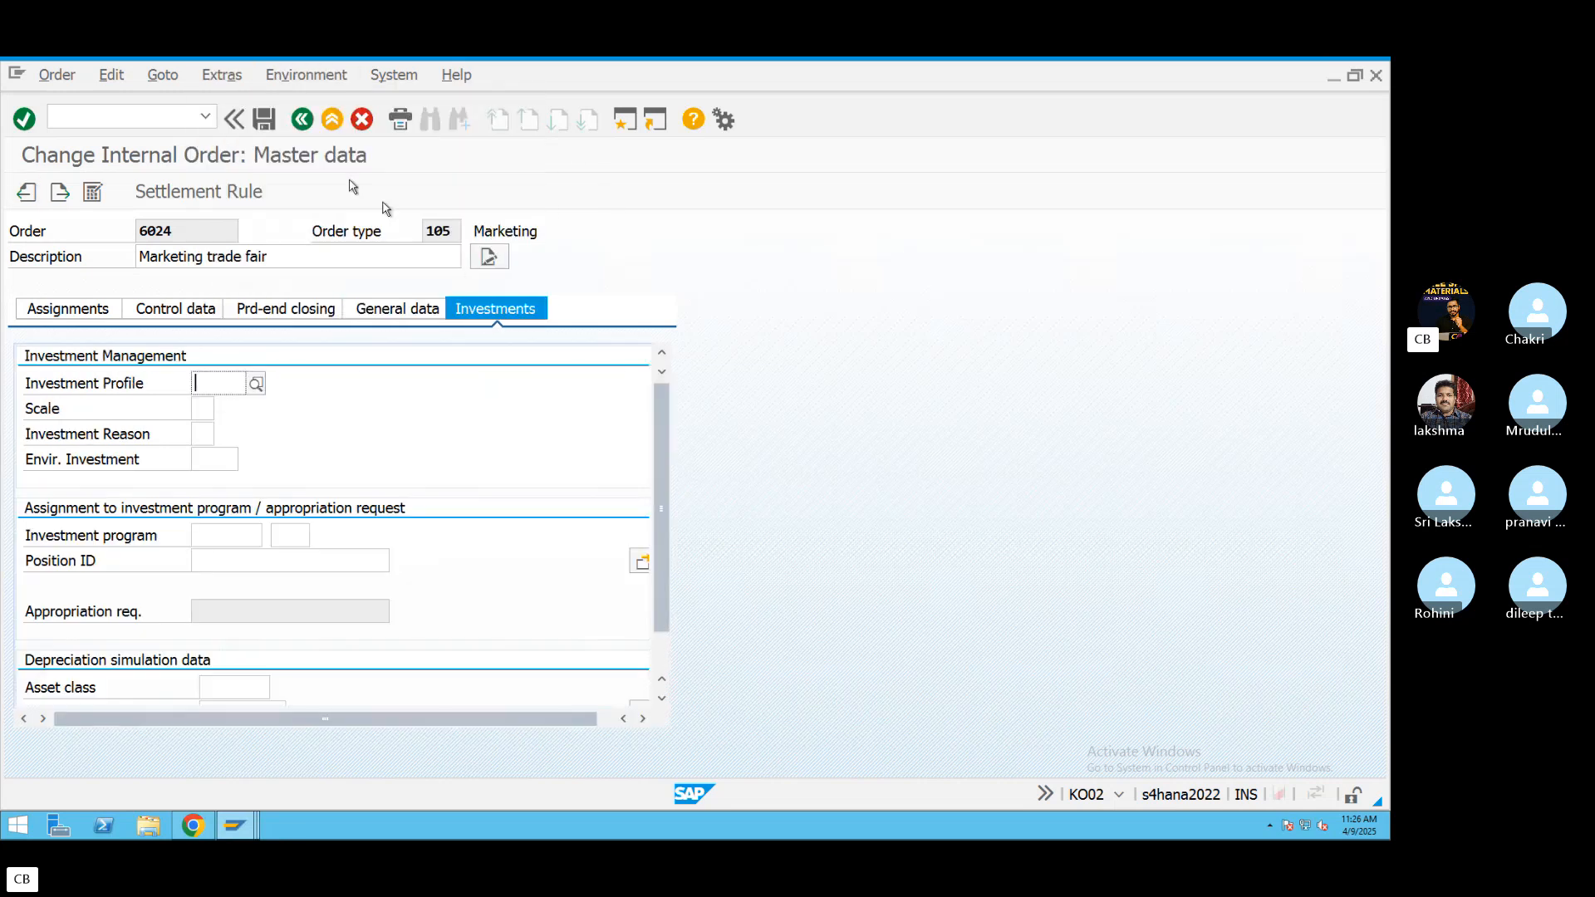
click(164, 76)
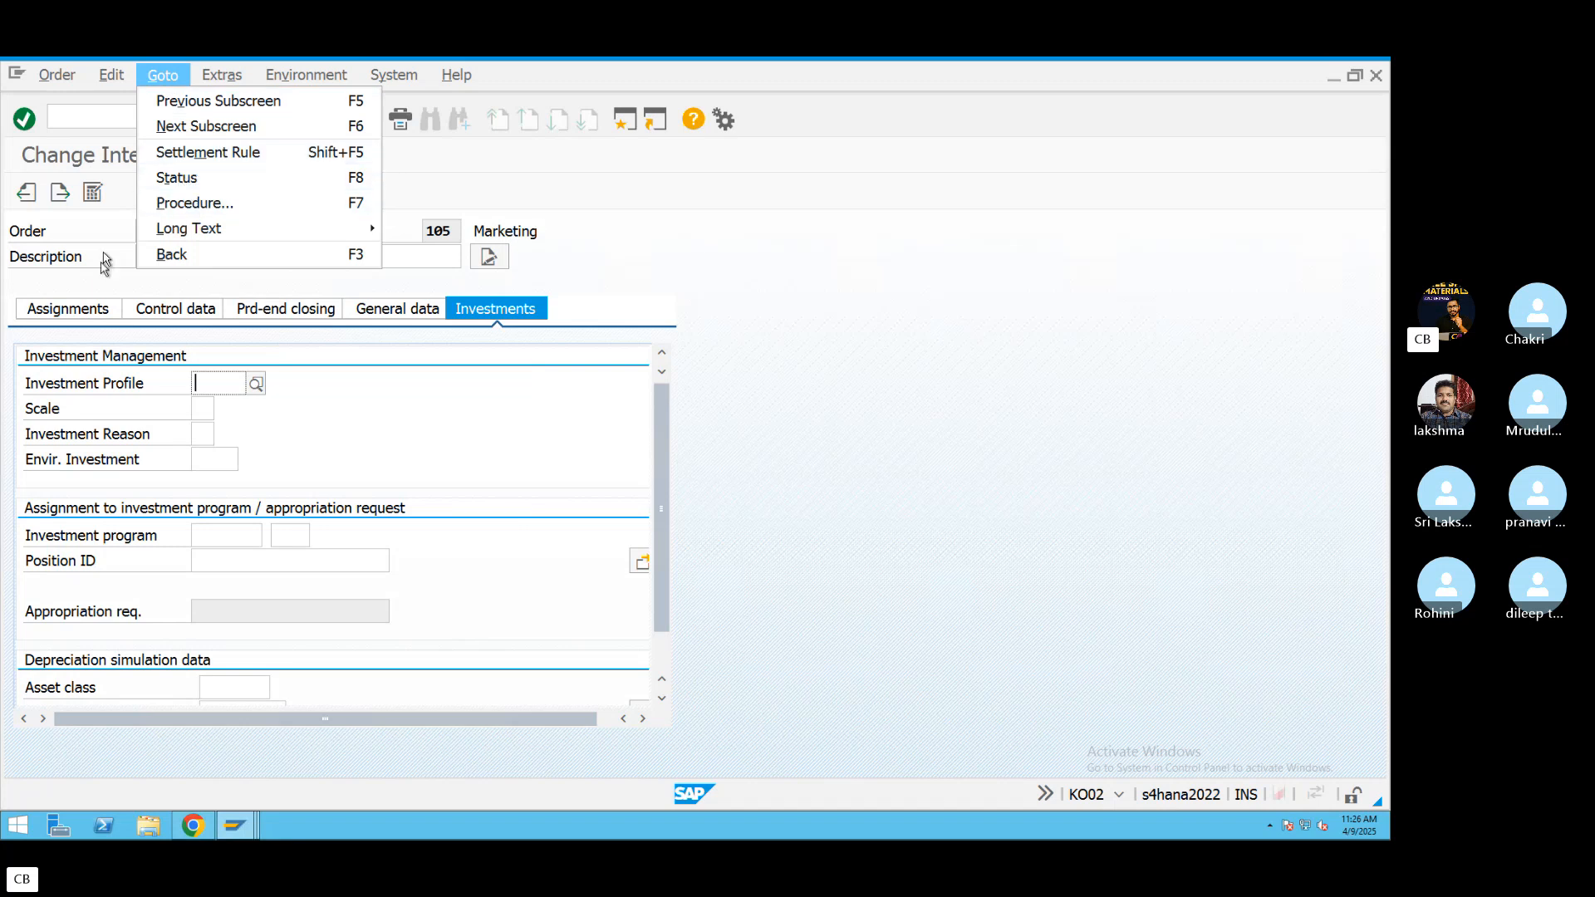
click(89, 311)
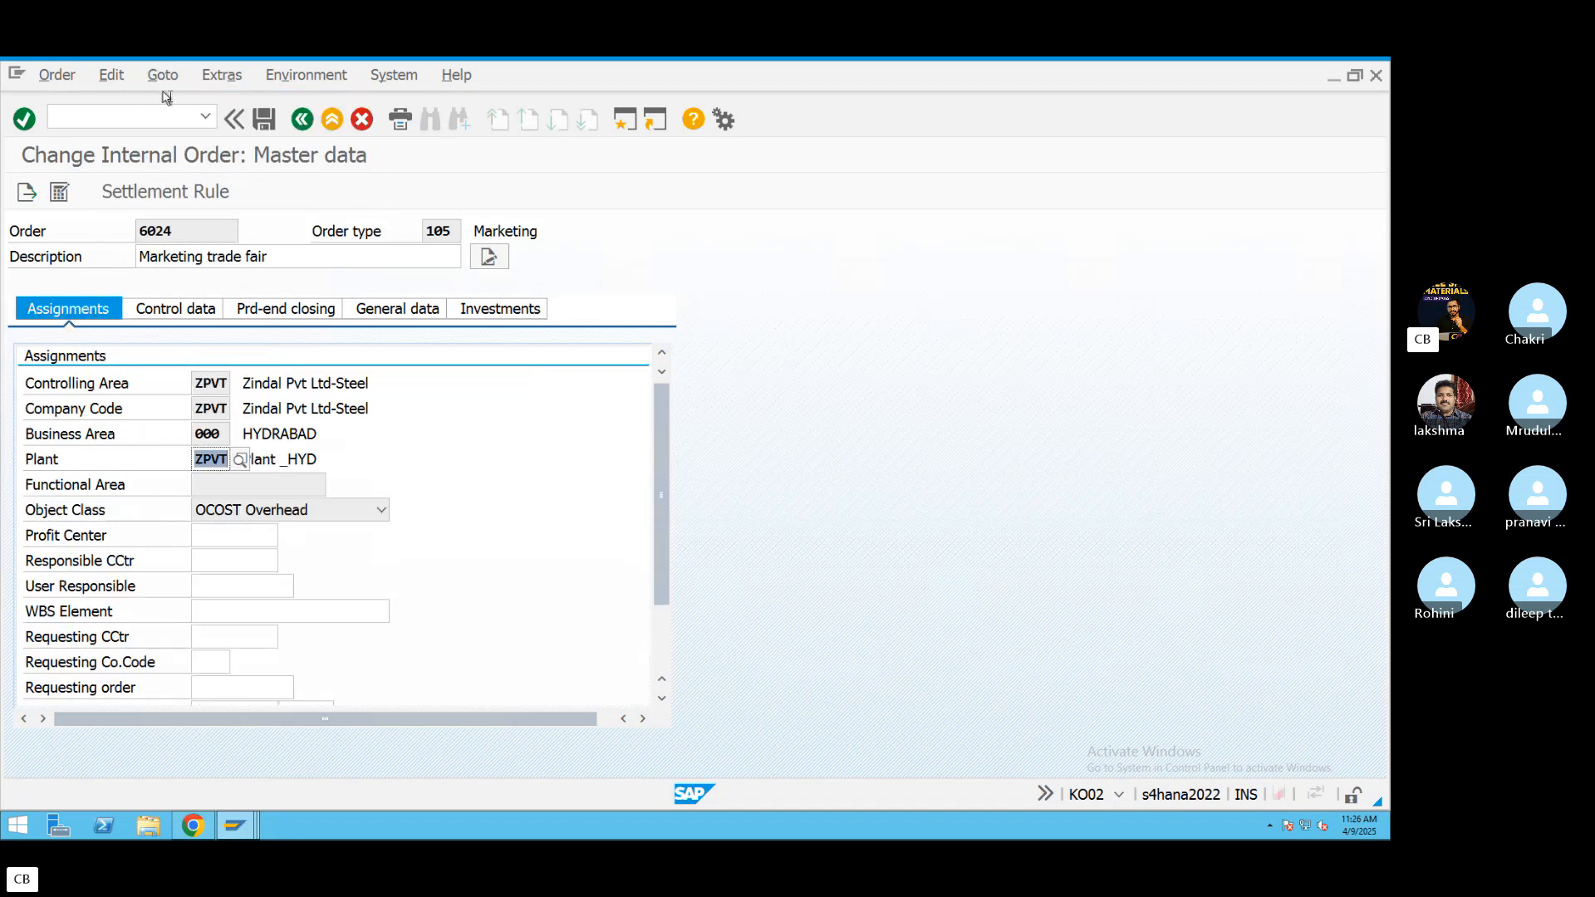
click(129, 81)
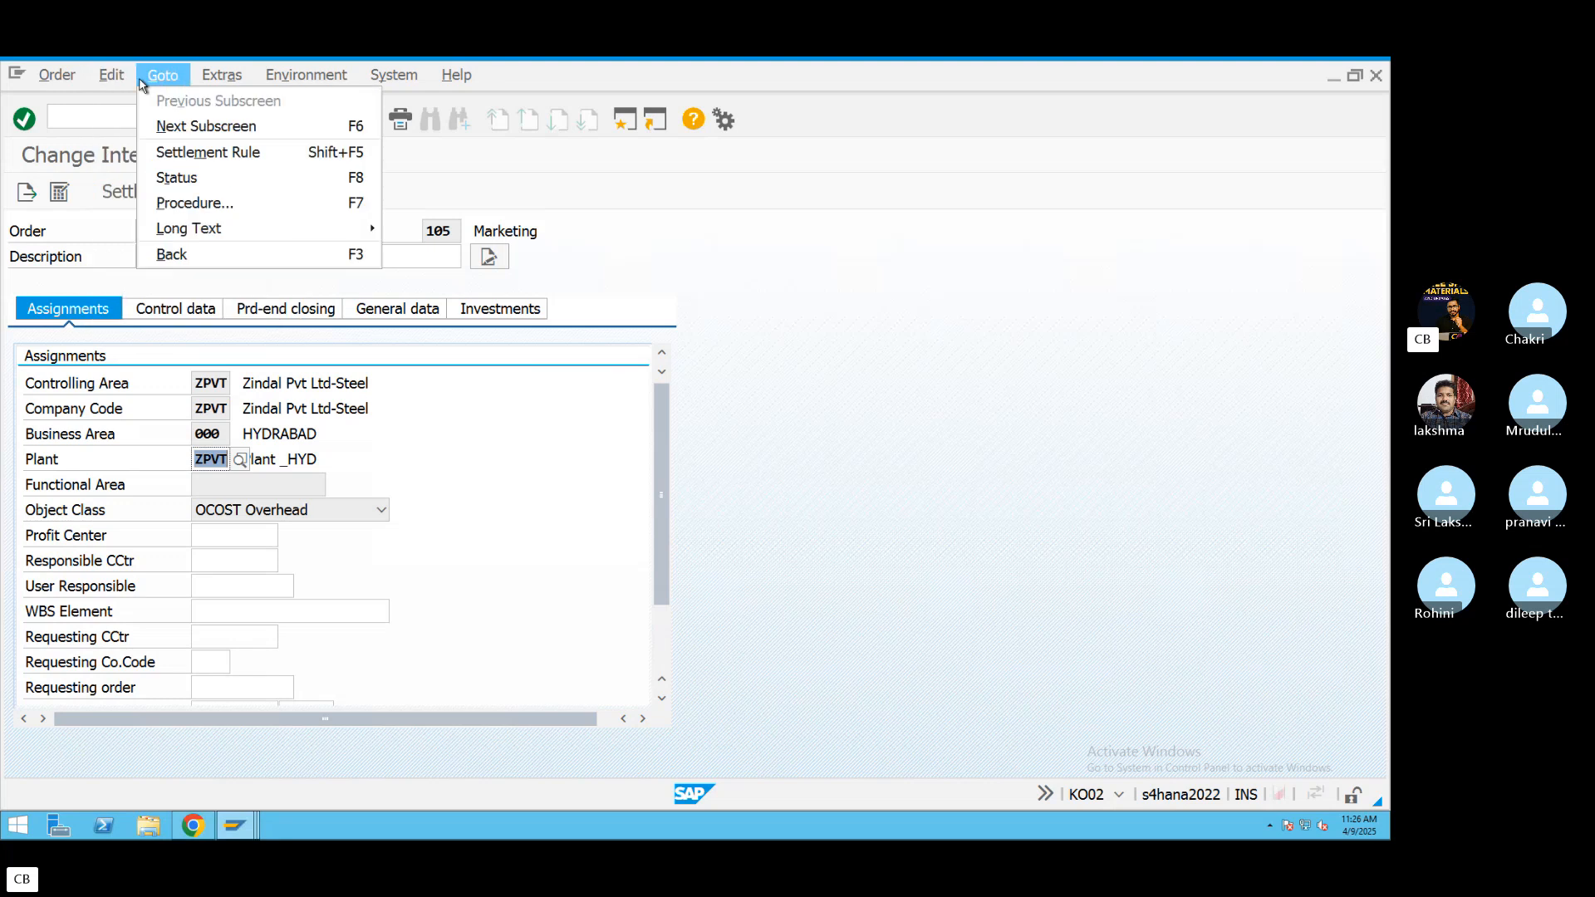
mouse_move(143, 79)
click(196, 204)
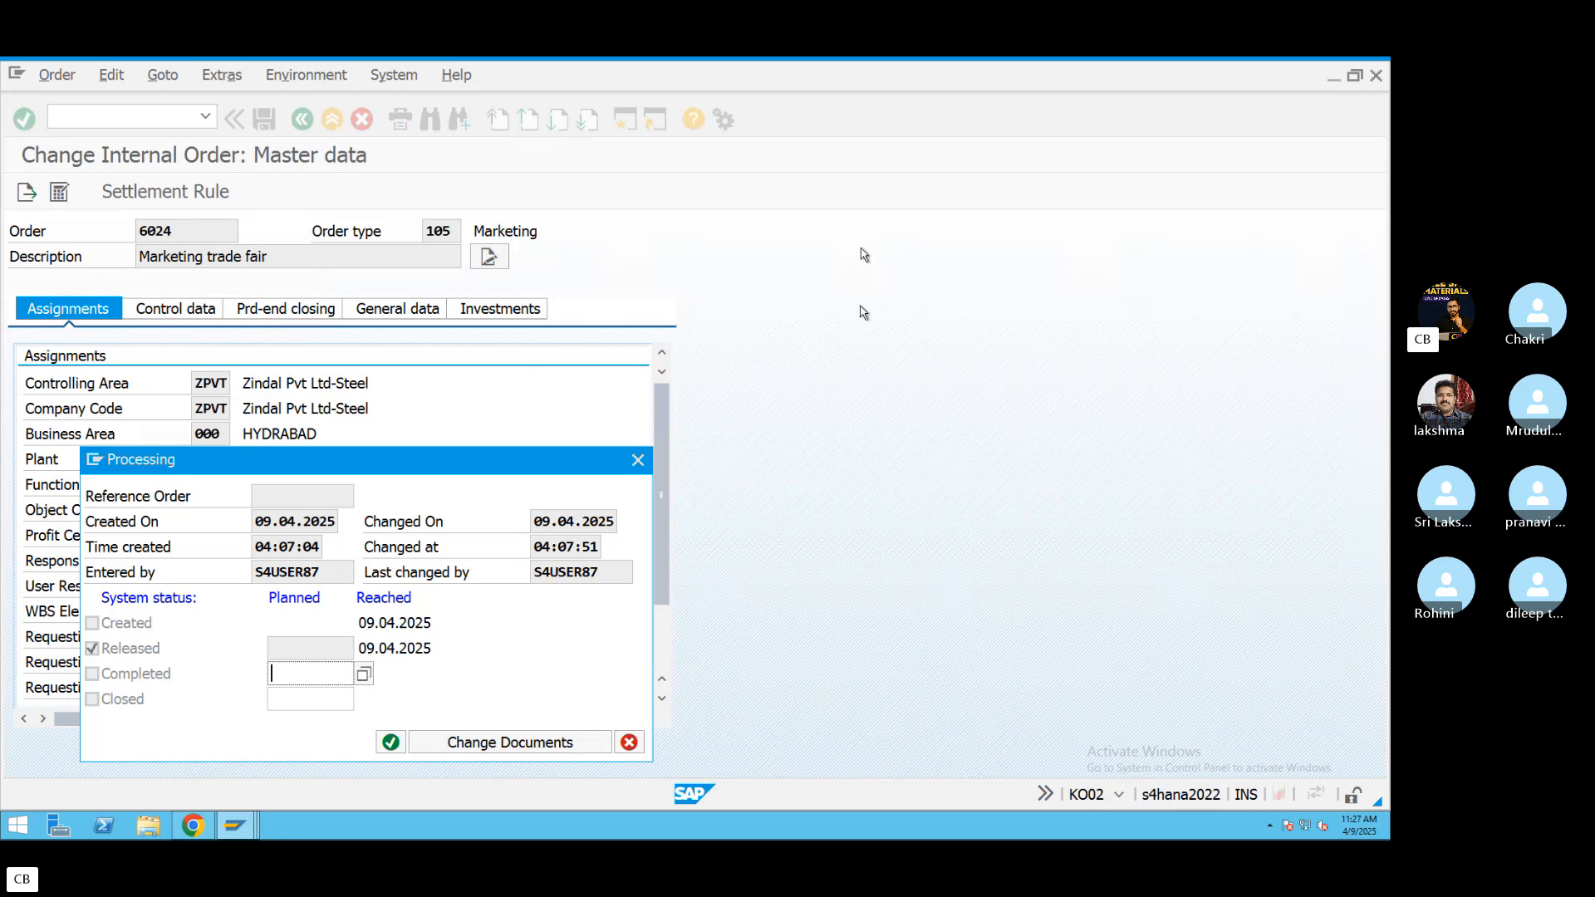
click(640, 459)
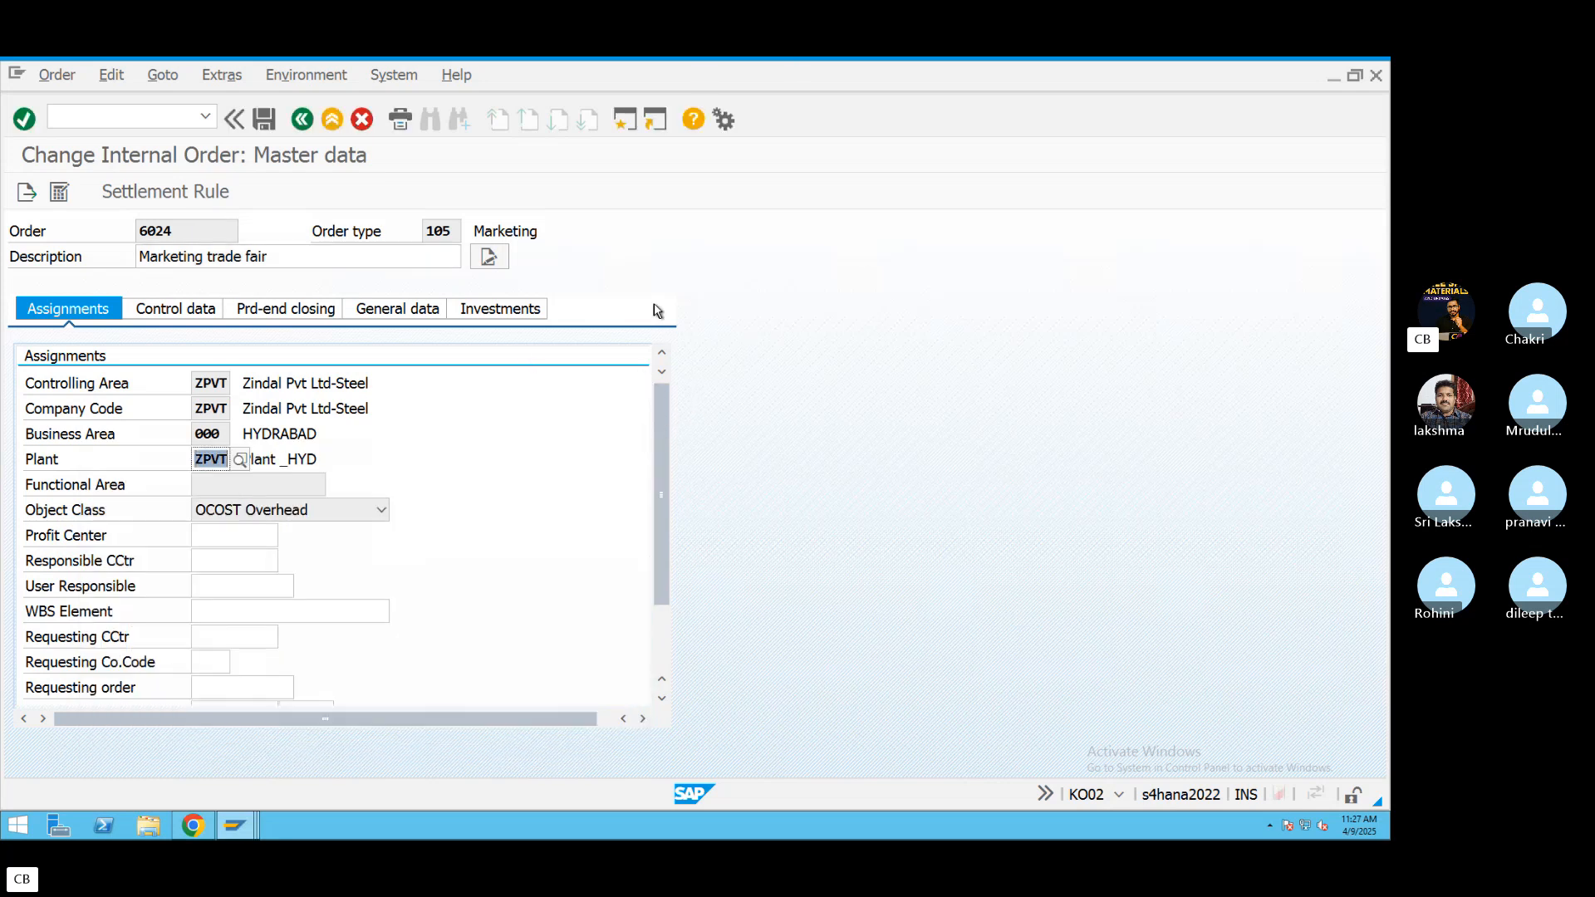
Switch to the Skype group chat, find the shared Internal Order.pdf and open it in Preview.
key(ctrl+Left)
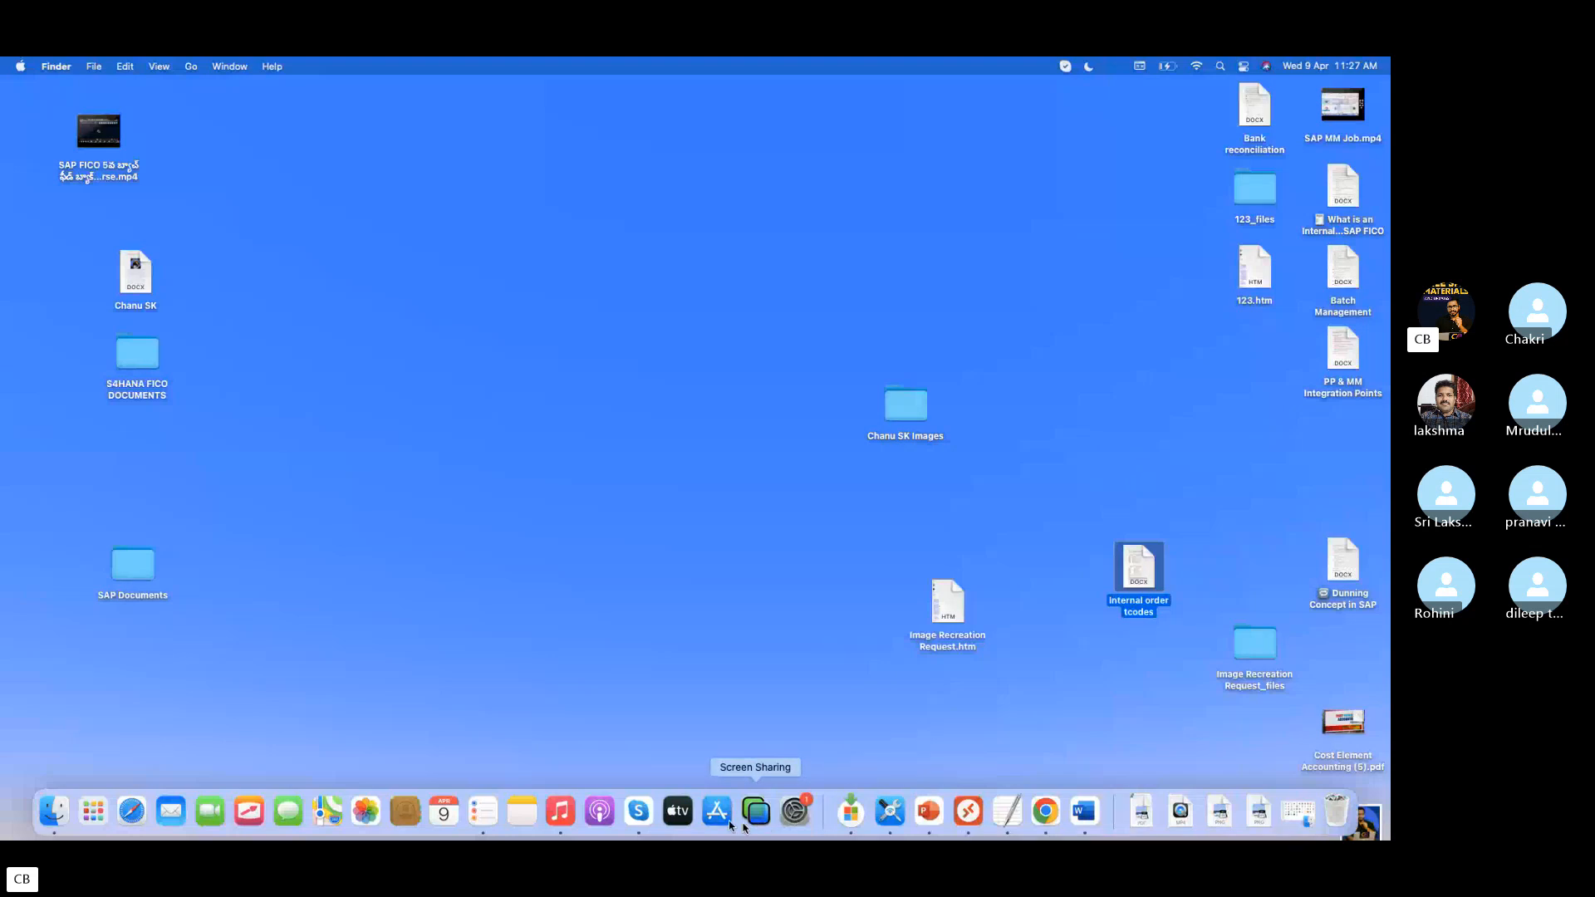
click(636, 815)
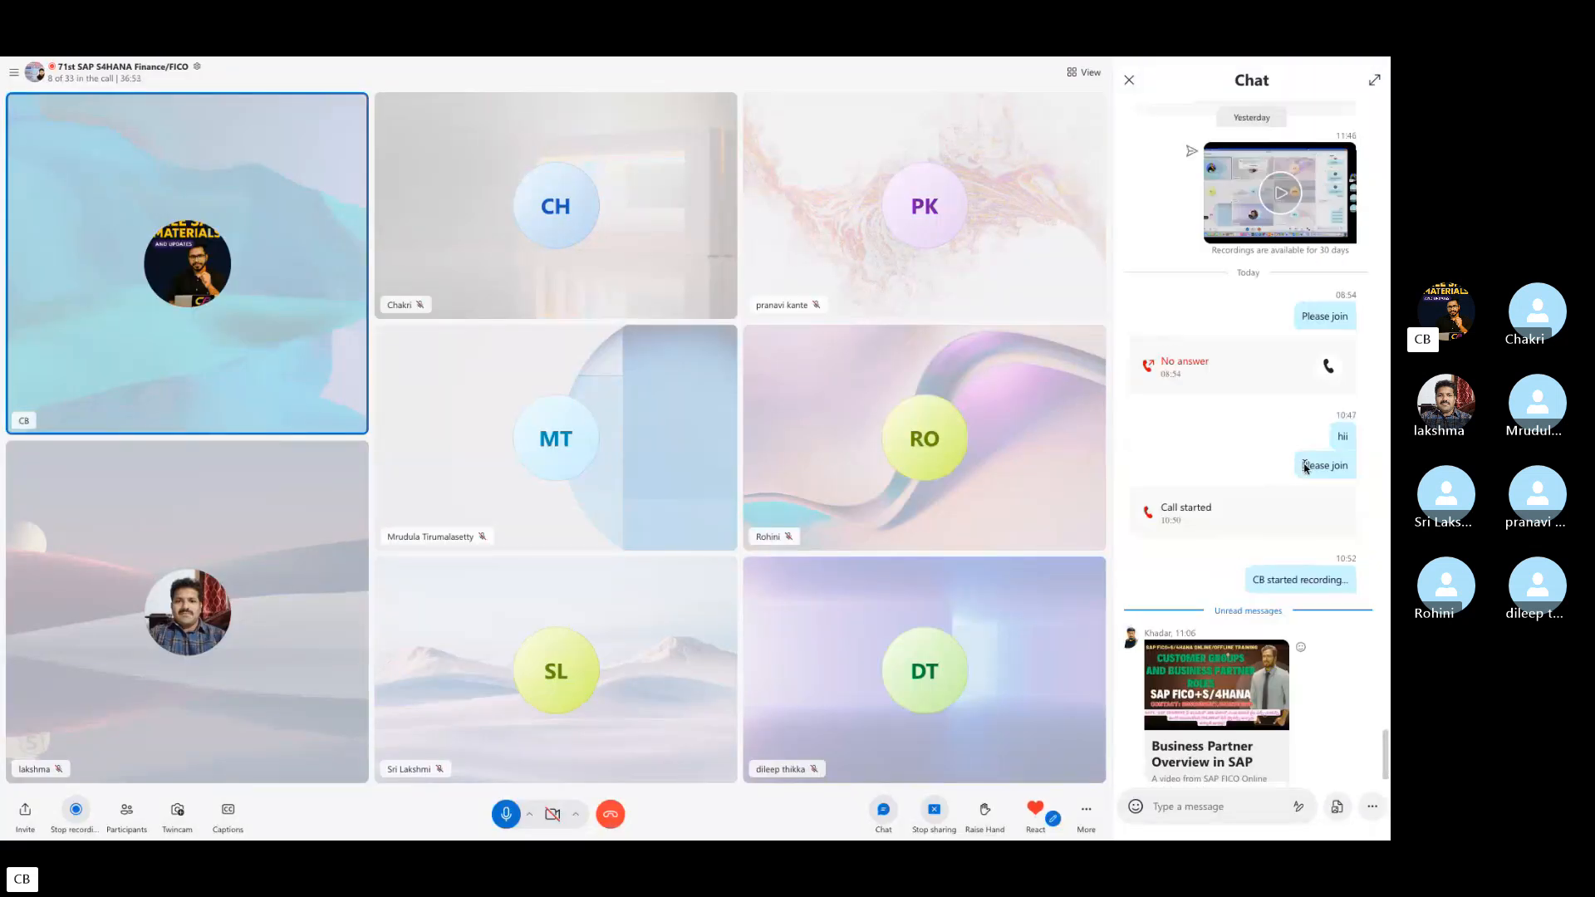
scroll(1316, 359, up, 10)
scroll(1316, 359, up, 15)
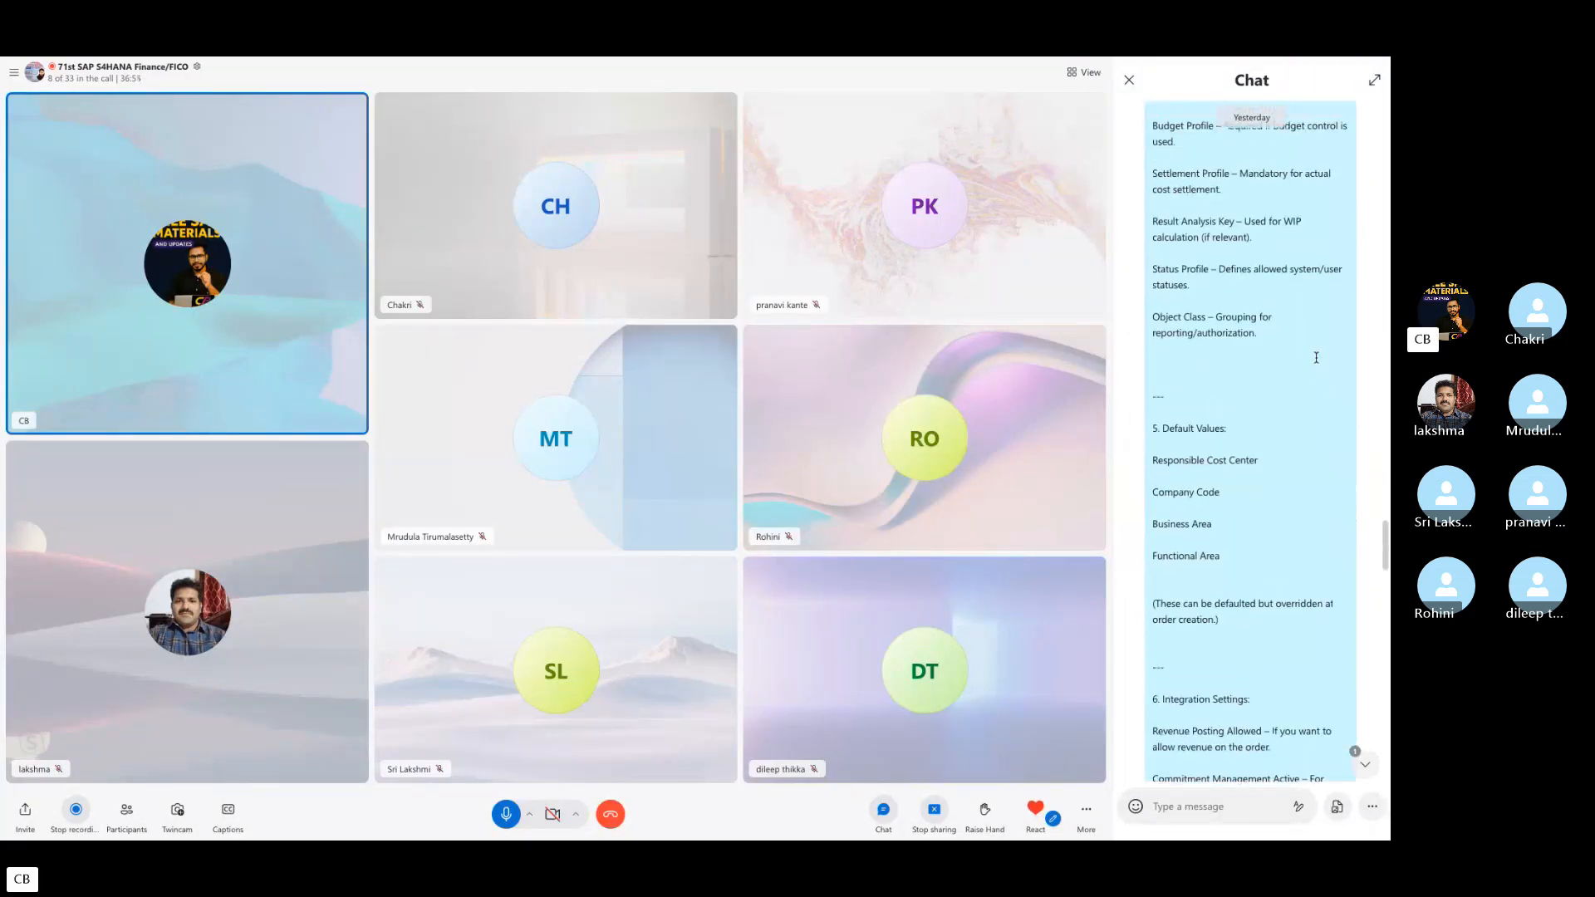
scroll(1318, 359, up, 15)
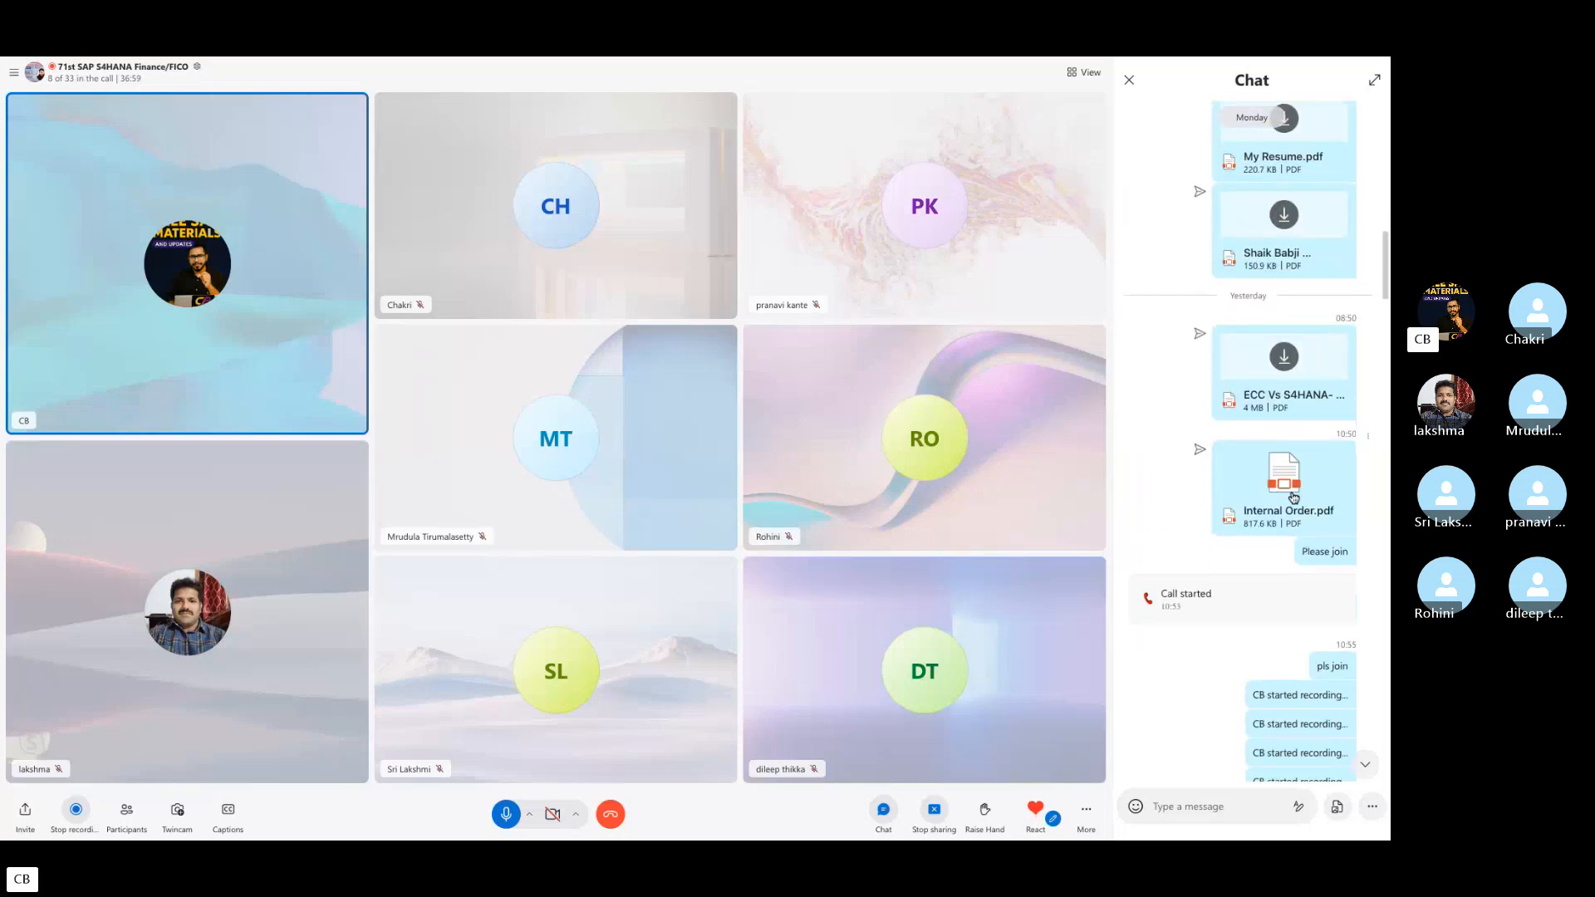
click(1292, 493)
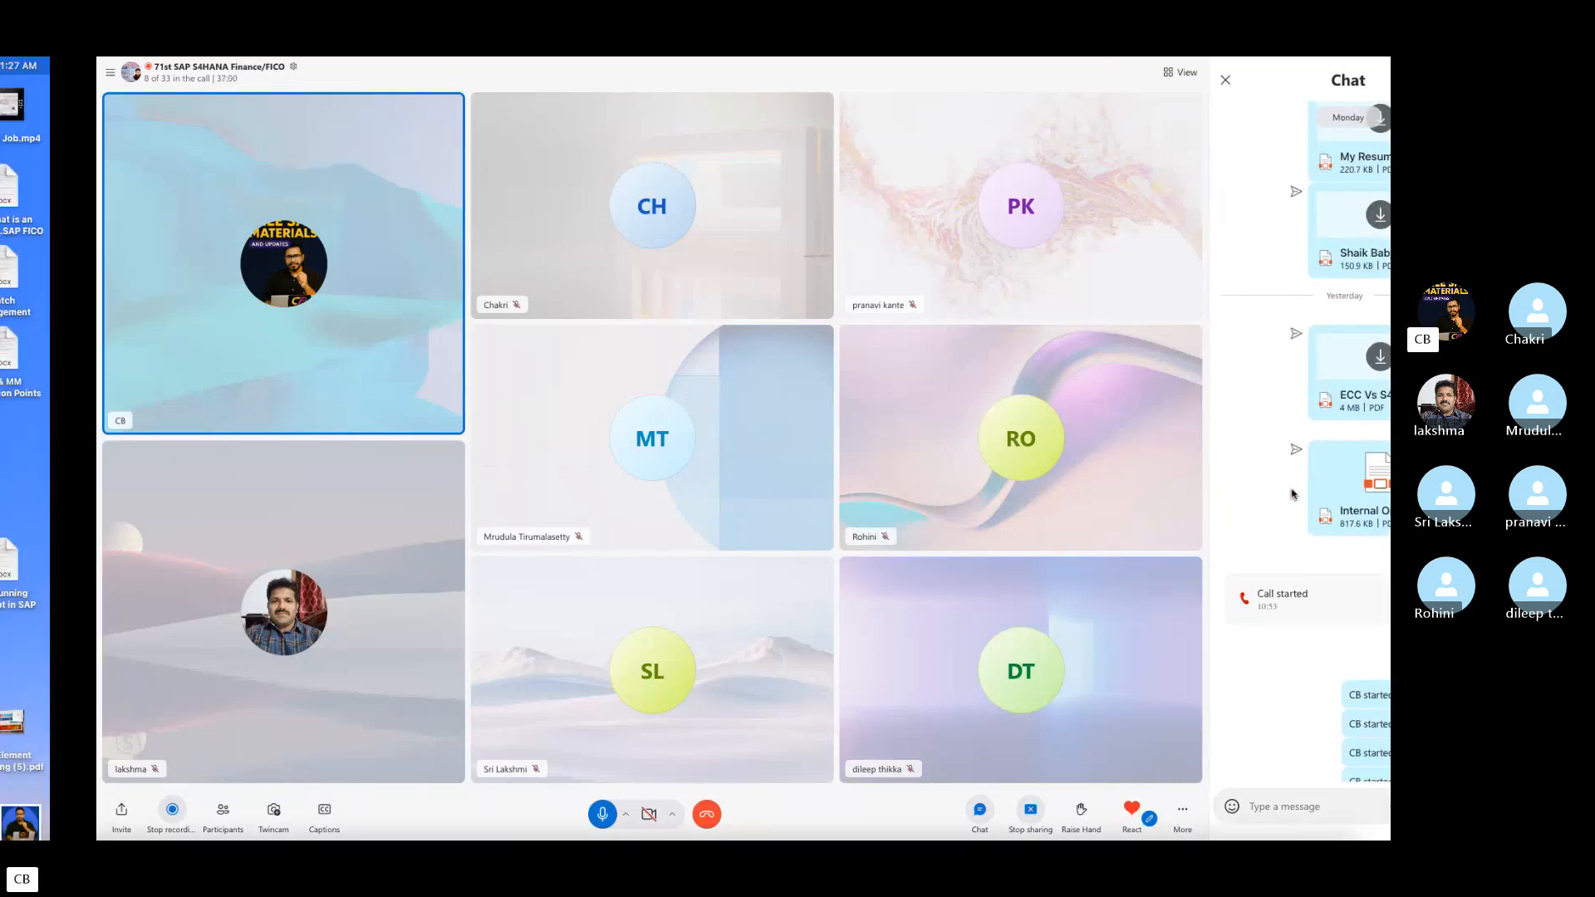
key(ctrl+Right)
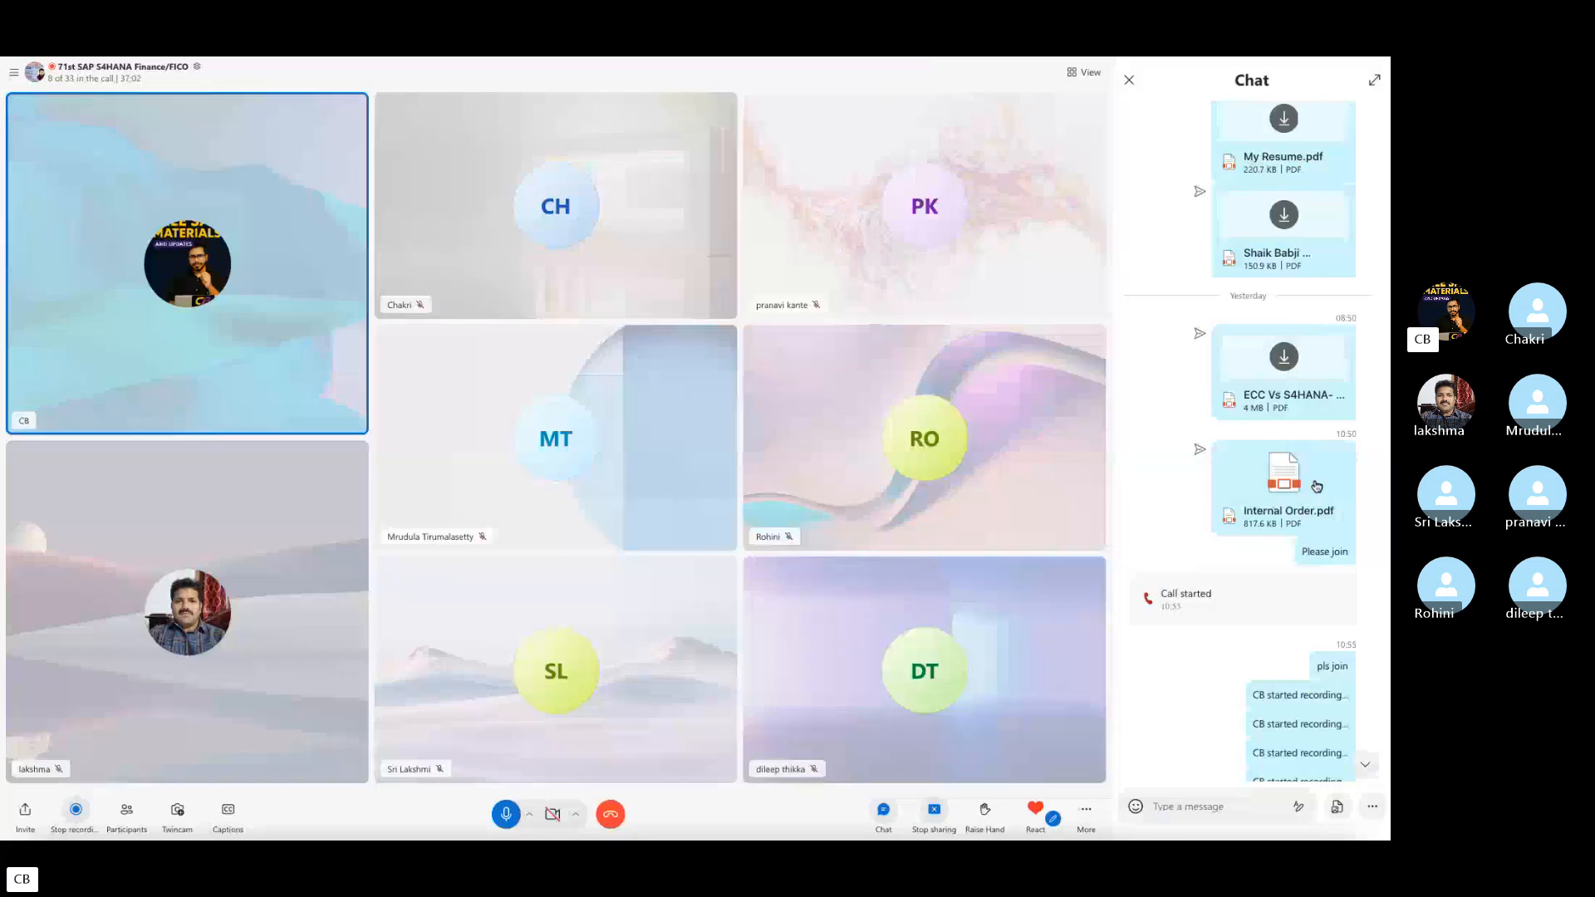
click(1291, 487)
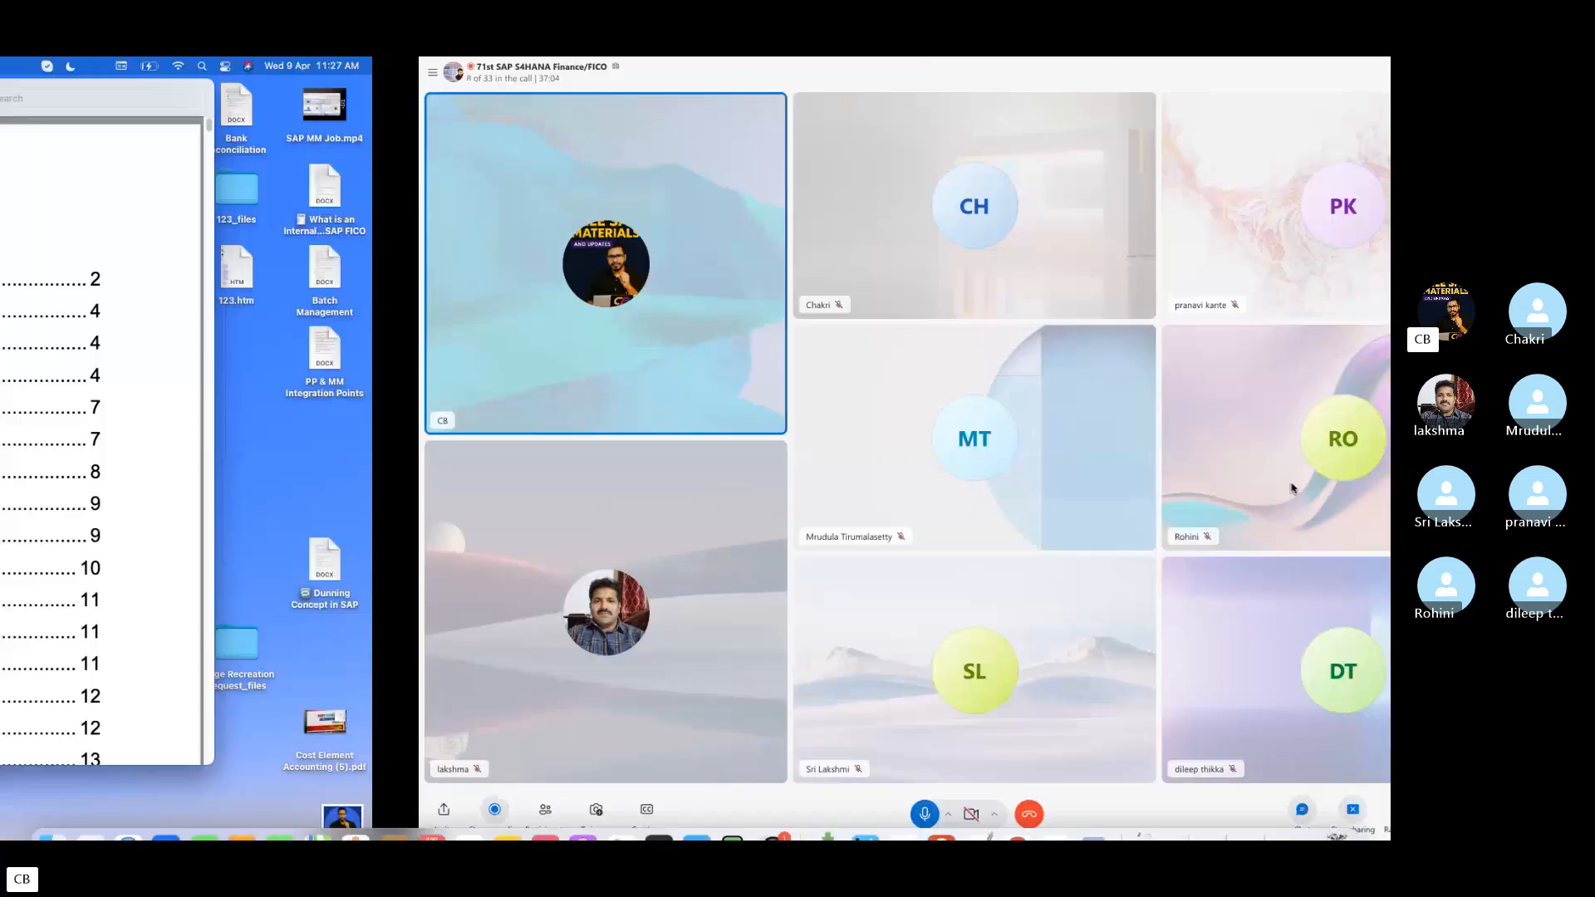
Read through the Internal Order guide up to the settlement rule section of the Change Internal Order instructions.
scroll(882, 531, down, 9)
scroll(881, 530, down, 10)
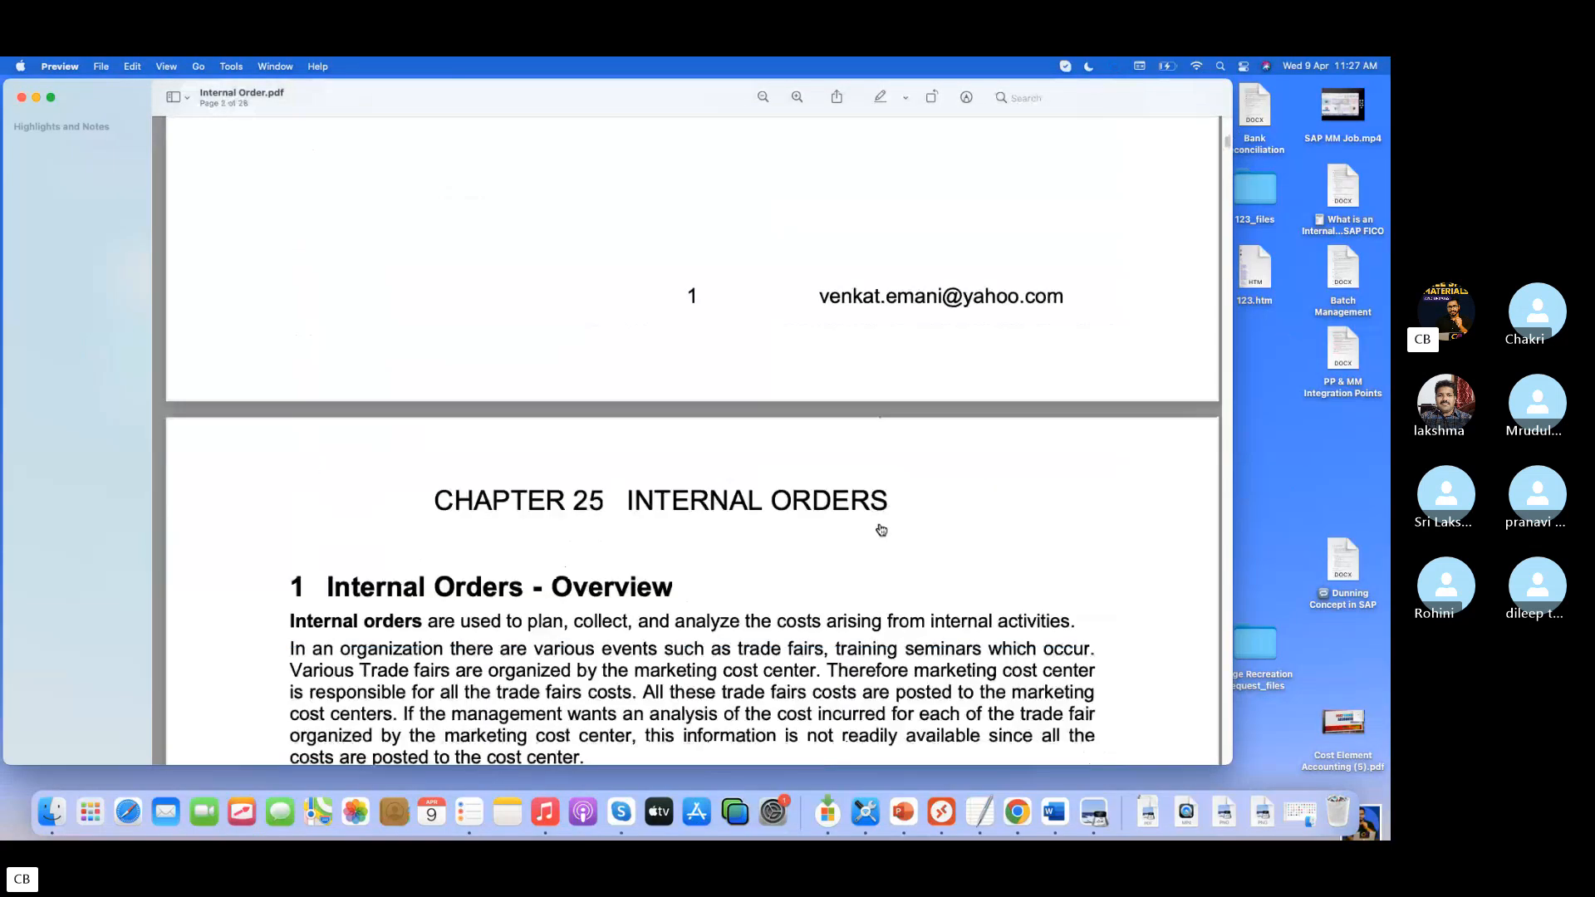
scroll(882, 530, down, 15)
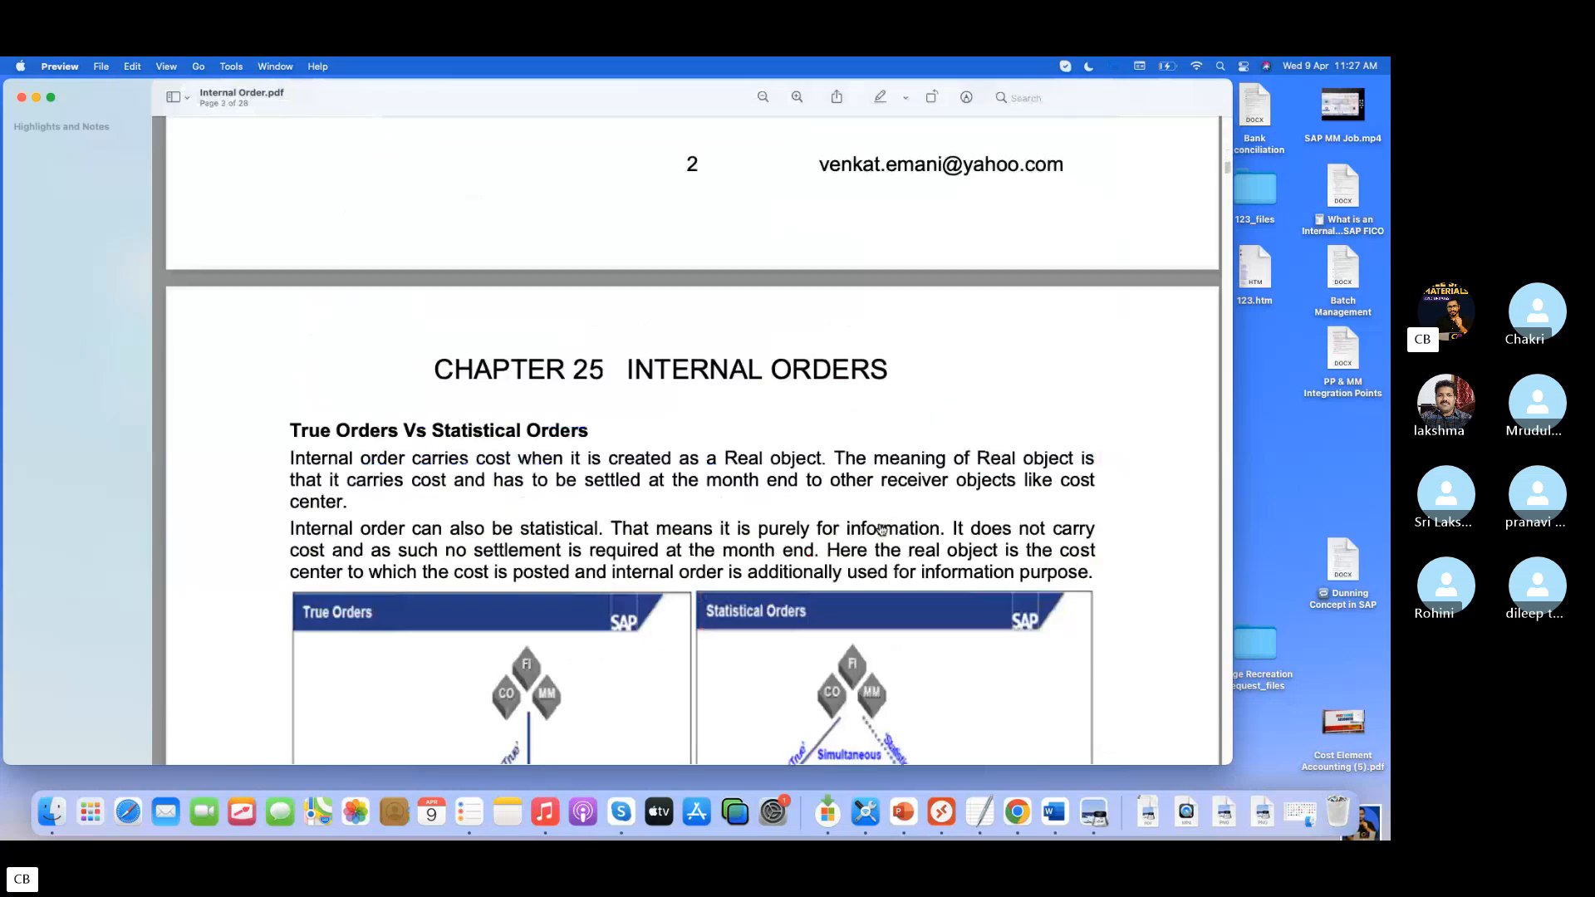
scroll(881, 530, down, 15)
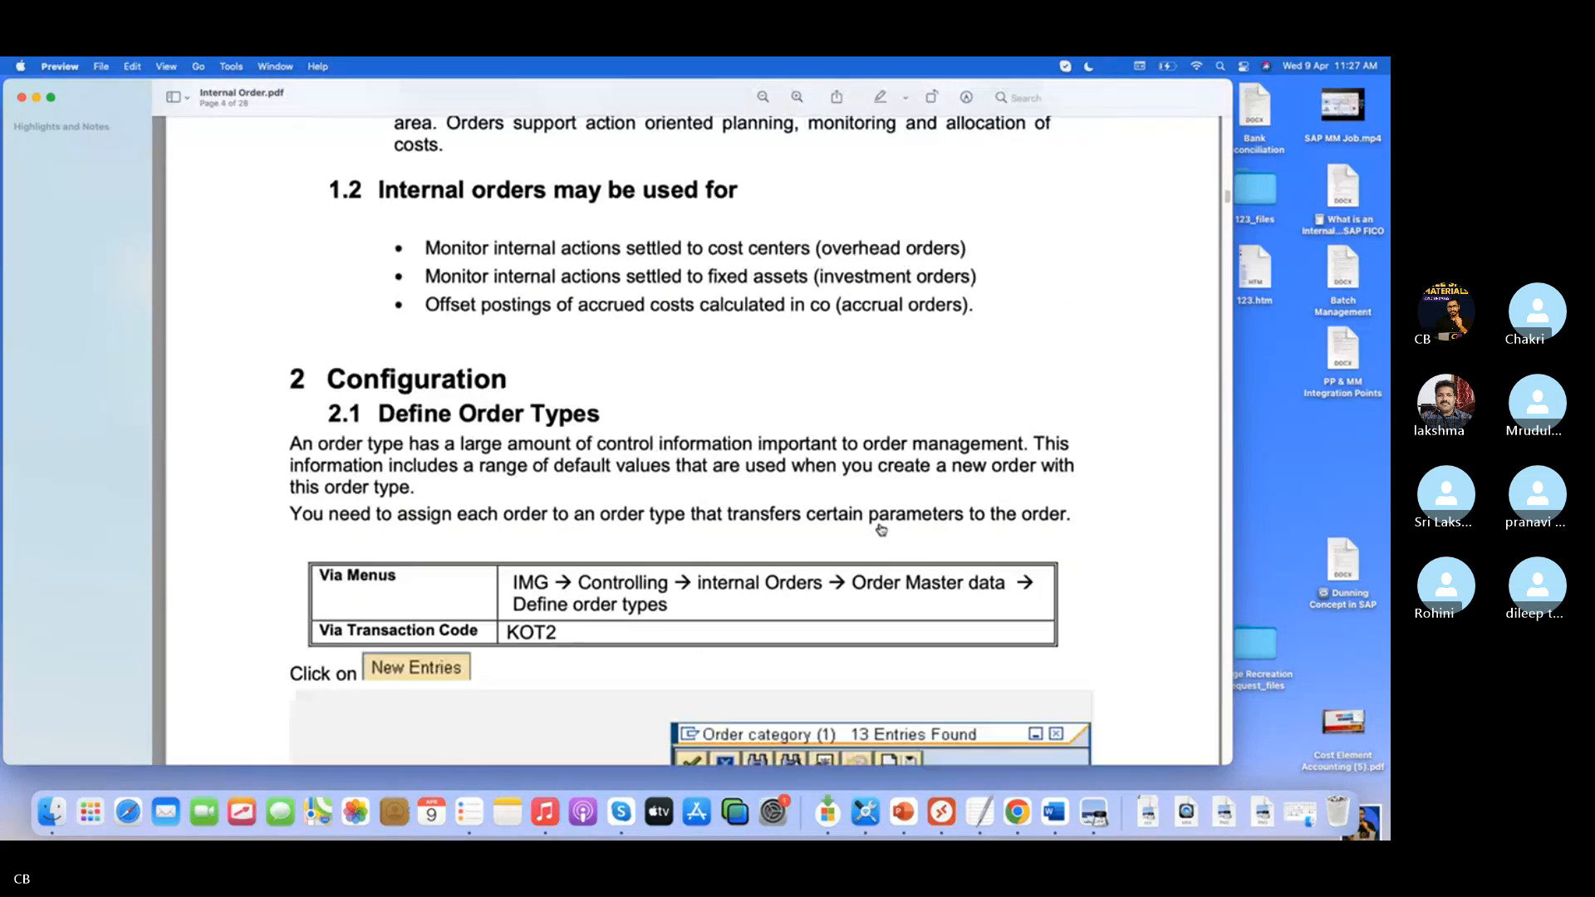
scroll(881, 530, down, 6)
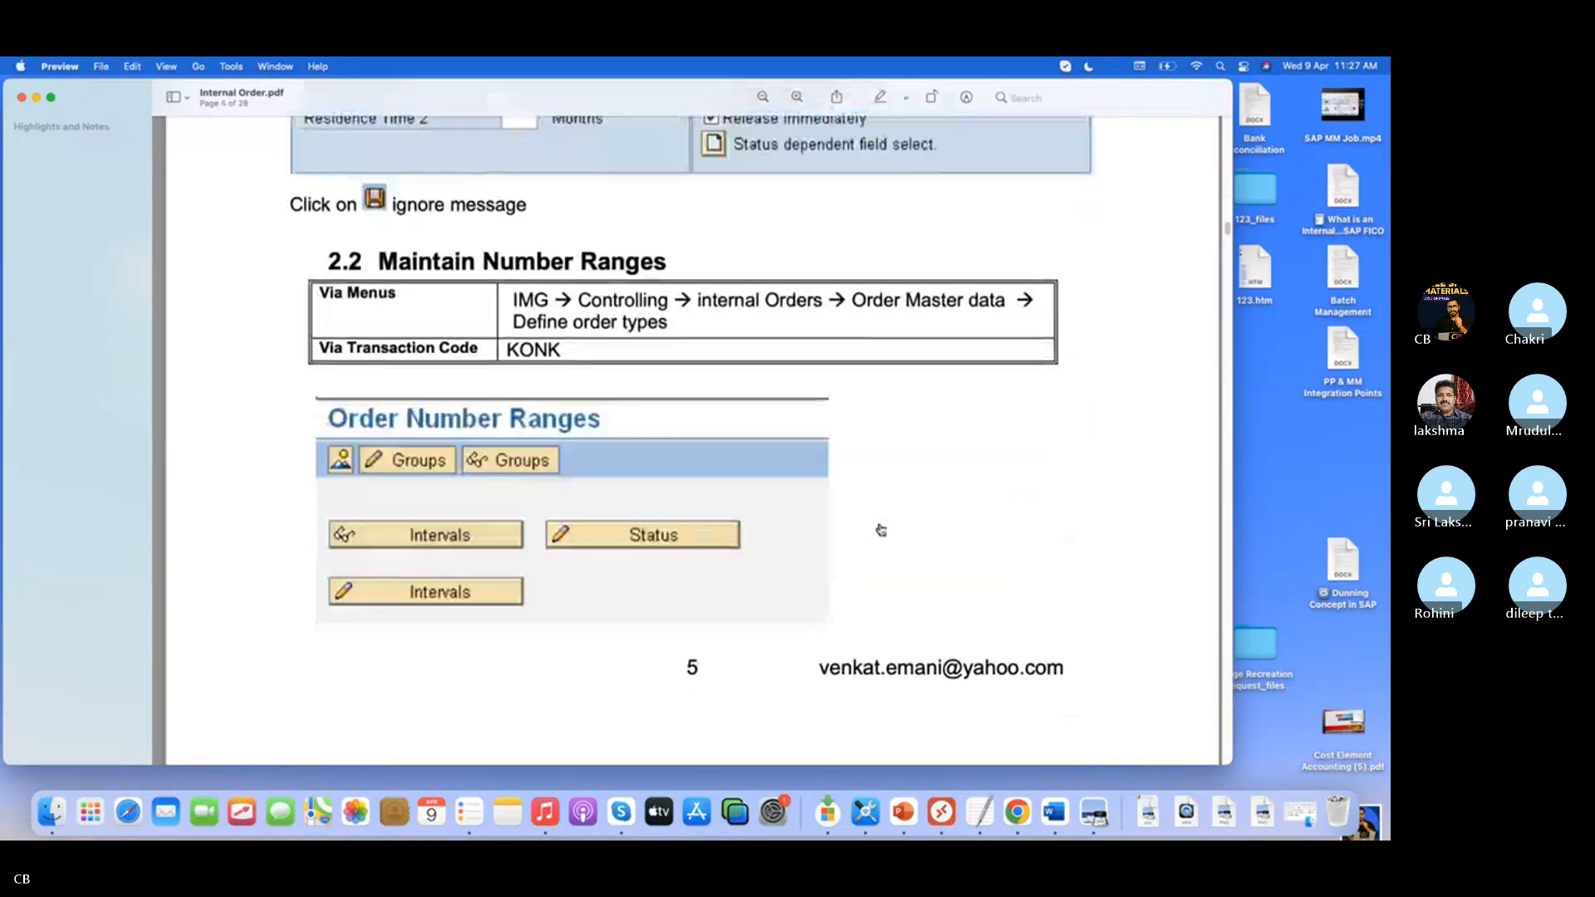
scroll(881, 530, down, 12)
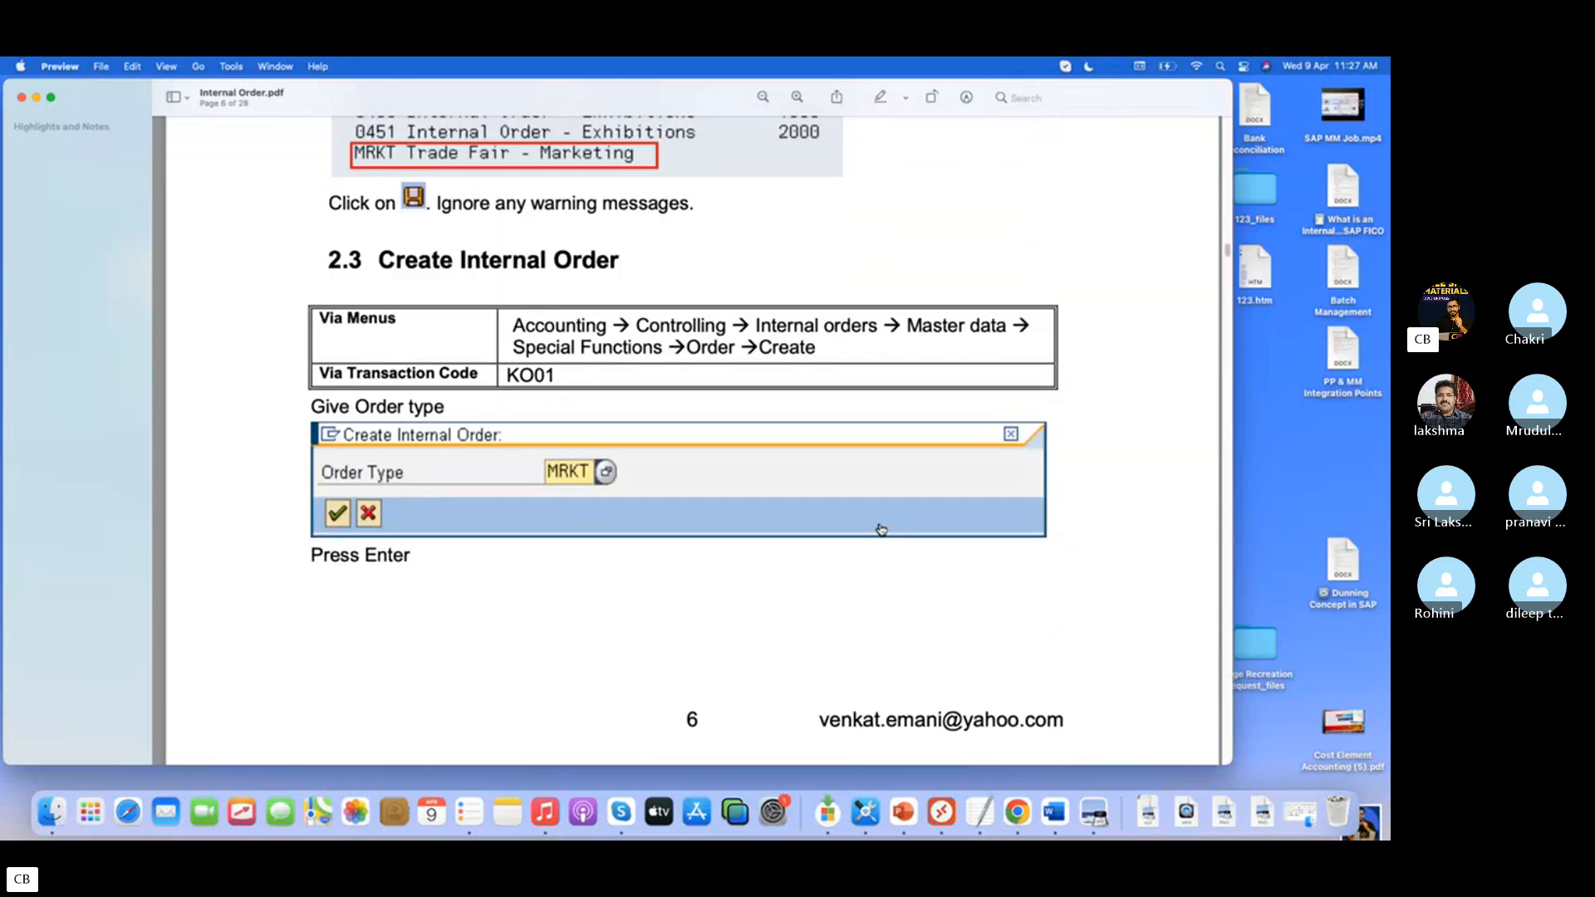
scroll(881, 530, down, 12)
scroll(881, 530, down, 12)
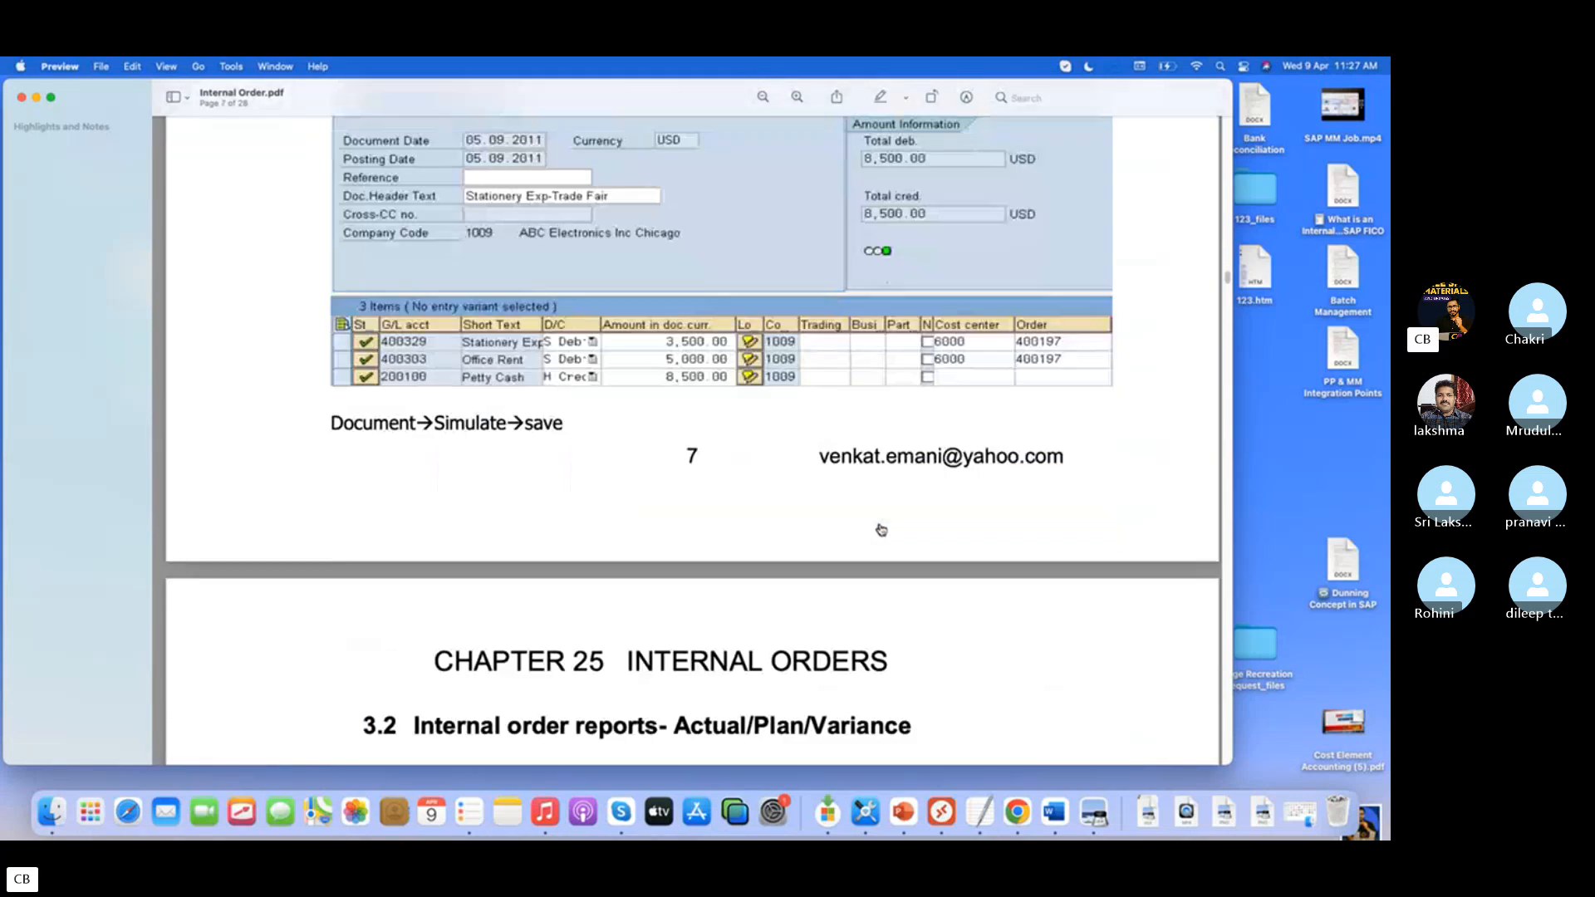
scroll(882, 530, down, 15)
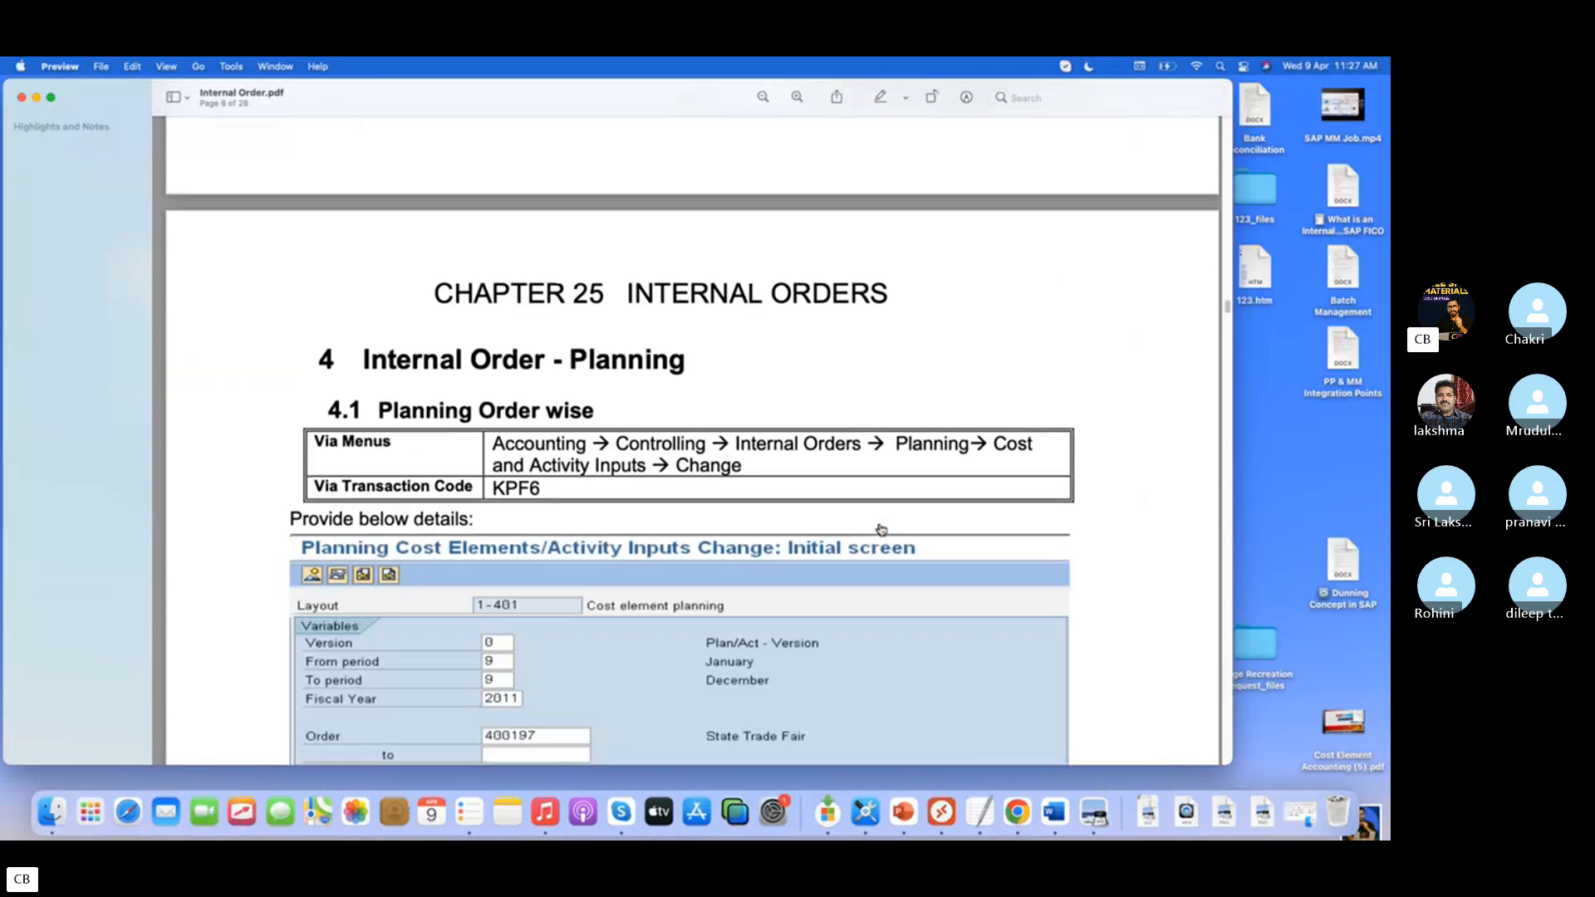
scroll(881, 530, down, 20)
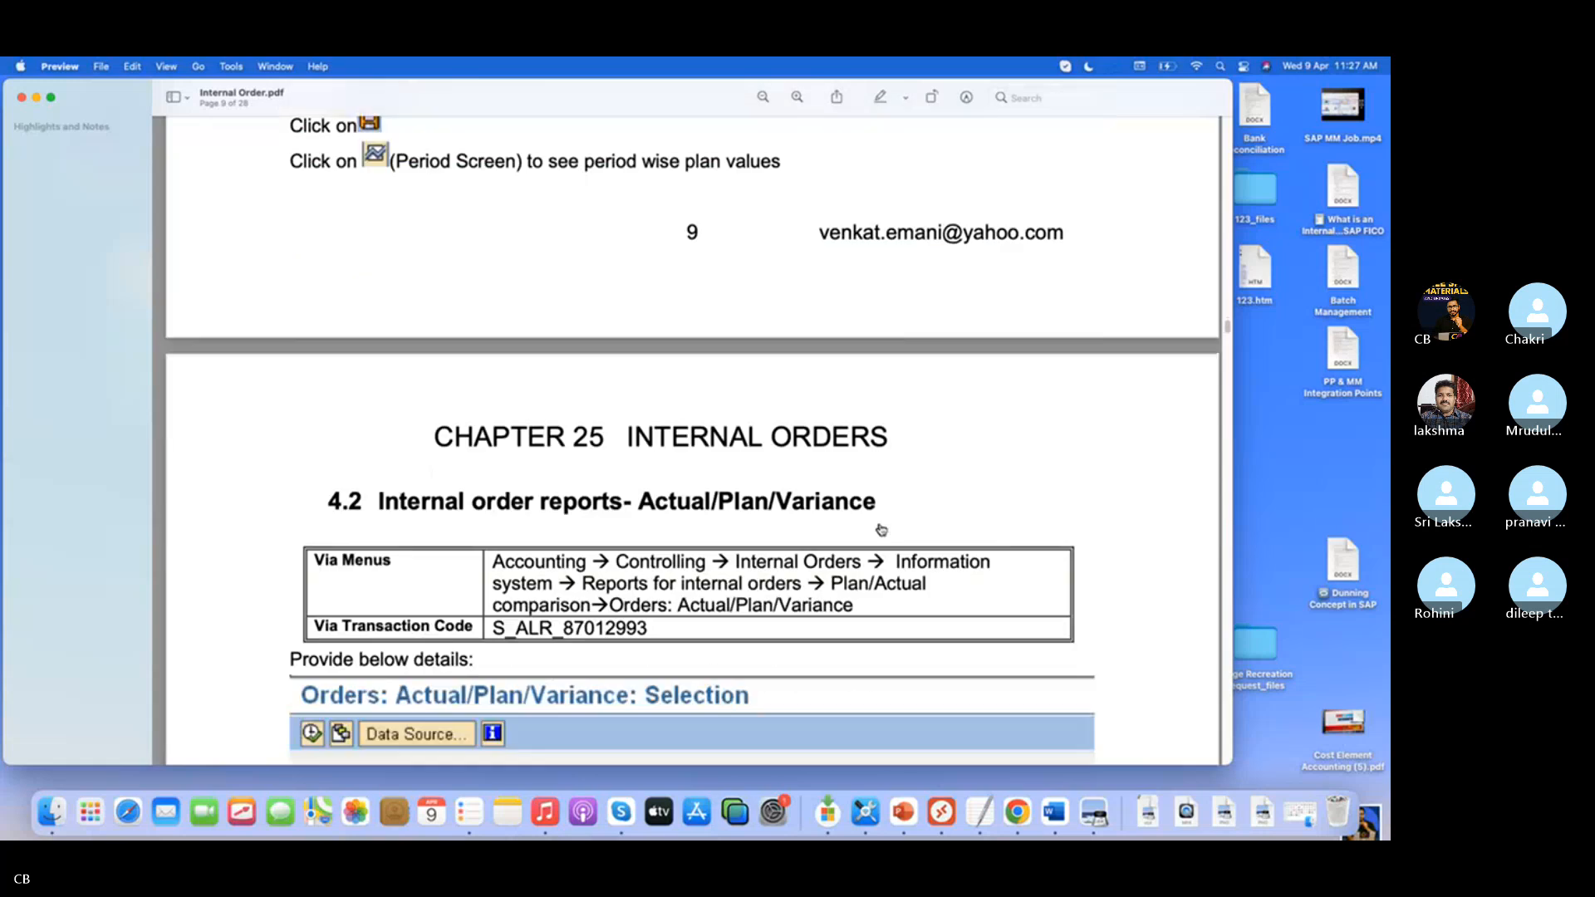
scroll(881, 530, down, 20)
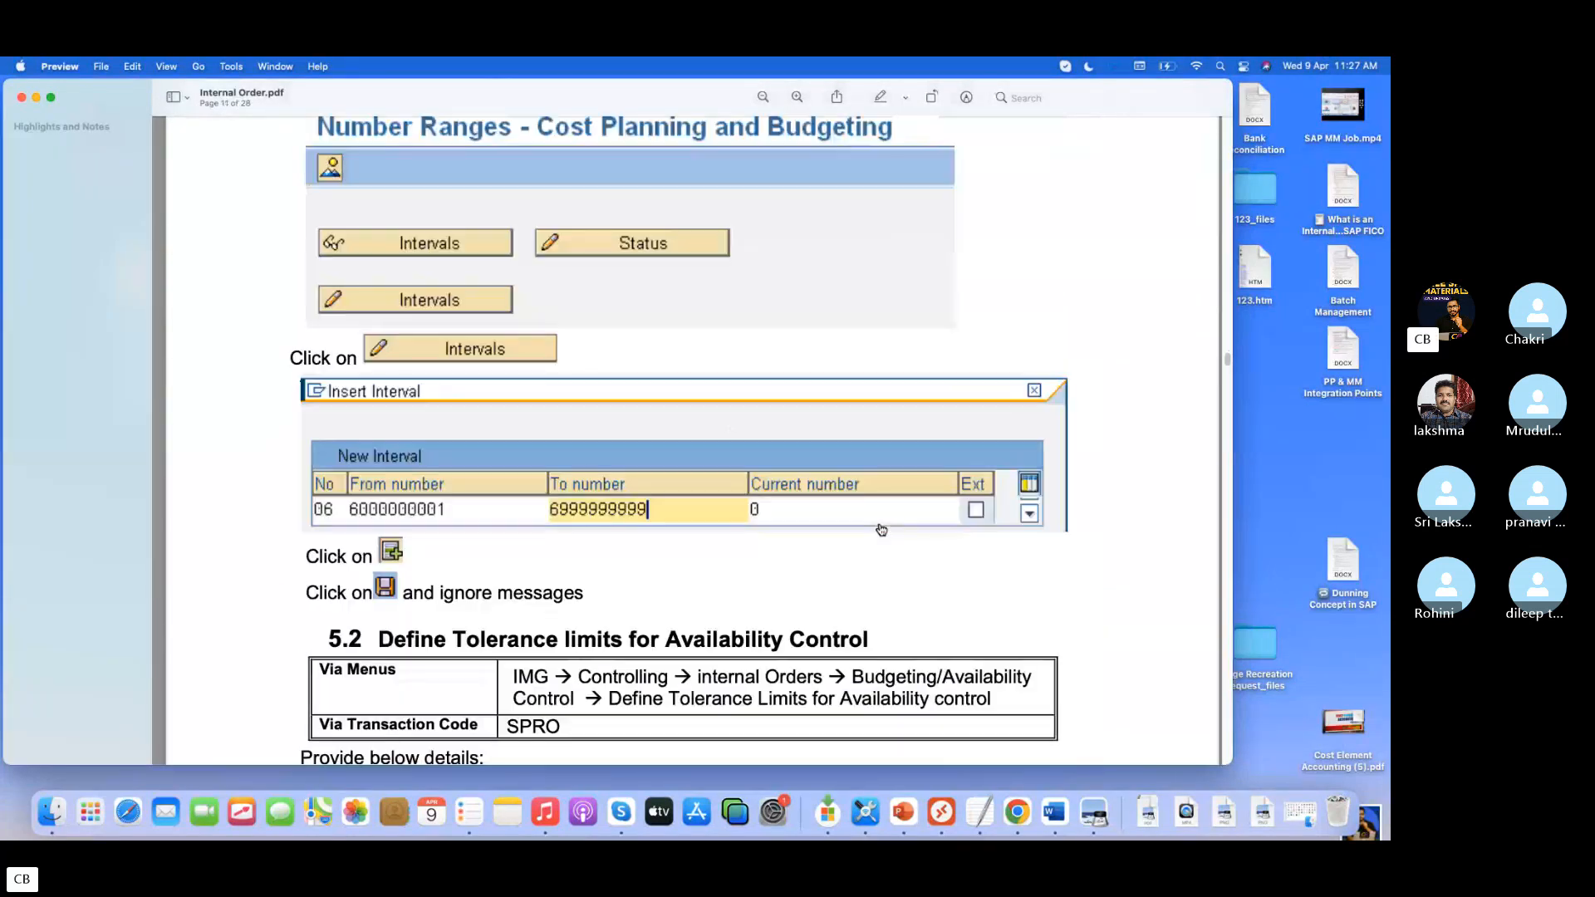
scroll(881, 530, down, 20)
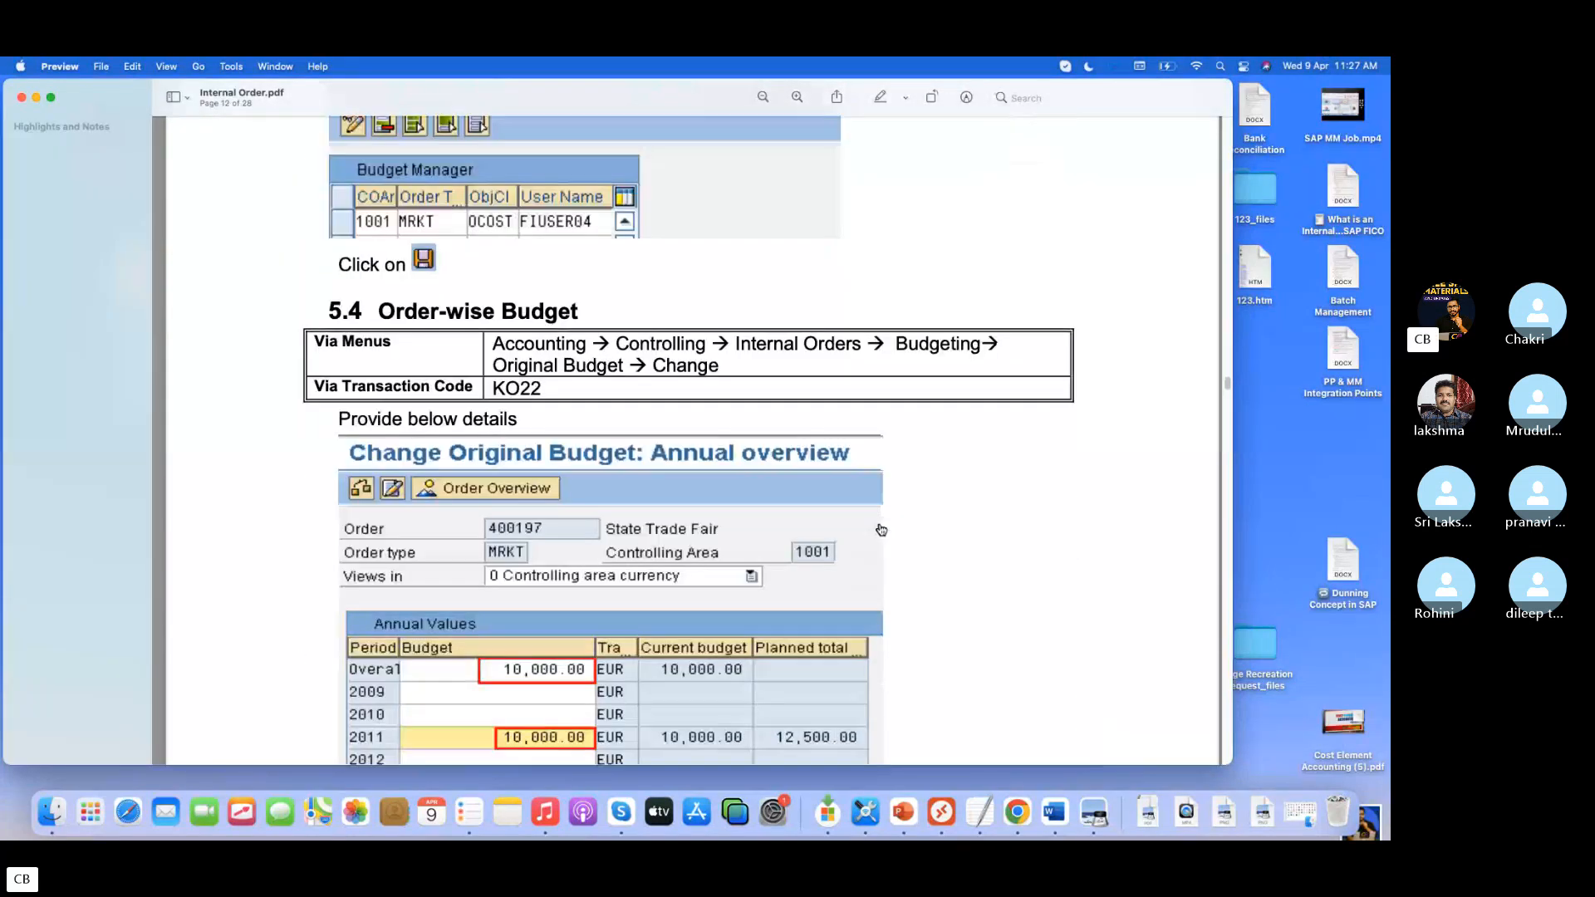
scroll(881, 530, down, 20)
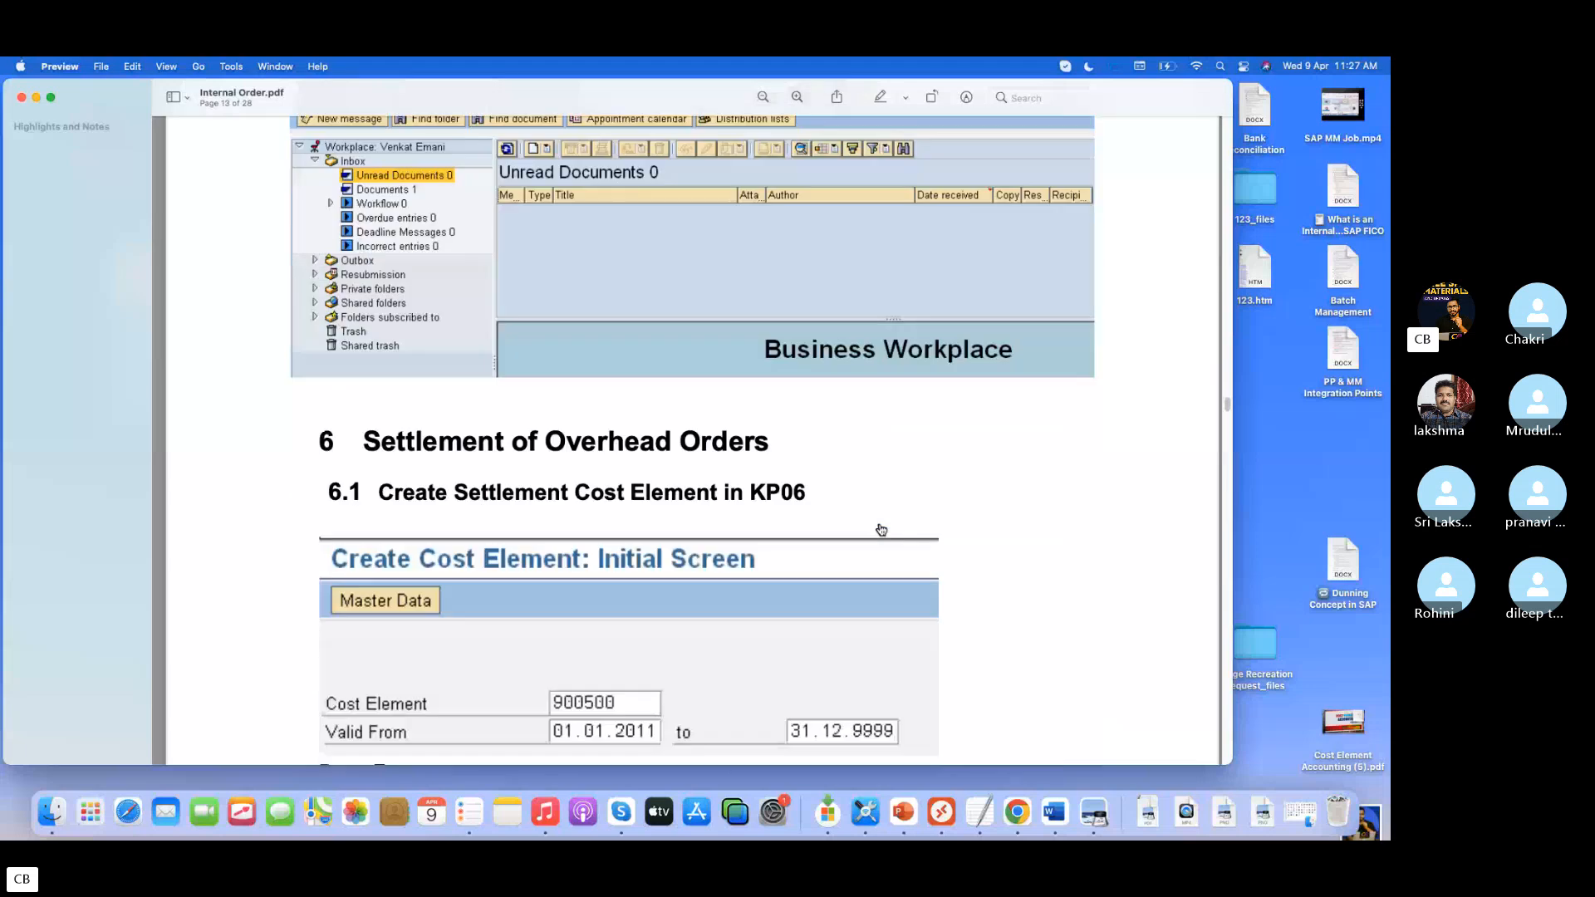
scroll(881, 530, down, 20)
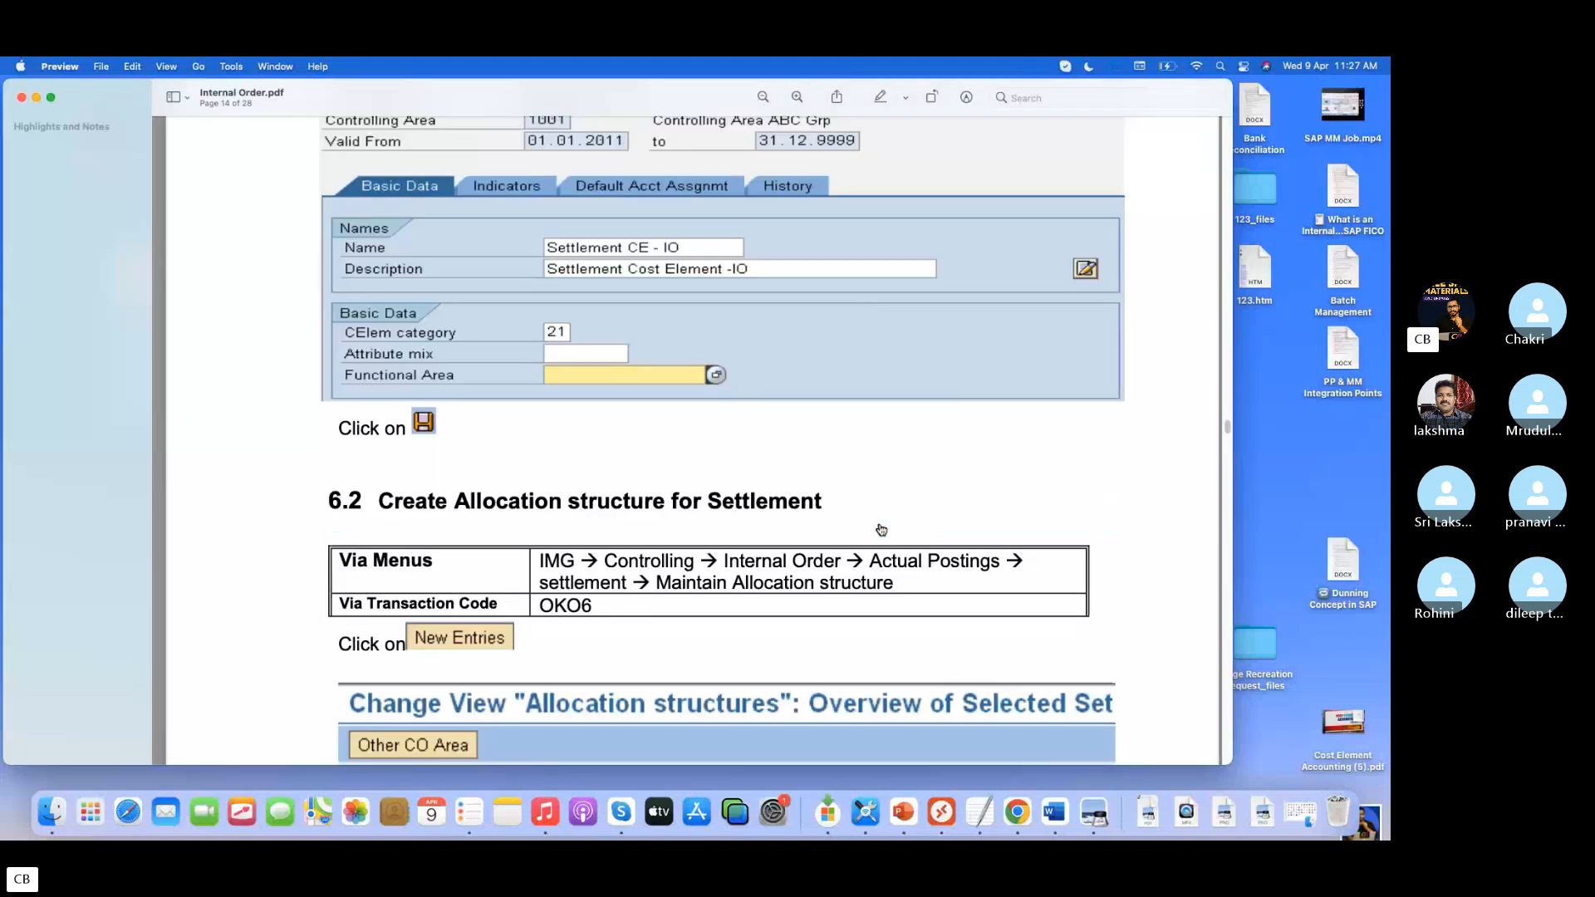
scroll(882, 530, down, 20)
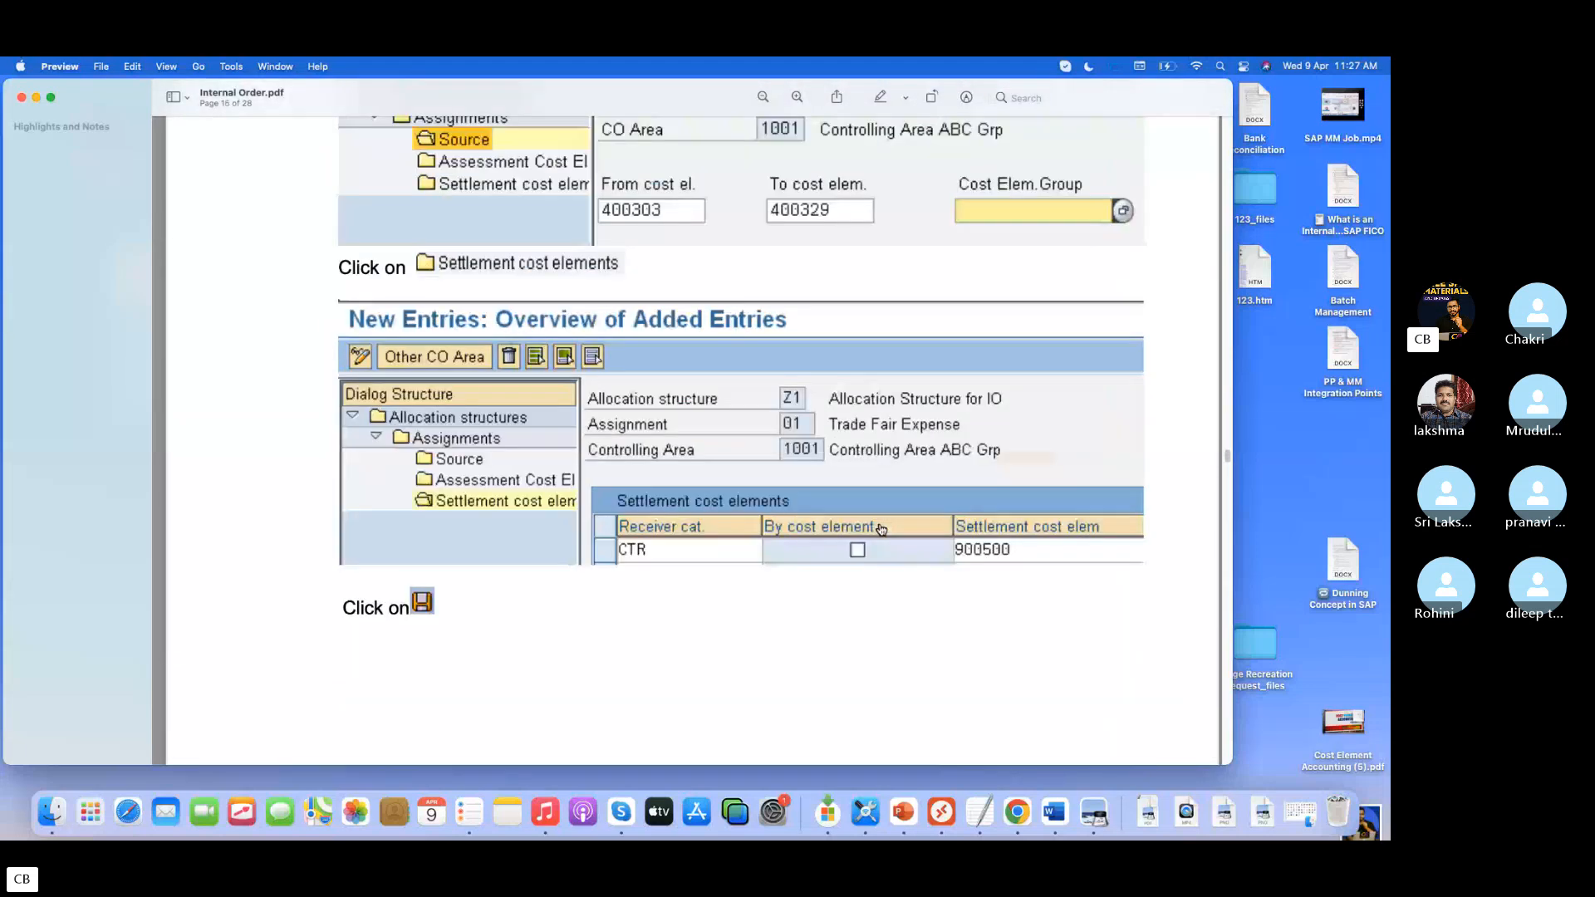
scroll(881, 530, down, 20)
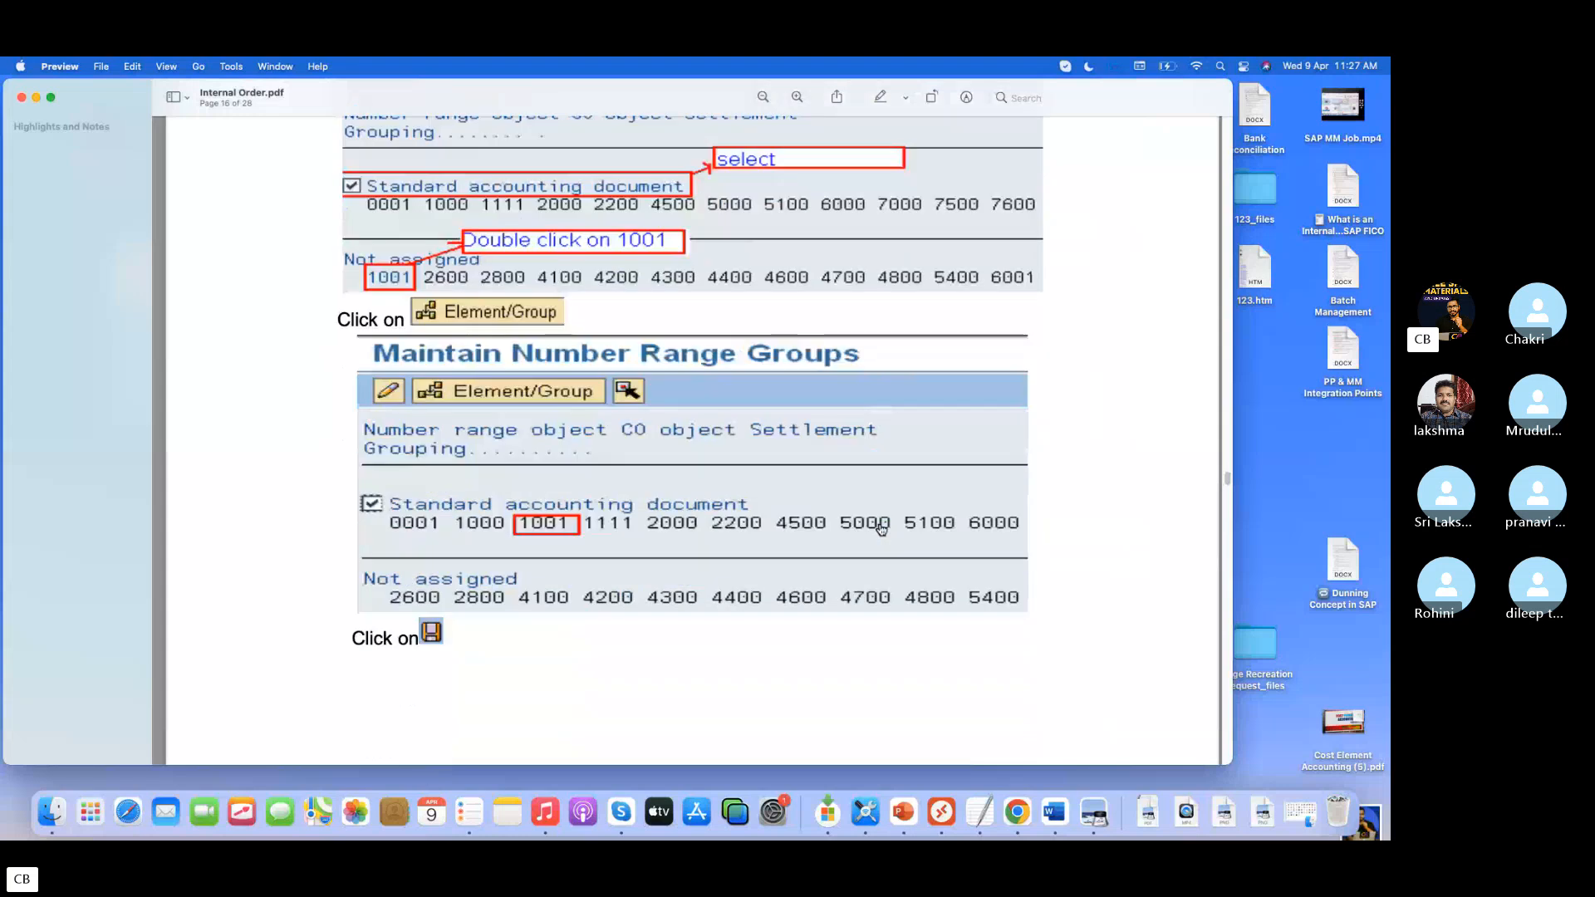
scroll(881, 529, down, 6)
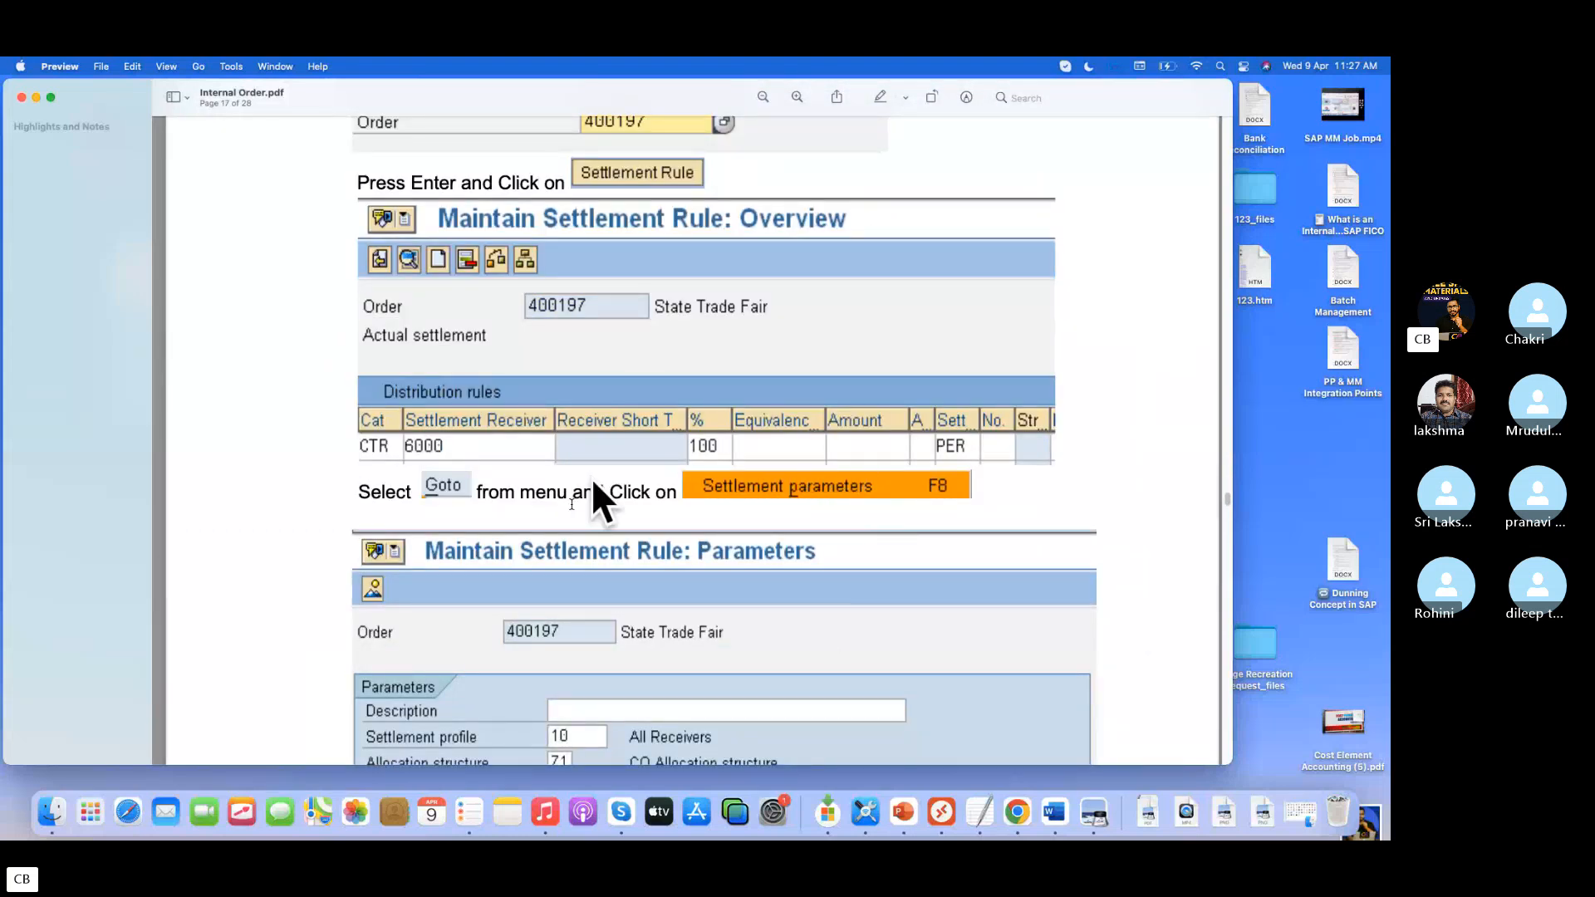
scroll(646, 404, up, 2)
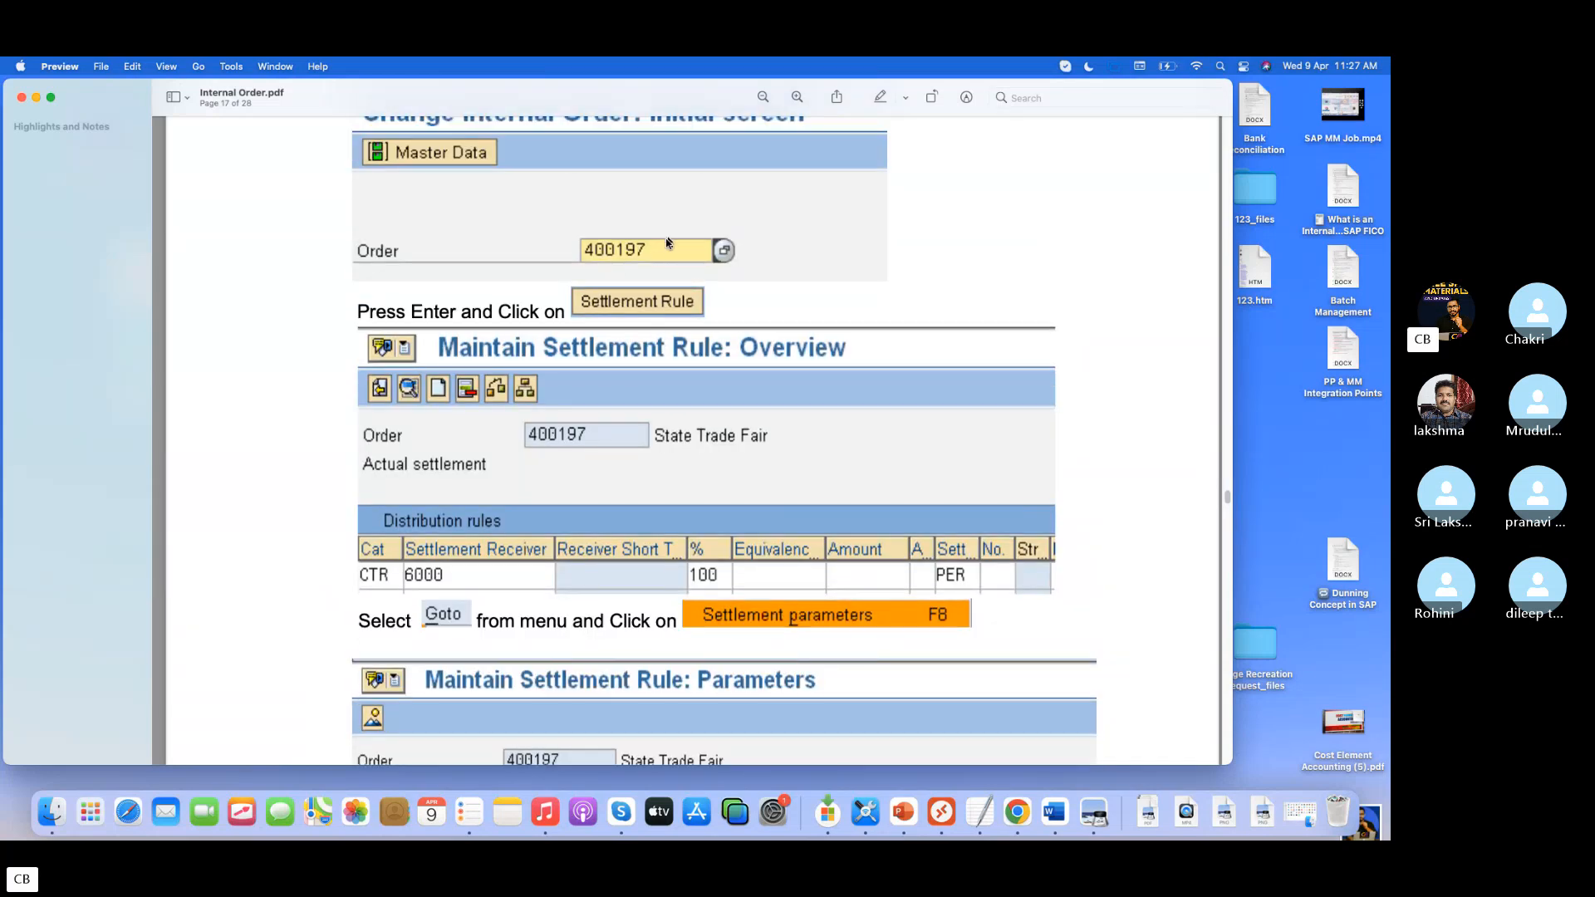
scroll(604, 321, up, 2)
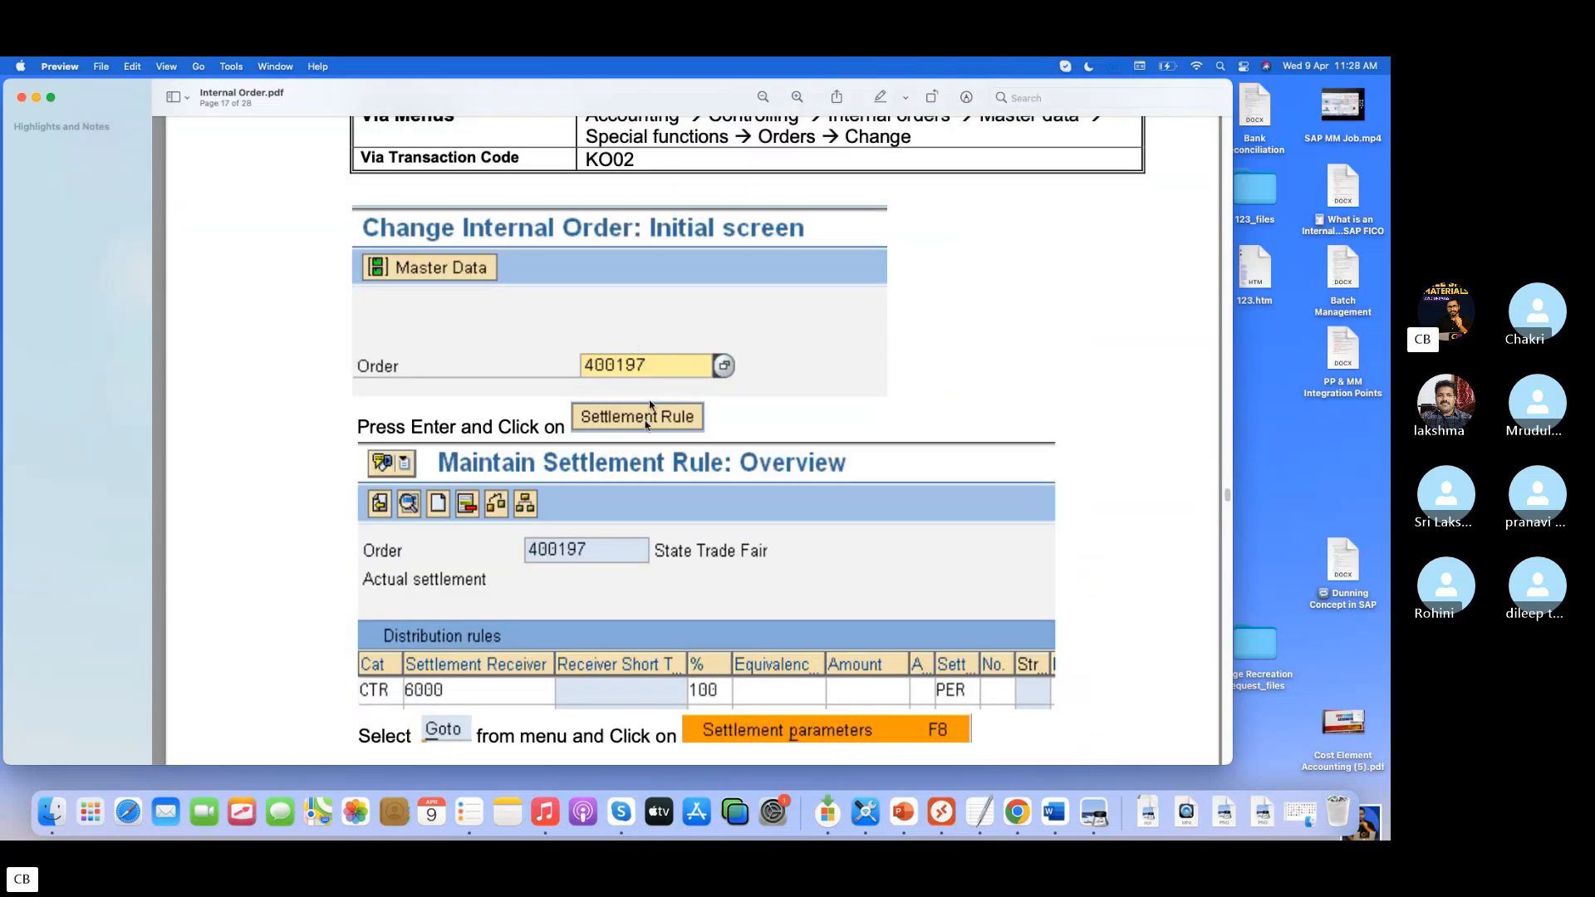
Switch back to SAP, open the marketing trade fair order's settlement rule, and view its distribution rule details before returning to the overview.
click(942, 822)
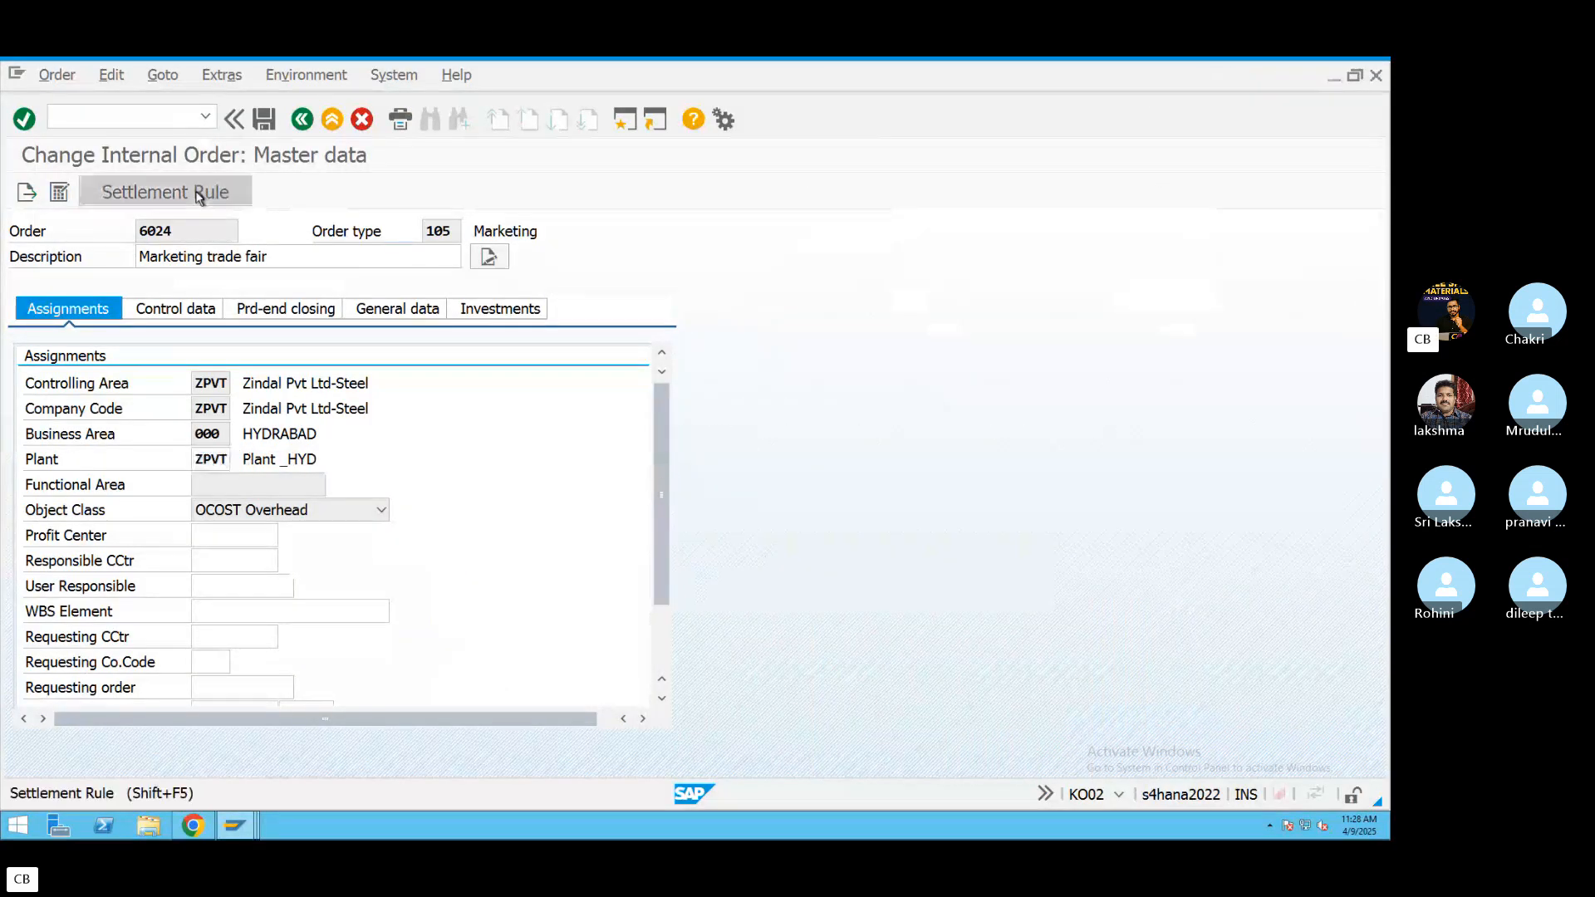
click(200, 195)
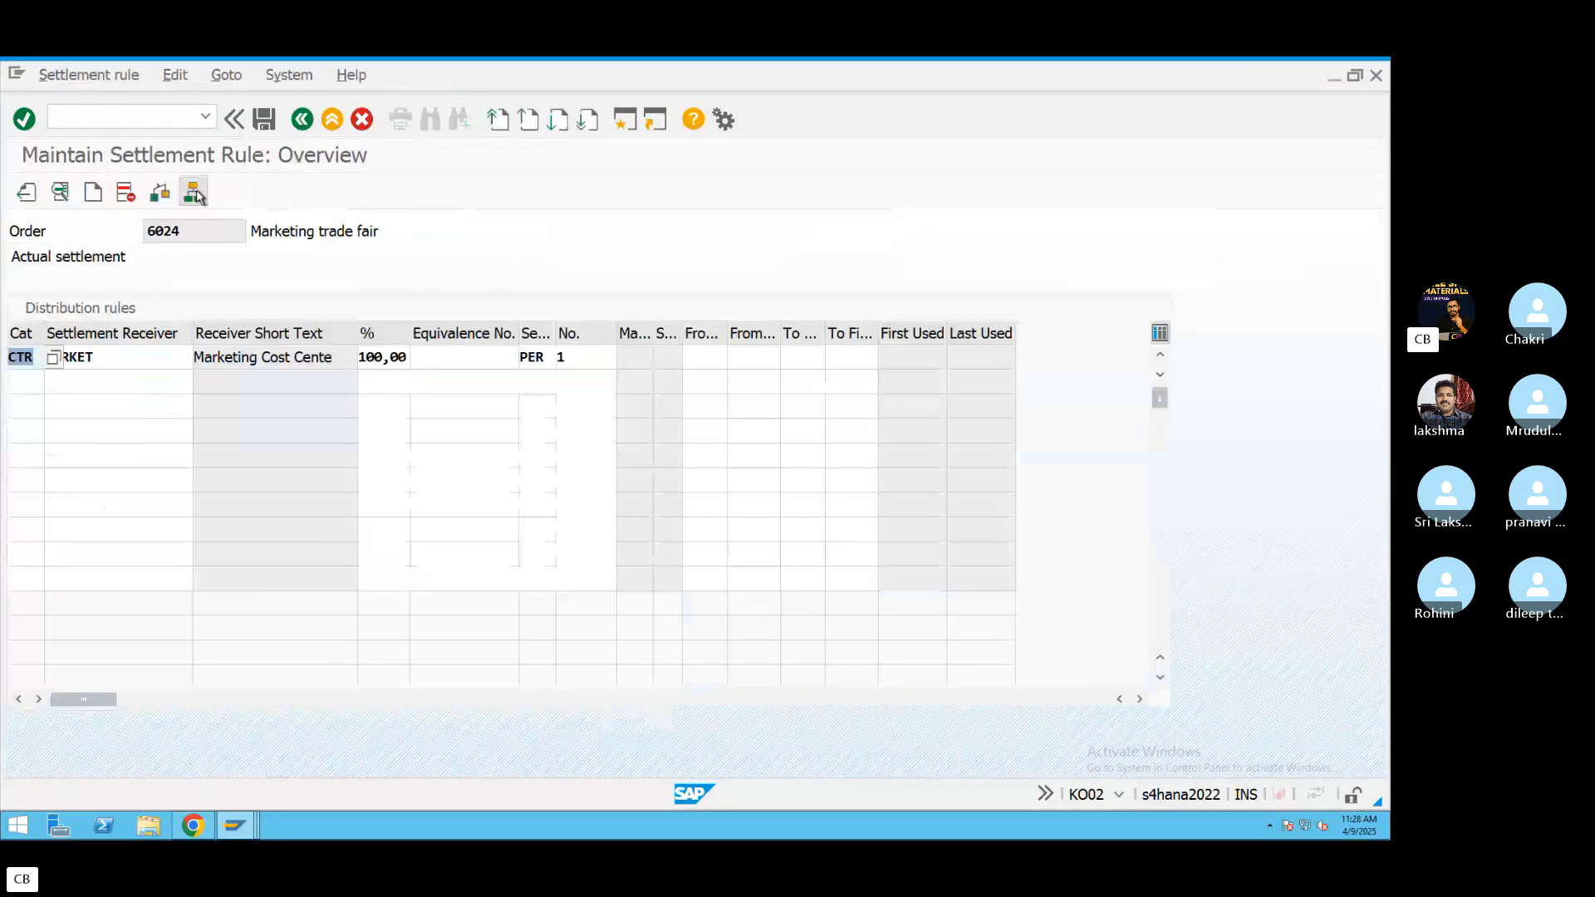
click(216, 77)
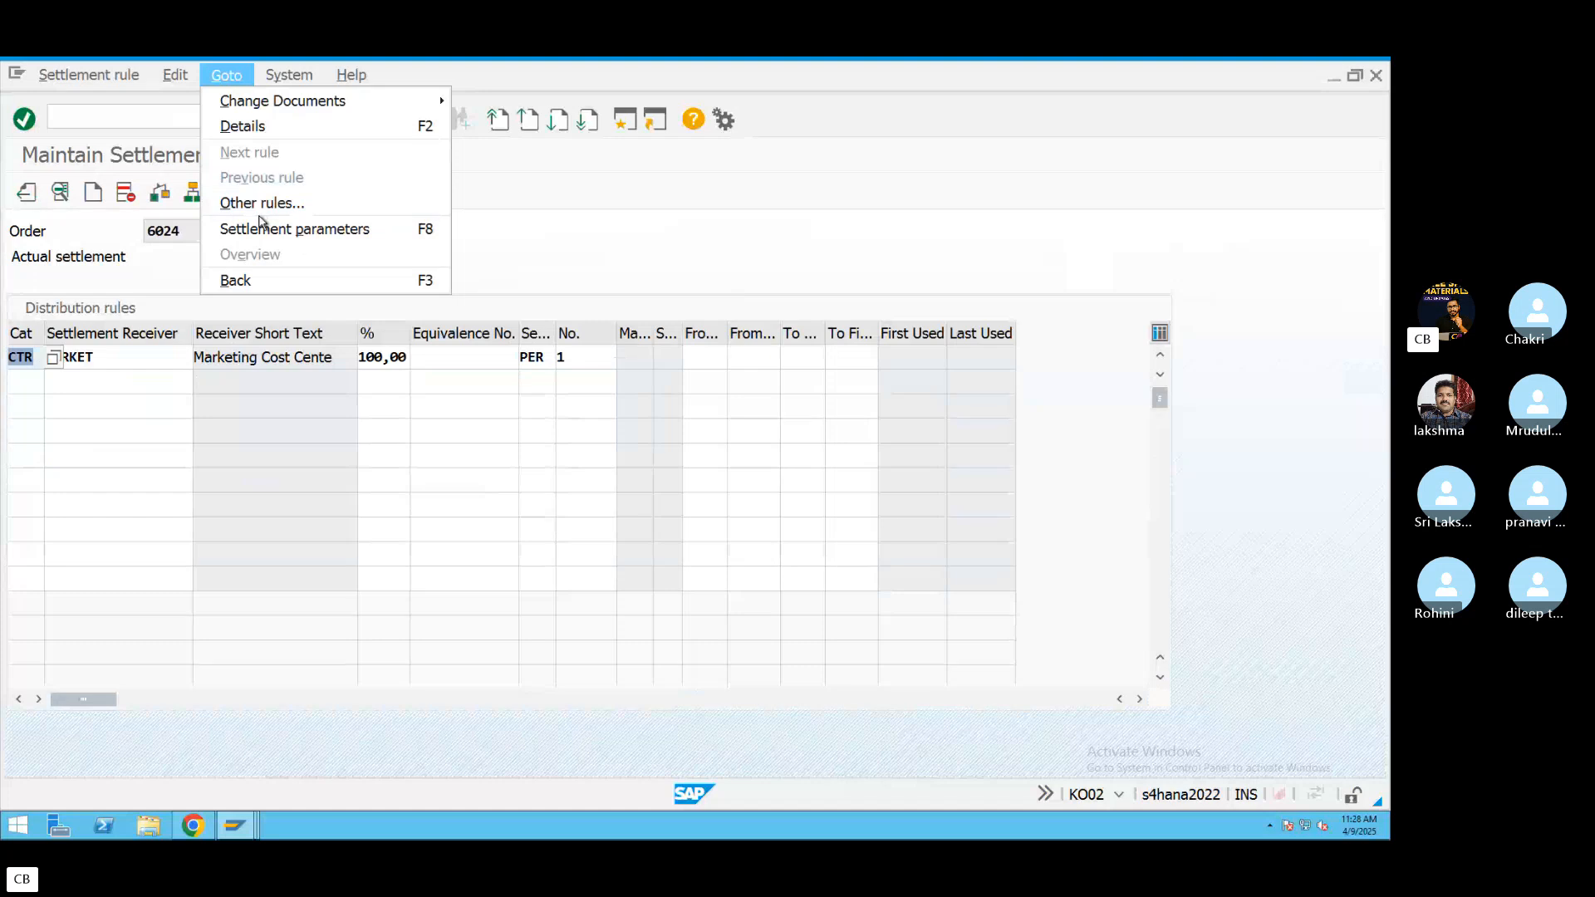
click(254, 129)
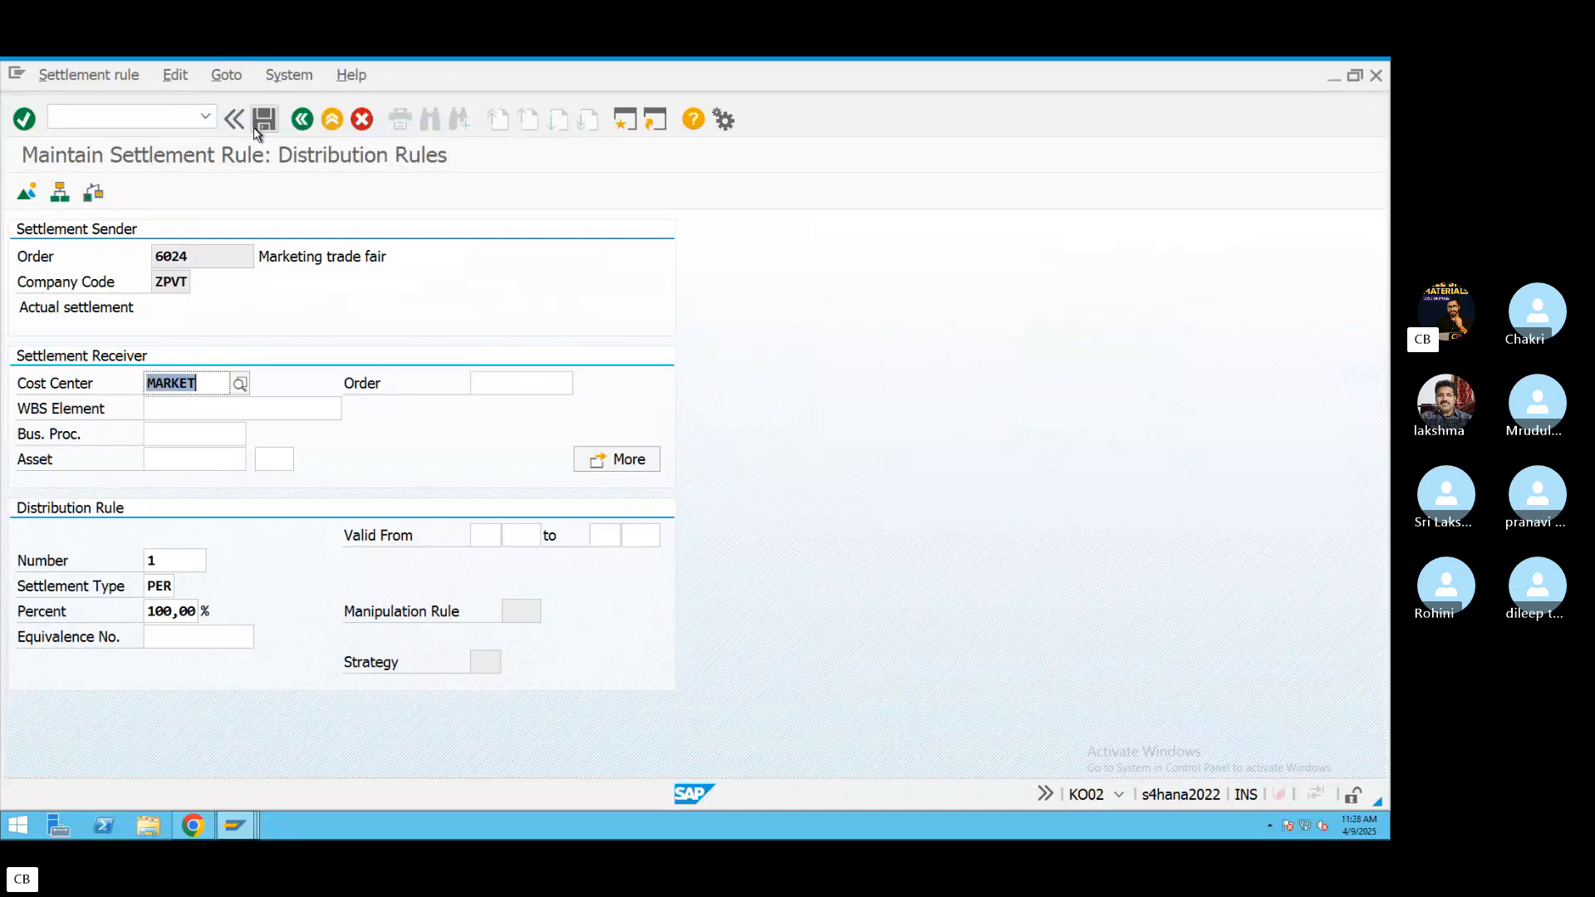
click(302, 119)
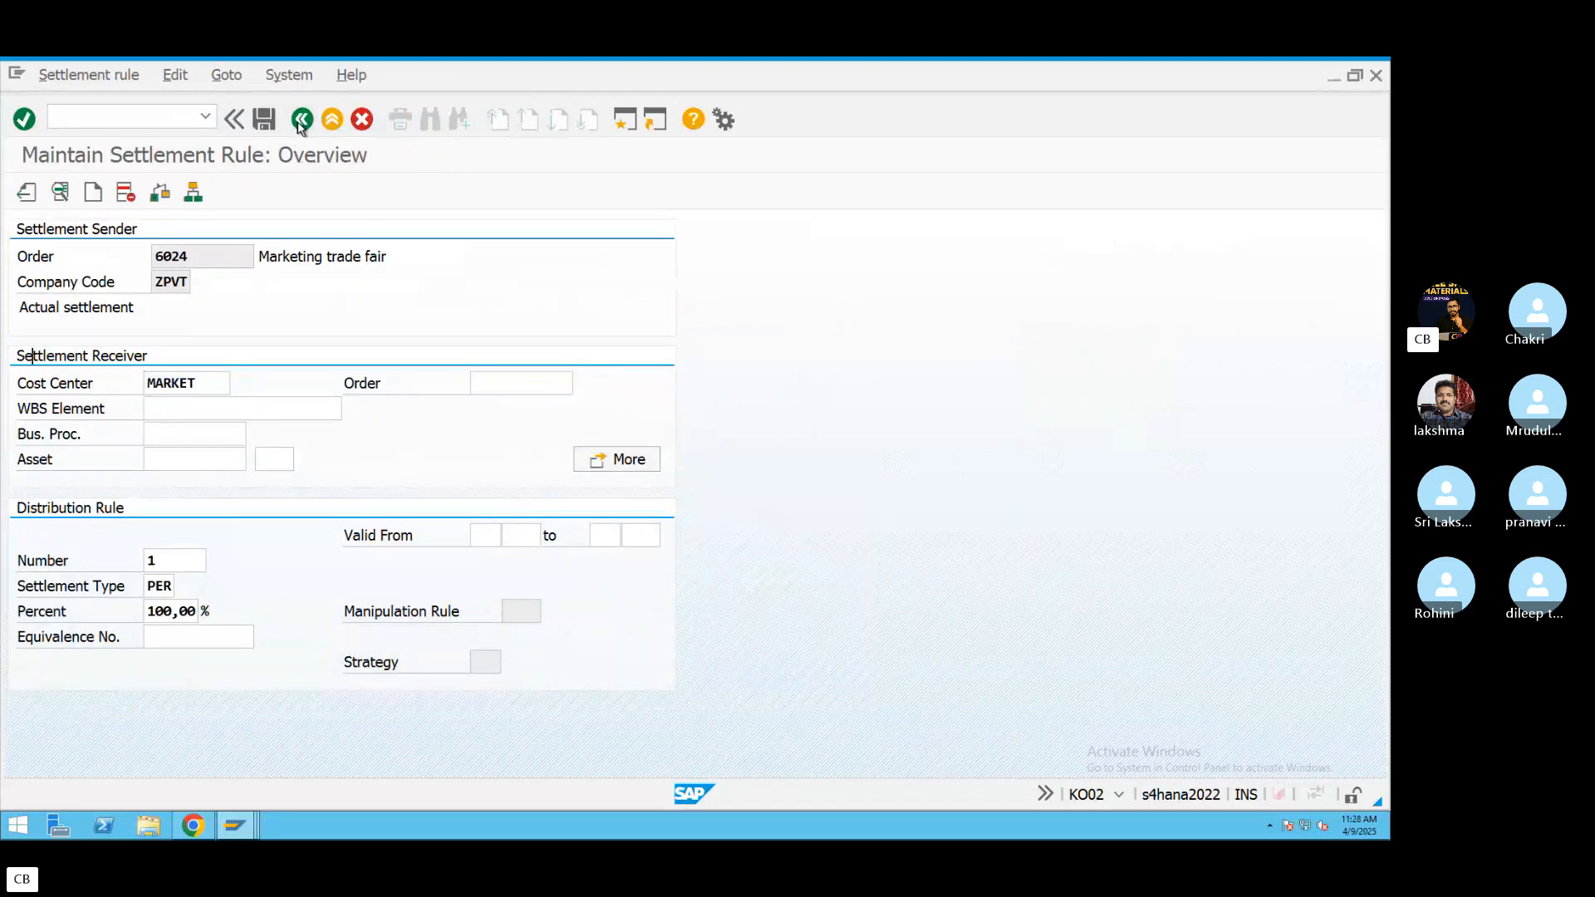
Set the allocation structure to ZP in the order's settlement parameters, save the order and leave the change transaction.
click(226, 75)
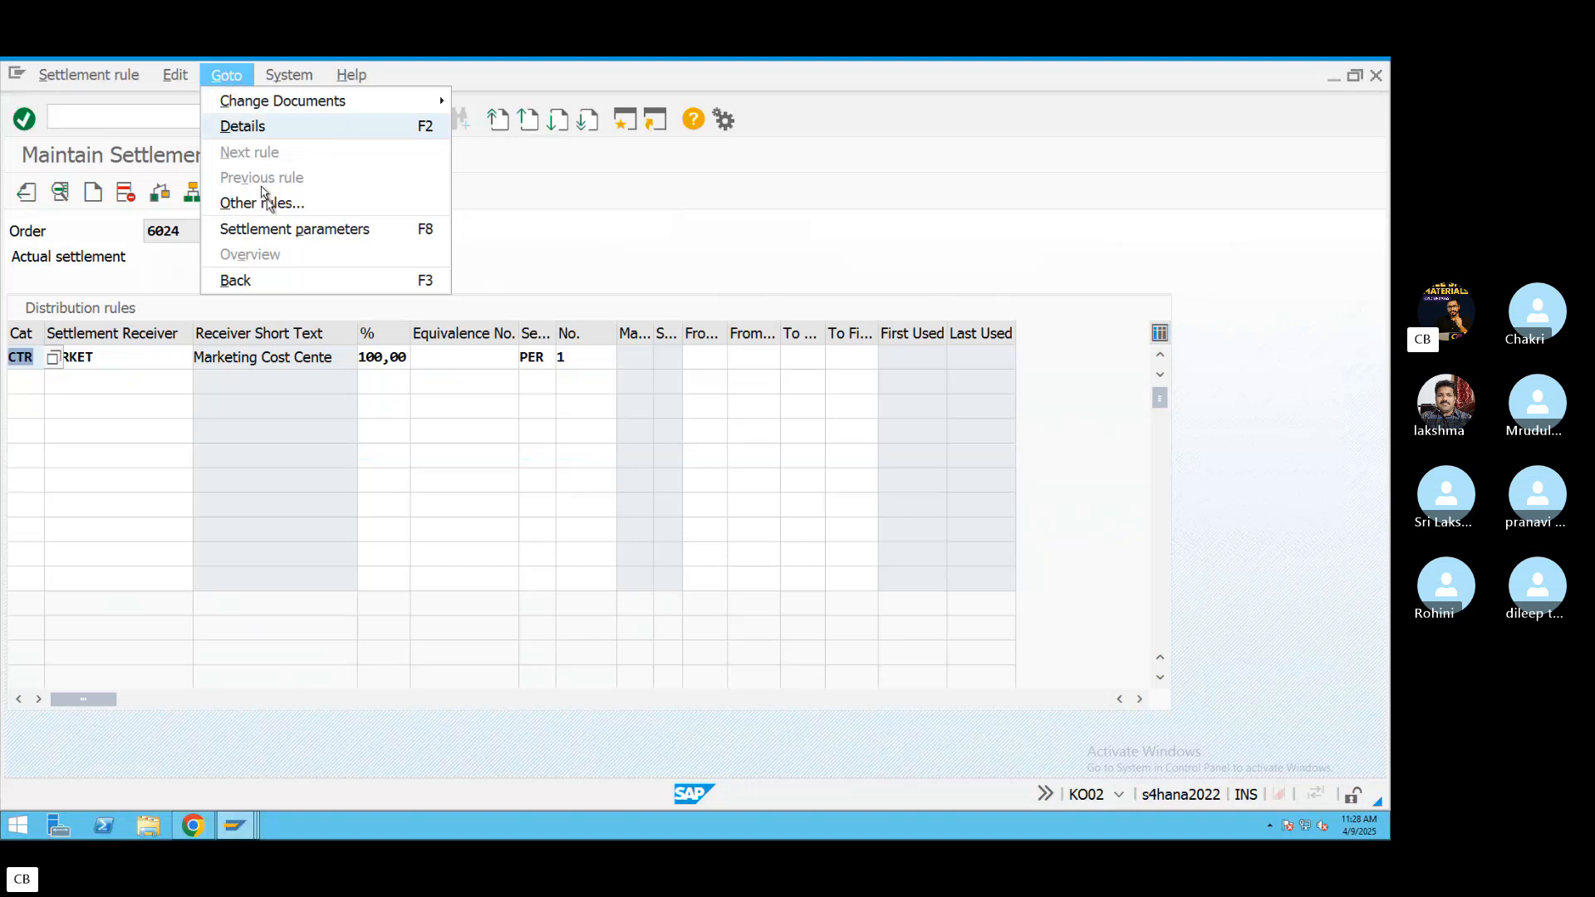
click(279, 224)
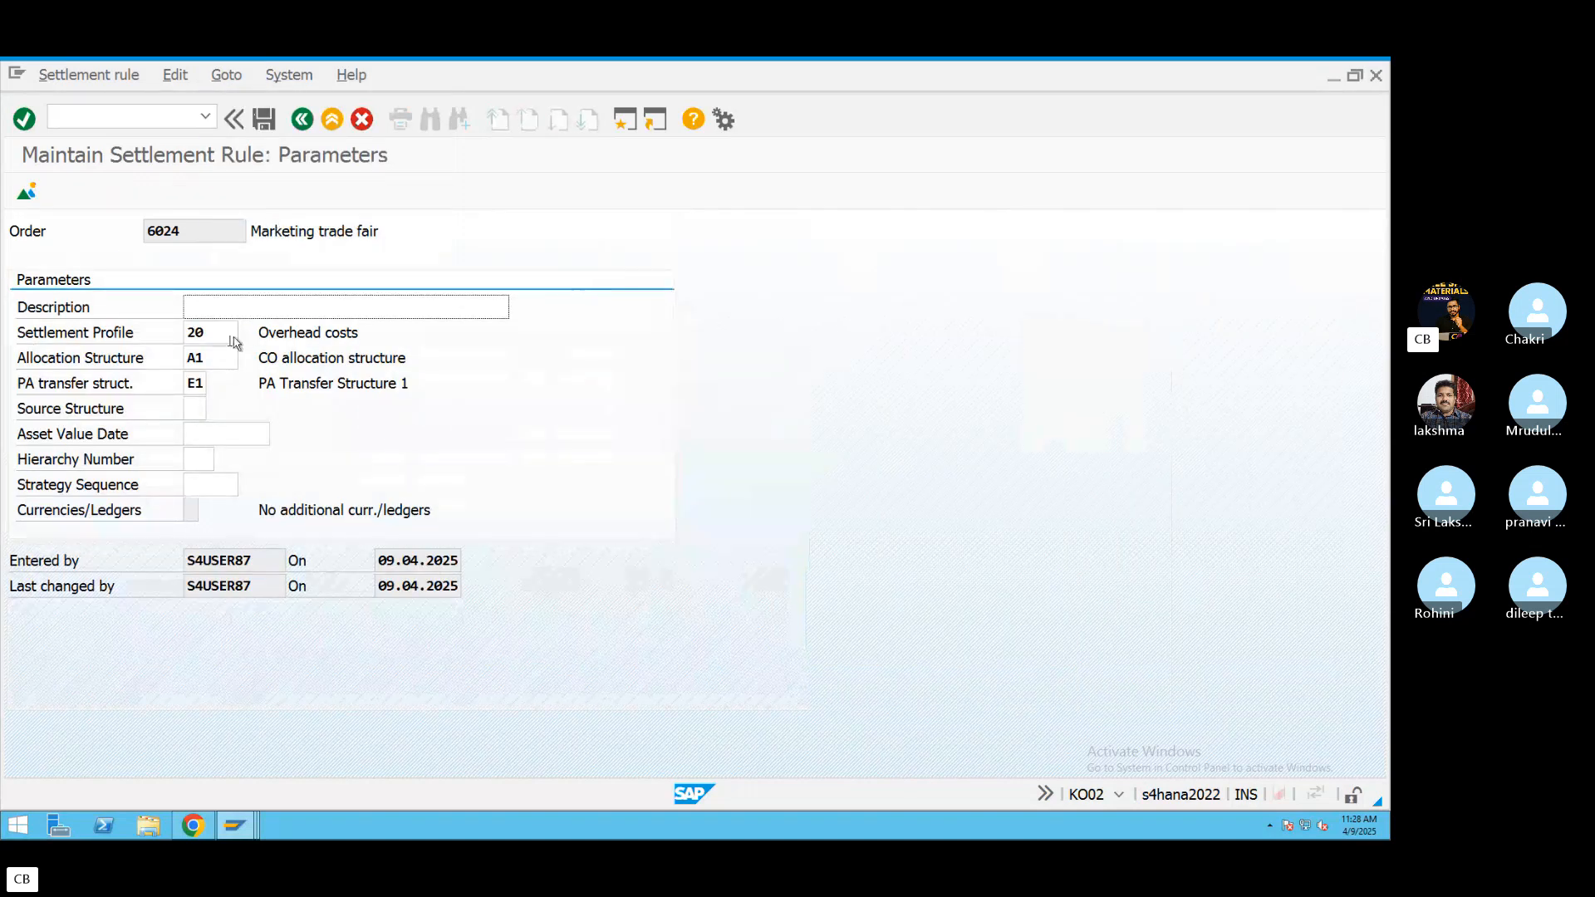
click(227, 357)
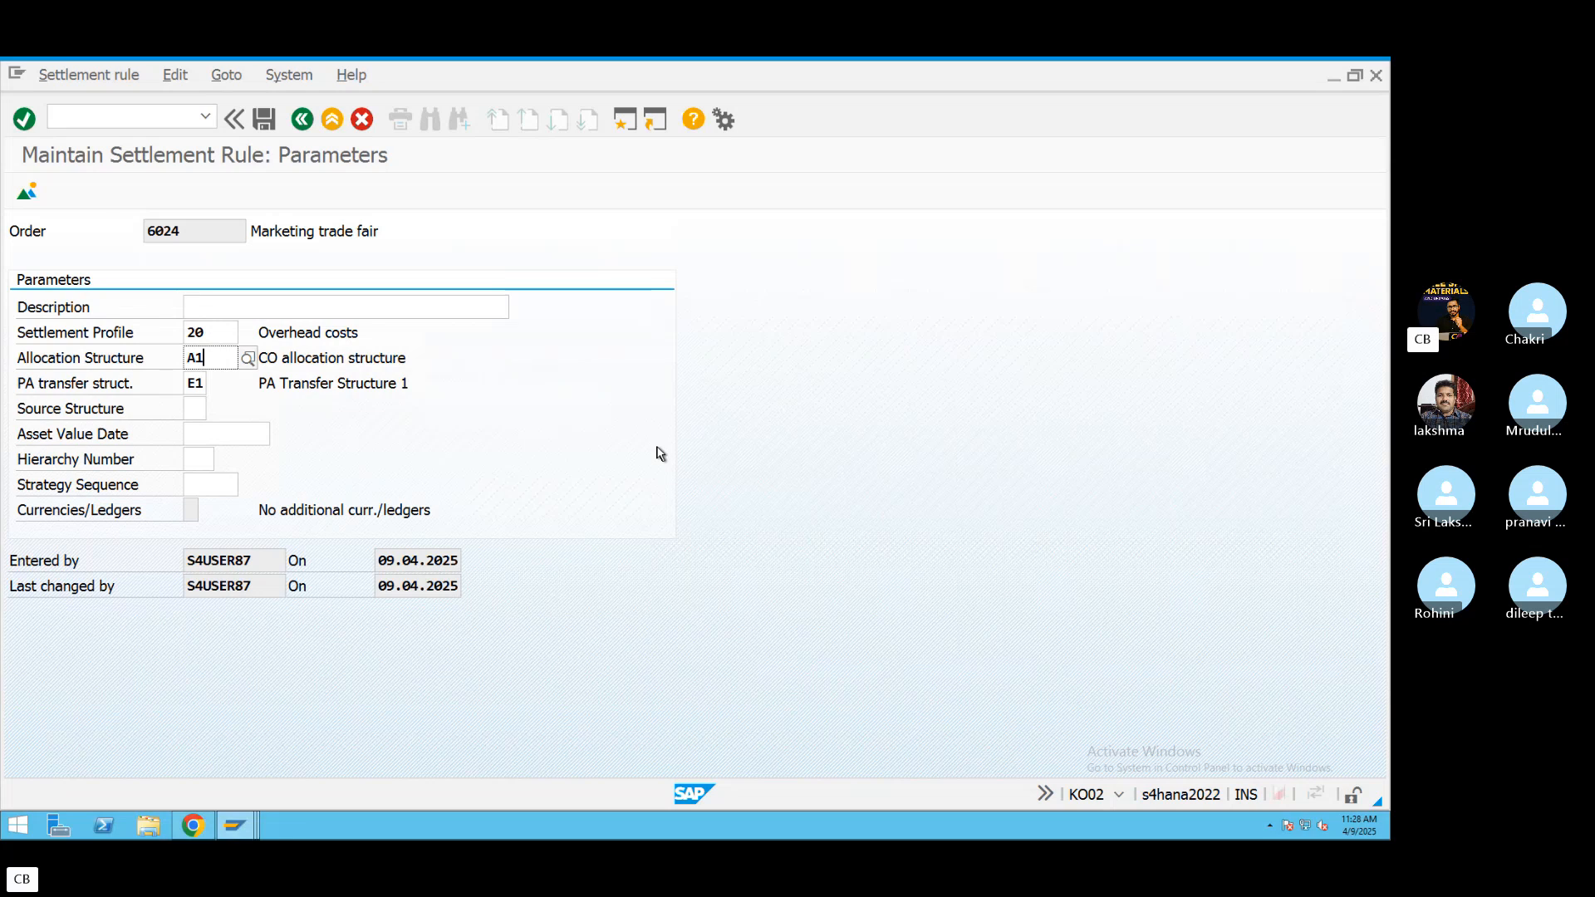
key(BackSpace)
key(BackSpace)
text(ZP)
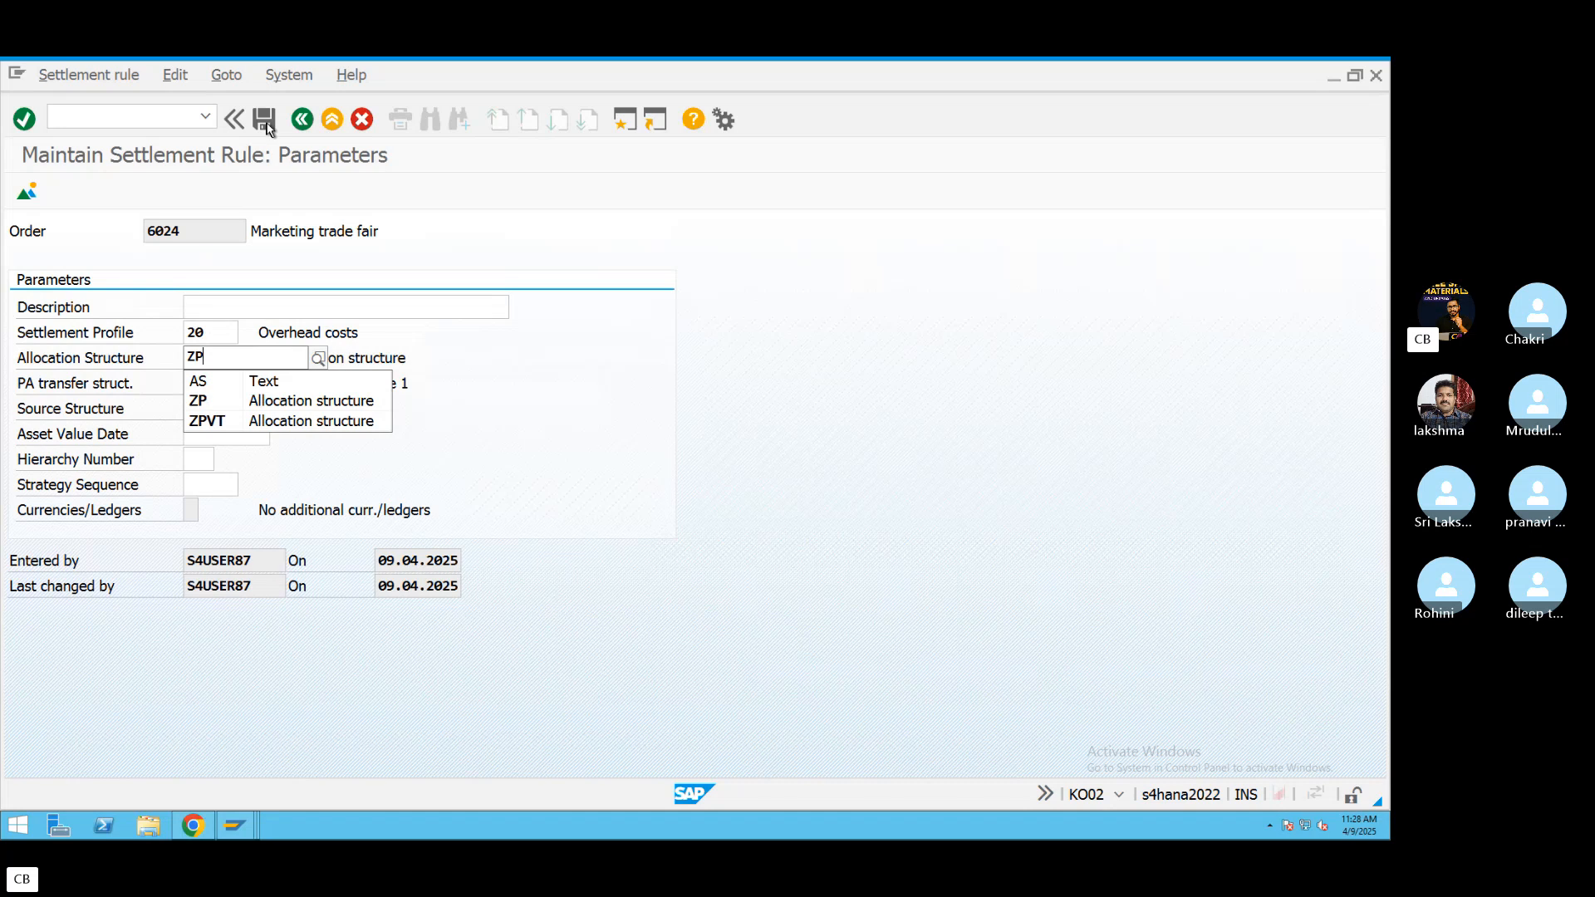
key(Return)
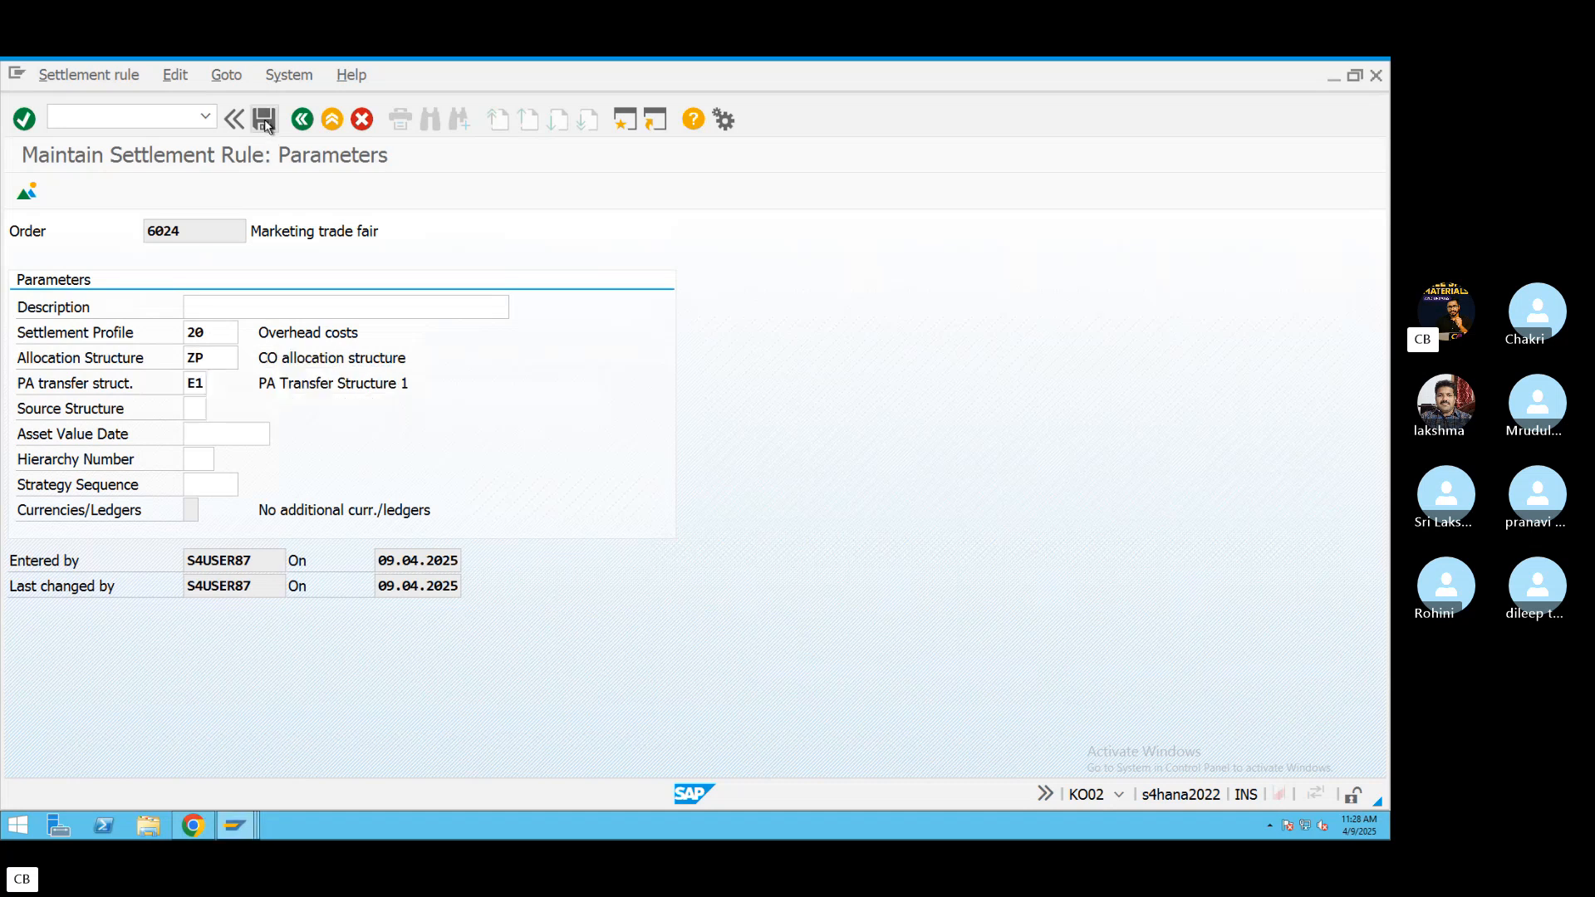
click(265, 122)
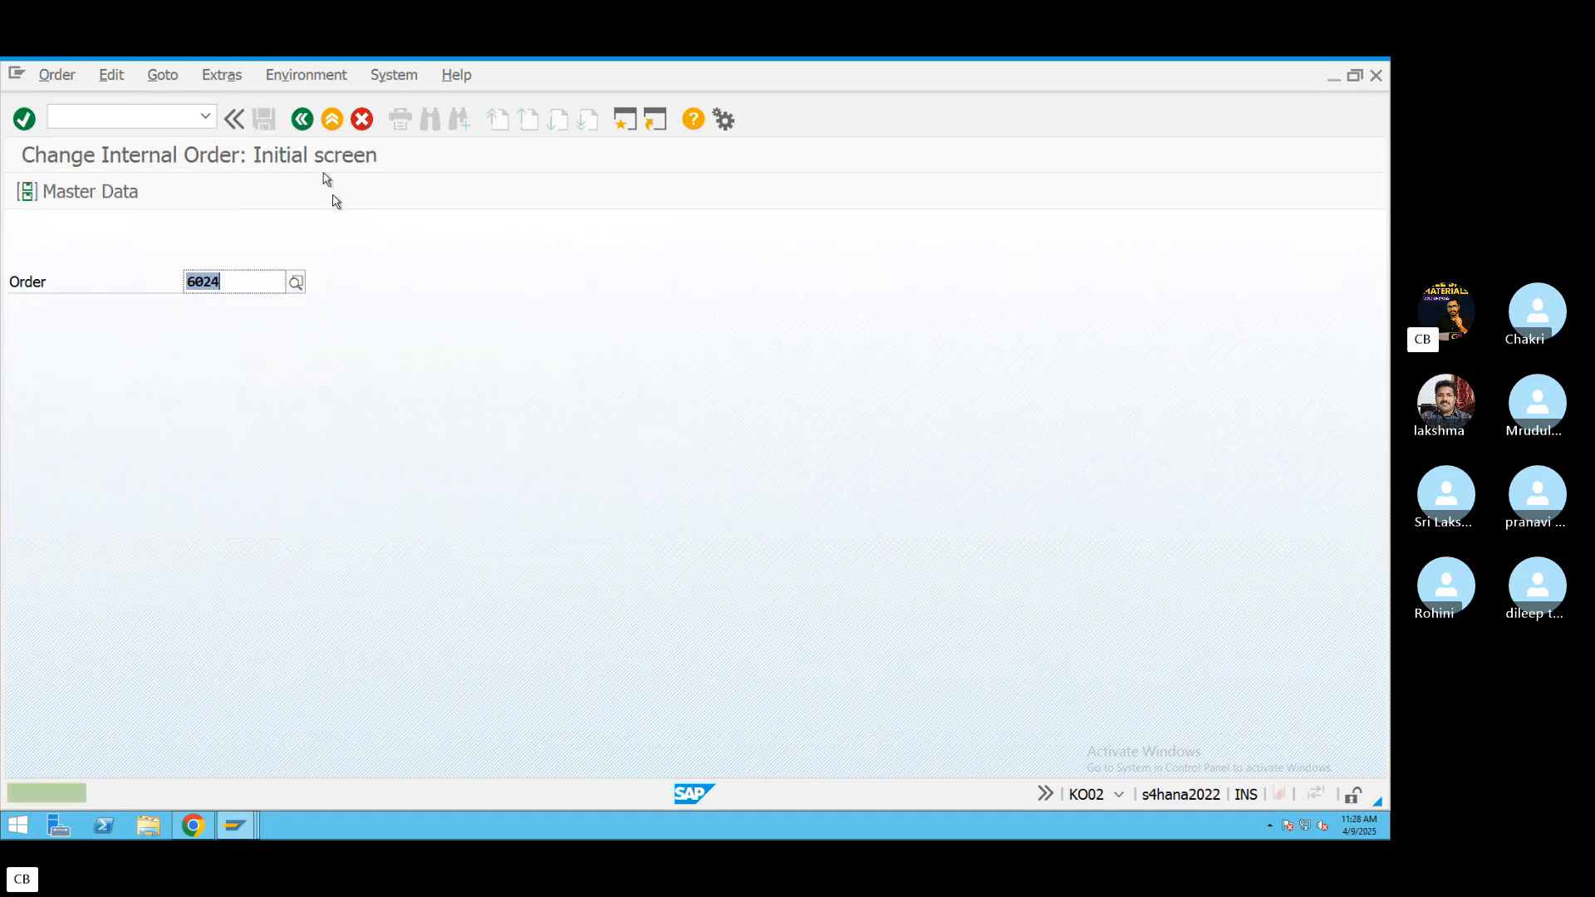
click(302, 120)
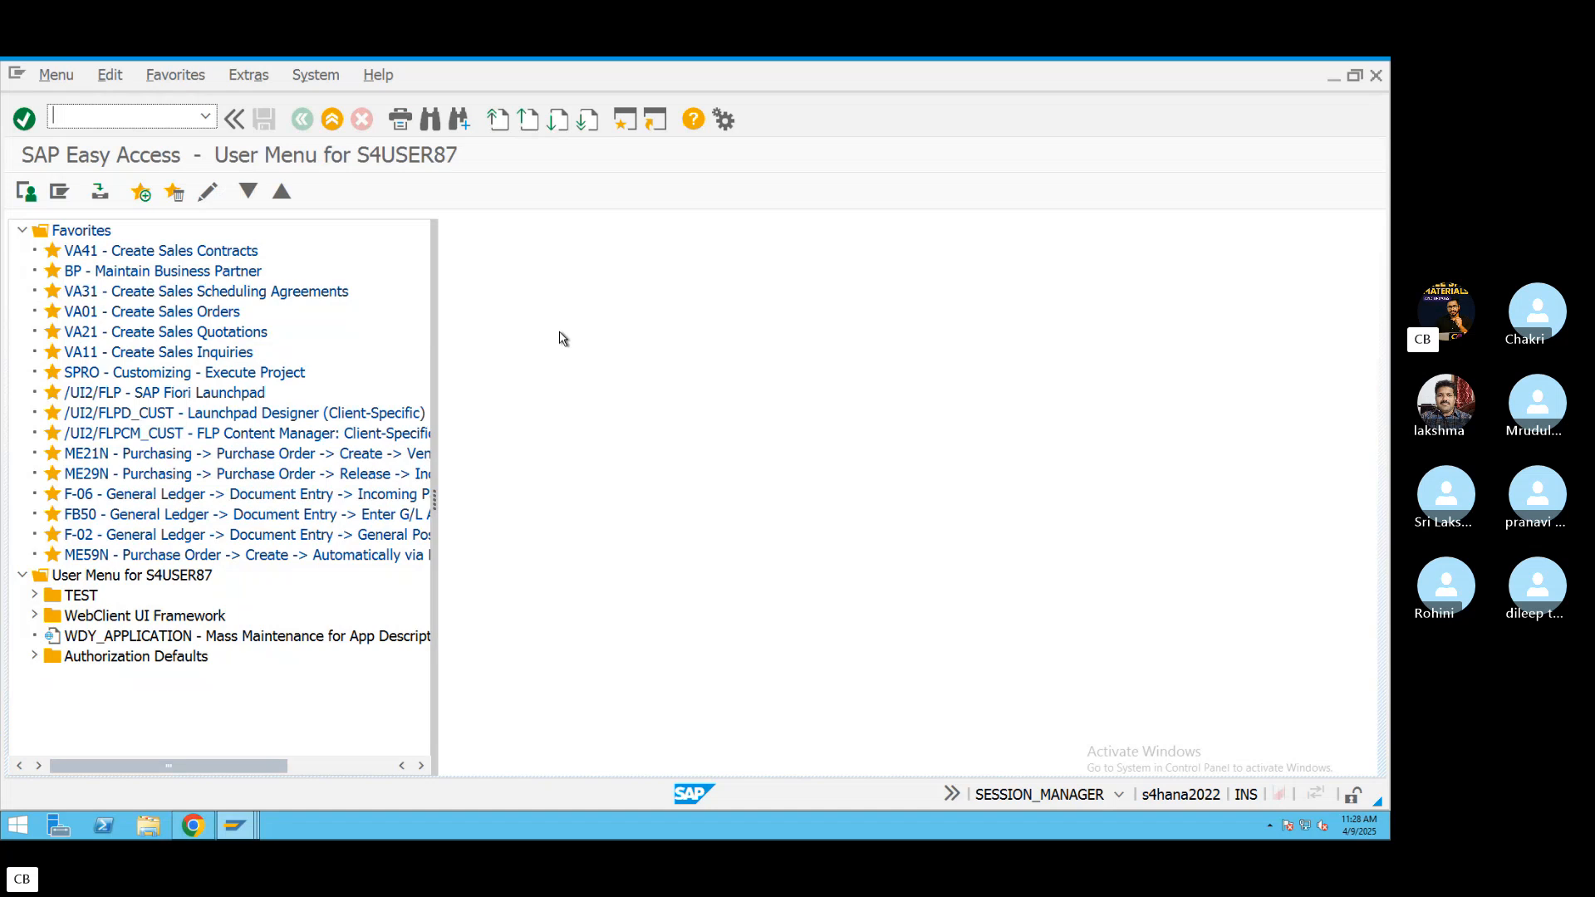
text(KP06)
key(Return)
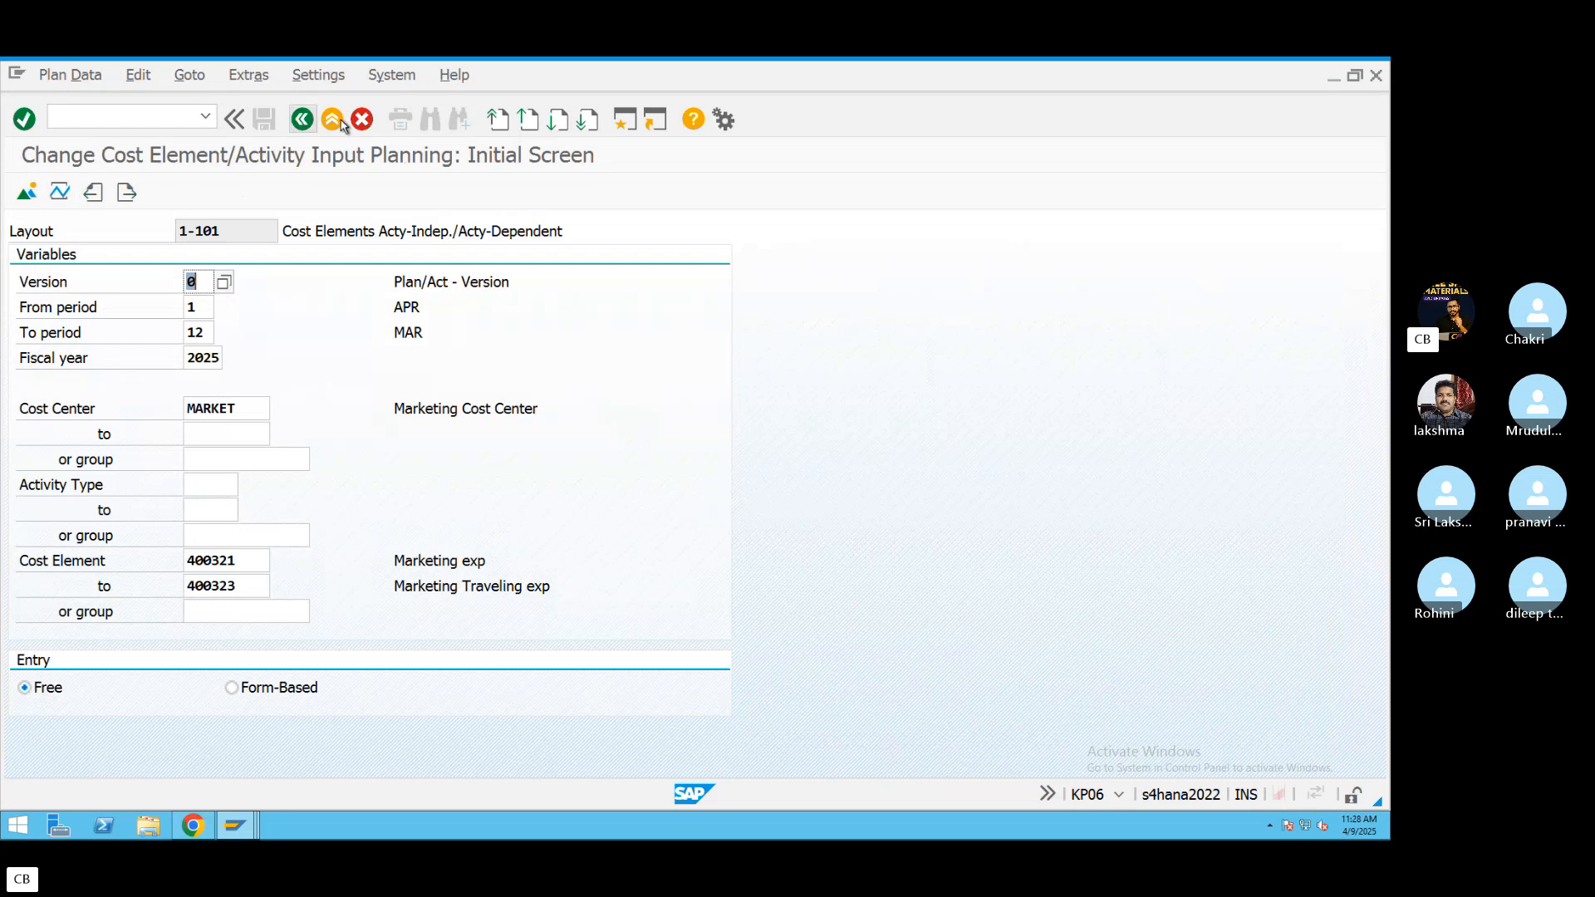
click(303, 124)
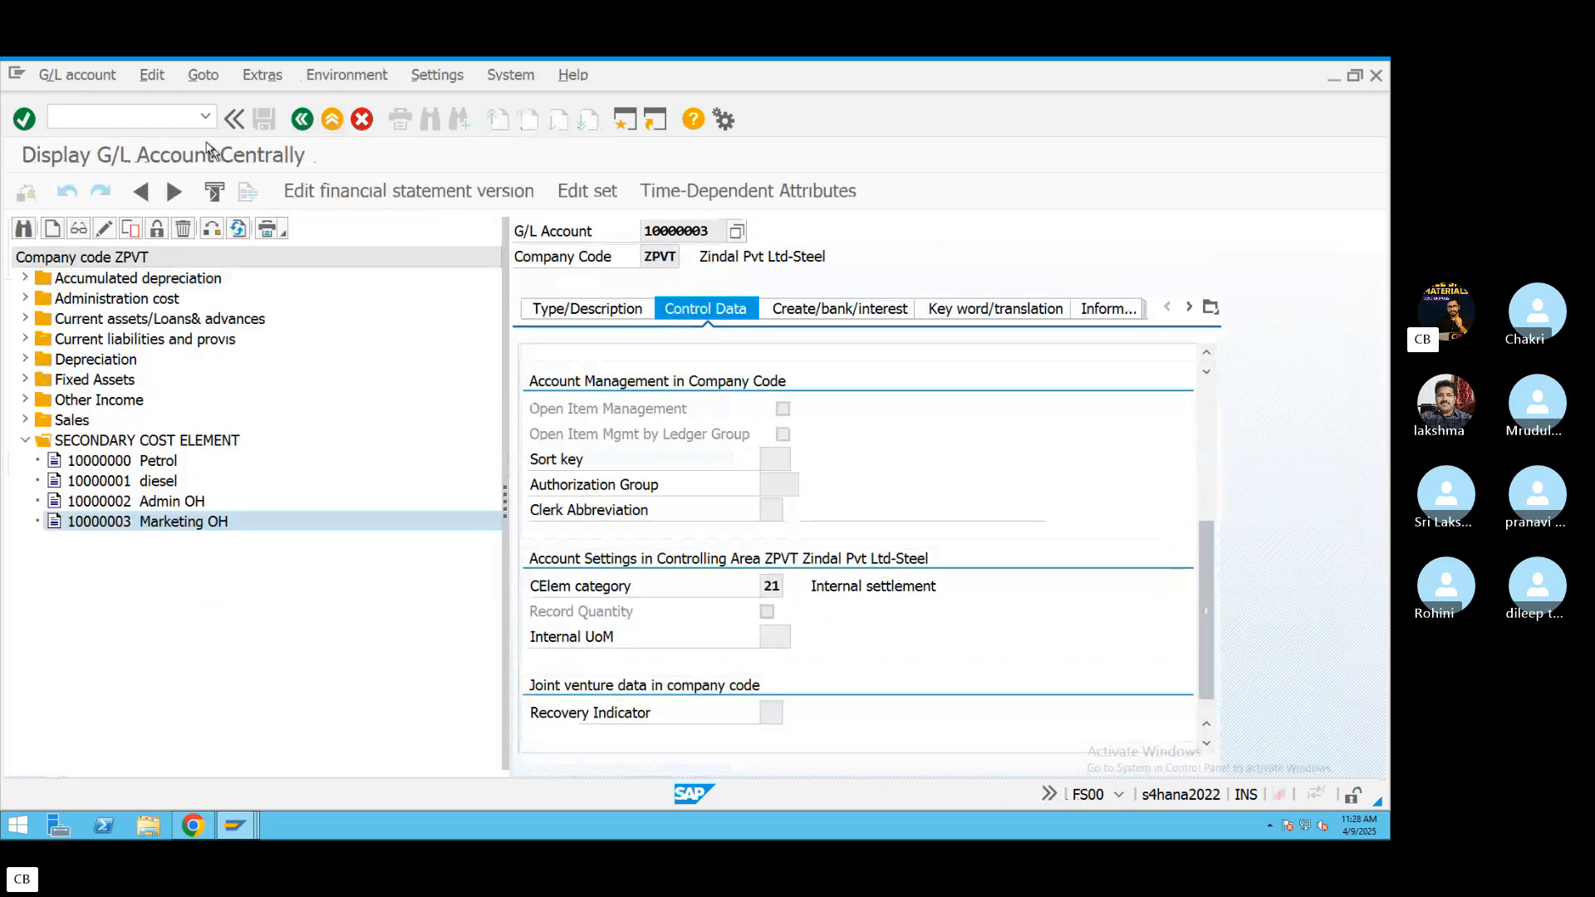
Leave the G/L account display, test-run the marketing order's actual settlement in transaction KO88, and open the error's long text.
click(297, 124)
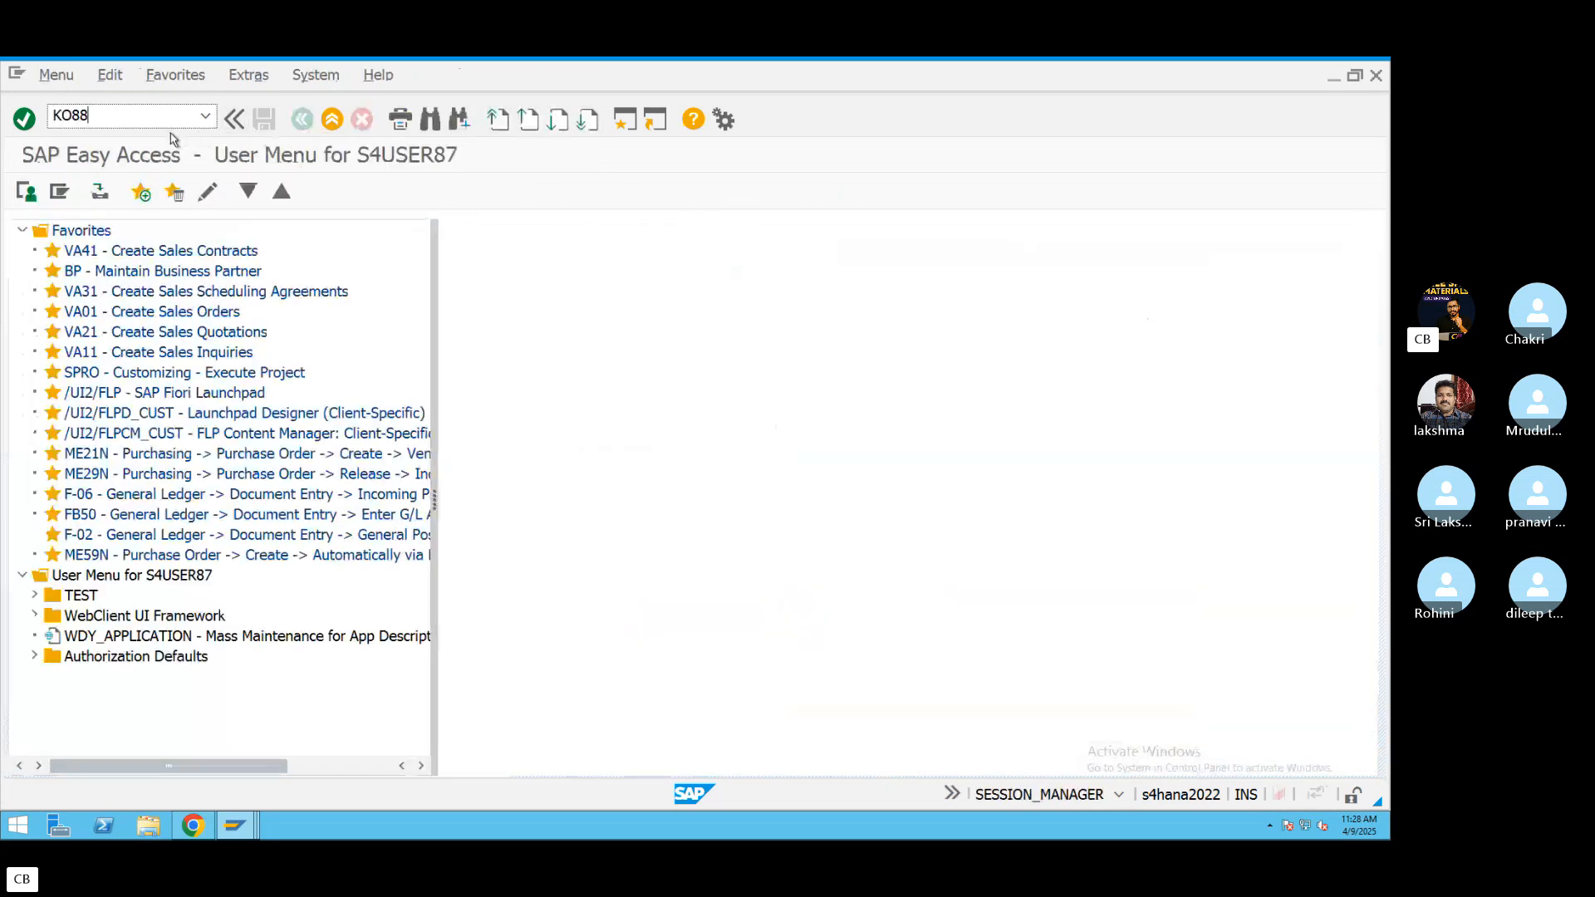
text(KO88)
key(Return)
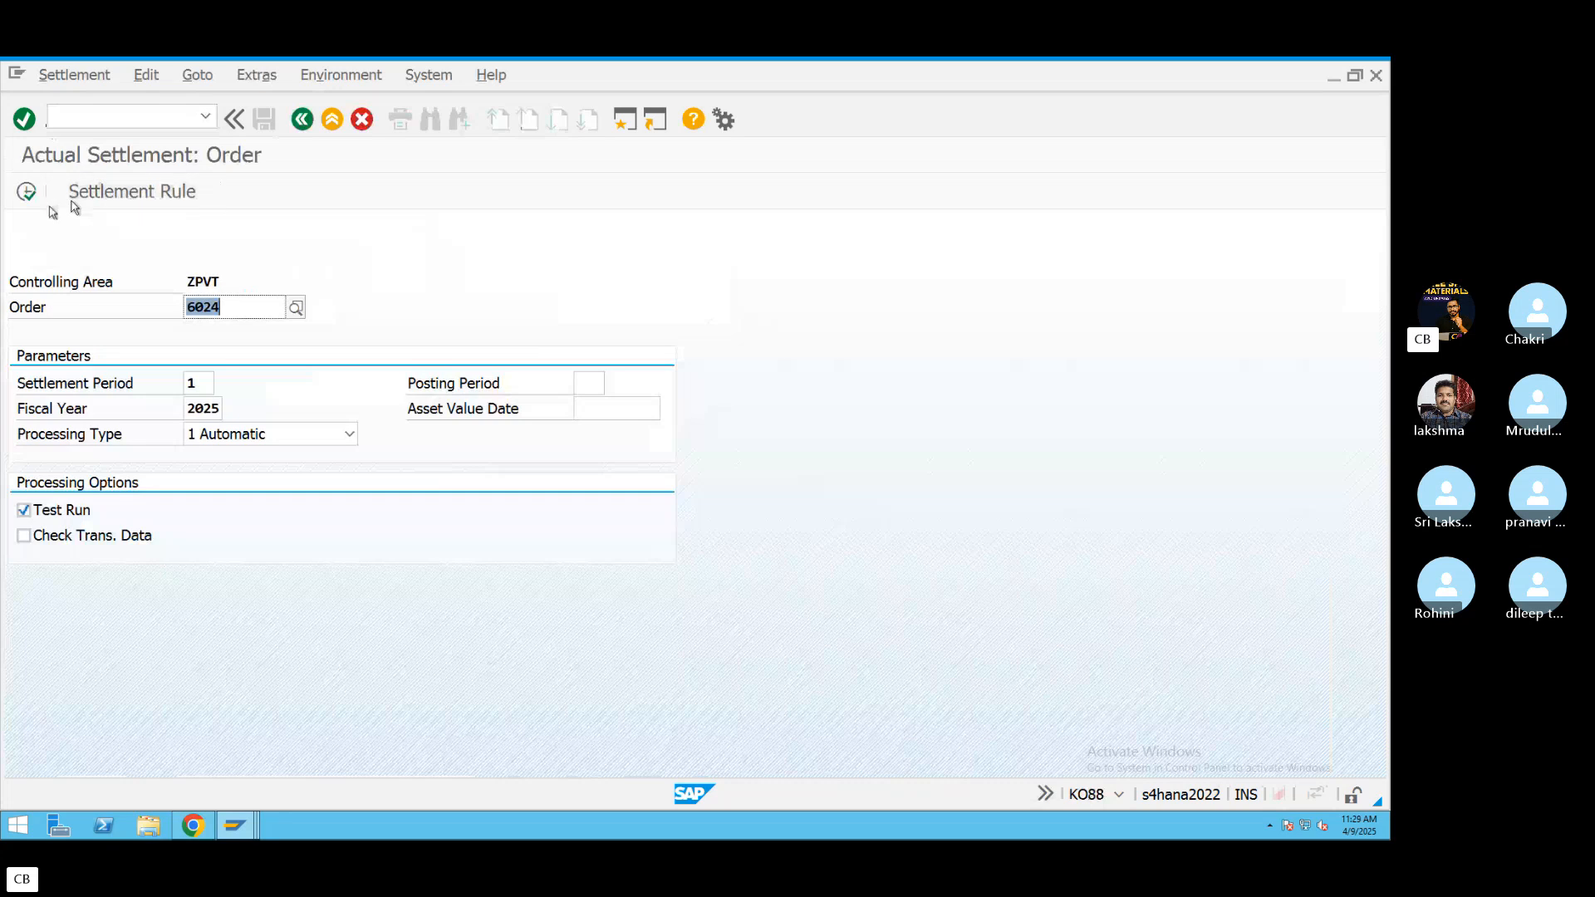
click(25, 192)
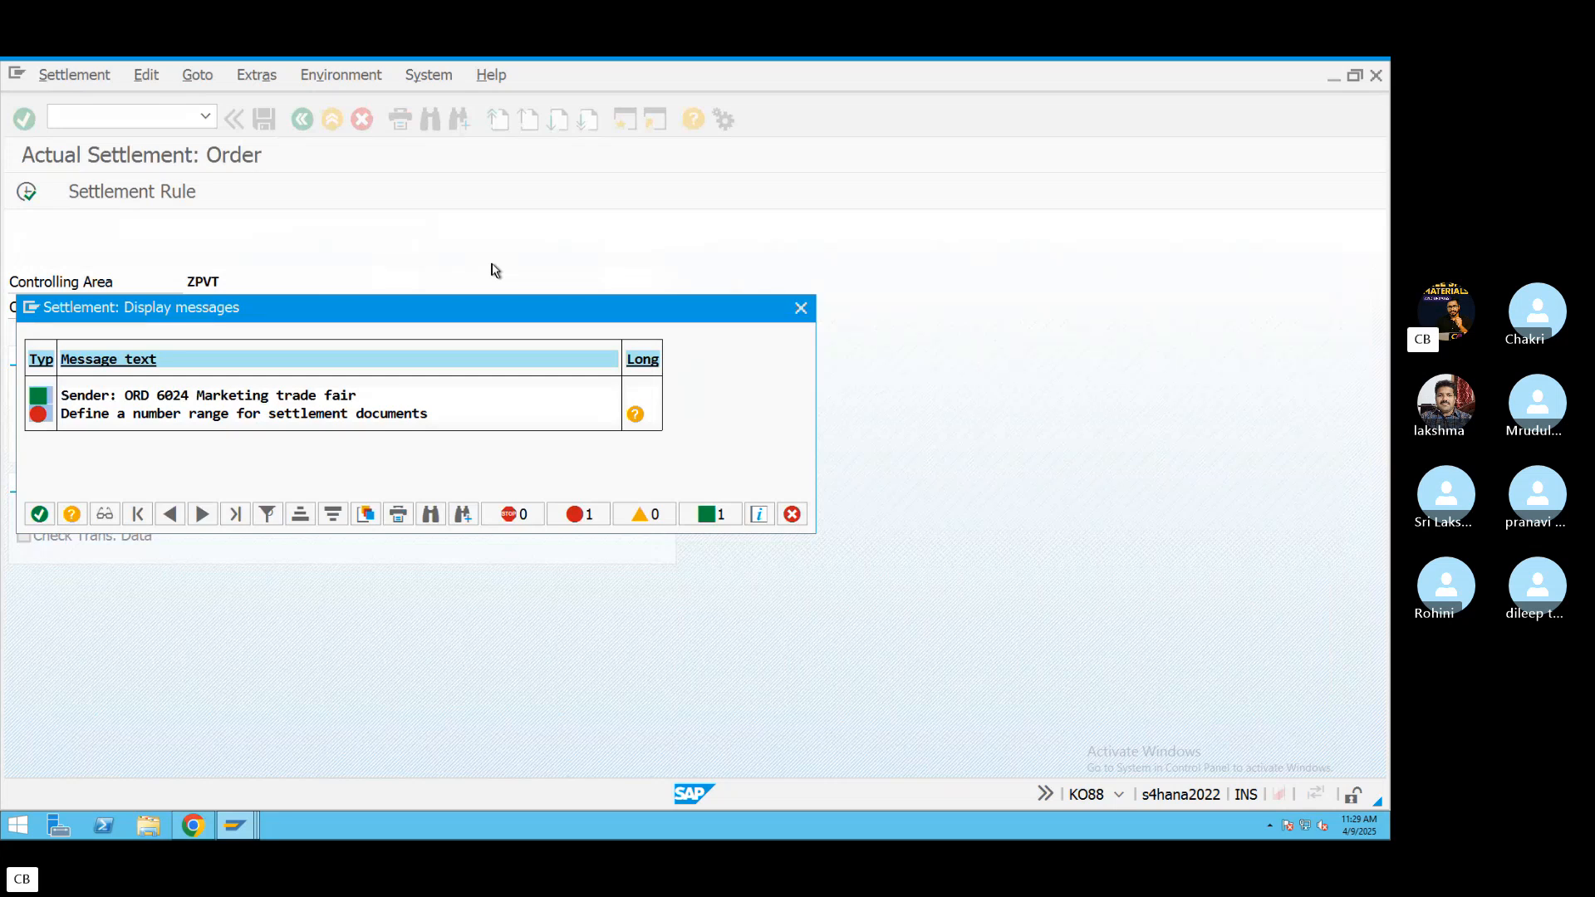
click(635, 413)
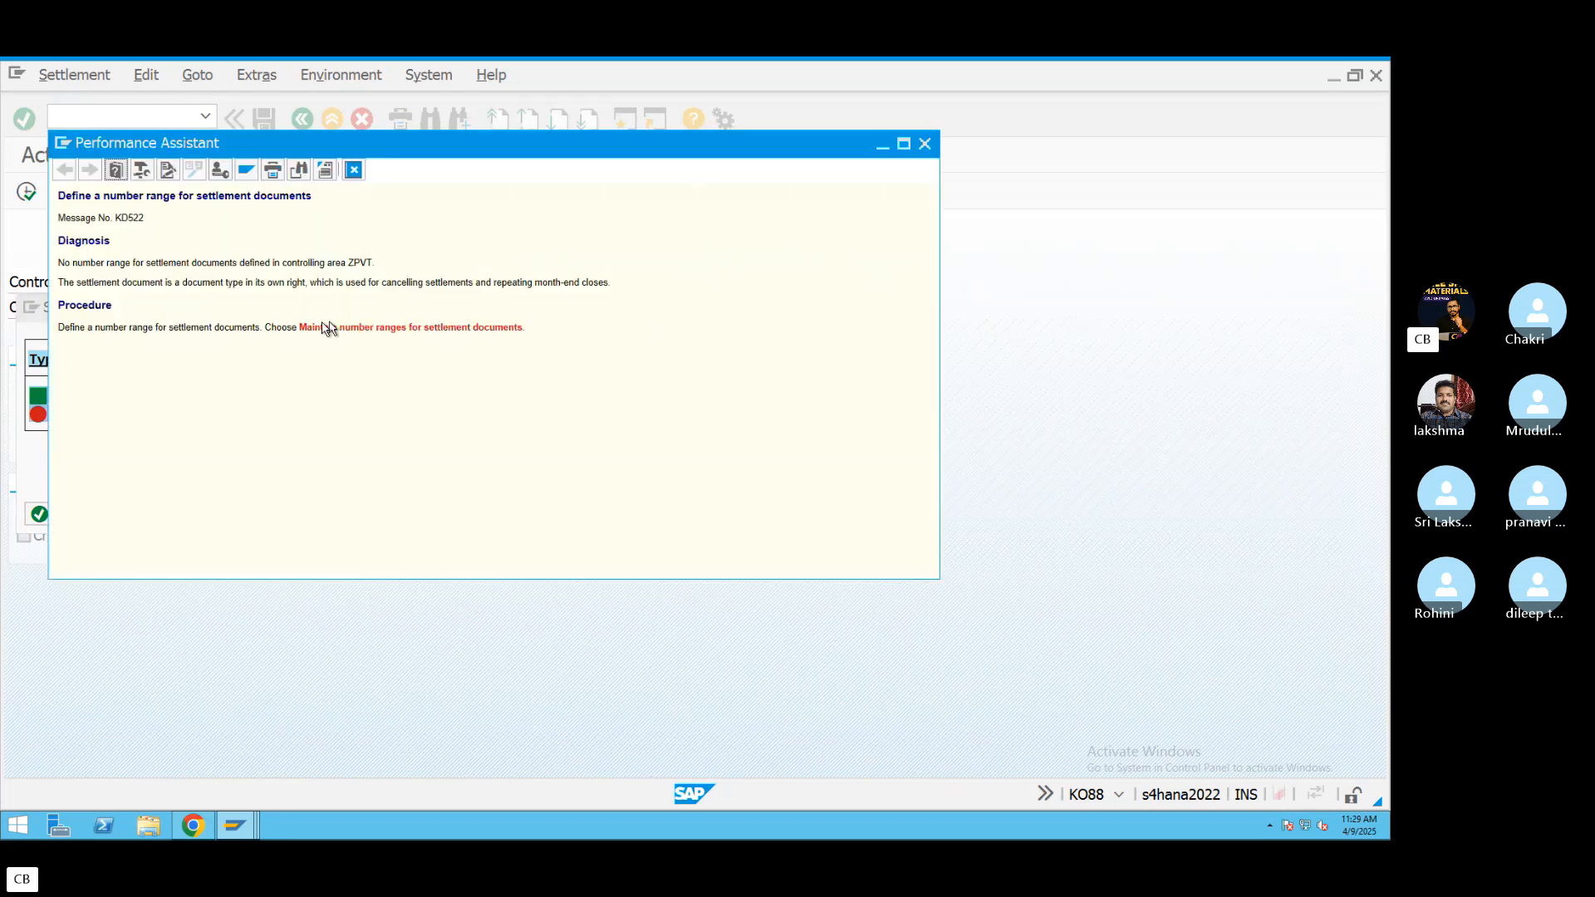
Follow the error's link to the settlement document number range customizing and display the IMG activity keys in a widened additional information column.
click(380, 330)
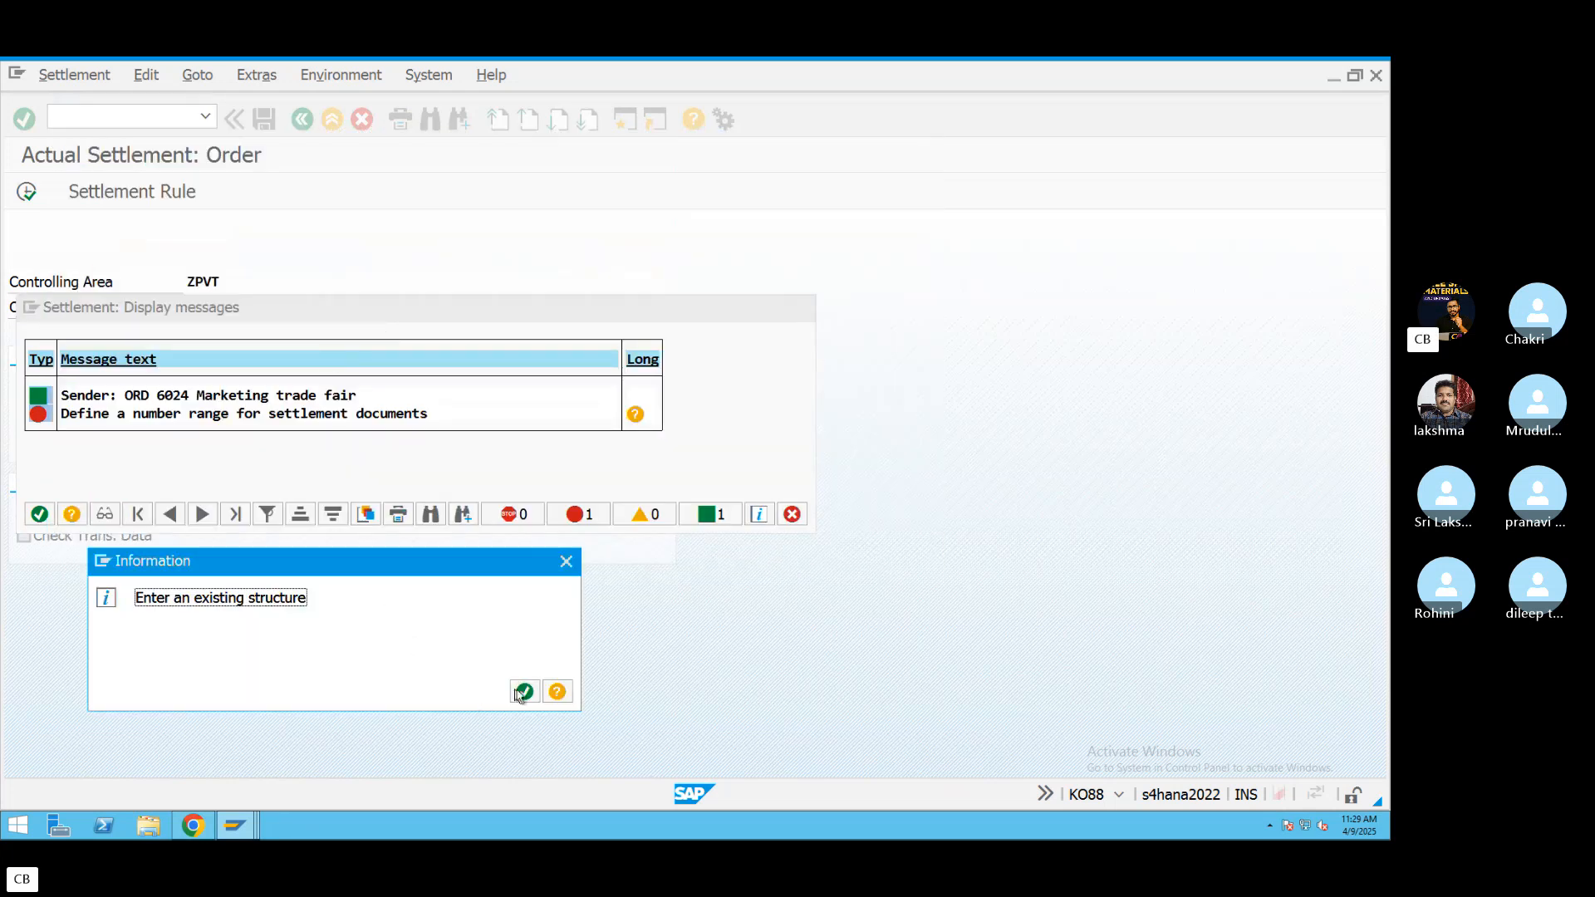
click(523, 691)
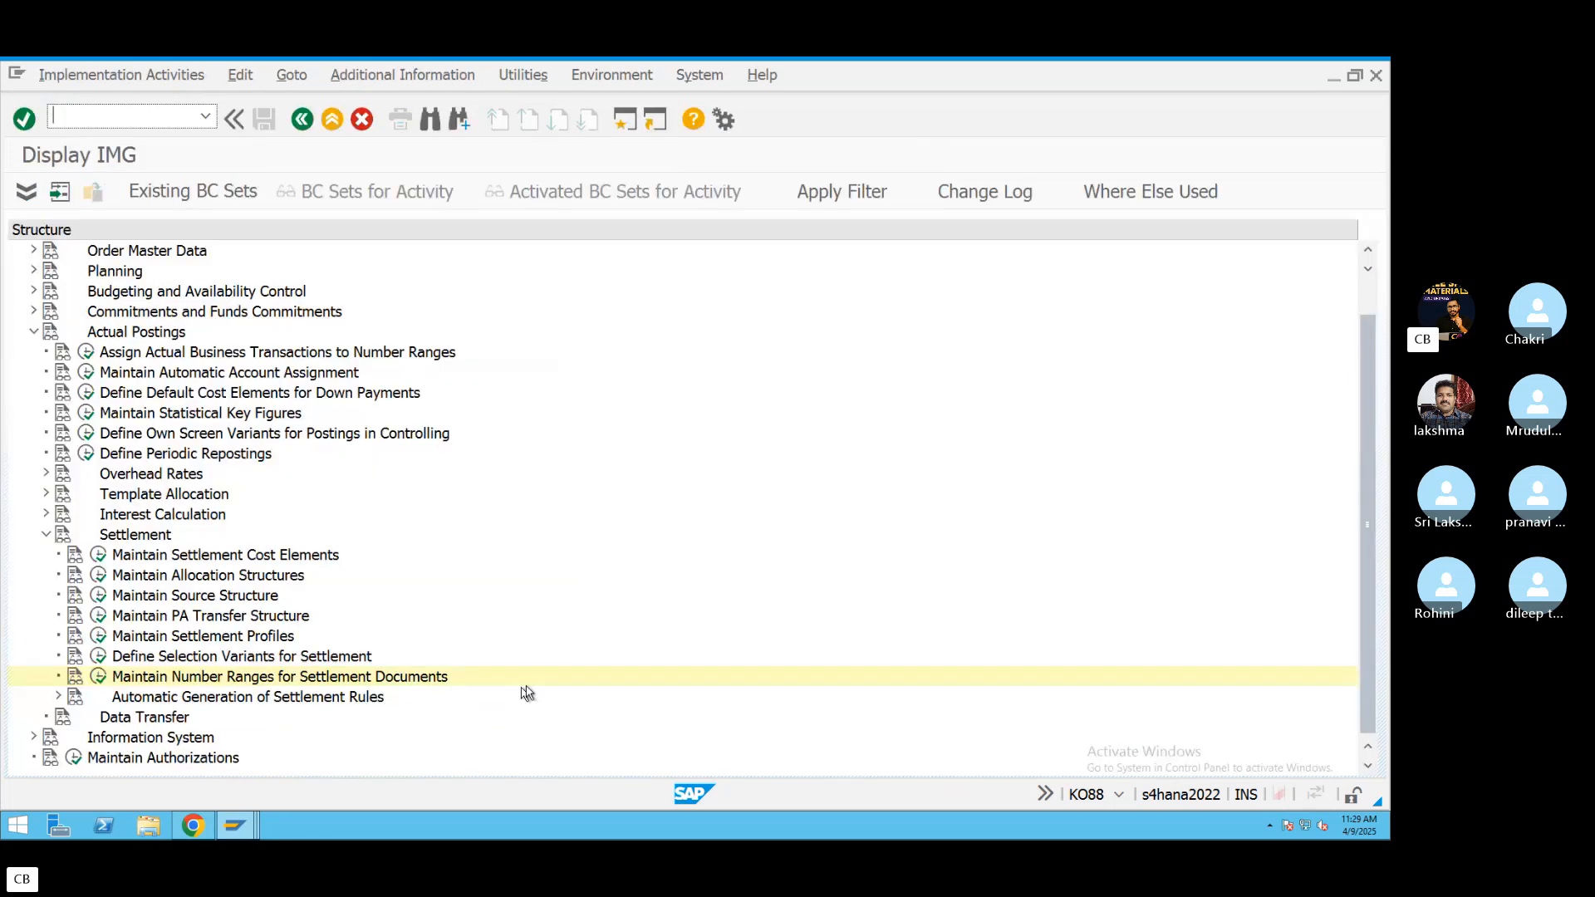
click(387, 79)
mouse_move(459, 103)
mouse_move(598, 128)
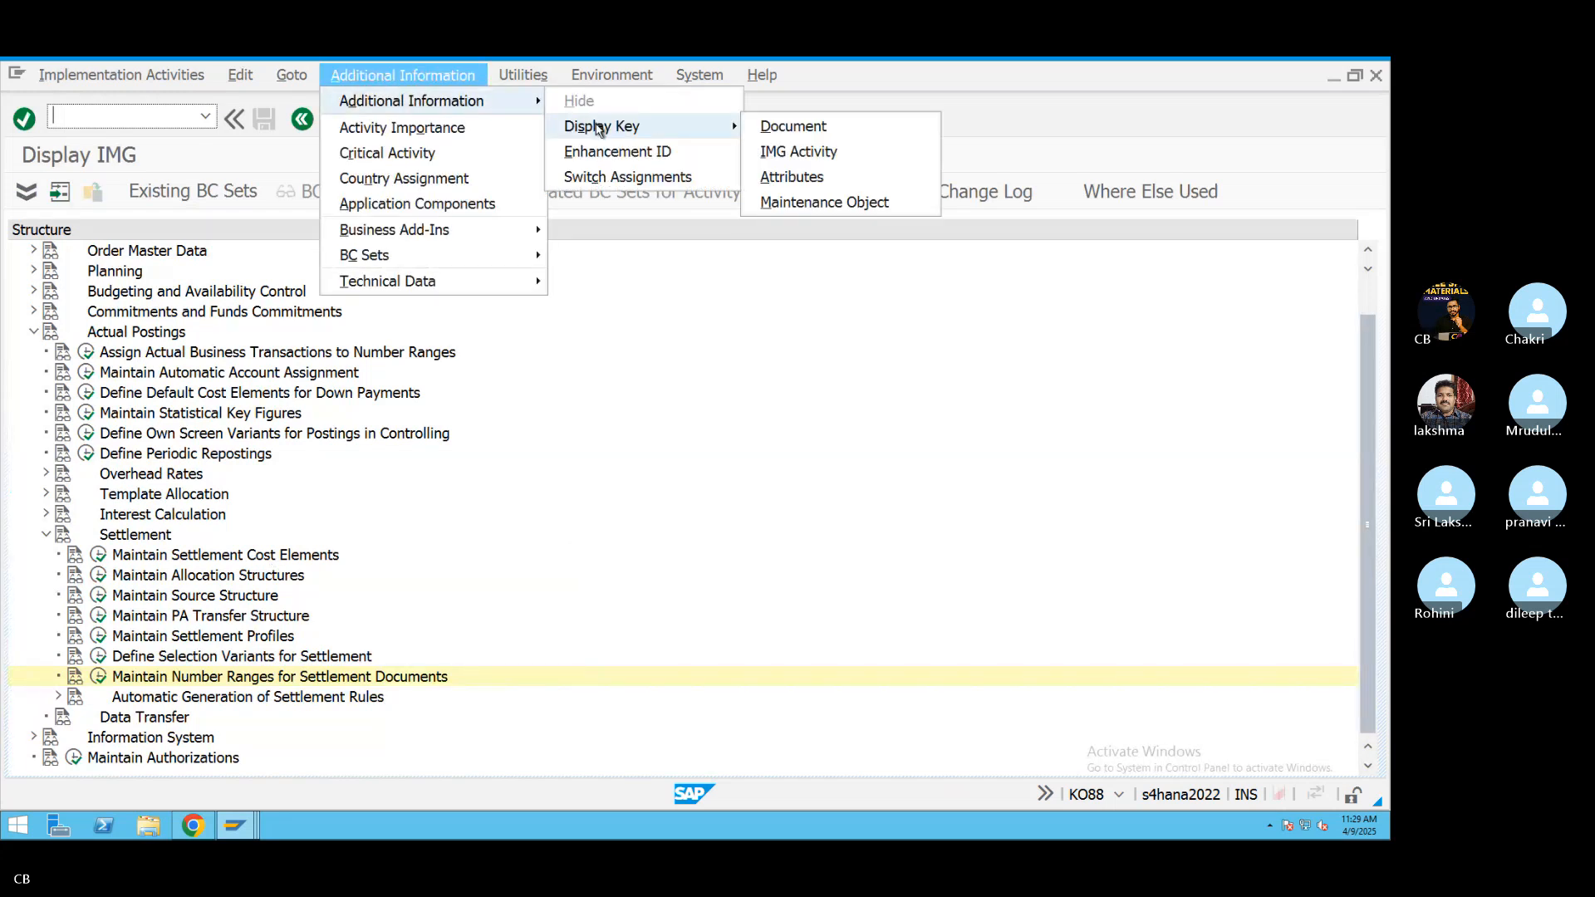
click(780, 144)
click(421, 77)
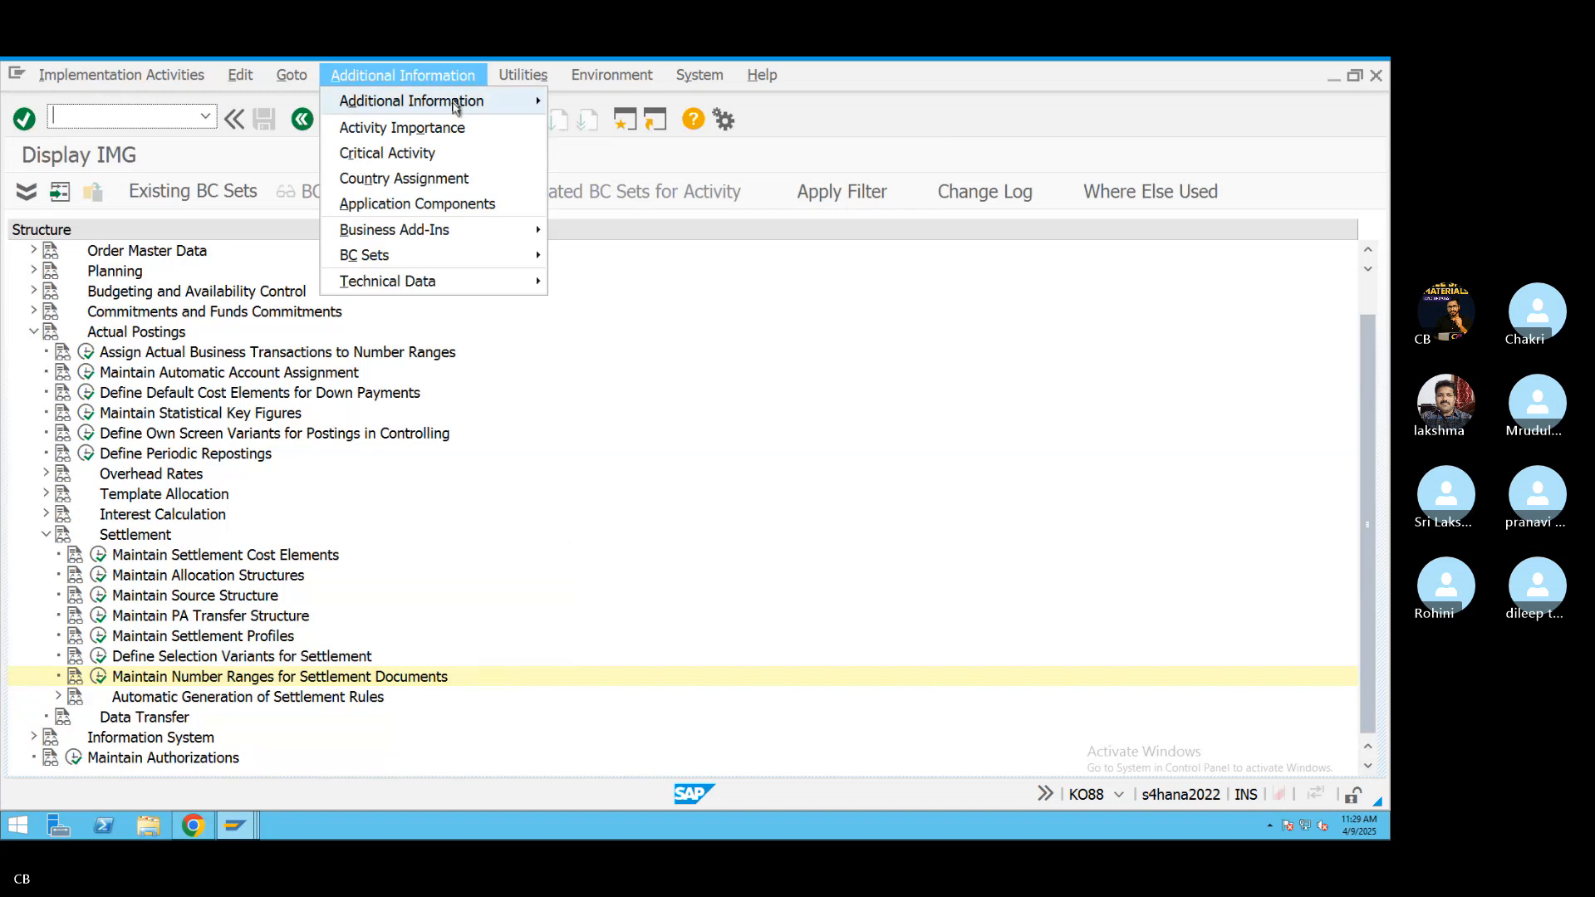
mouse_move(456, 108)
mouse_move(641, 131)
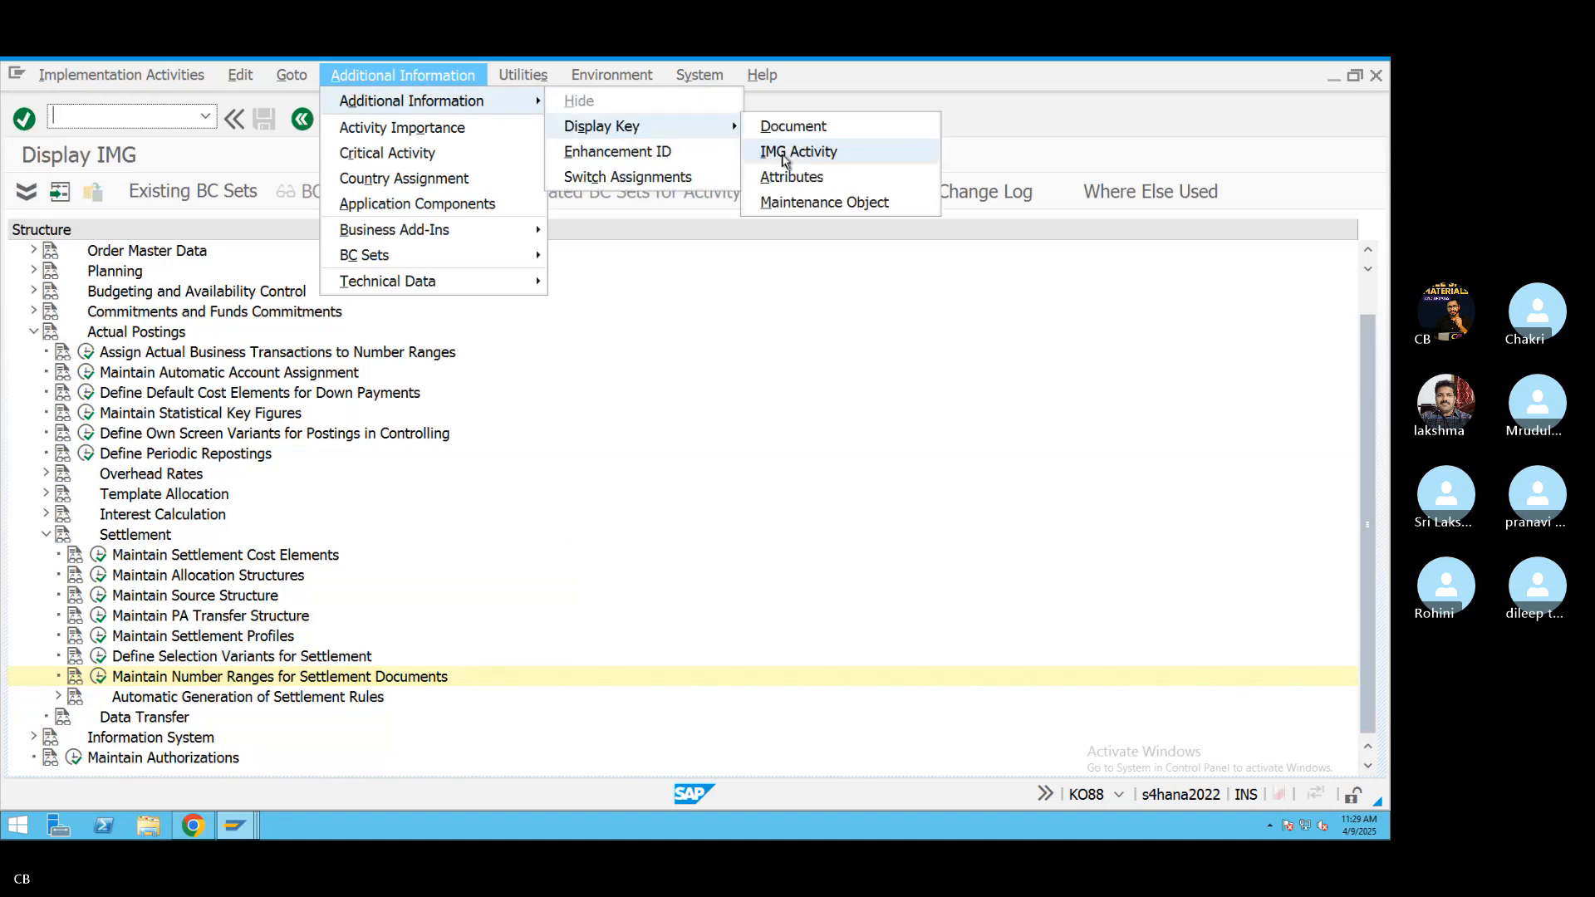
click(784, 152)
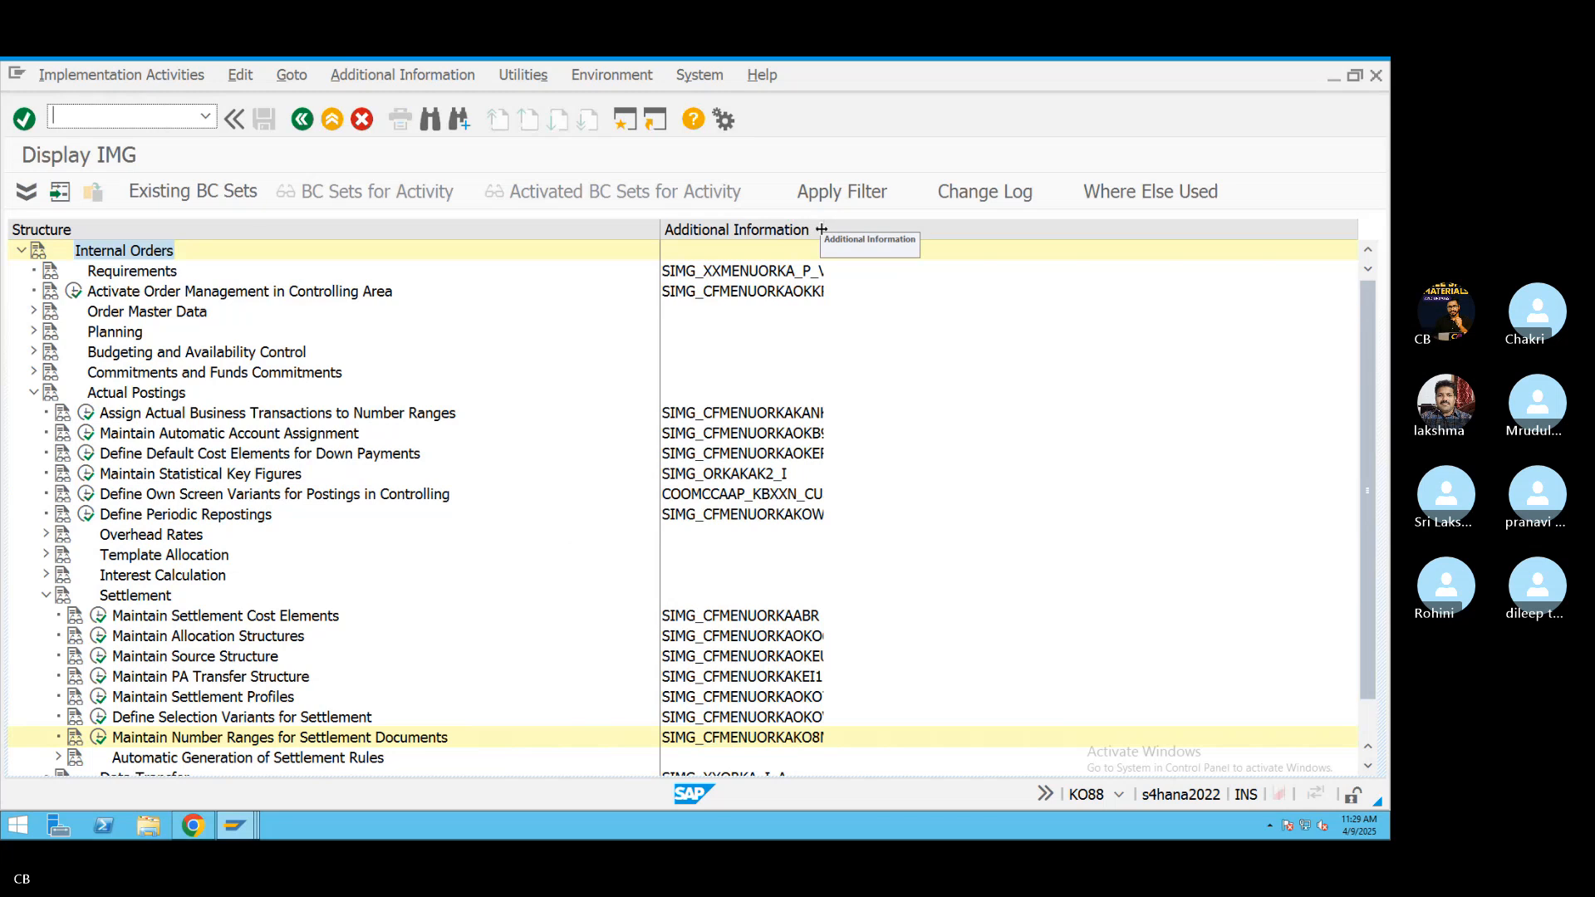
drag(819, 225, 863, 227)
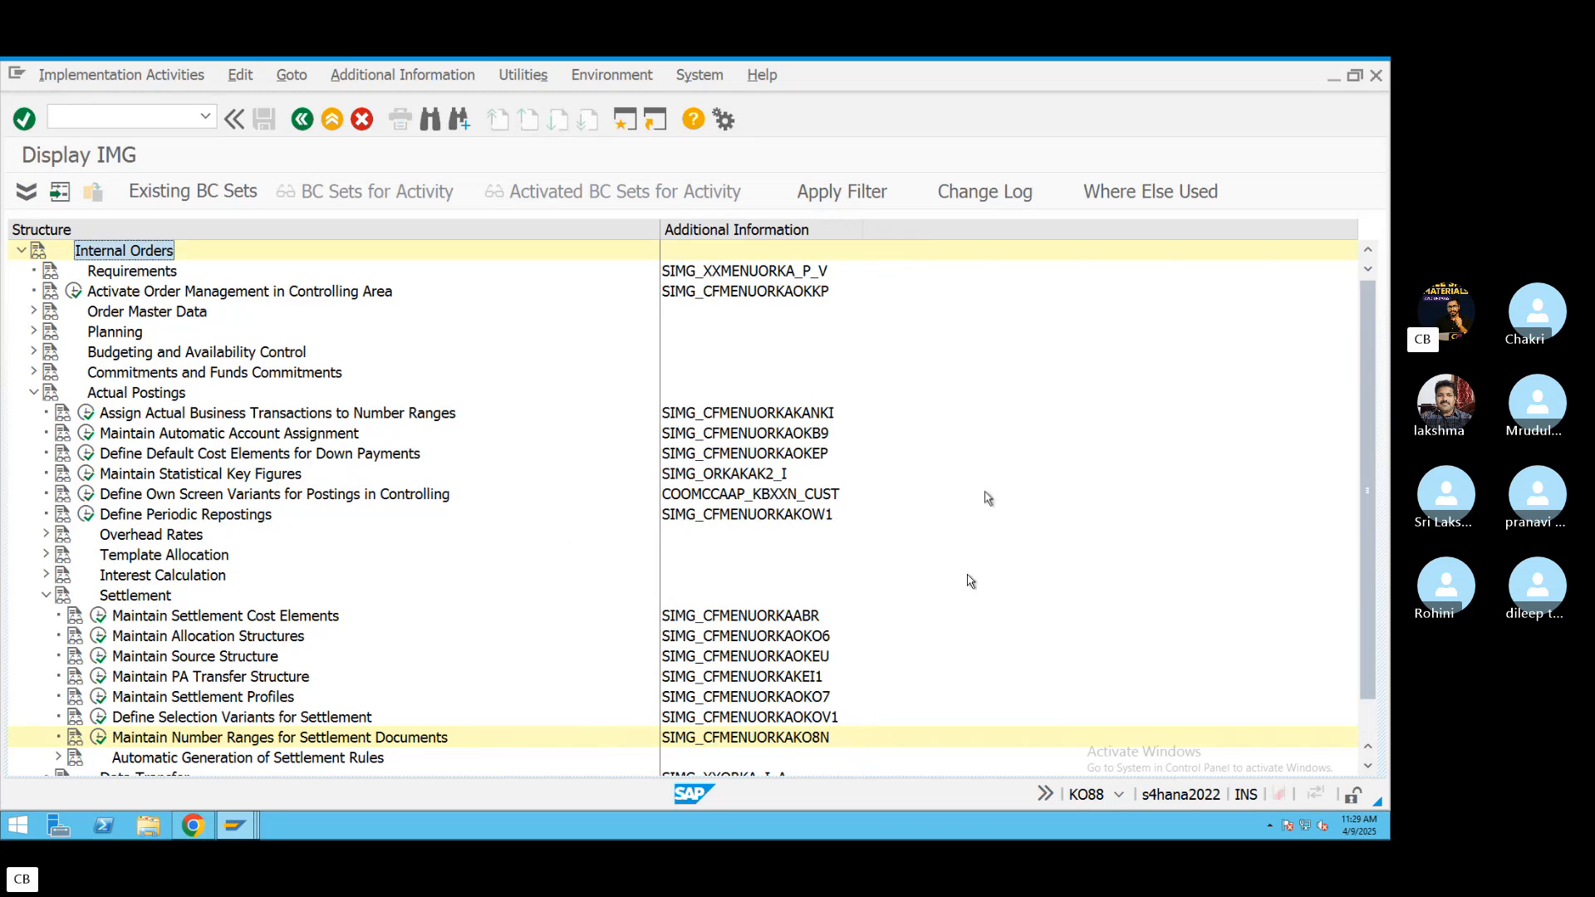
Open Maintain Number Ranges for Settlement Documents and review the existing number range intervals before returning to the initial screen.
click(99, 724)
click(101, 737)
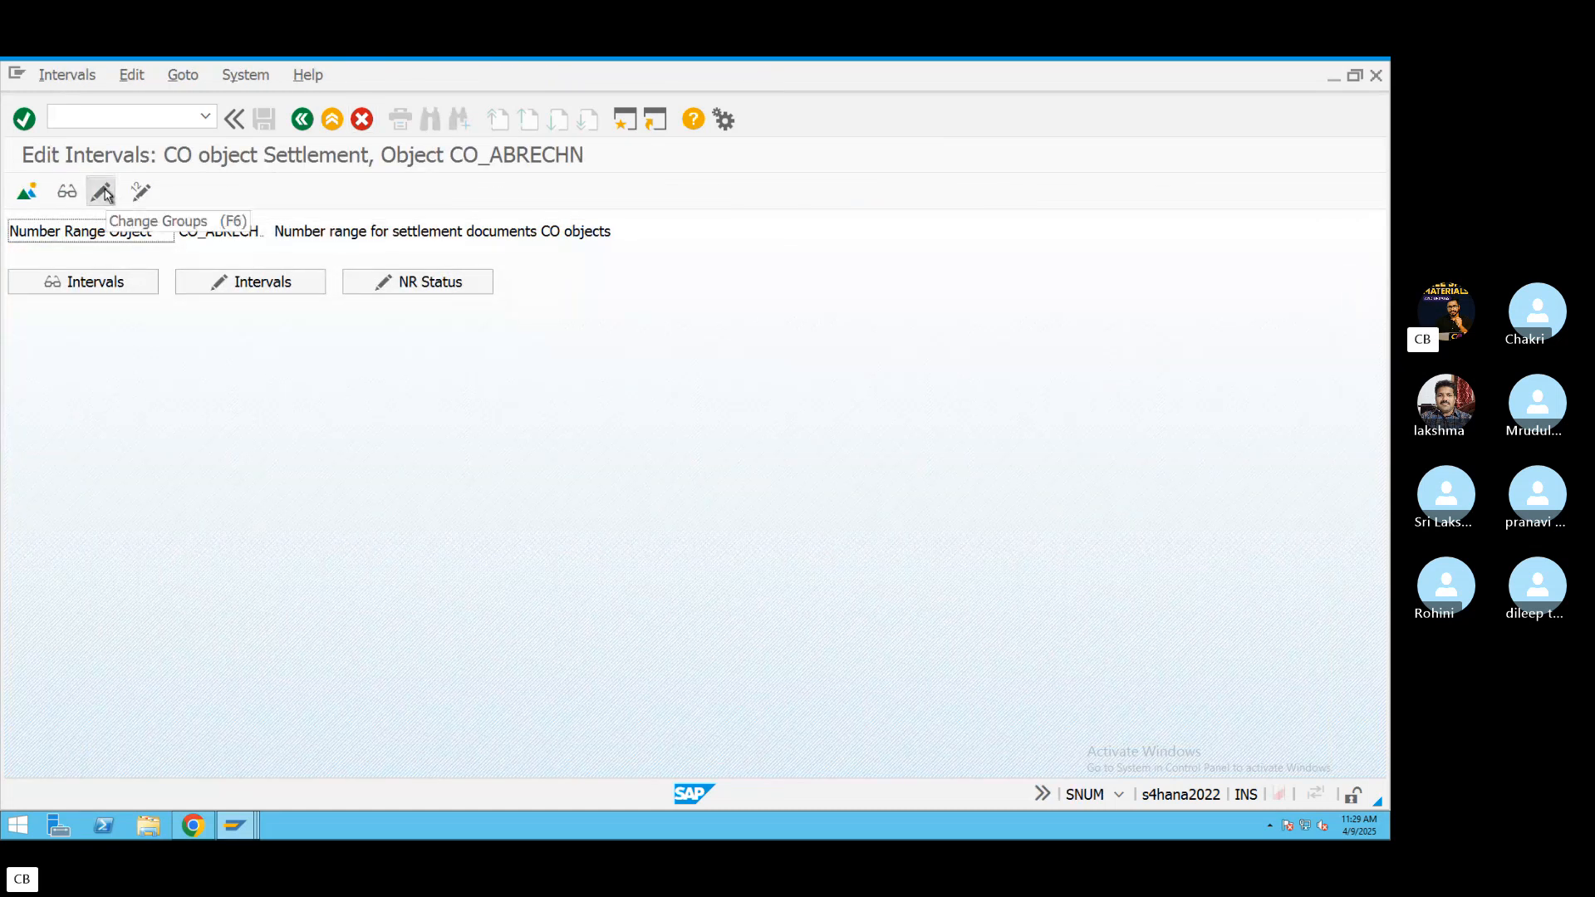
click(259, 283)
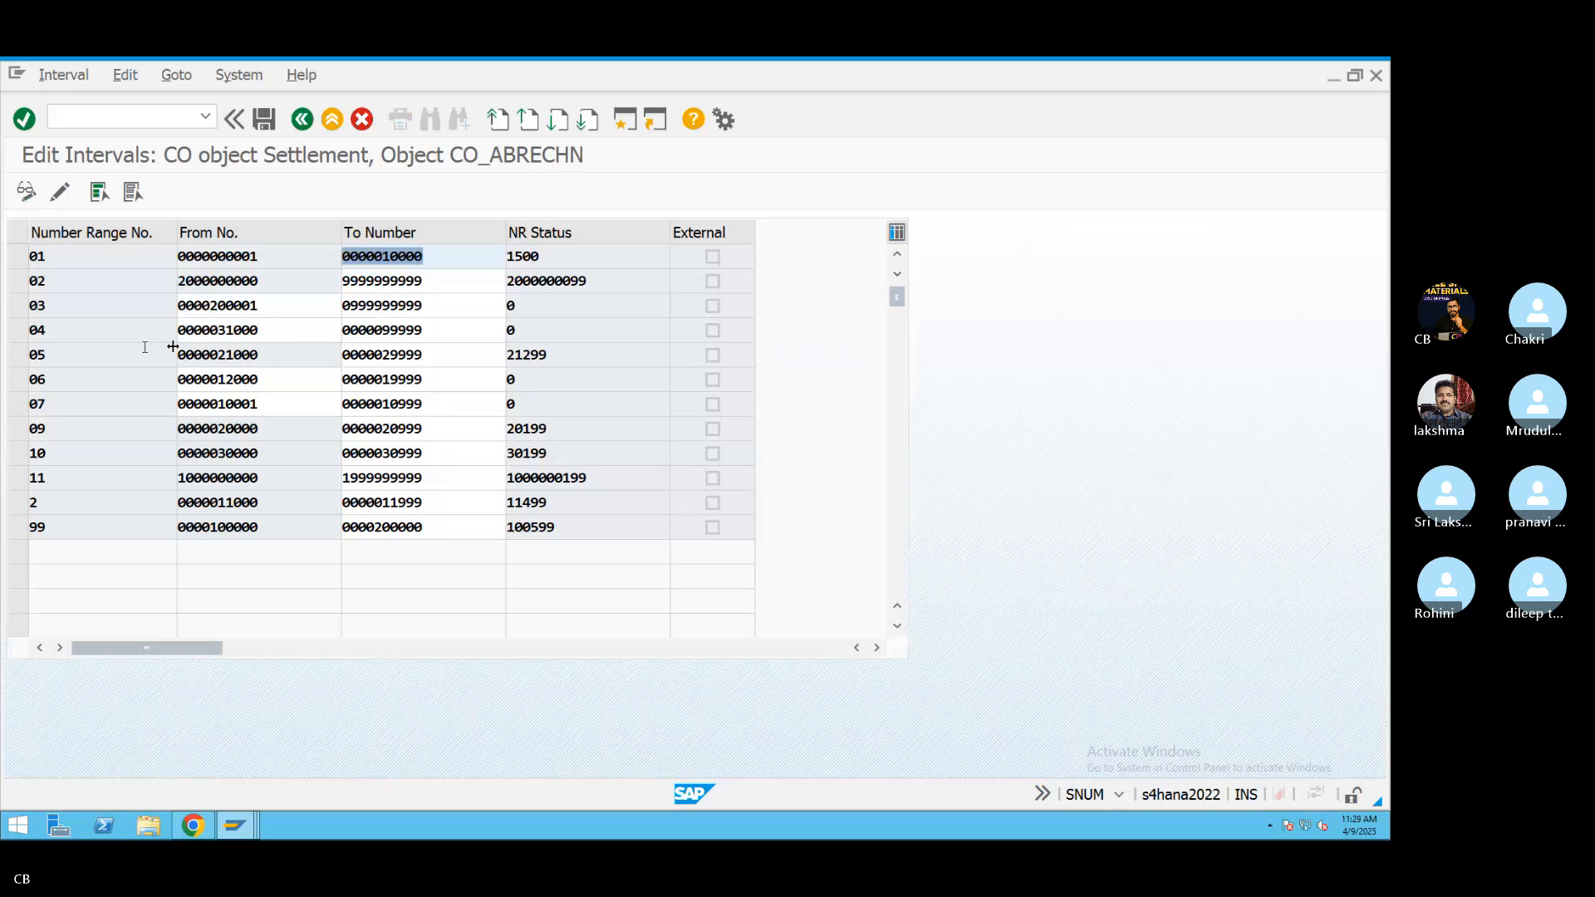
click(48, 525)
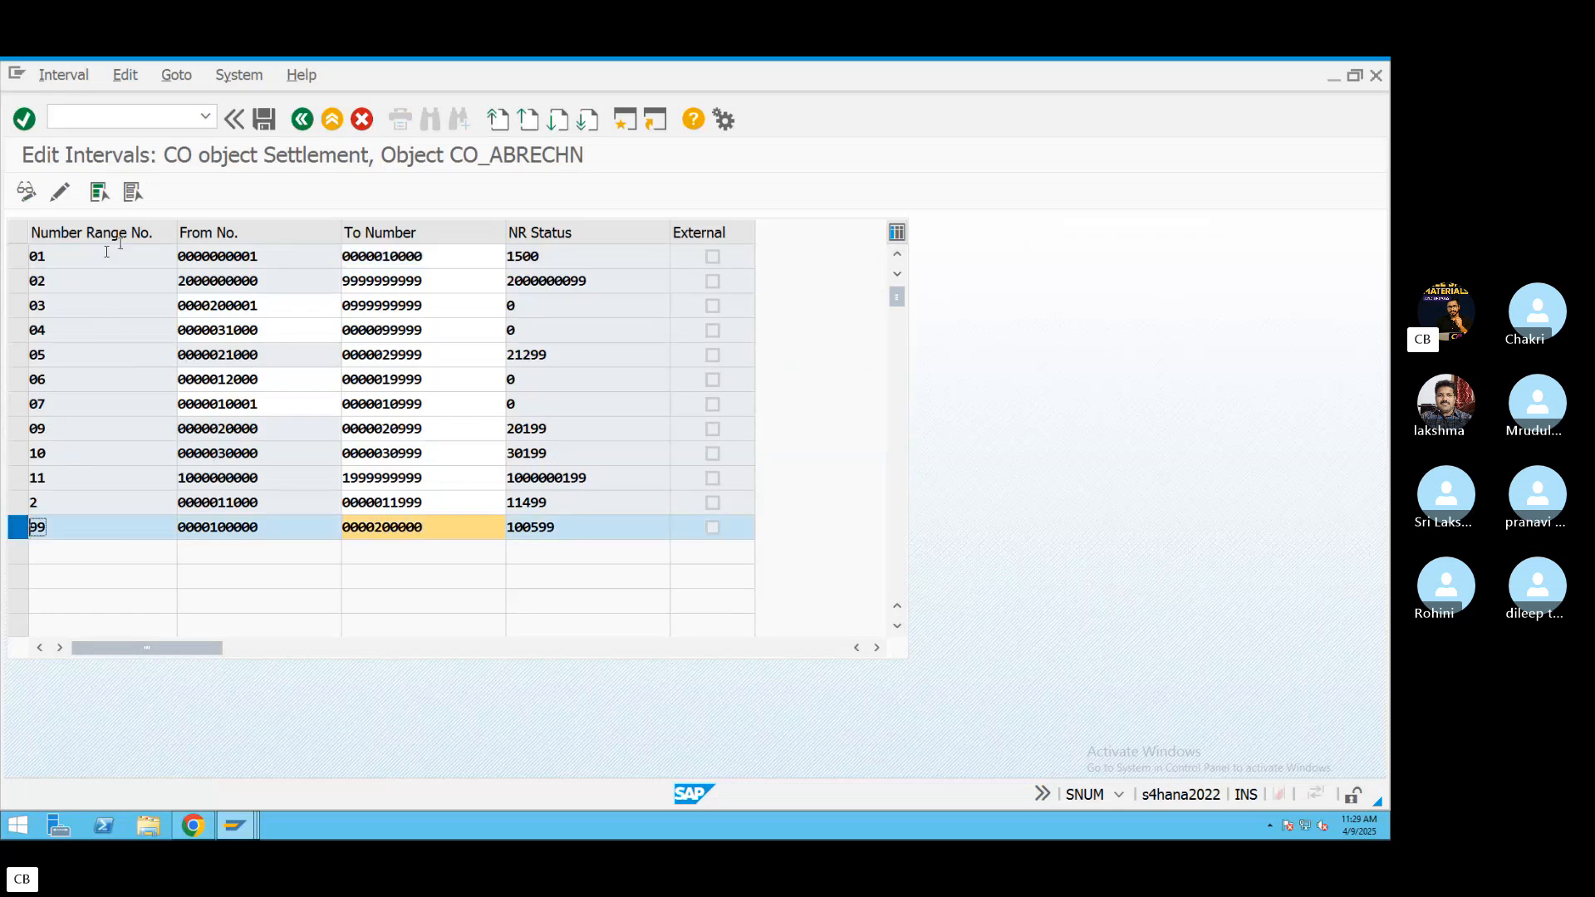
click(302, 120)
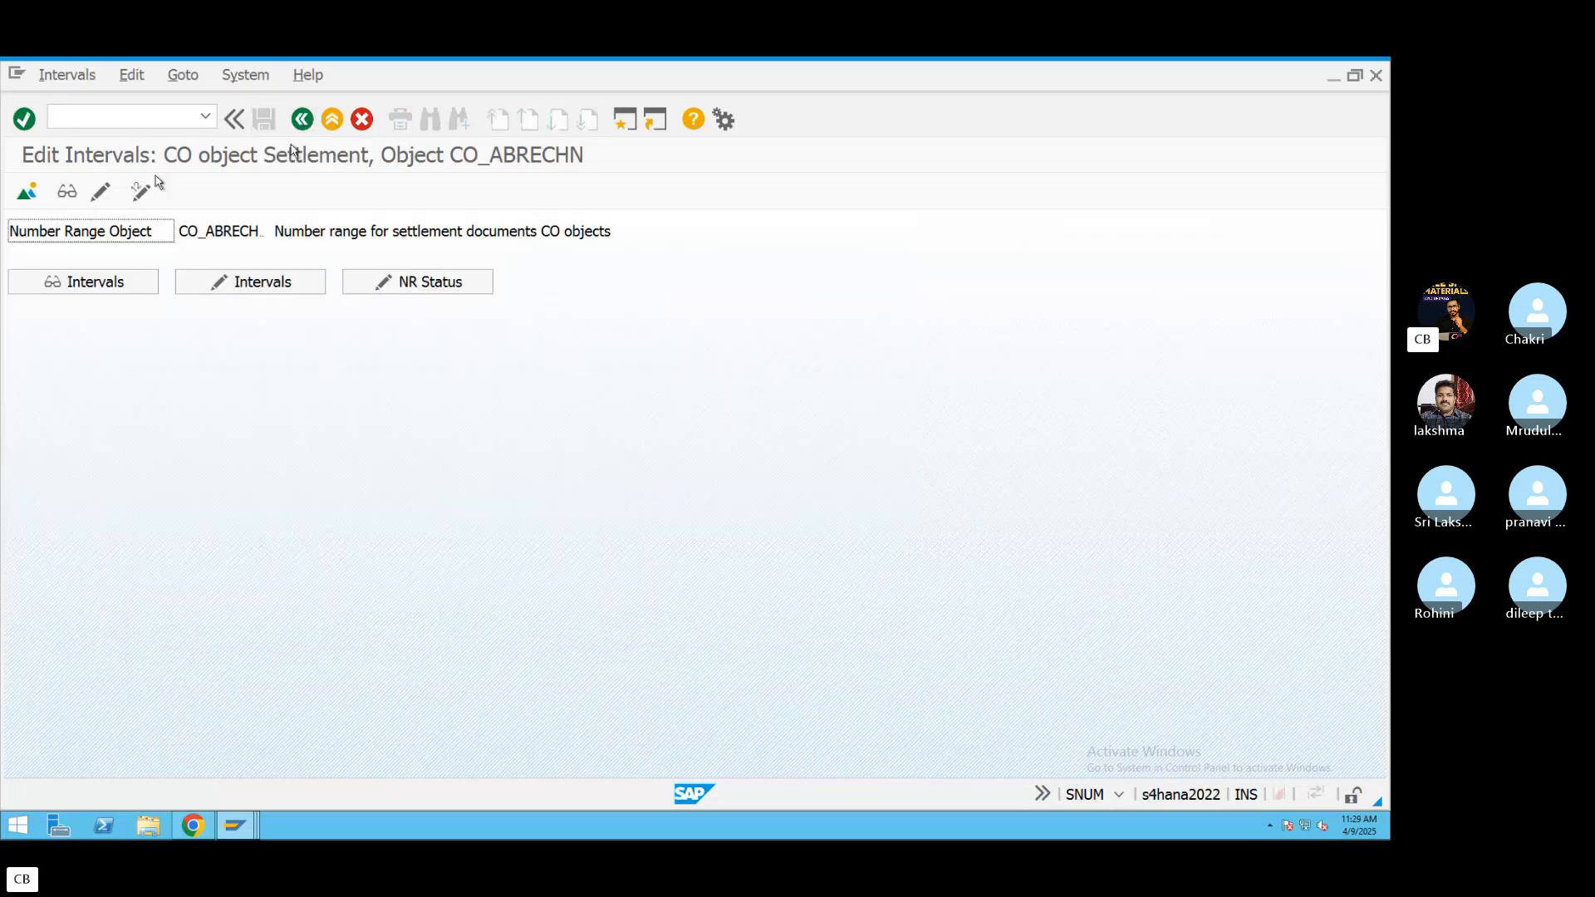
Find controlling area ZPVT in the number range groups, assign it to group 05 "Define number ranges for settlement documents_NC01", and save.
click(101, 192)
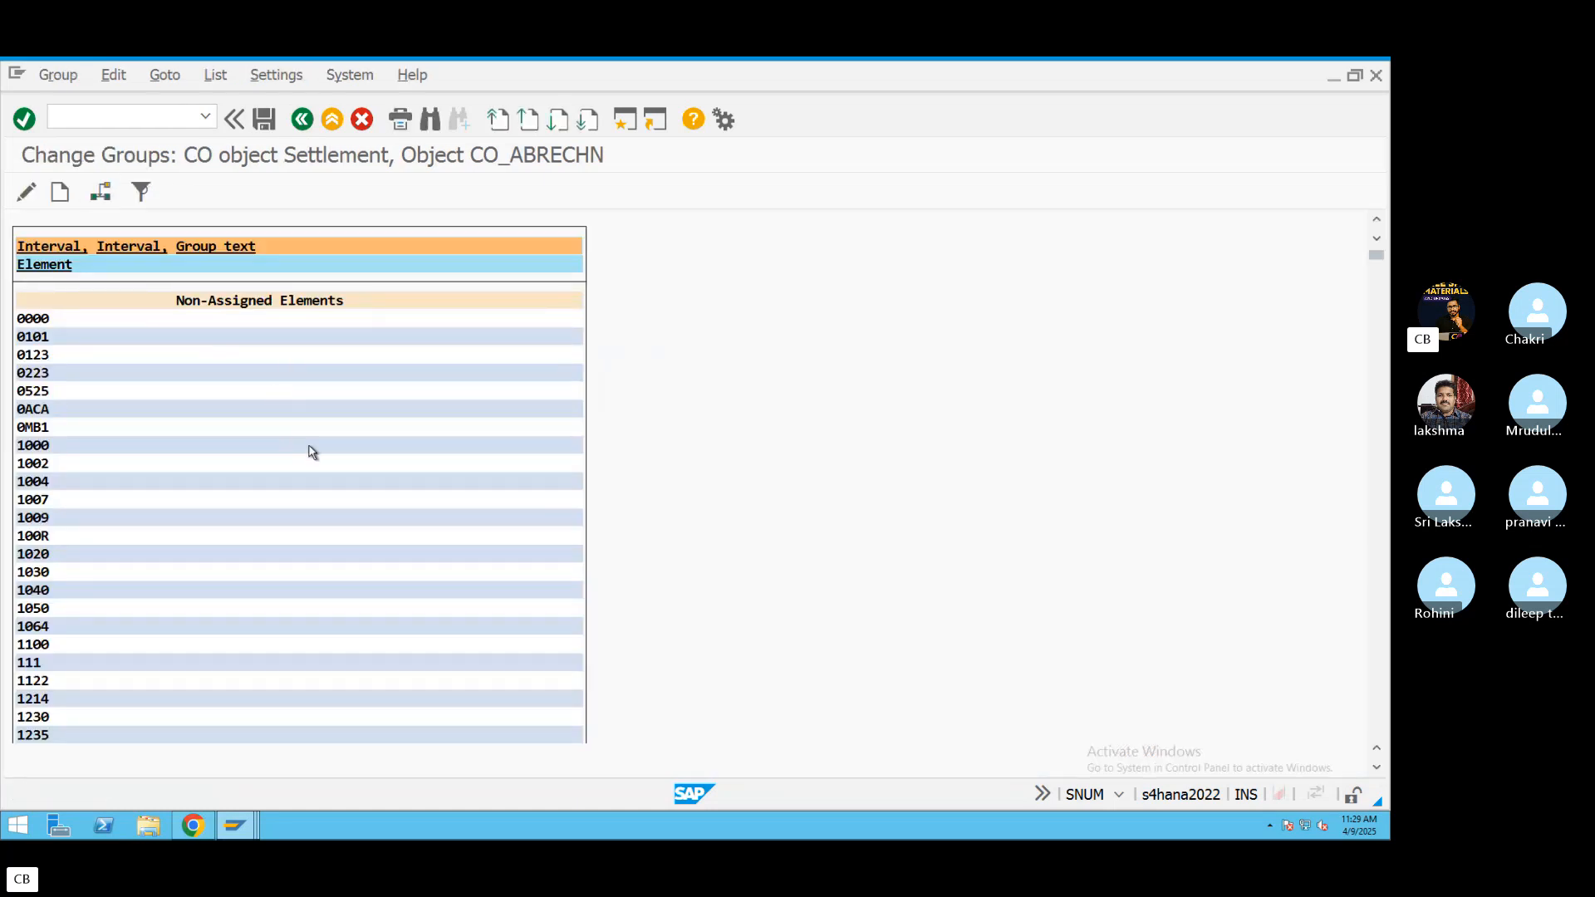
key(ctrl+f)
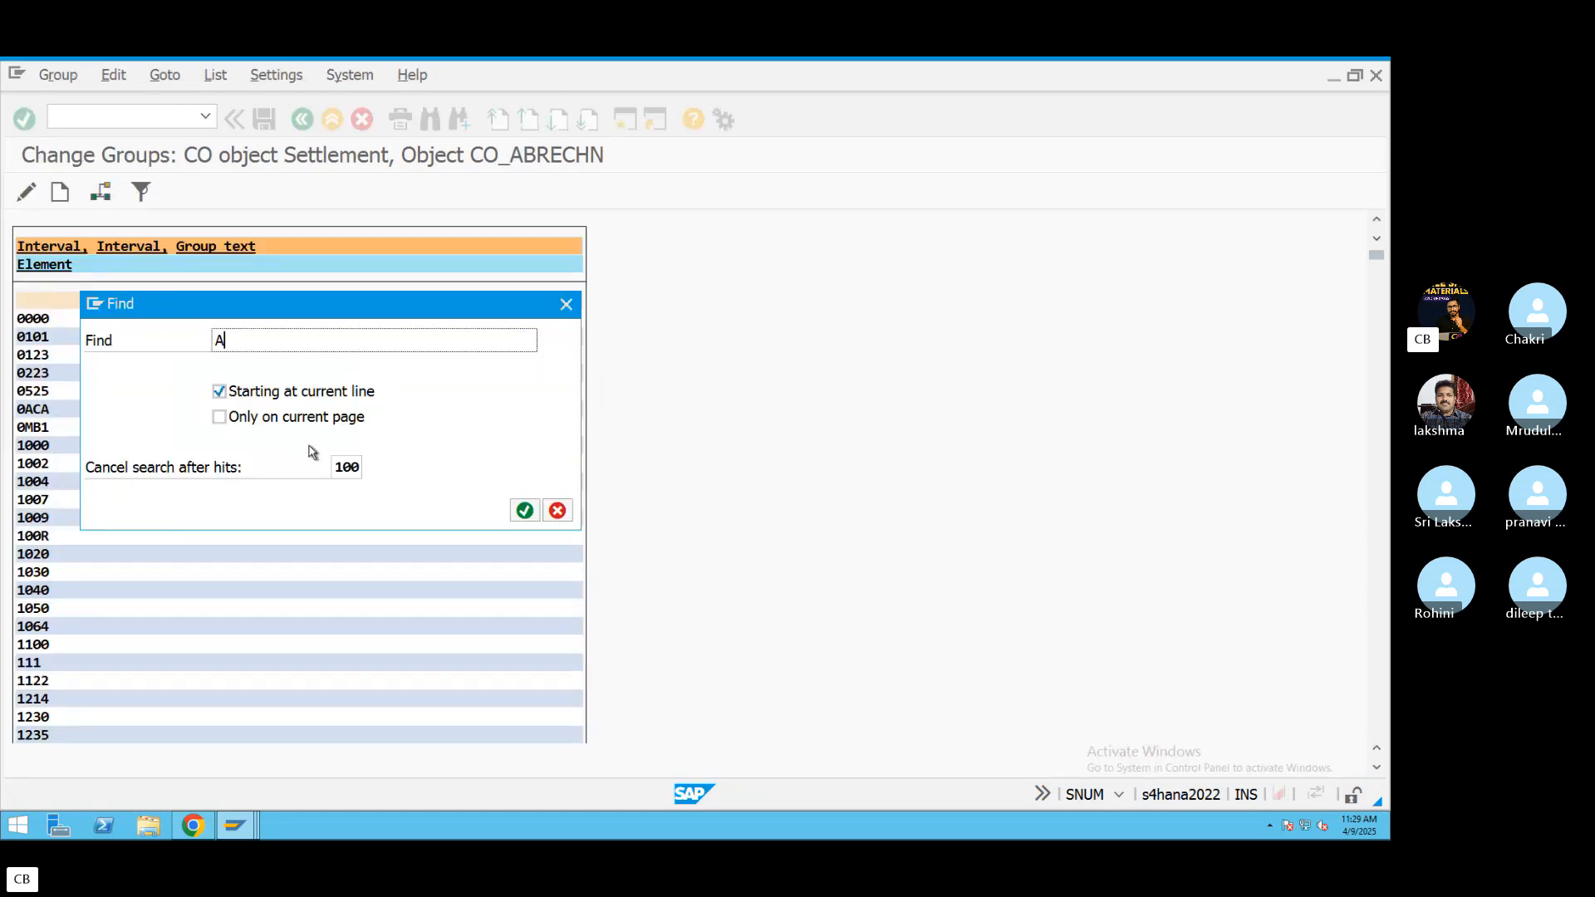
text(ZPVT)
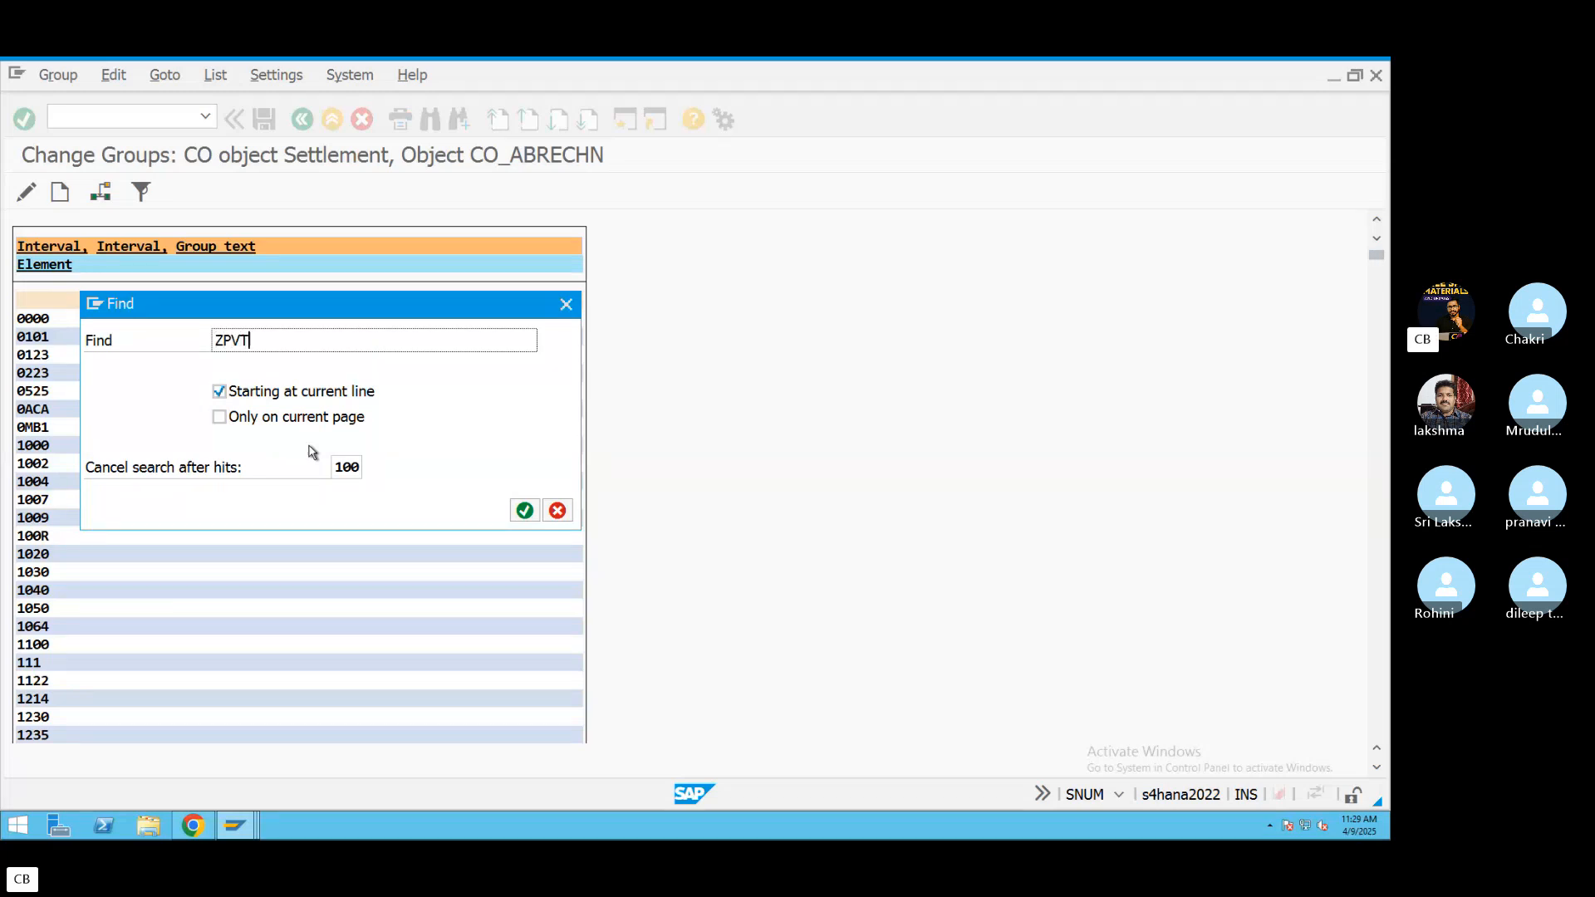
key(Return)
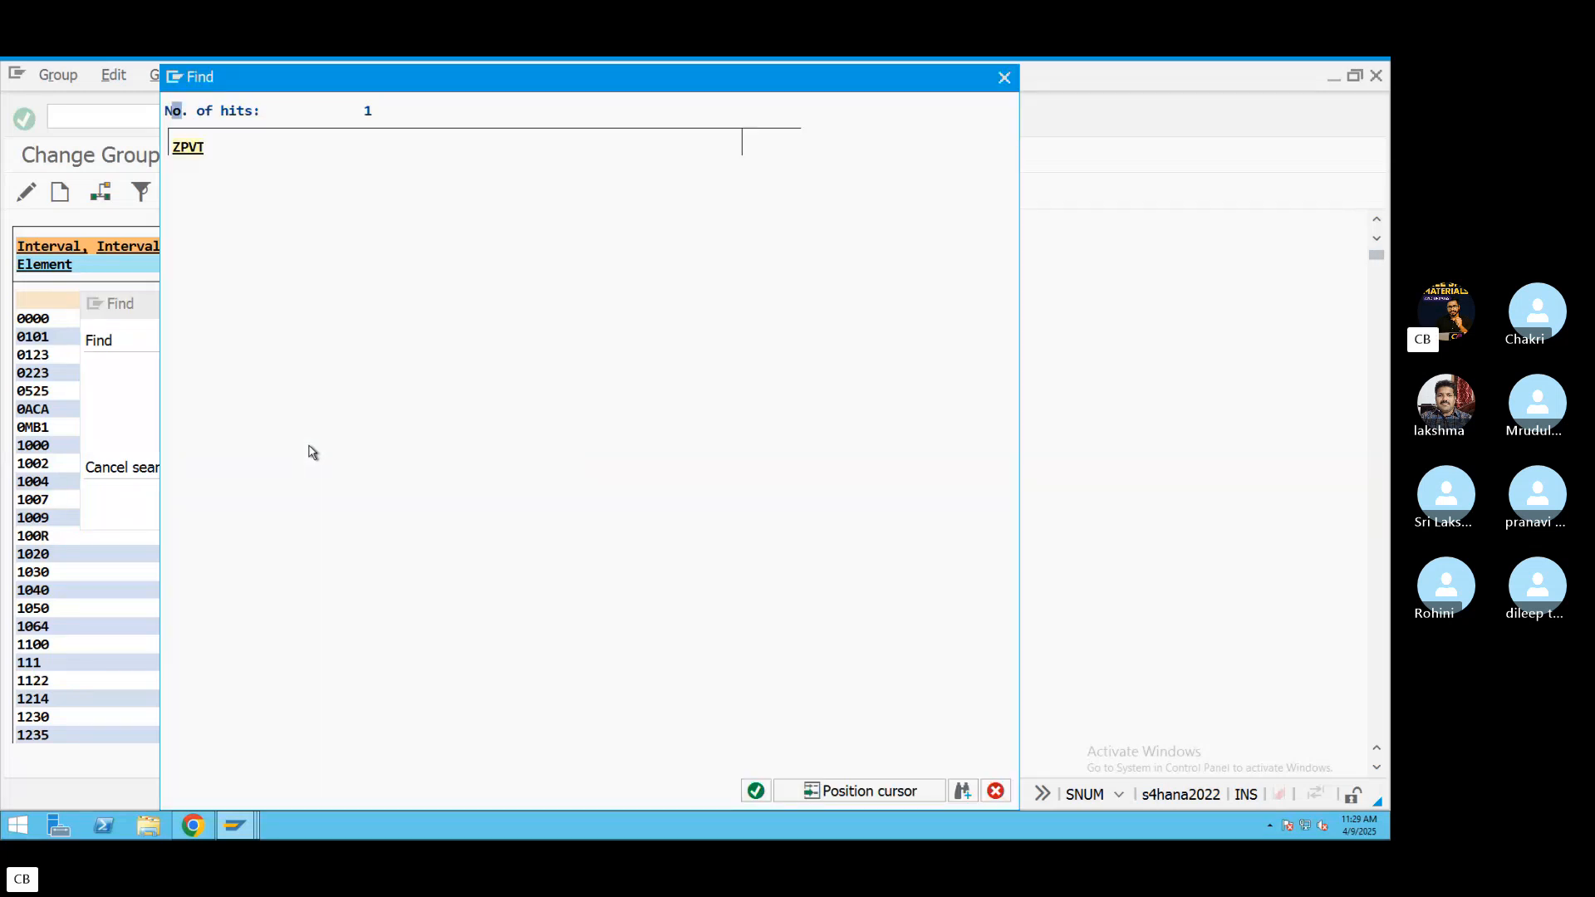
click(192, 150)
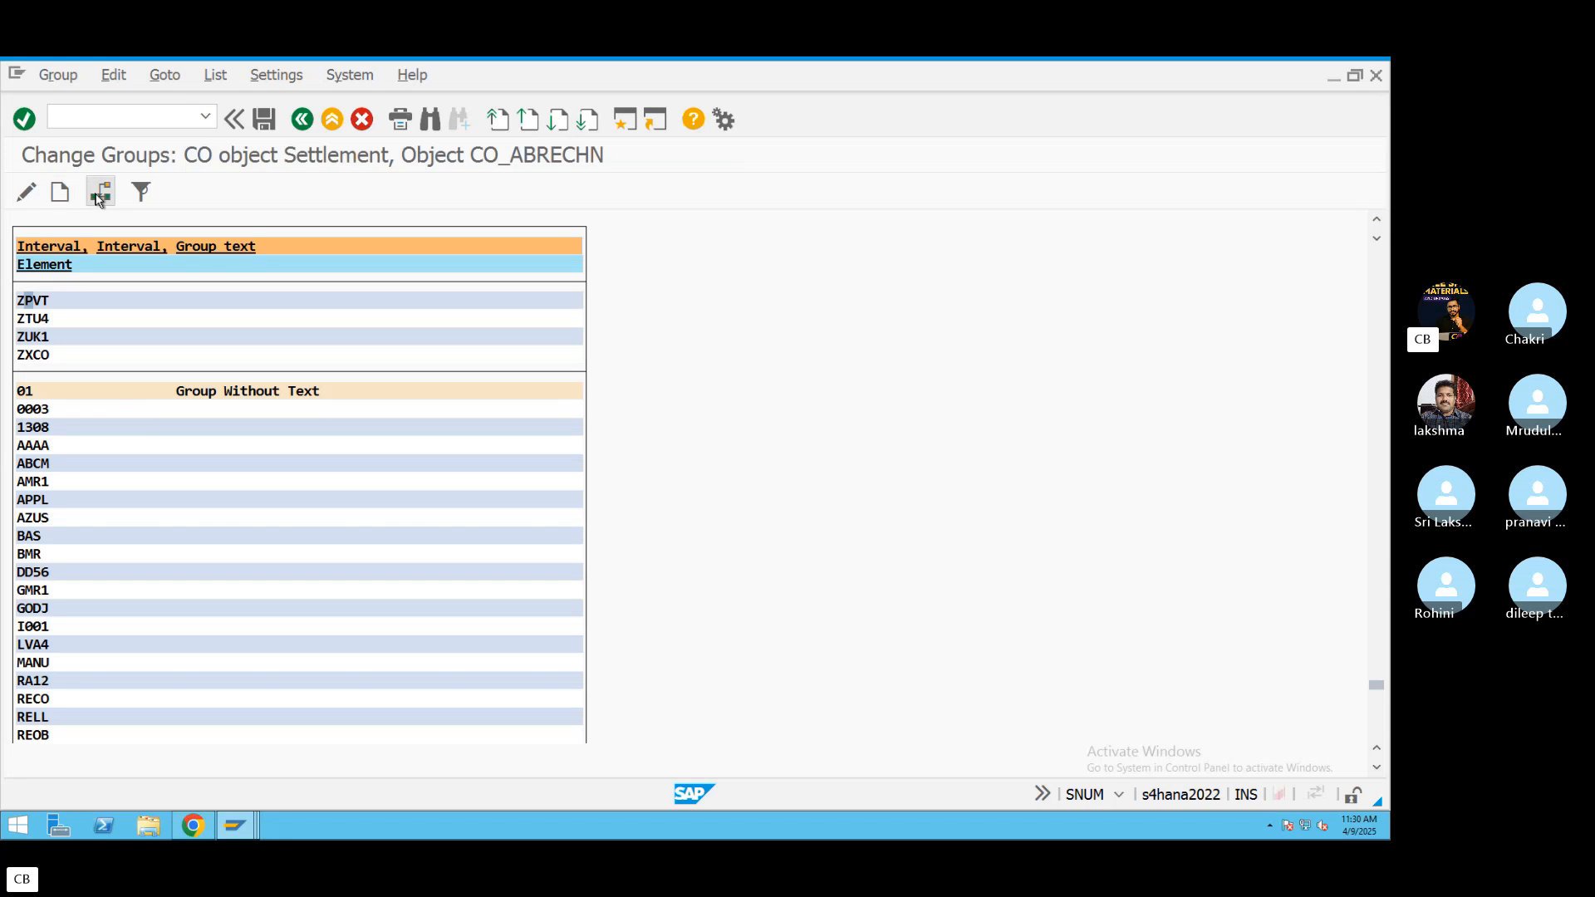
click(103, 194)
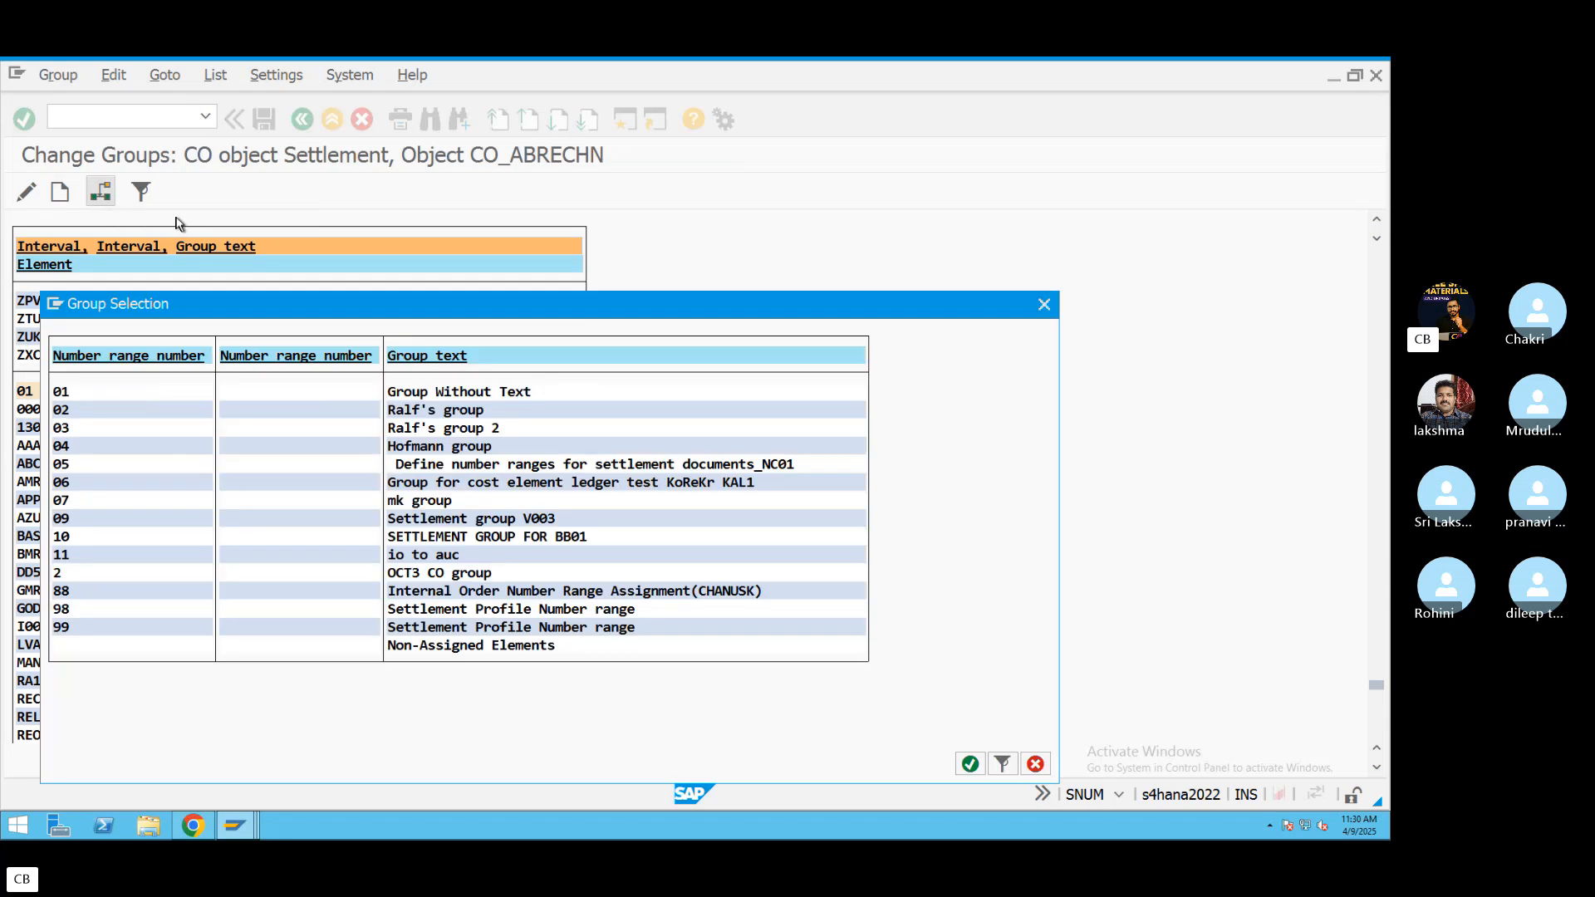
double_click(471, 468)
click(264, 119)
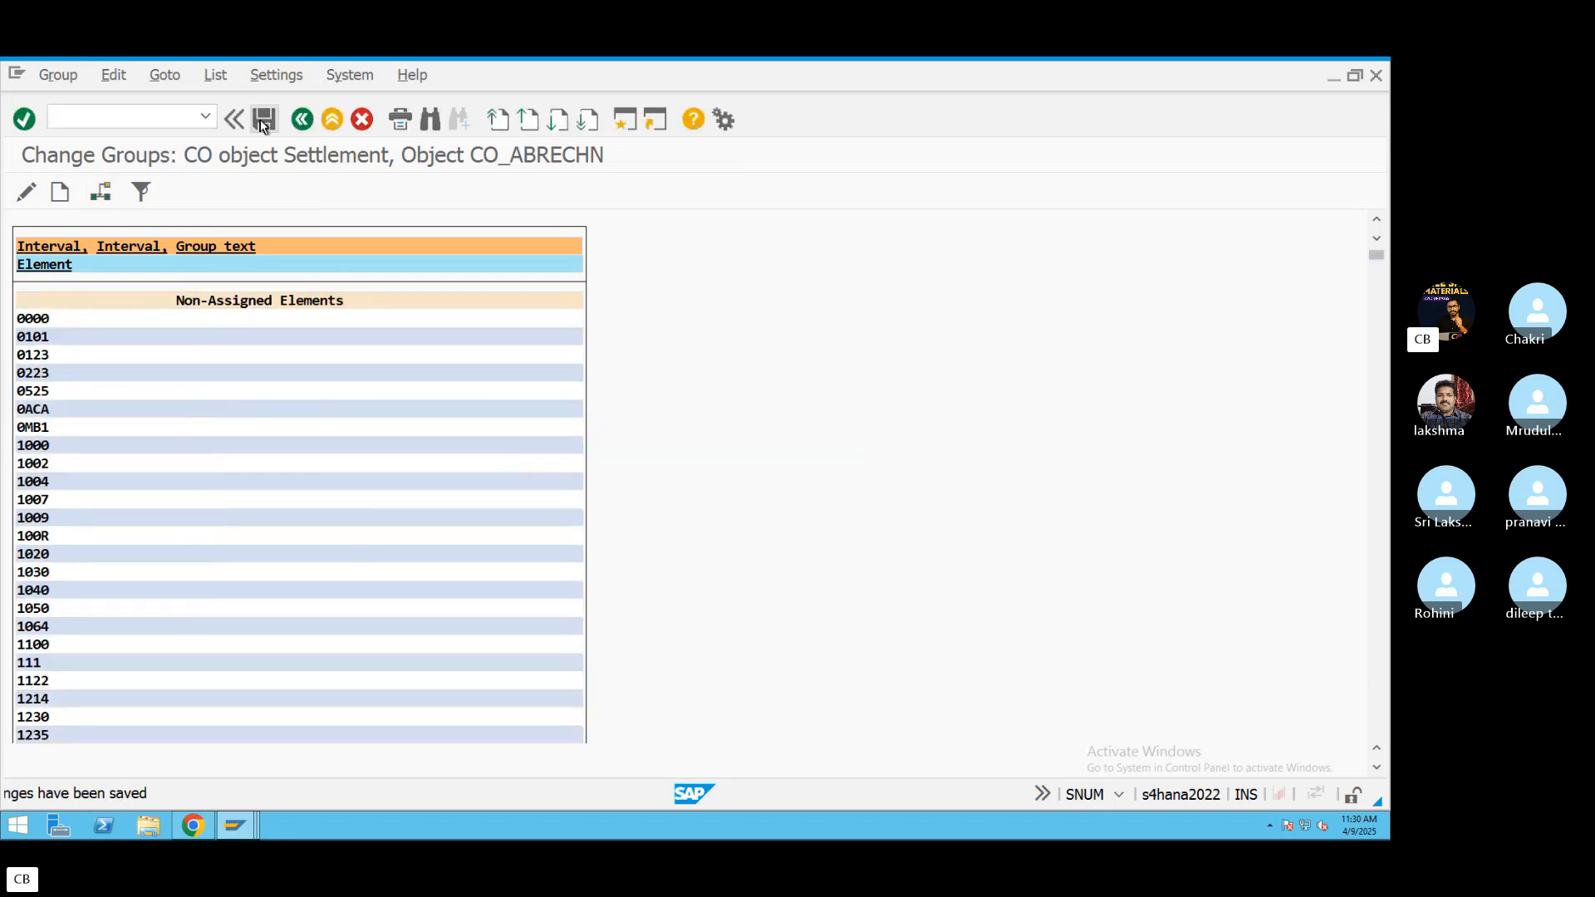
Return to the KO88 order settlement, close the error messages, and repeat the test run for the marketing order.
click(302, 121)
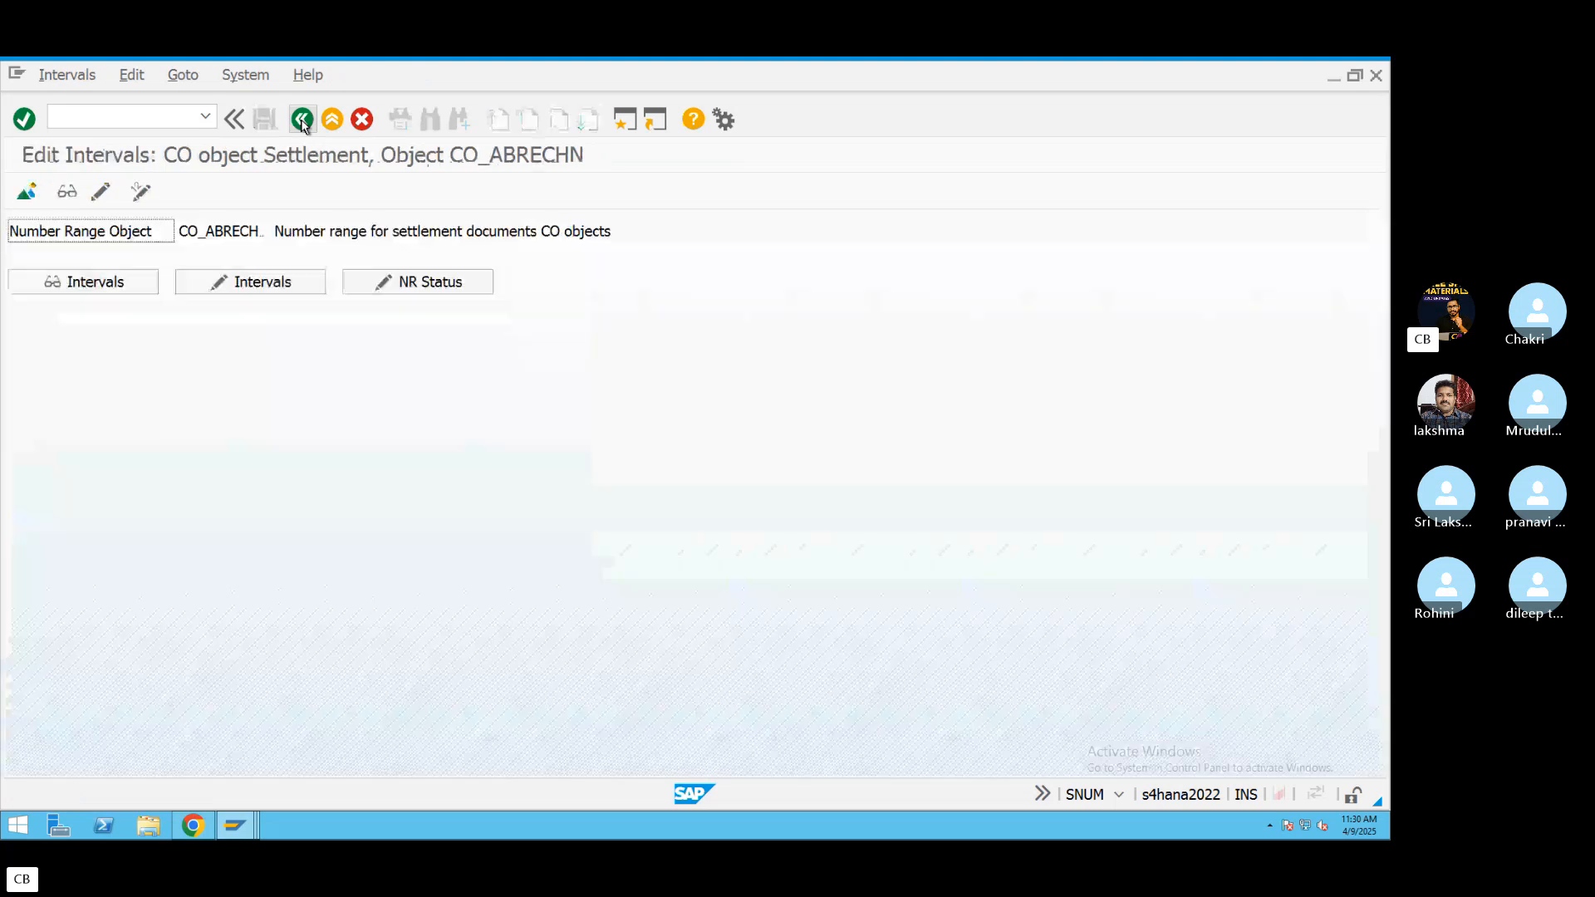
click(301, 121)
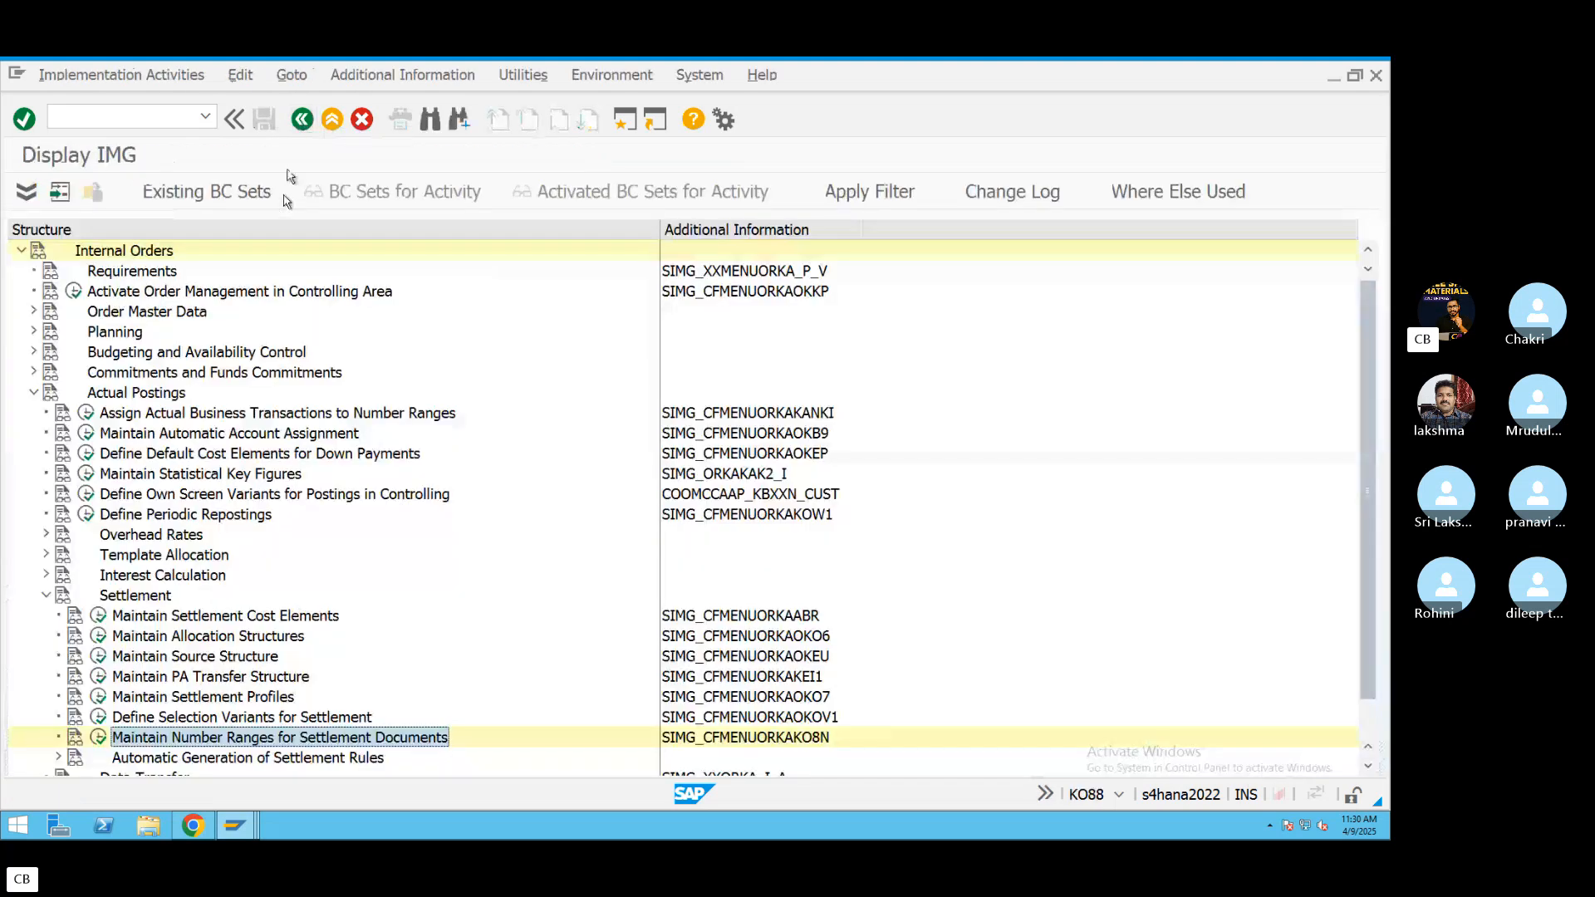
click(297, 121)
click(353, 170)
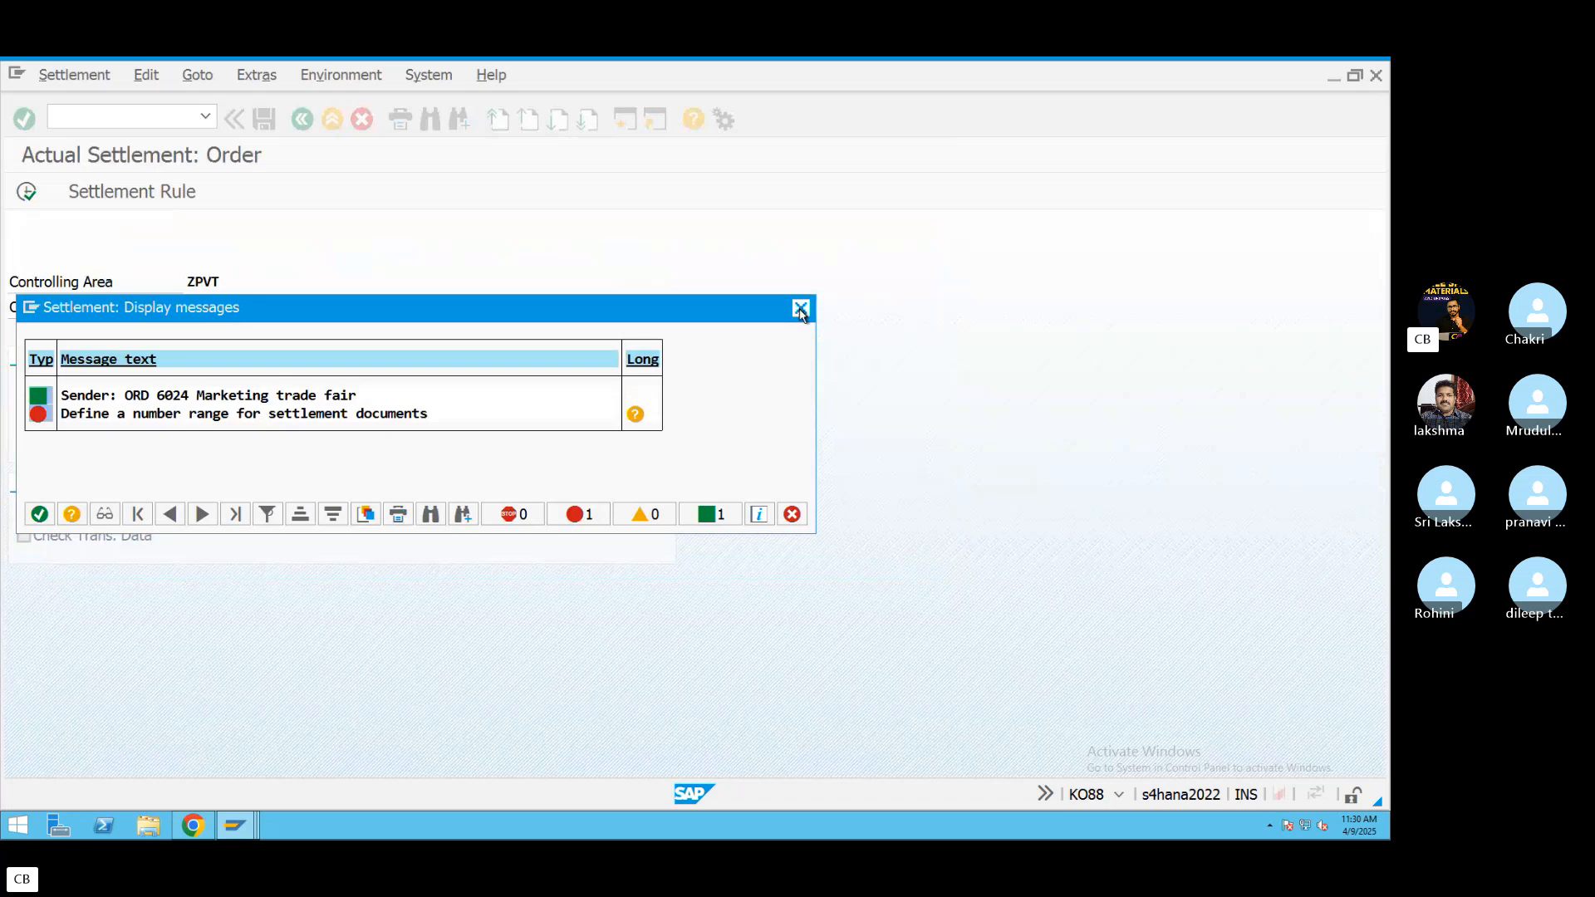
click(801, 310)
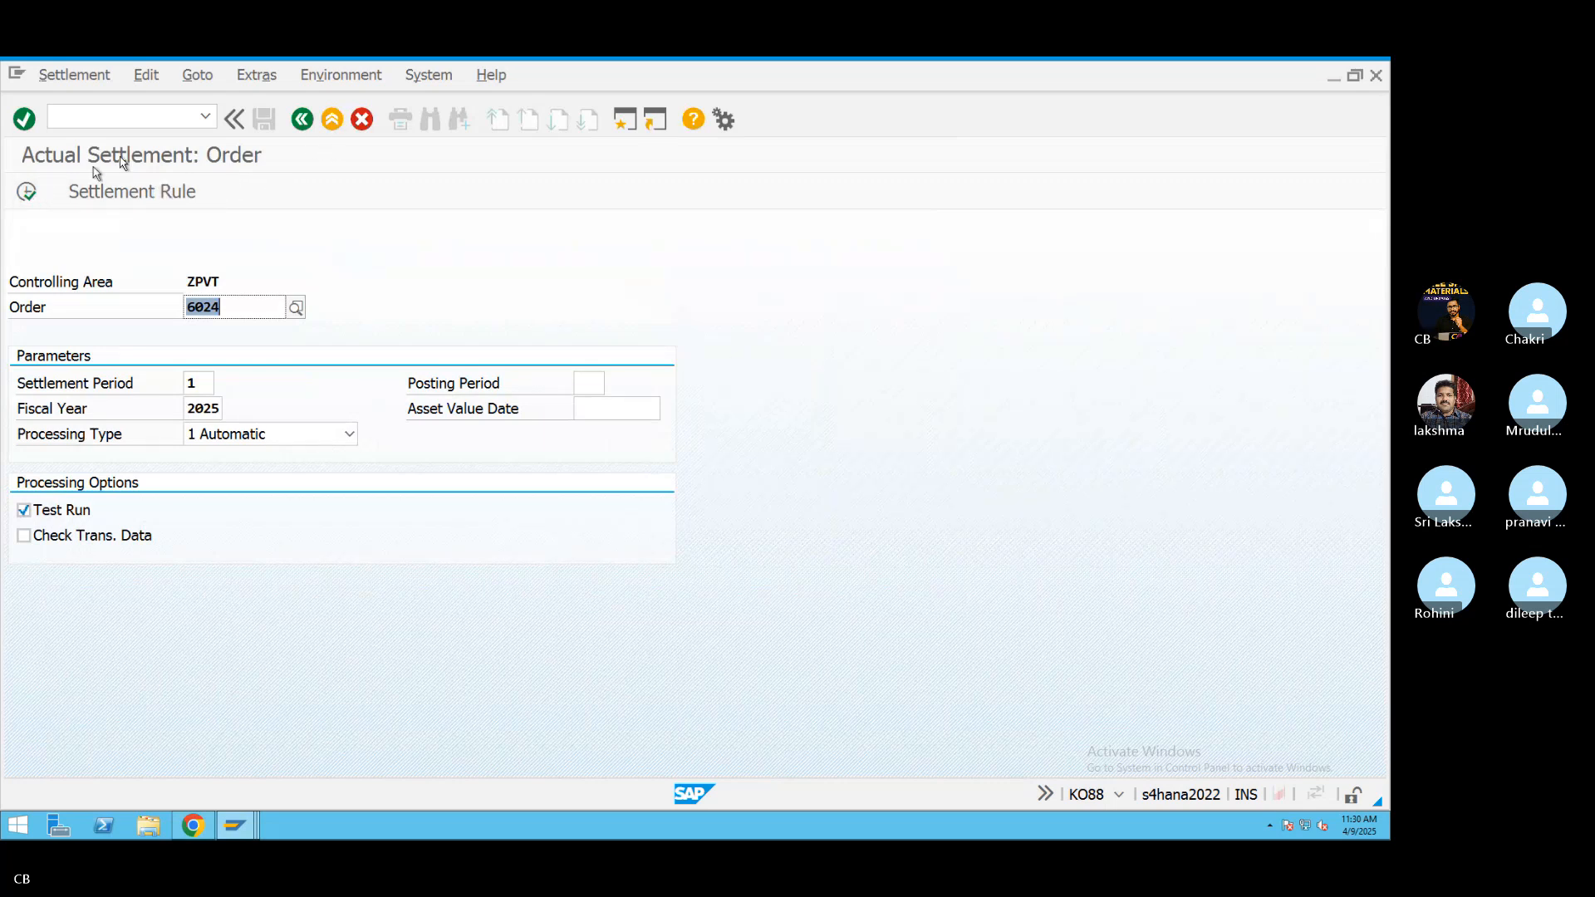
click(29, 191)
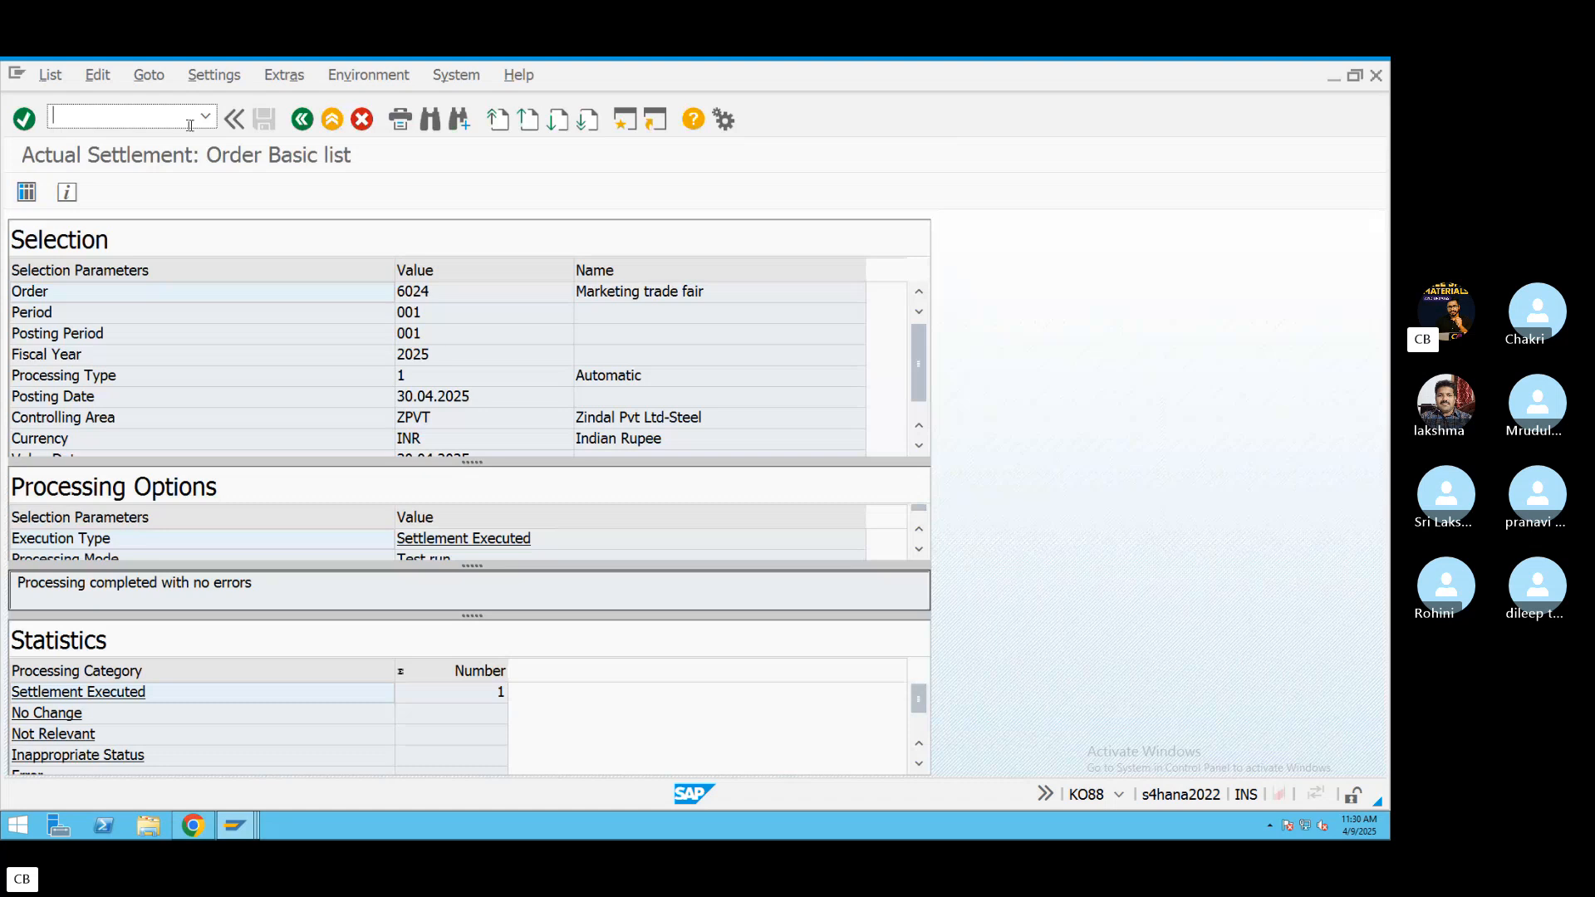
Open the detail list of settled values and check the marketing order's receiver and settlement amount.
click(161, 81)
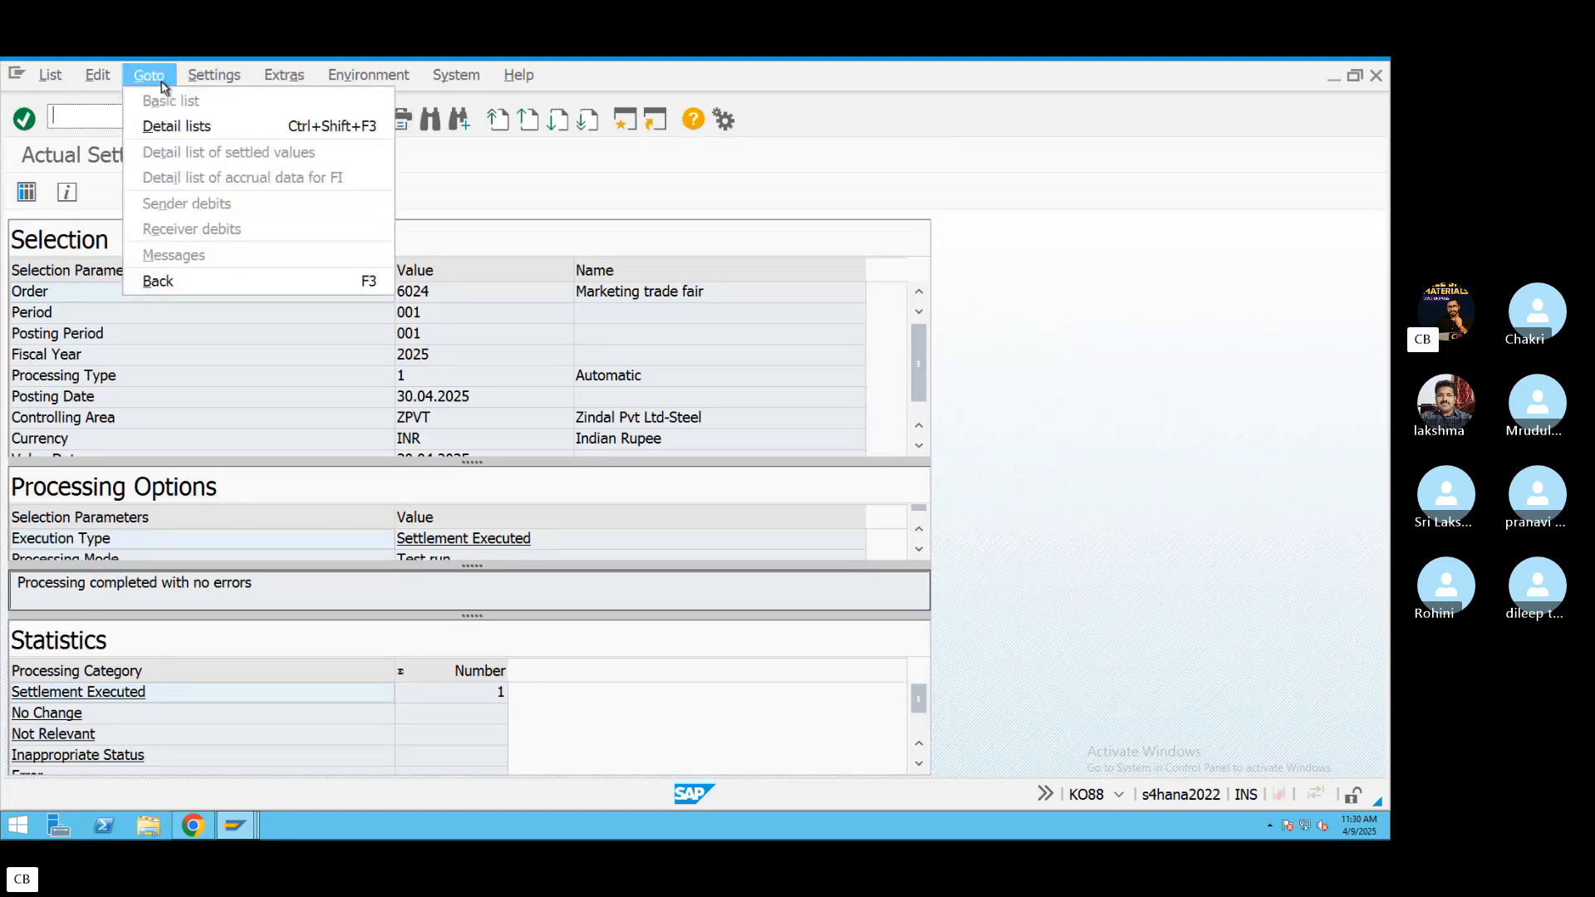
click(183, 127)
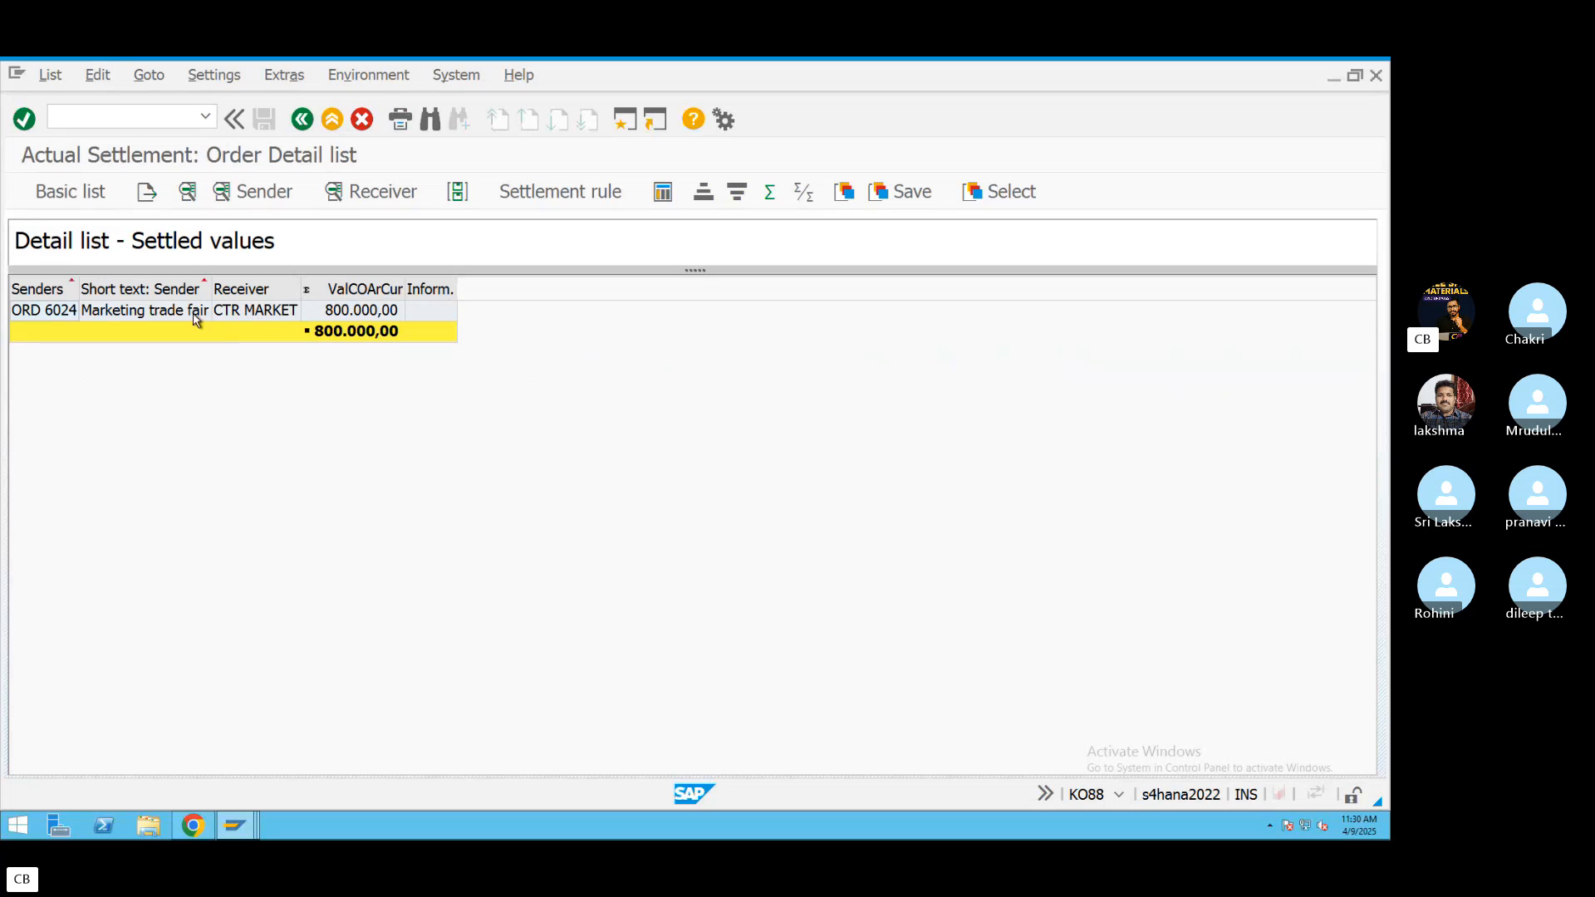
click(249, 316)
click(352, 316)
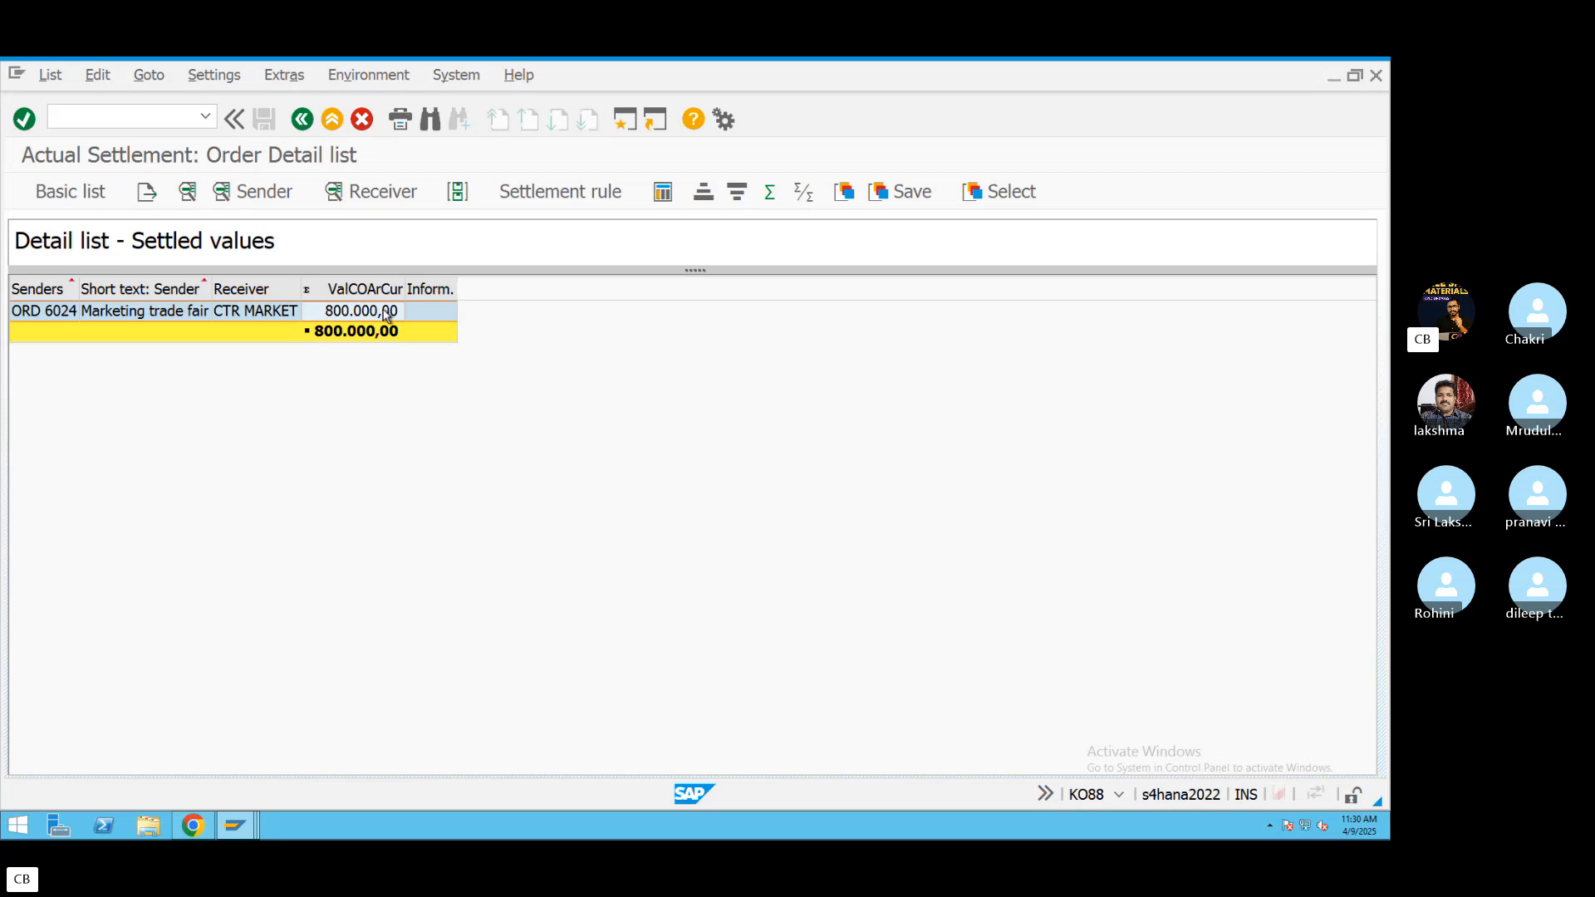
Return to the settlement selection, switch off Test Run, and execute the marketing order's actual settlement.
click(301, 122)
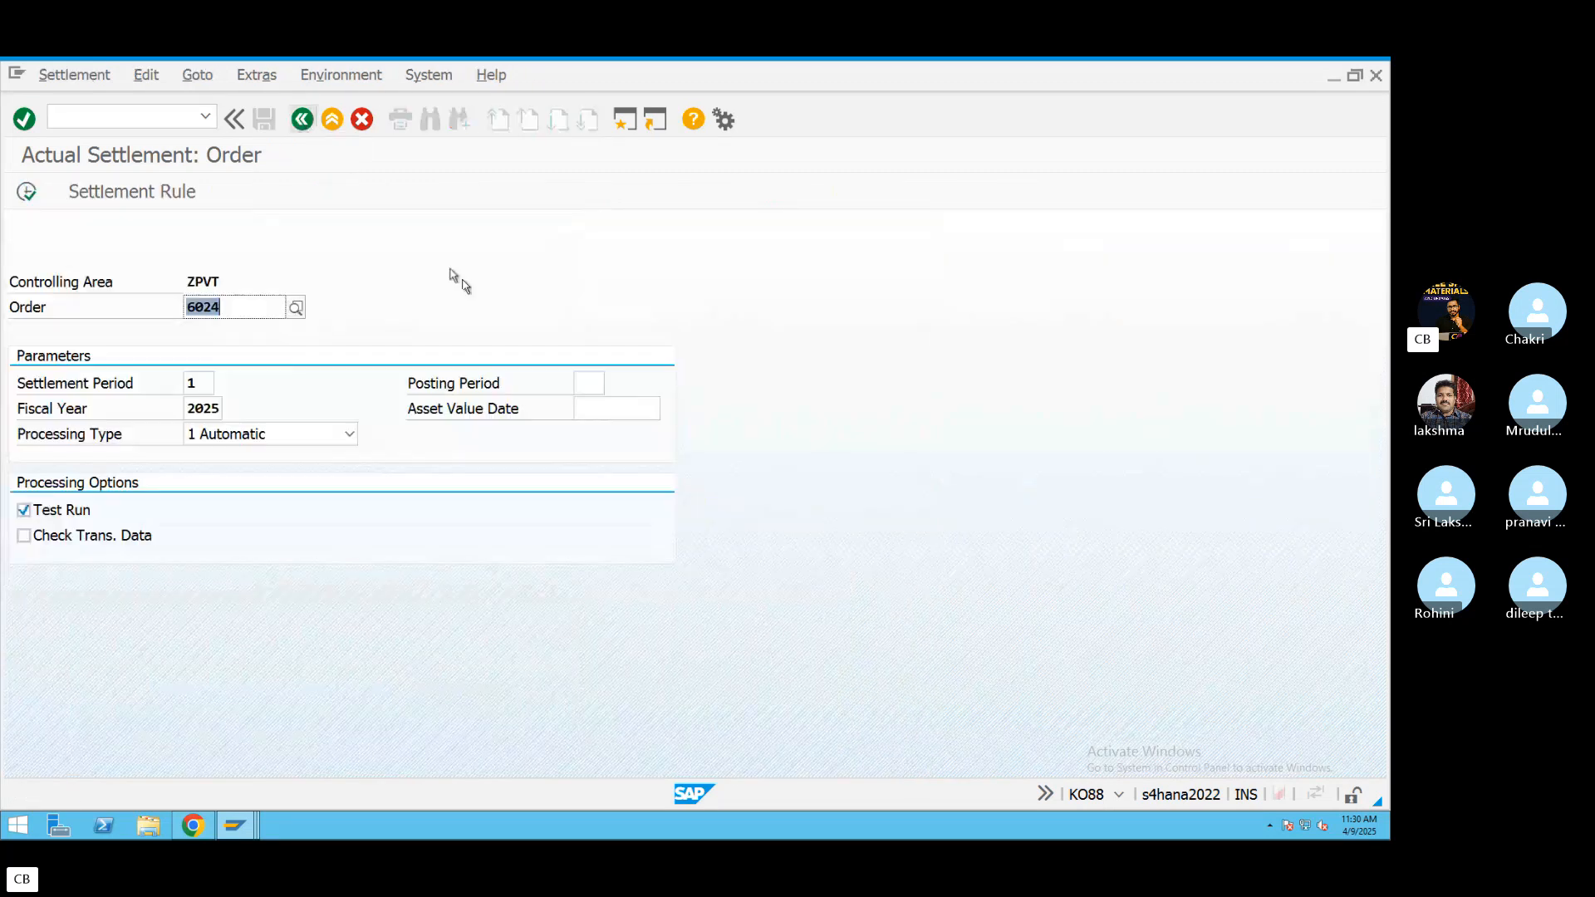
click(66, 509)
click(26, 193)
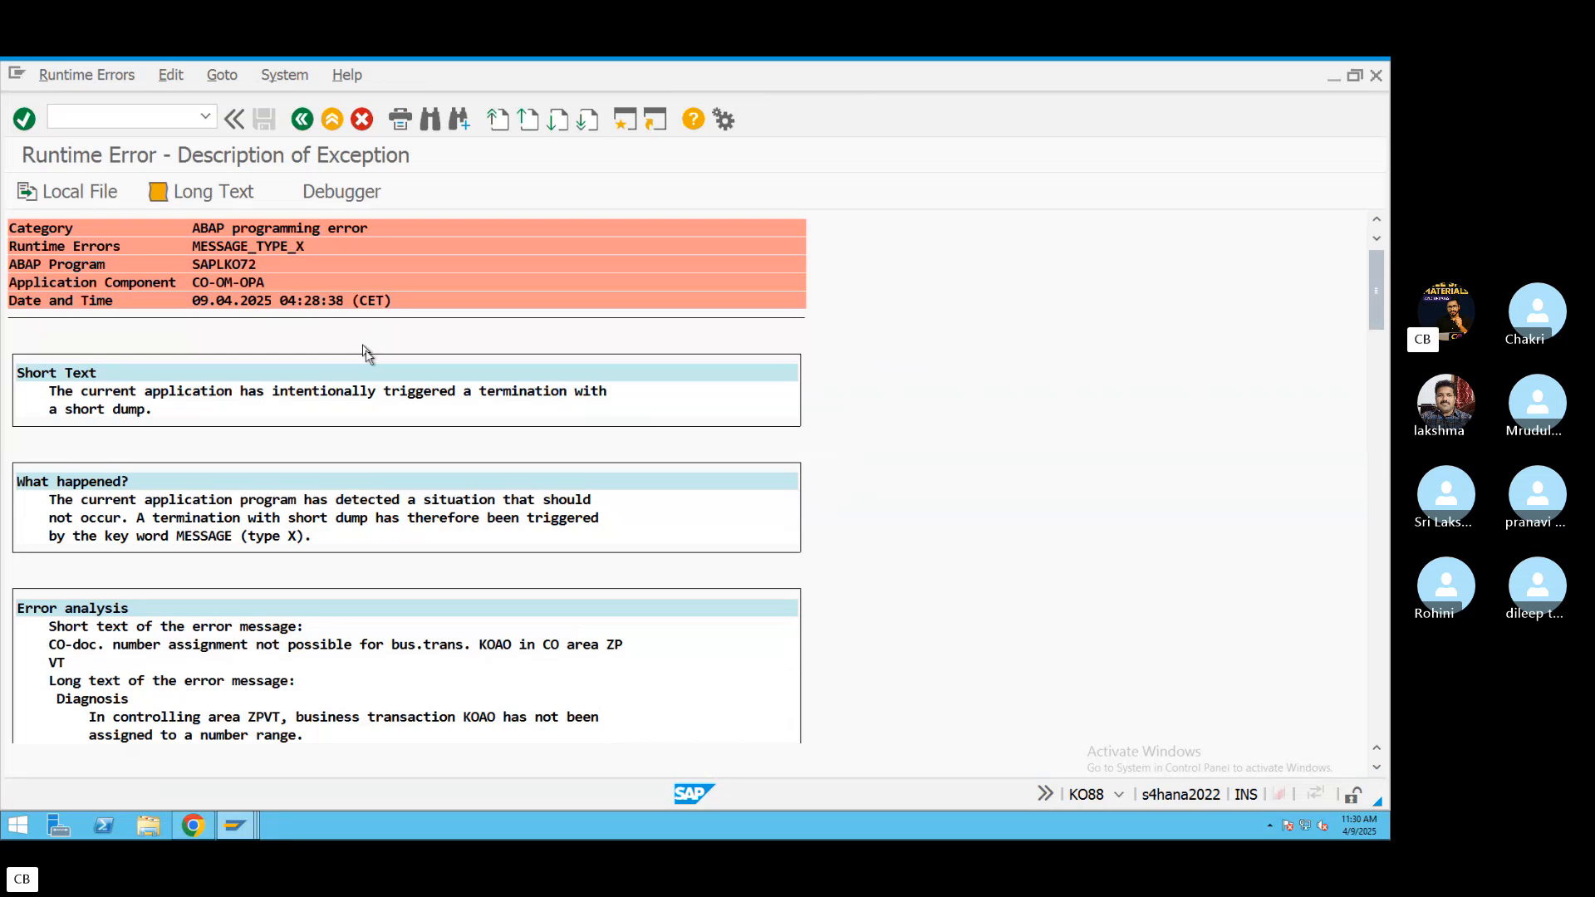
Examine the runtime error's analysis, including its diagnosis, the business transaction concerned, and the recommended number range procedure.
scroll(441, 398, down, 3)
scroll(454, 390, down, 2)
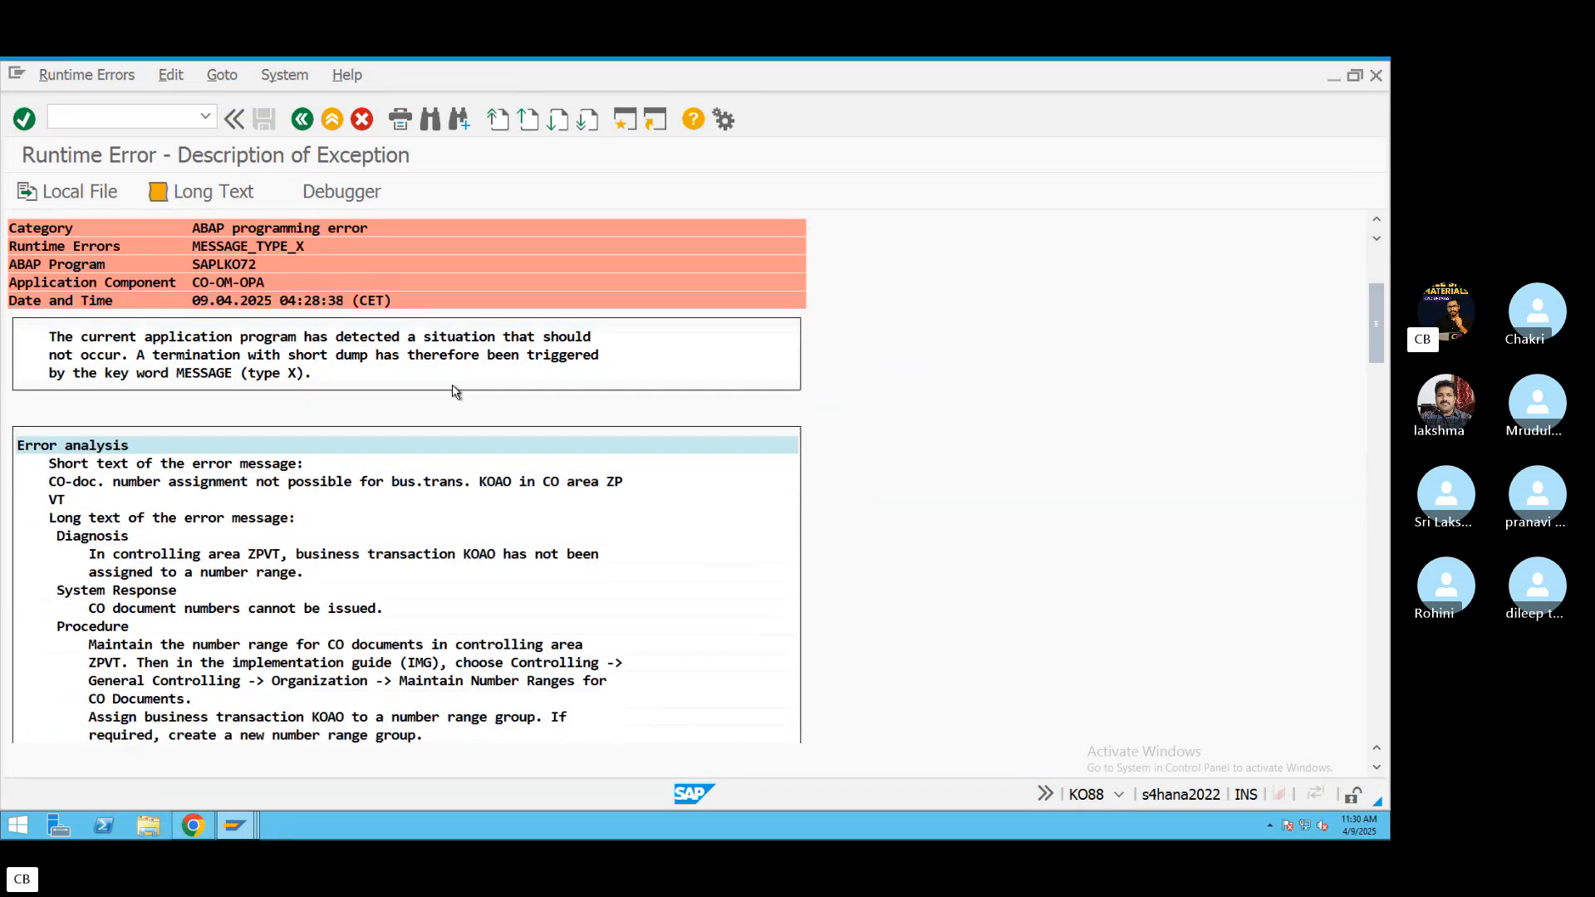
scroll(454, 390, up, 2)
scroll(299, 391, down, 5)
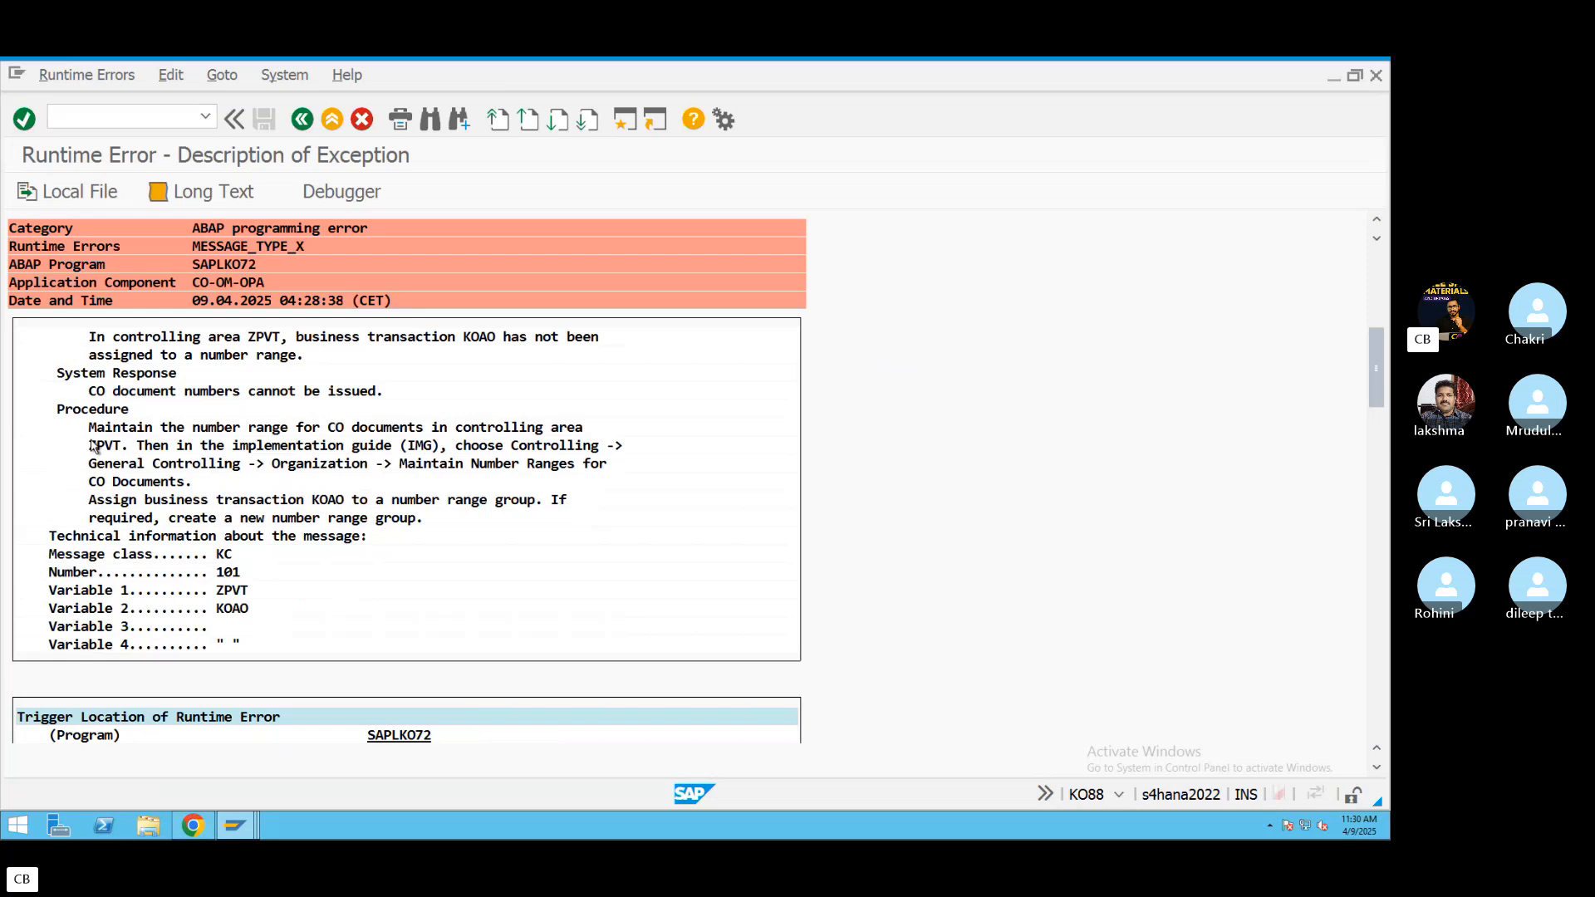
click(93, 446)
click(339, 428)
click(475, 446)
scroll(498, 407, up, 1)
click(475, 375)
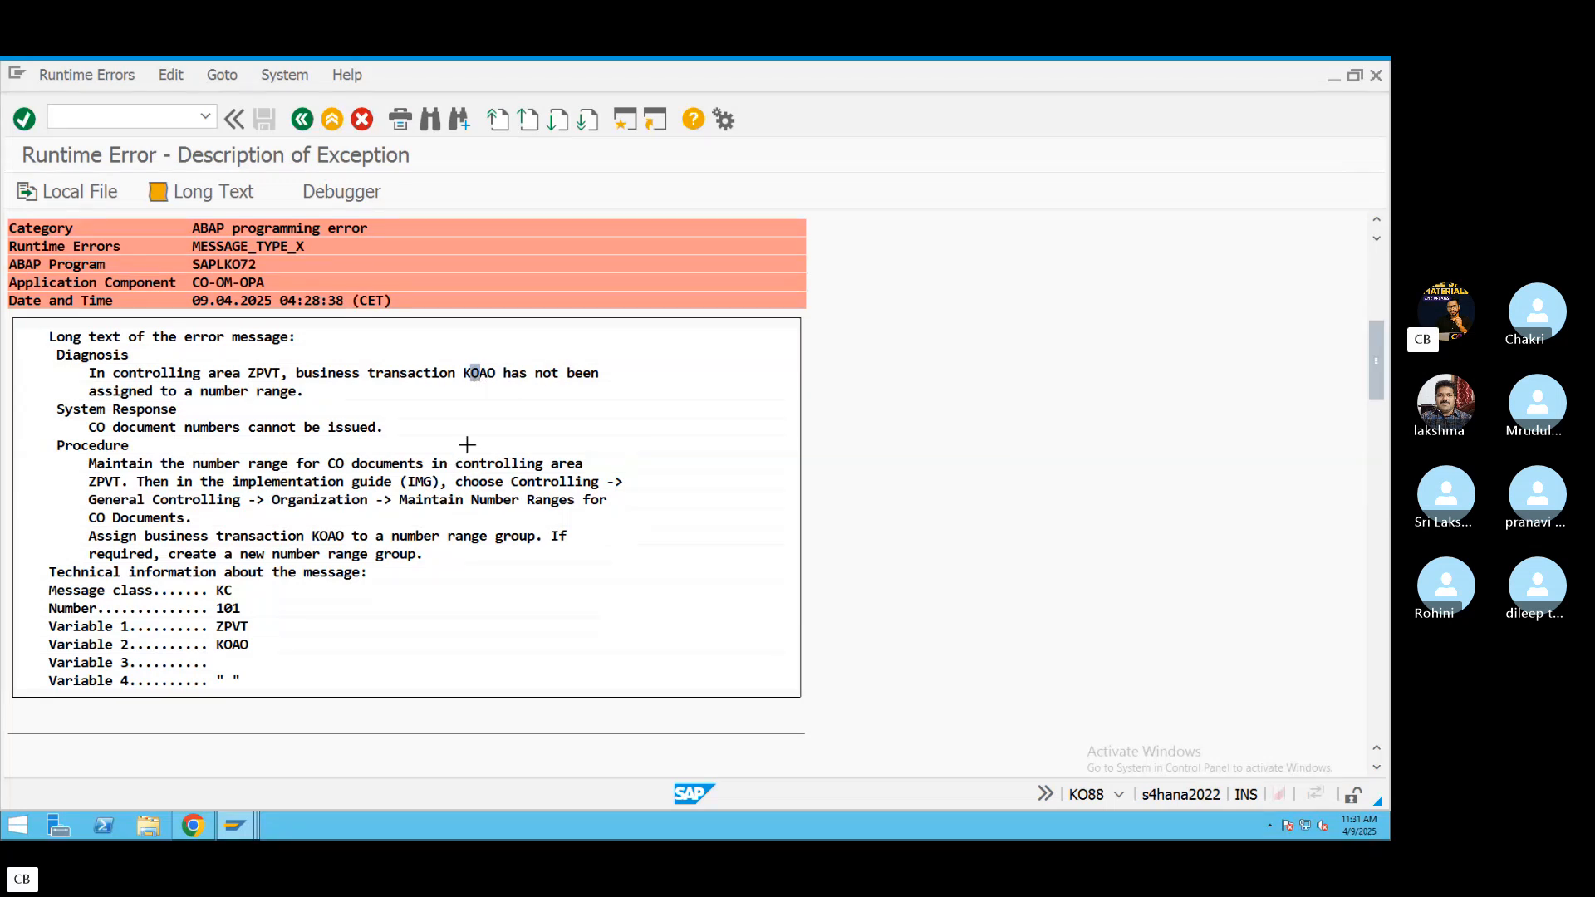
click(465, 373)
drag(465, 373, 479, 374)
click(459, 375)
Start transaction KANK in a new session and open the CO document number range groups of controlling area ZPVT for editing.
click(625, 118)
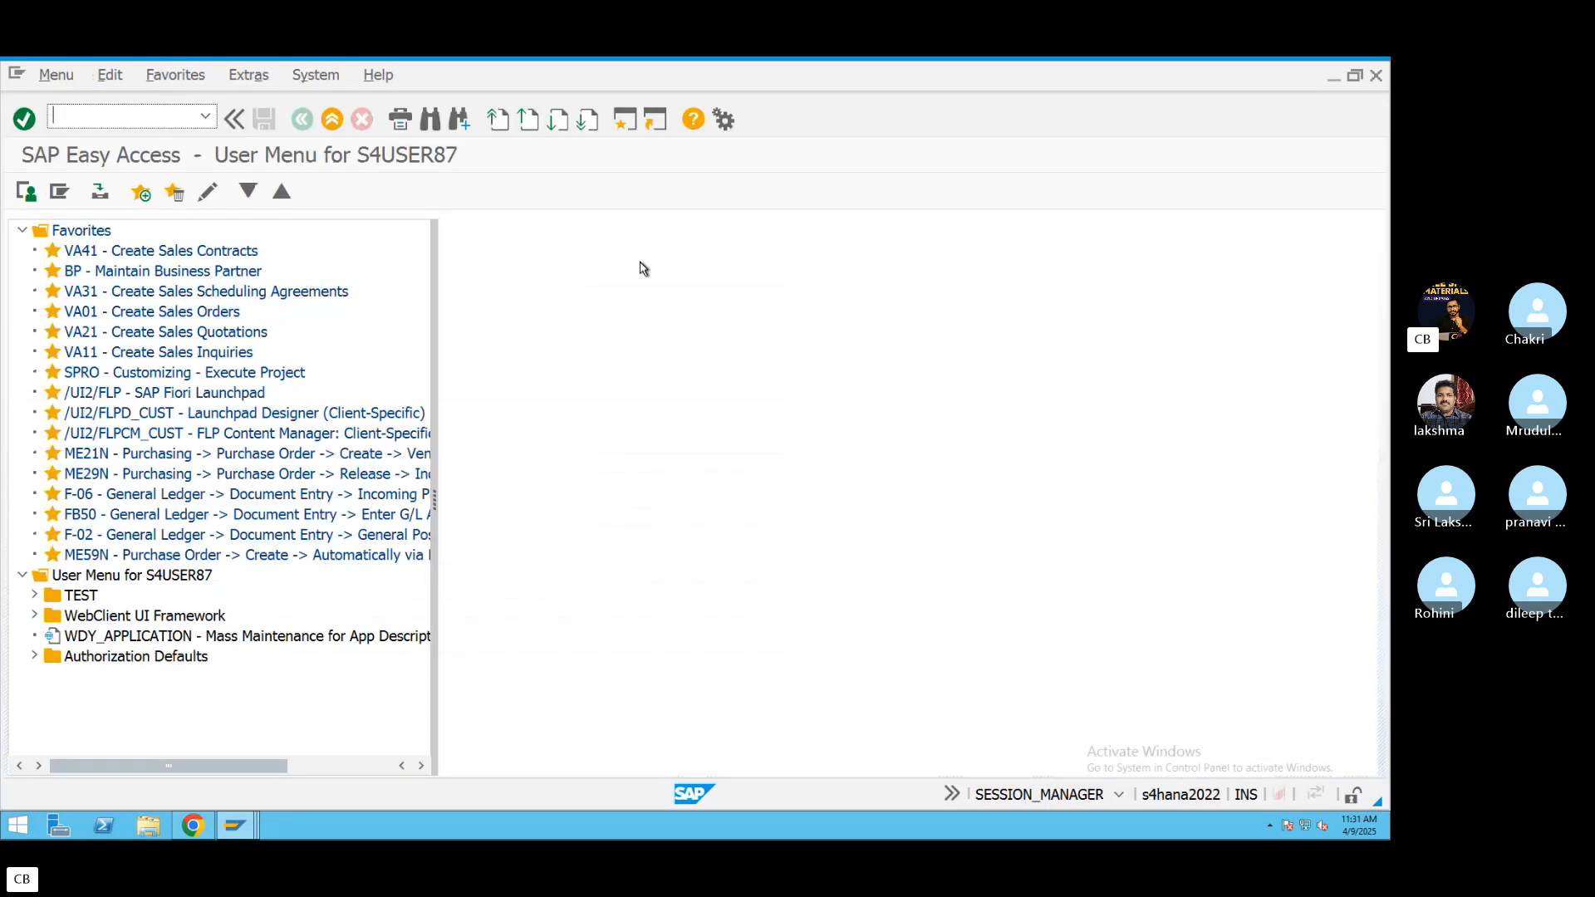
key(BackSpace)
key(BackSpace)
key(BackSpace)
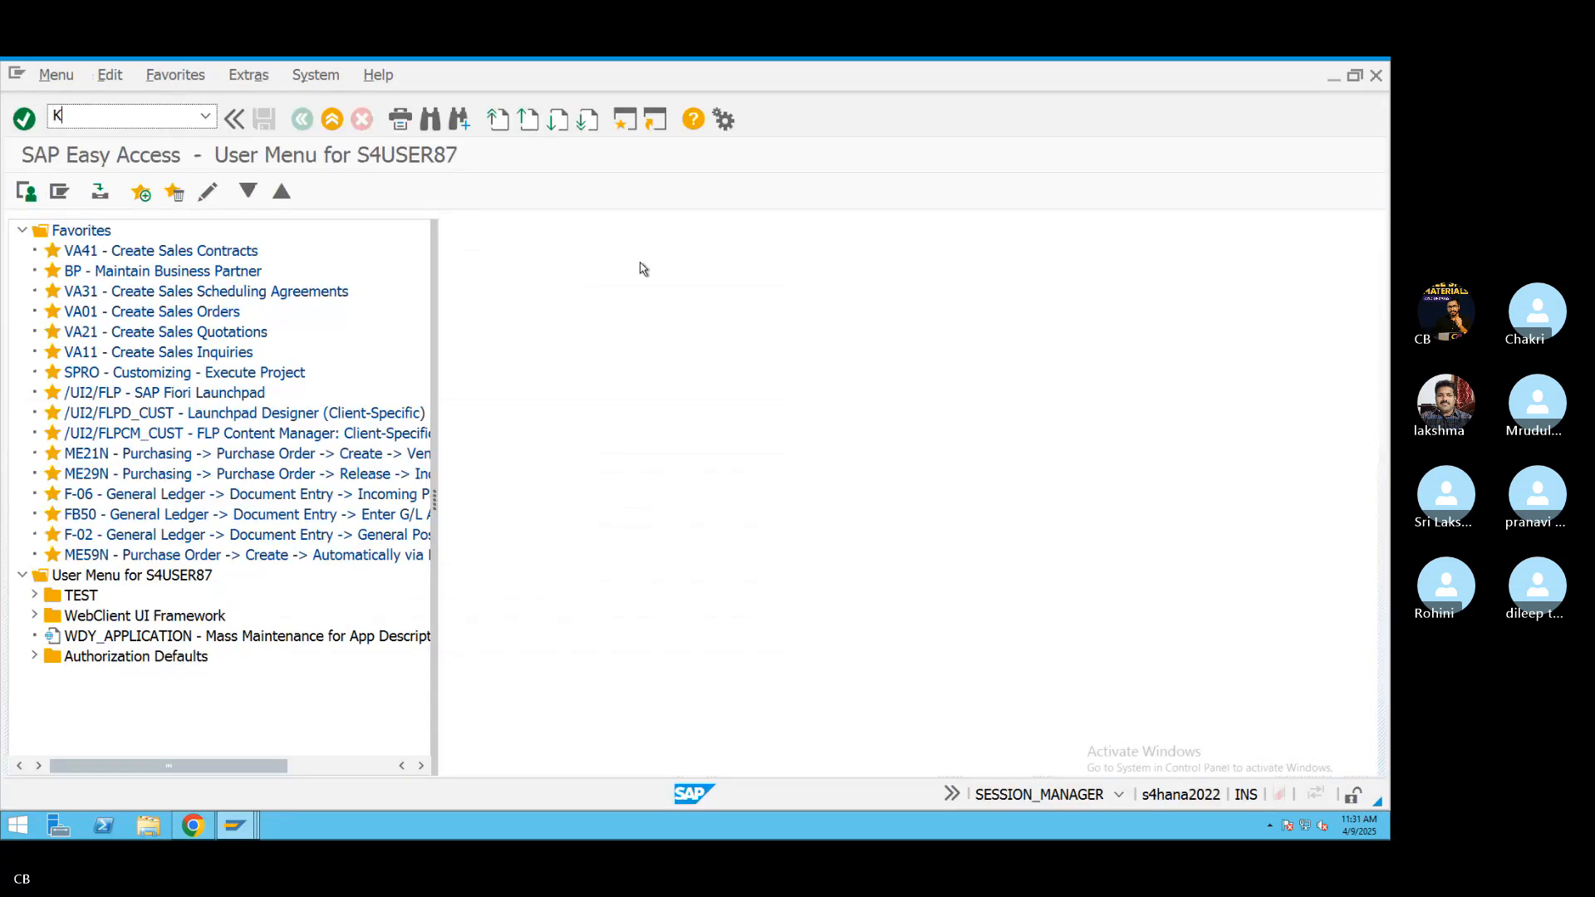
text(ANK)
key(Return)
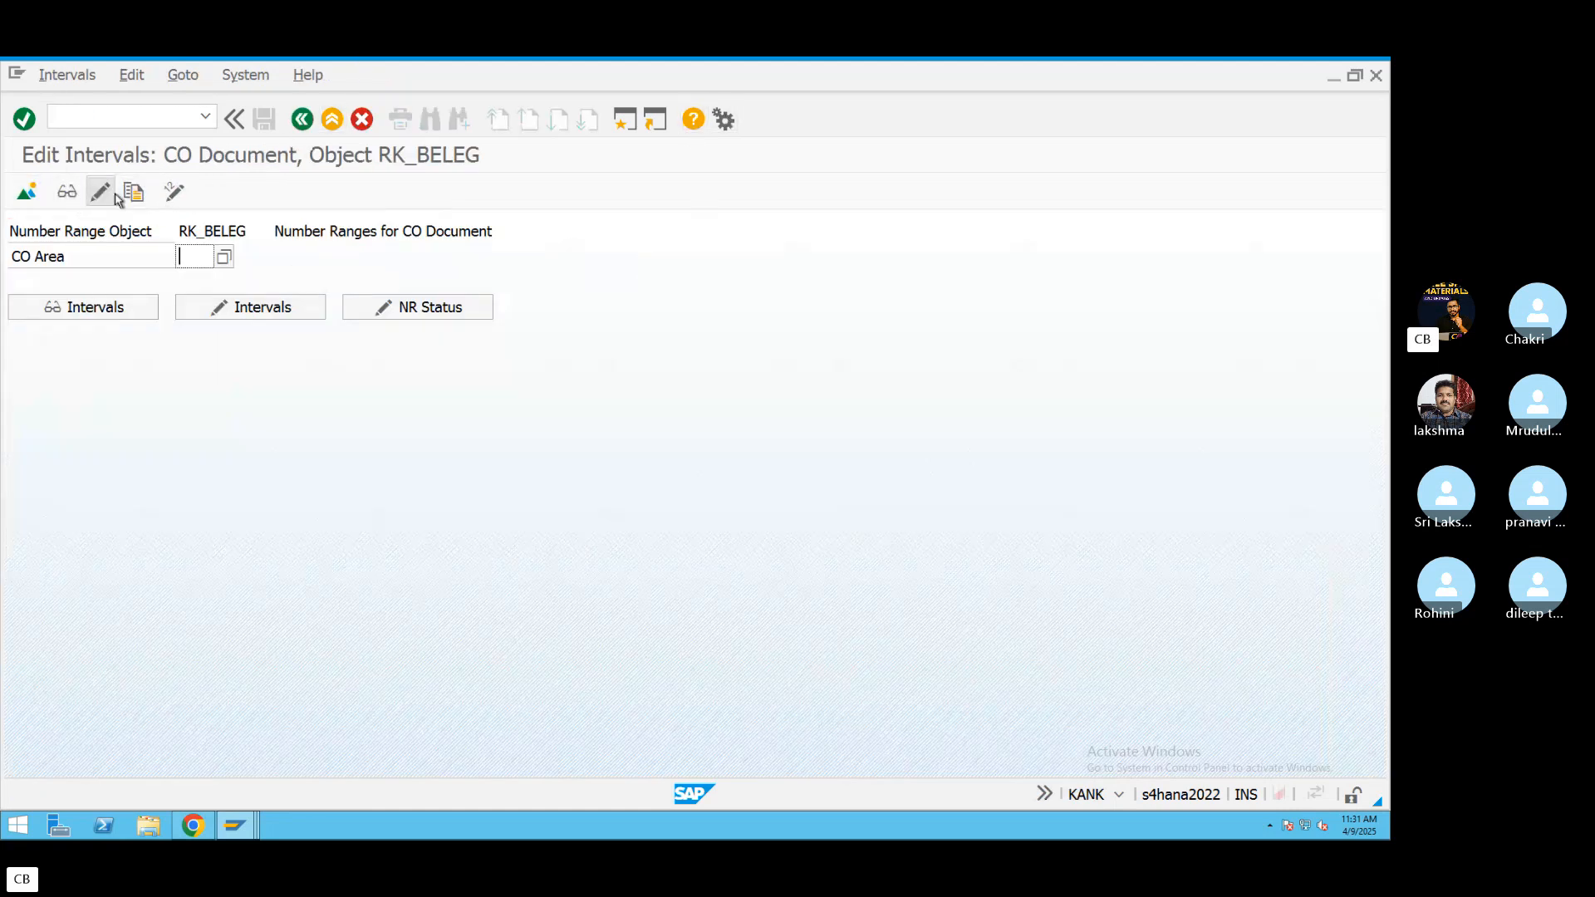
click(99, 191)
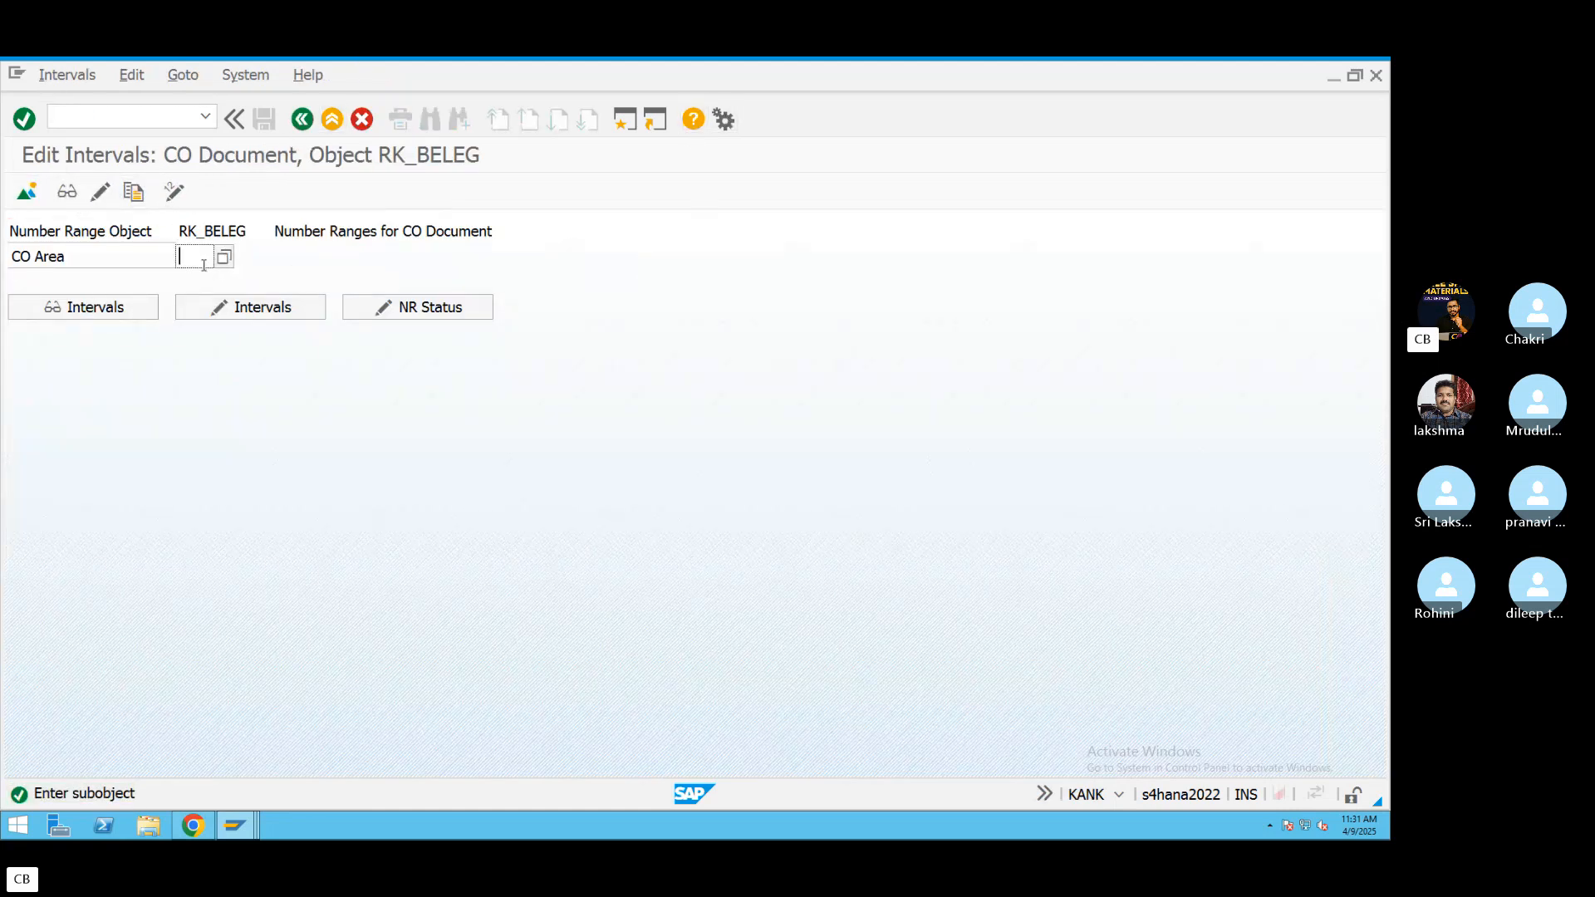
text(ZPVT)
click(99, 192)
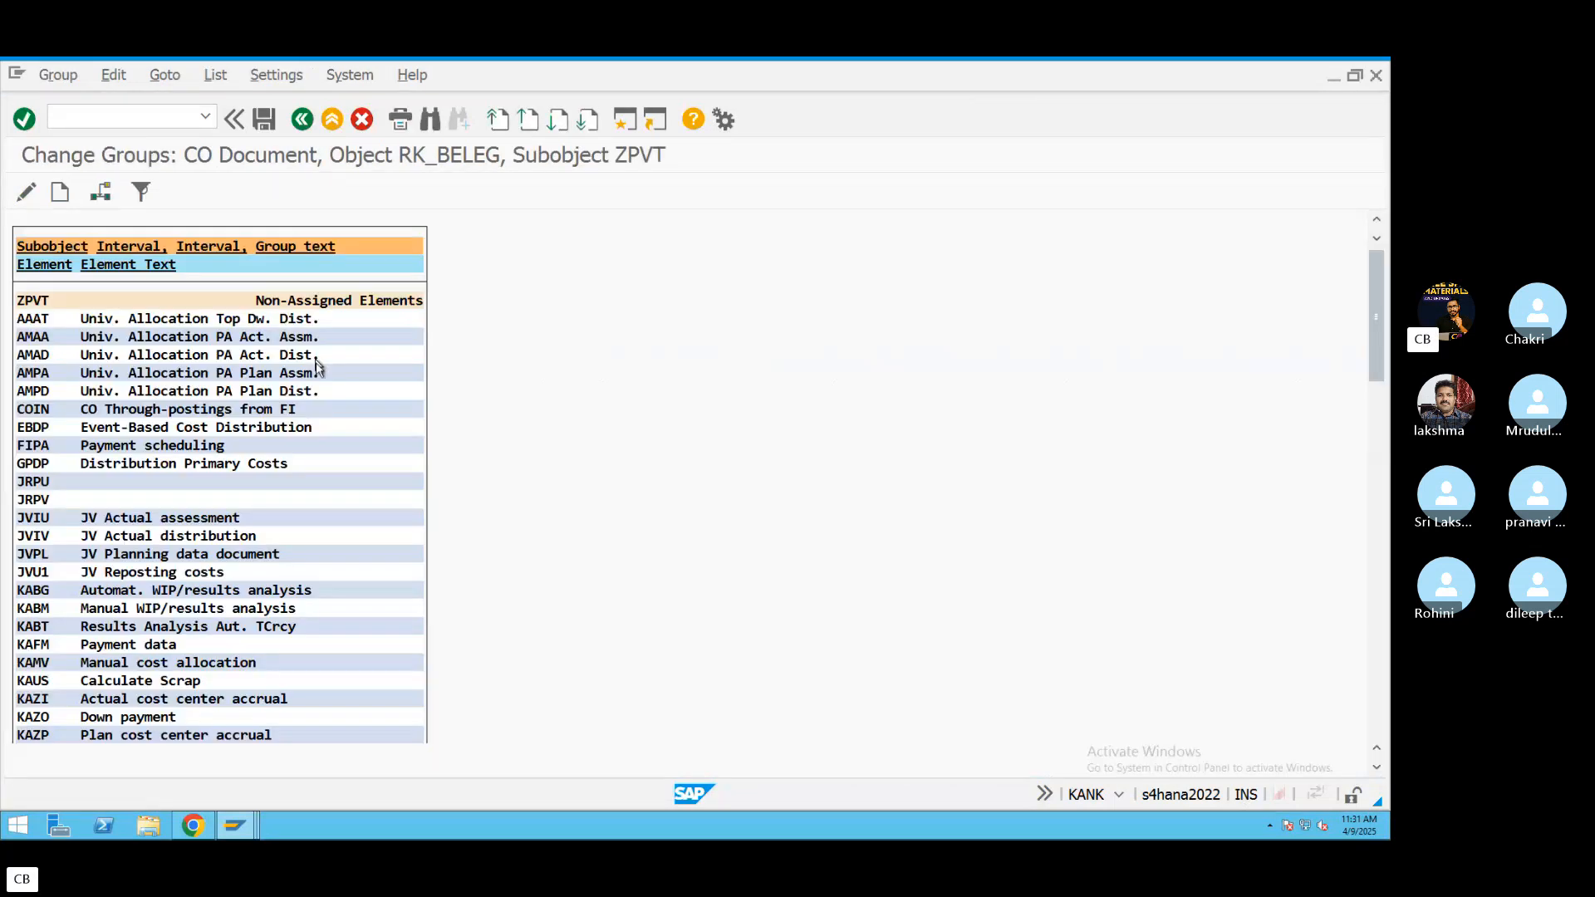
Find element KOAO (Actual settlement), assign it to the number range 01 group "Number rang for RKP1", and save.
key(ctrl+f)
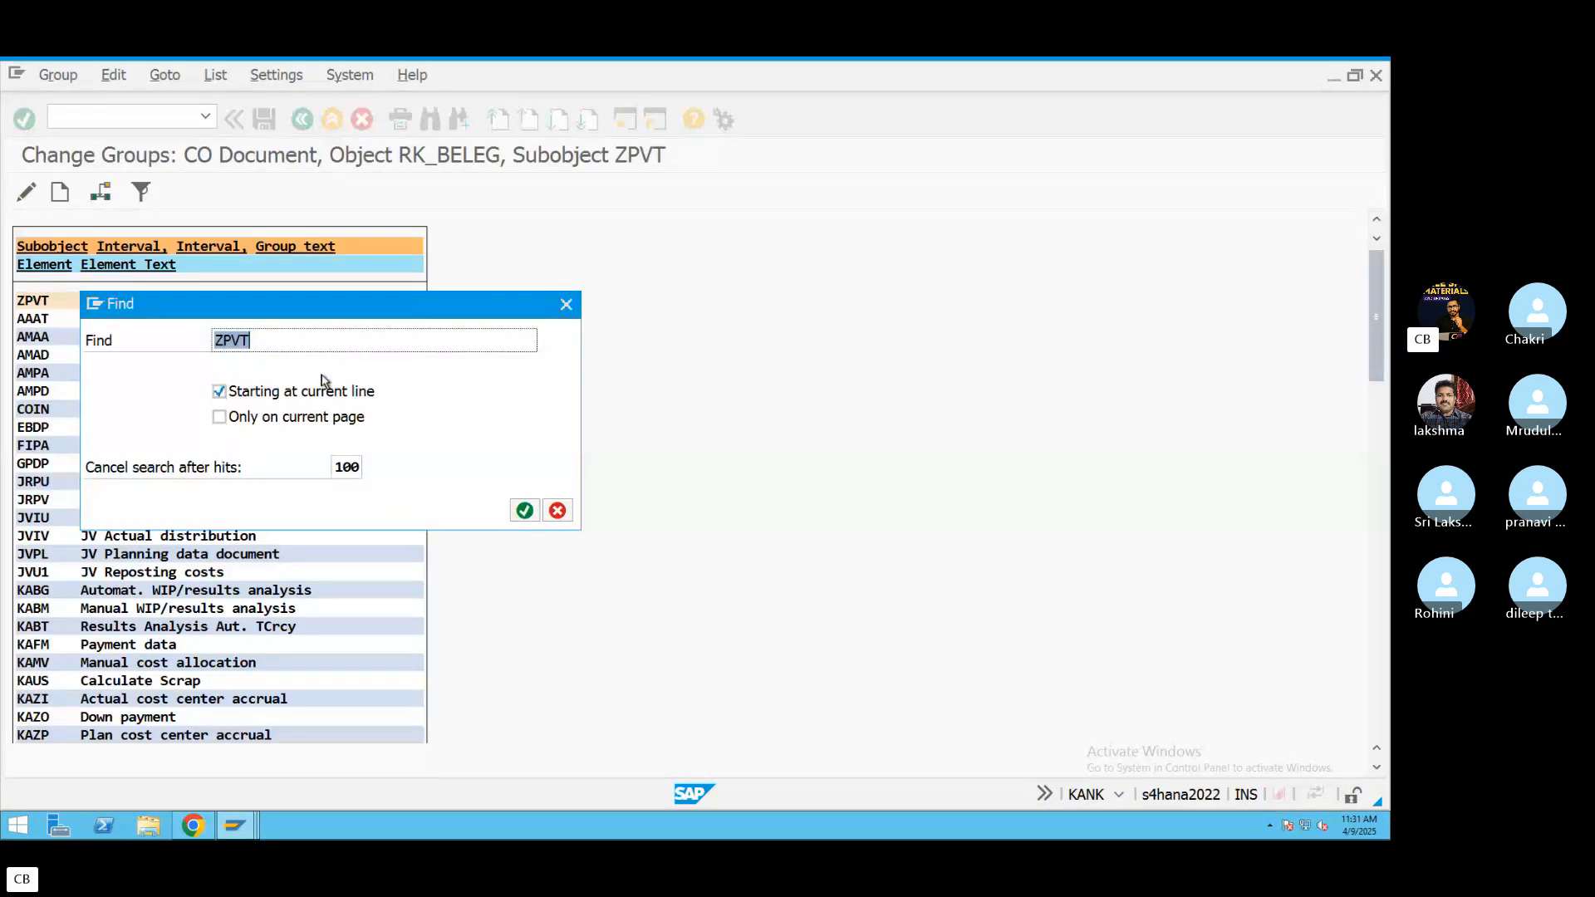
text(KOAO)
key(Return)
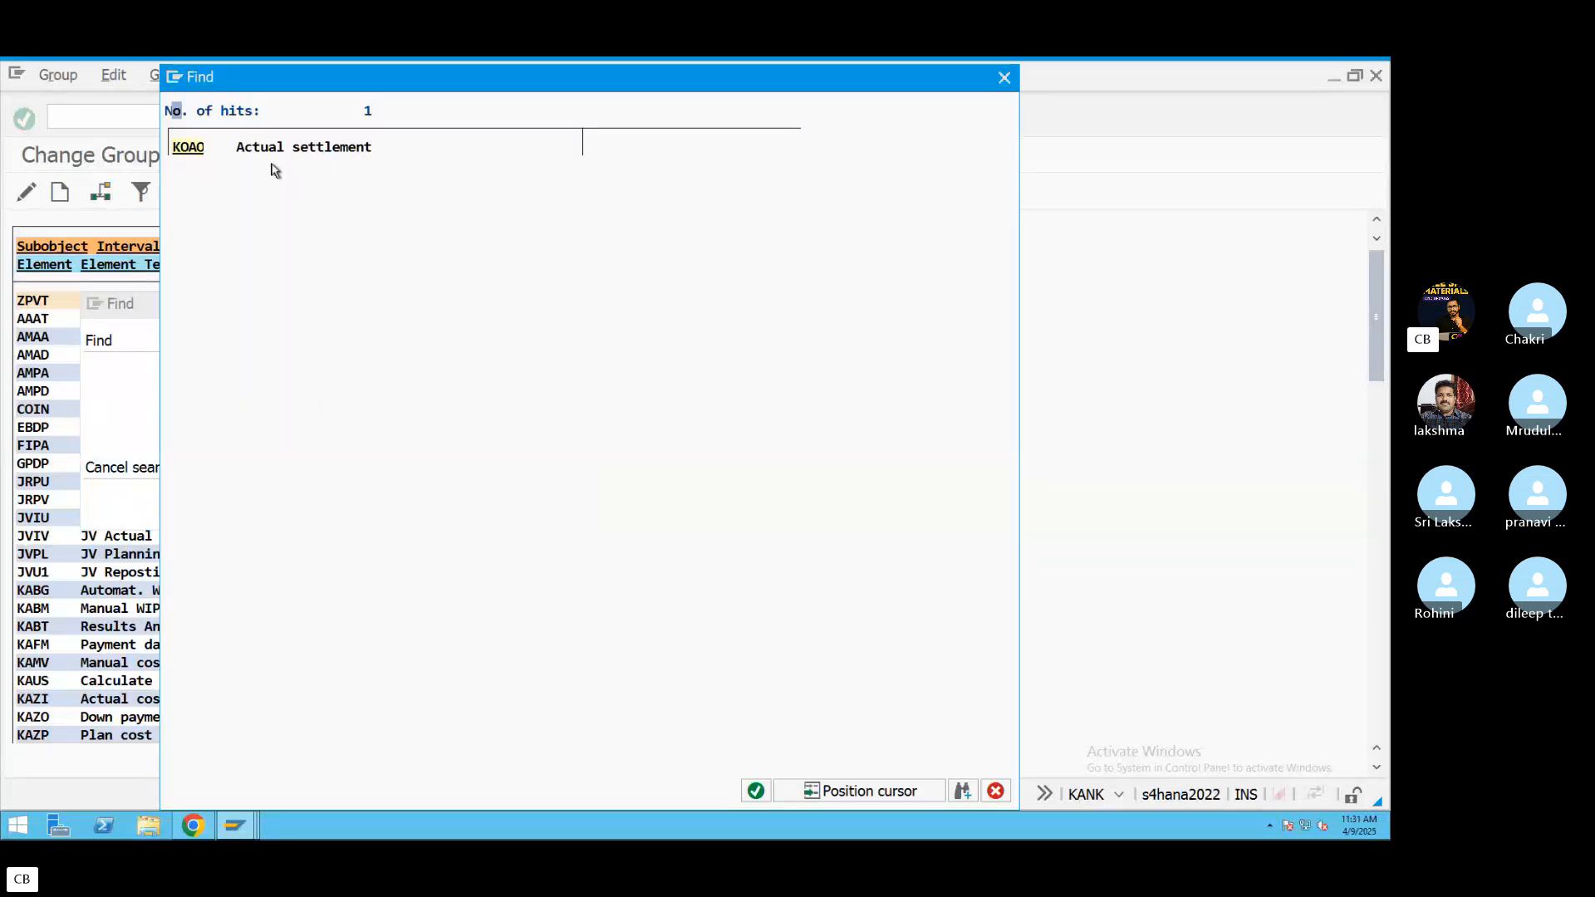
click(189, 148)
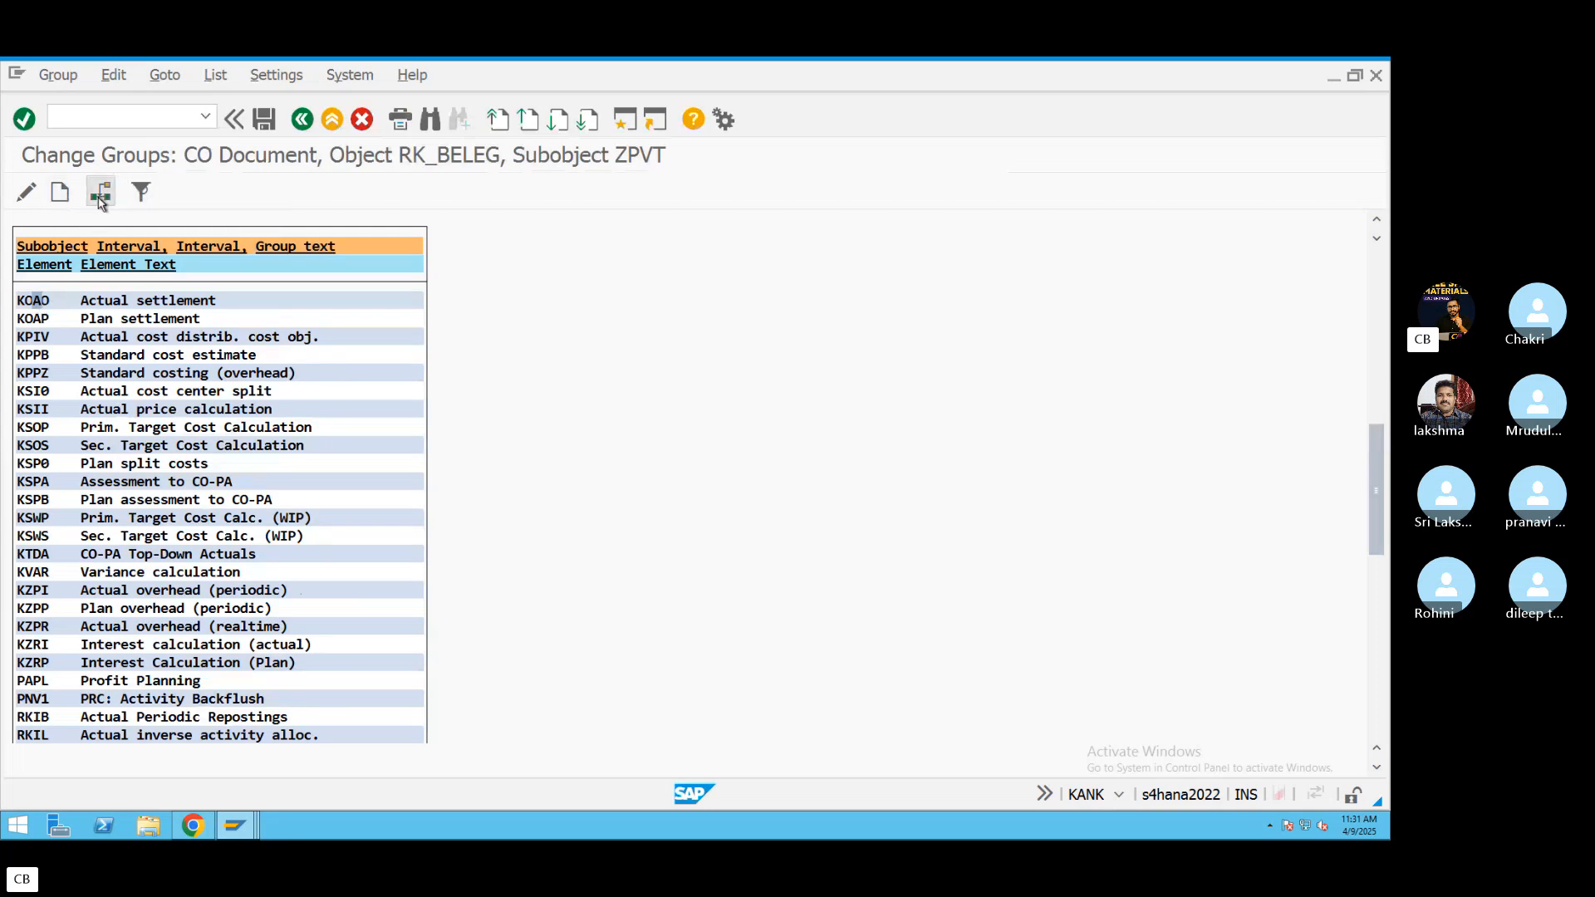
click(100, 196)
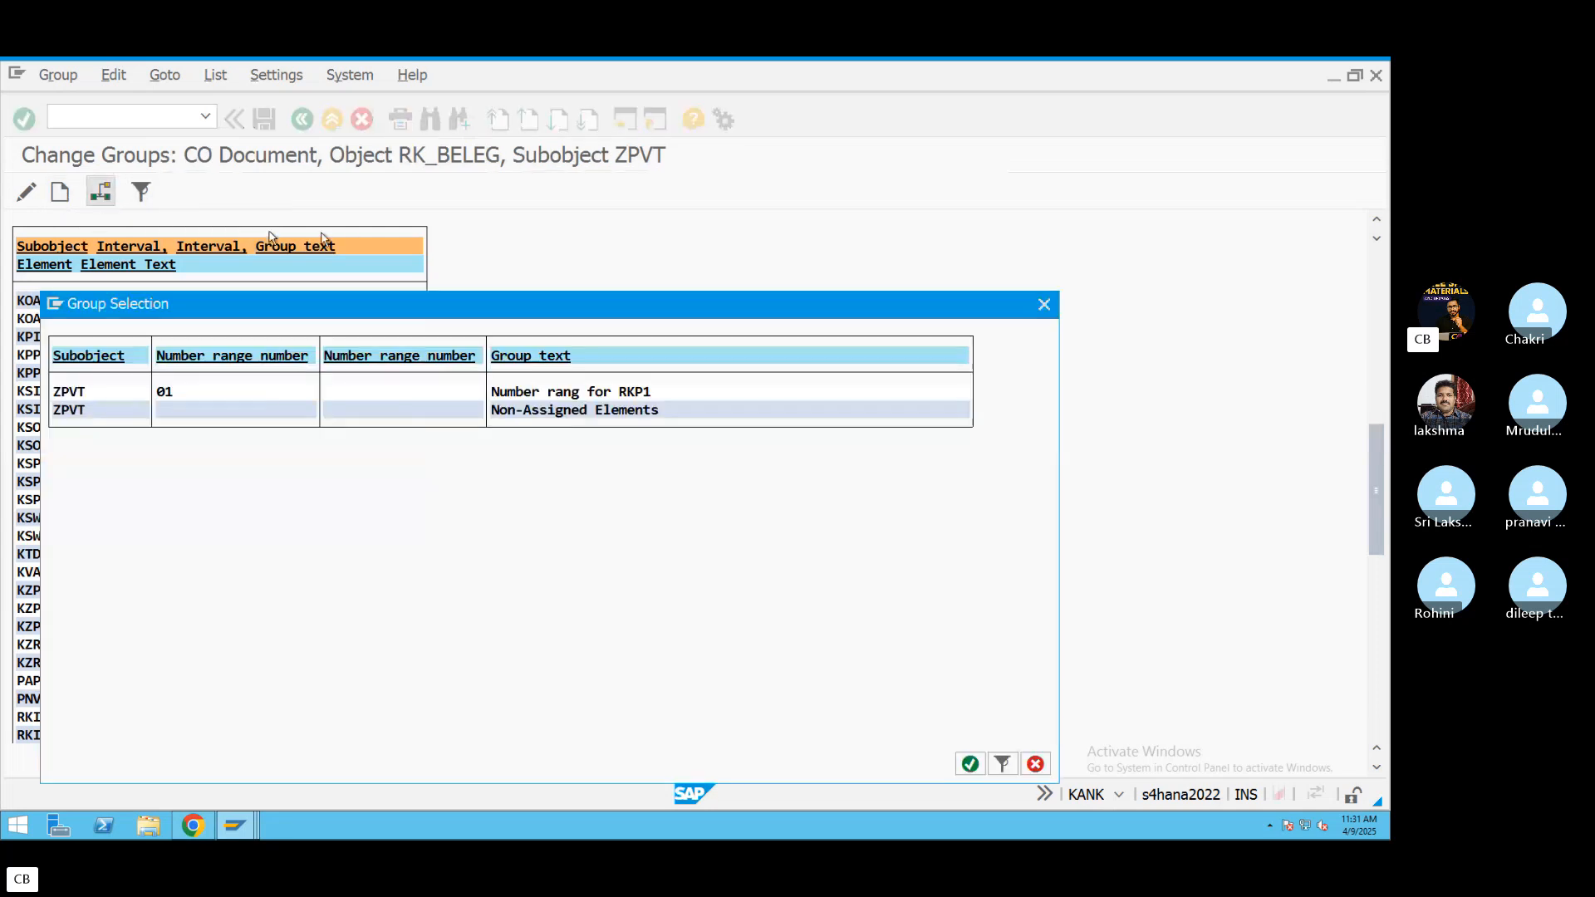
double_click(530, 407)
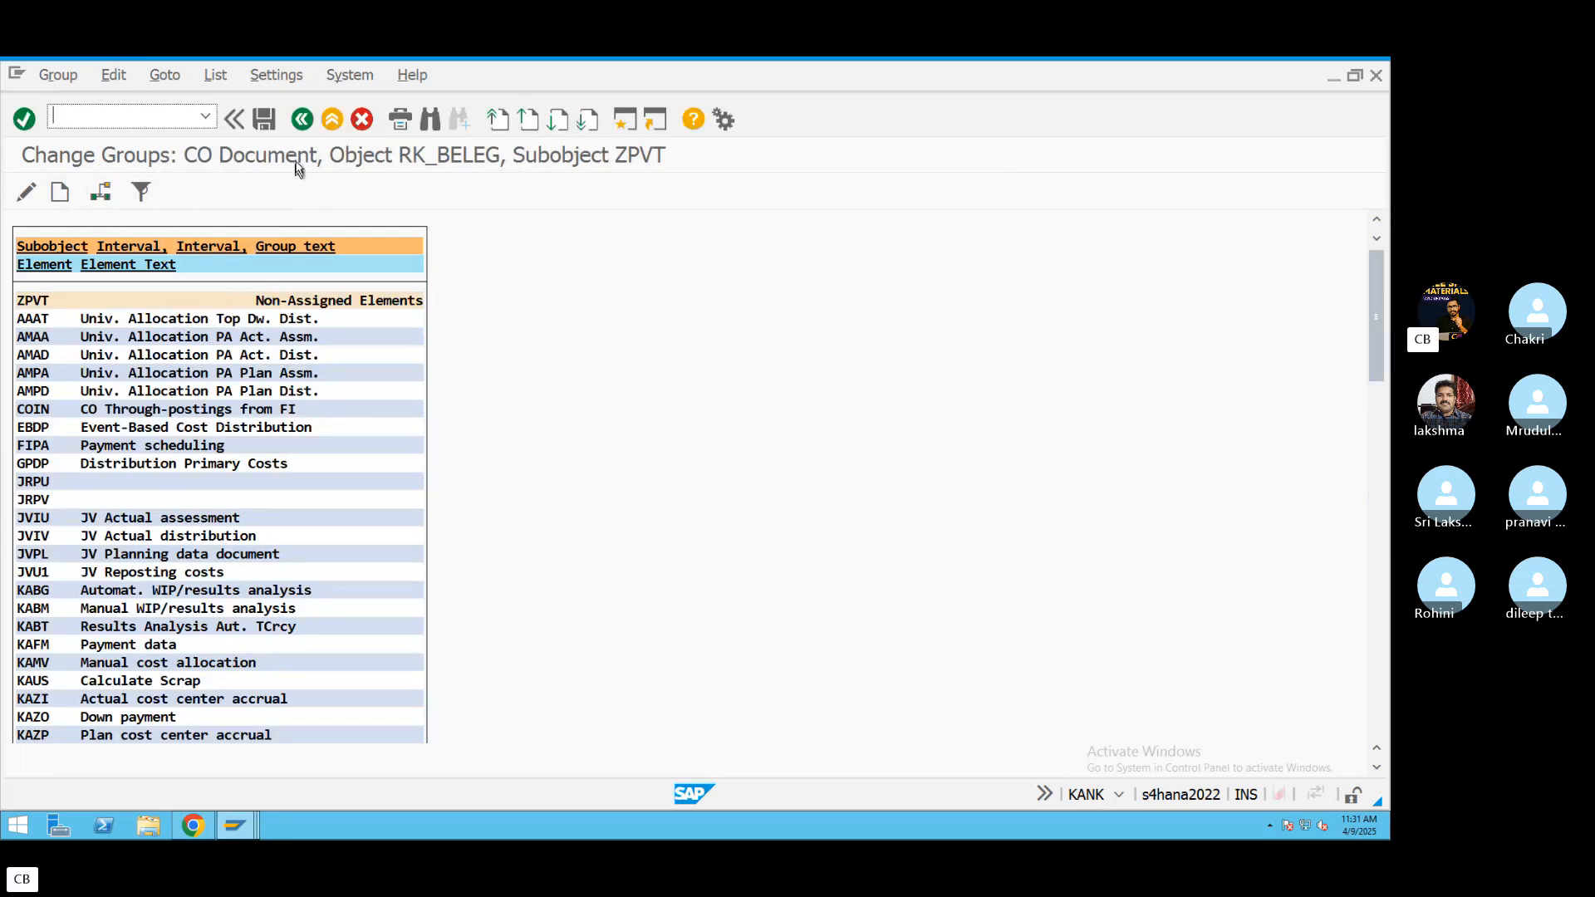
click(264, 121)
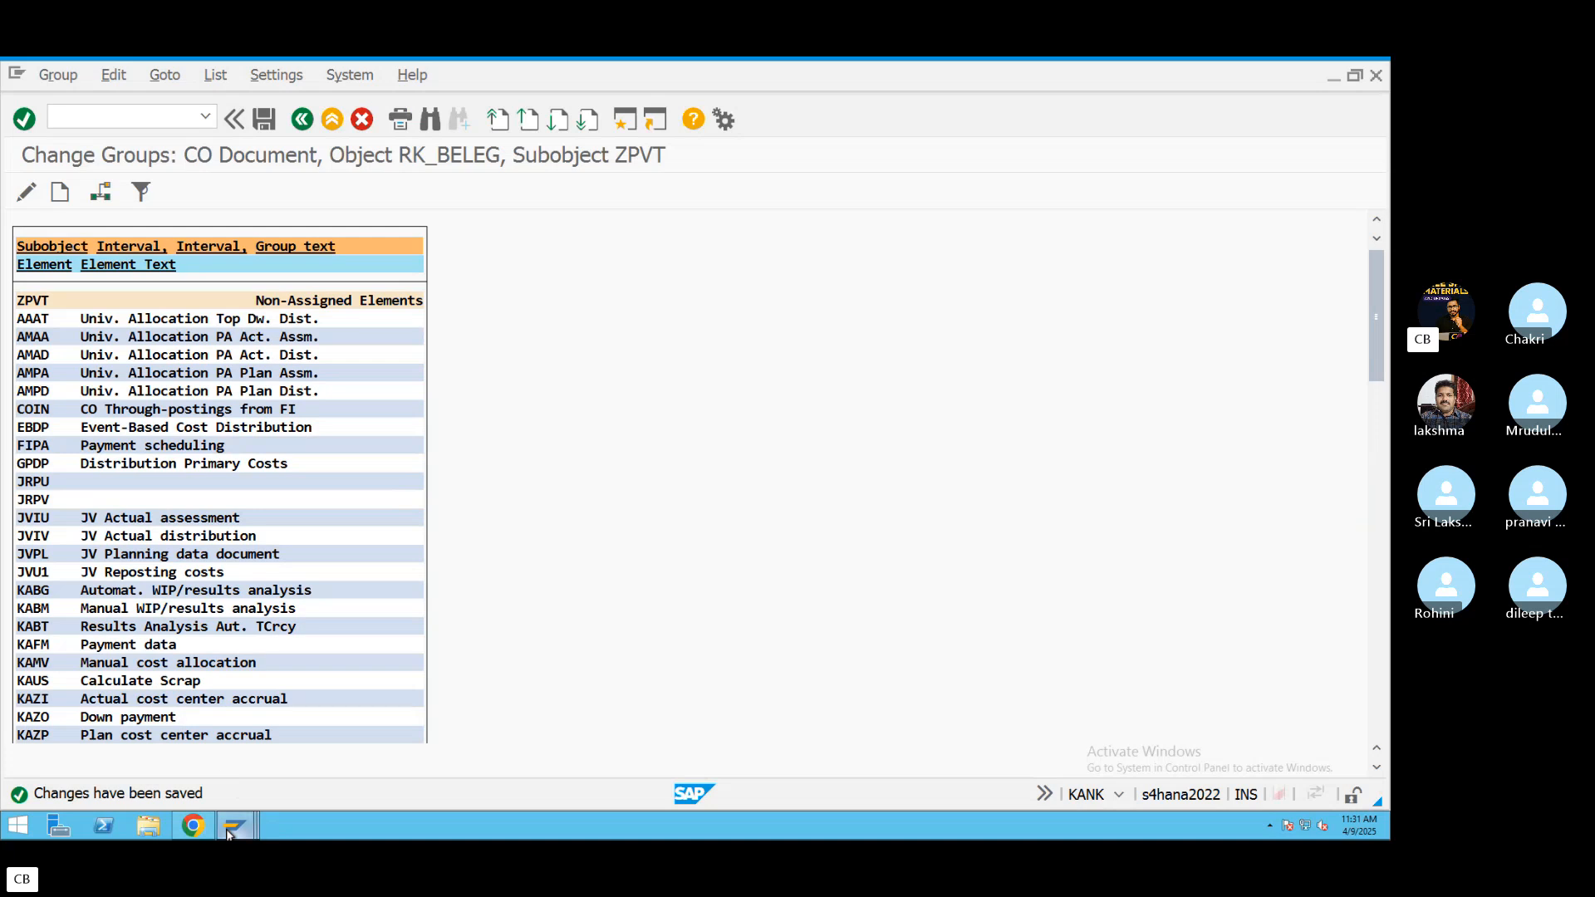
Close the leftover SAP session windows, then leave the runtime error description to return to SAP Easy Access.
mouse_move(235, 825)
click(245, 720)
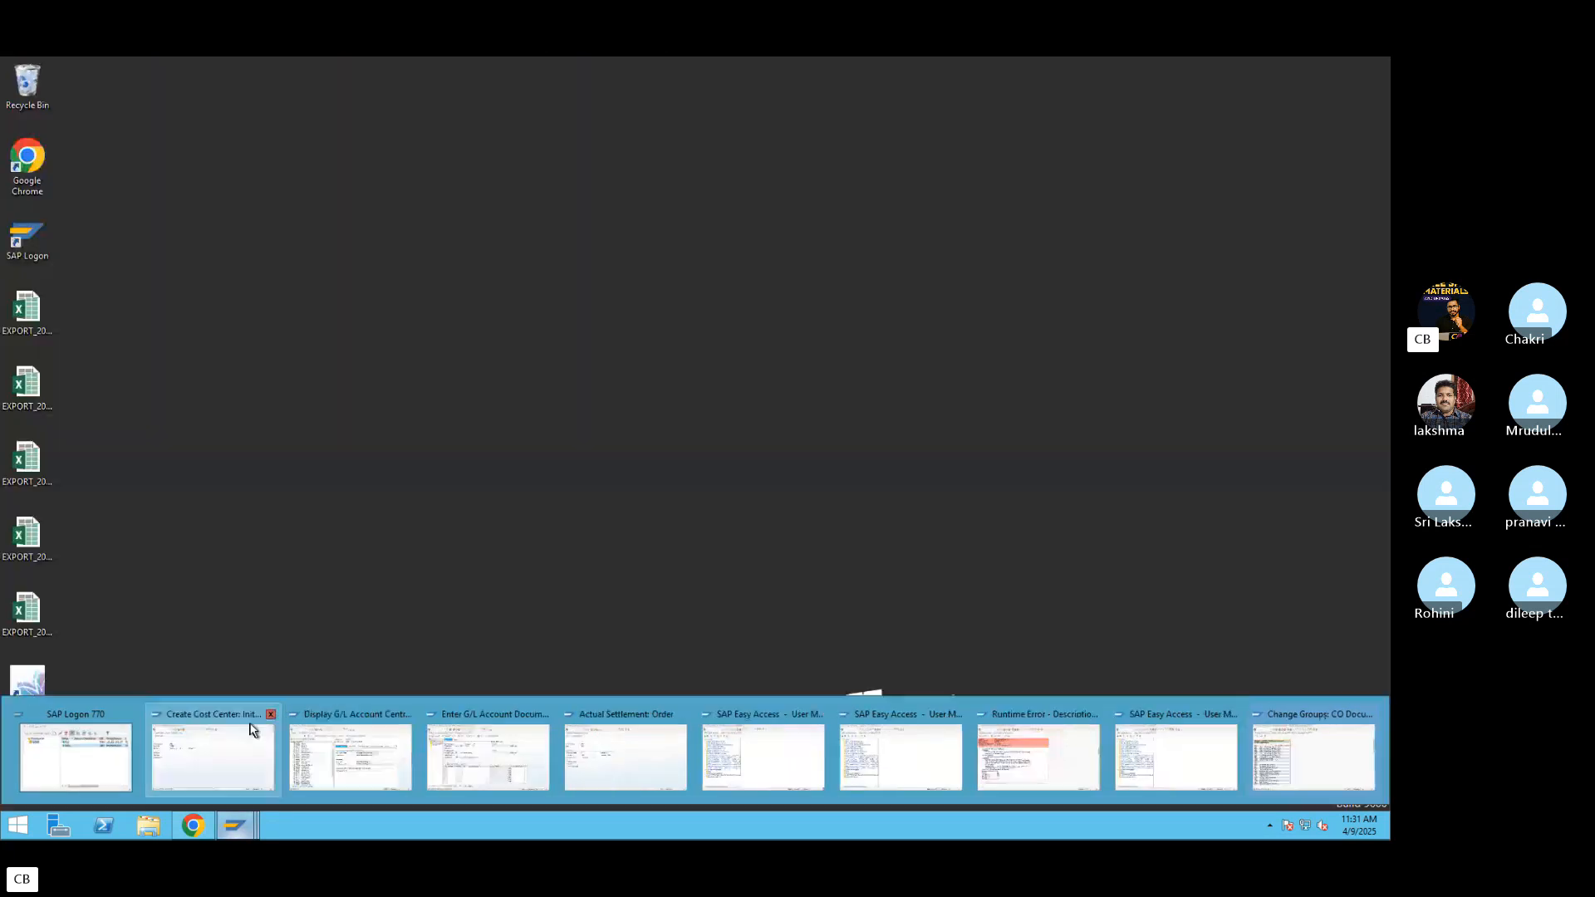
click(271, 714)
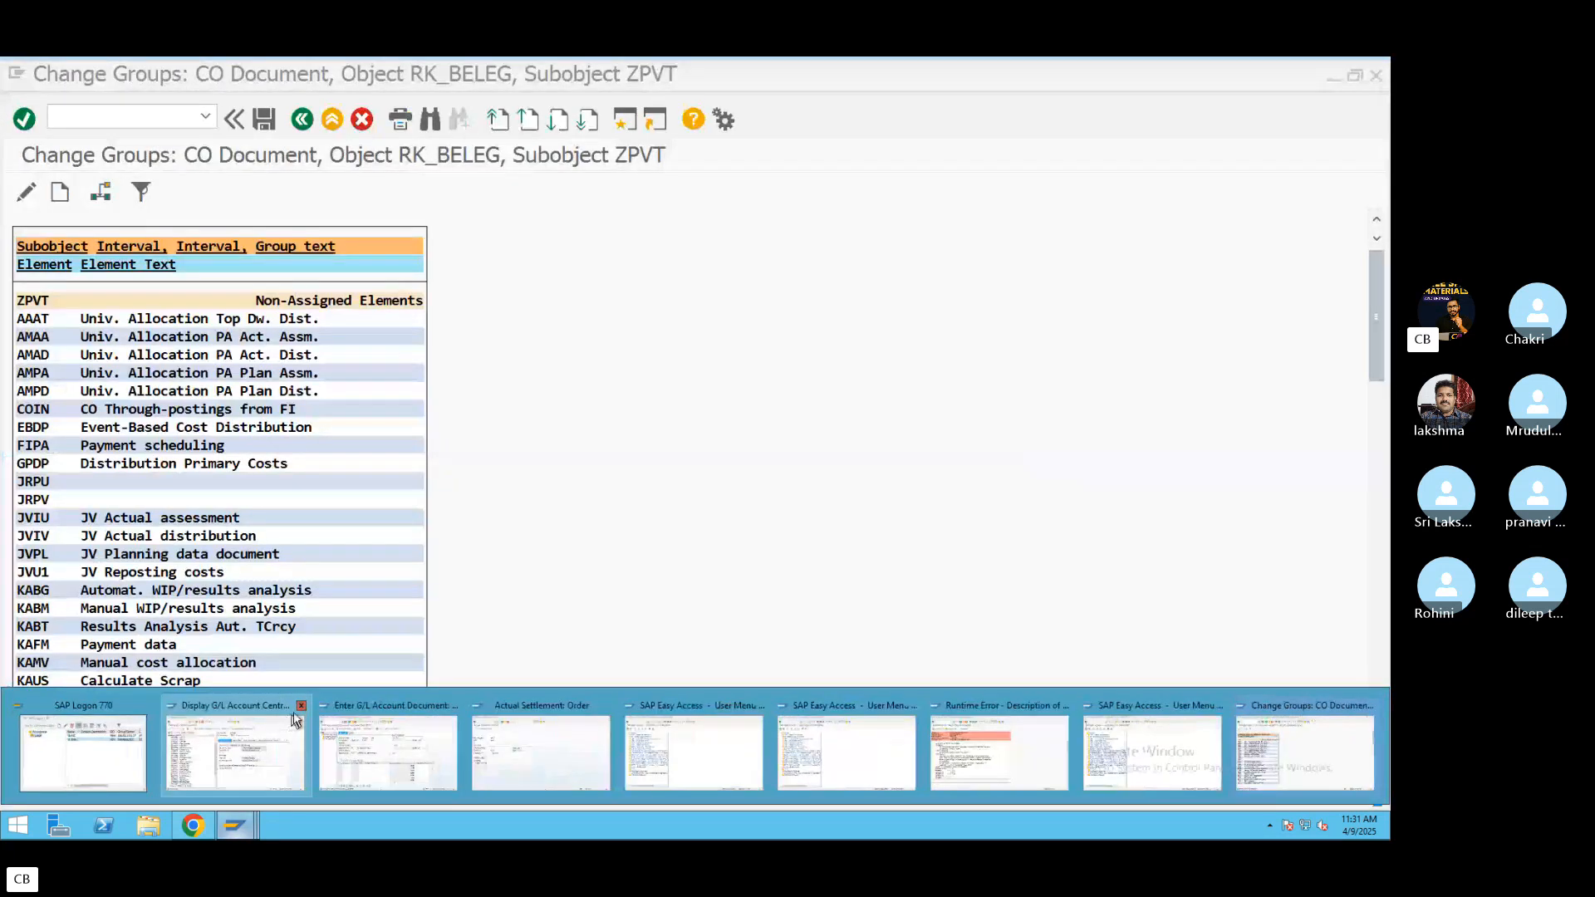
click(305, 709)
click(310, 704)
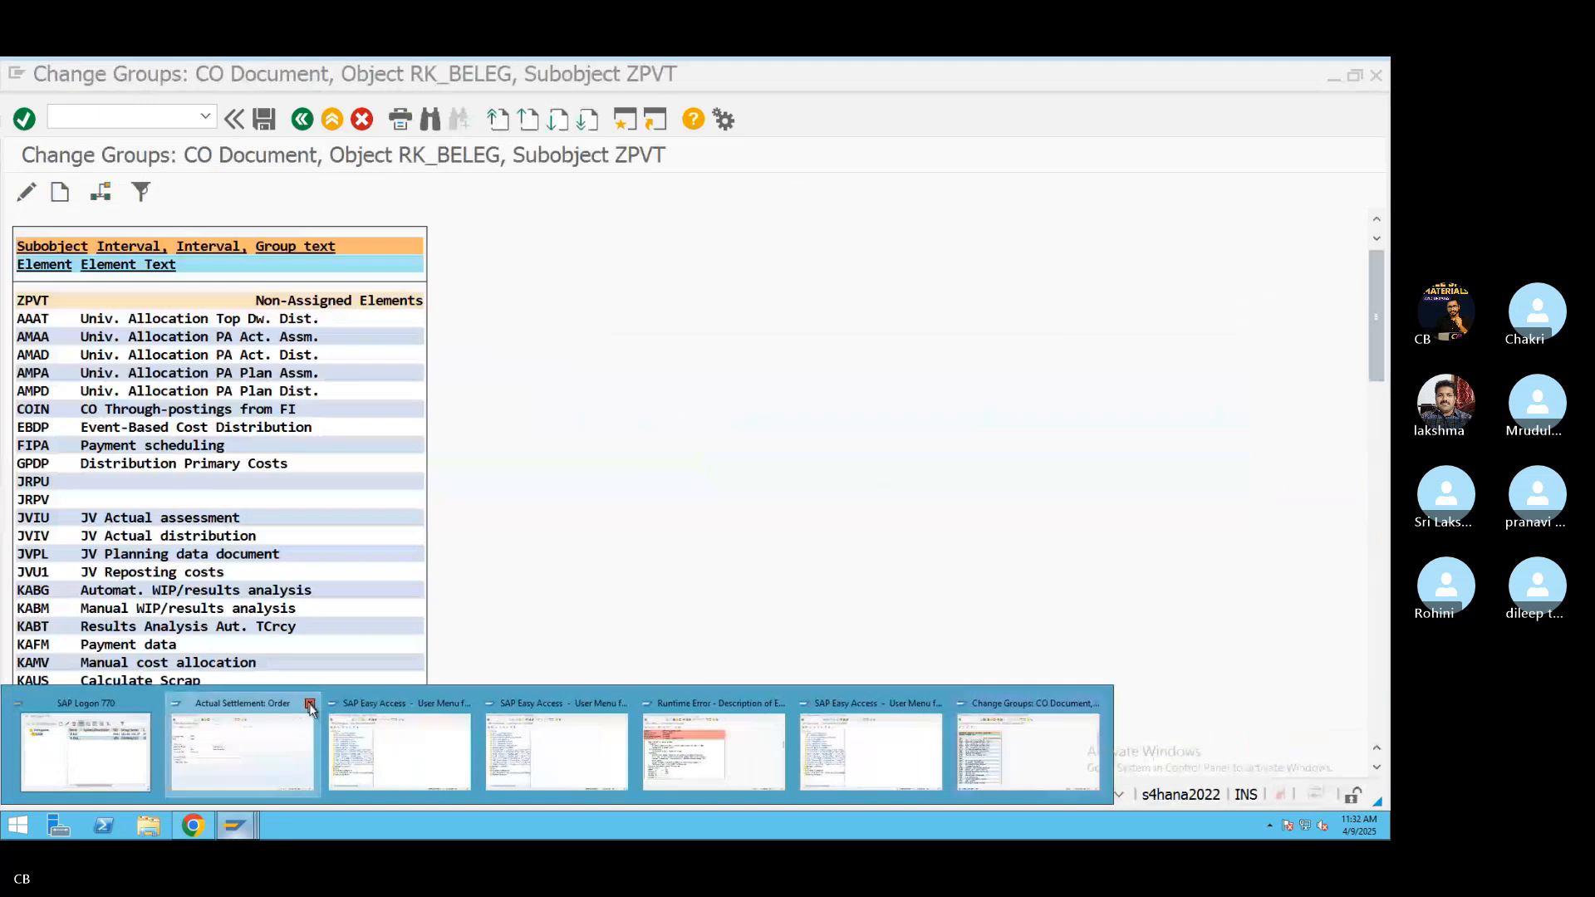
click(310, 705)
click(310, 705)
click(310, 704)
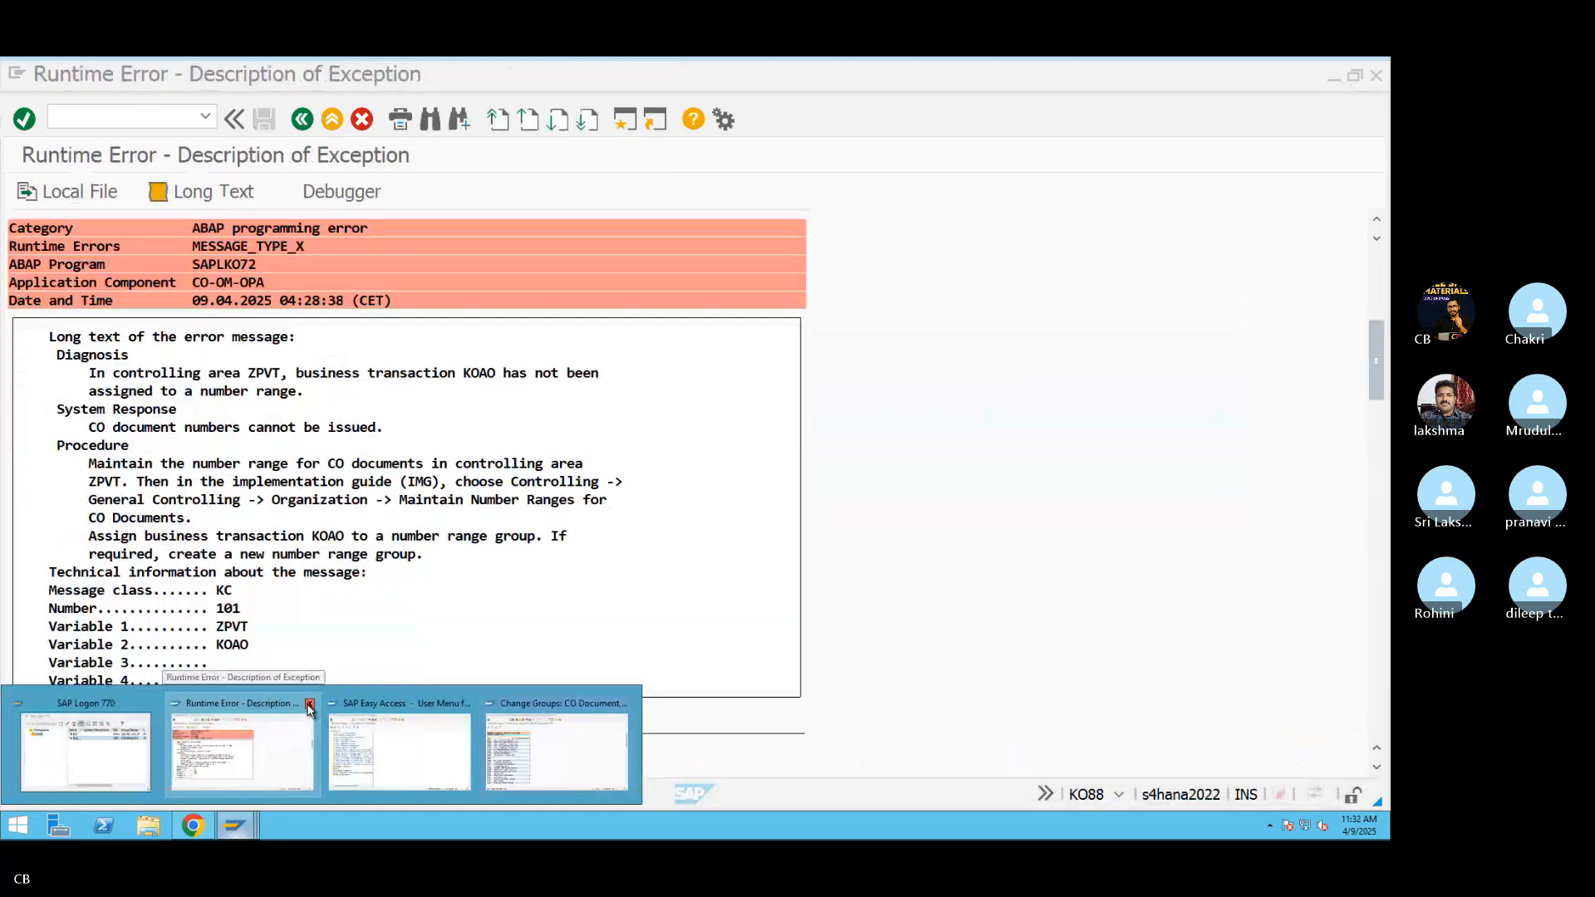
click(282, 730)
click(301, 119)
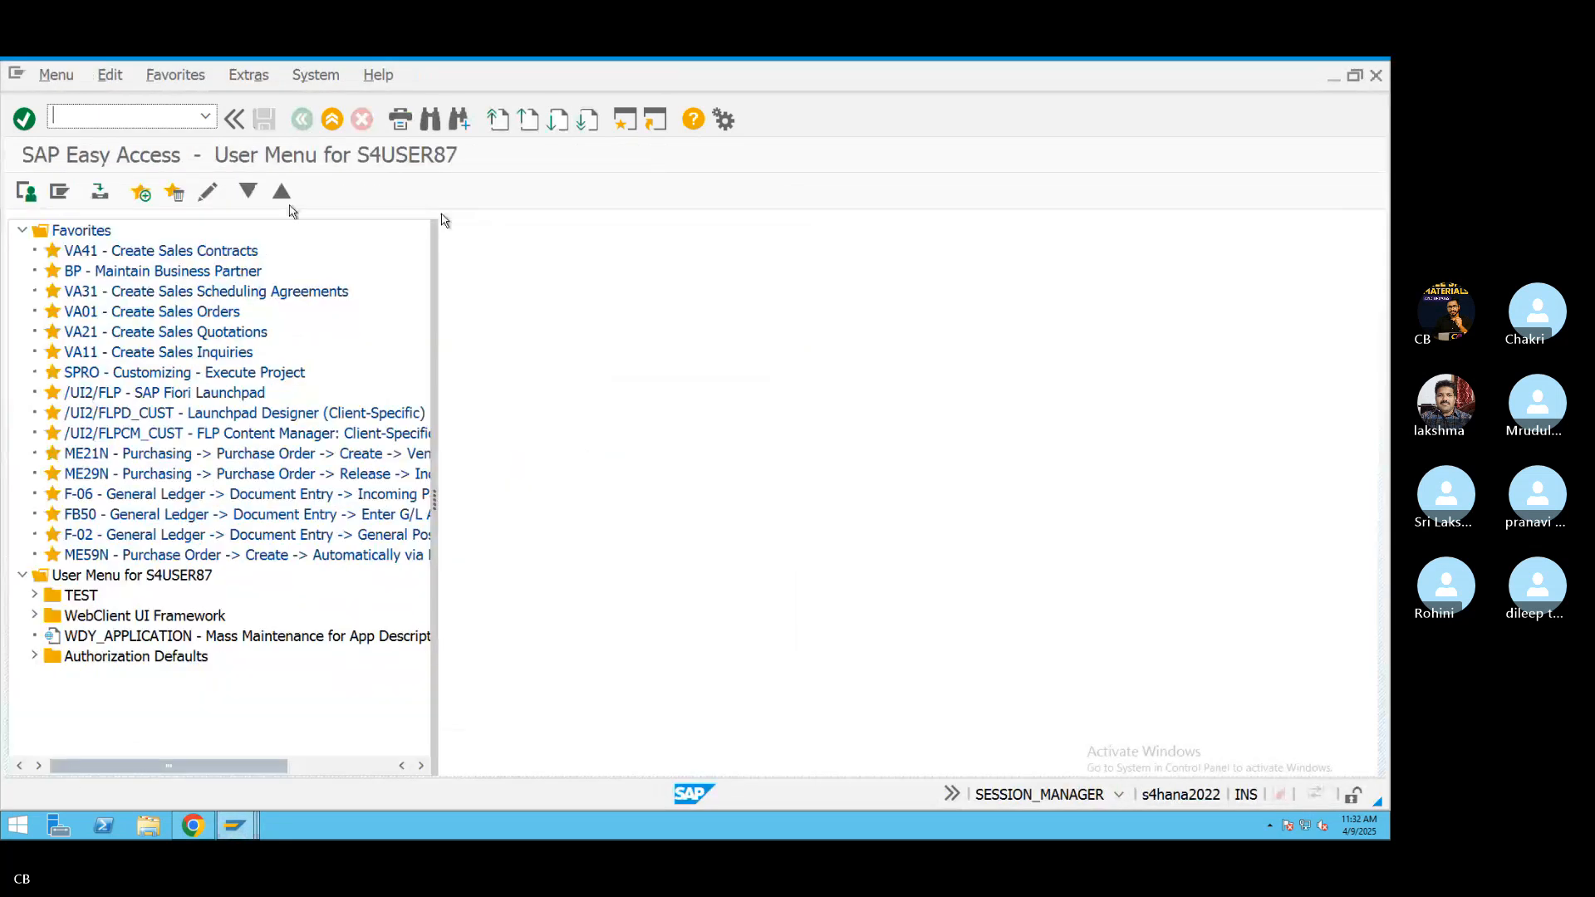
Open KO88 again and execute a settlement test run for the marketing trade fair order.
click(203, 117)
click(106, 156)
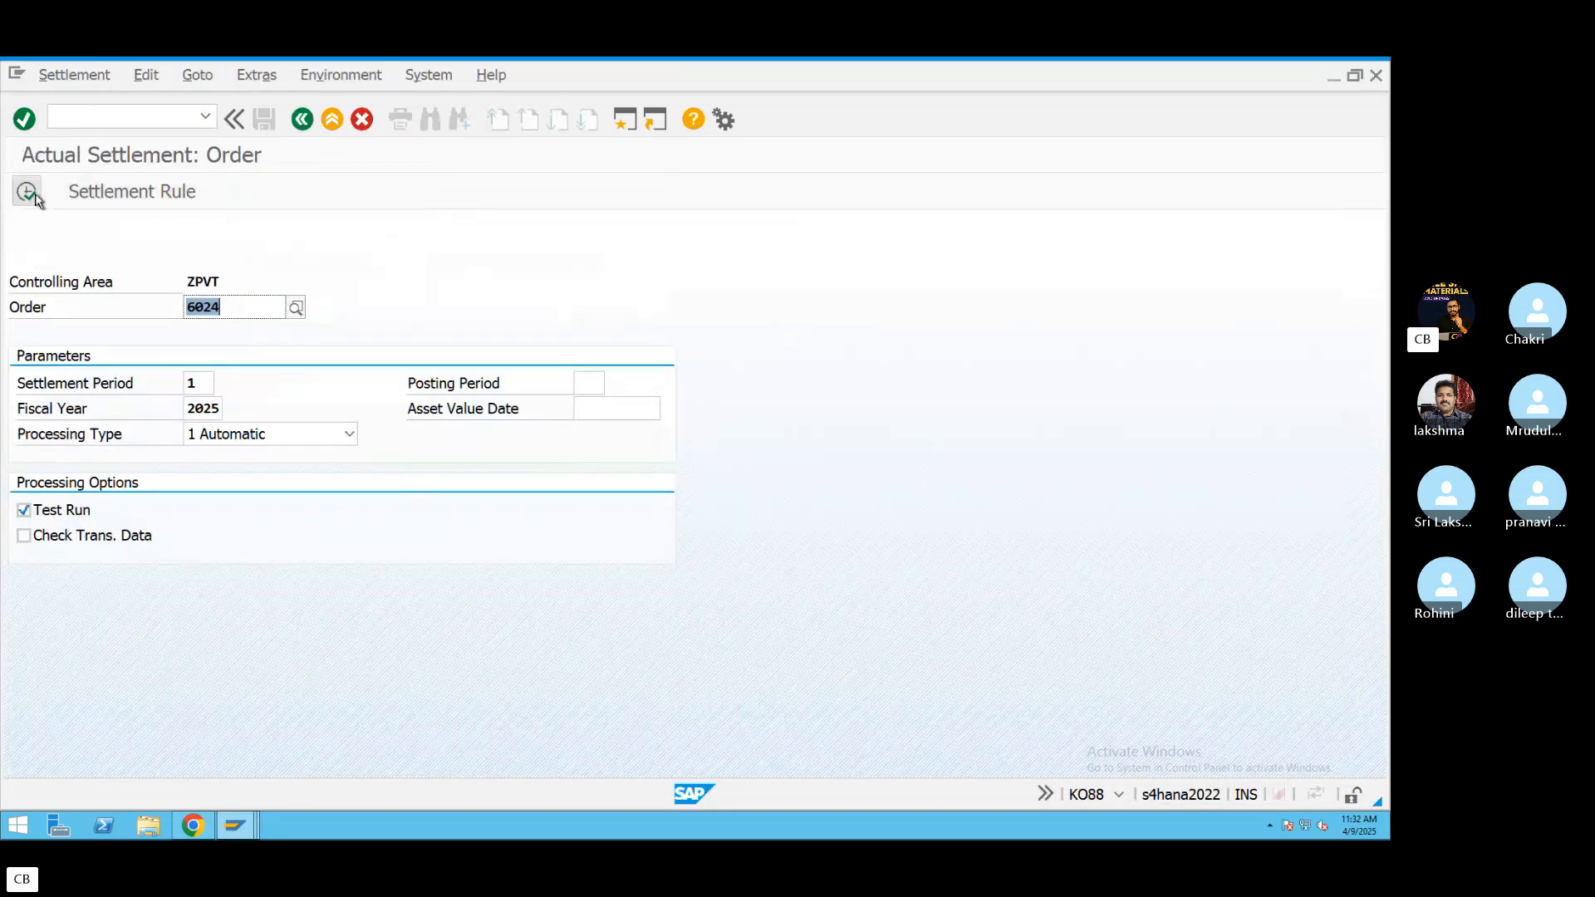
click(33, 196)
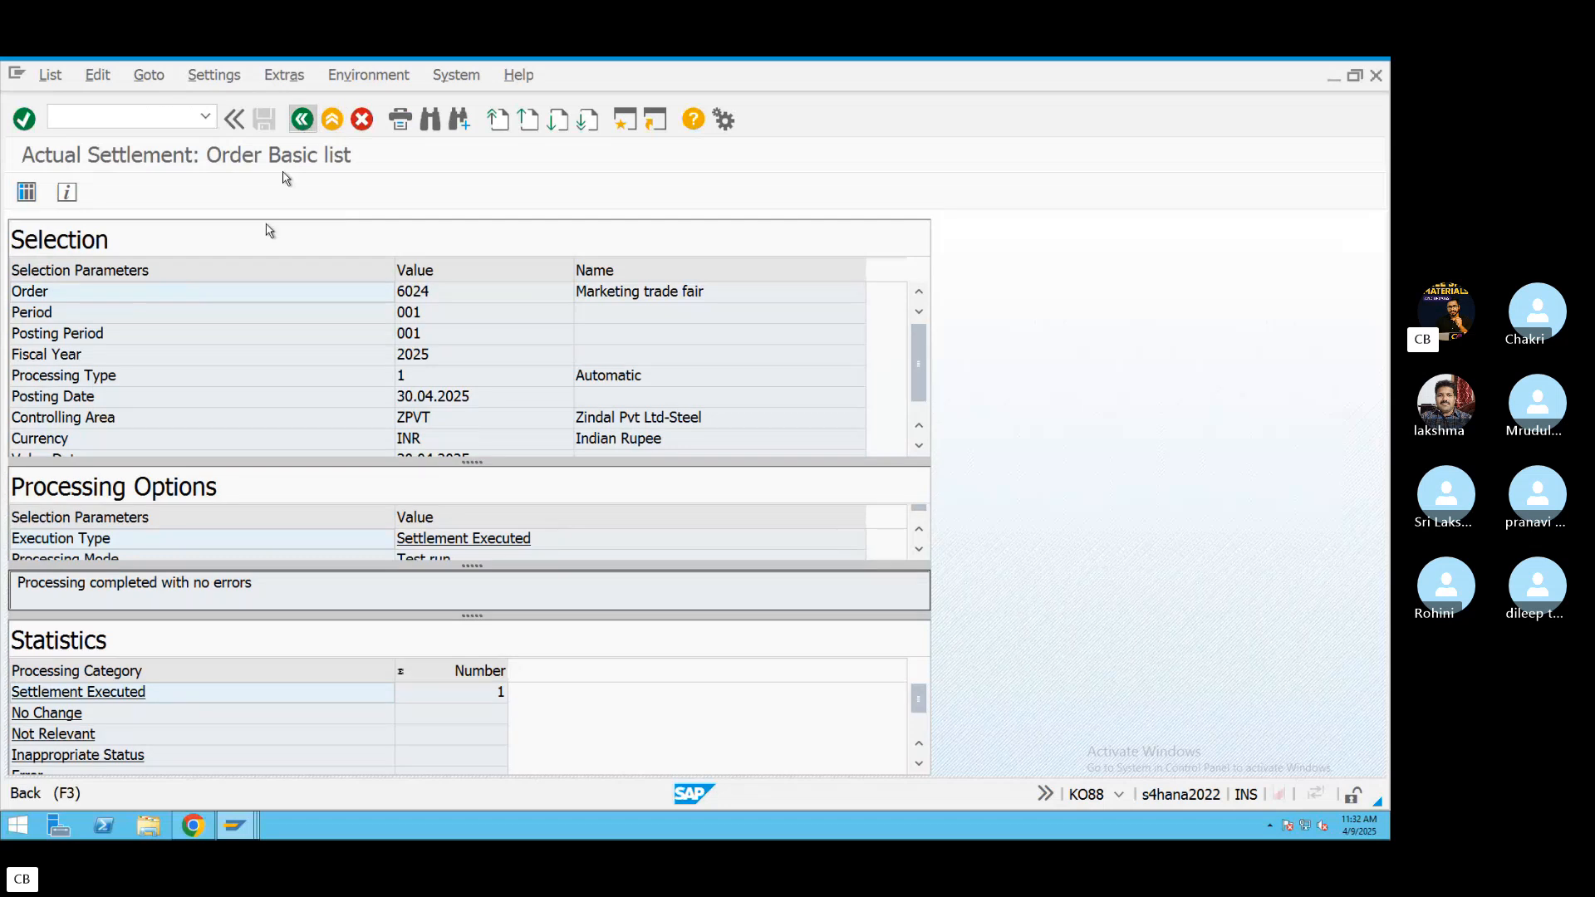
Return to the selection, execute the marketing order's actual settlement with Test Run off, and open its detail list.
click(64, 509)
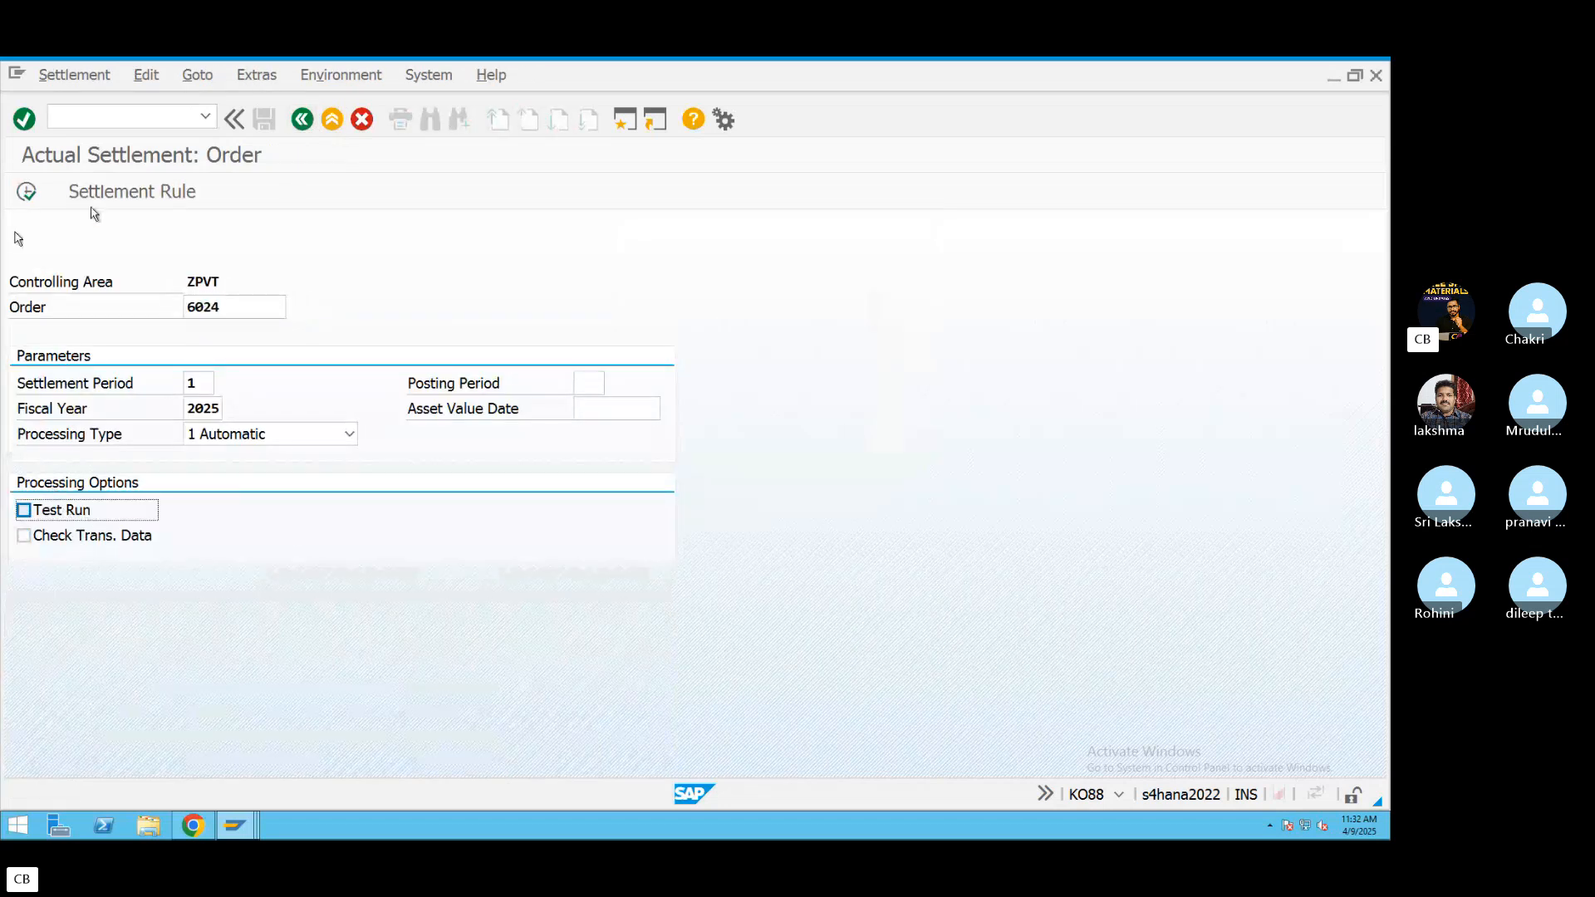
click(33, 196)
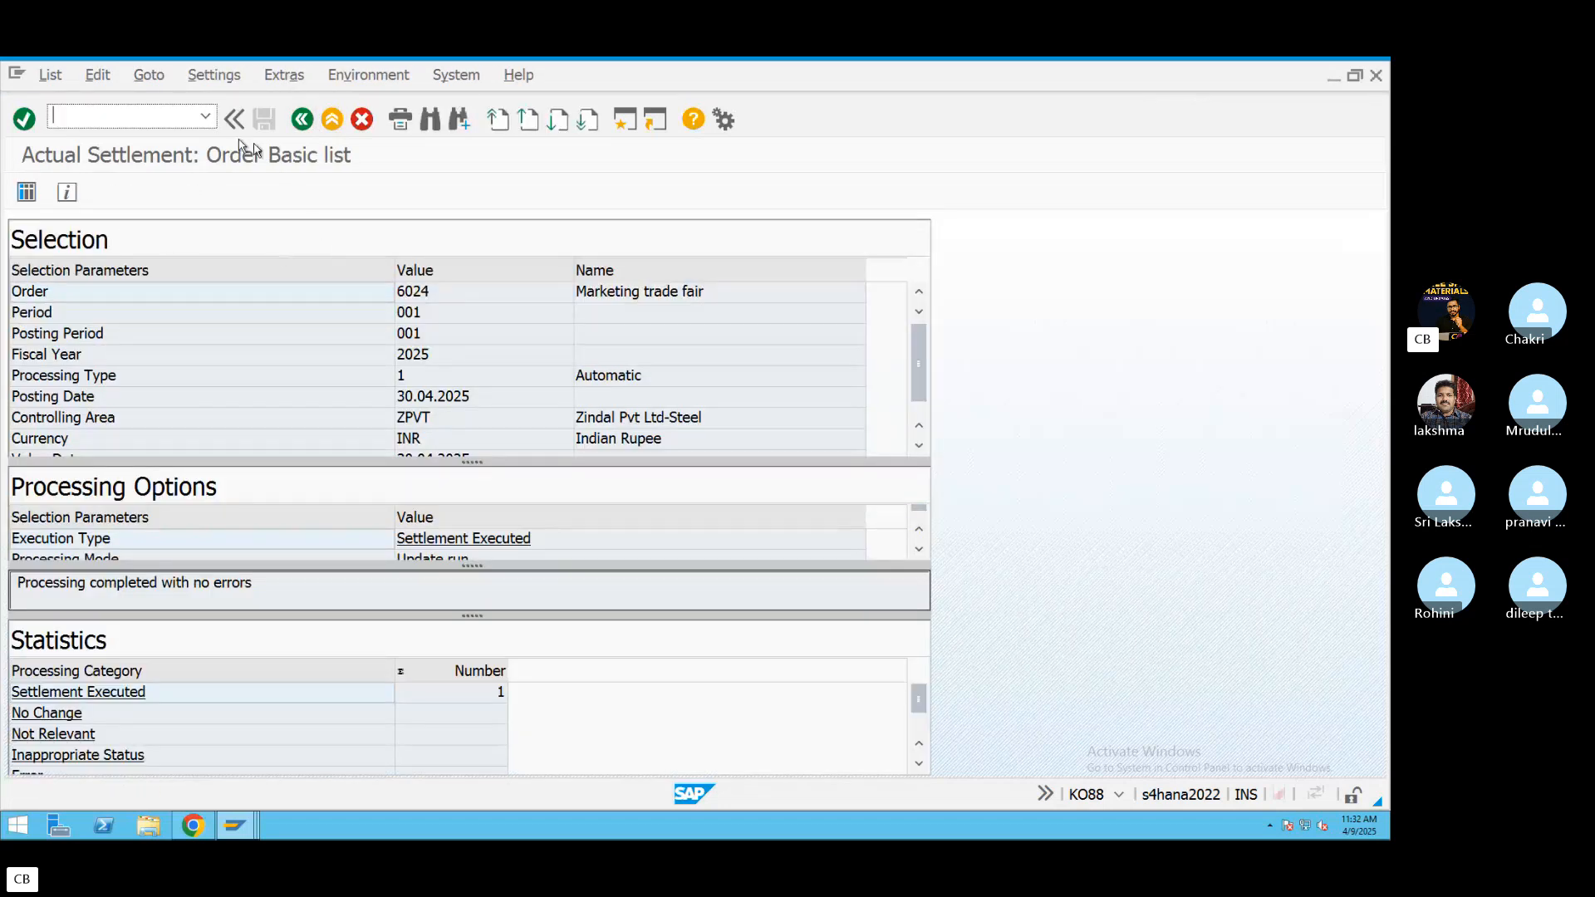
click(149, 75)
click(179, 122)
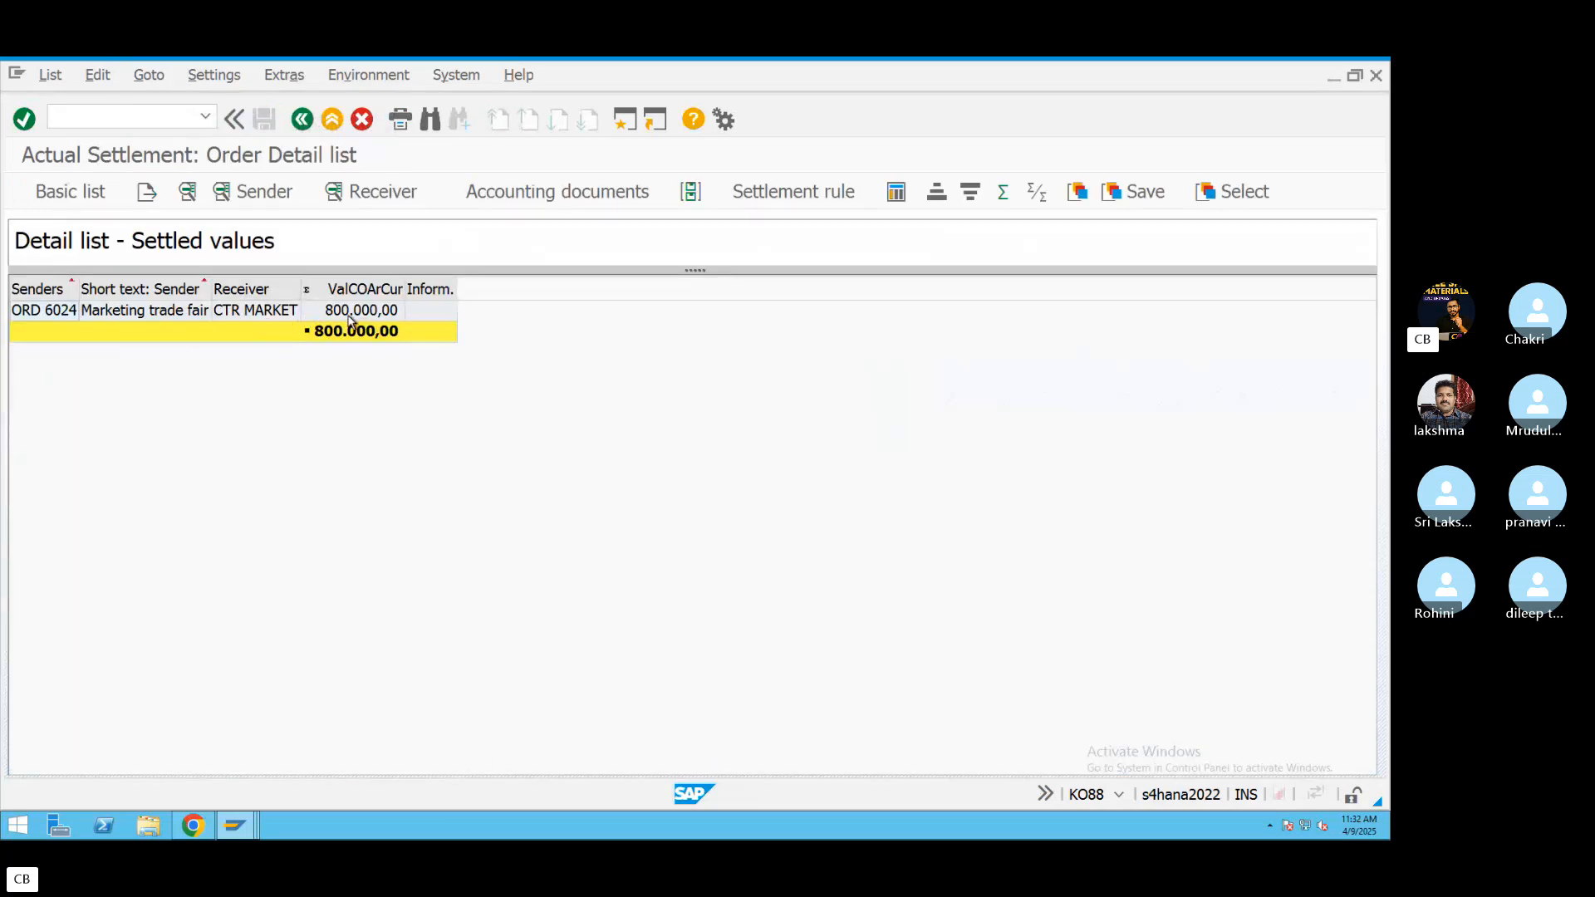
click(349, 316)
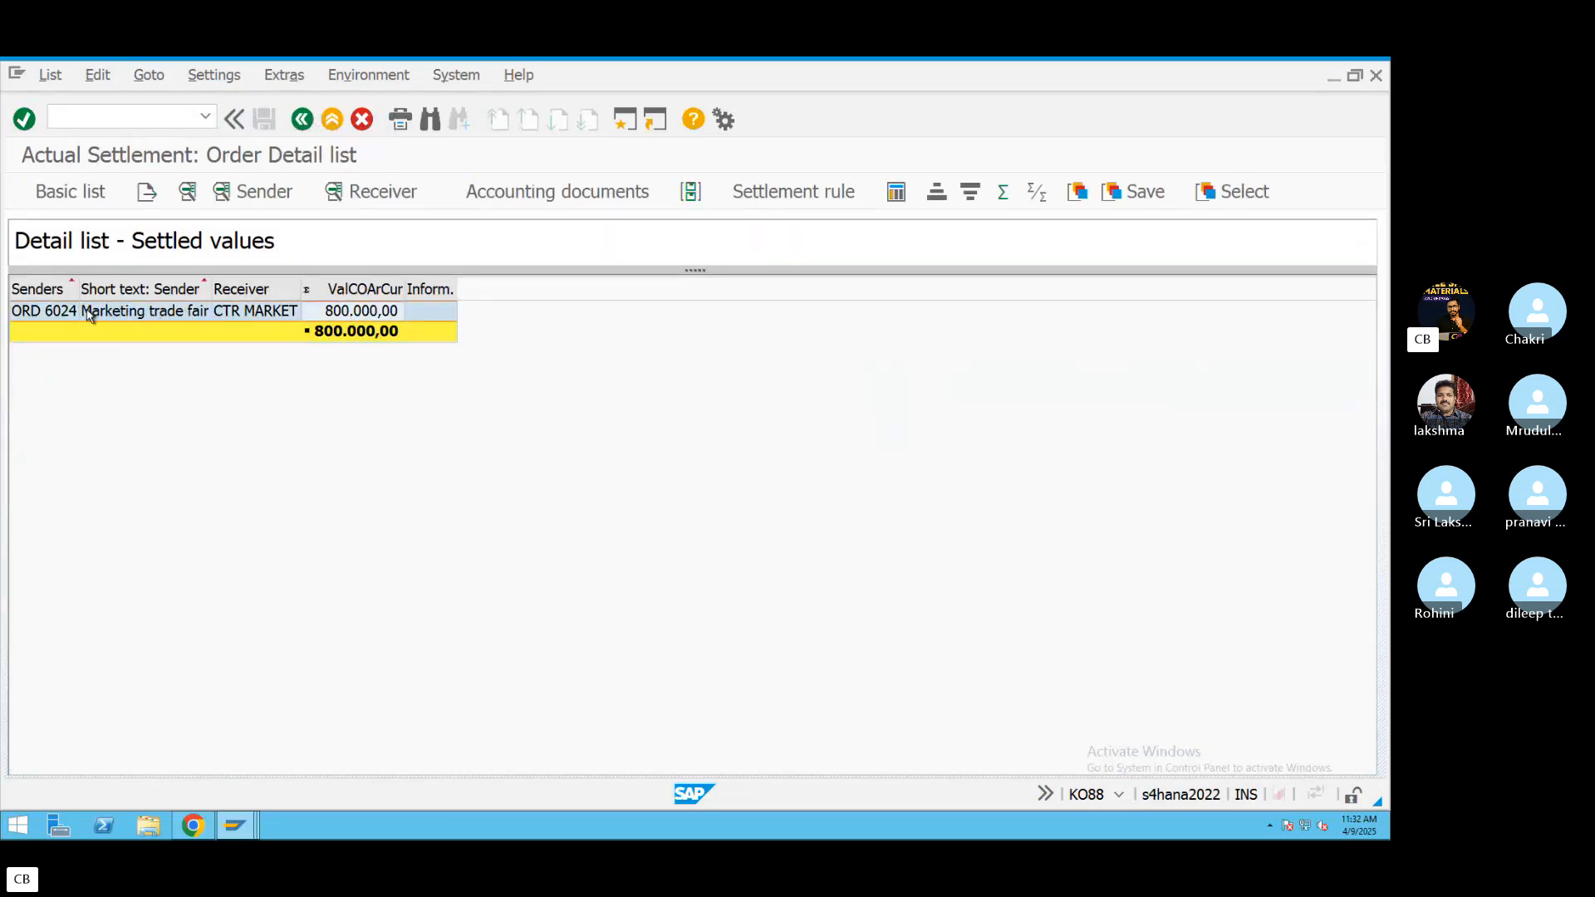
Run the Orders: Actual/Plan/Variance report S_ALR_87012993 for controlling area ZPVT, fiscal year 2025, periods 1 to 12.
click(331, 121)
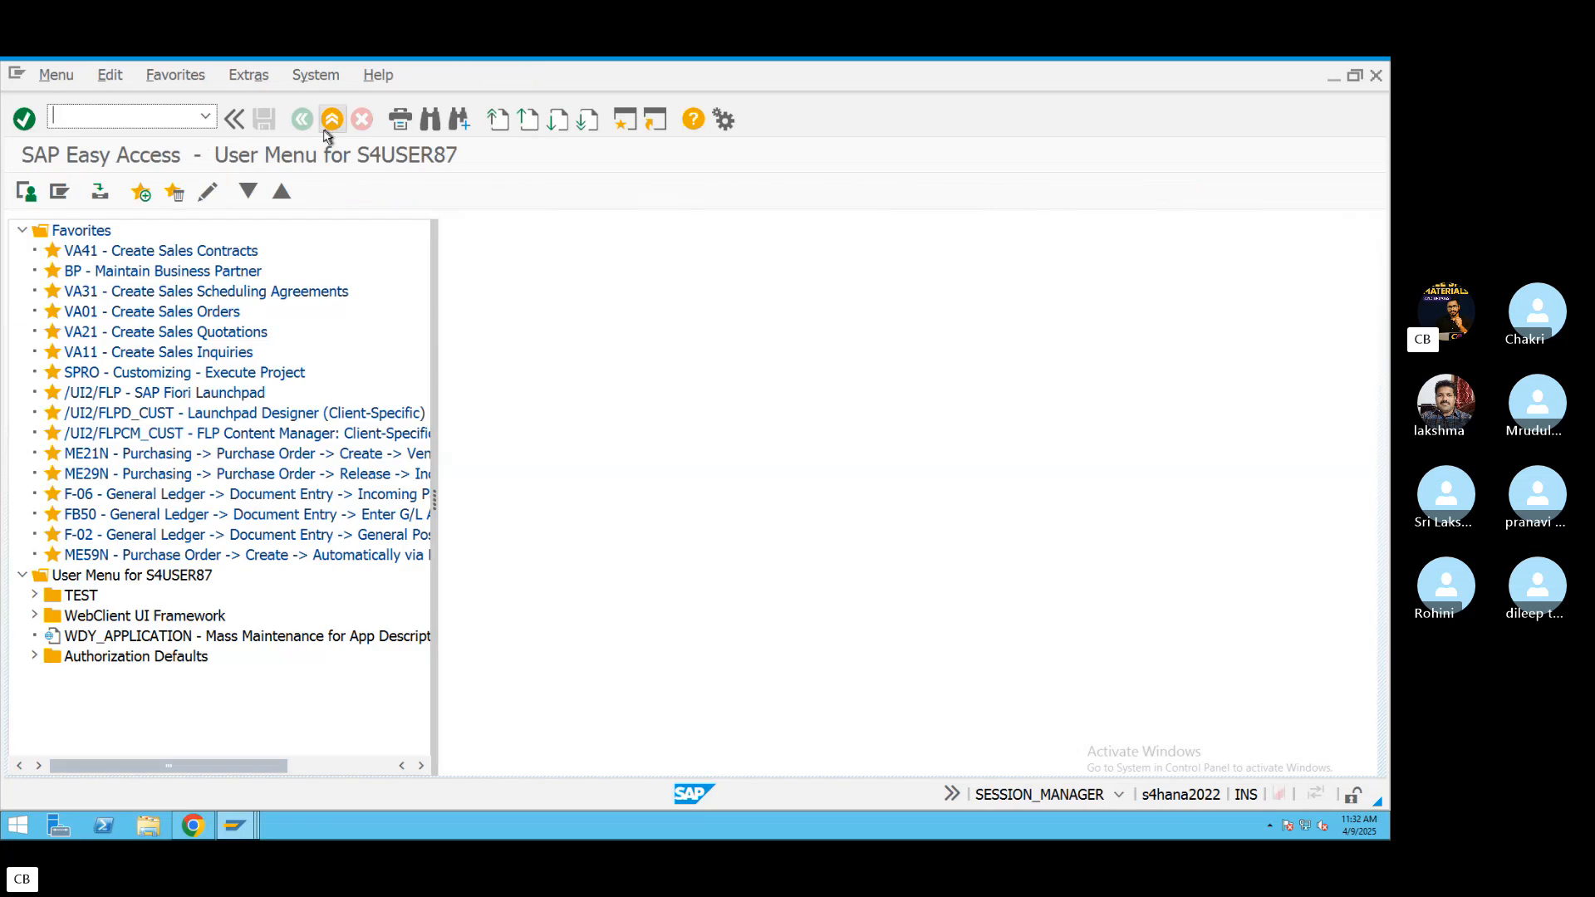
click(205, 116)
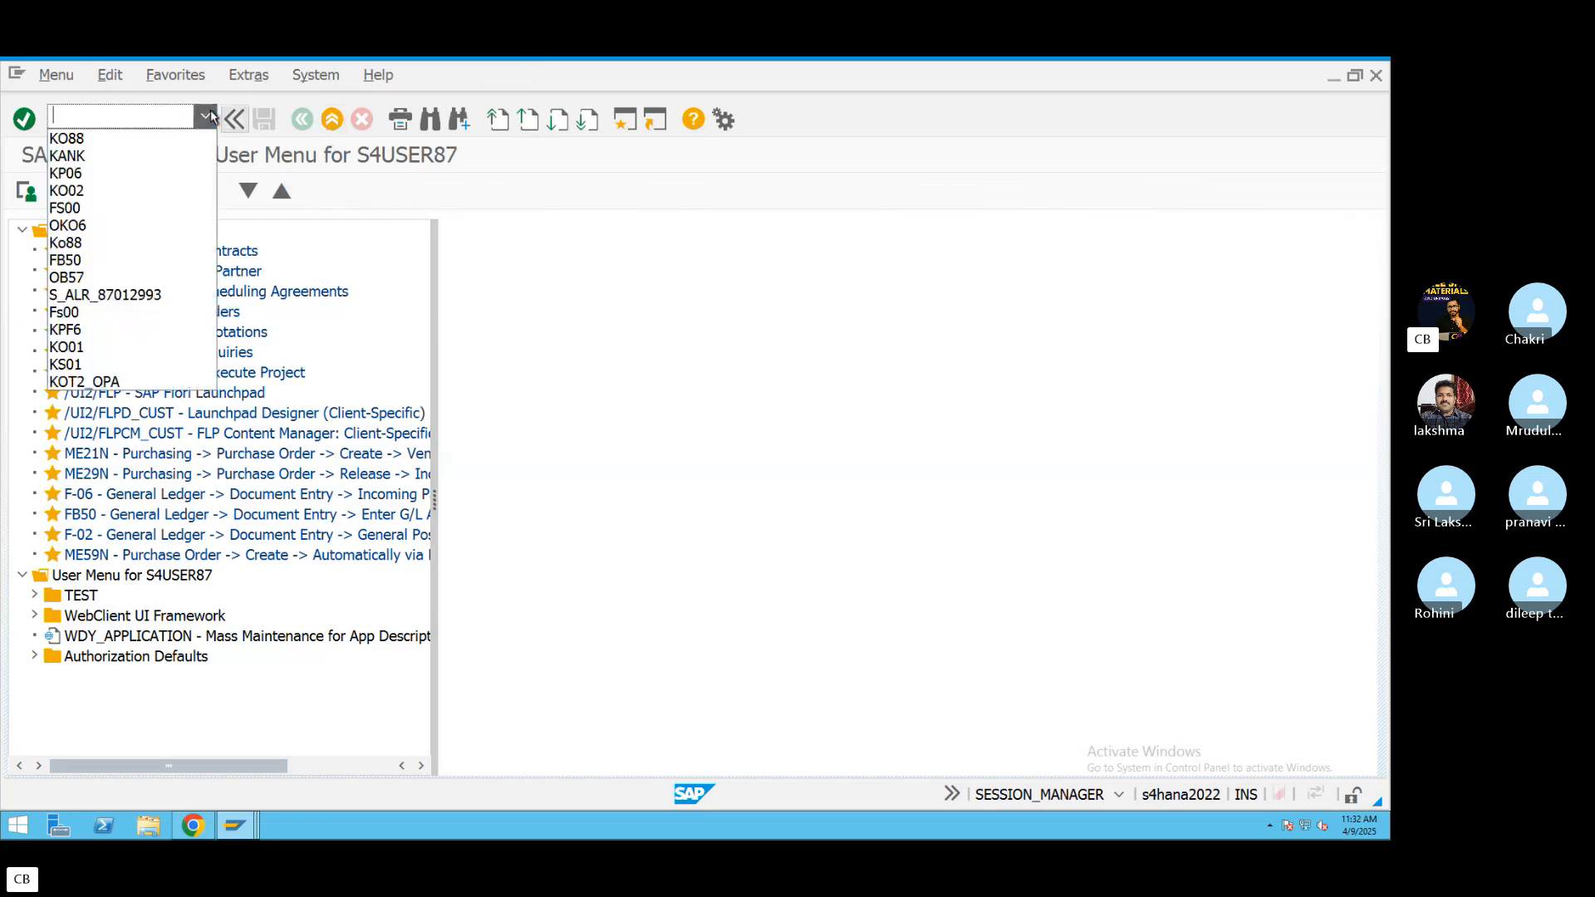
click(140, 295)
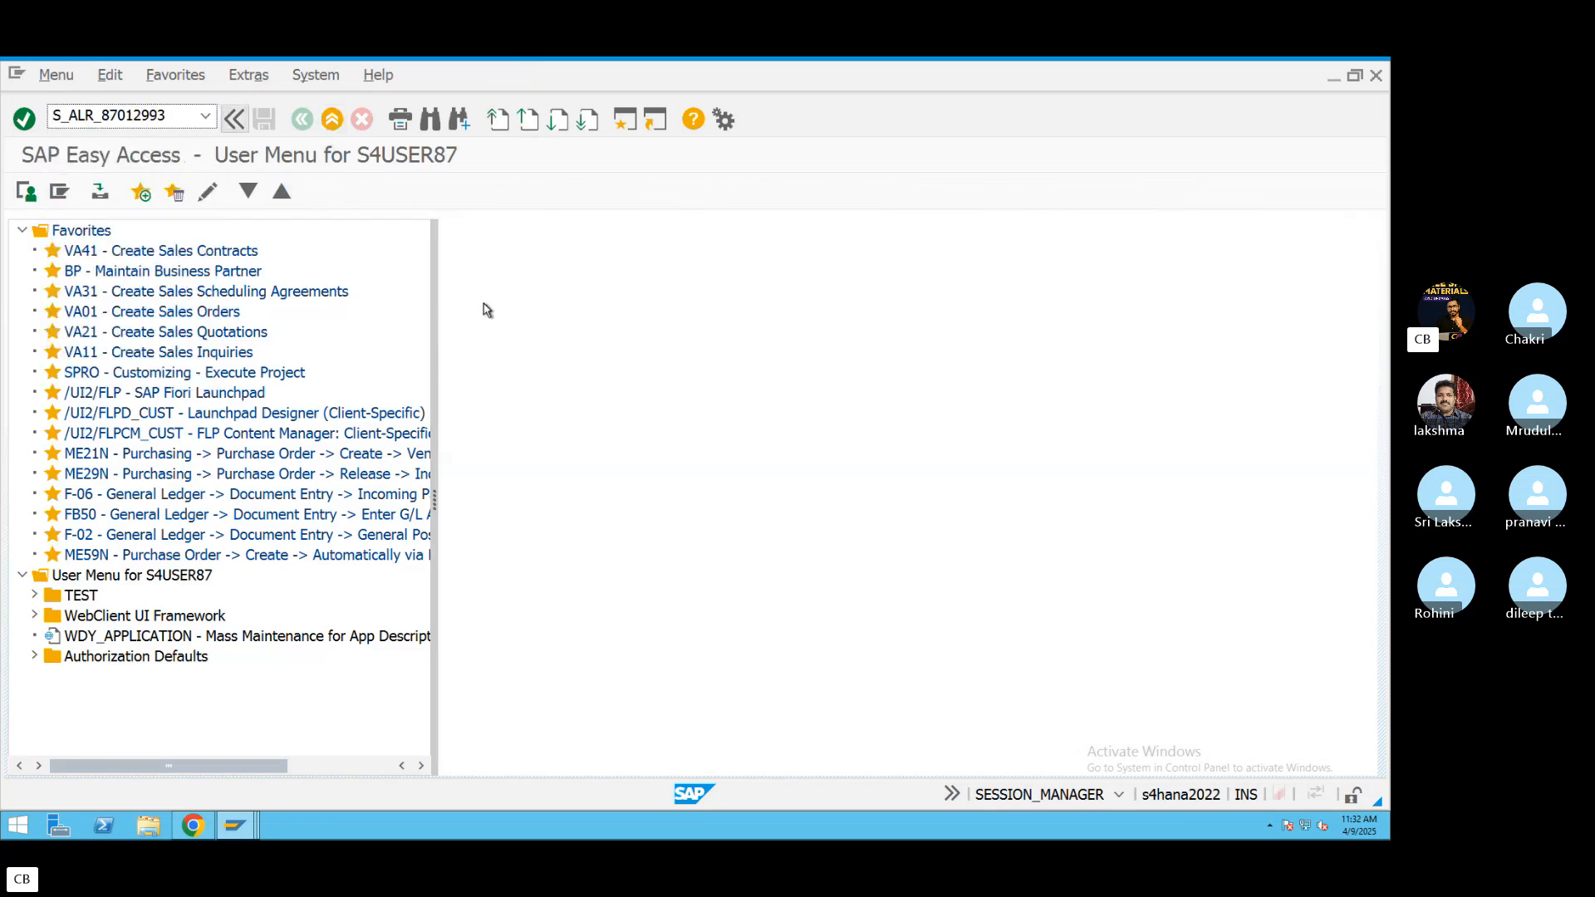
key(Return)
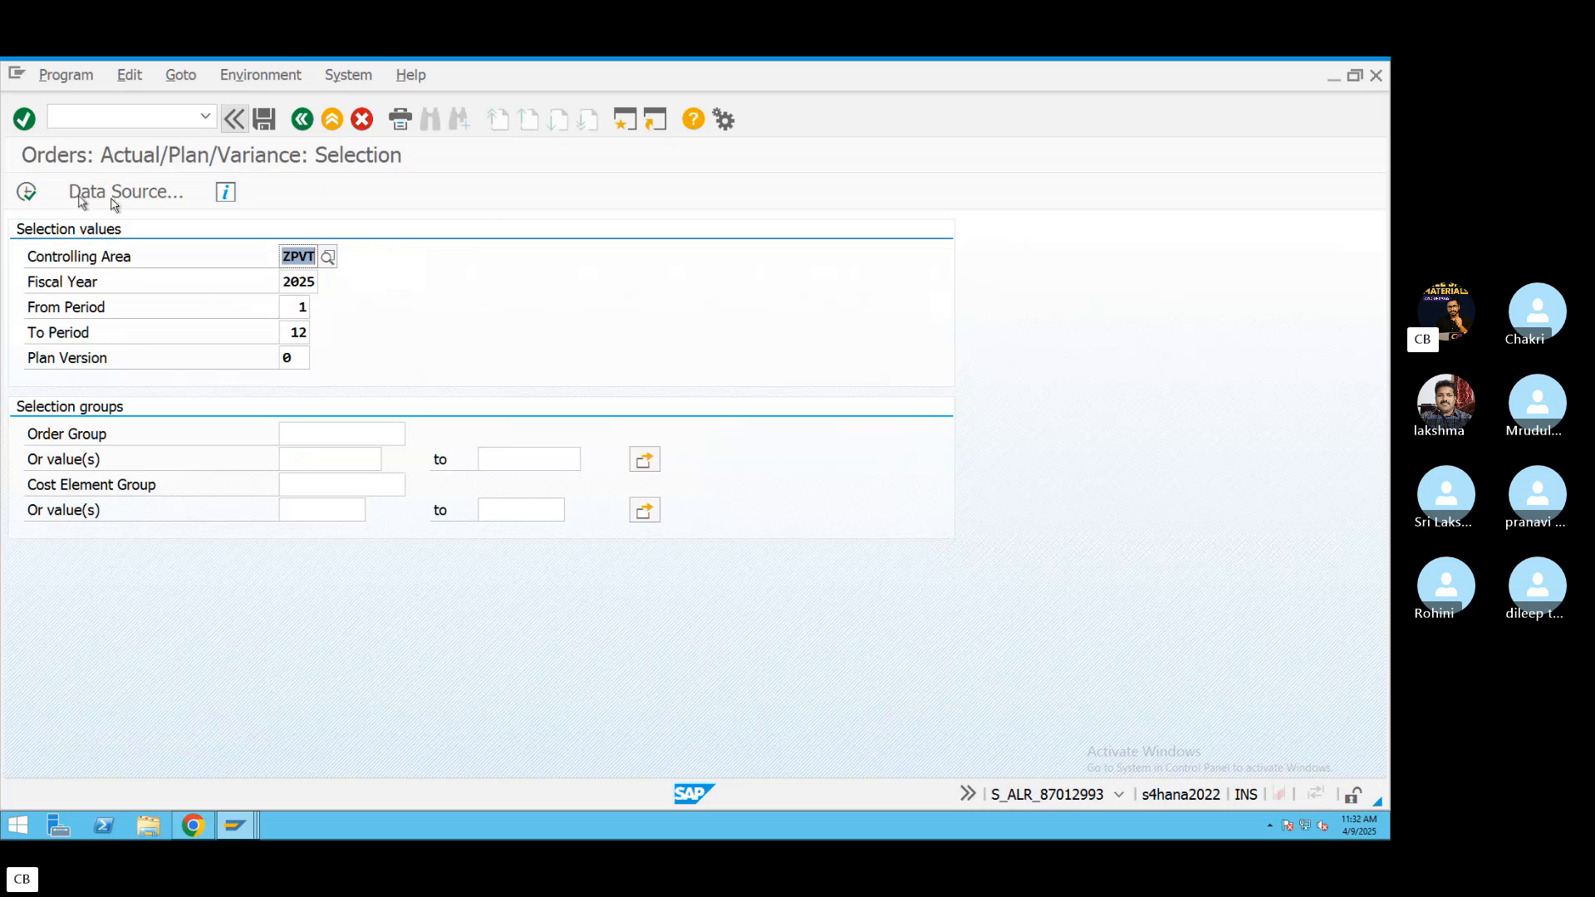
click(28, 192)
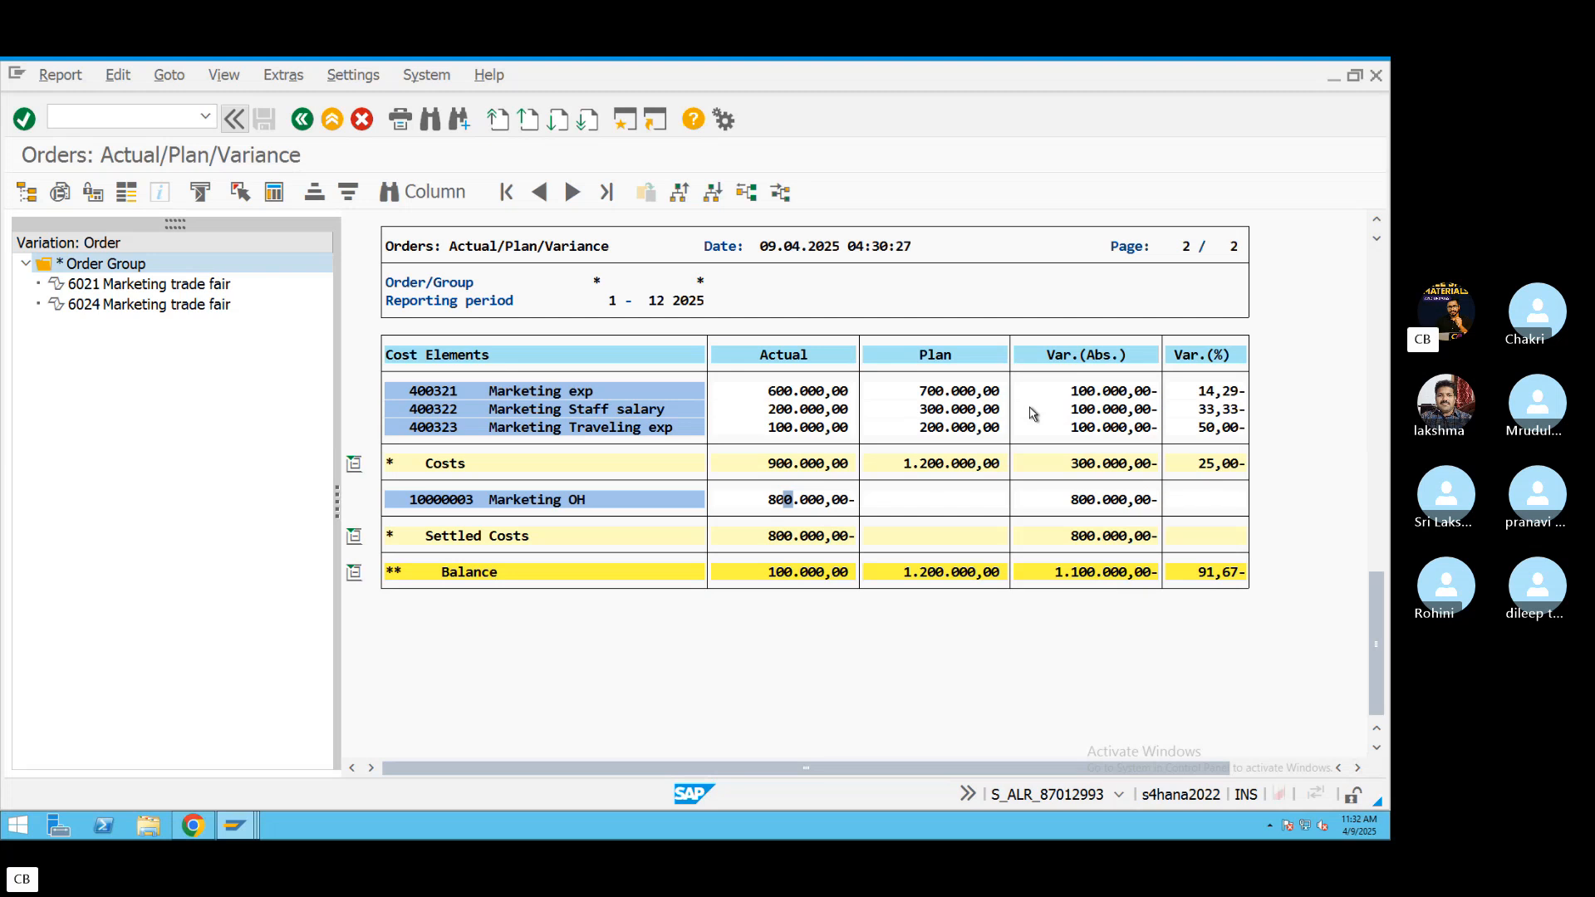
Switch from the SAP session to the Skype group call window.
key(ctrl+Left)
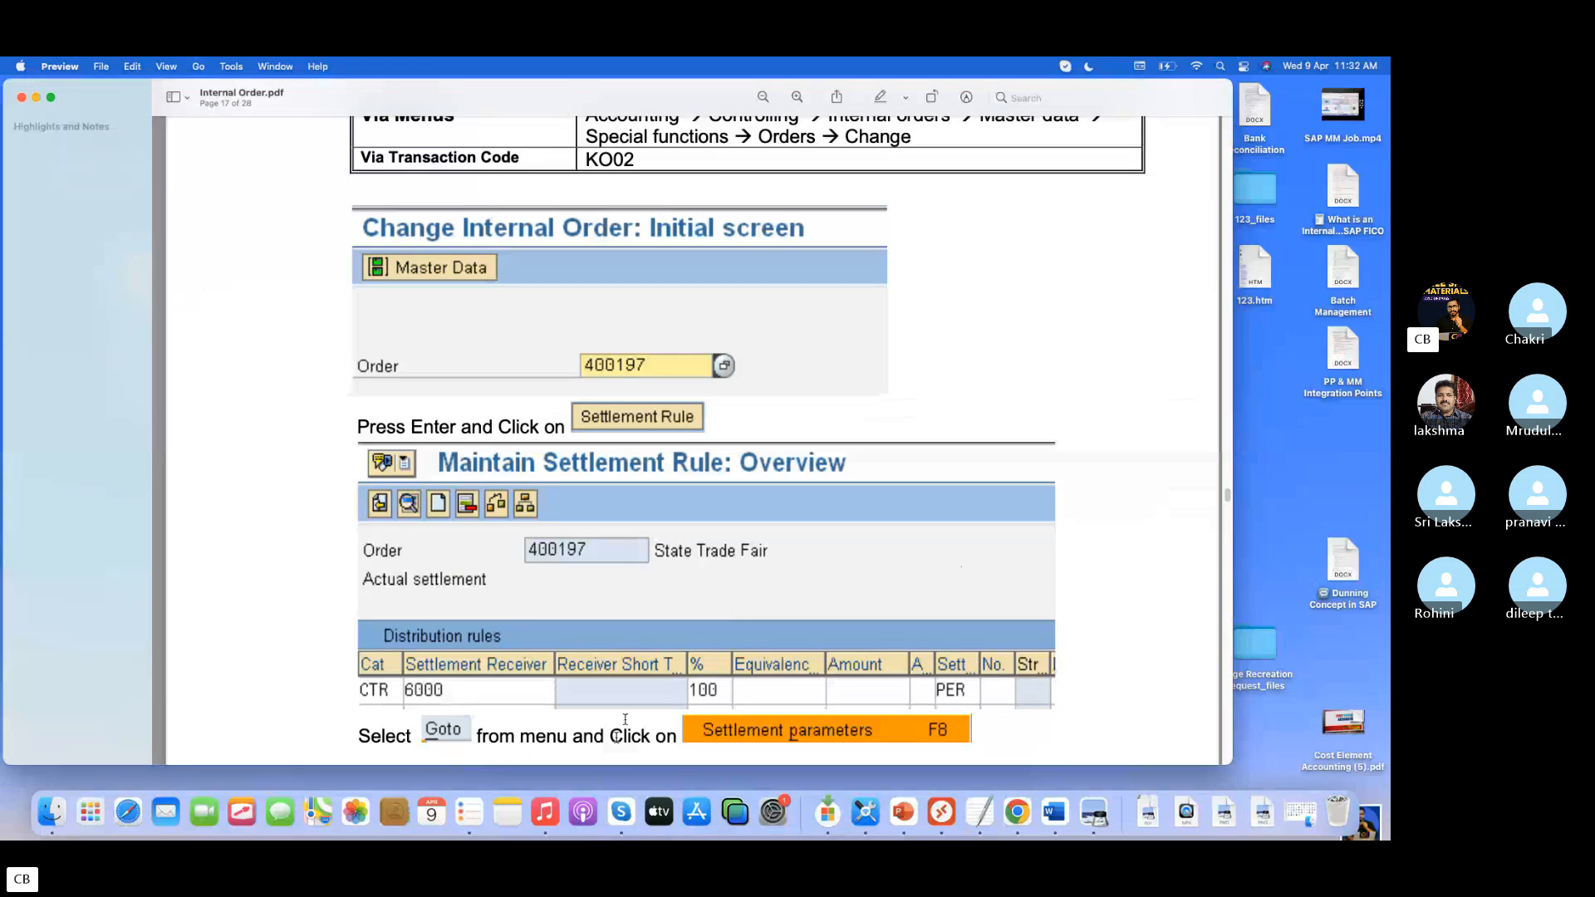
click(621, 813)
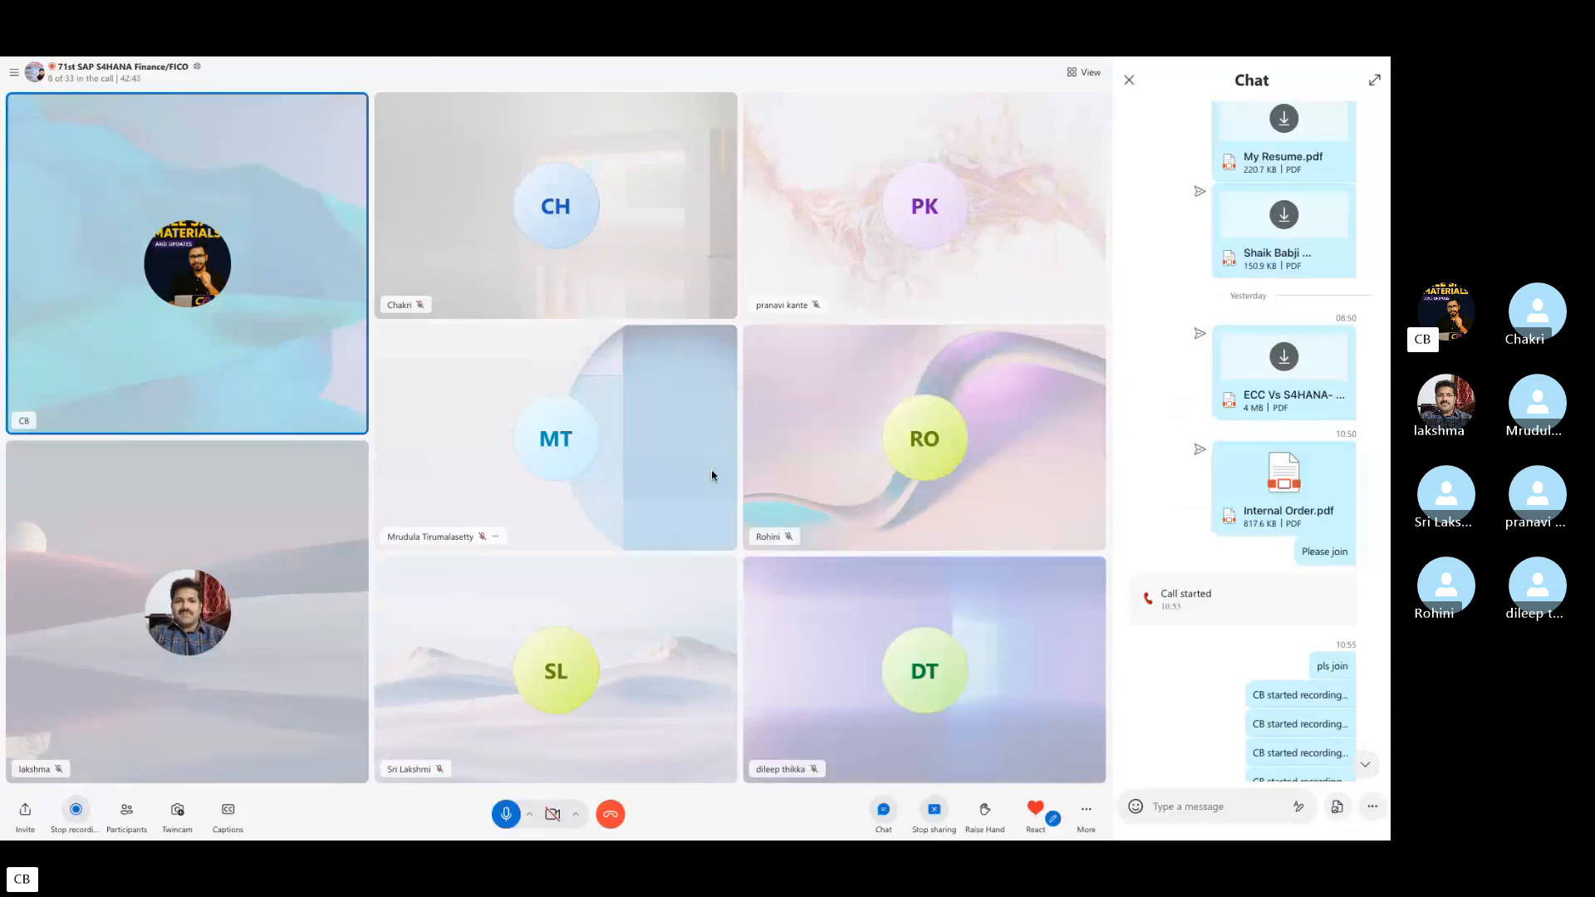